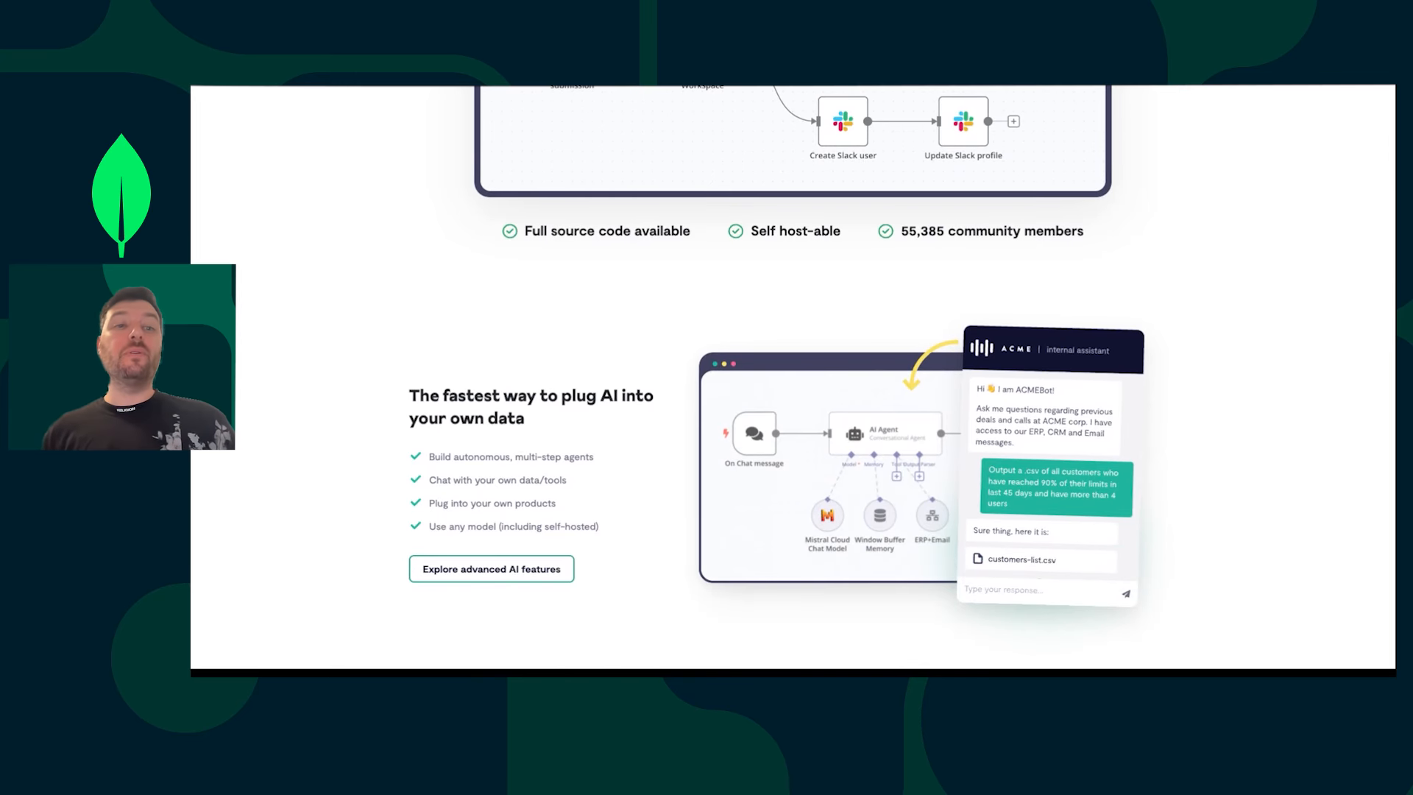
- Look through the n8n homepage sections on workflow automation, AI agents and combining code with a visual interface
scroll(792, 375, "up", 3)
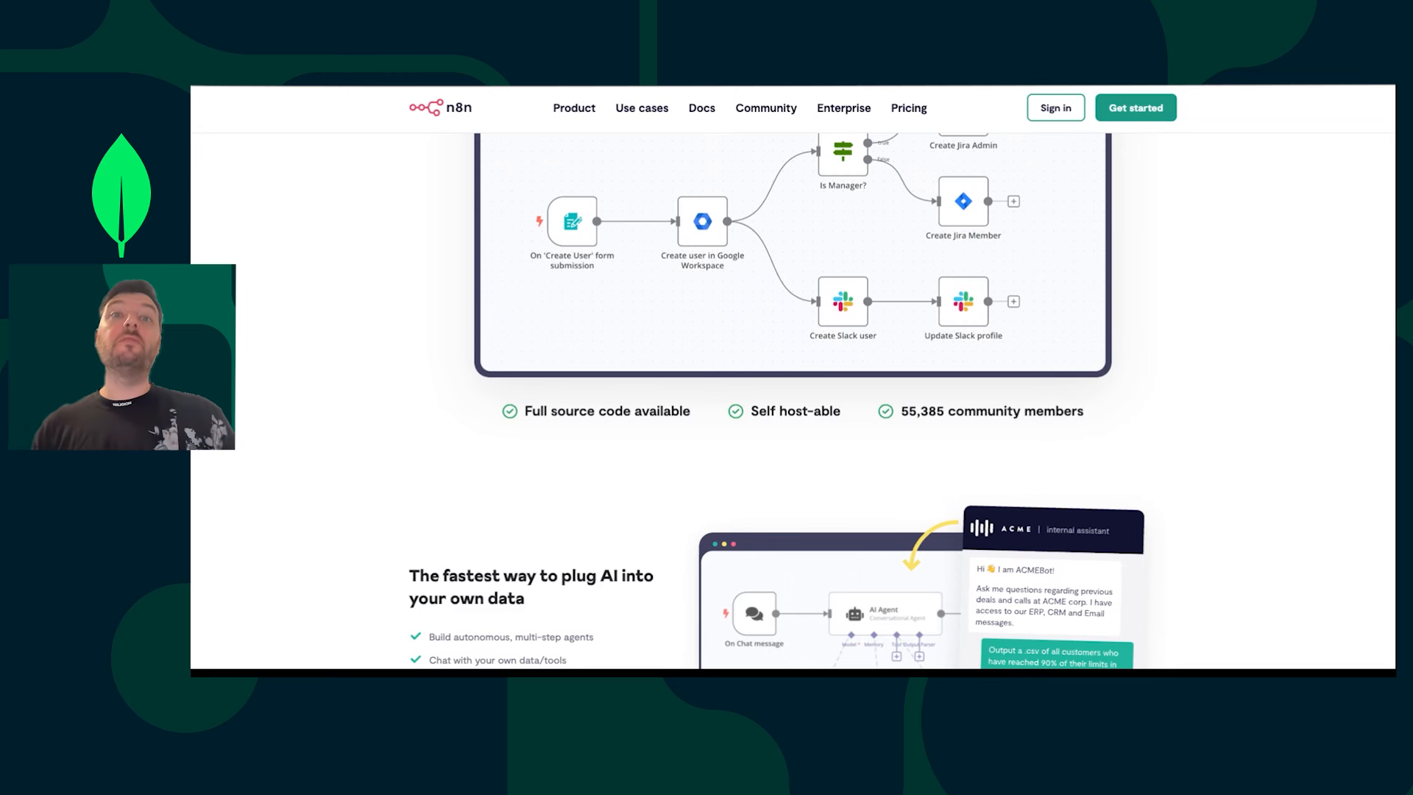
scroll(792, 376, "down", 4)
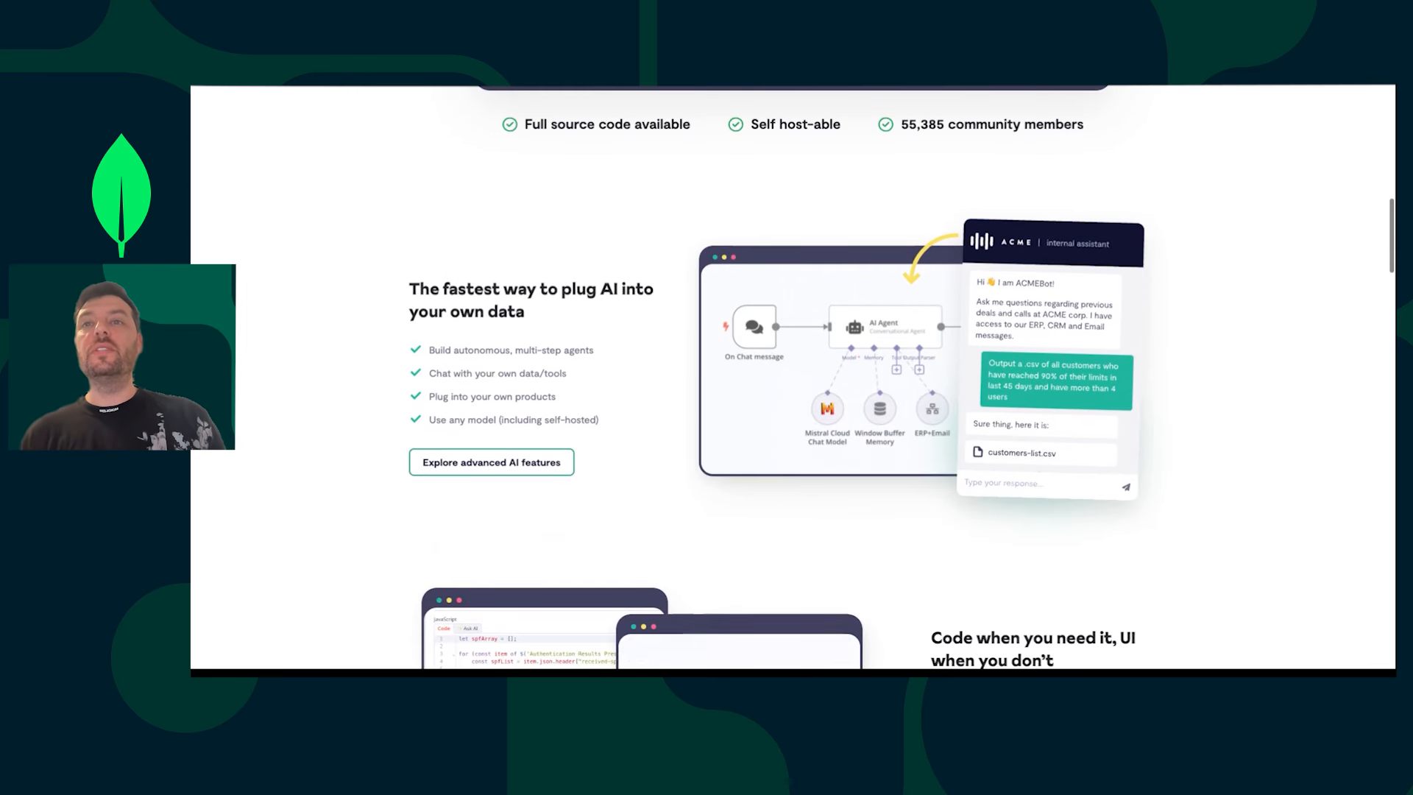
scroll(793, 375, "down", 1)
scroll(793, 375, "down", 4)
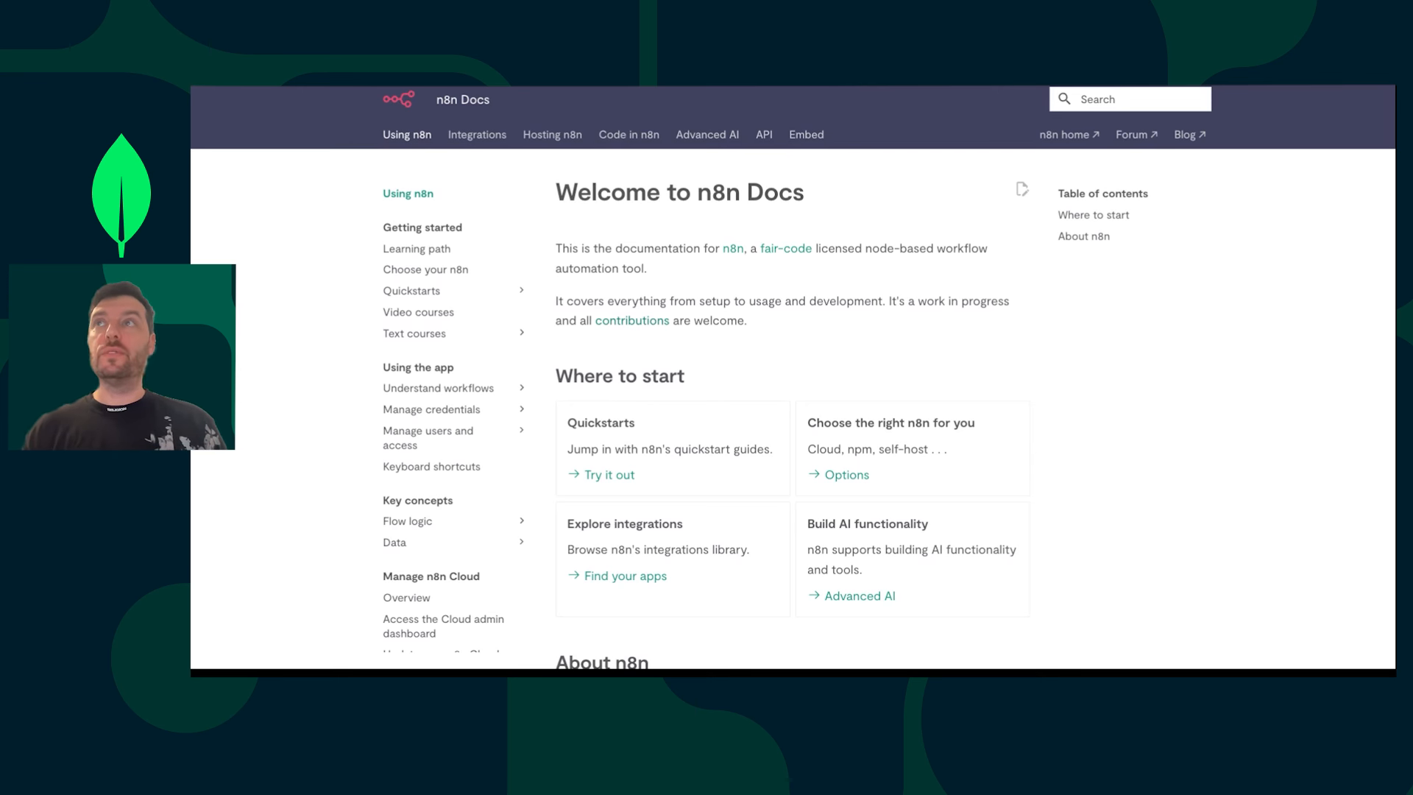
- Search the n8n documentation for MongoDB, open the MongoDB node page and read its supported operations
left_click(1091, 100)
type("MongoDB")
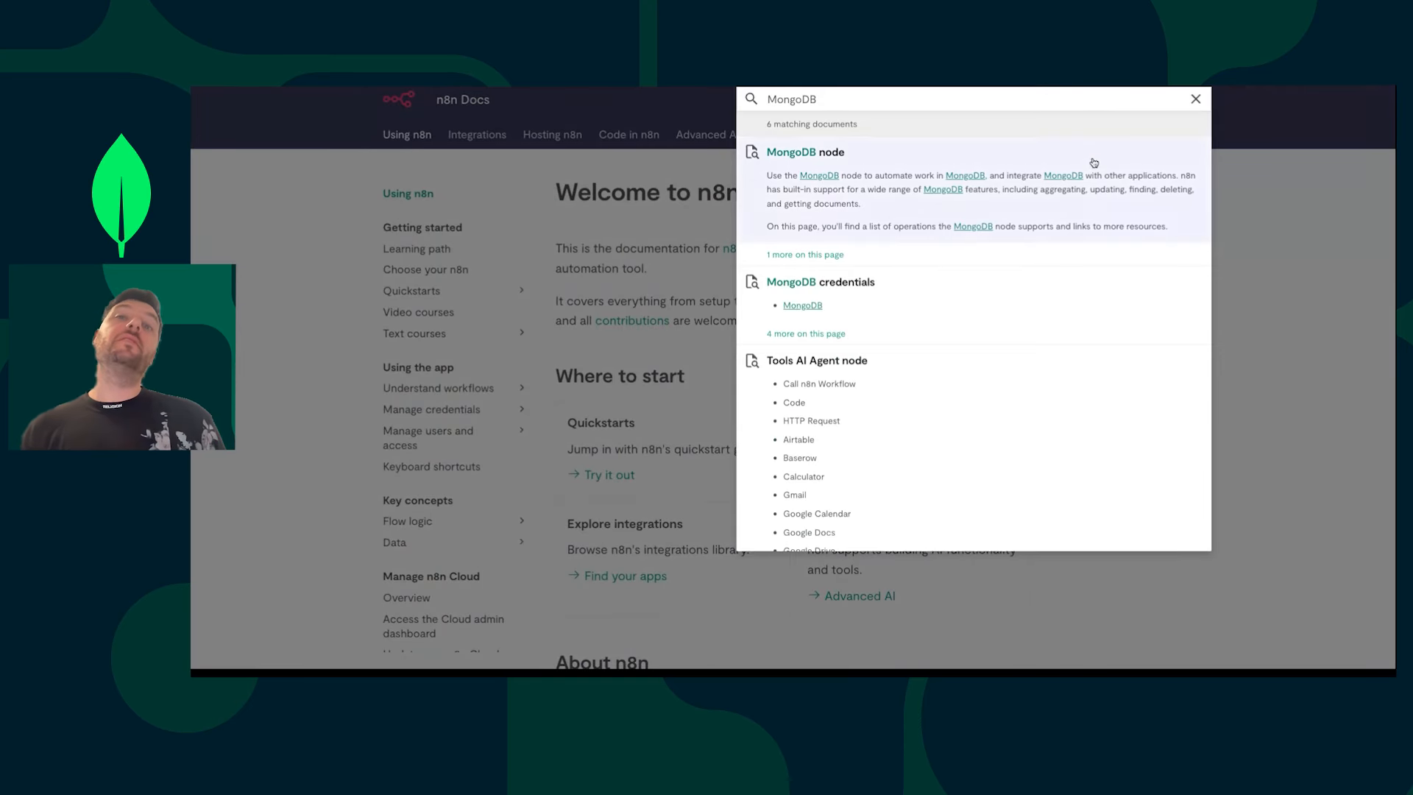
key("Escape")
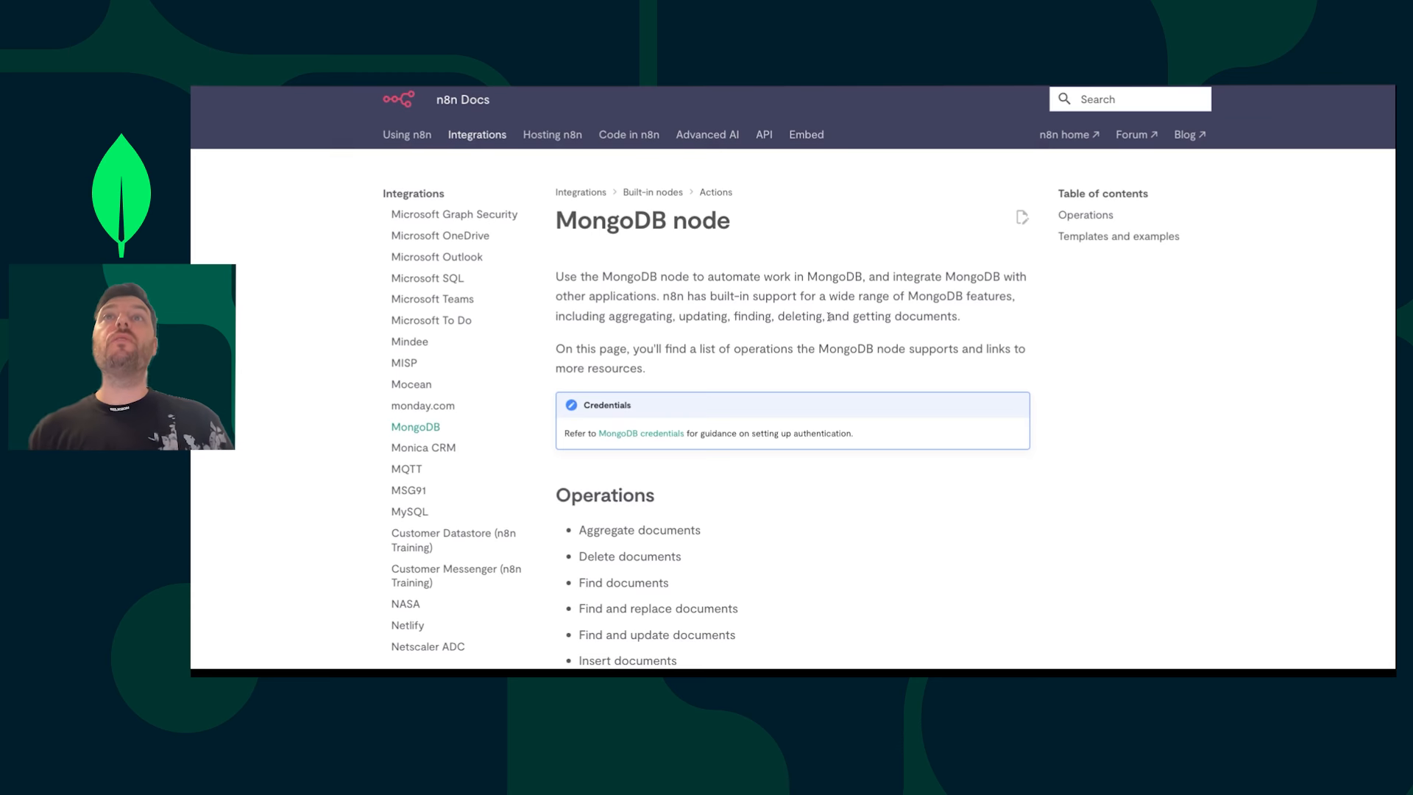
scroll(829, 316, "down", 1)
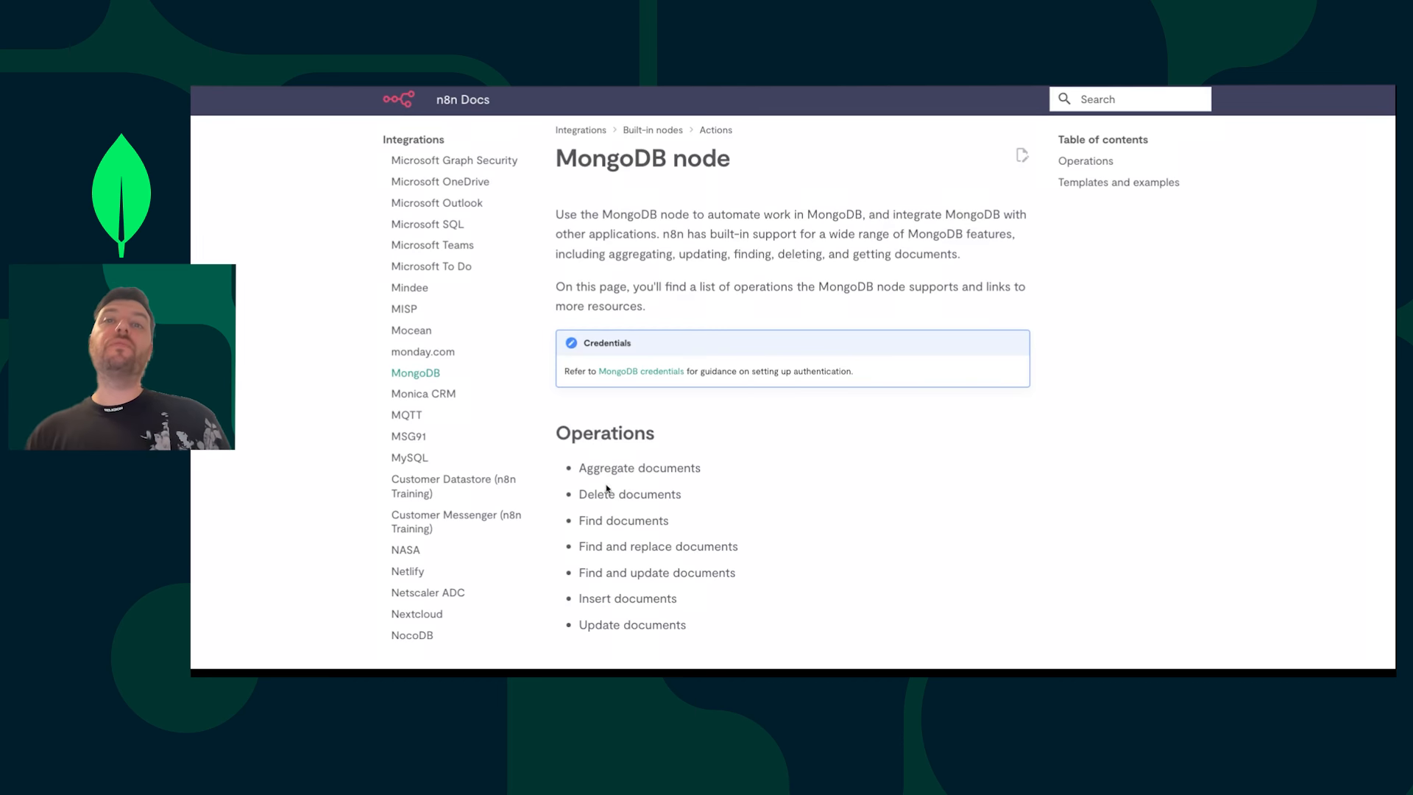
scroll(640, 468, "down", 2)
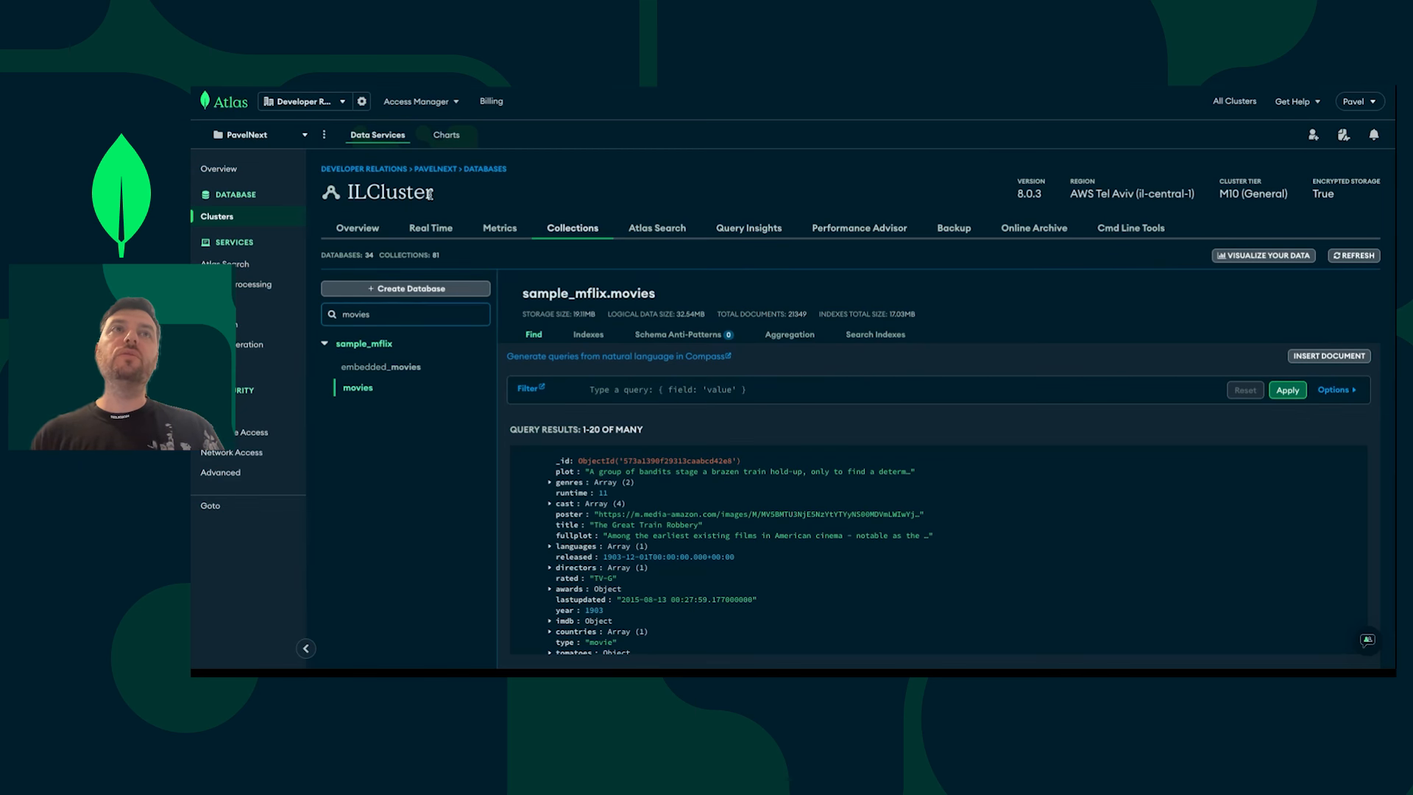
- Open the new cluster configuration from the Atlas Clusters page and review its cloud provider and region options
left_click(233, 219)
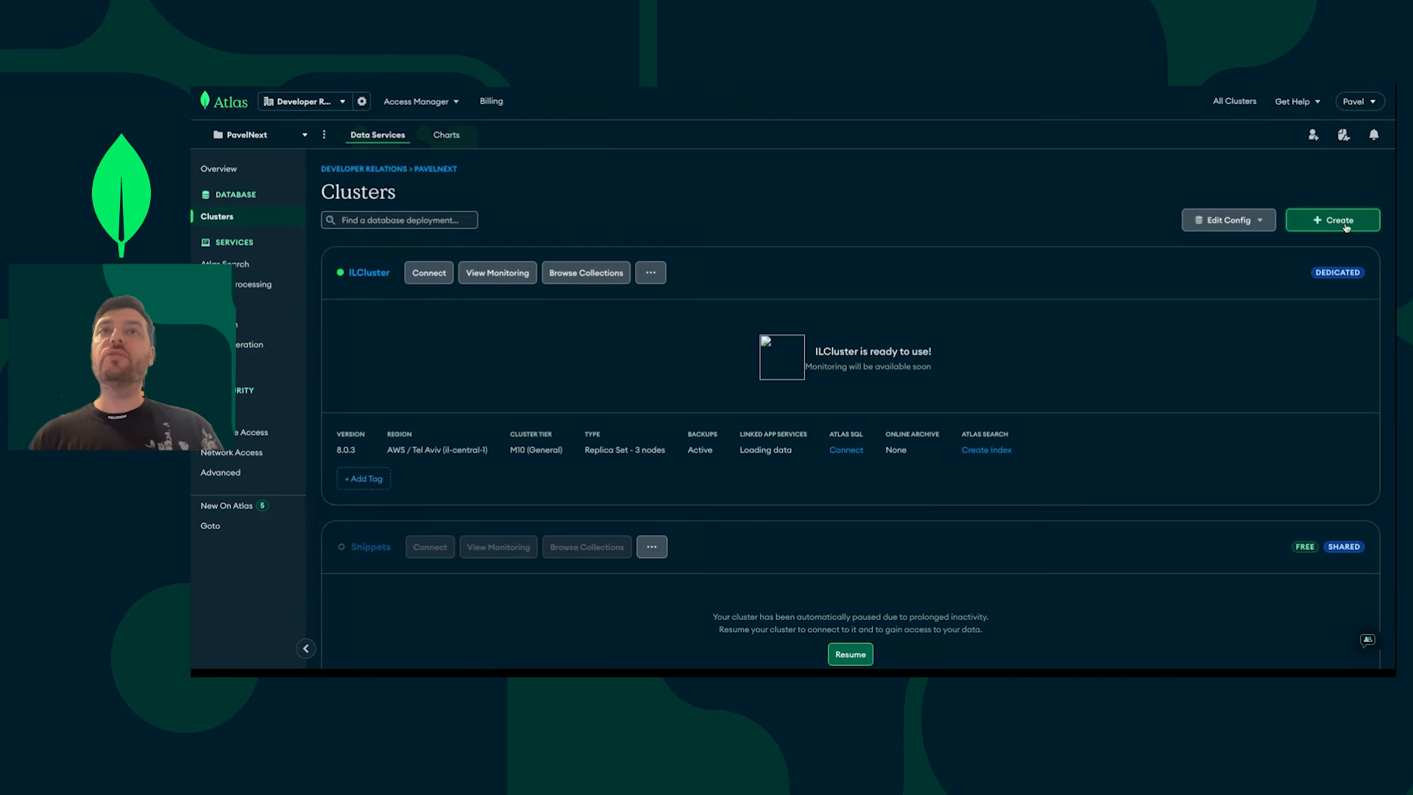
left_click(1347, 227)
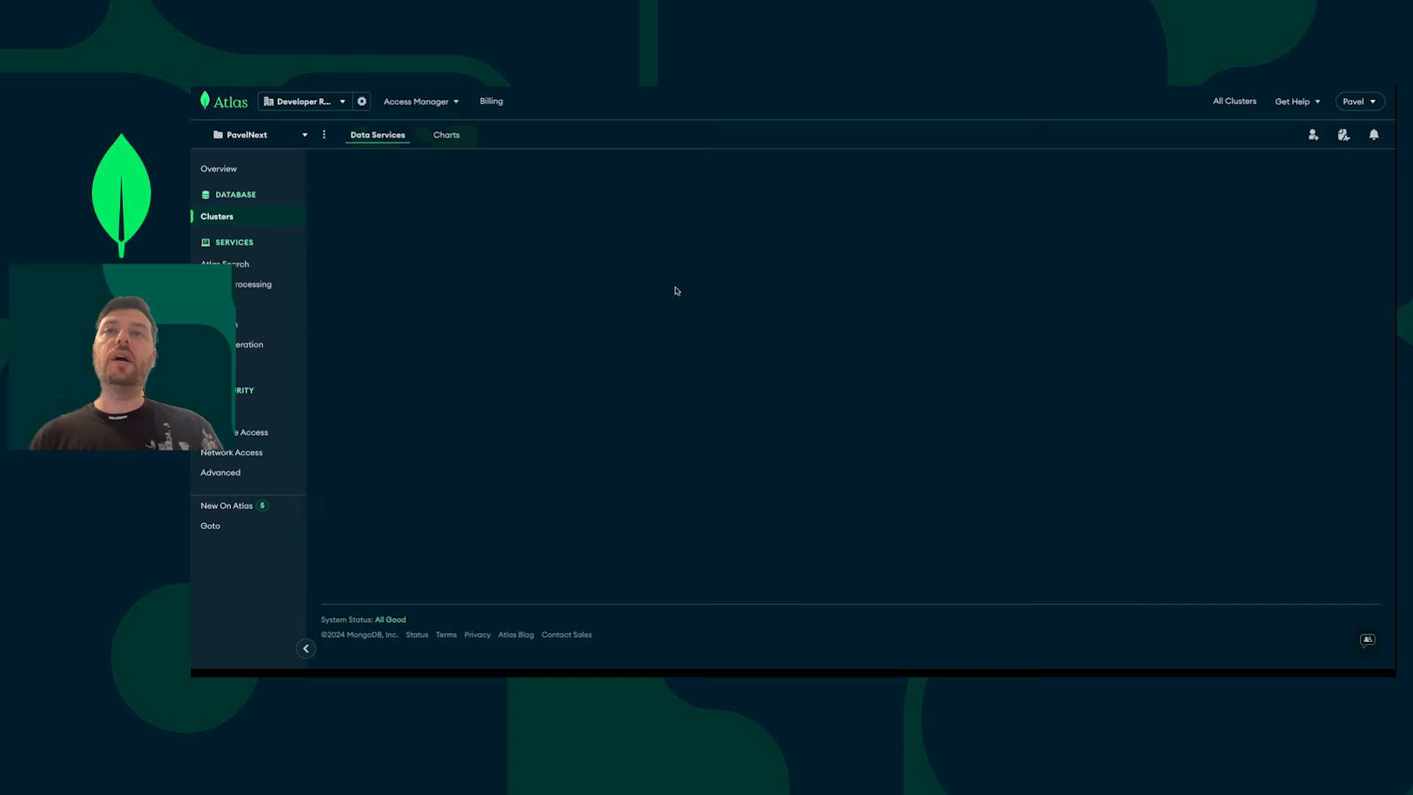
scroll(733, 344, "down", 2)
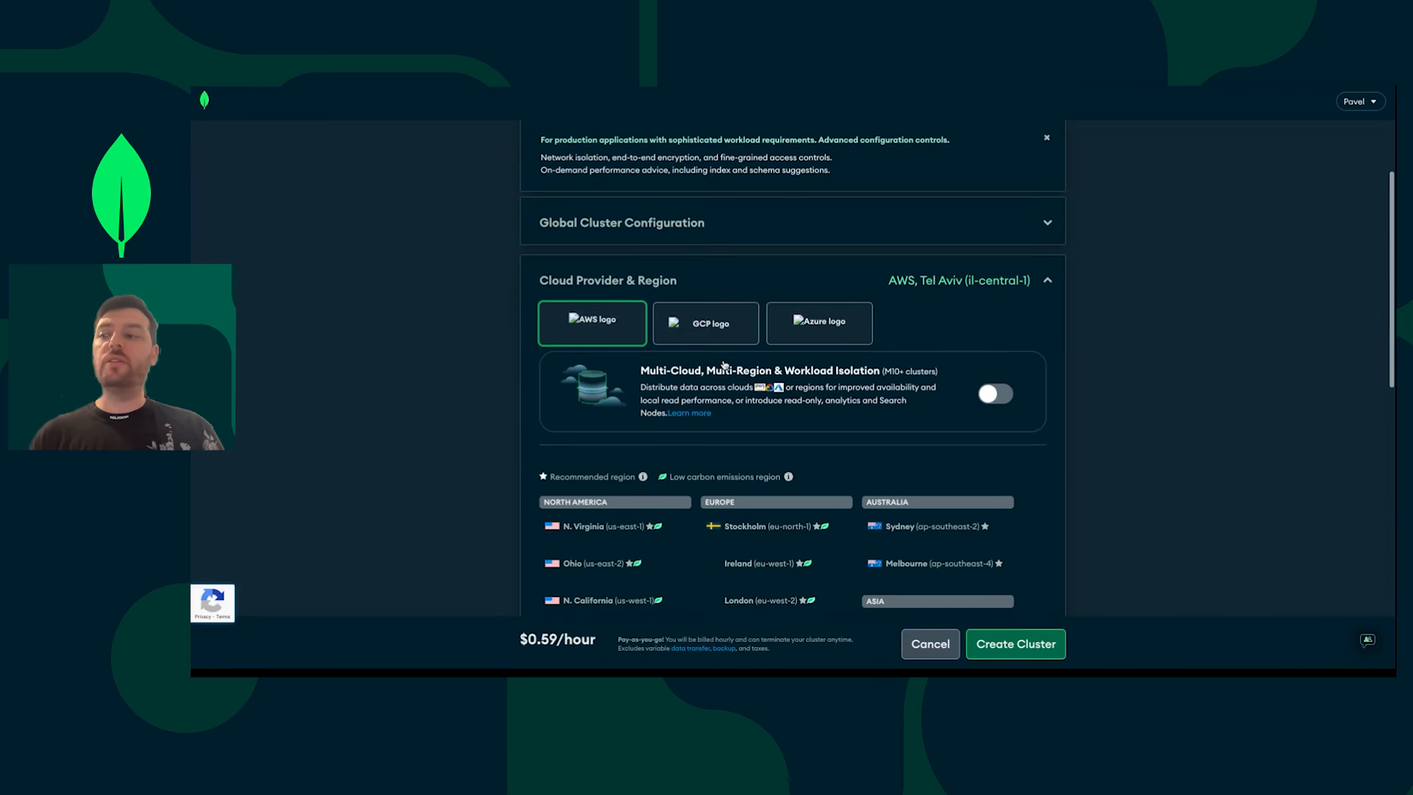
scroll(723, 498, "down", 2)
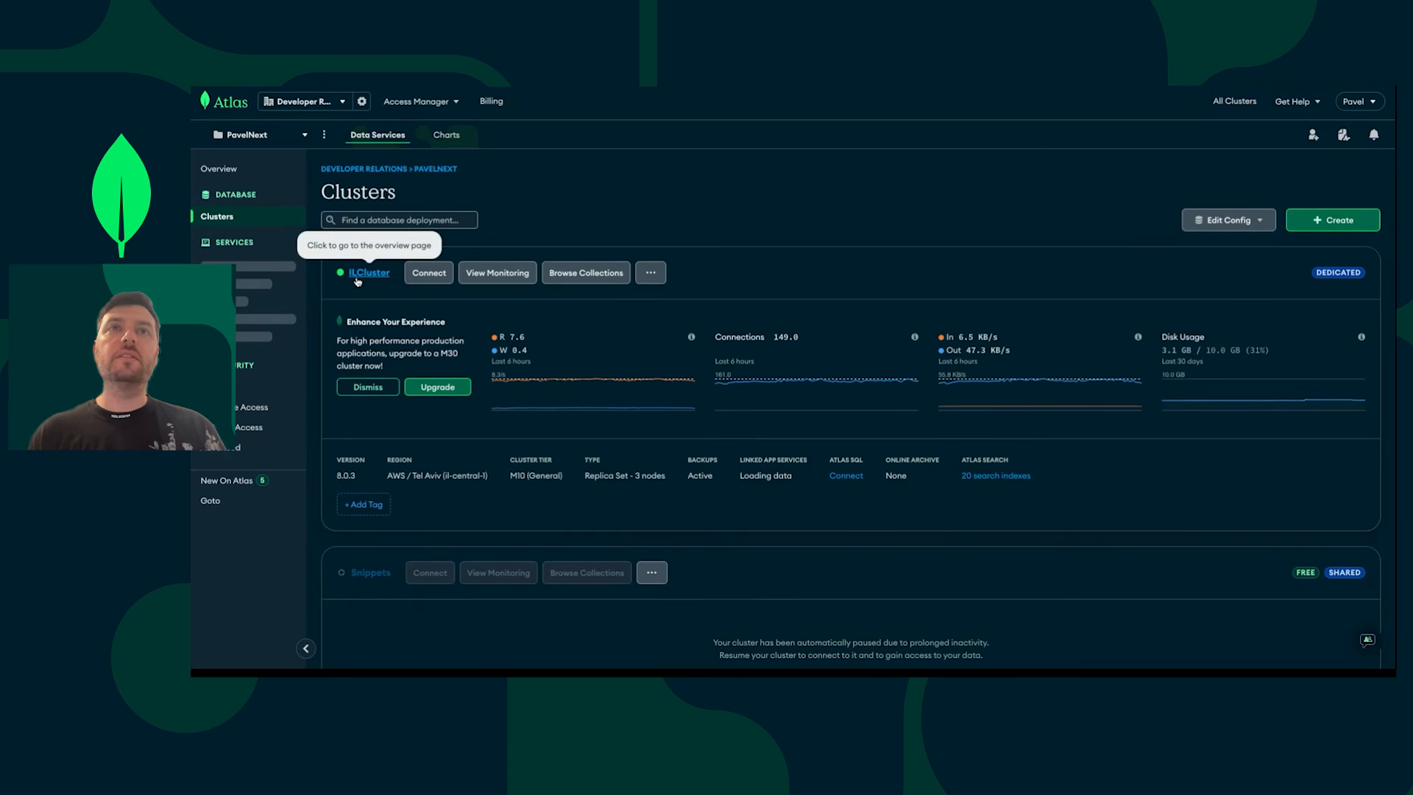
- Browse ILCluster's collections, filter the namespaces by "movies" and examine the documents in sample_mflix.movies
left_click(615, 279)
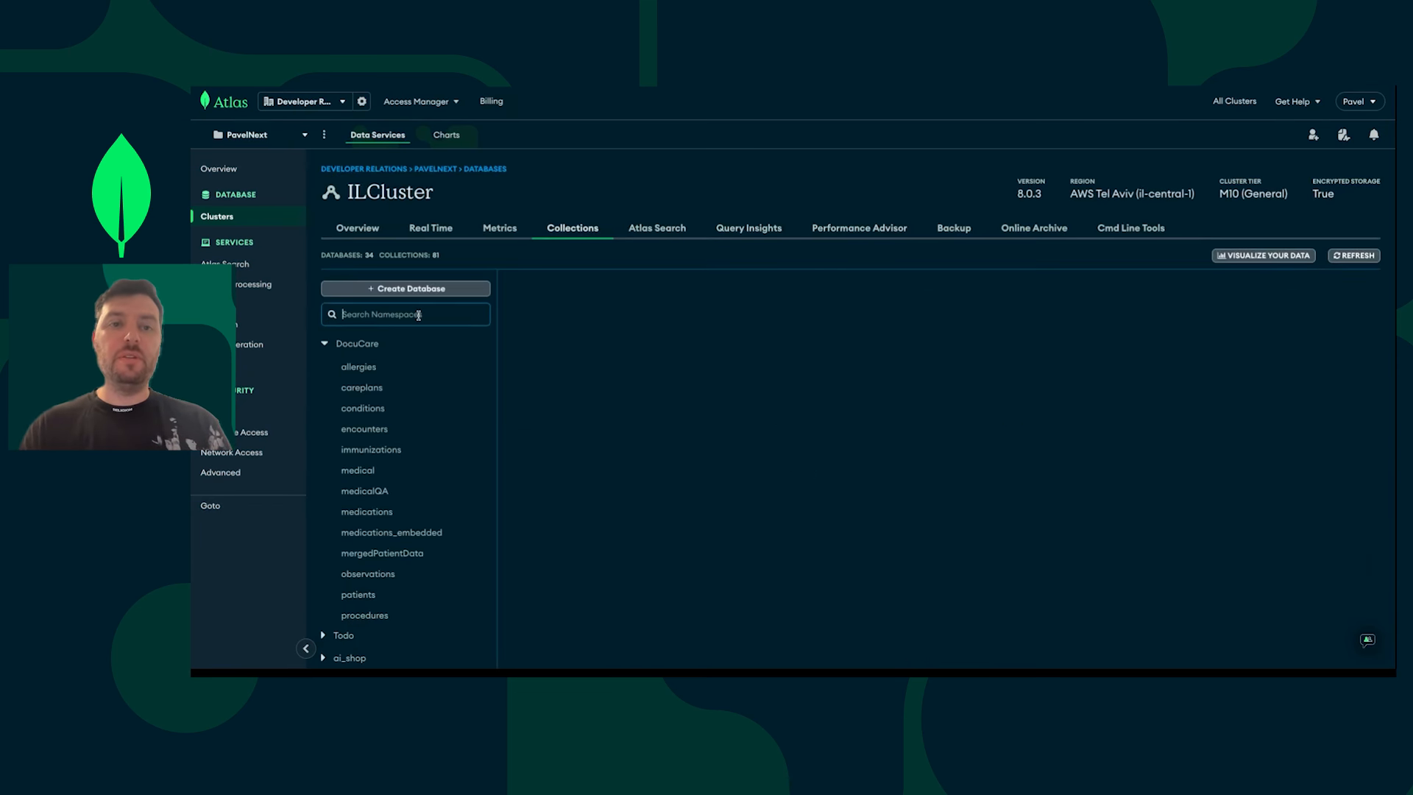
type("movies")
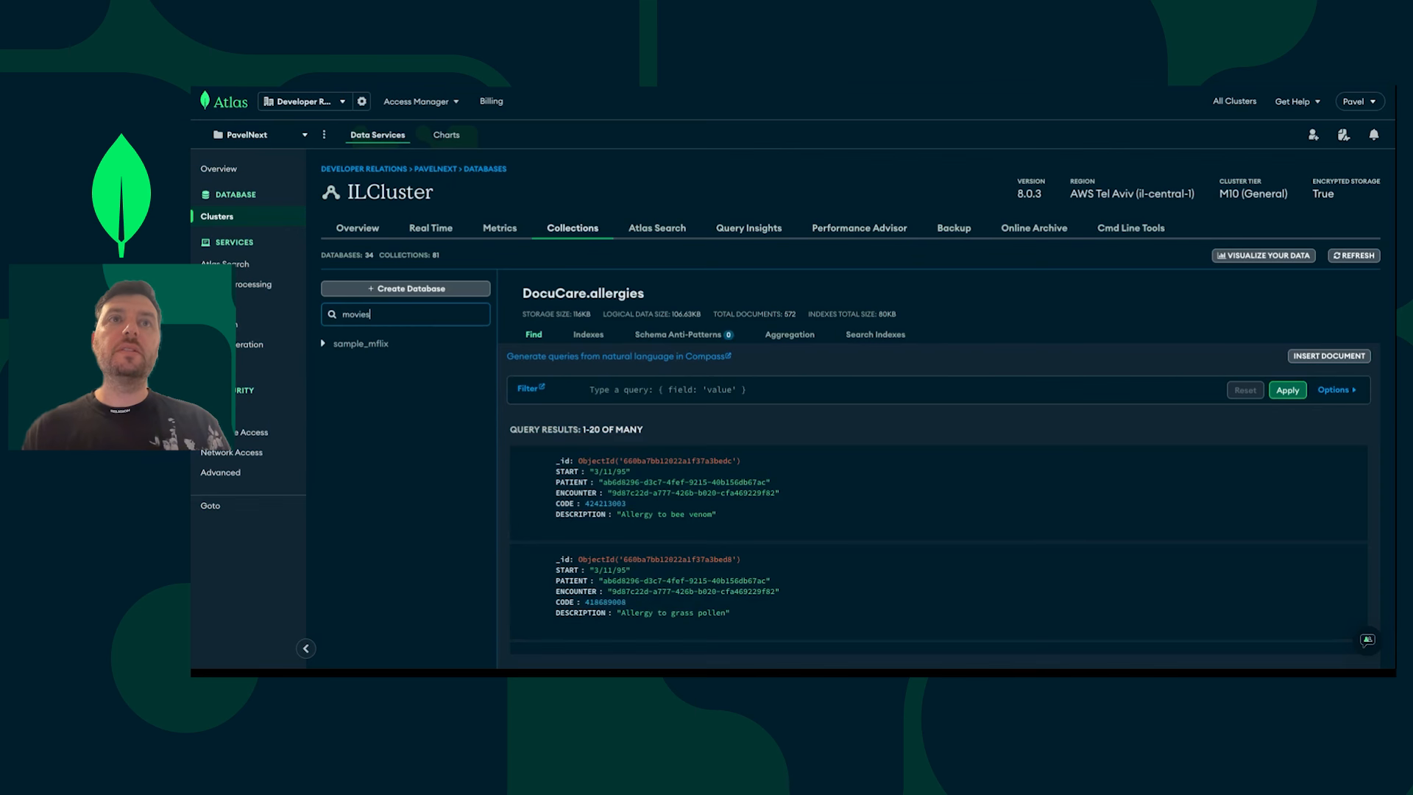
left_click(352, 344)
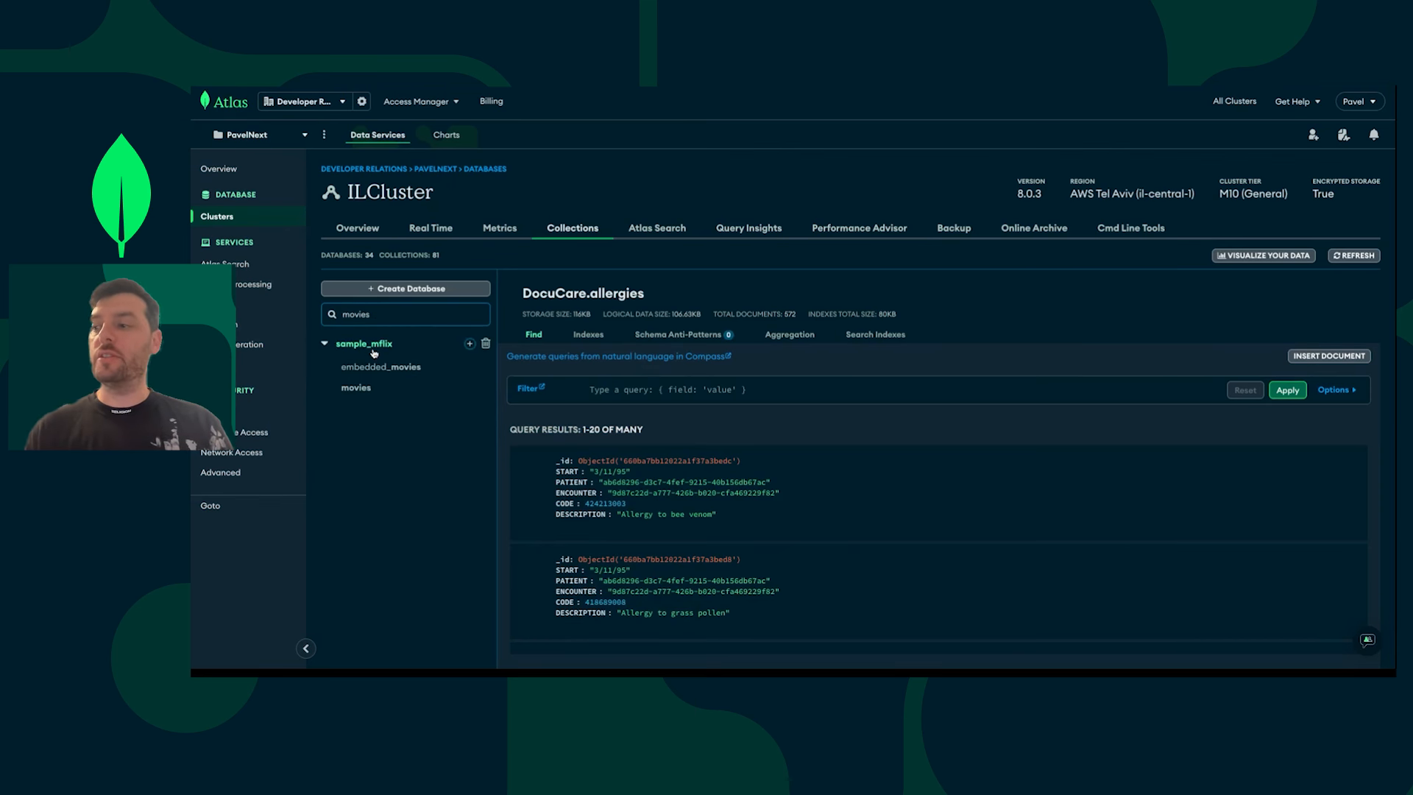
left_click(360, 388)
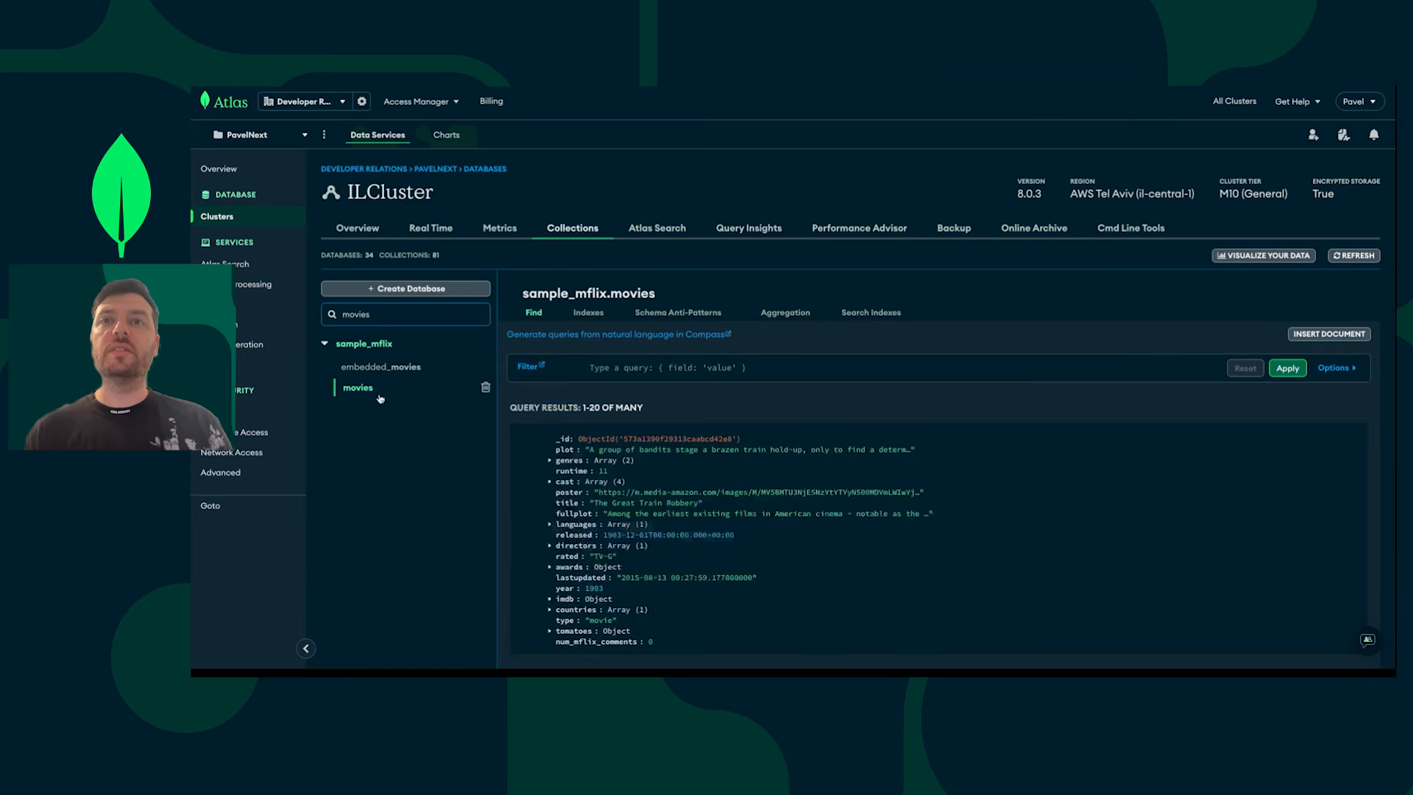
scroll(633, 484, "down", 10)
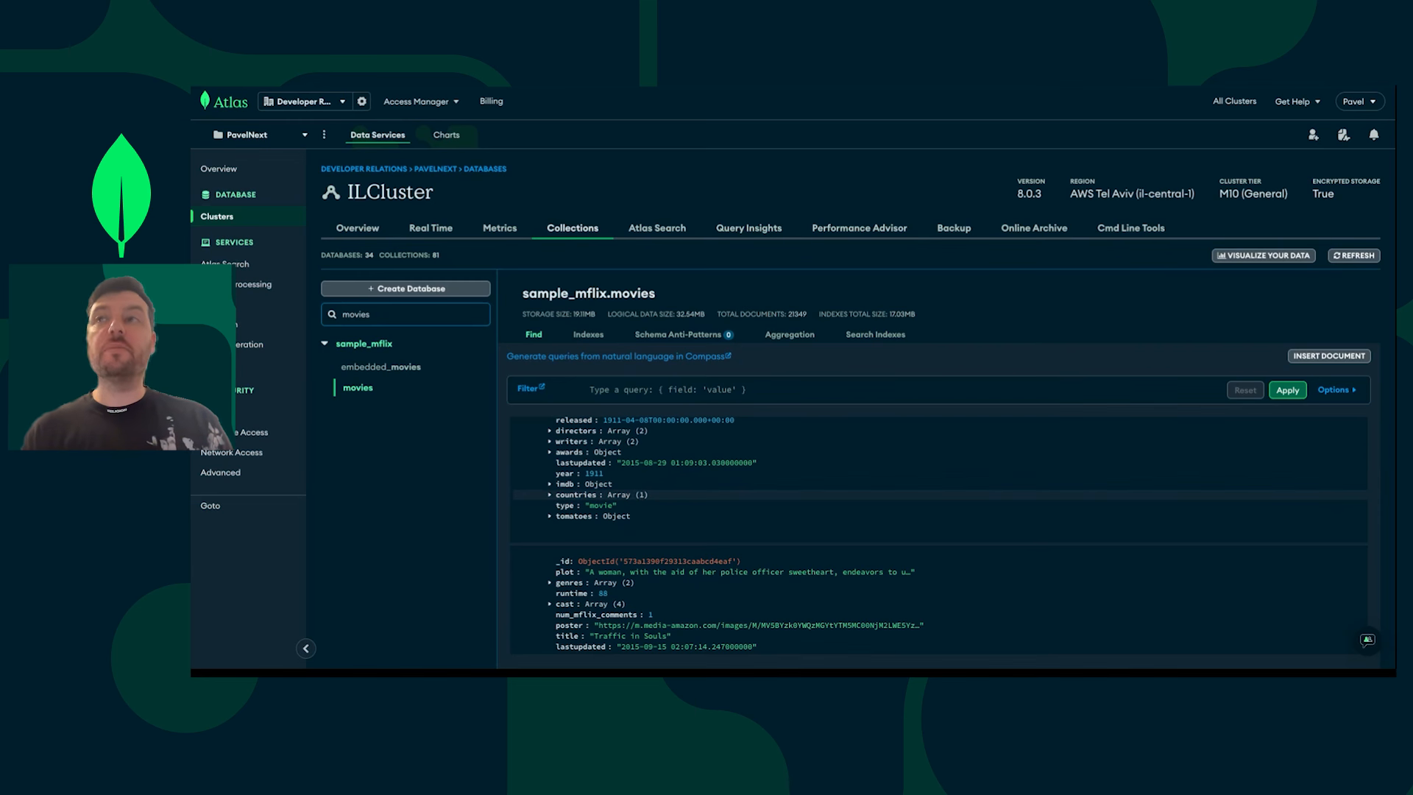
scroll(638, 495, "down", 2)
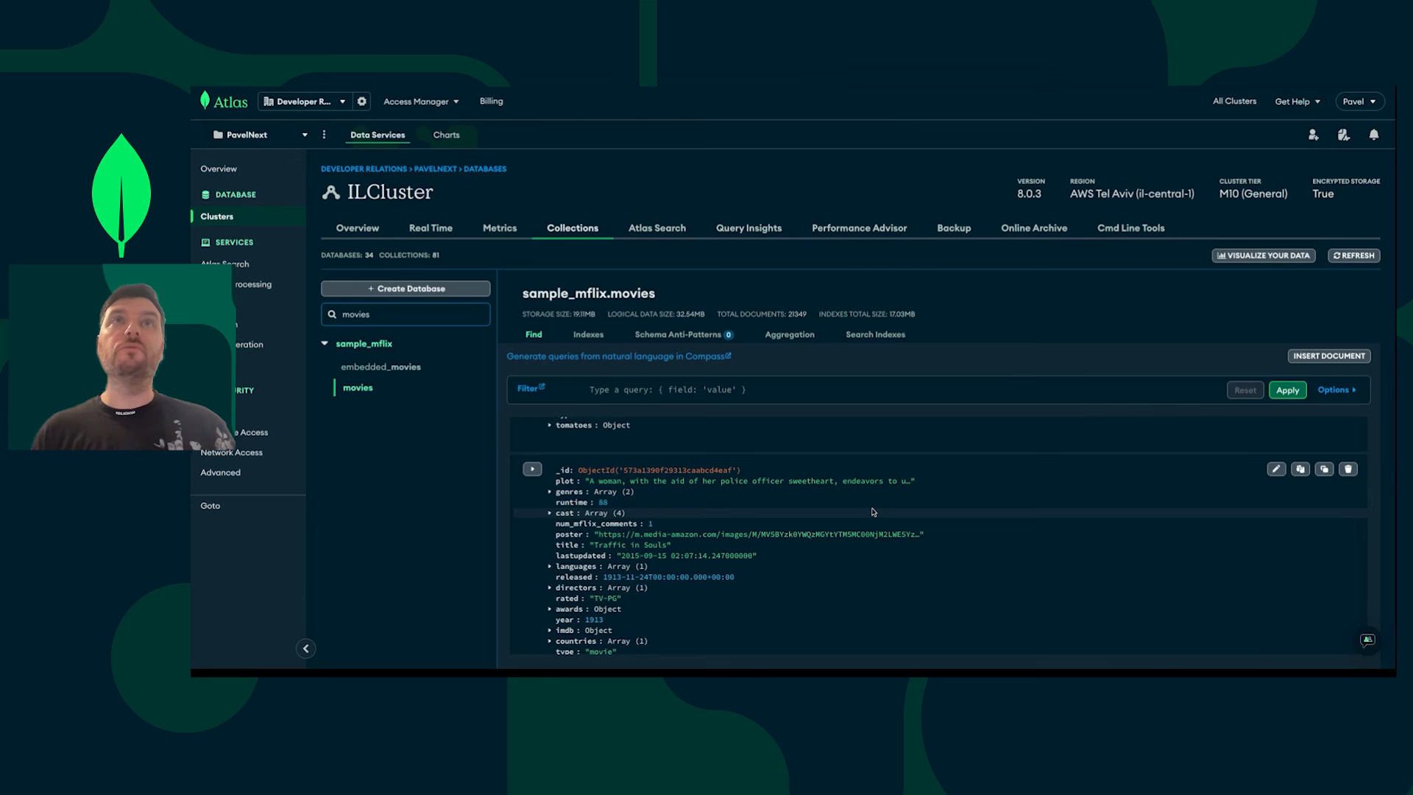
left_click(594, 391)
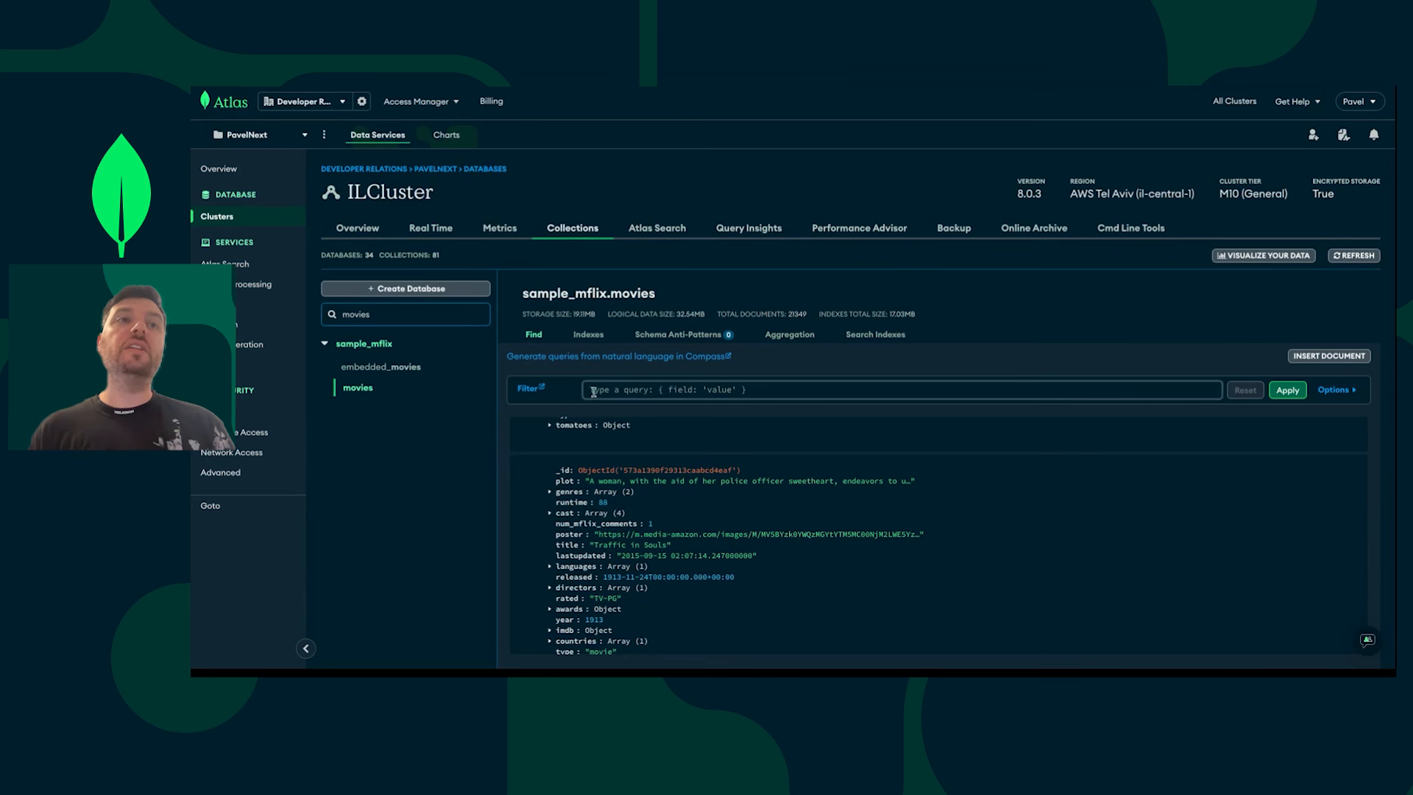
- Open the project's network access settings and inspect the 0.0.0.0/0 entry in the IP access list
left_click(230, 216)
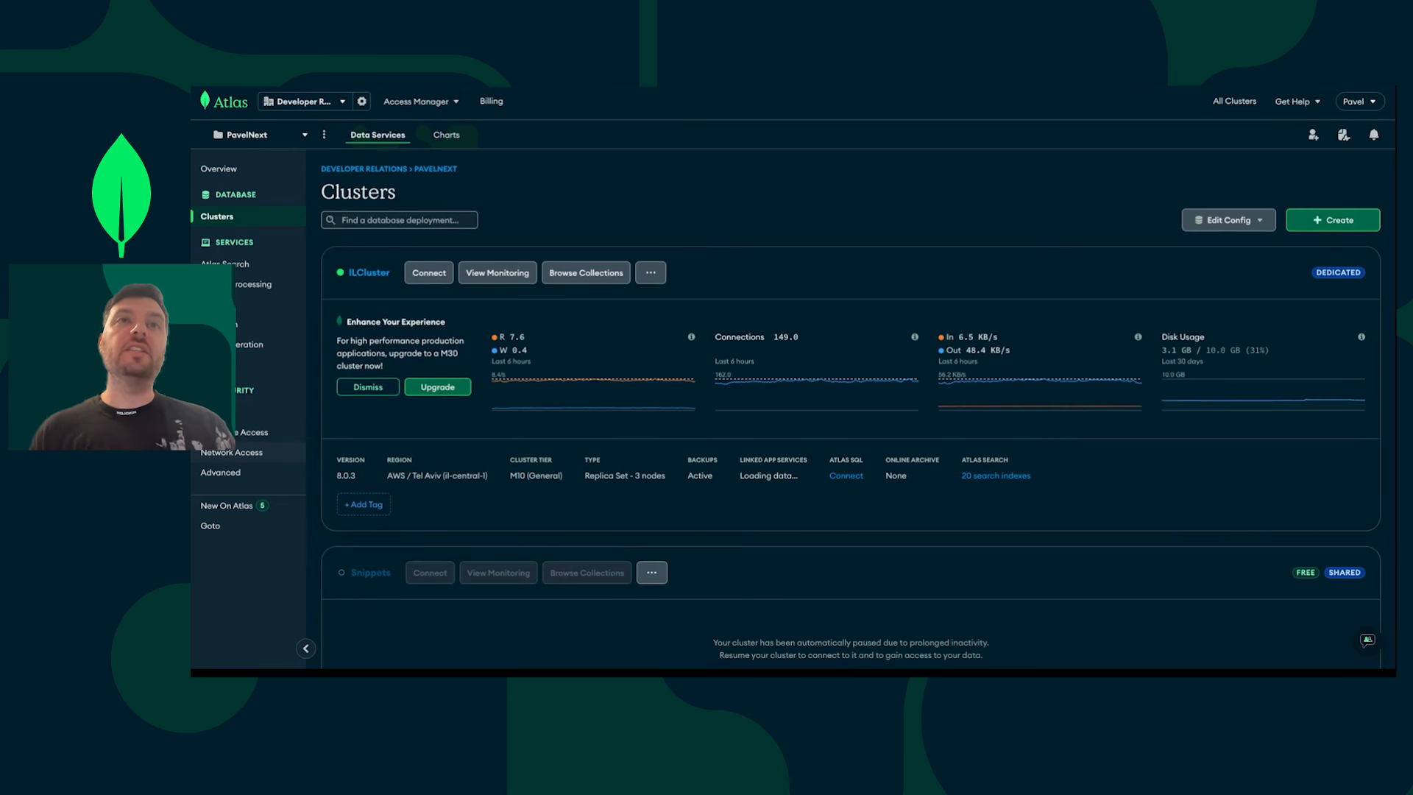
left_click(232, 452)
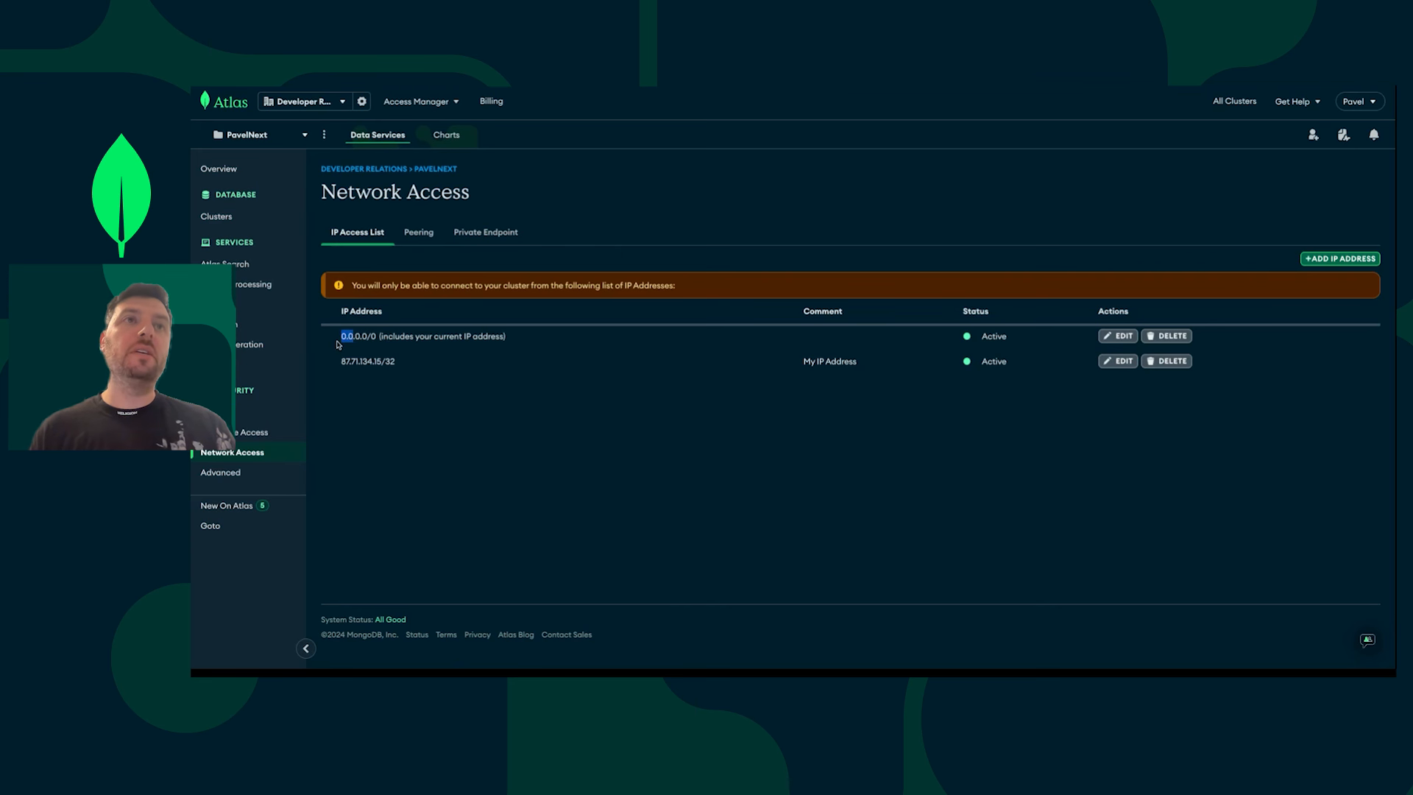
left_click_drag(340, 337, 425, 336)
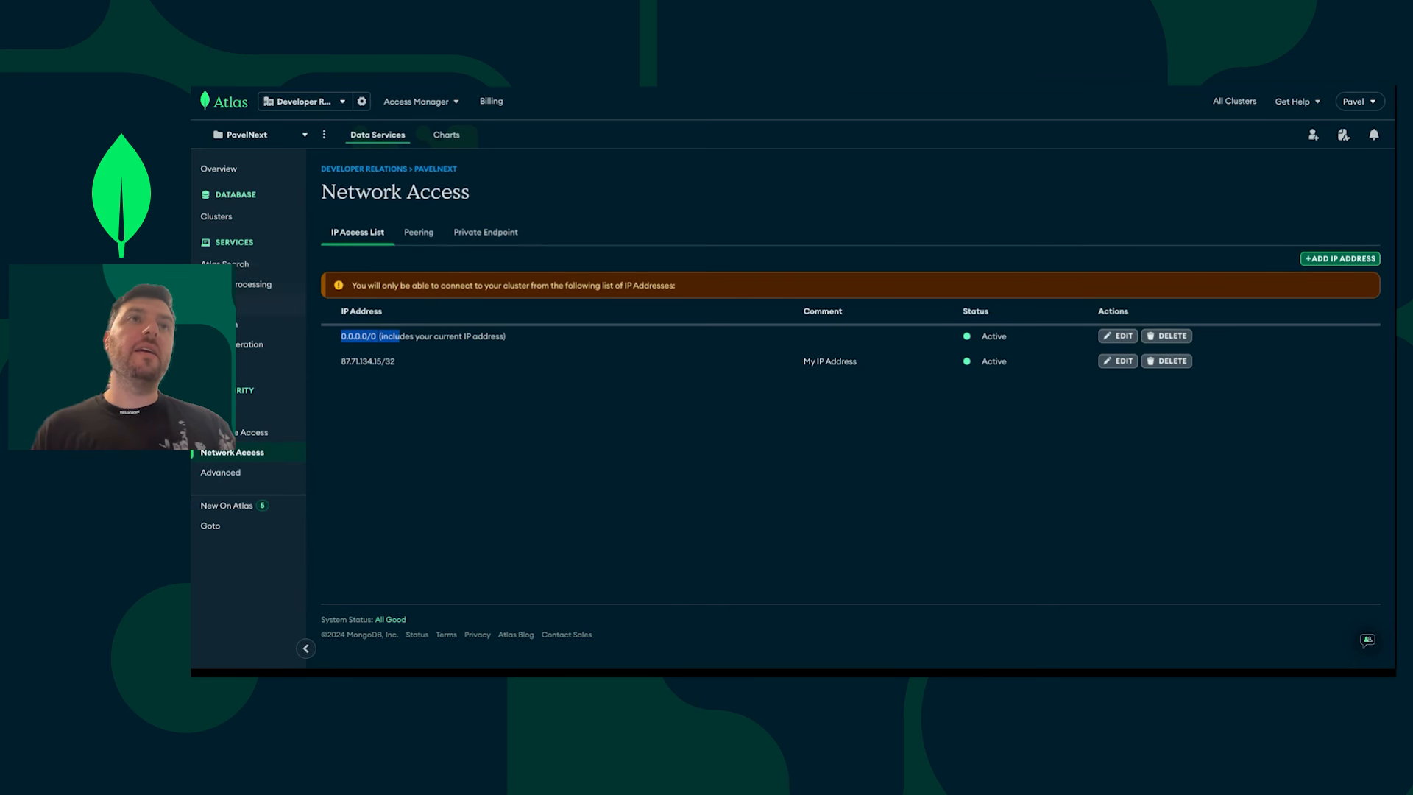
- Show ILCluster's connection details for the MongoDB drivers and highlight the connection string for application code
left_click(223, 220)
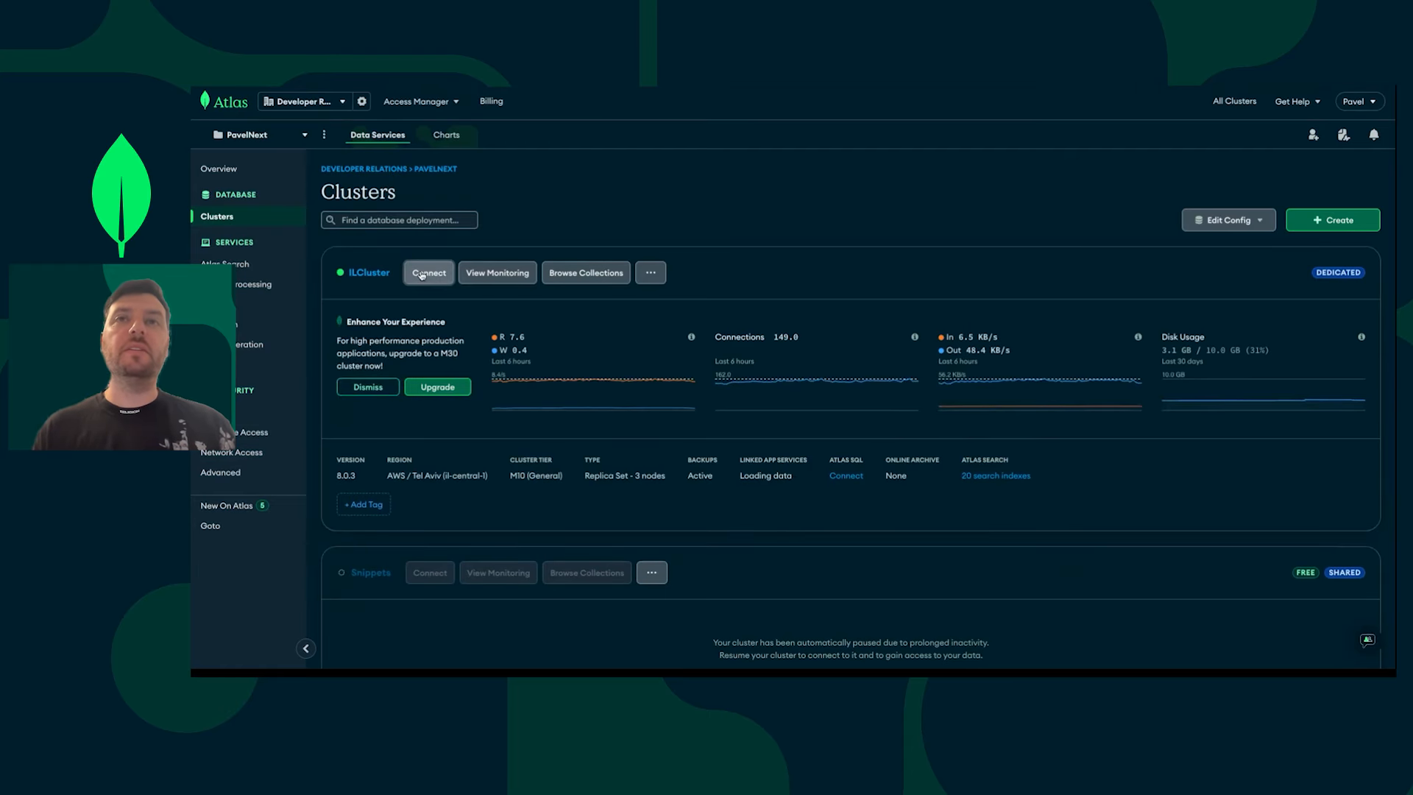
left_click(429, 273)
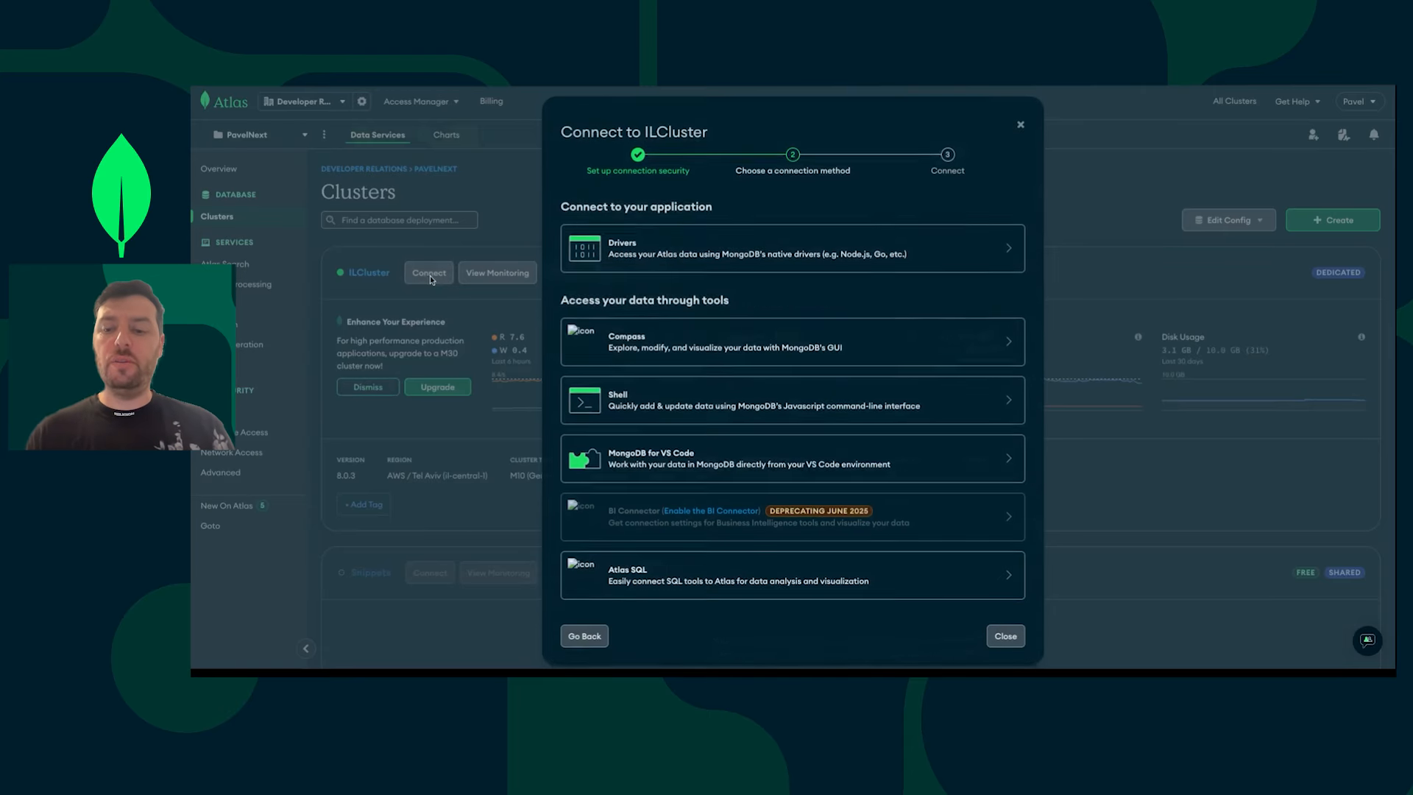
key("super+plus")
key("super+plus")
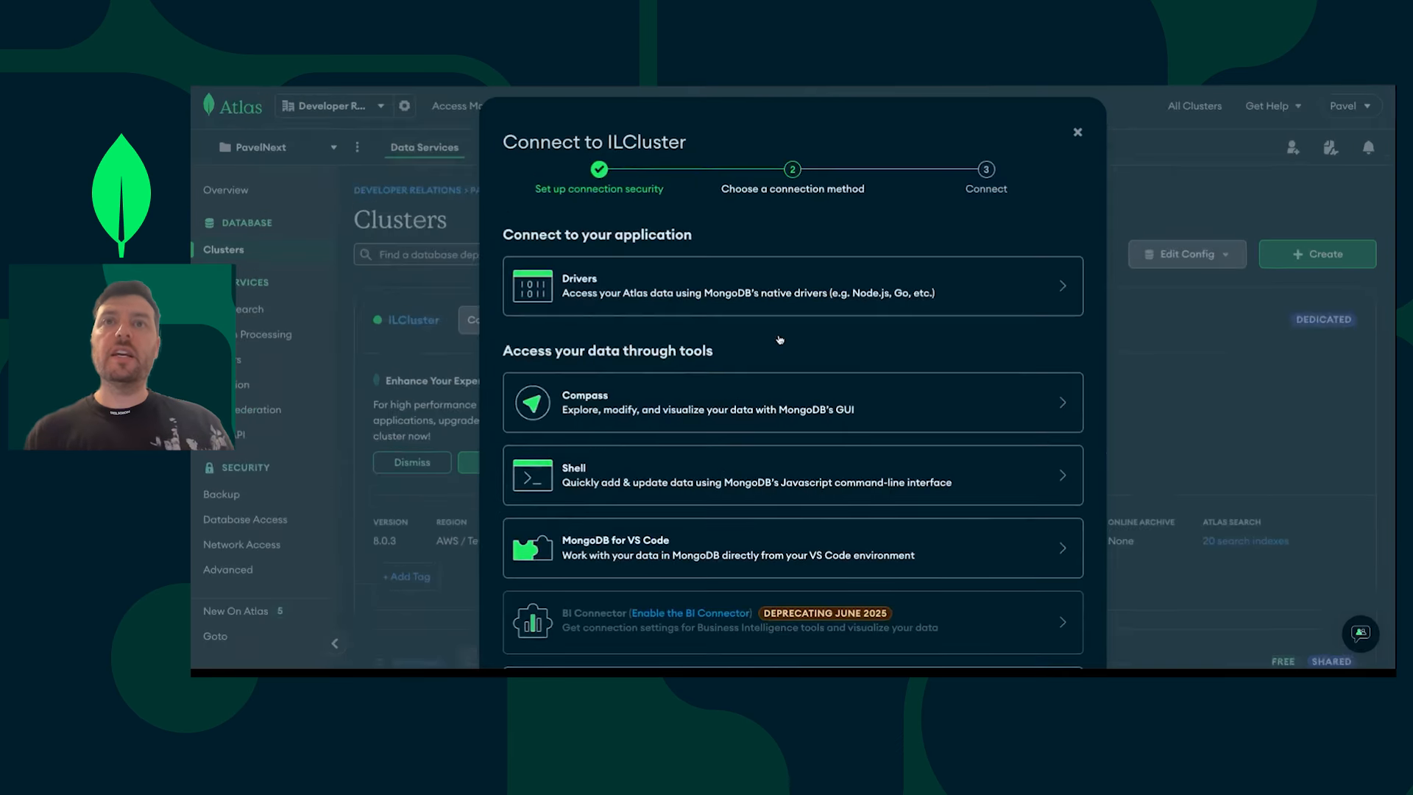
key("super+minus")
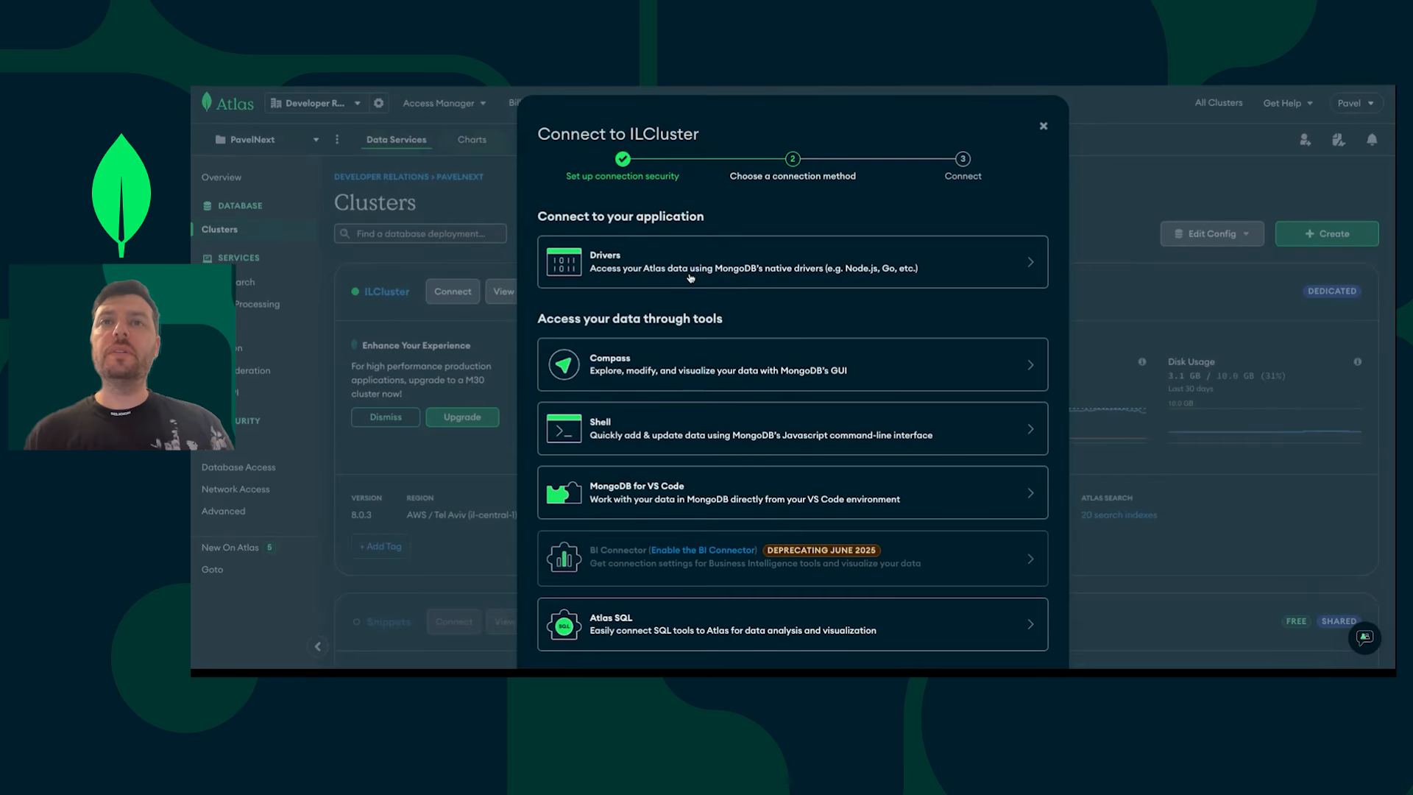
left_click(691, 279)
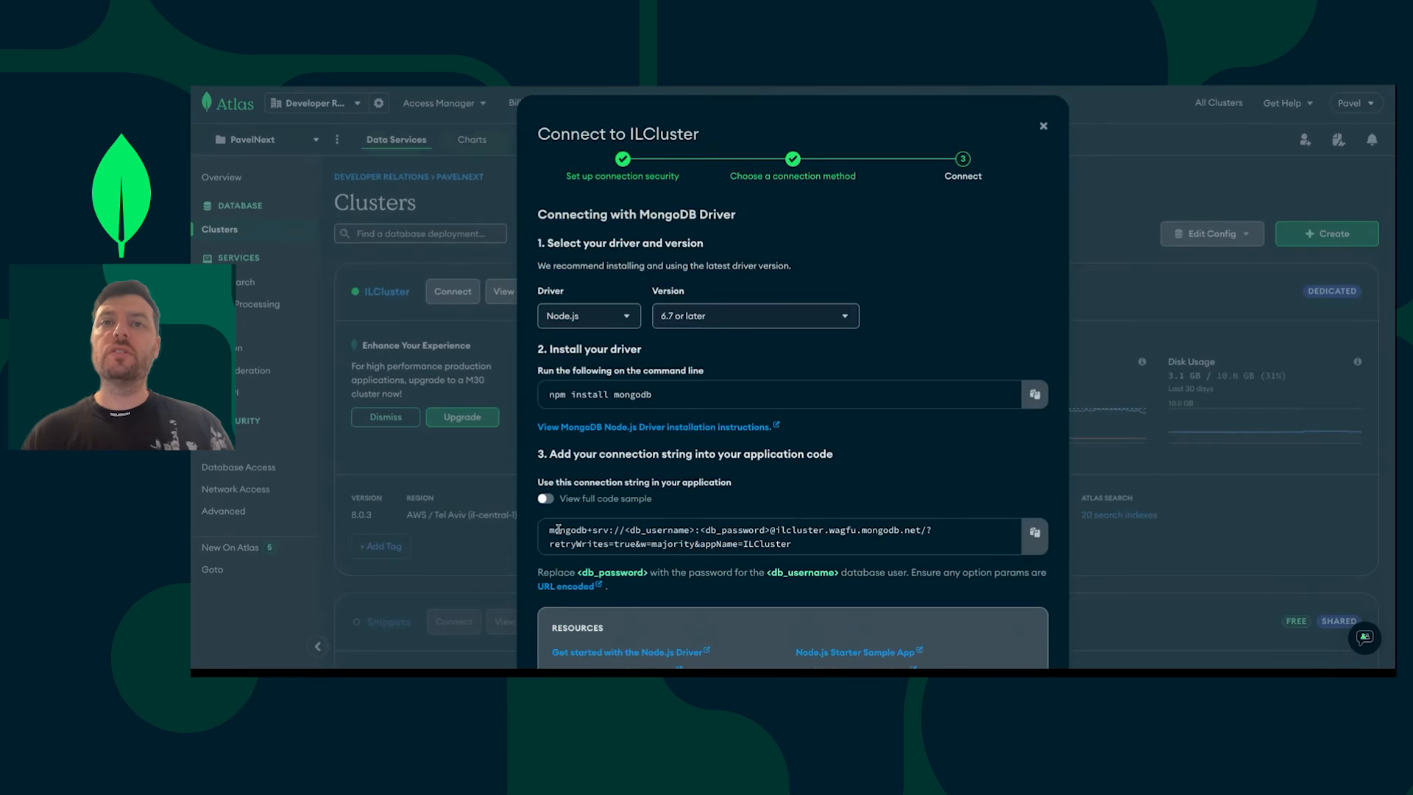
triple_click(801, 548)
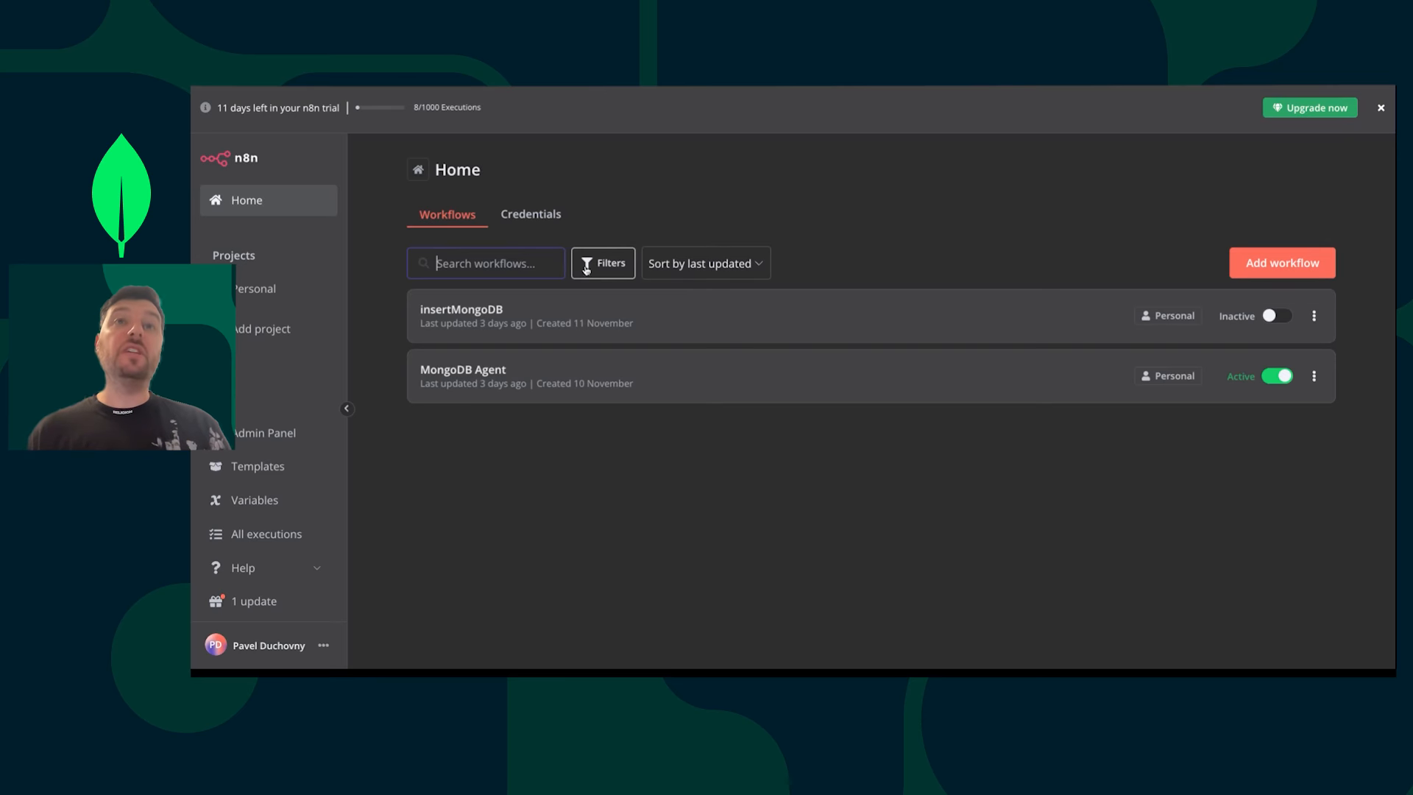
- Switch to n8n and open the list of saved credentials
left_click(520, 222)
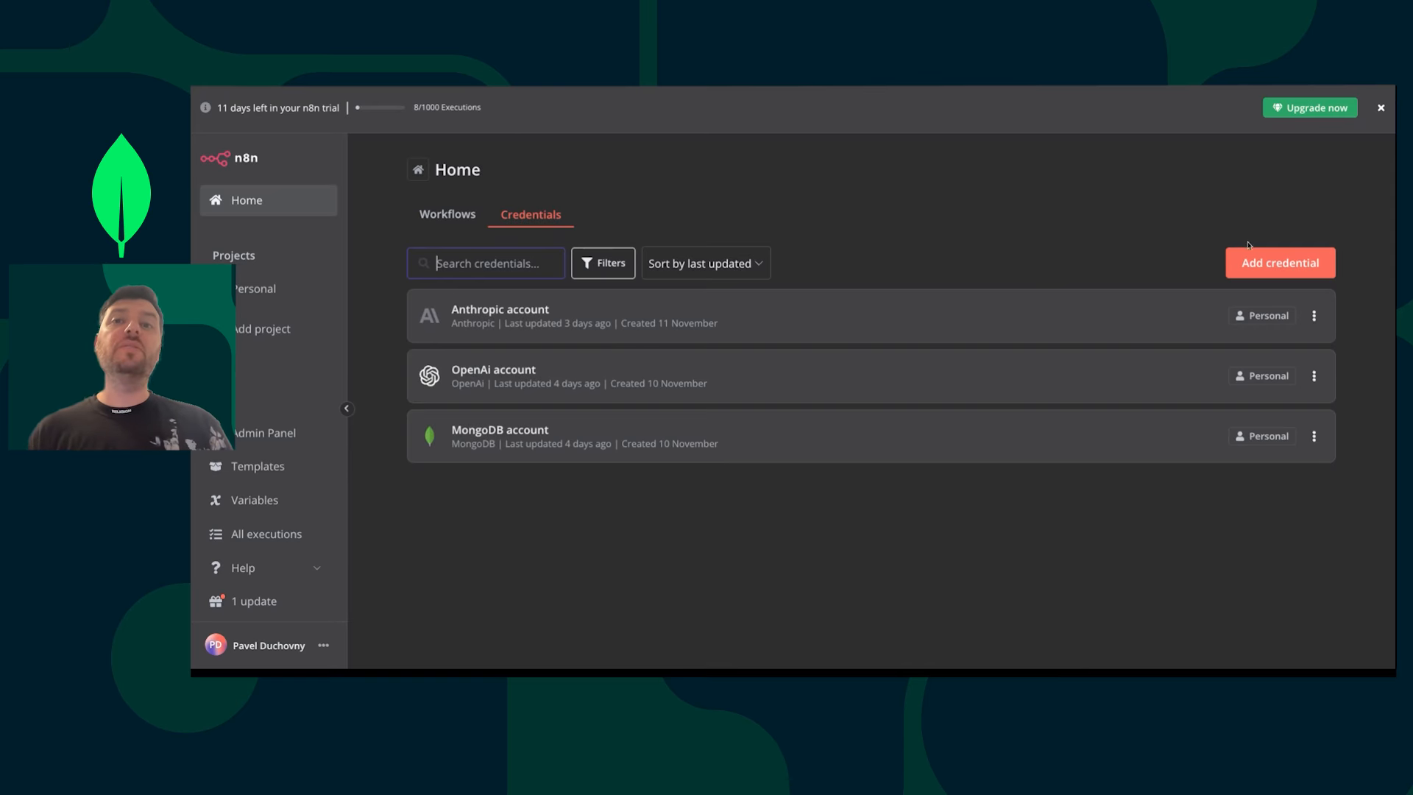
left_click(1280, 263)
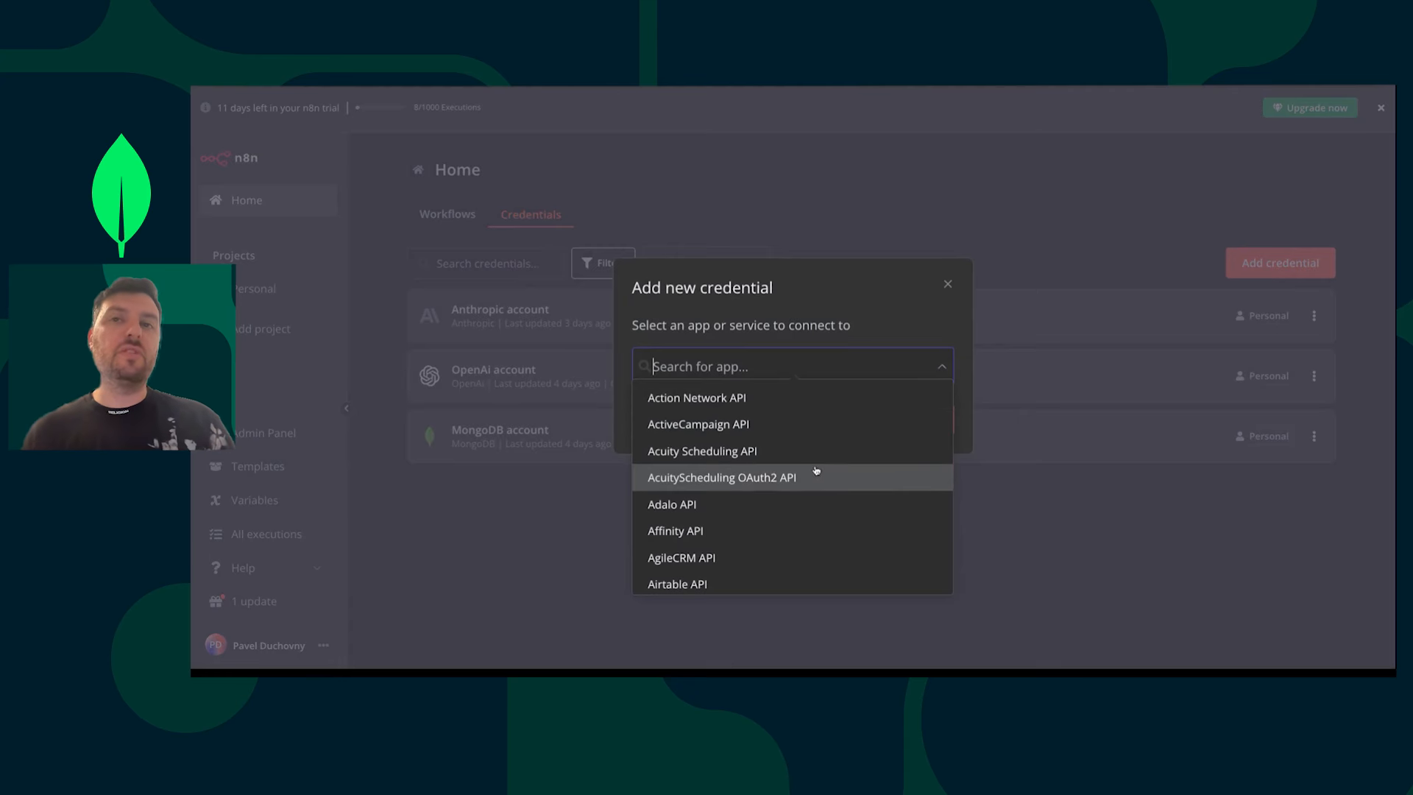
scroll(810, 474, "down", 3)
scroll(805, 488, "down", 2)
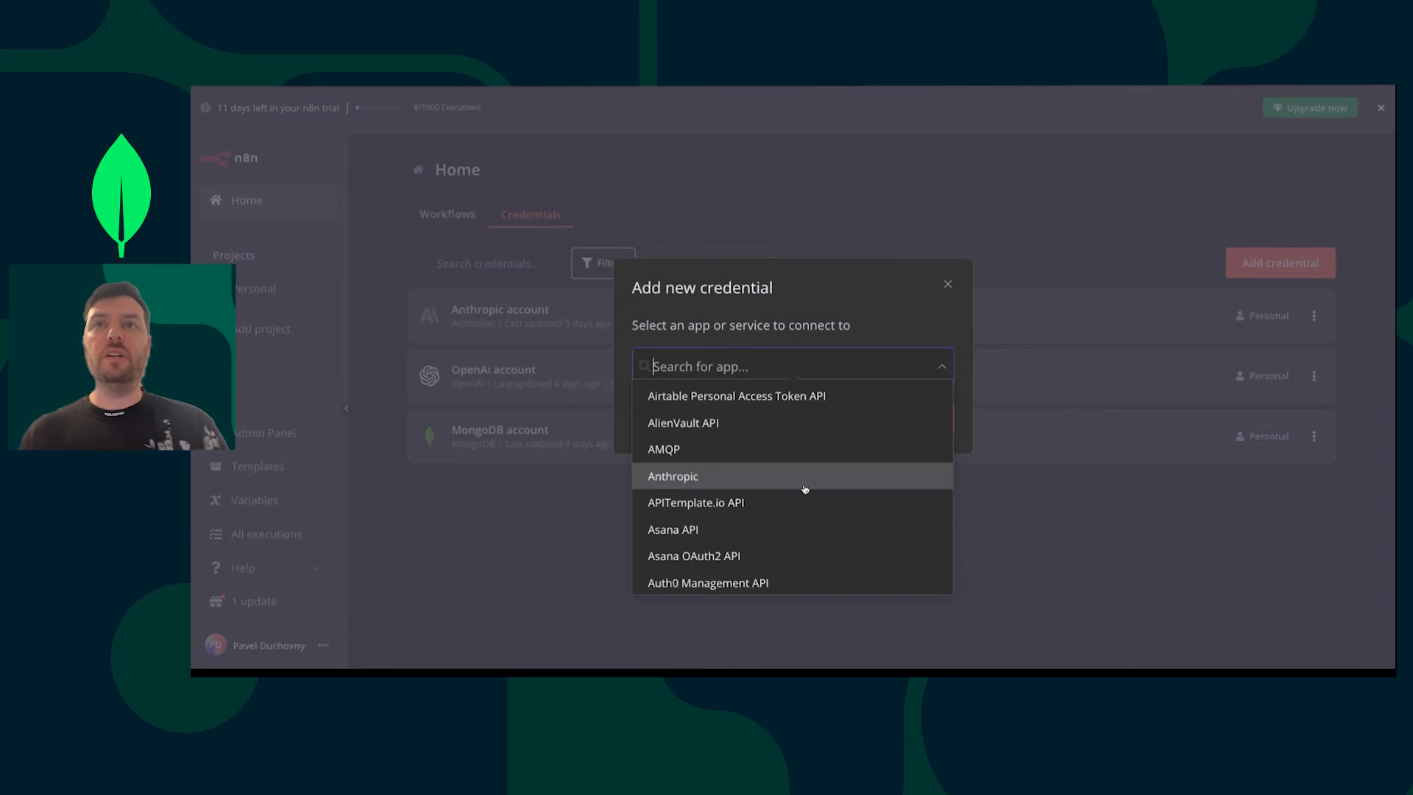
type("Opena")
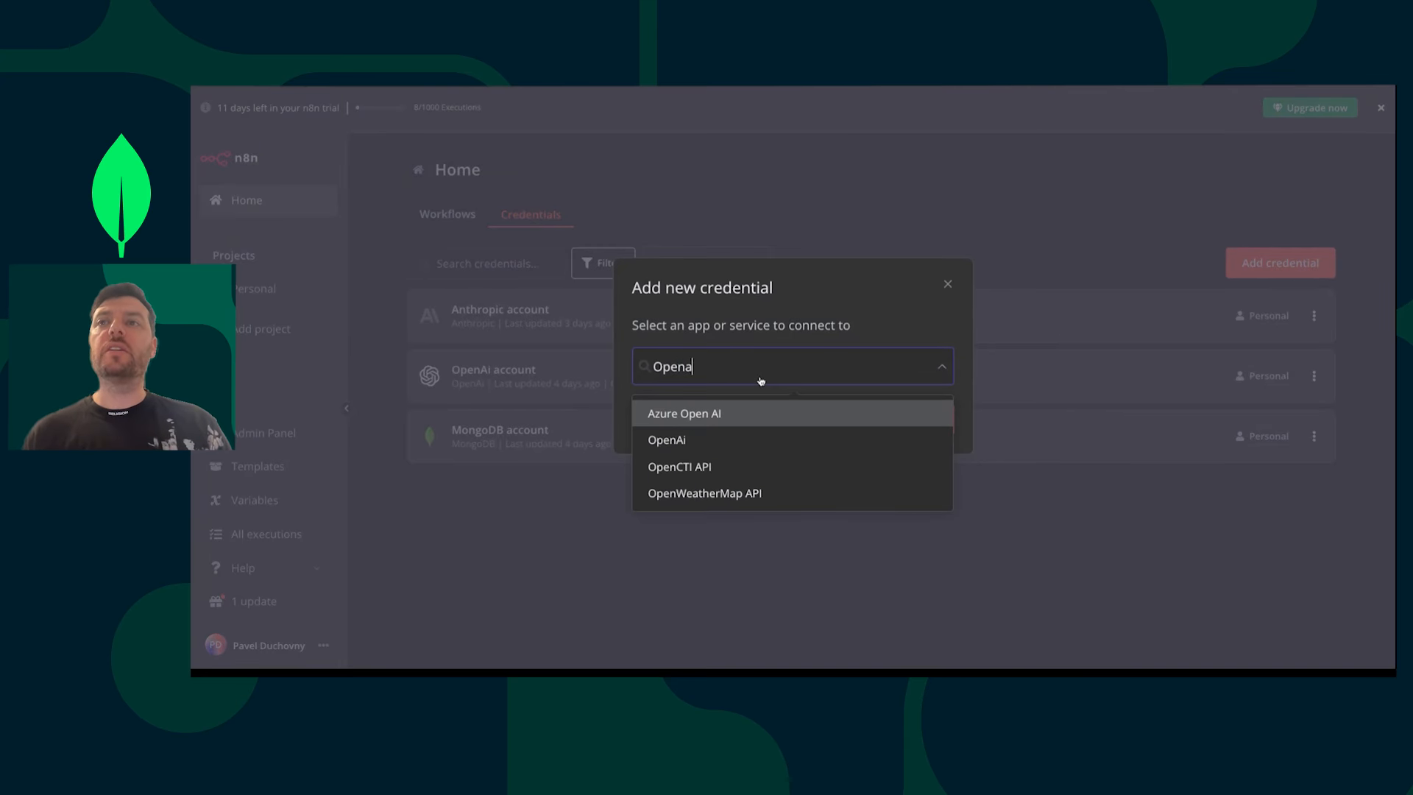
left_click(725, 416)
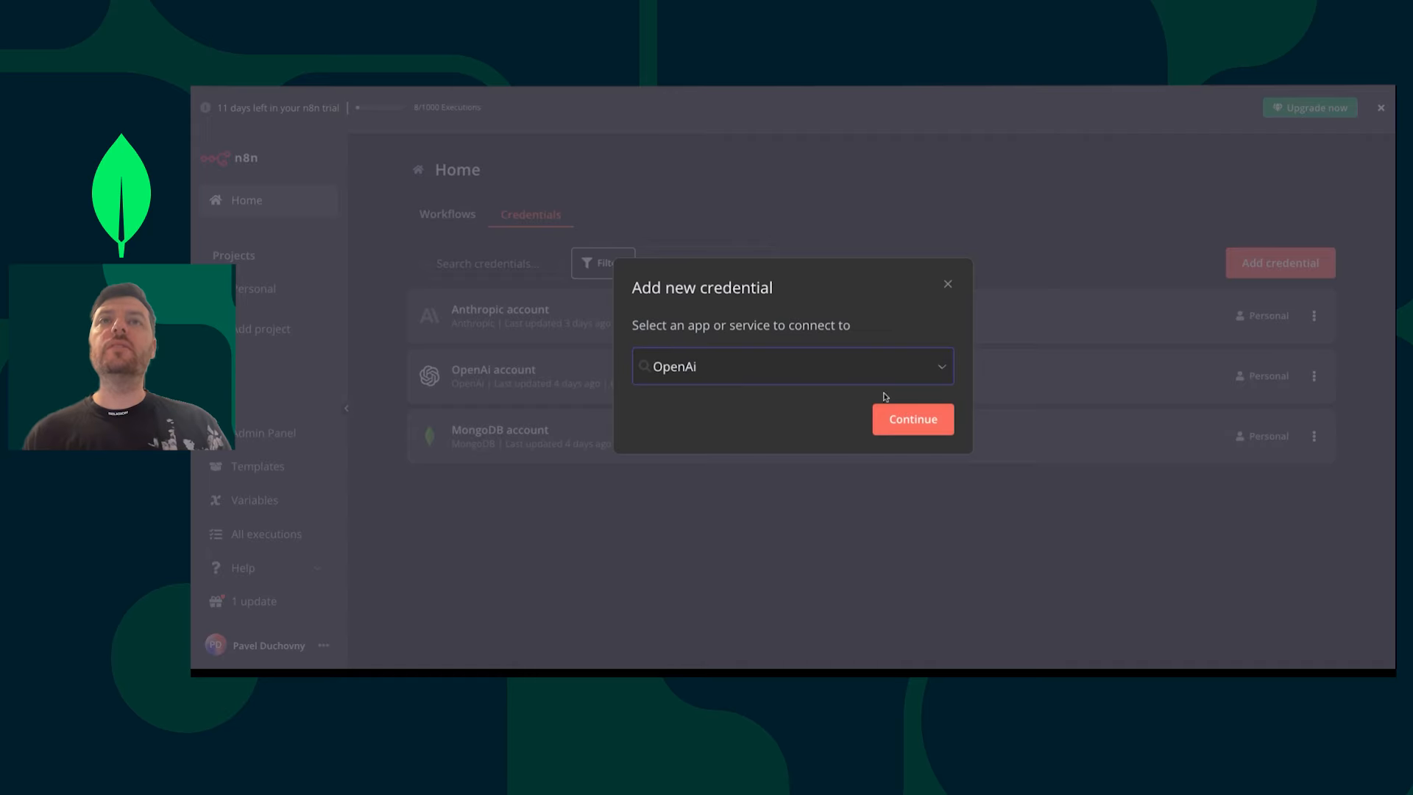
left_click(929, 417)
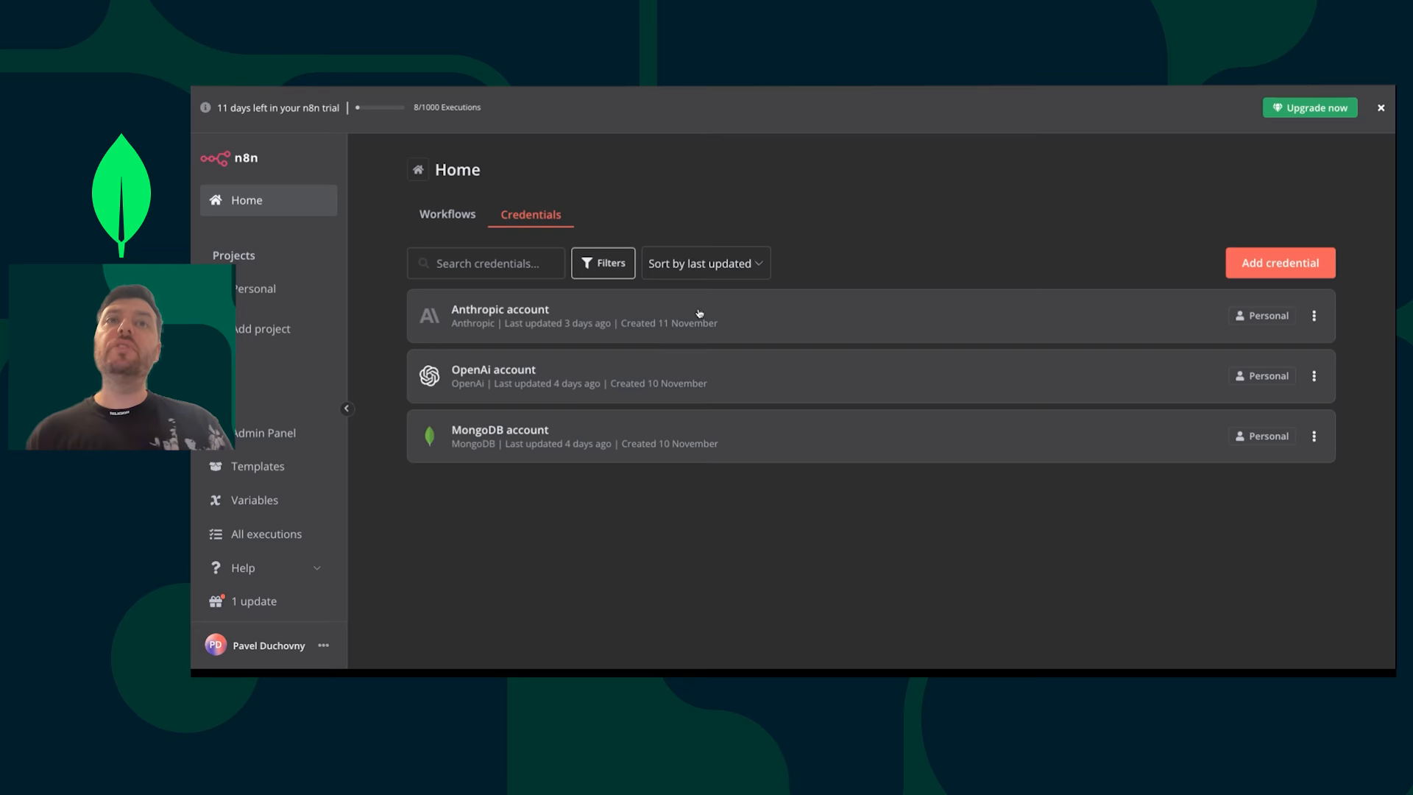
left_click(1188, 151)
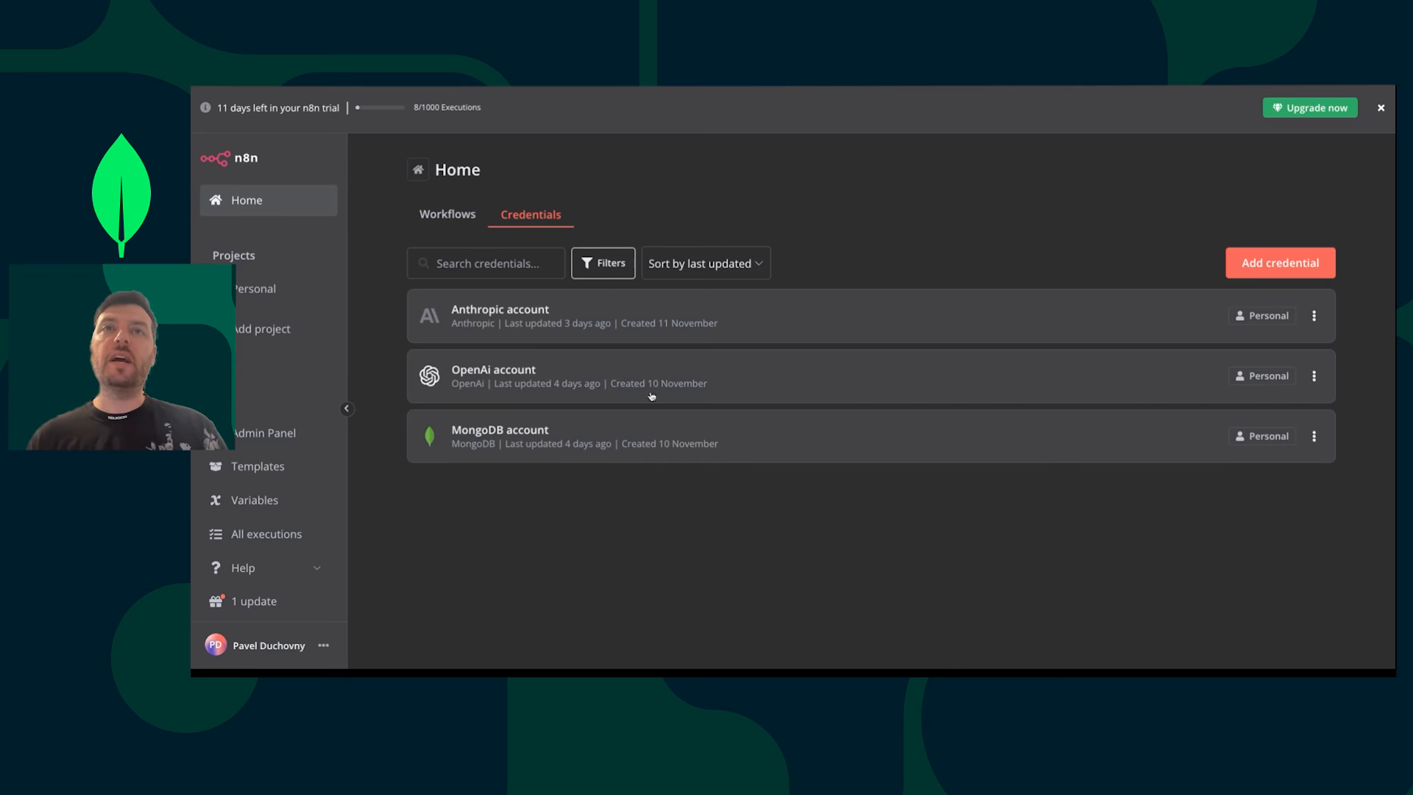
- Open the saved MongoDB account credential and examine its connection settings
left_click(526, 442)
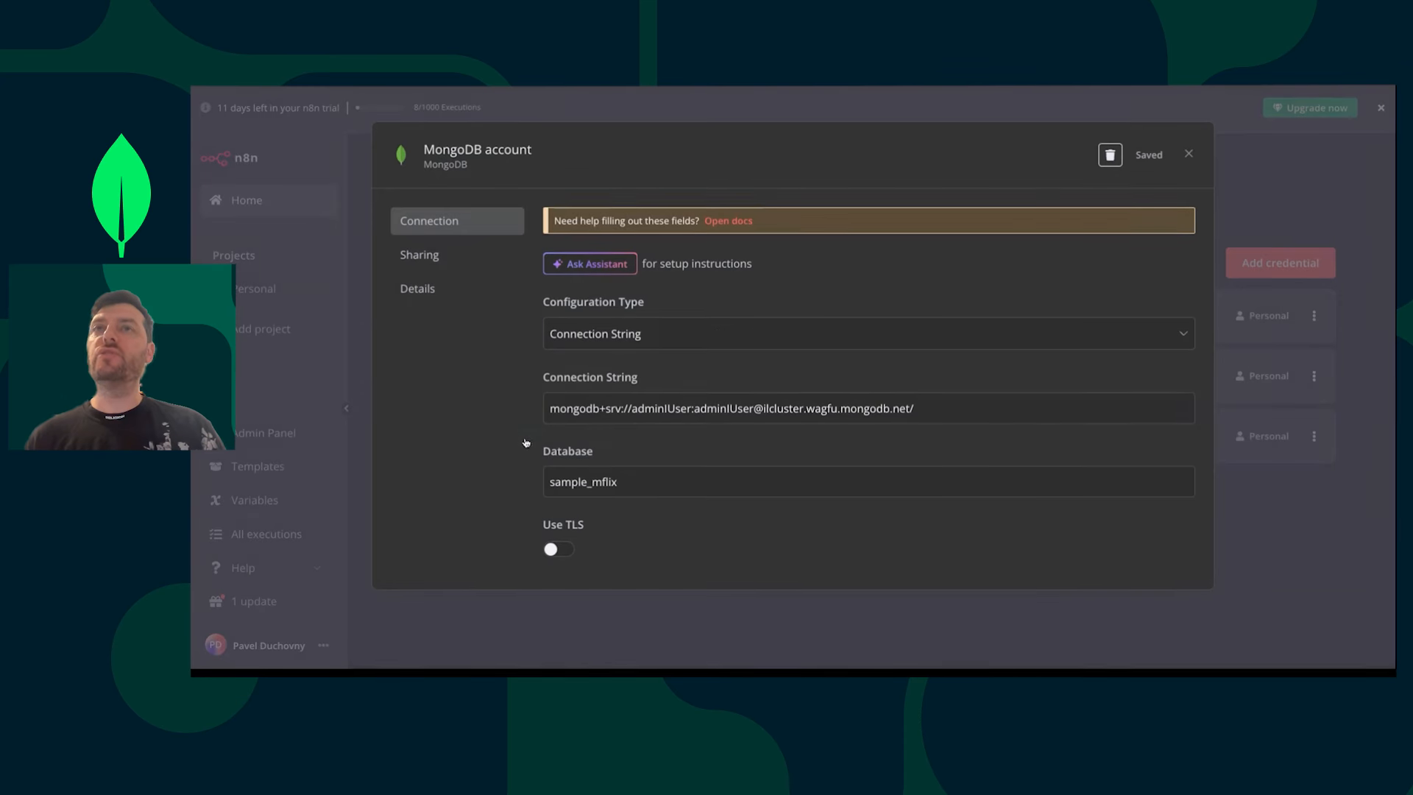
- Close the MongoDB credential, create a new workflow from the workflow list and check its executions view before returning to the editor
left_click(1188, 155)
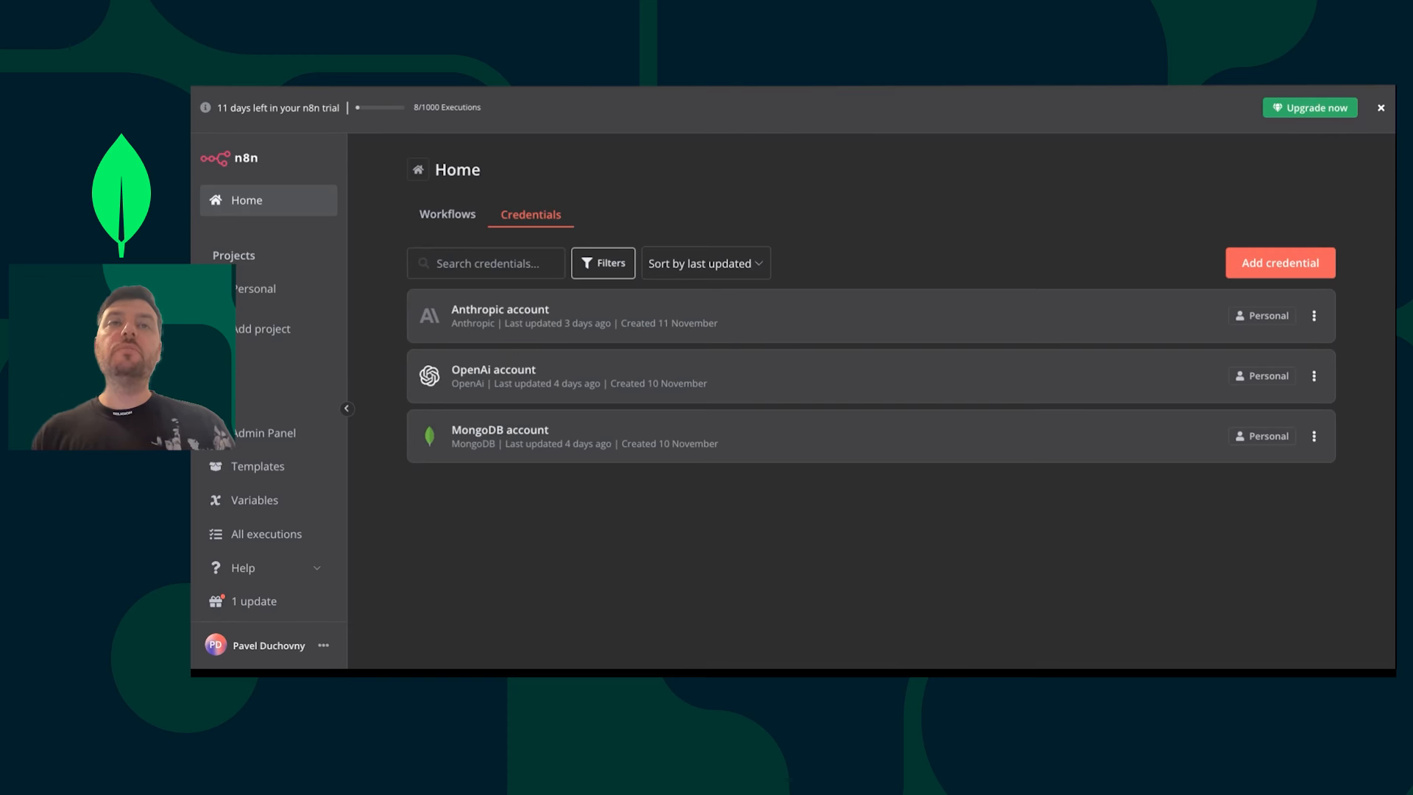
left_click(446, 215)
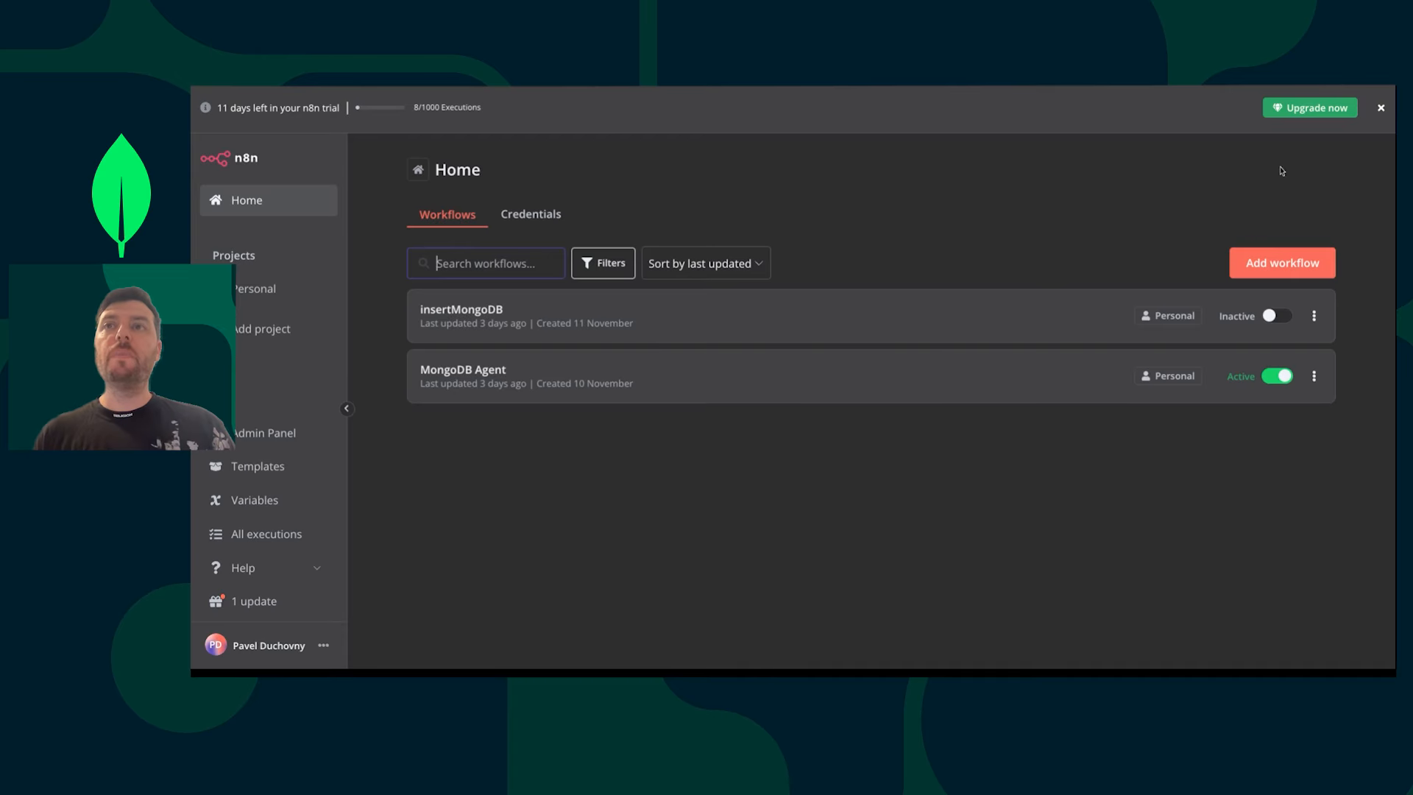
left_click(1277, 262)
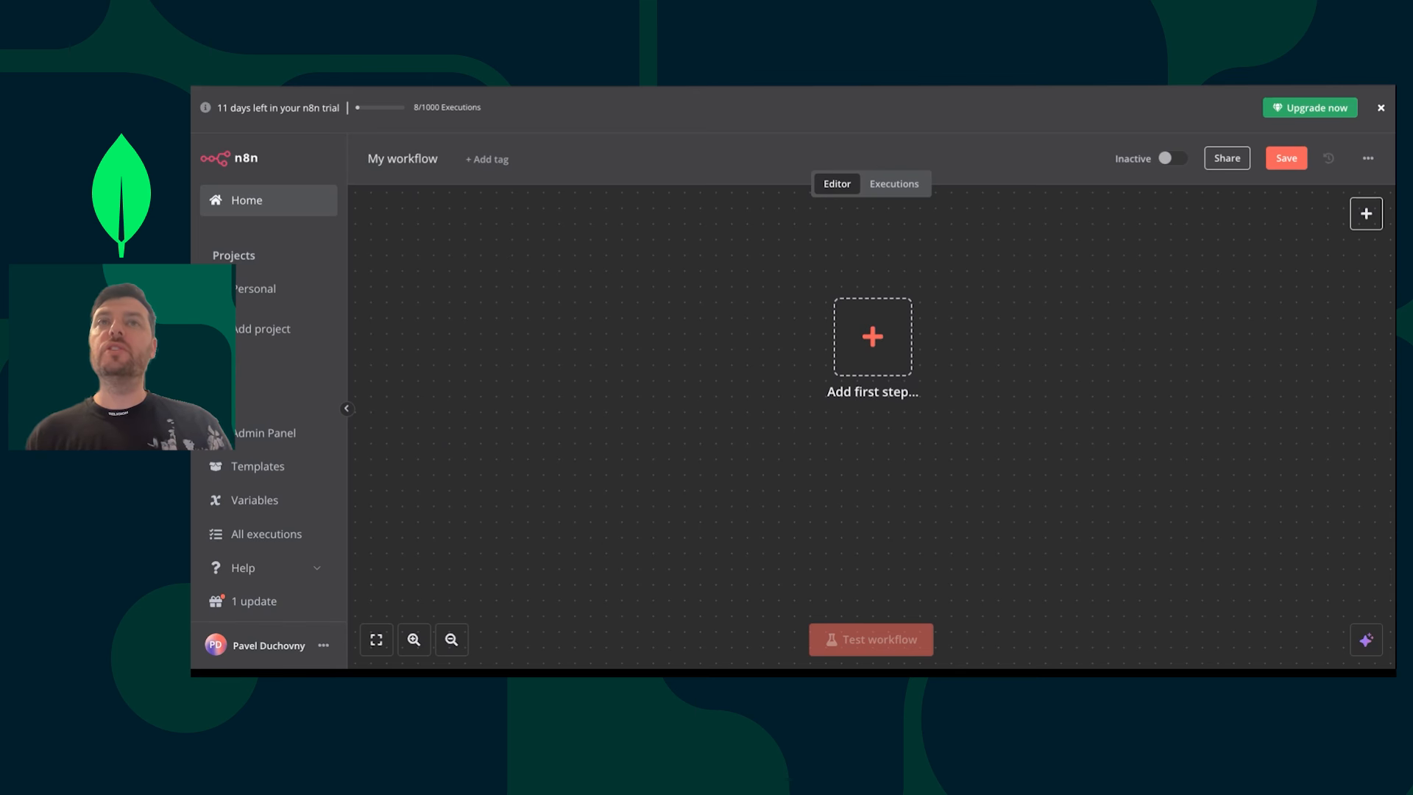
left_click(887, 185)
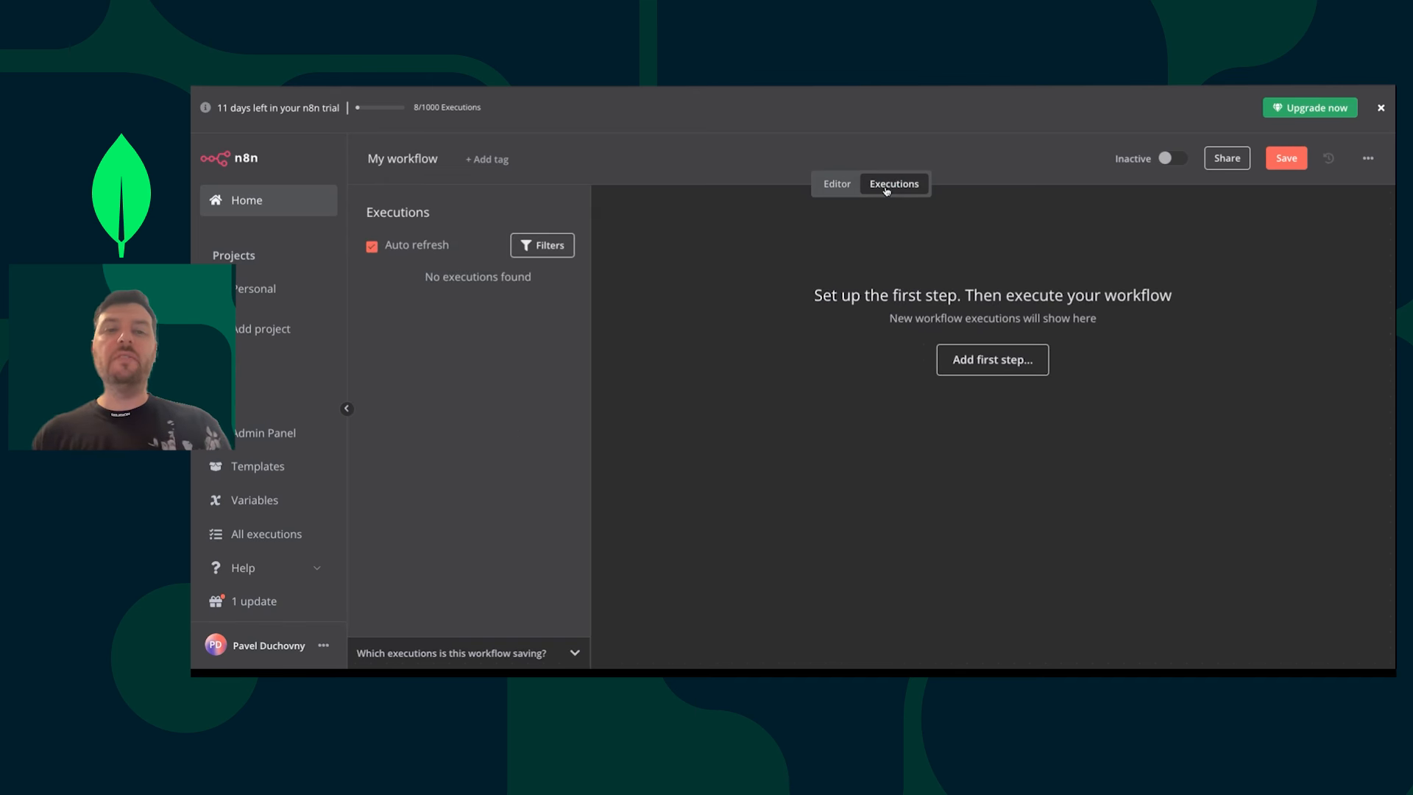
left_click(837, 184)
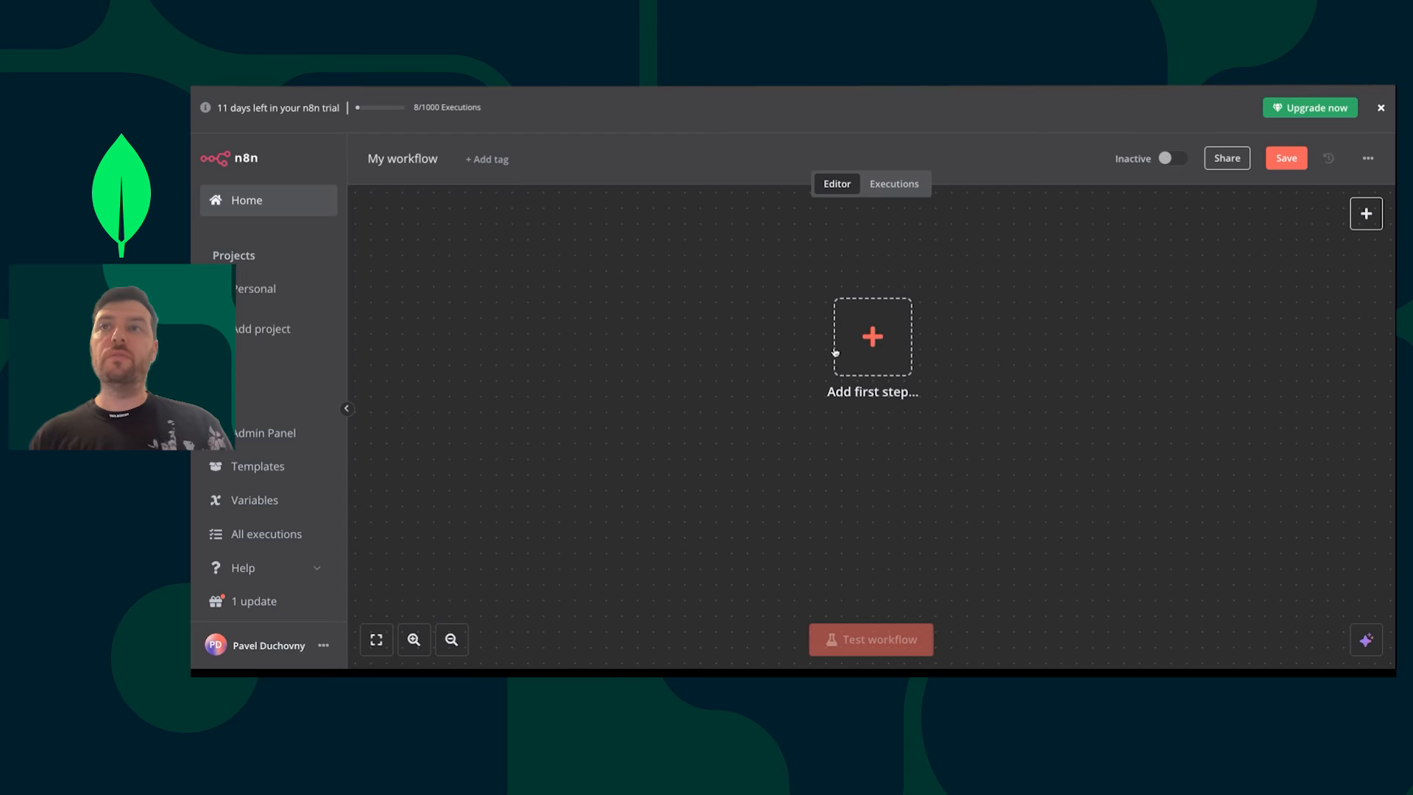
- Add an AI Agent node as the first step of the workflow, leaving its default parameters
left_click(890, 344)
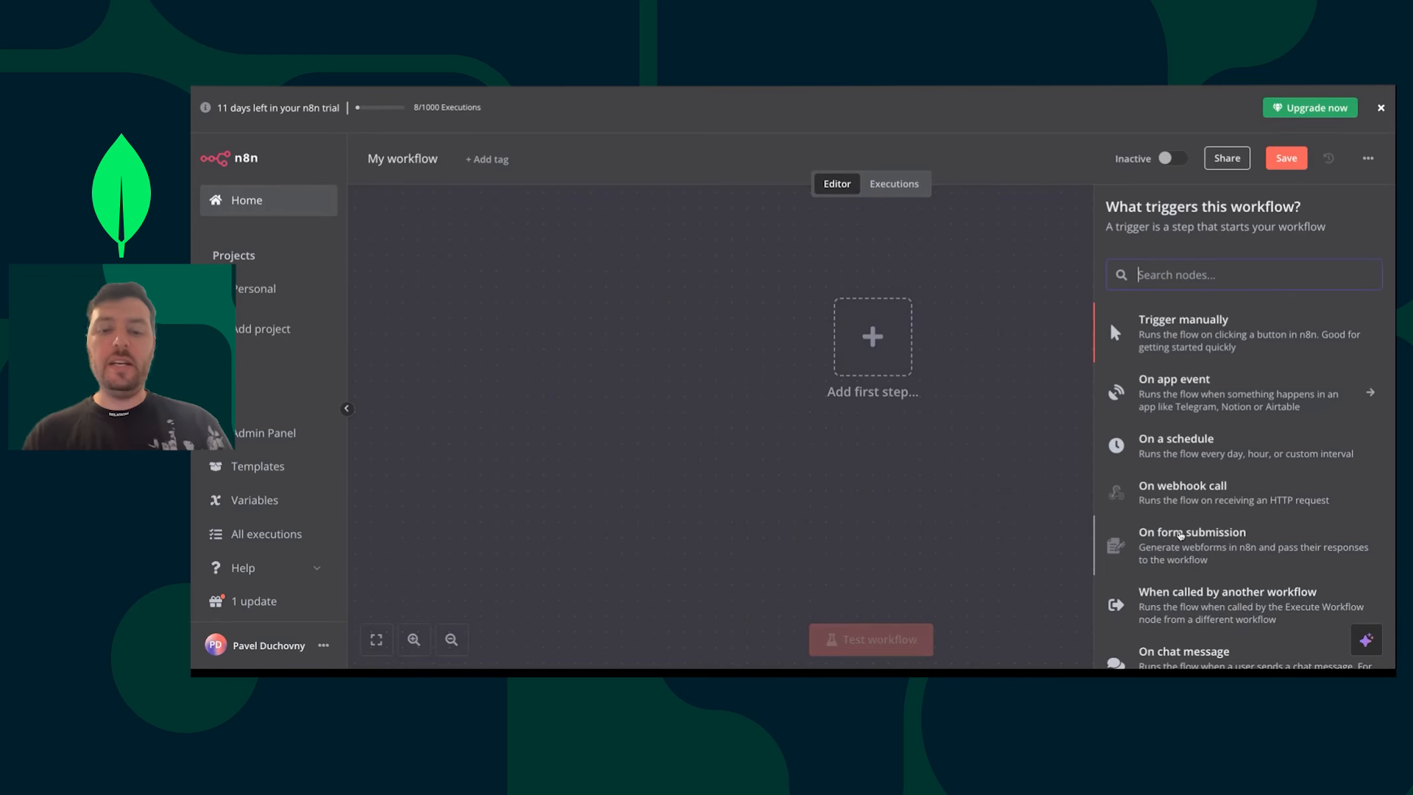
type("Ai ")
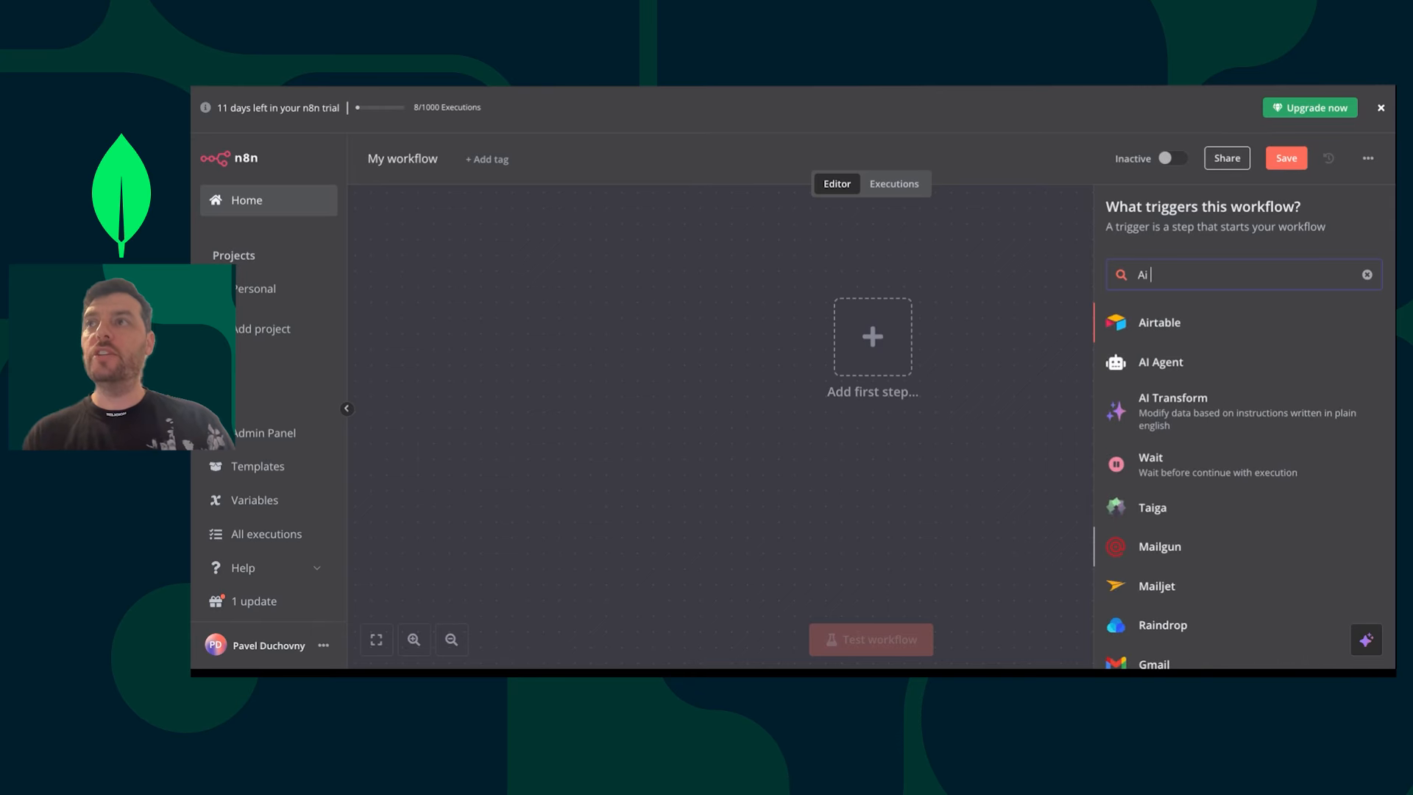
type("Ag")
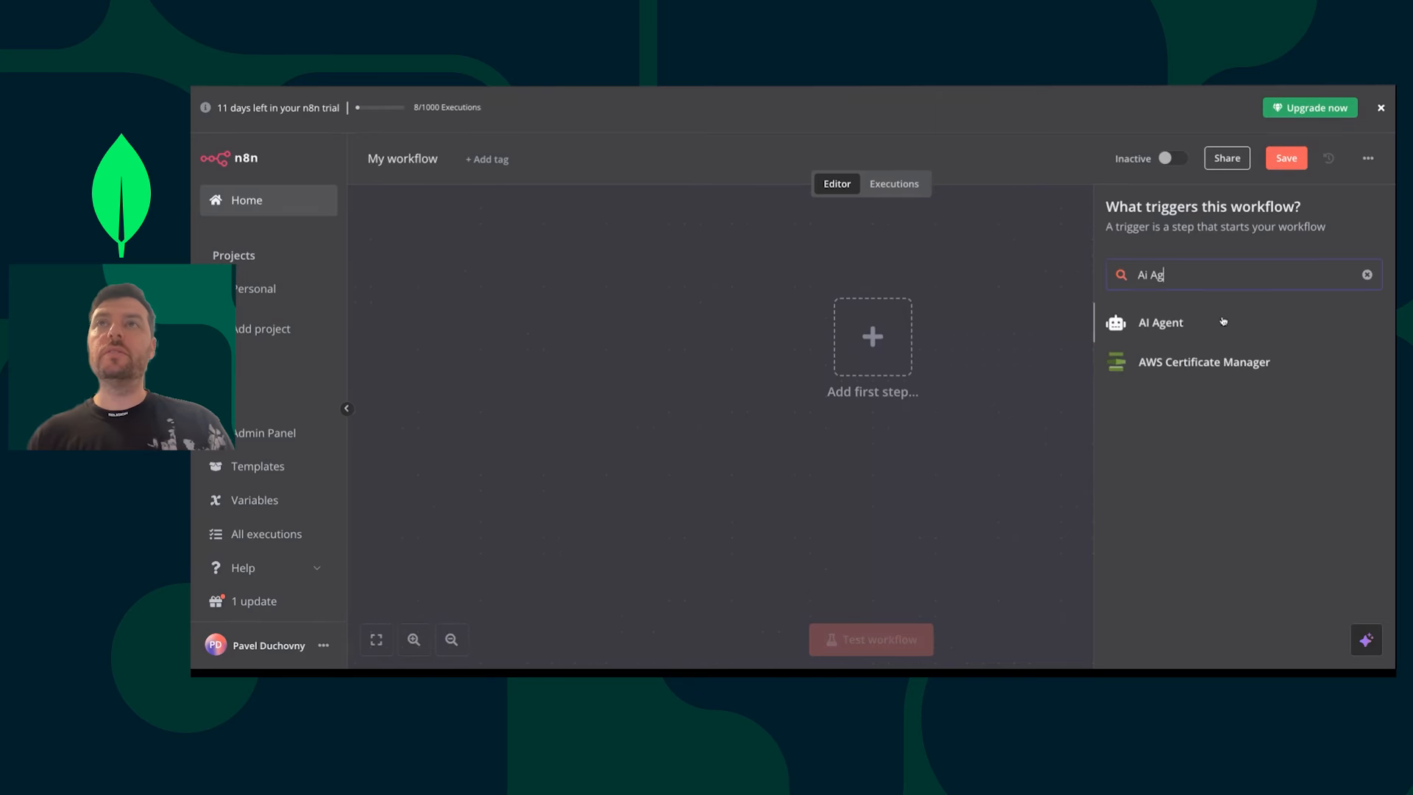
left_click(1171, 328)
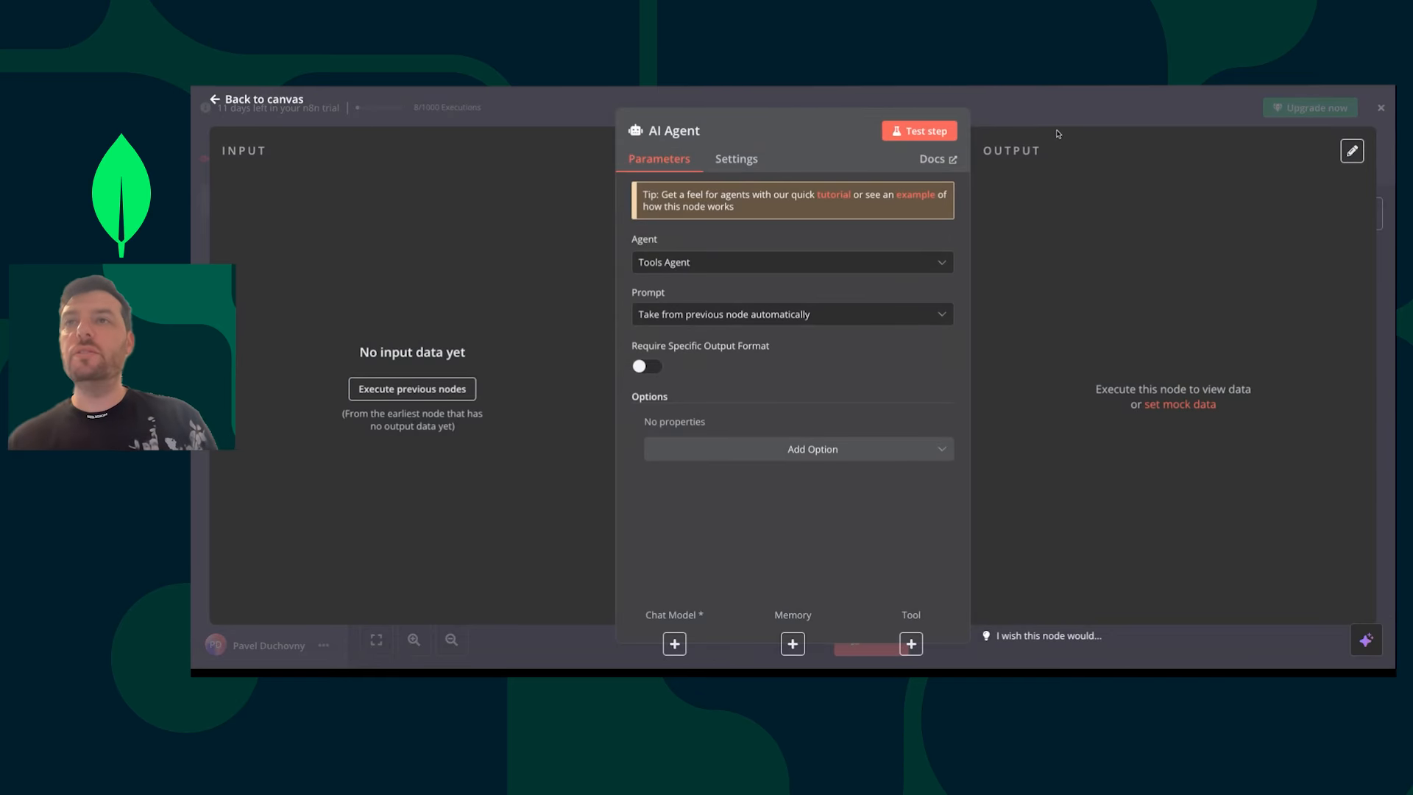
key("Escape")
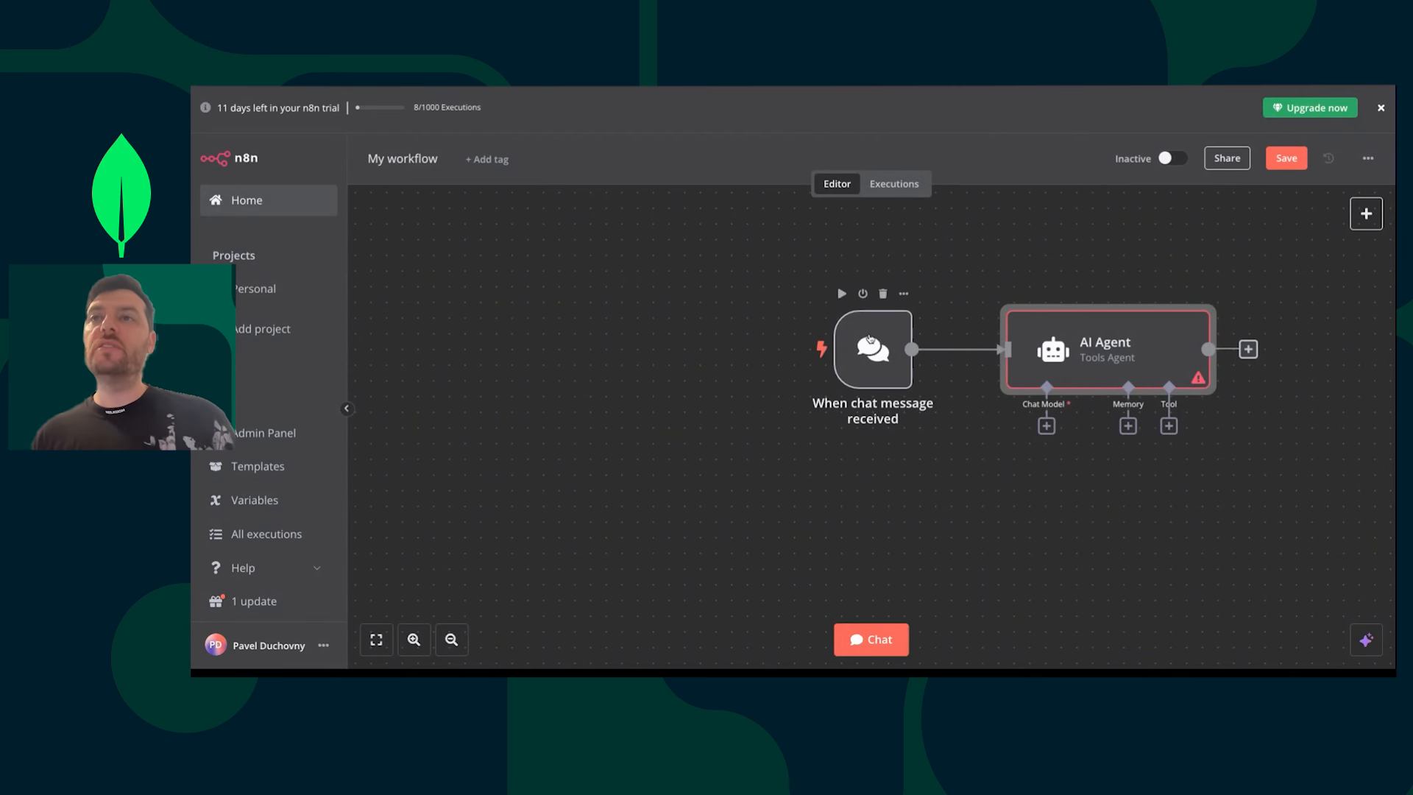
- Attach an OpenAI Chat Model to the AI Agent's chat model connection
mouse_move(817, 351)
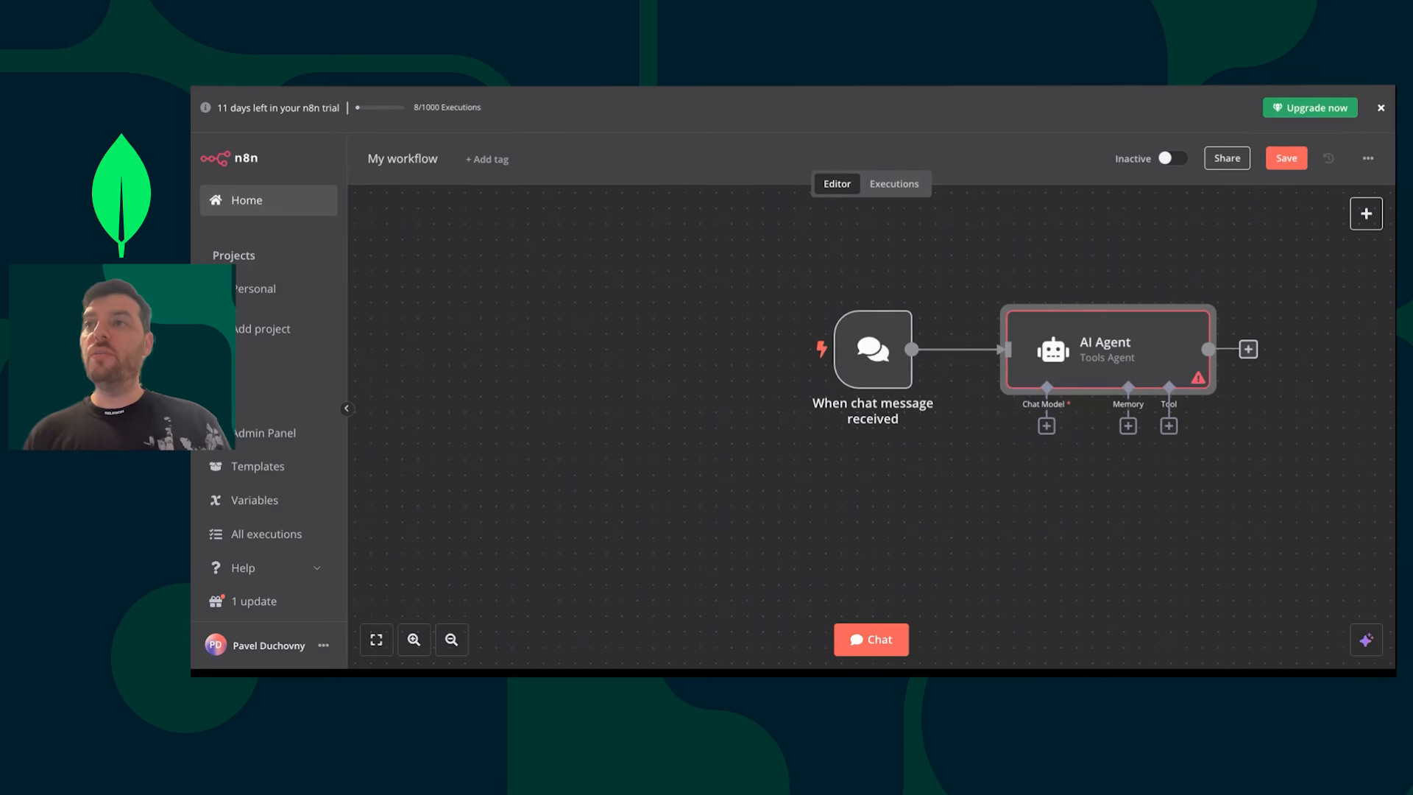
key("ctrl+plus")
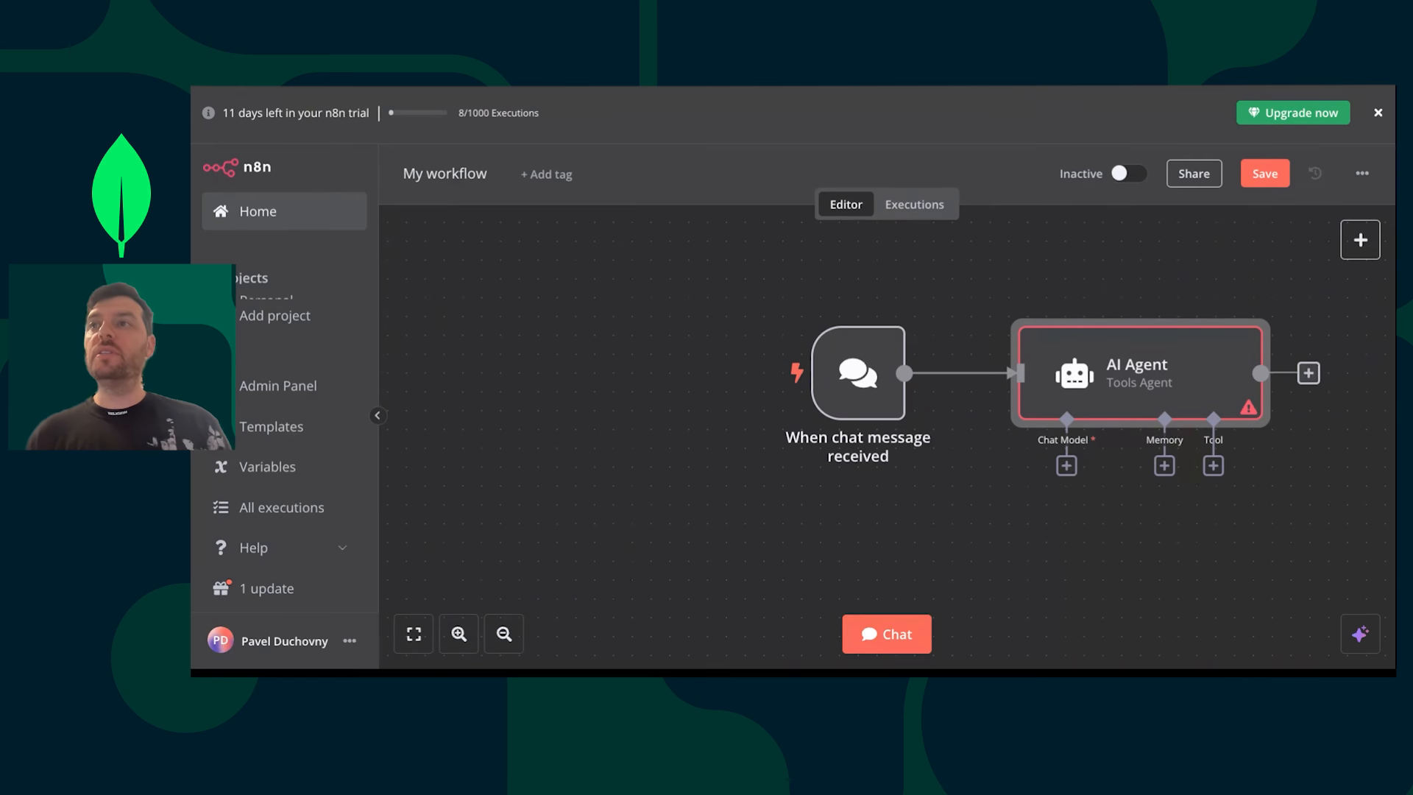
left_click(1067, 465)
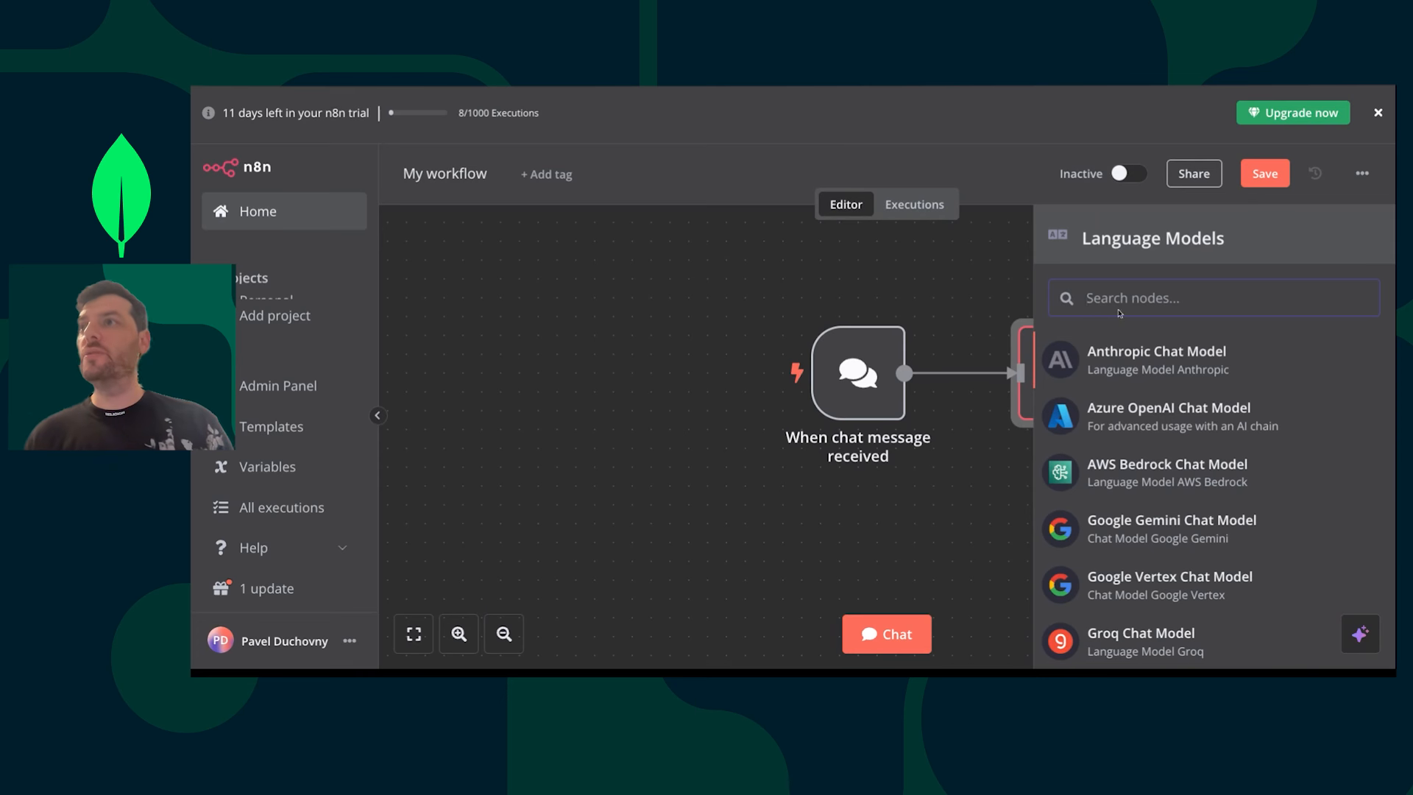
type("OPen")
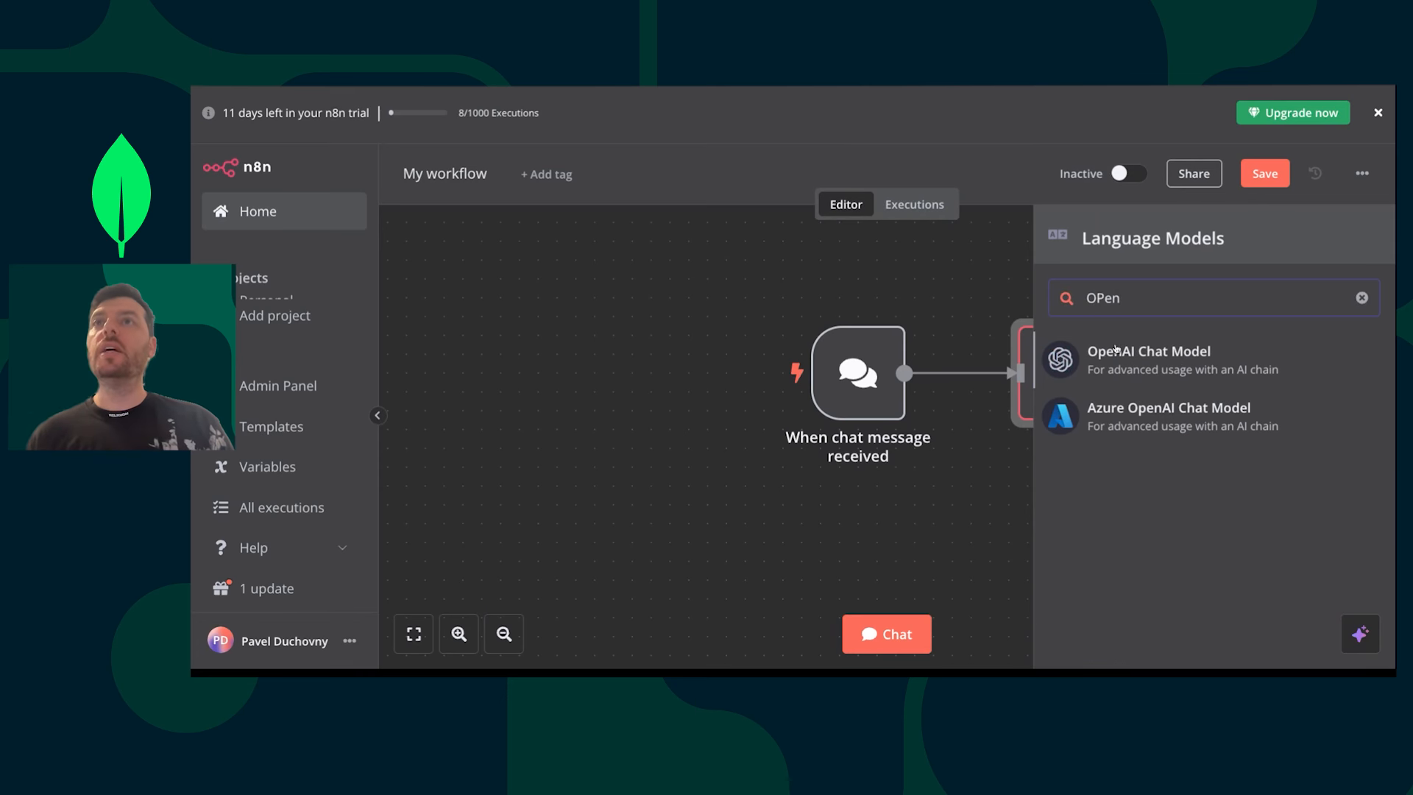
left_click(1115, 361)
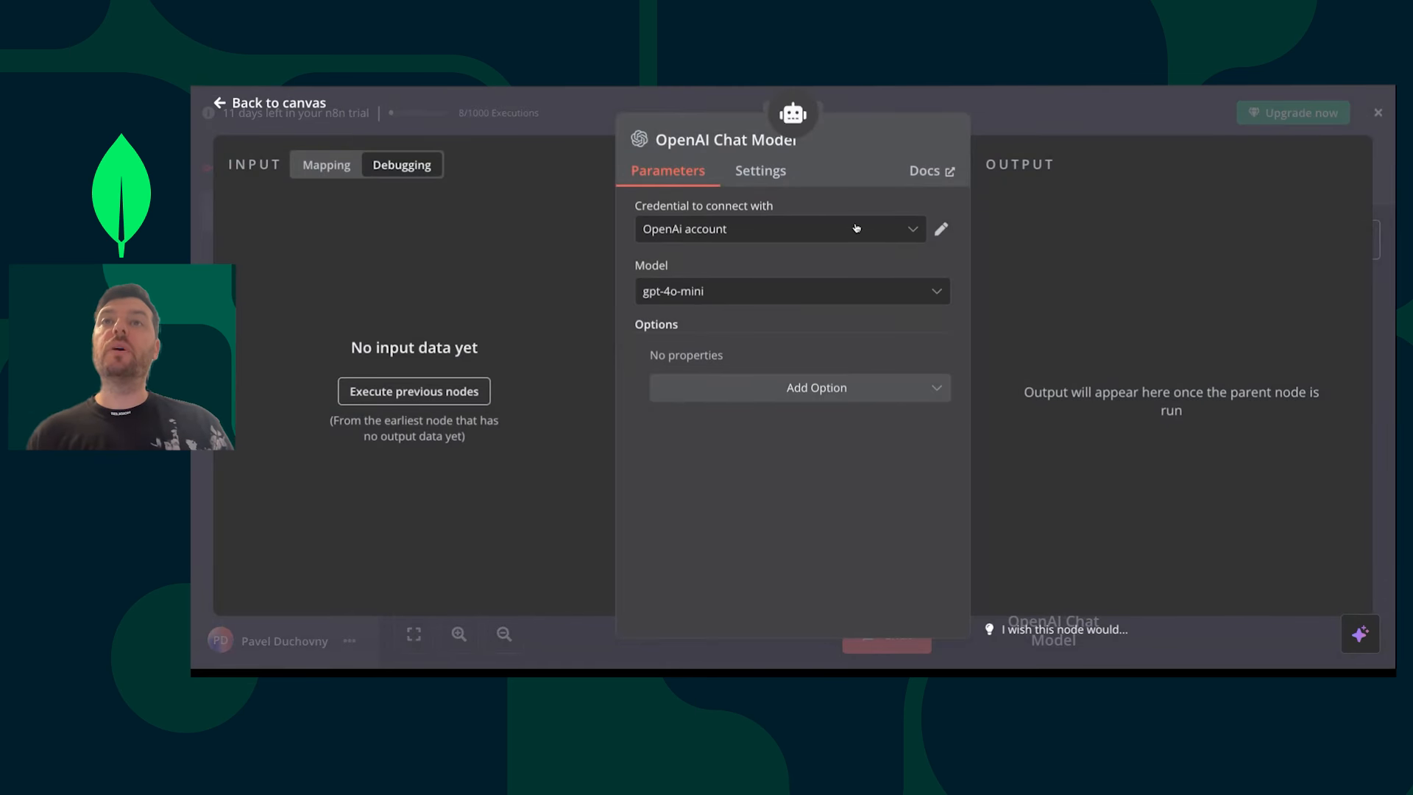
- Set the OpenAI Chat Model to gpt-4o, keep the OpenAi account credential and return to the canvas
left_click(772, 298)
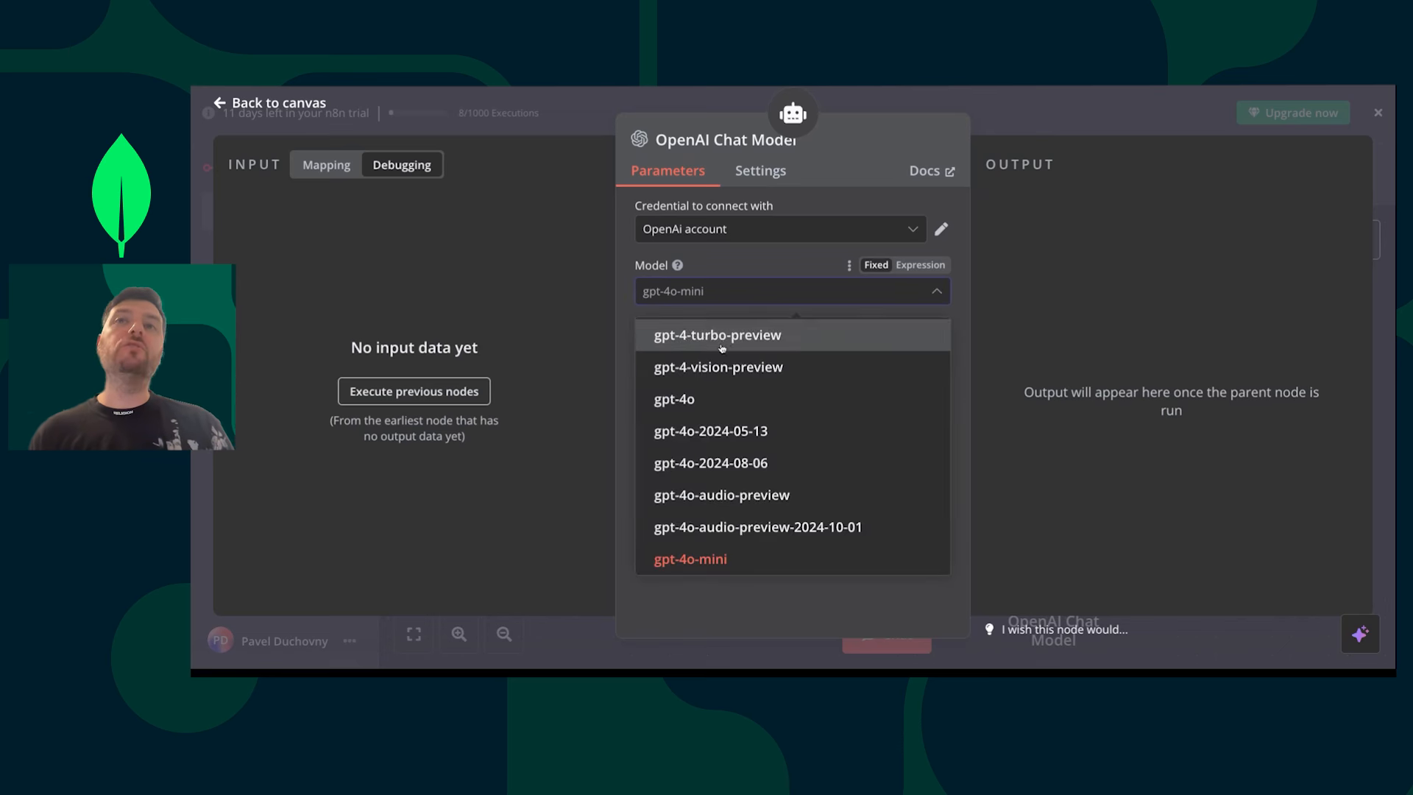
left_click(719, 404)
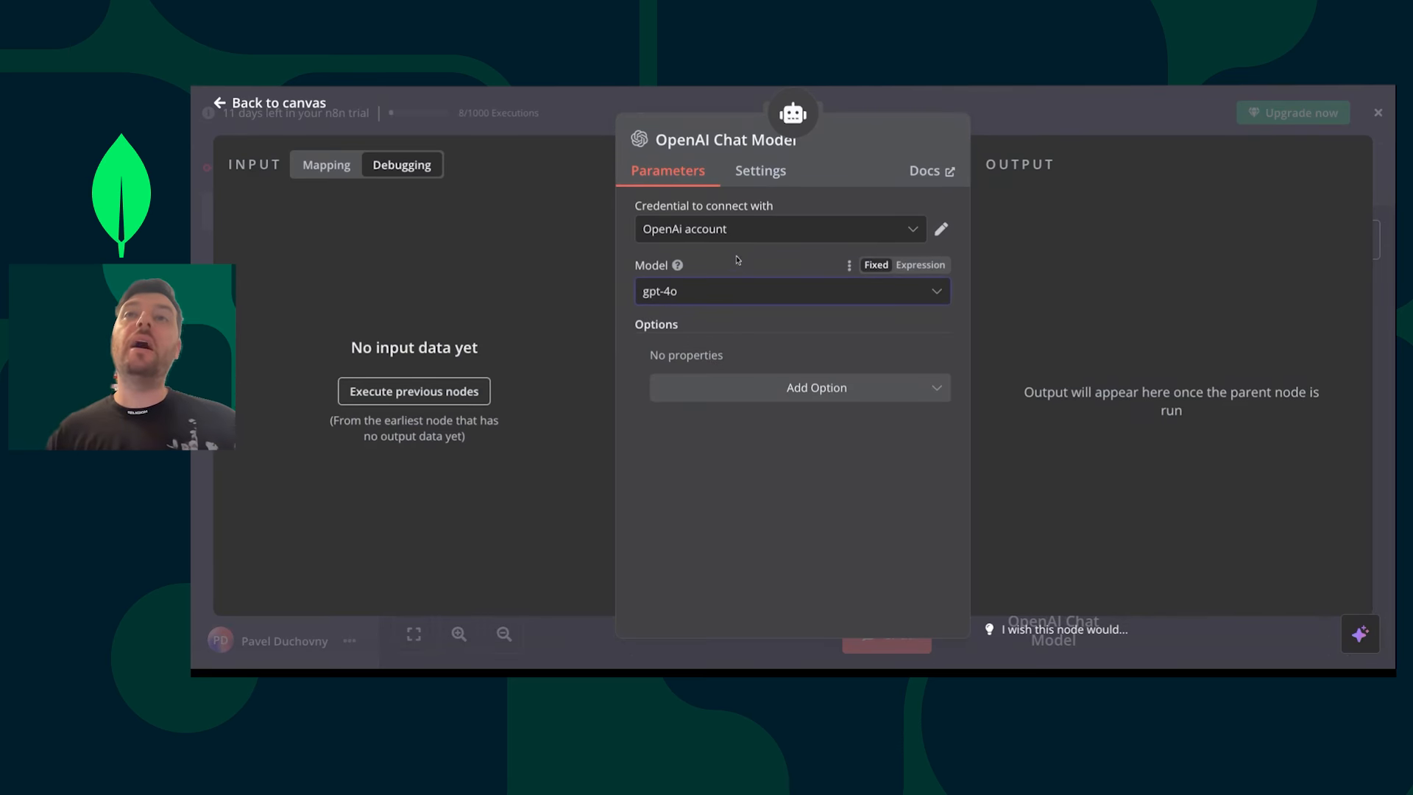
left_click(753, 242)
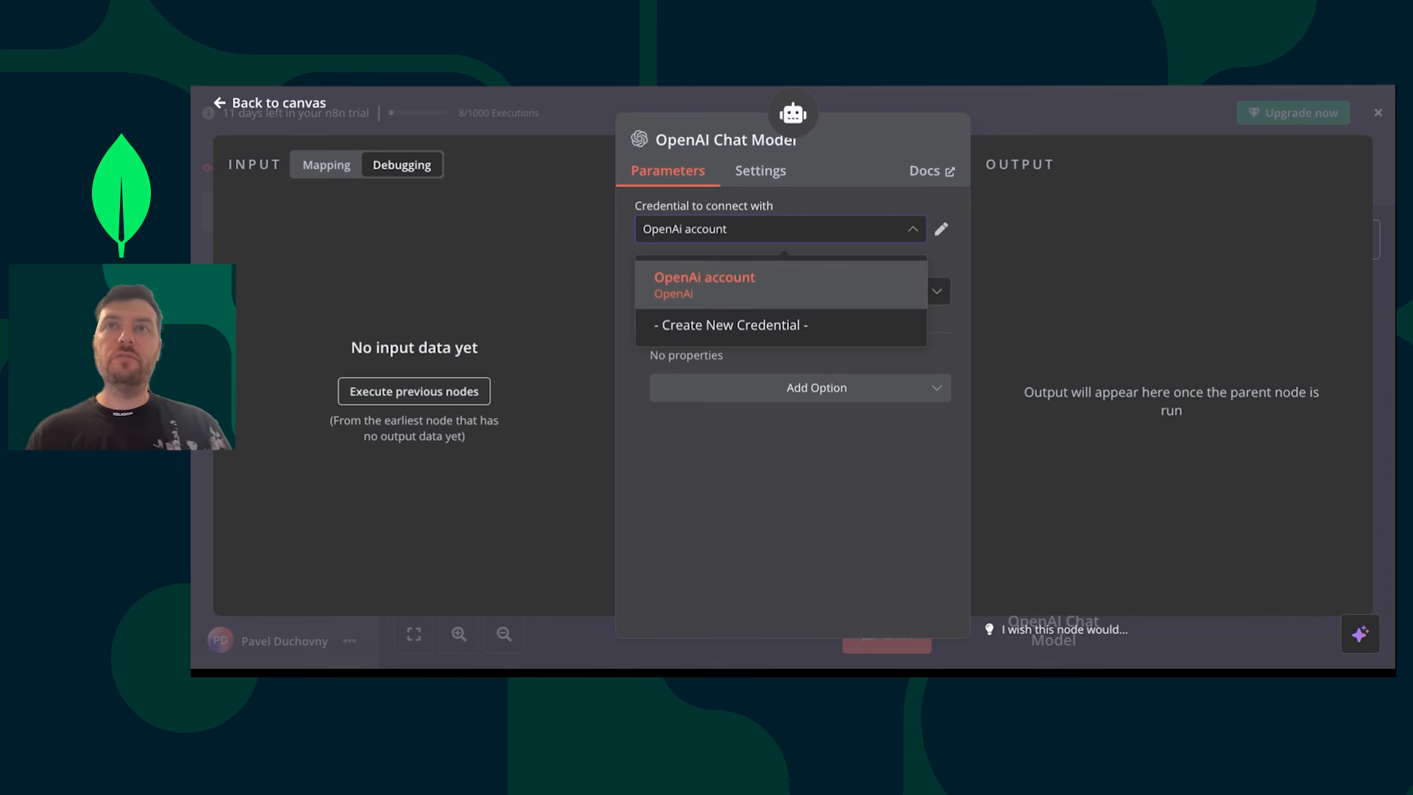
left_click(662, 457)
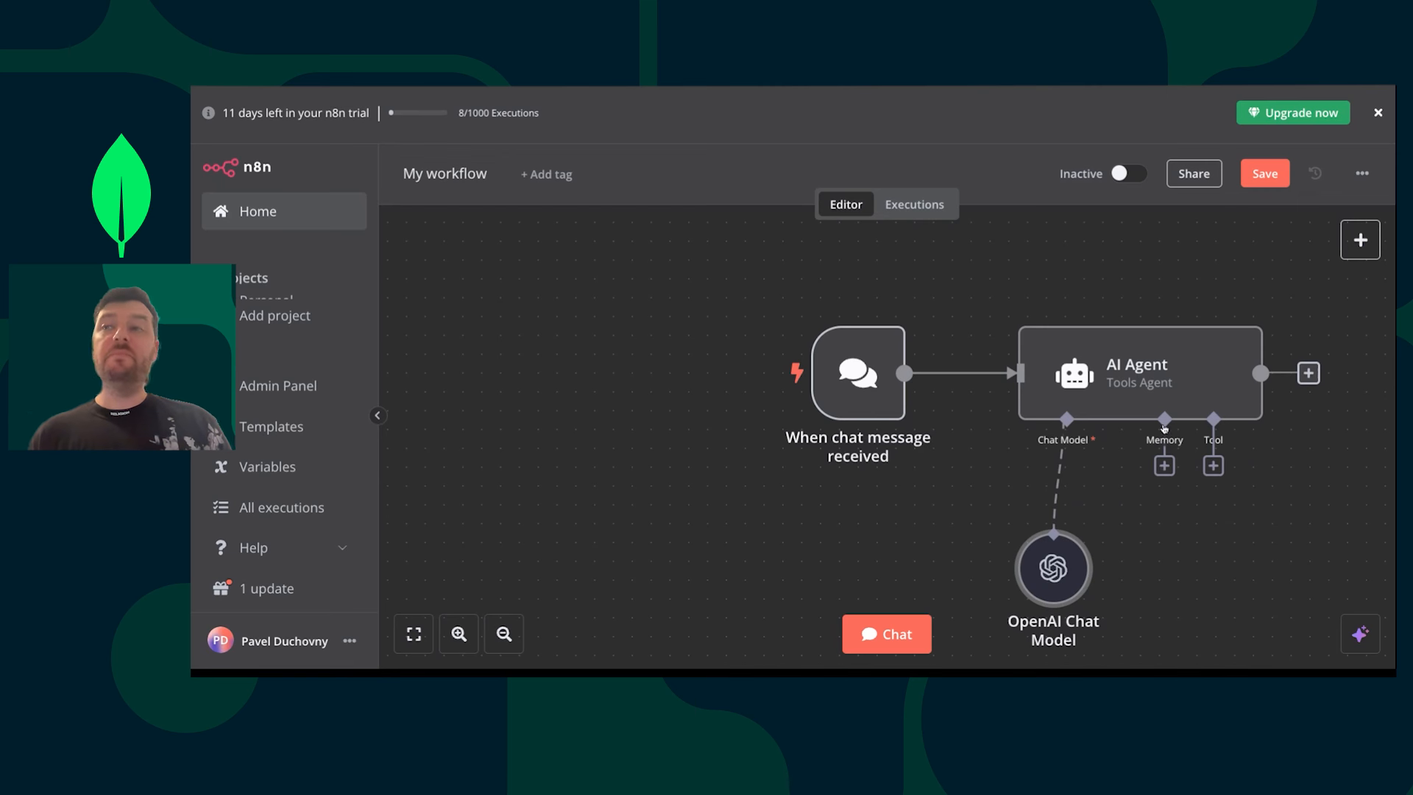
- Review the memory options for the AI Agent and attach Window Buffer Memory
left_click(1165, 466)
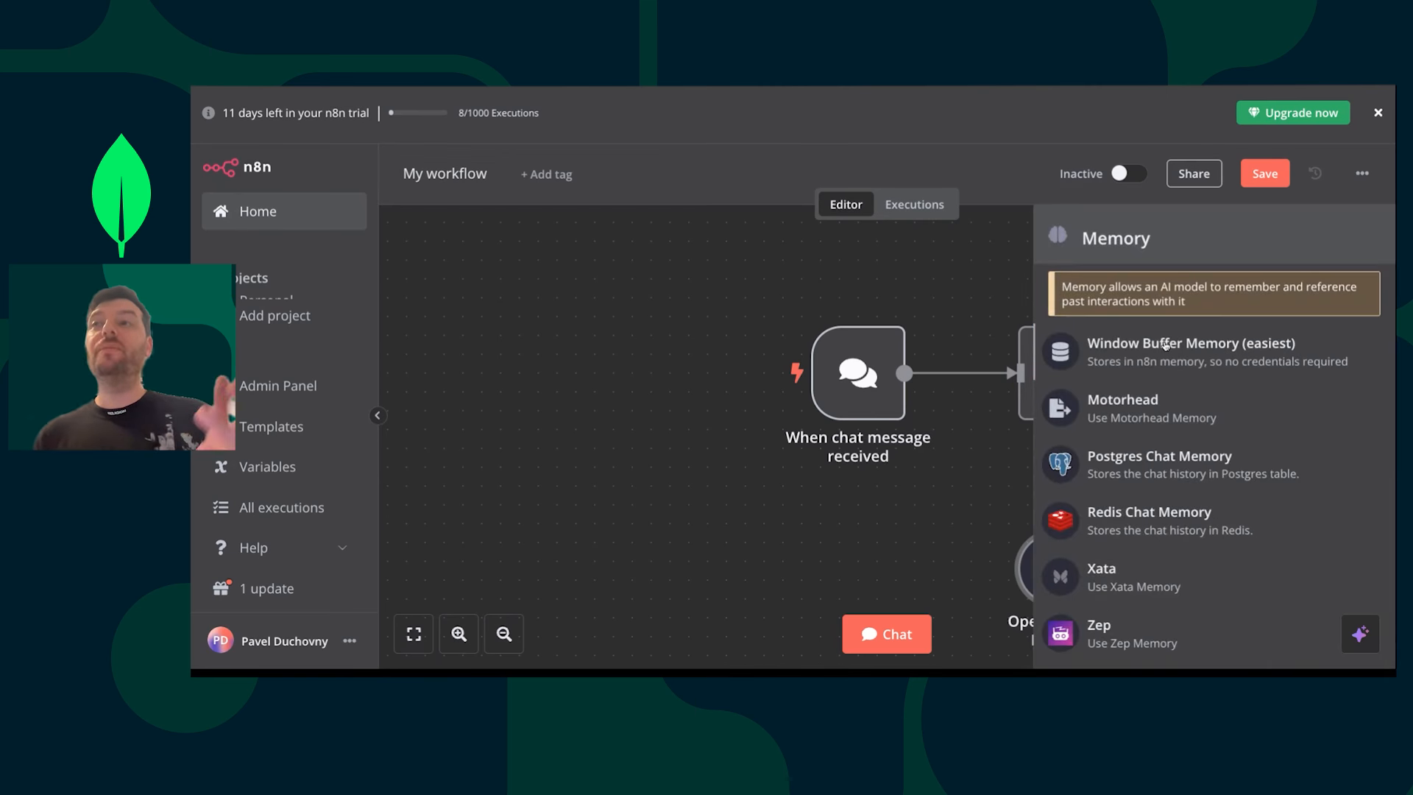
scroll(1156, 383, "down", 1)
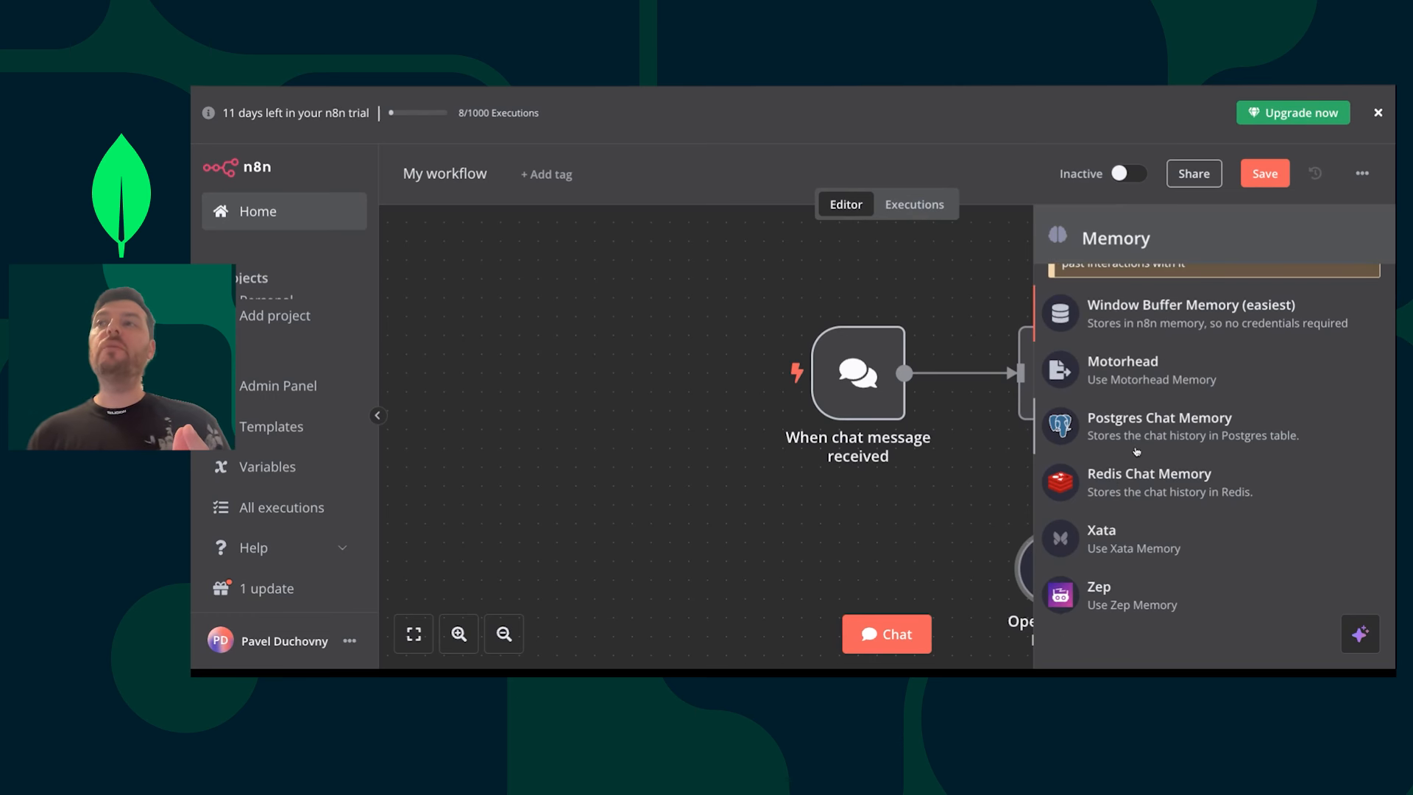
scroll(1136, 451, "up", 1)
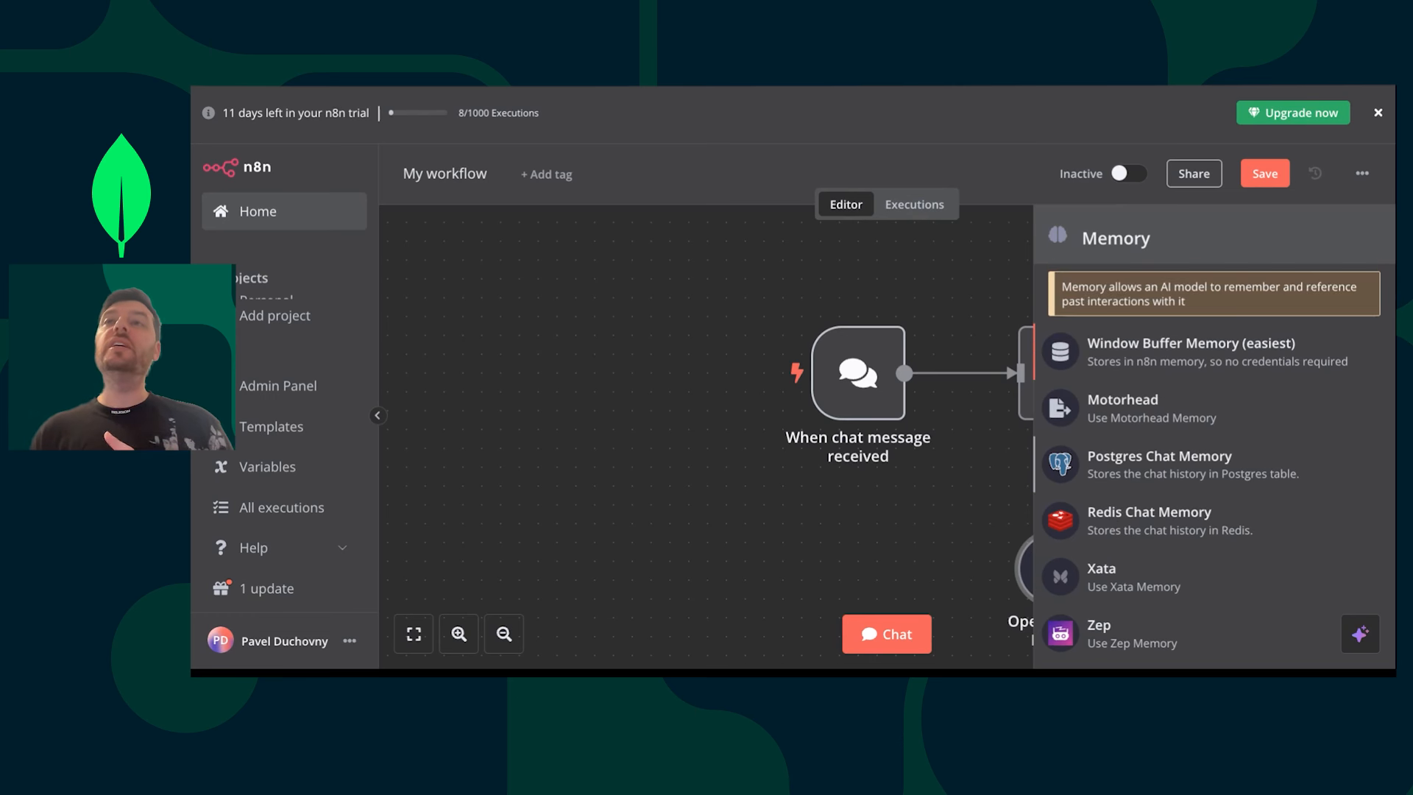
left_click(1136, 363)
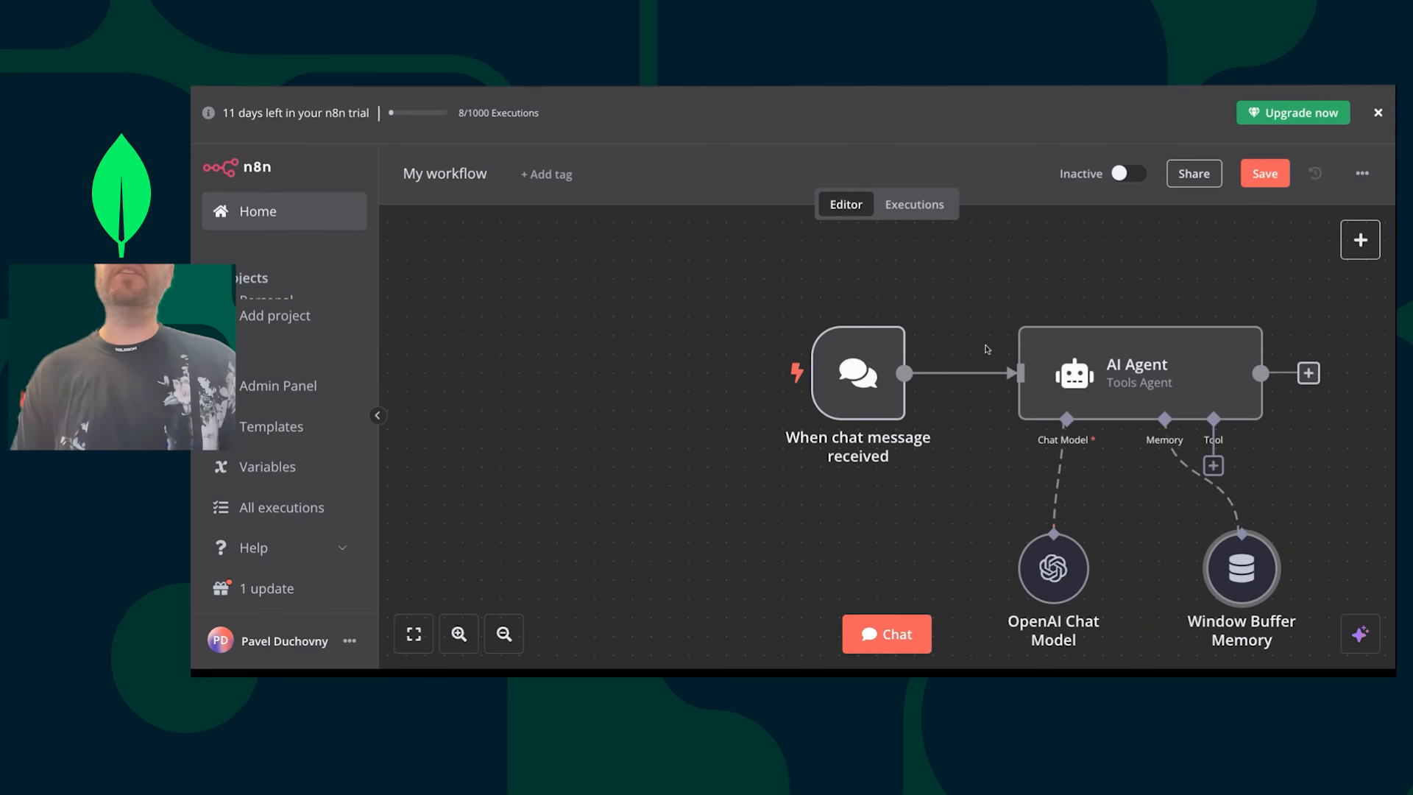
- Open the workflow's test chat and send the message "Hello" to the AI Agent
left_click(918, 633)
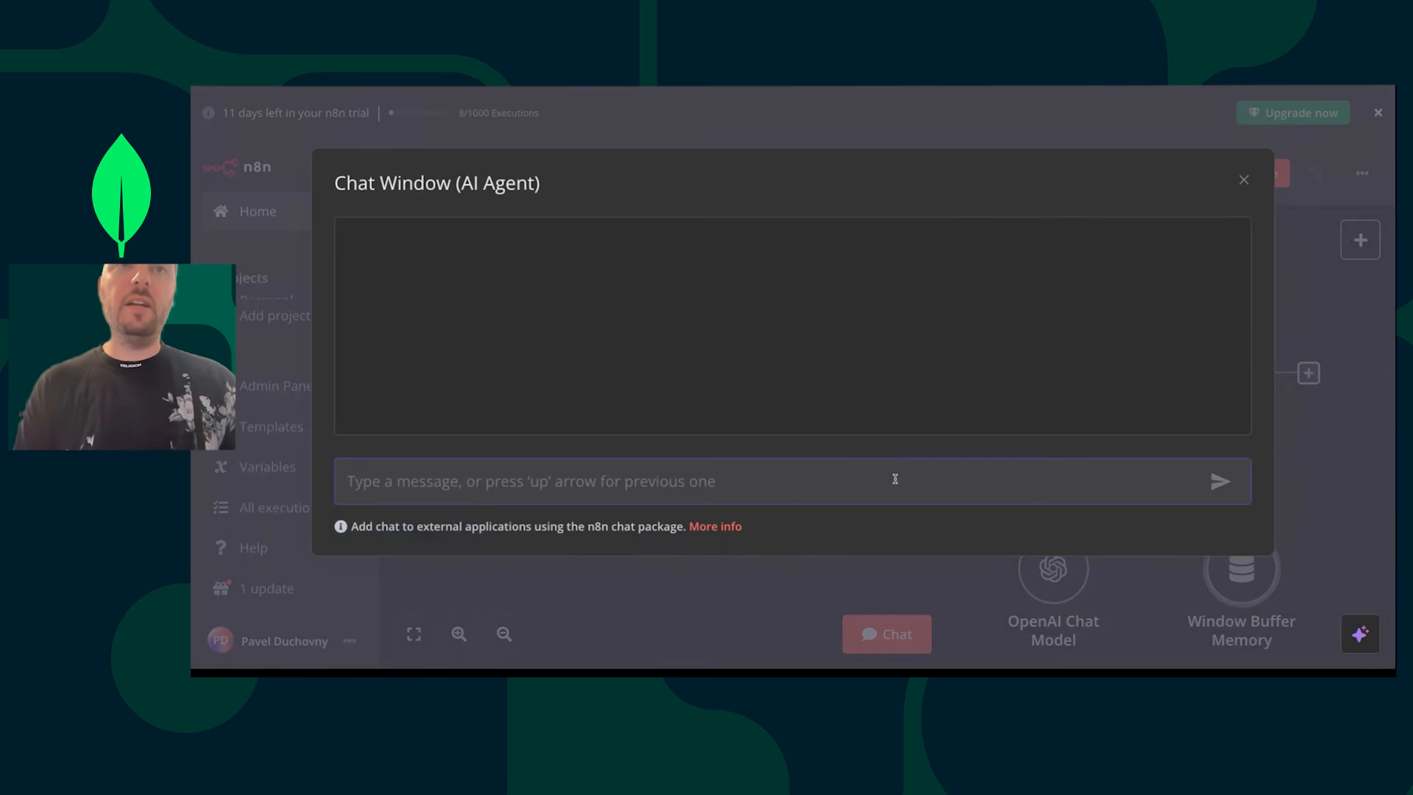
type("Hello")
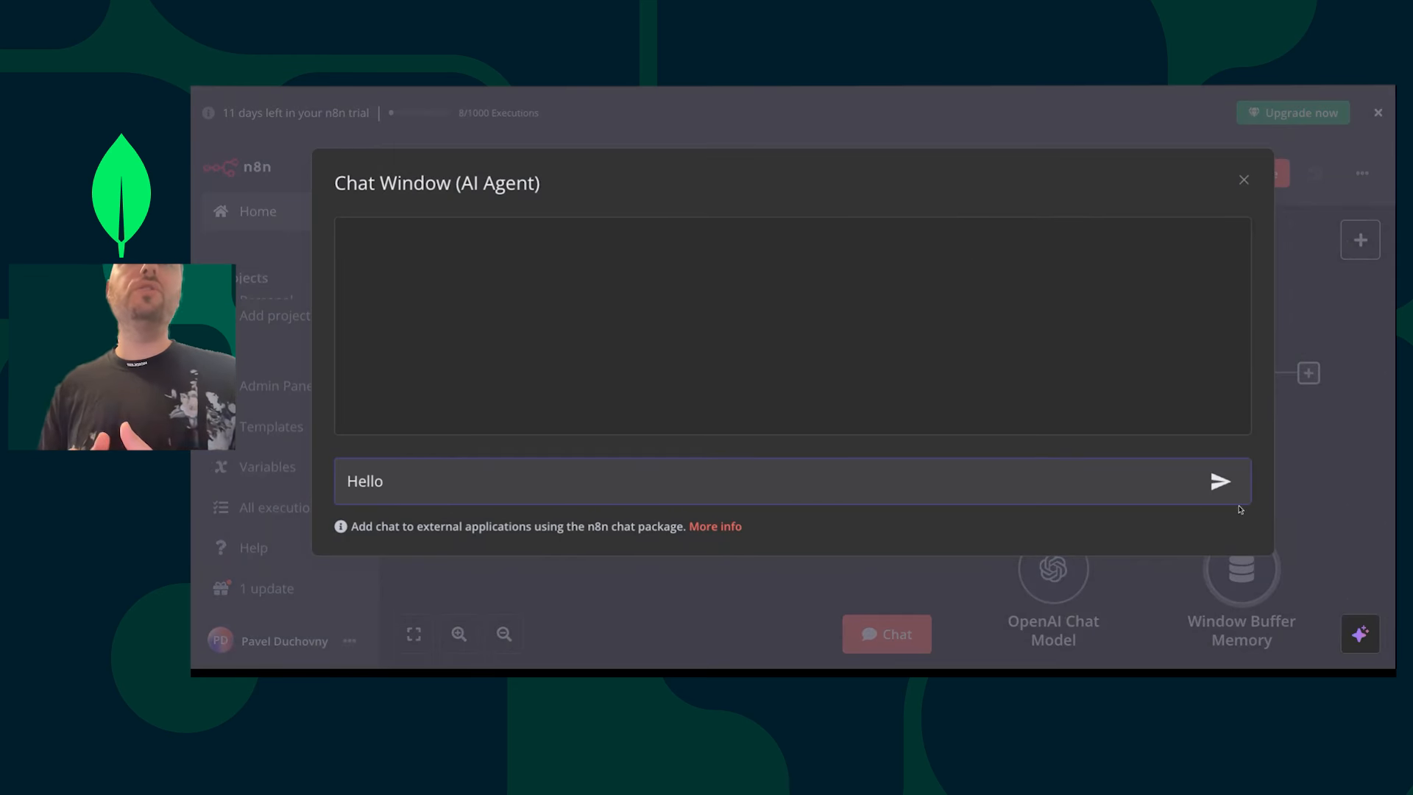
left_click(1220, 481)
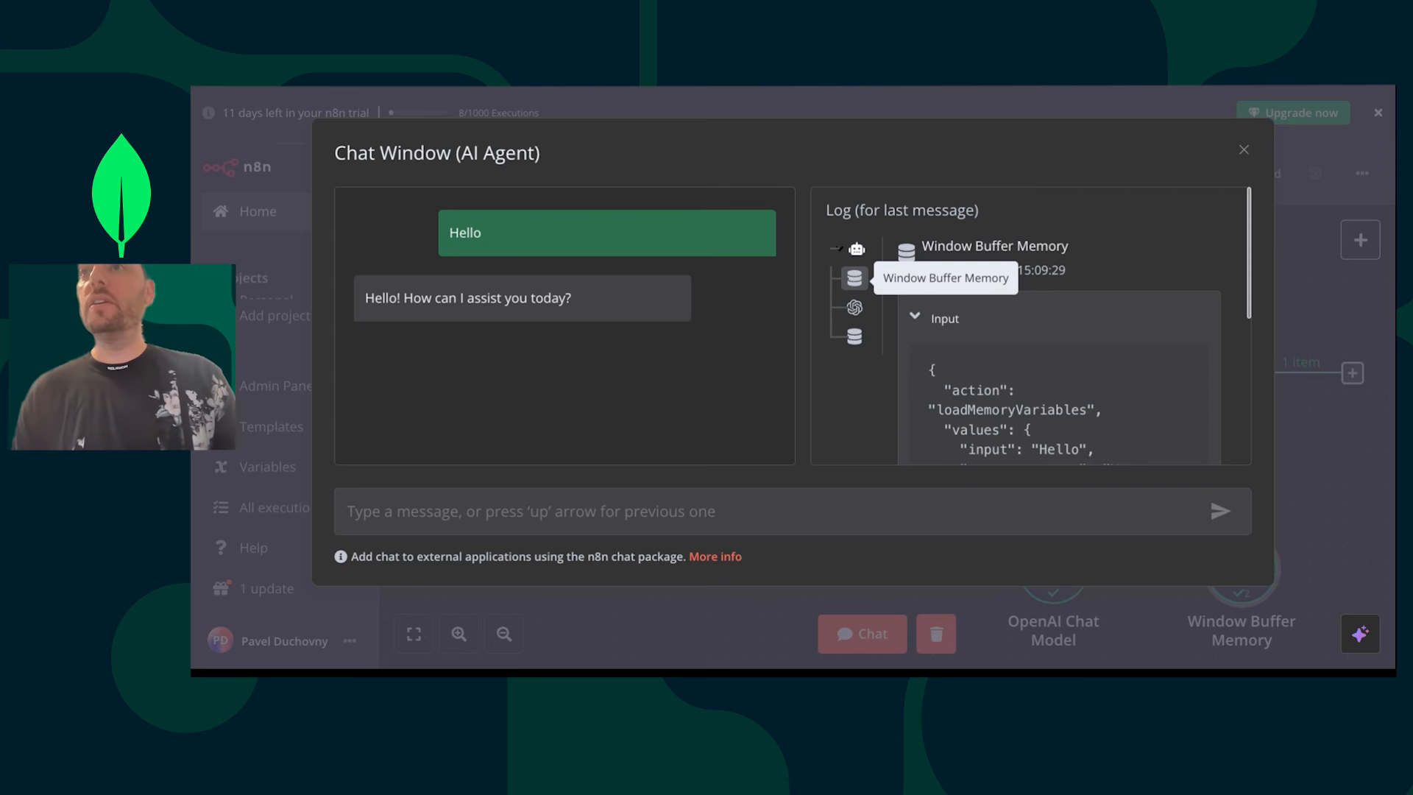
- Examine the OpenAI Chat Model's input and output in the last message's log, and close the chat
left_click(854, 307)
scroll(1042, 351, "down", 1)
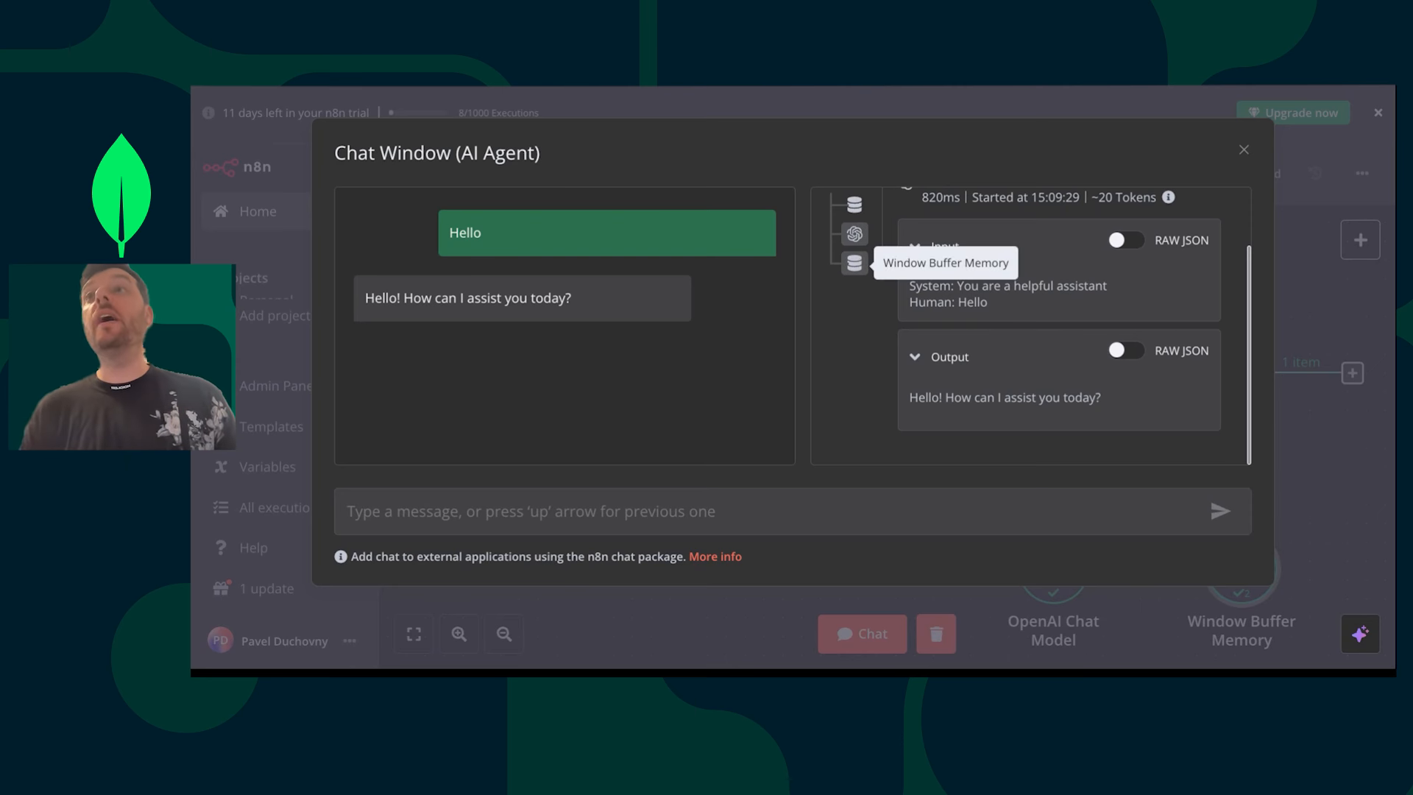
left_click(1242, 152)
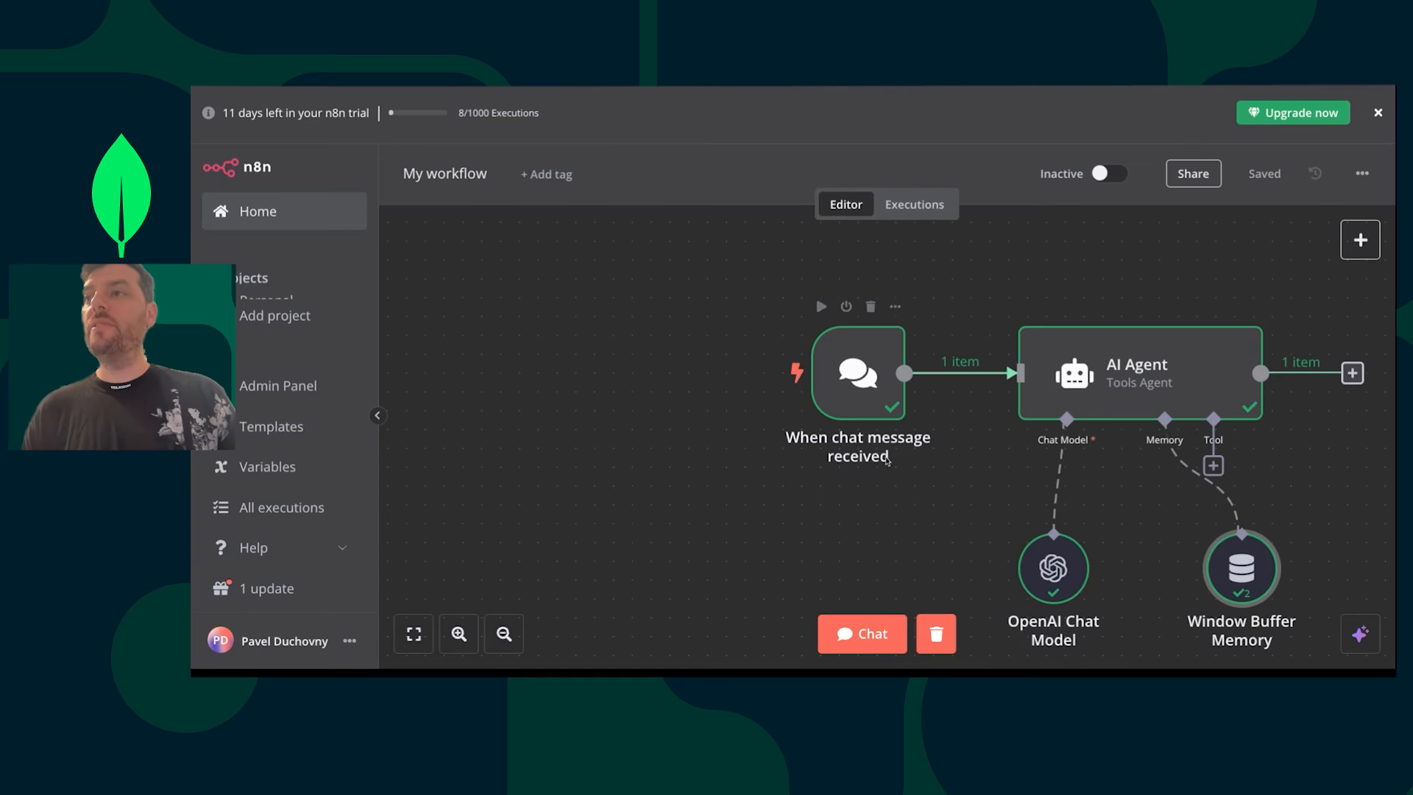
- Ask the AI Agent in the test chat "What comedy movies are best for a winter night?" and read through its reply
scroll(938, 455, "down", 1)
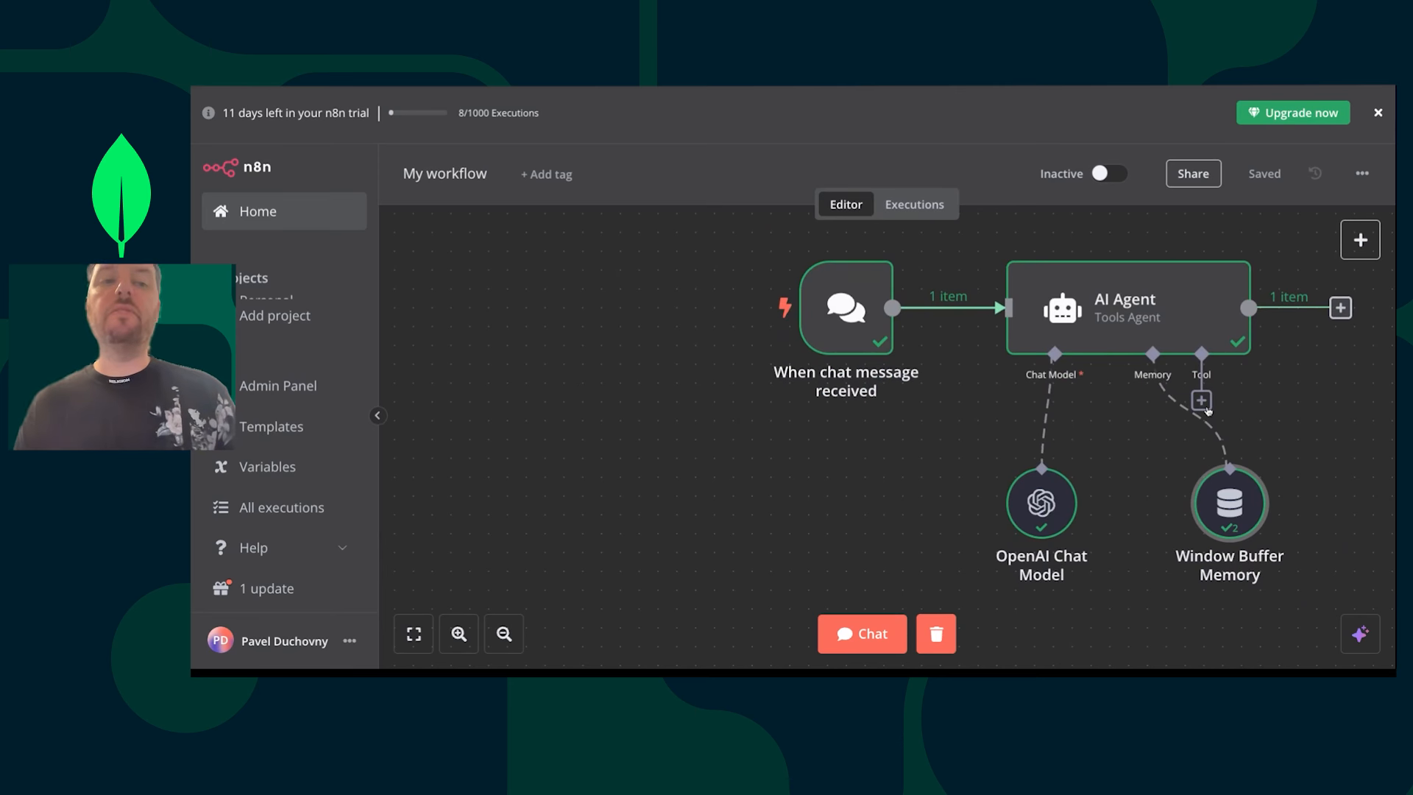
left_click(862, 633)
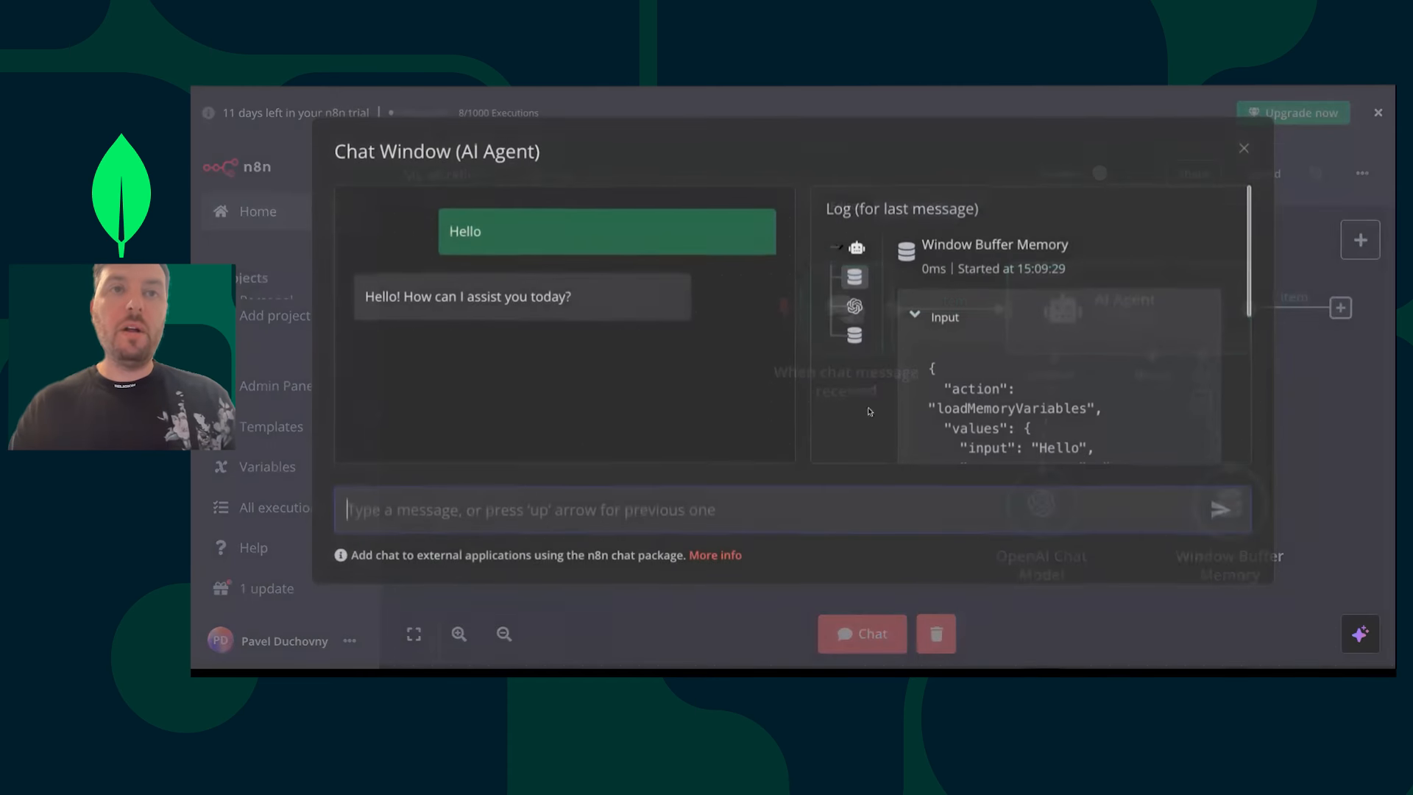
type("What comedy ")
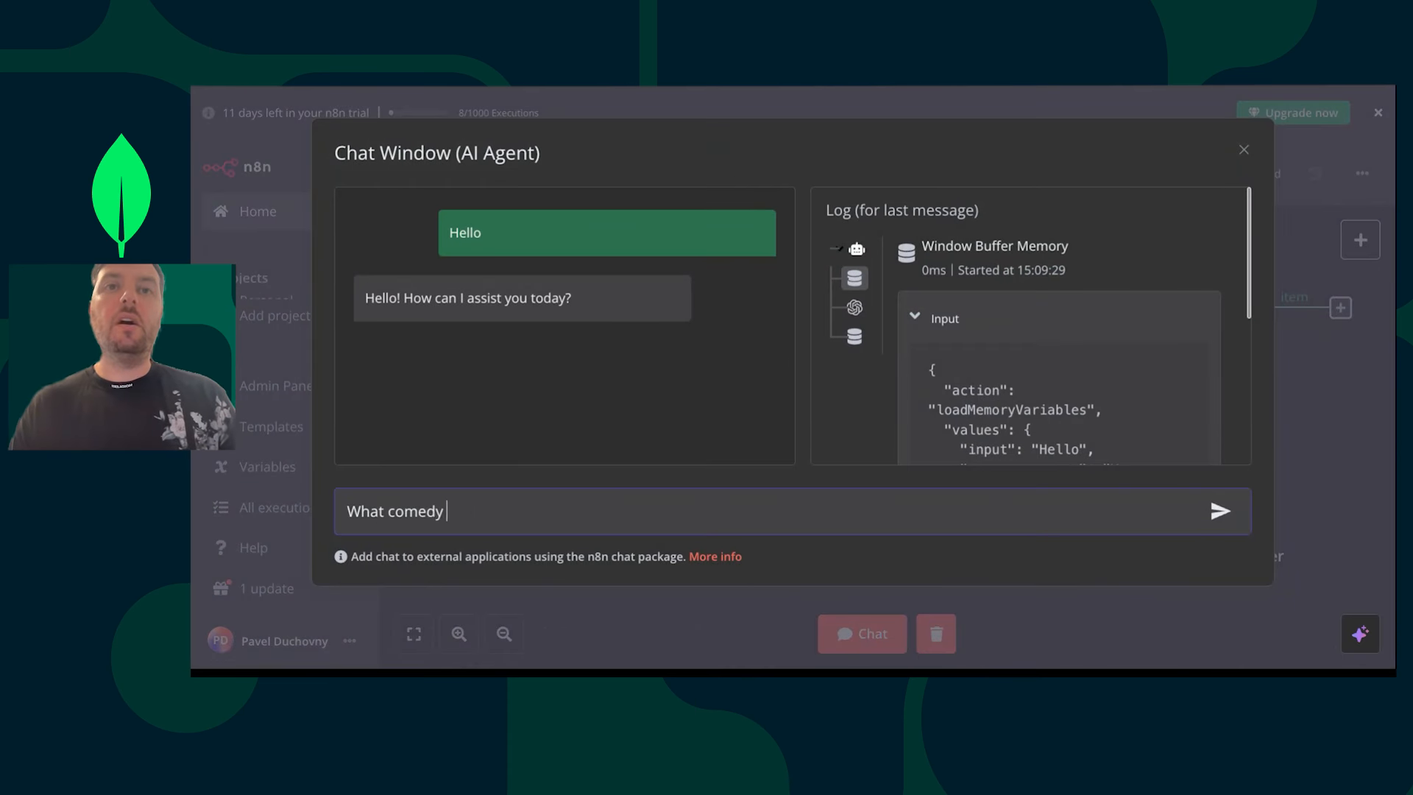
type("movies are best ")
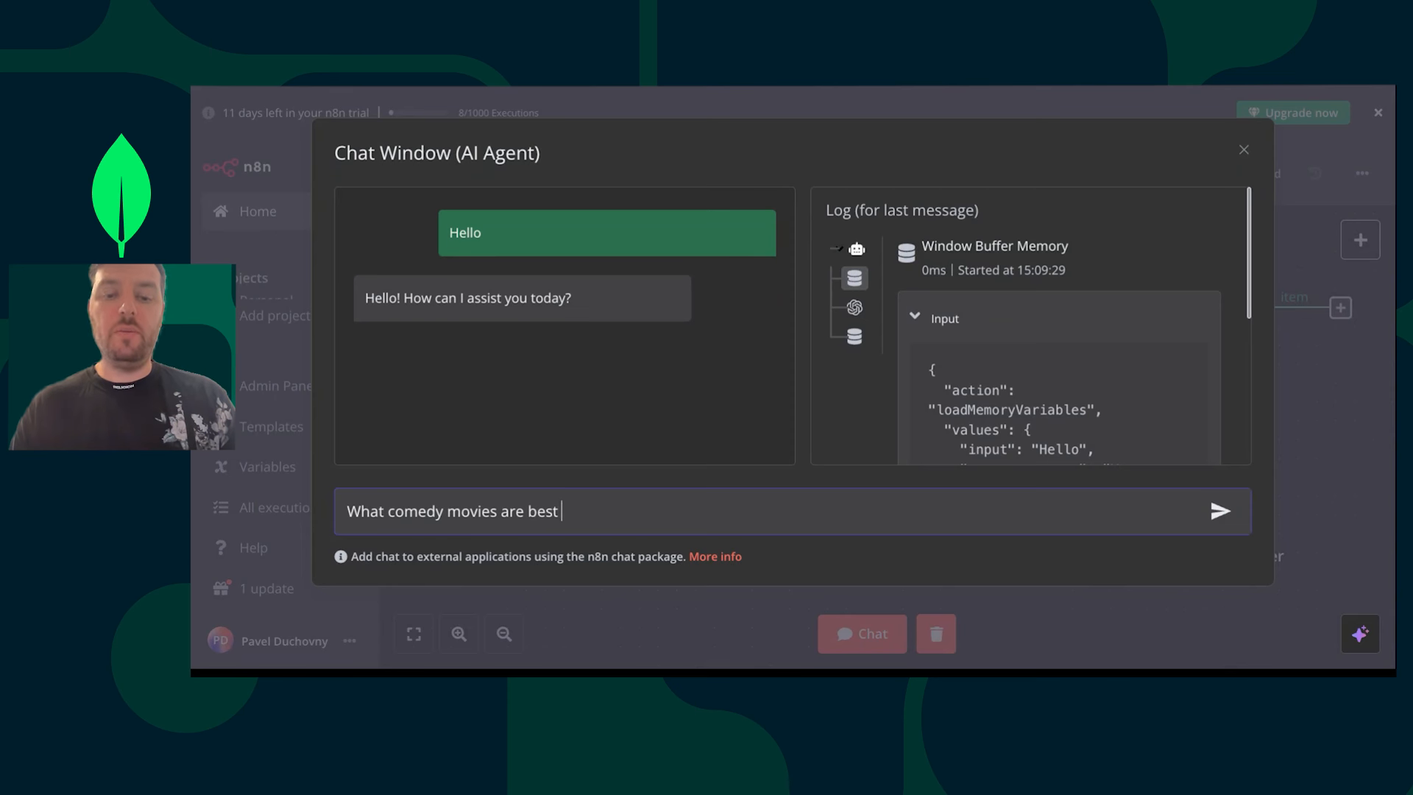
type("for a winter n")
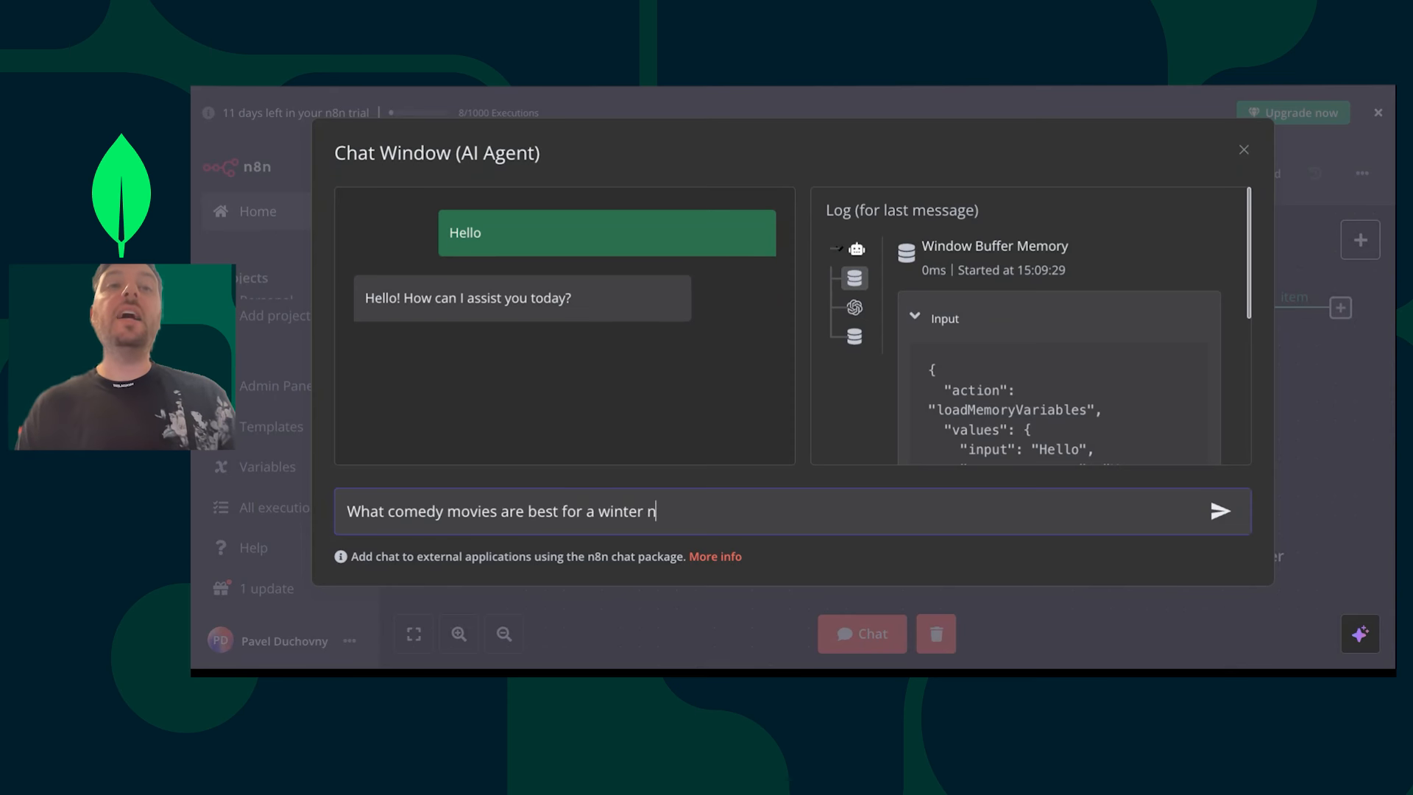
type("ight?")
key("Return")
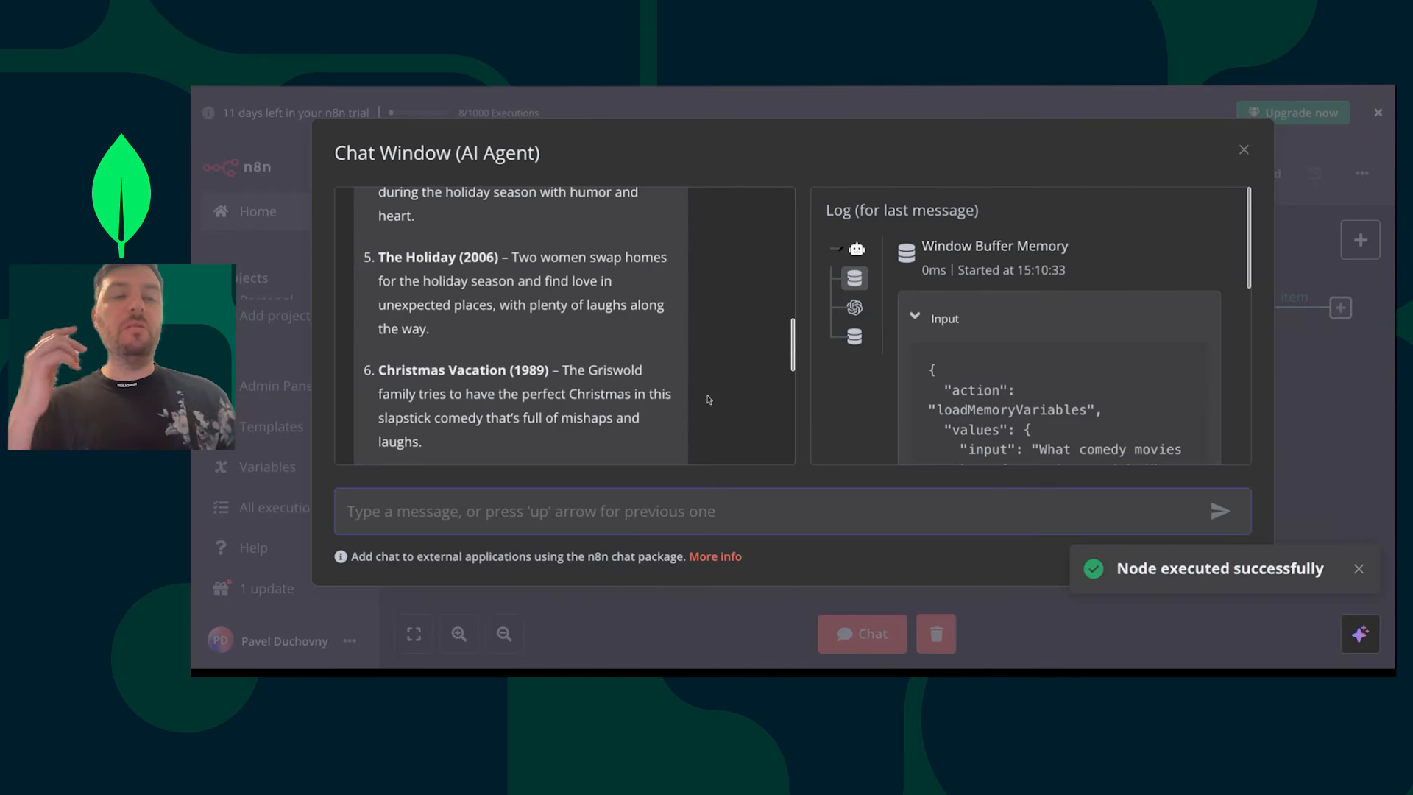
scroll(615, 381, "up", 10)
scroll(615, 383, "down", 2)
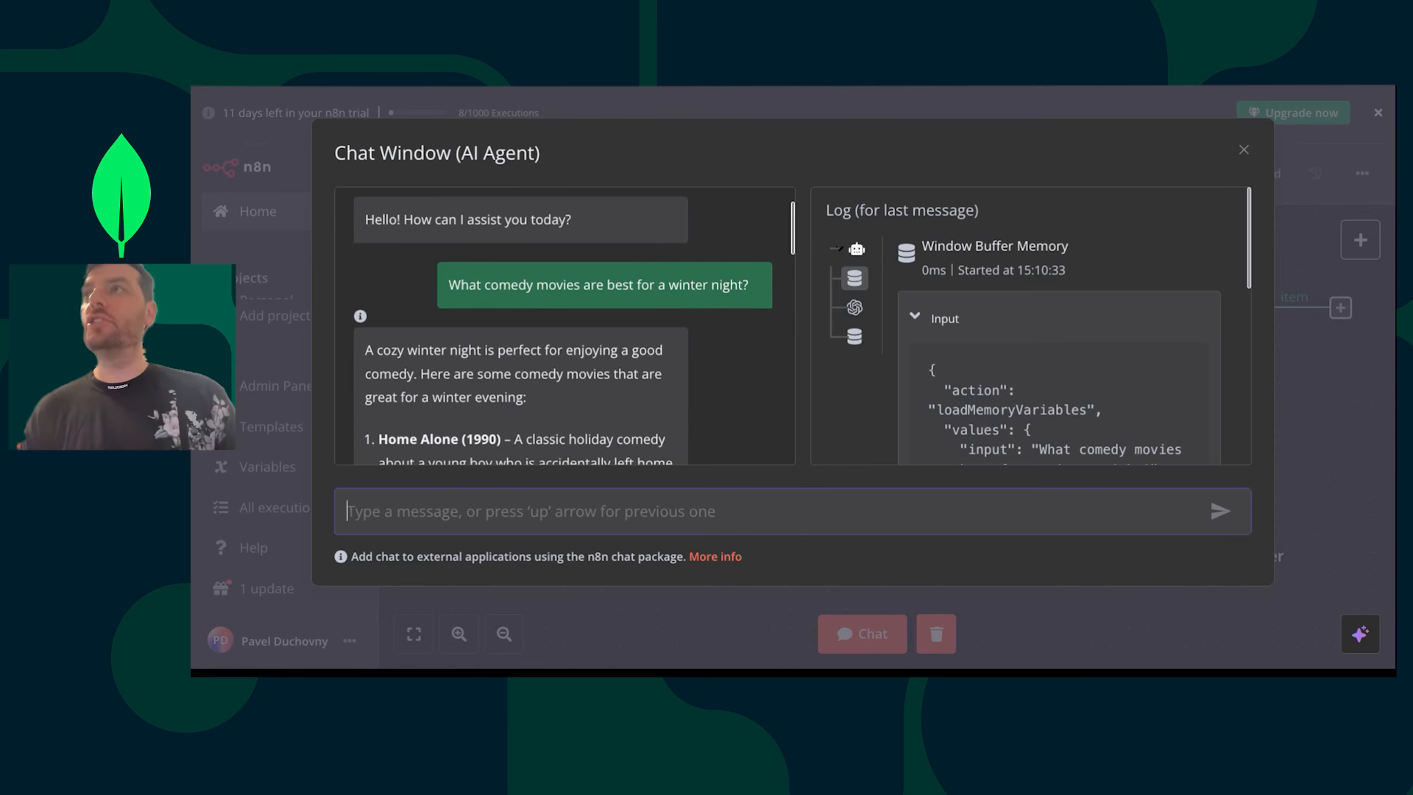
- Close the chat, open the AI Agent's settings and review the available agent types
key("Escape")
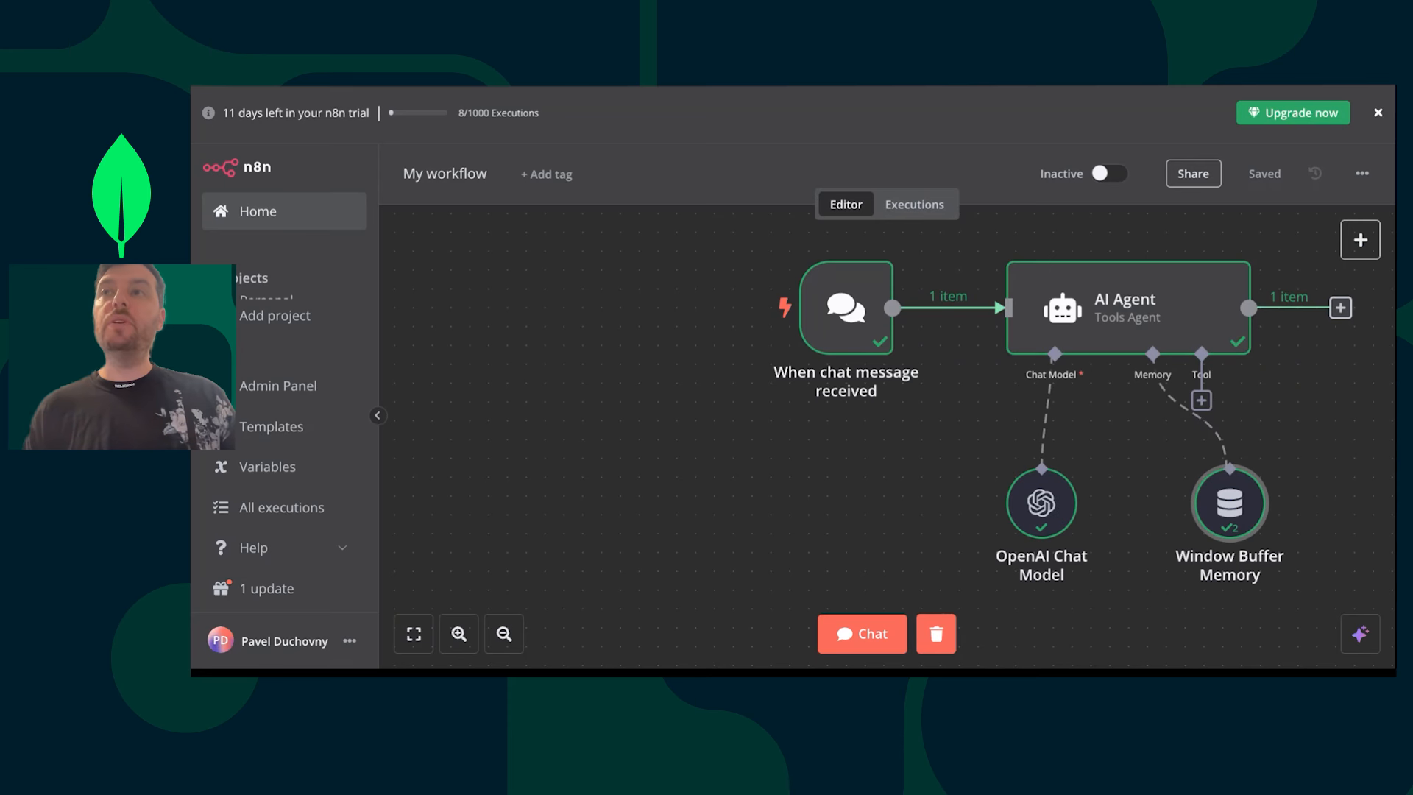
double_click(1127, 316)
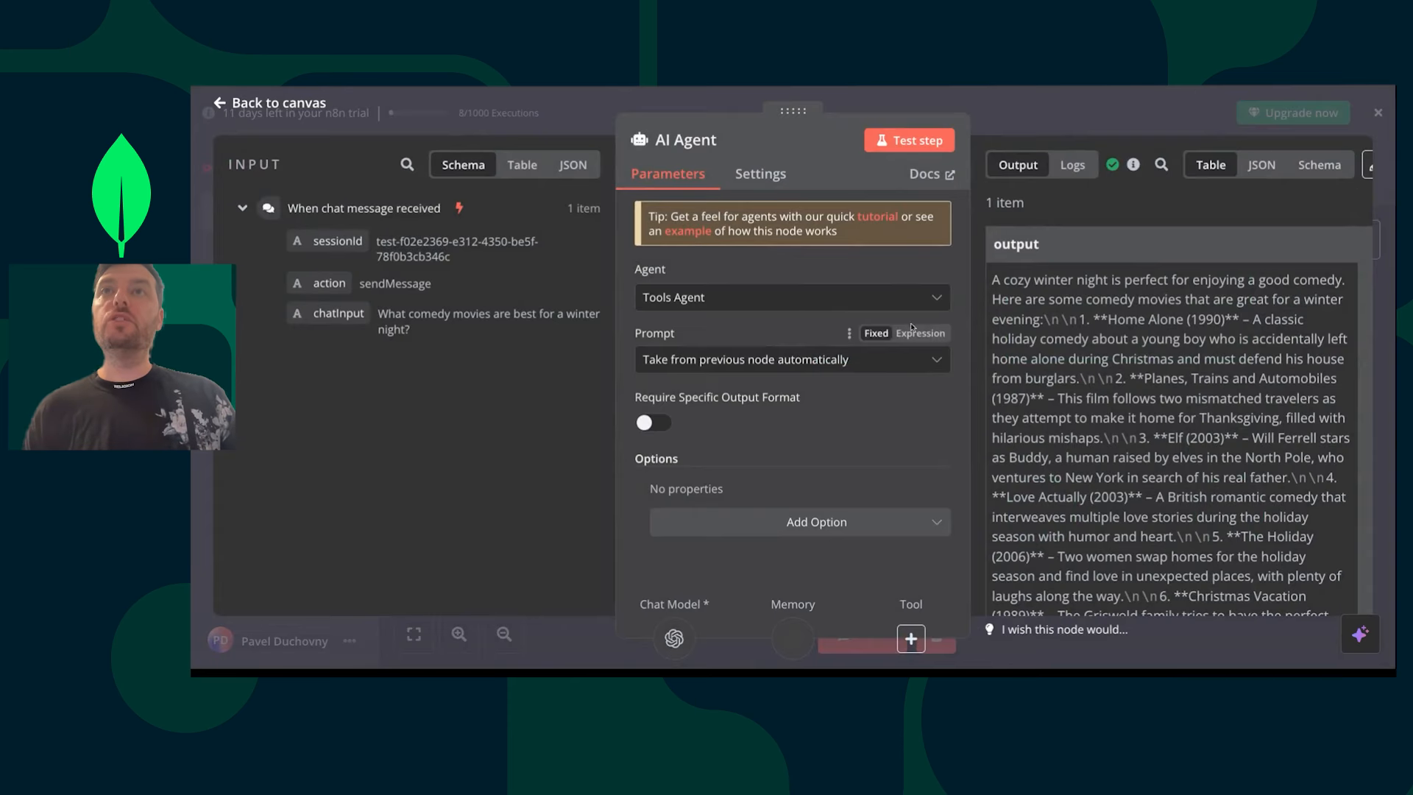
left_click(758, 175)
left_click(672, 177)
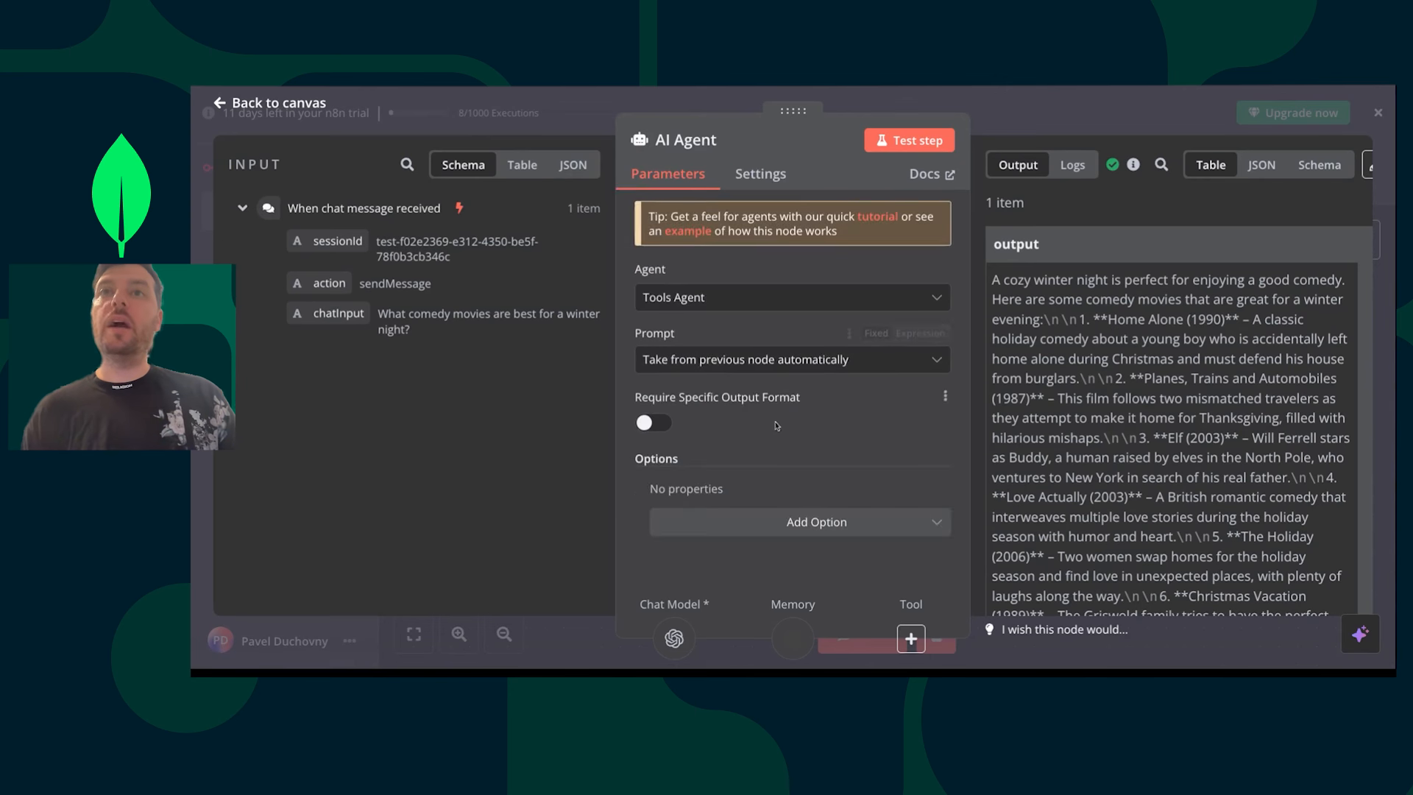
left_click(836, 306)
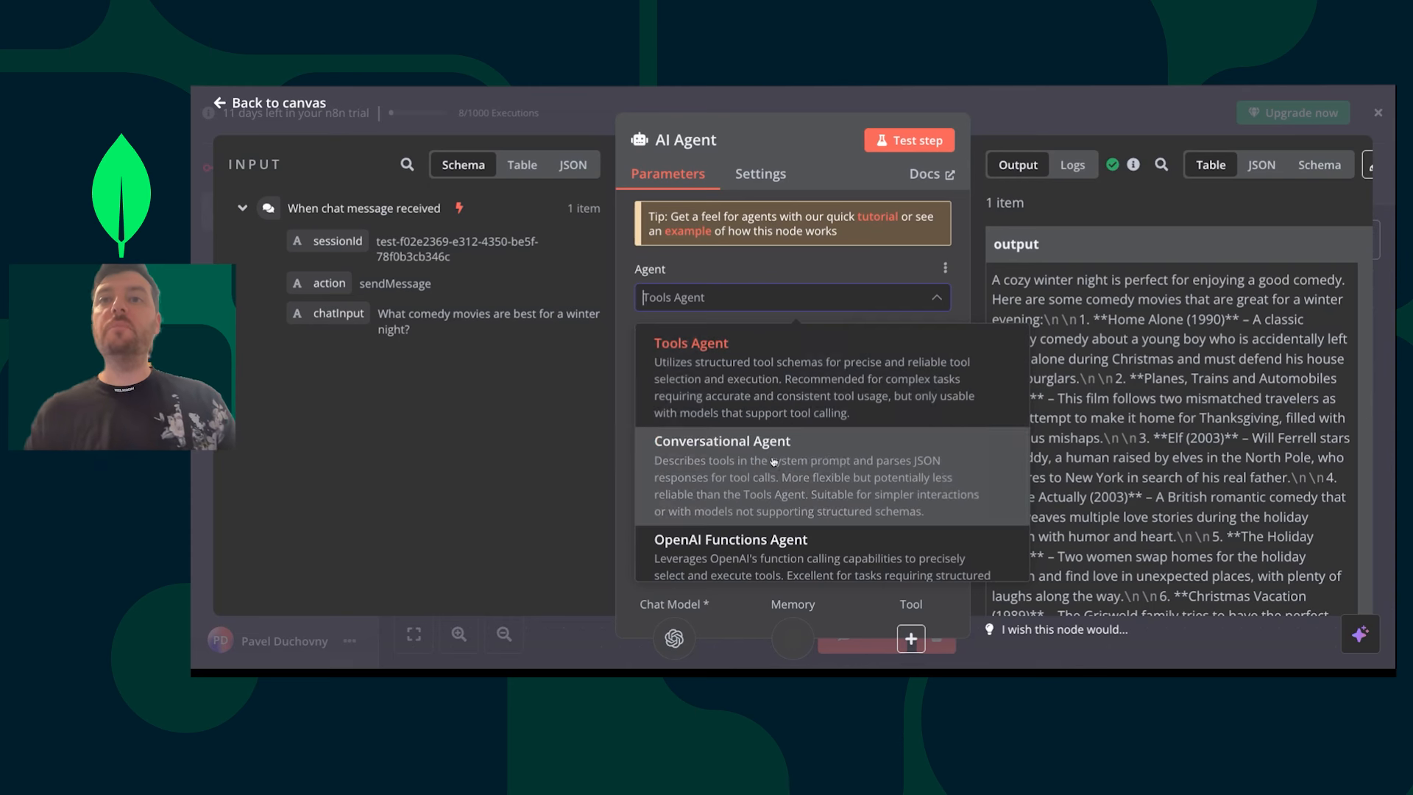
scroll(772, 477, "down", 4)
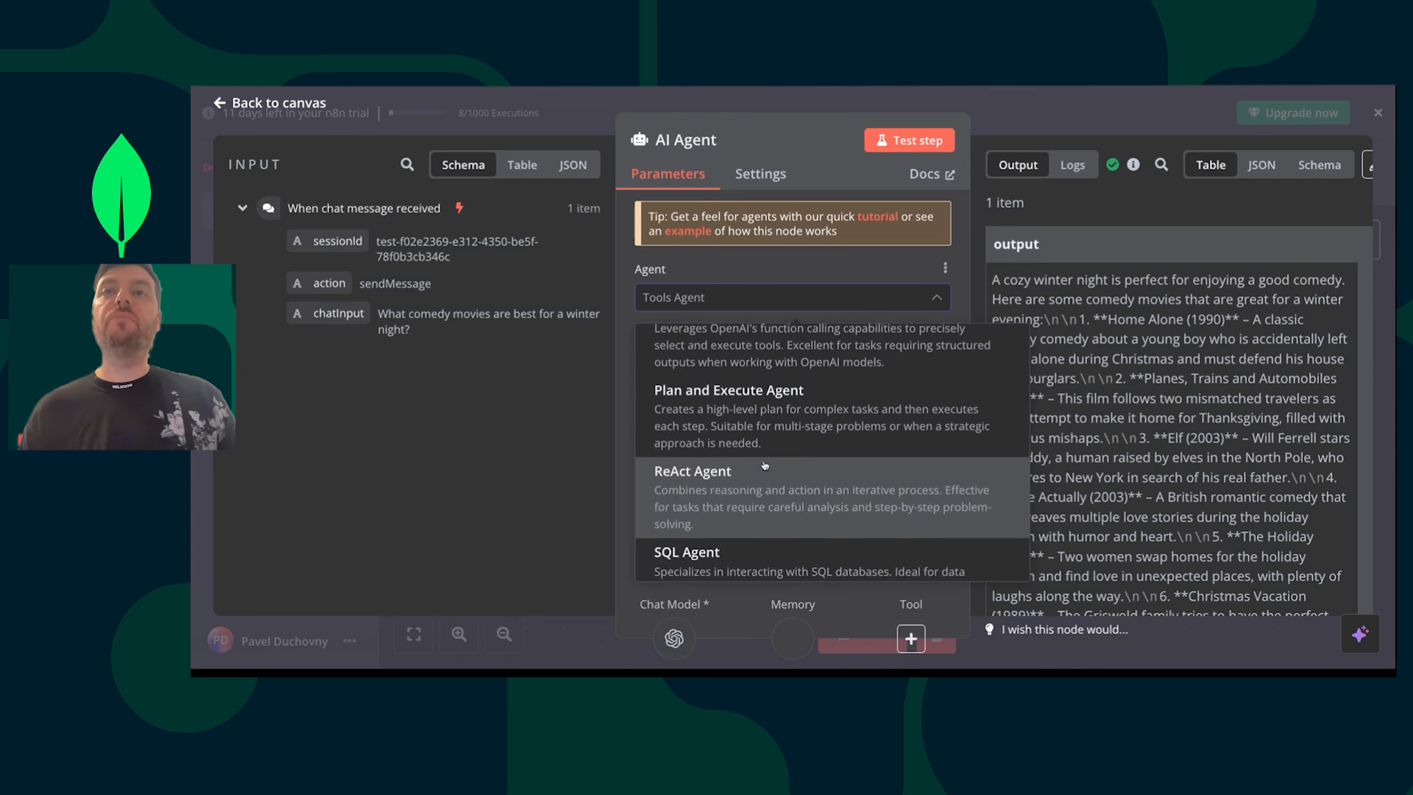
scroll(772, 477, "down", 1)
scroll(741, 394, "up", 3)
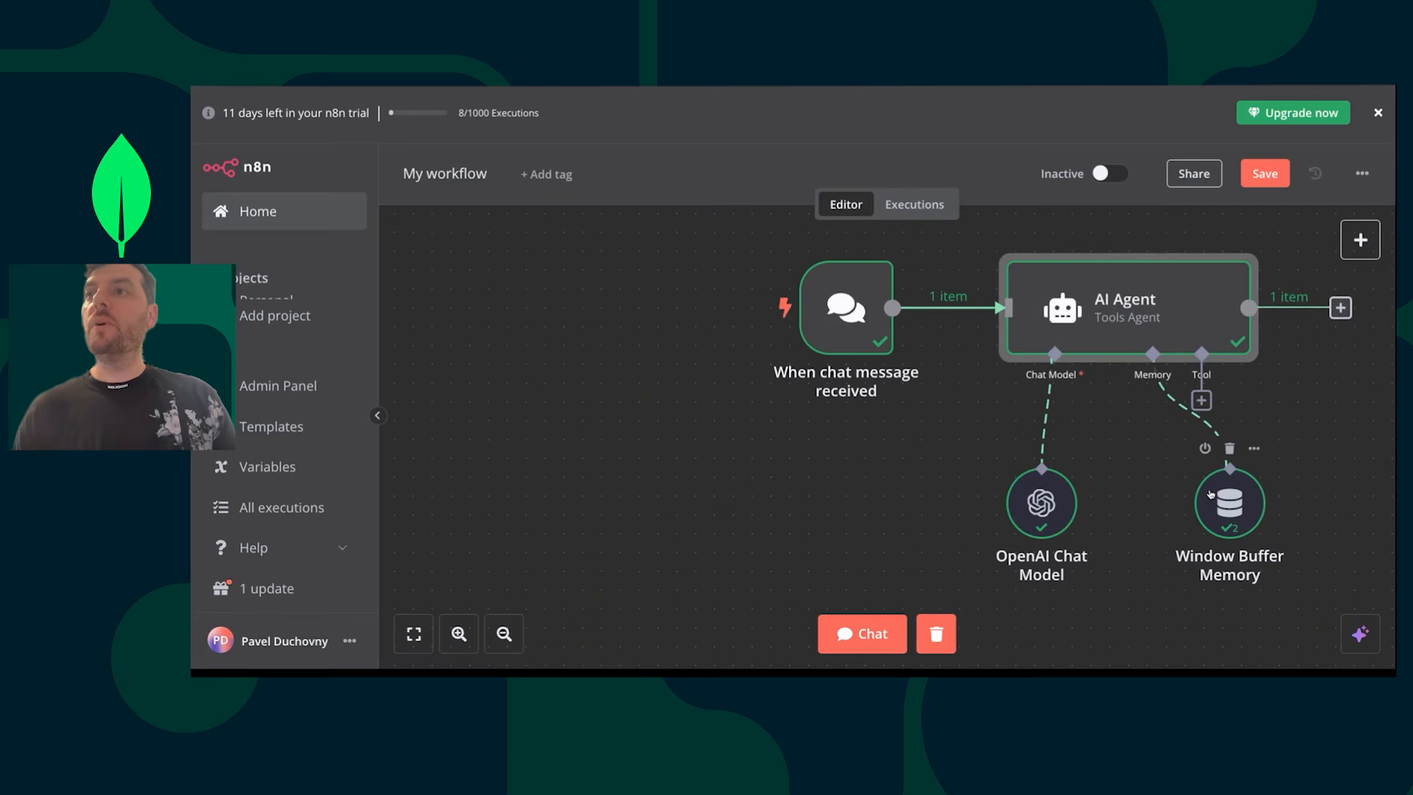
- Search the AI Agent's available tools for "Mongo" and attach the MongoDB Tool
left_click(1202, 400)
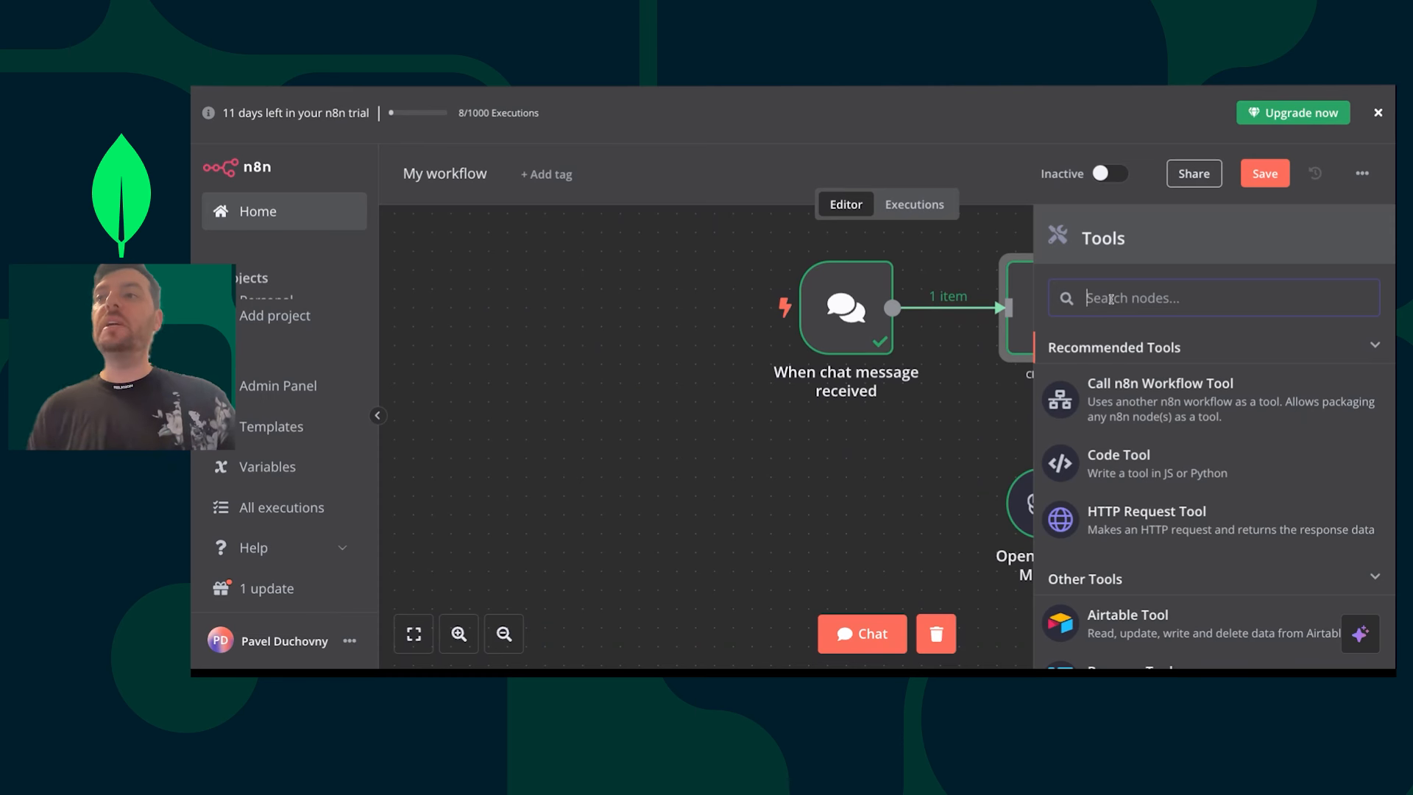
scroll(1096, 522, "down", 5)
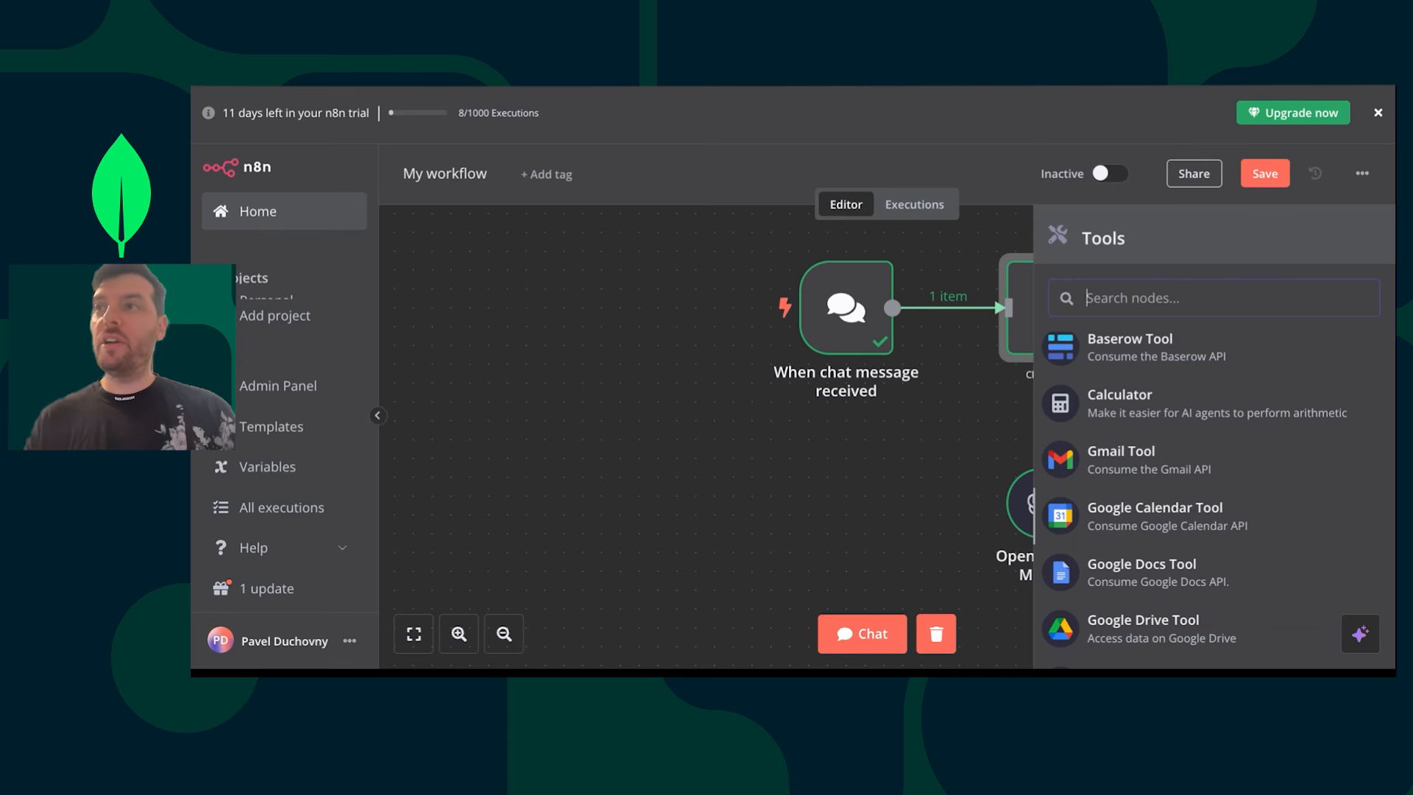
type("Mongo")
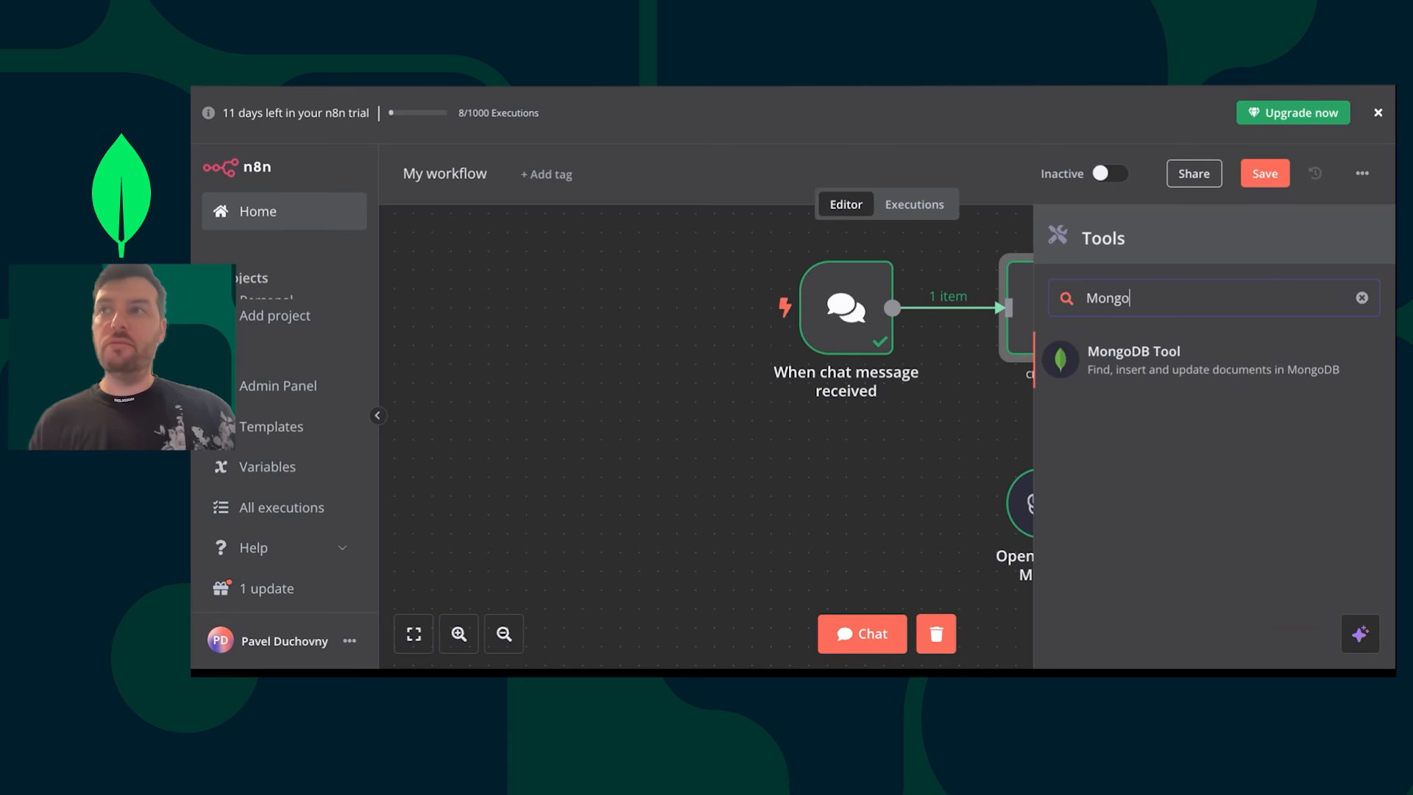
left_click(1188, 371)
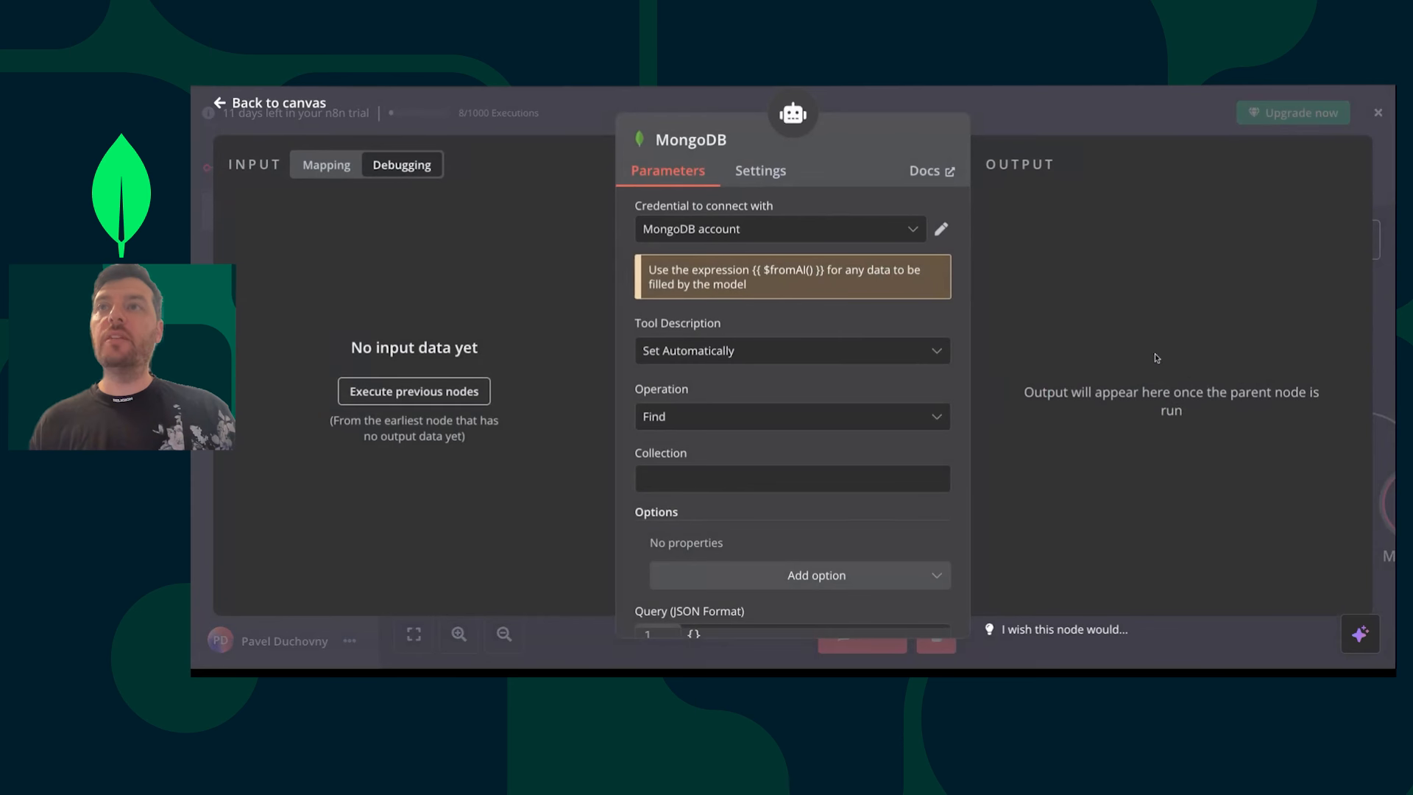
- Switch the MongoDB tool's description mode to Set Manually
left_click(894, 360)
left_click(895, 359)
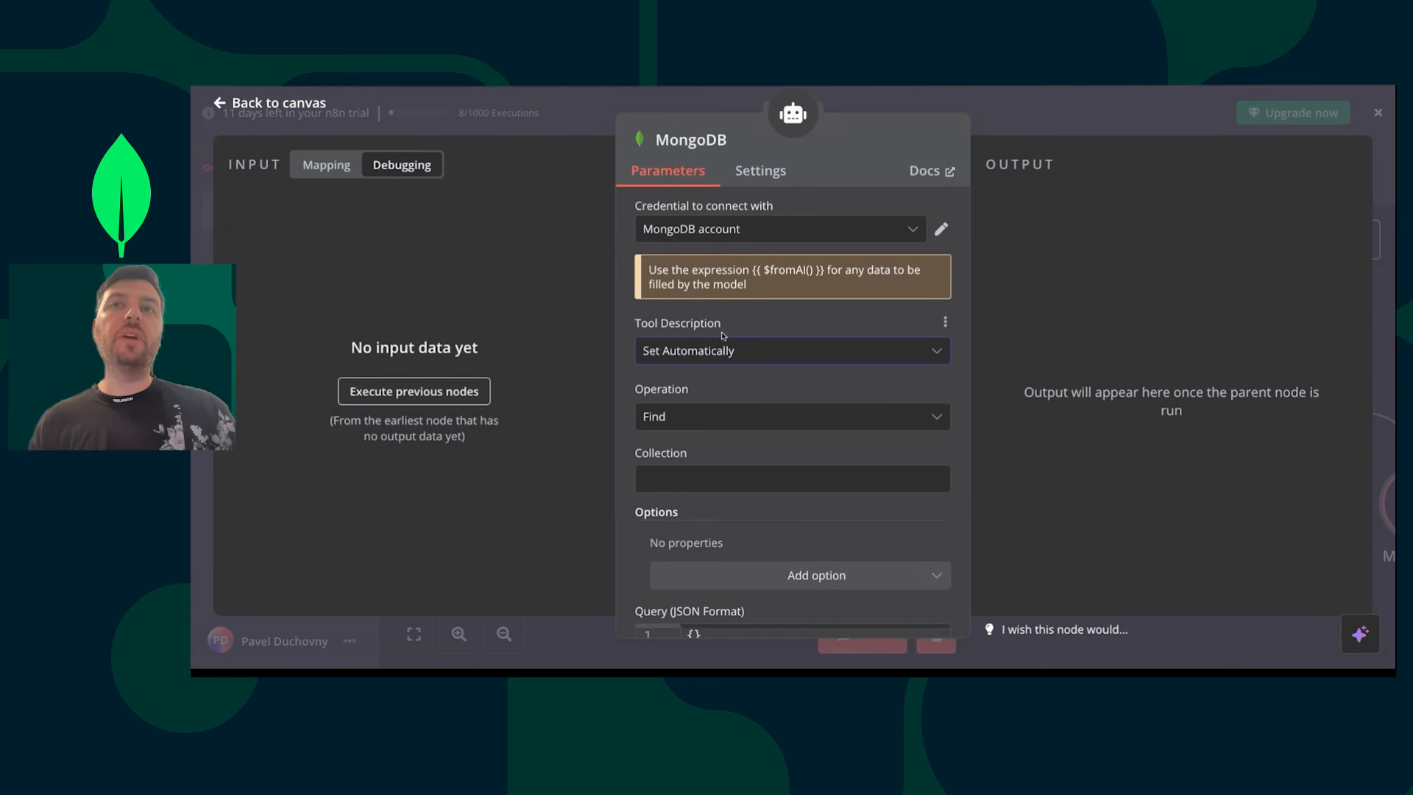
left_click(727, 359)
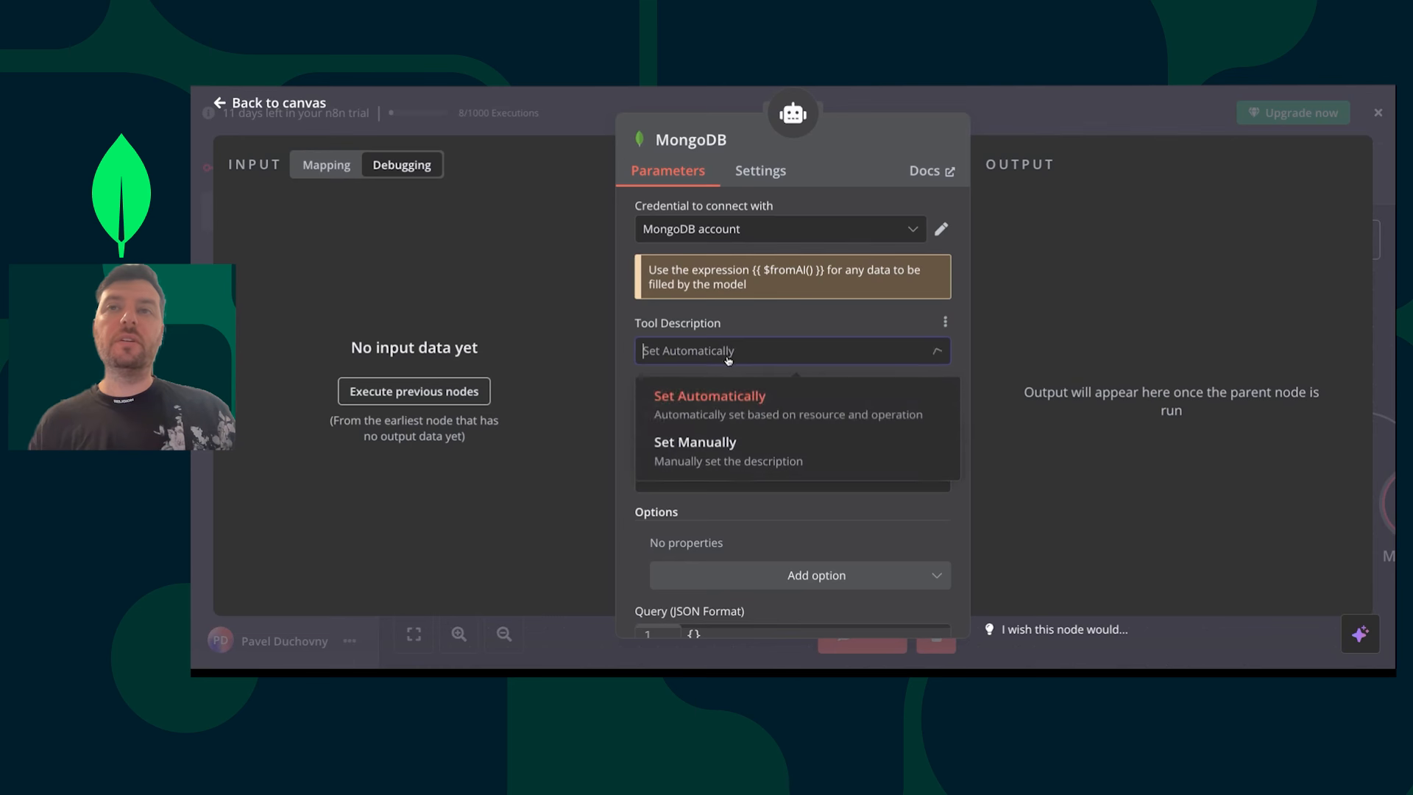
left_click(700, 447)
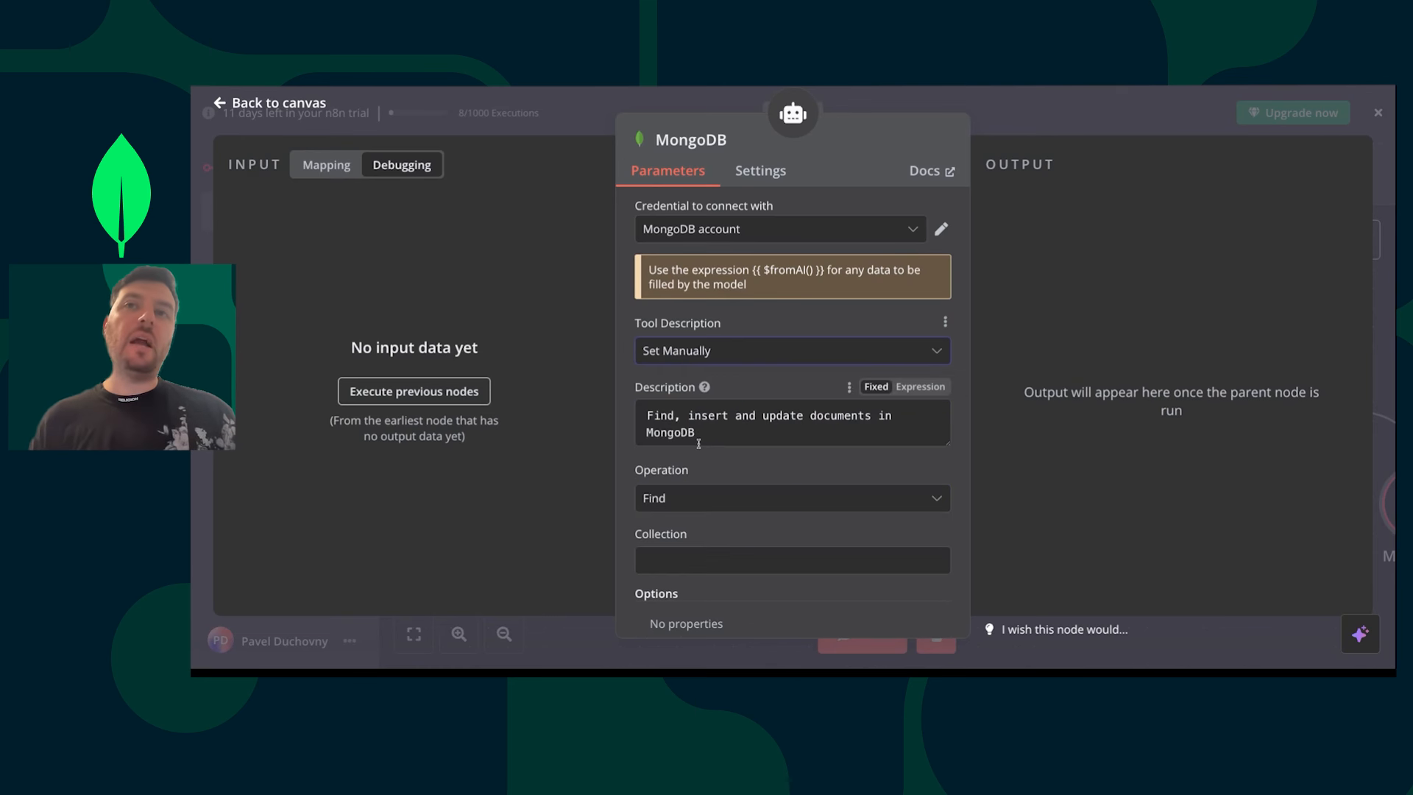
triple_click(711, 433)
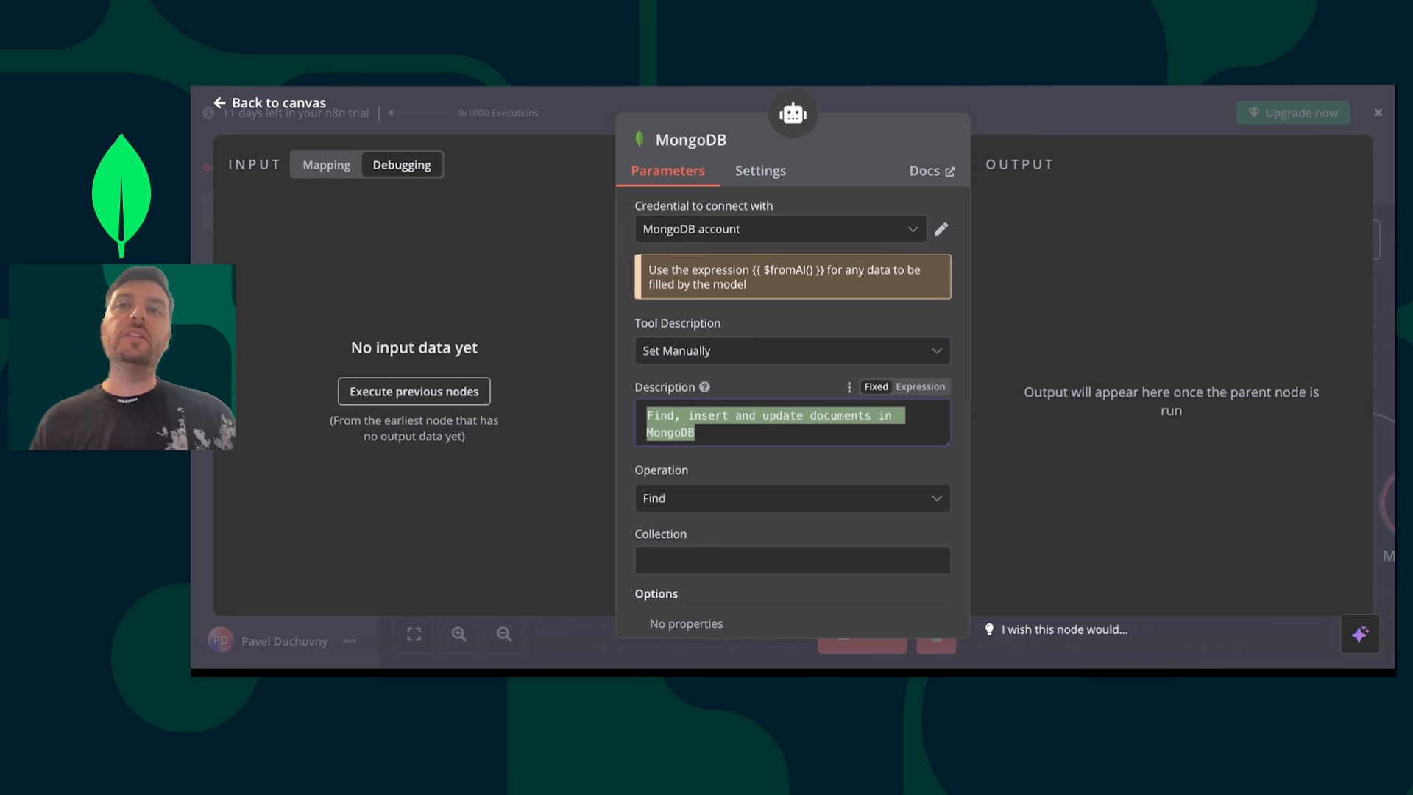
- Review the operations offered by the MongoDB tool and set its operation to Aggregate
left_click(685, 504)
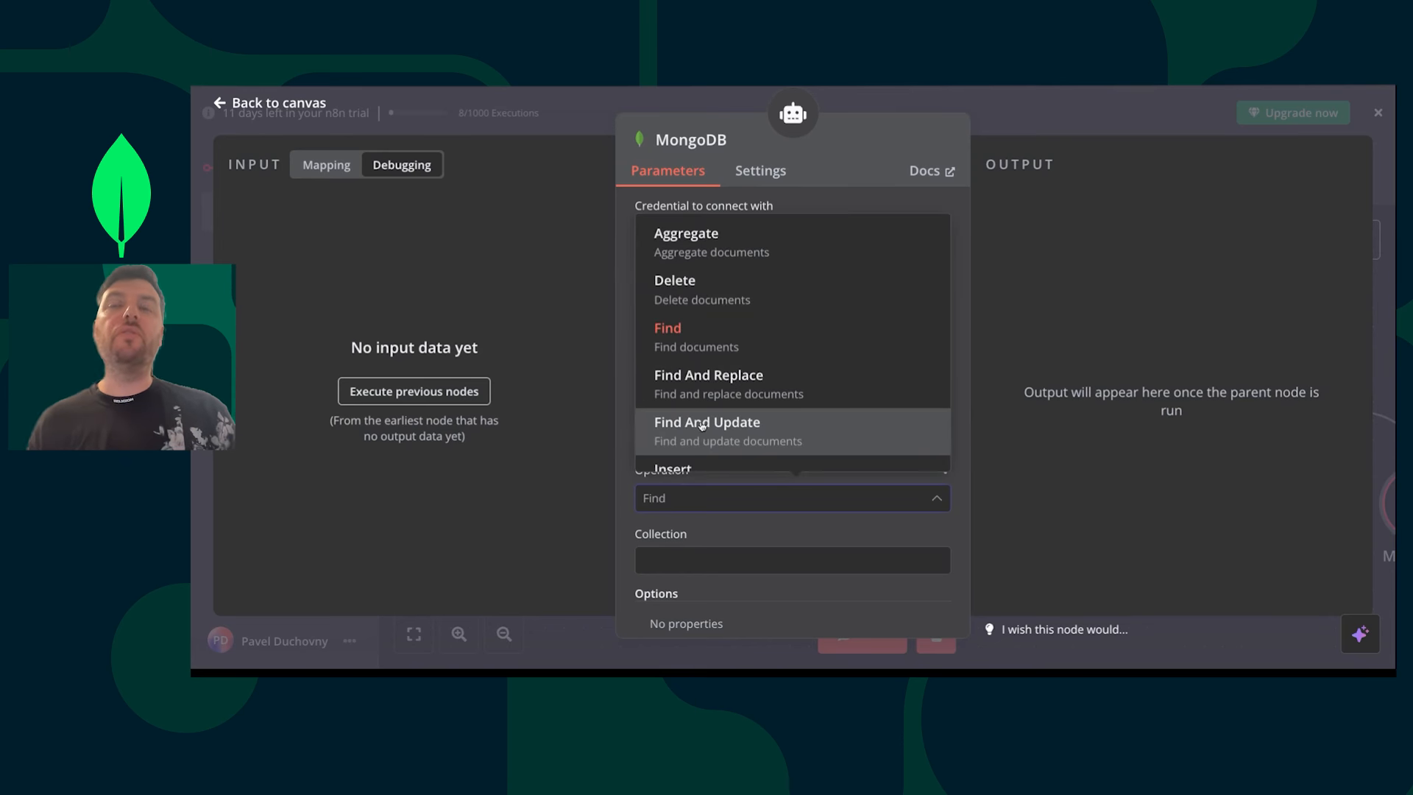
scroll(701, 425, "down", 2)
scroll(678, 435, "up", 2)
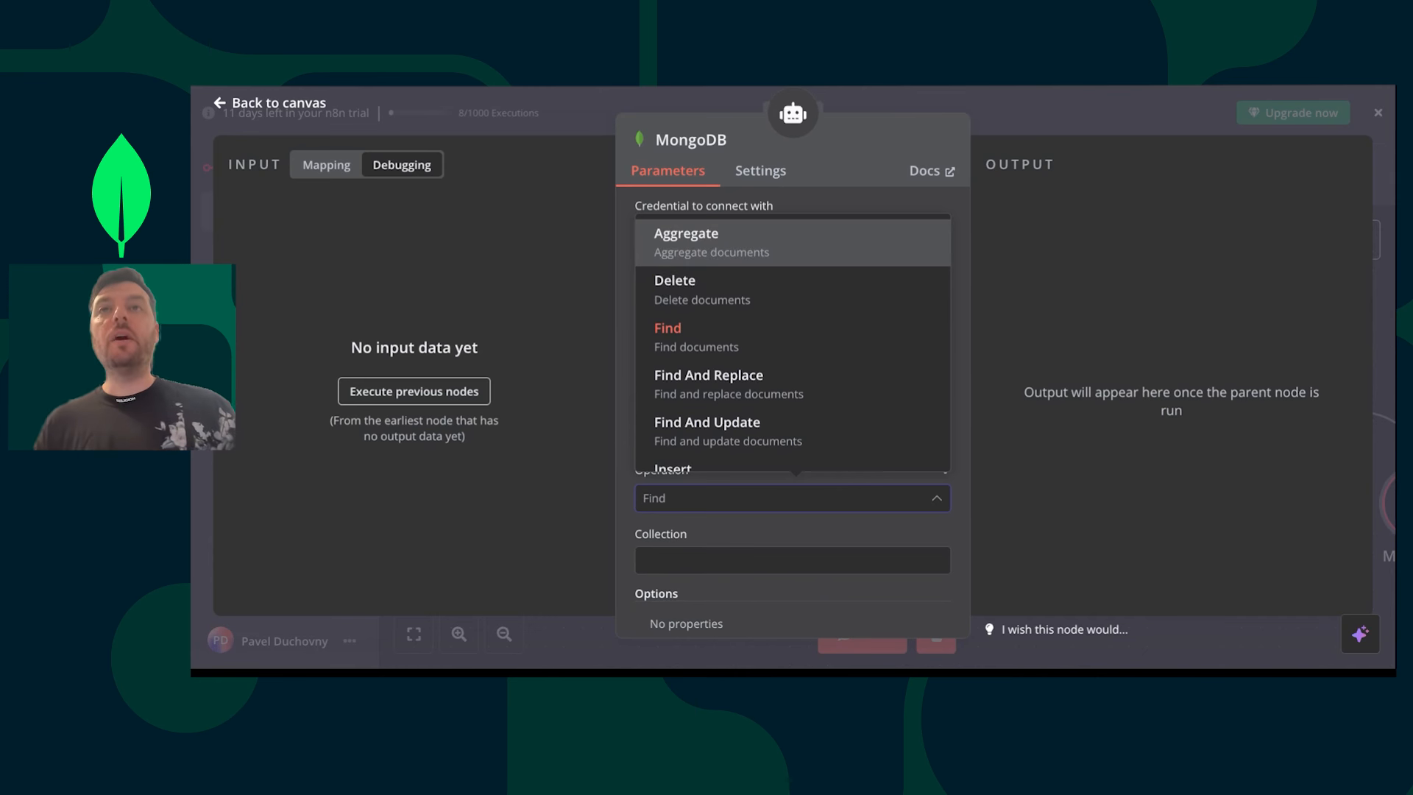
left_click(678, 256)
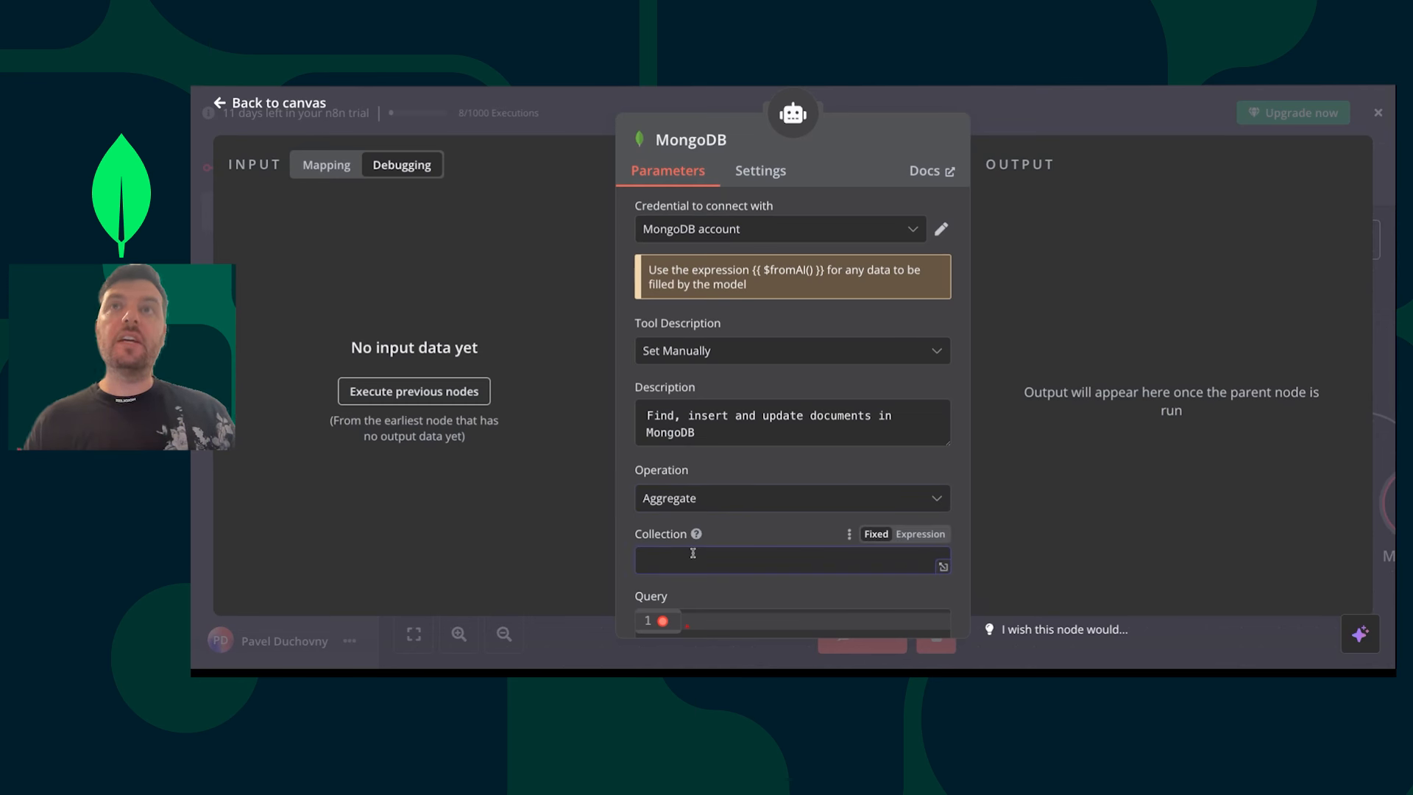
- Switch to MongoDB Atlas, browse ILCluster's collections for "movies" and open the movies collection in sample_mflix
left_click(788, 229)
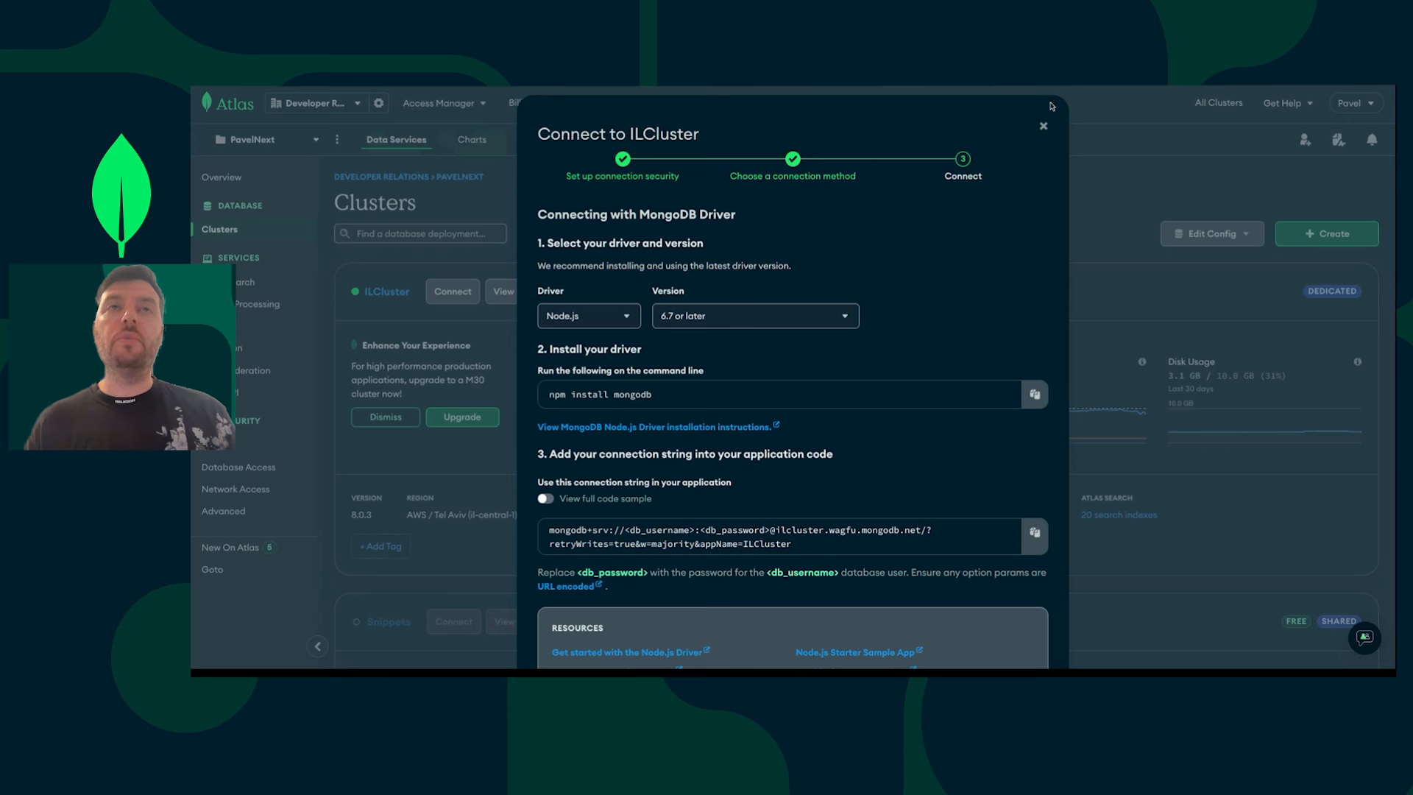
left_click(1043, 126)
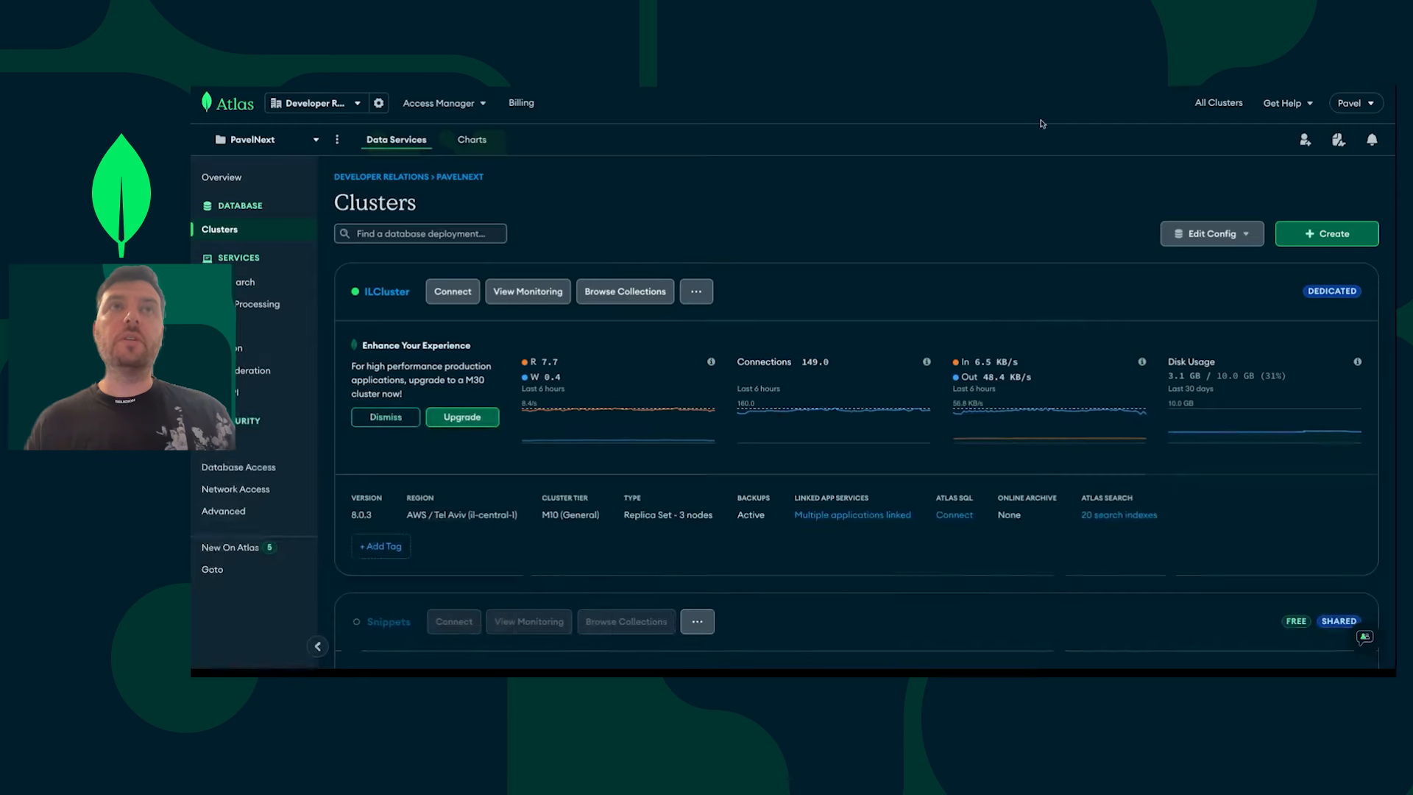
left_click(634, 301)
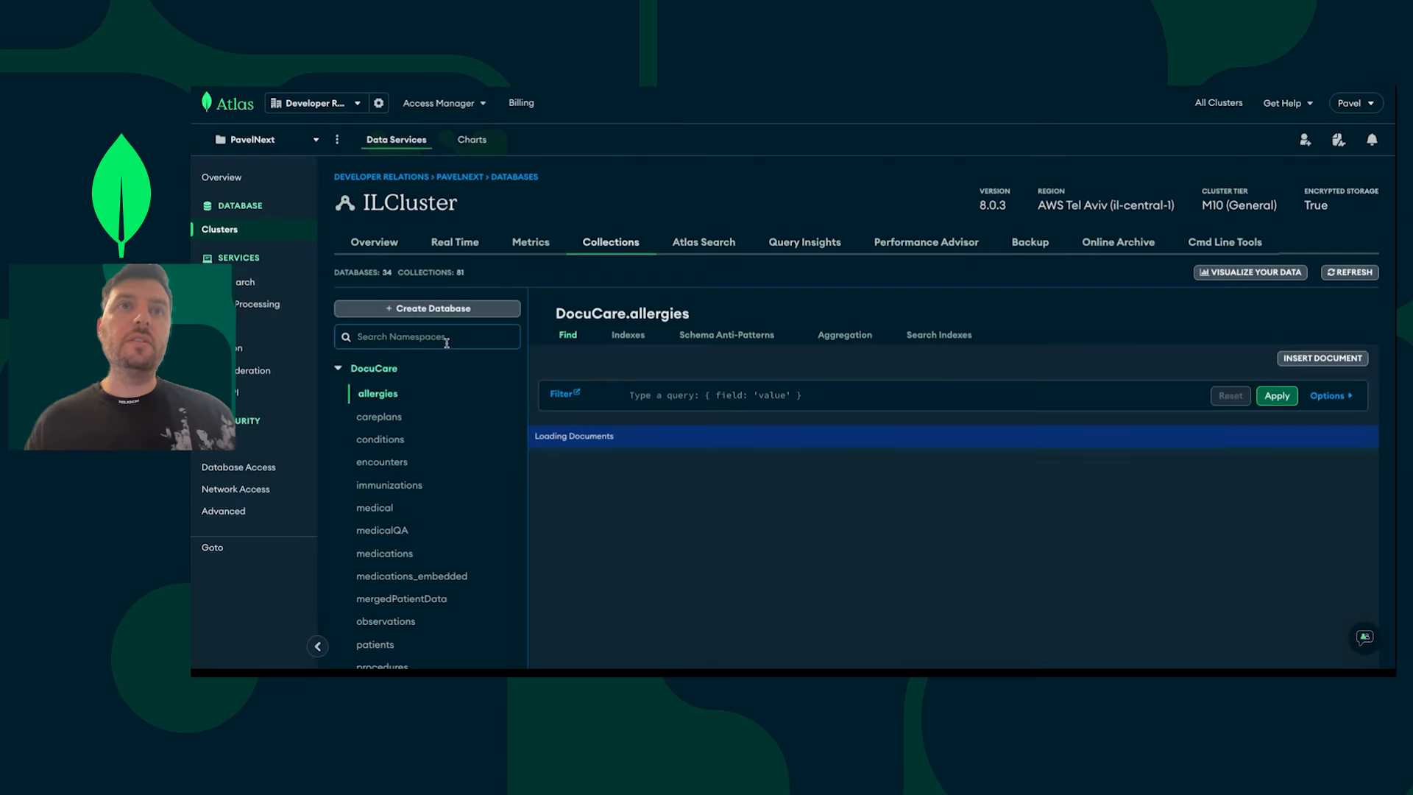
type("movies")
left_click(357, 371)
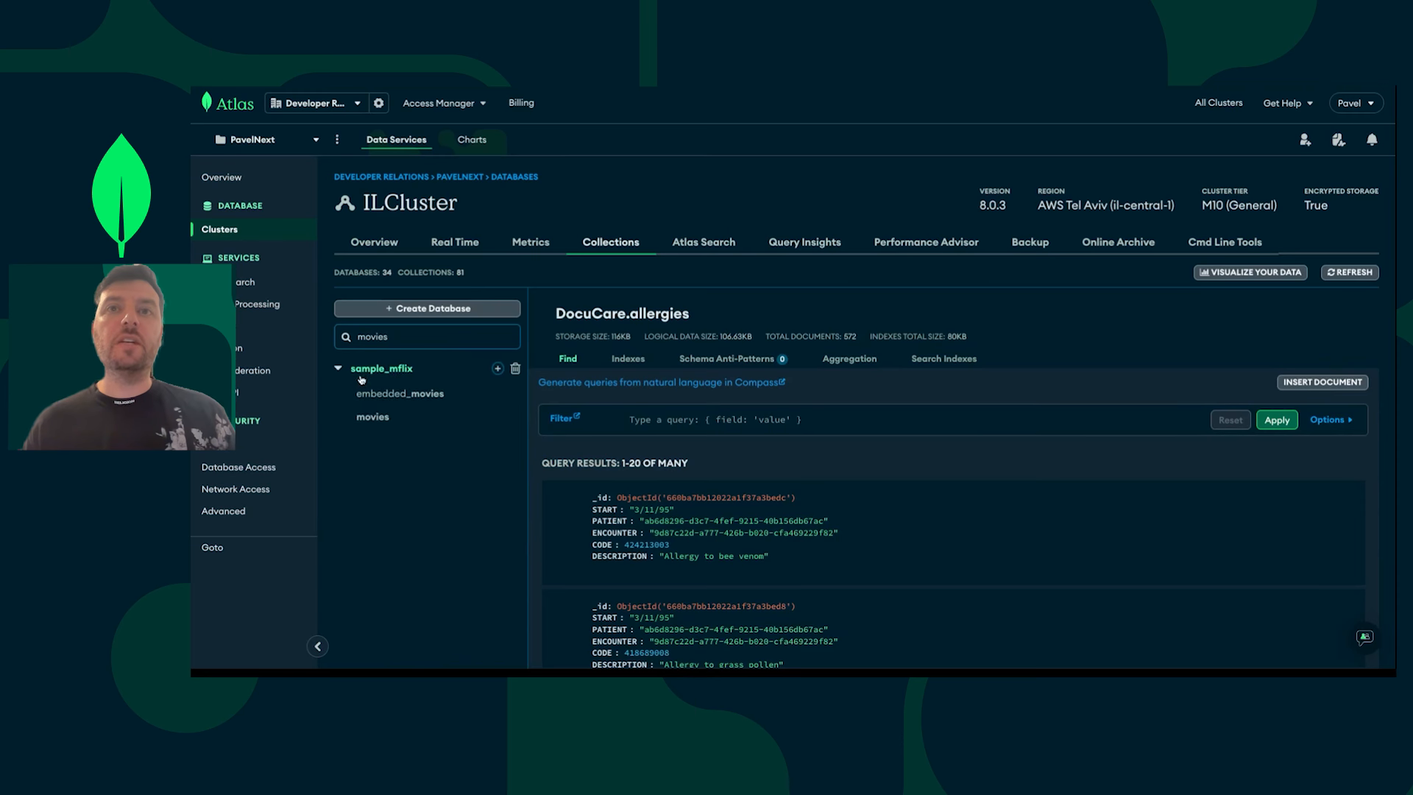
left_click(374, 416)
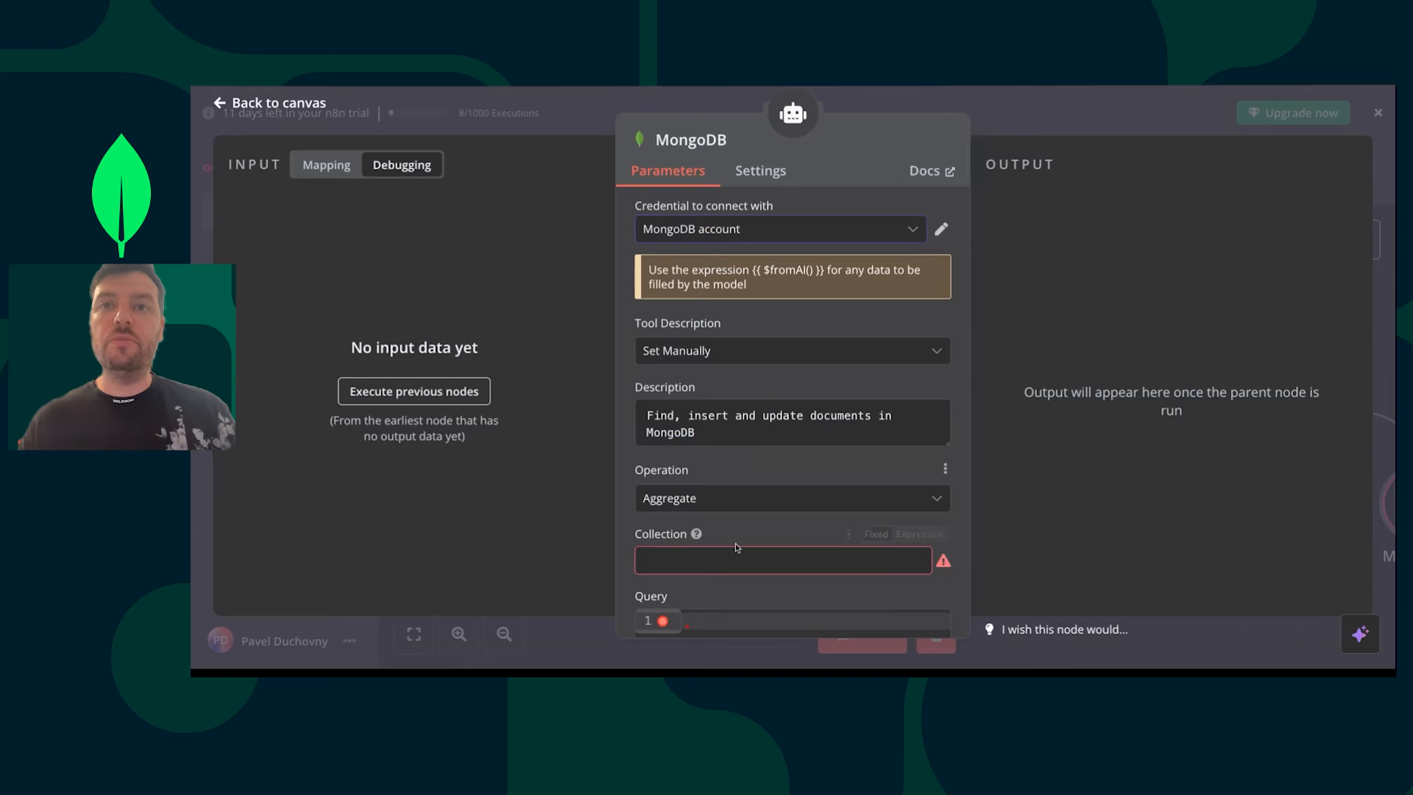
- Back in n8n, set the MongoDB tool's collection to movies and enter the aggregation query [{"$limit" : 5}]
left_click(734, 558)
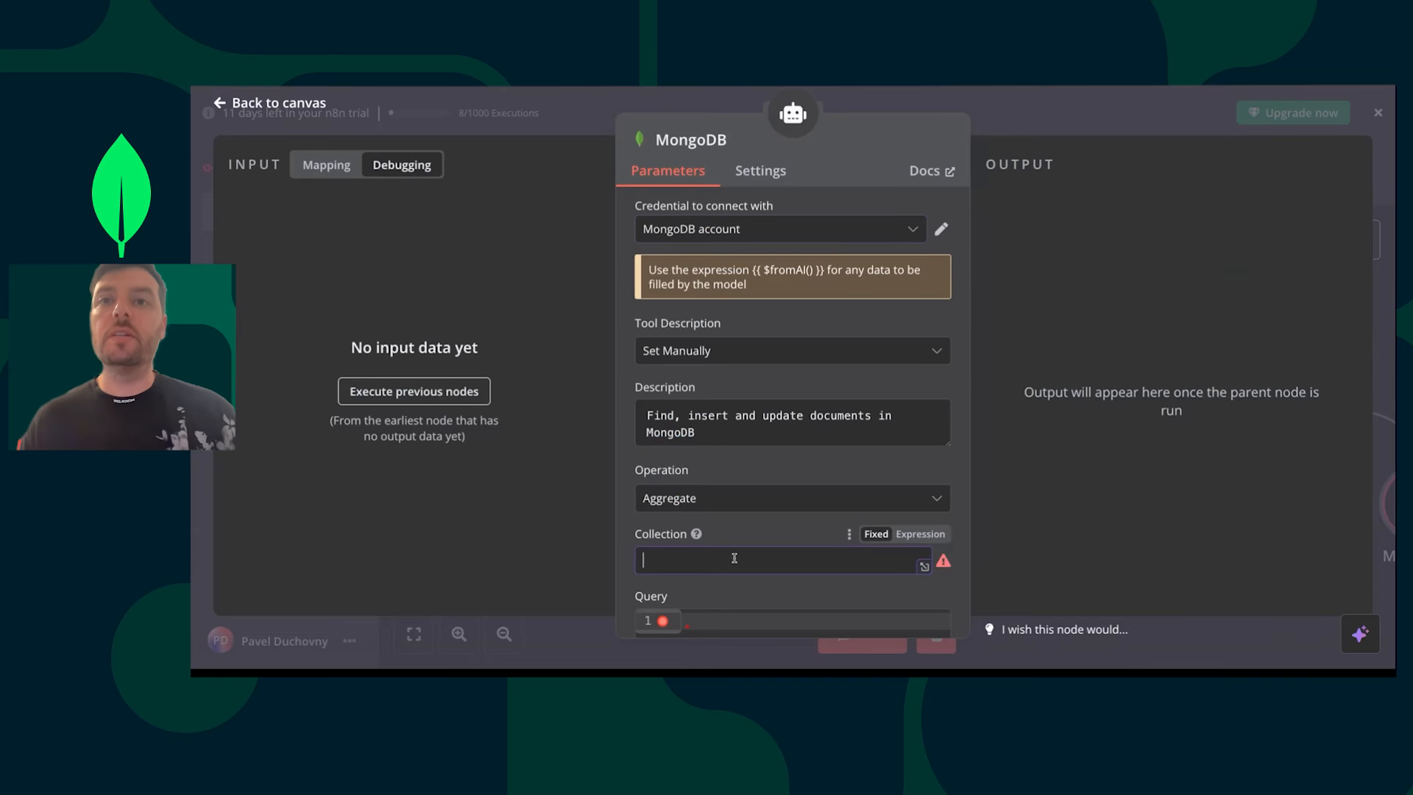
type("movies")
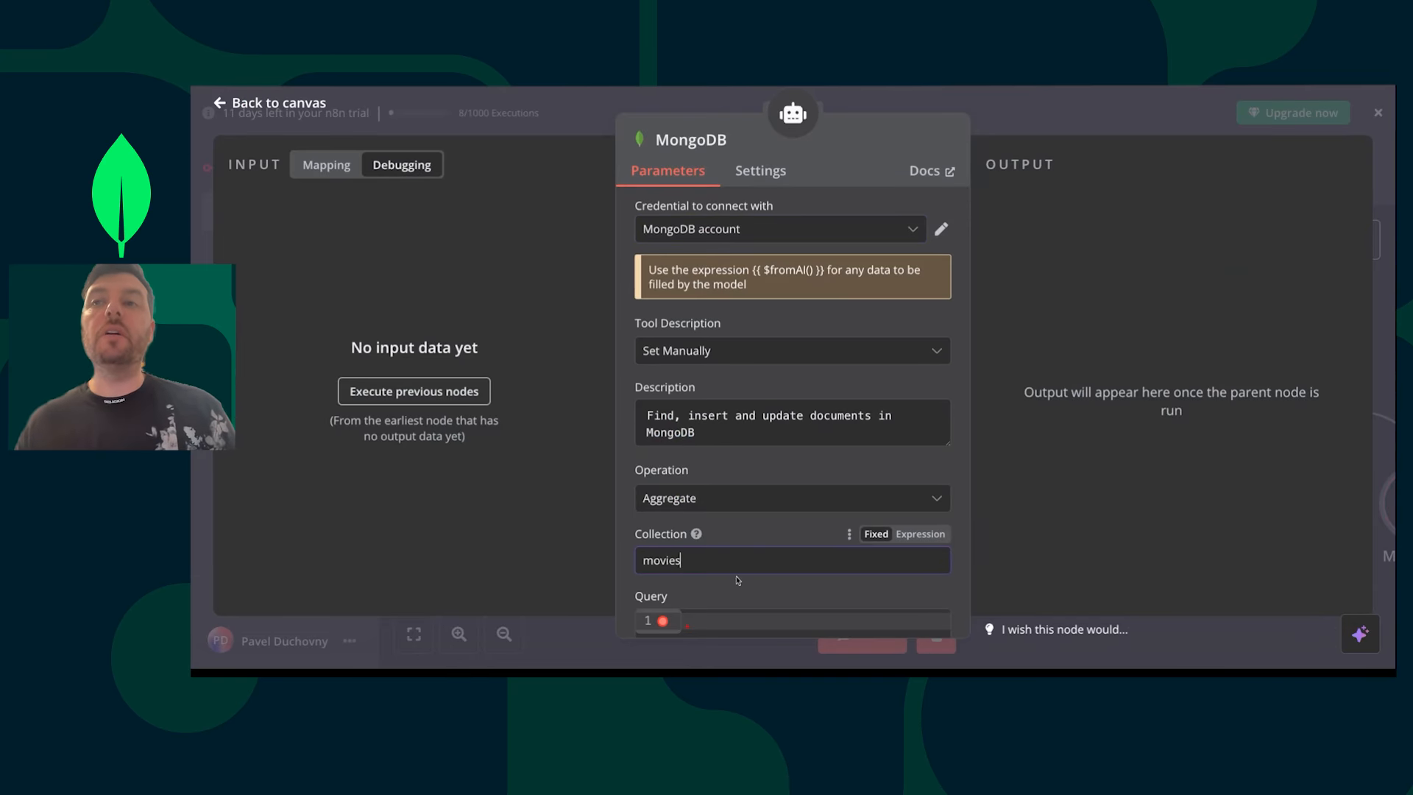
scroll(739, 581, "down", 2)
left_click(750, 528)
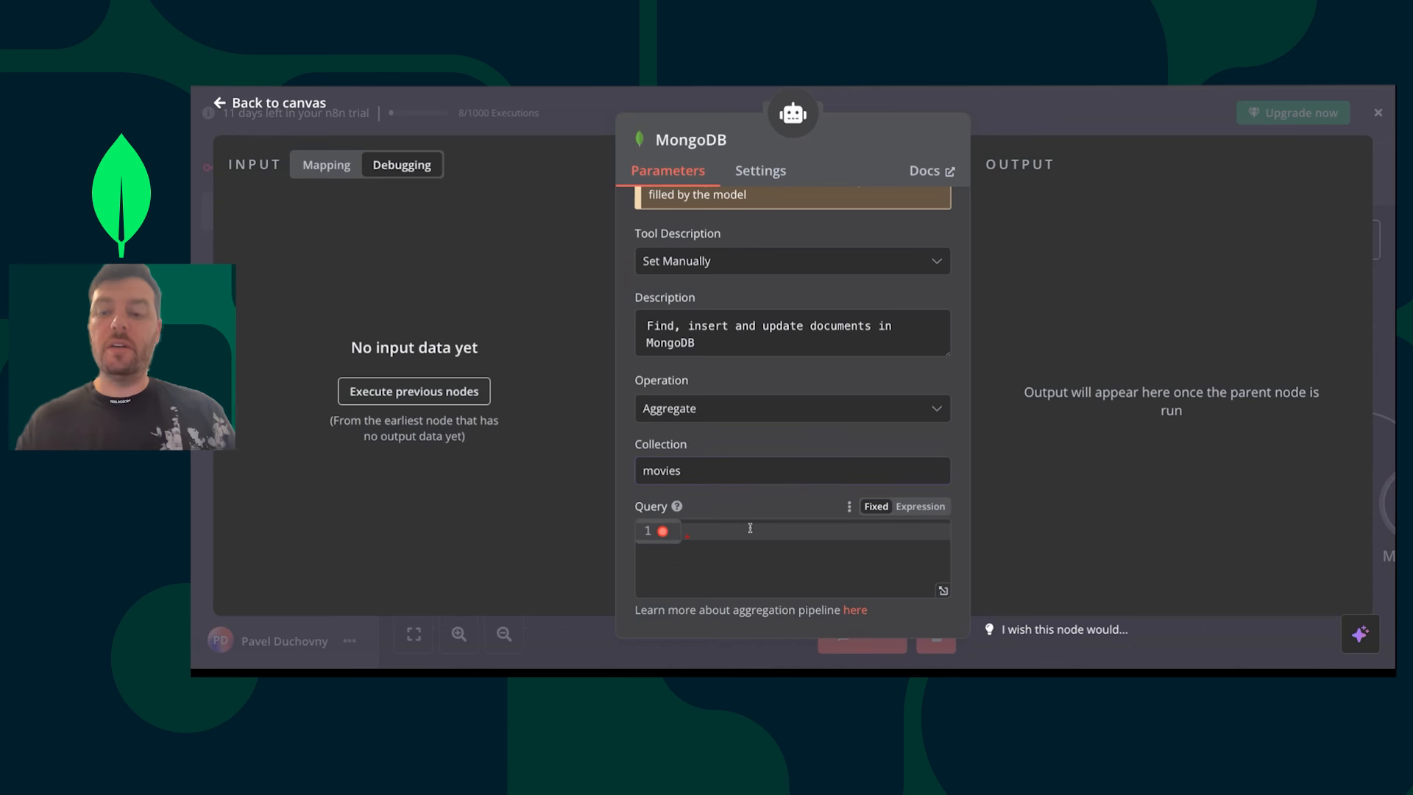
left_click(703, 535)
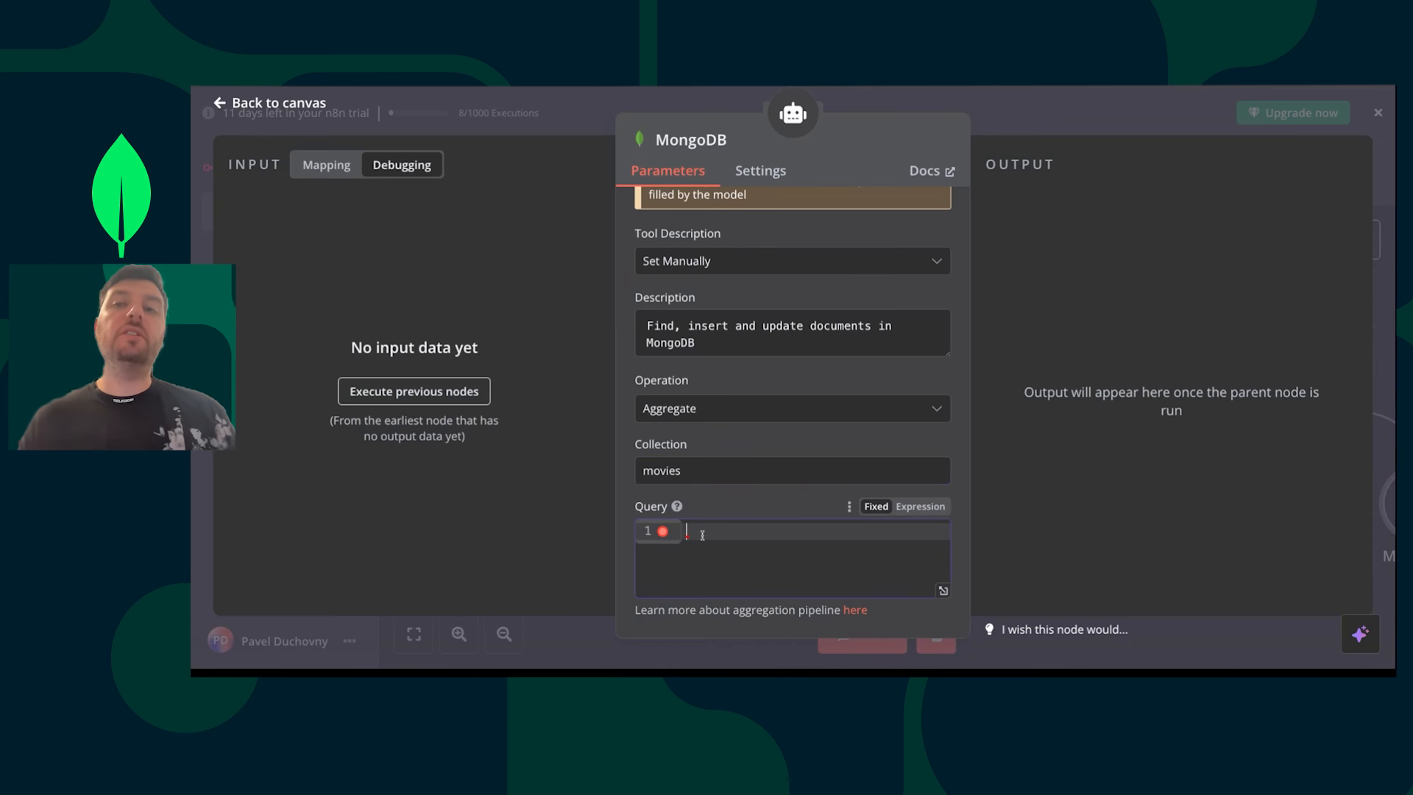
type("[]")
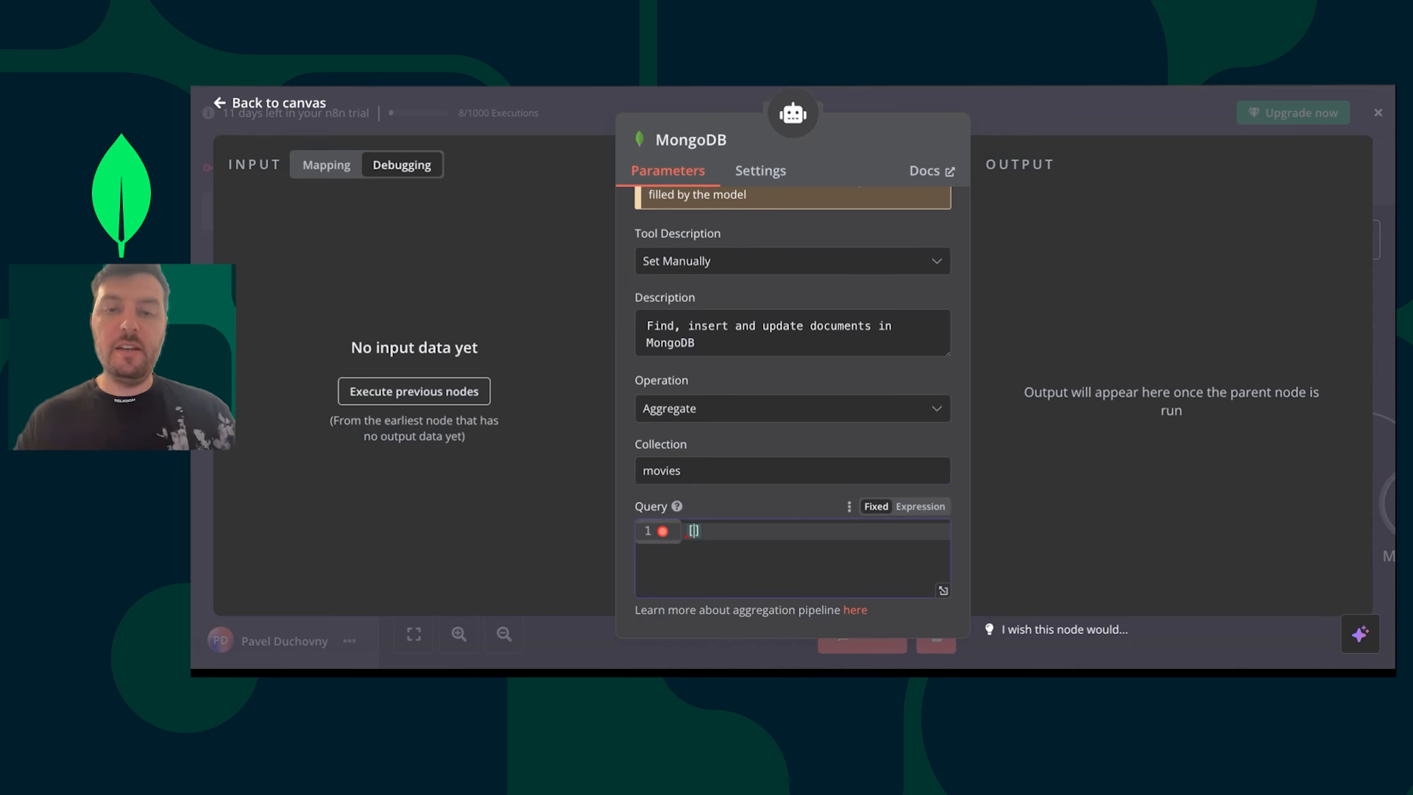
type("{$limit : ")
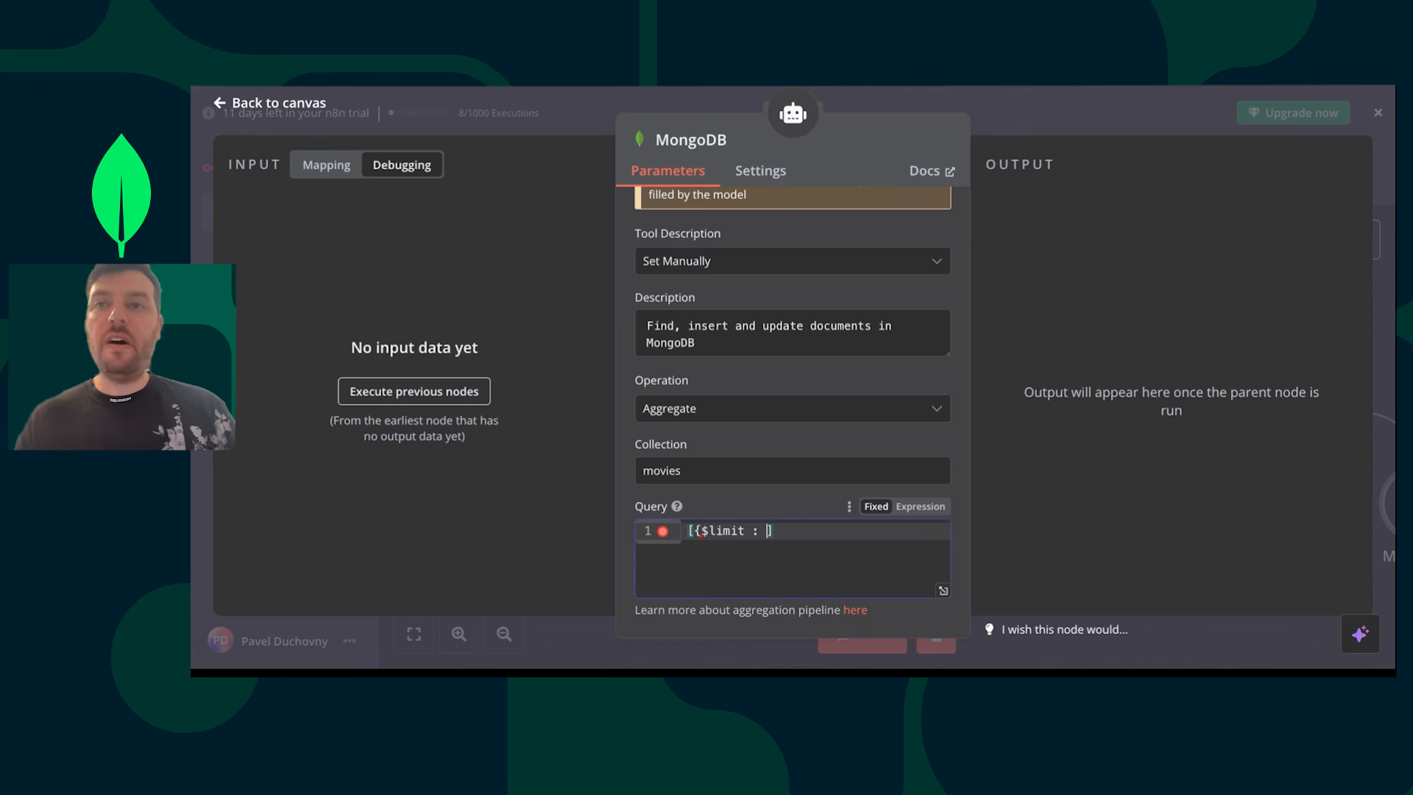
type("1")
key("BackSpace")
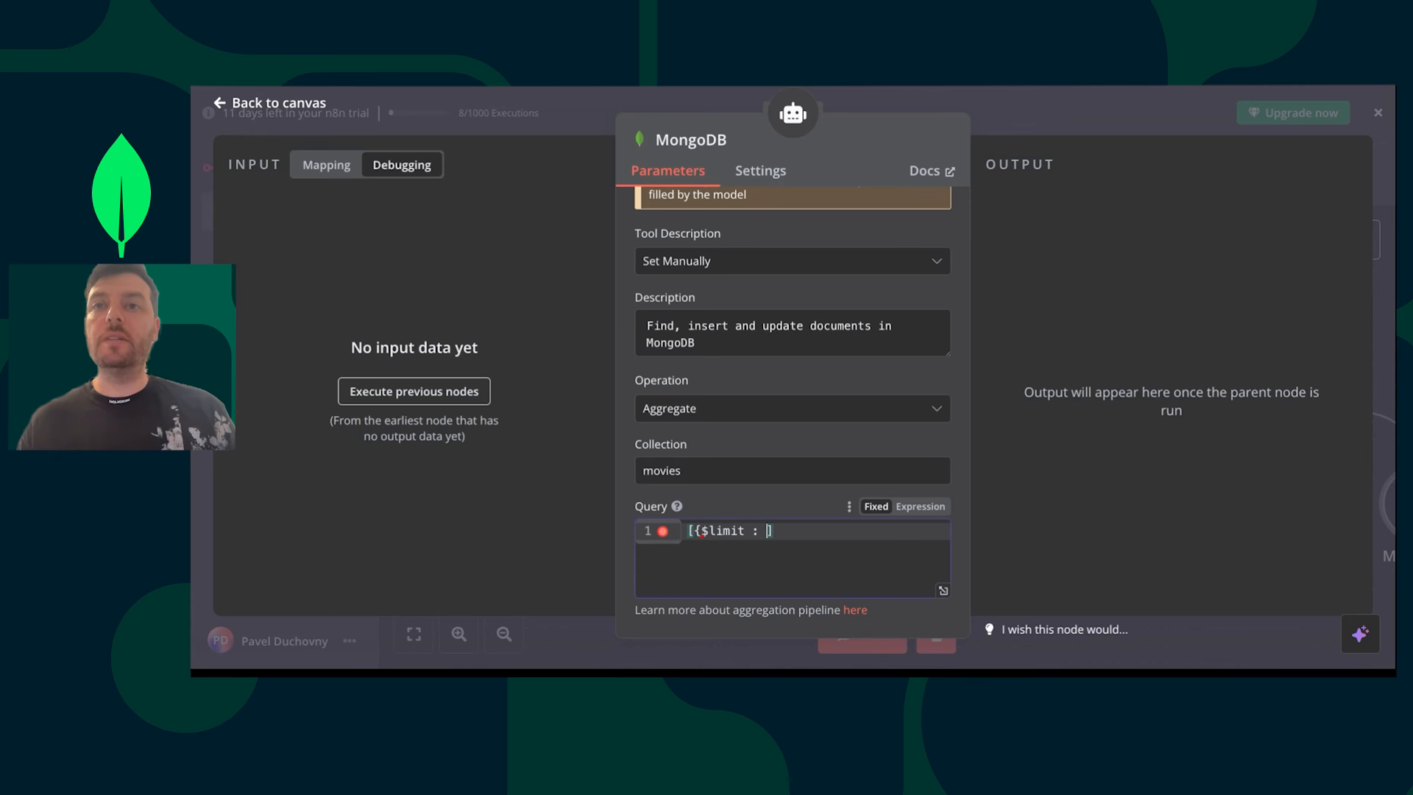
type("5}")
left_click(702, 531)
type("\"")
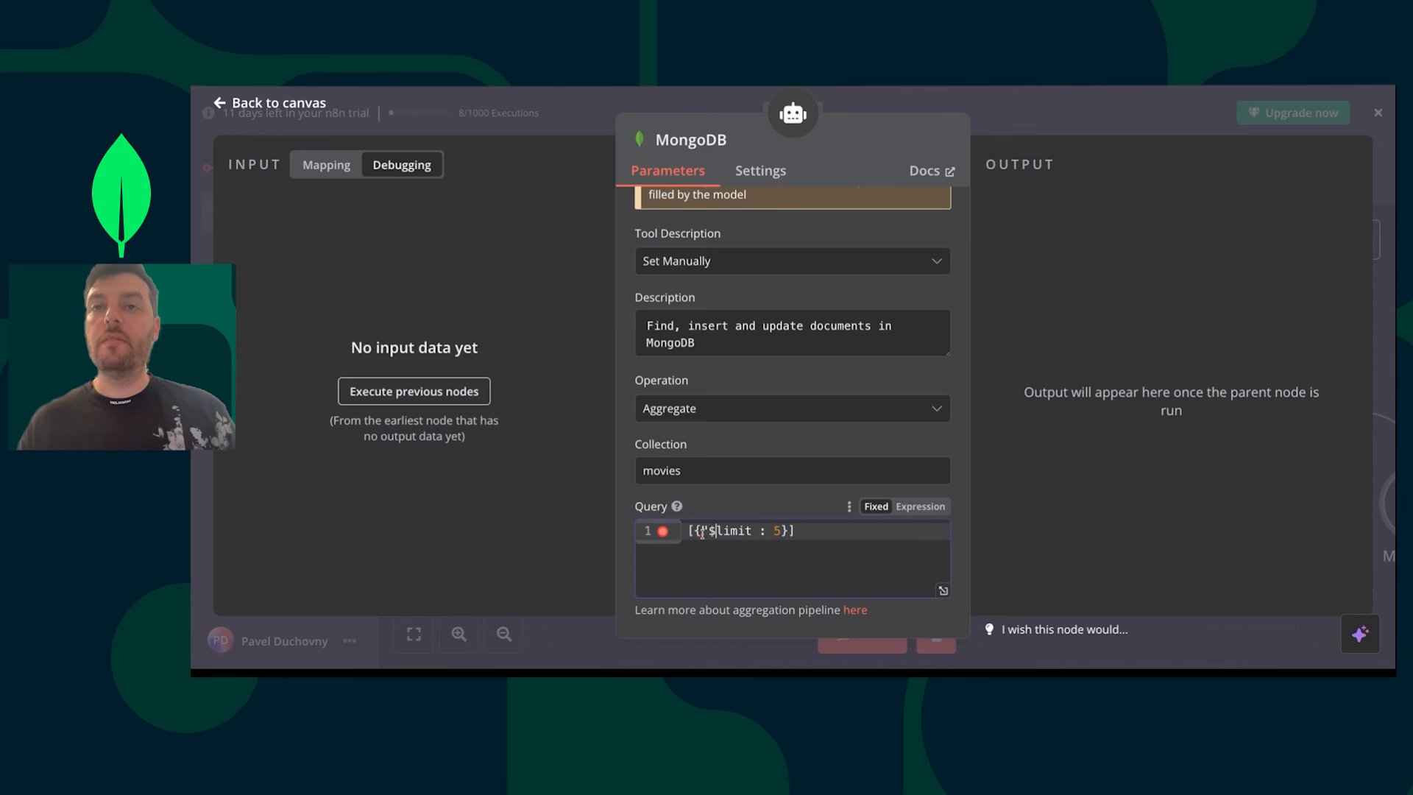
left_click(752, 531)
type("\"")
left_click(713, 557)
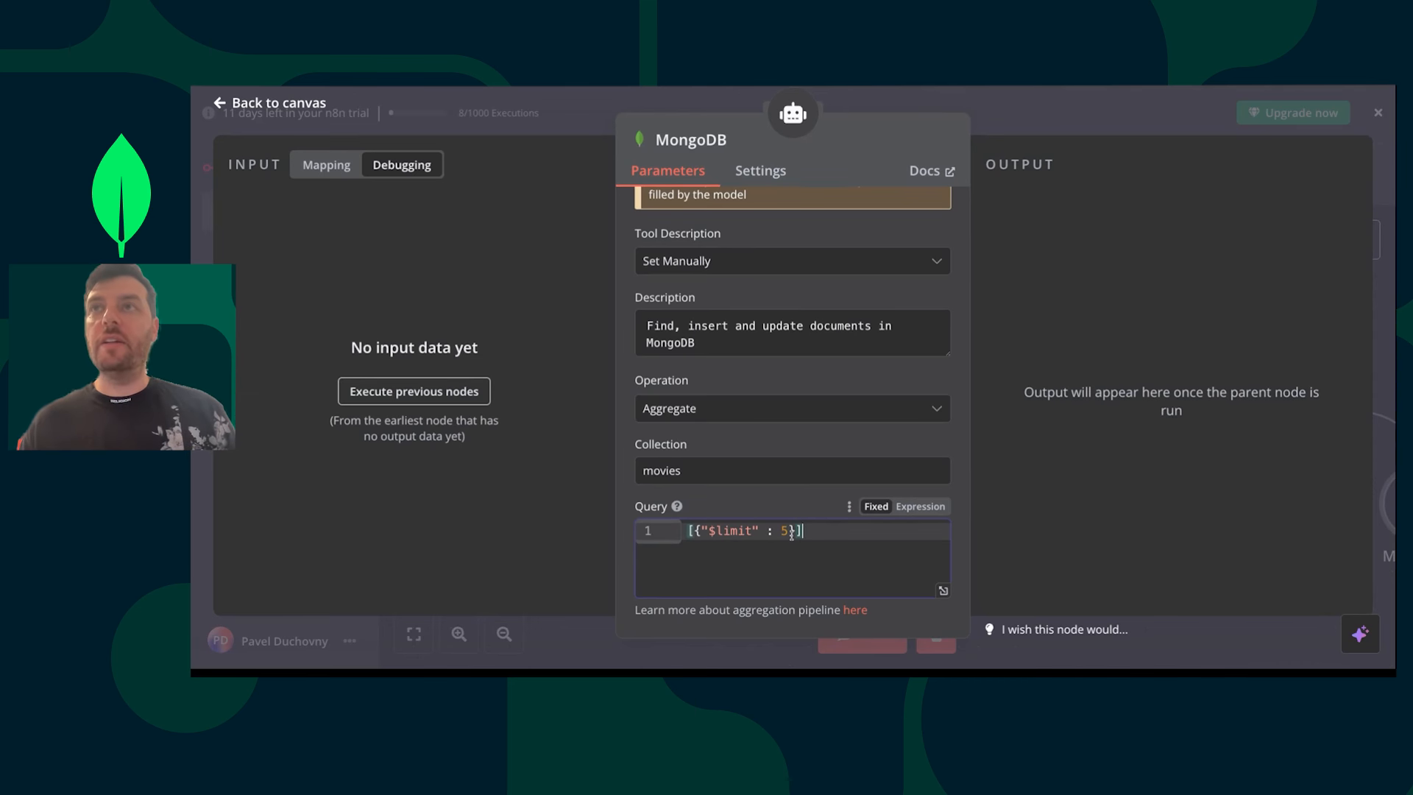
- Replace the MongoDB tool's description with "This tool is providing the first 5 movies that it queries." and return to the canvas
scroll(792, 535, "up", 2)
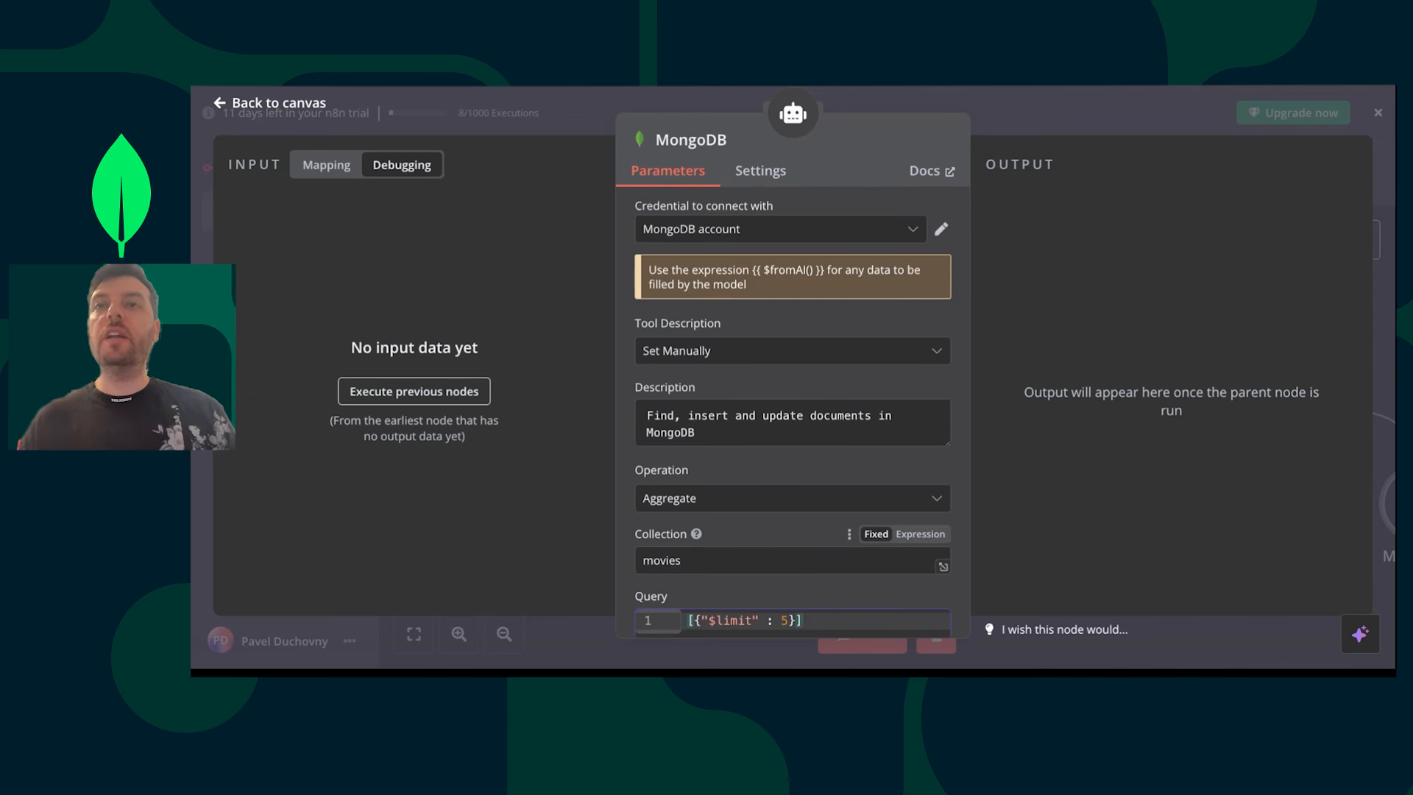
scroll(831, 464, "down", 2)
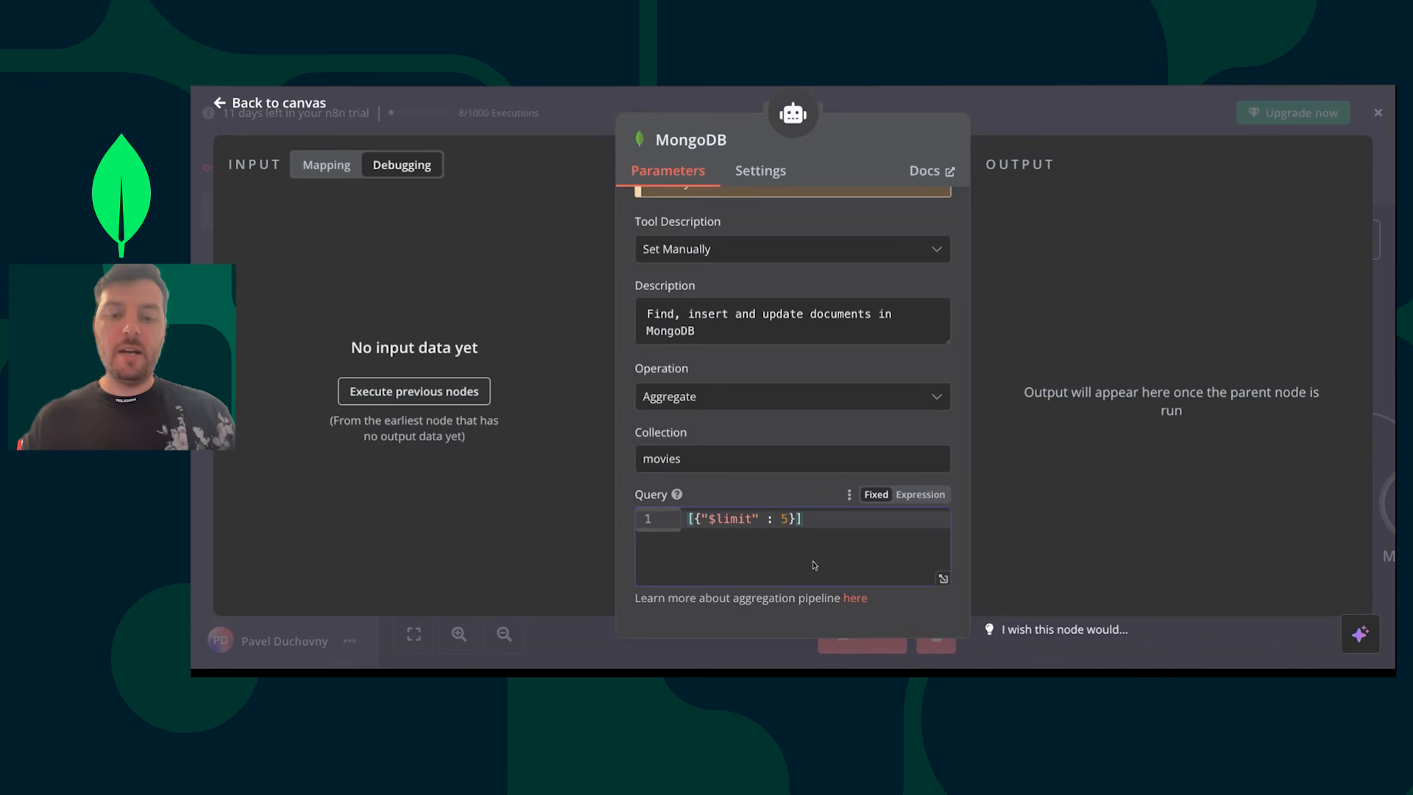
left_click(712, 327)
key("ctrl+a")
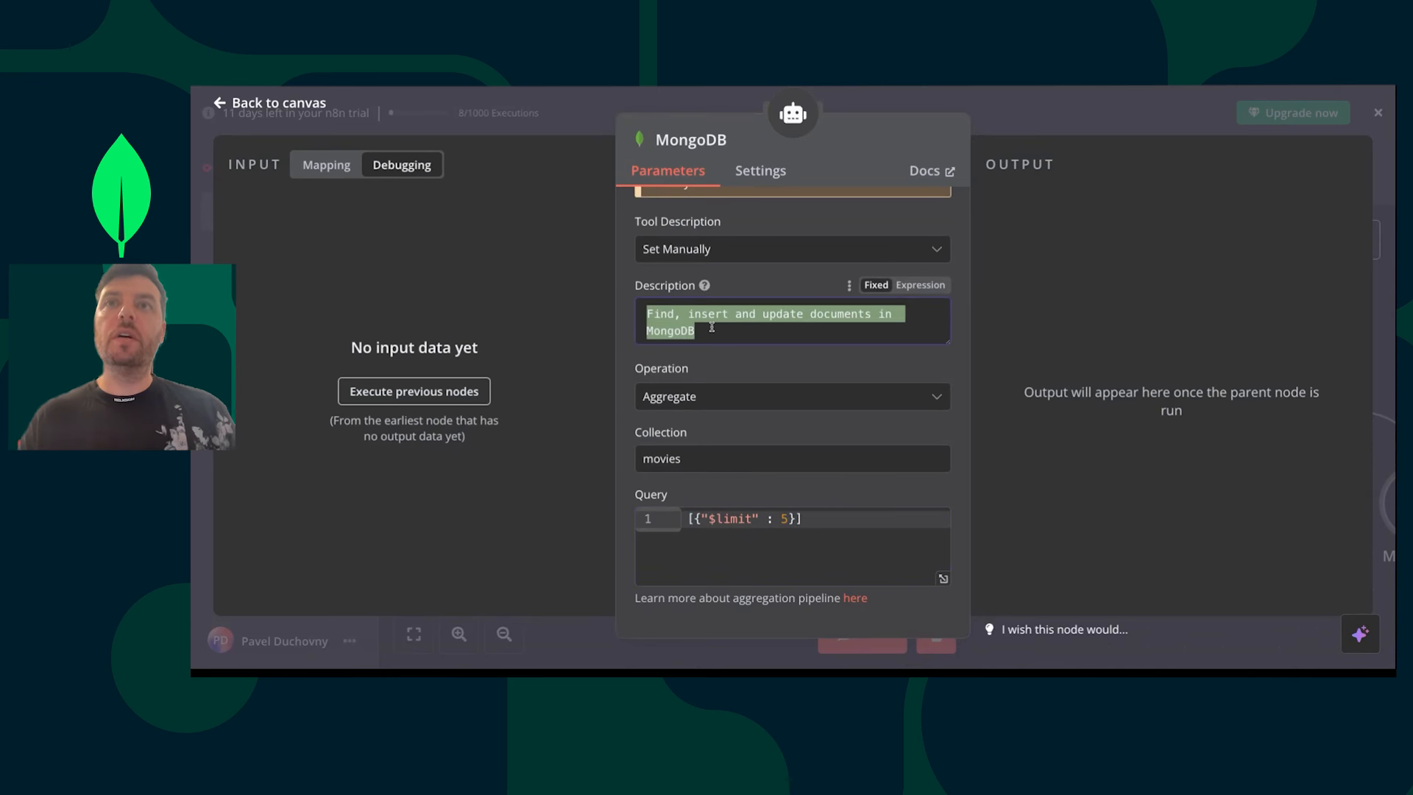
type("This o")
type("ool is pr")
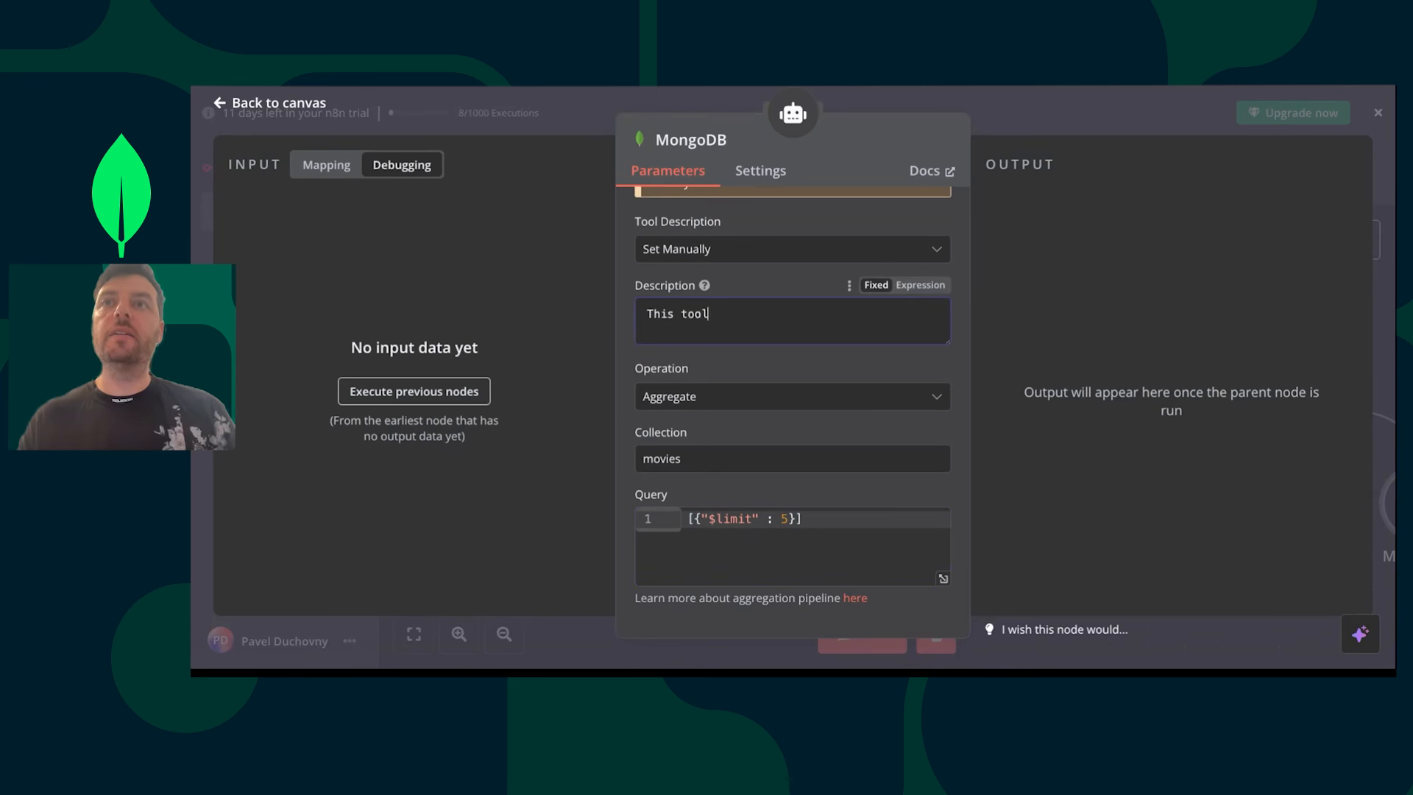
type("he first 5 movies that it ")
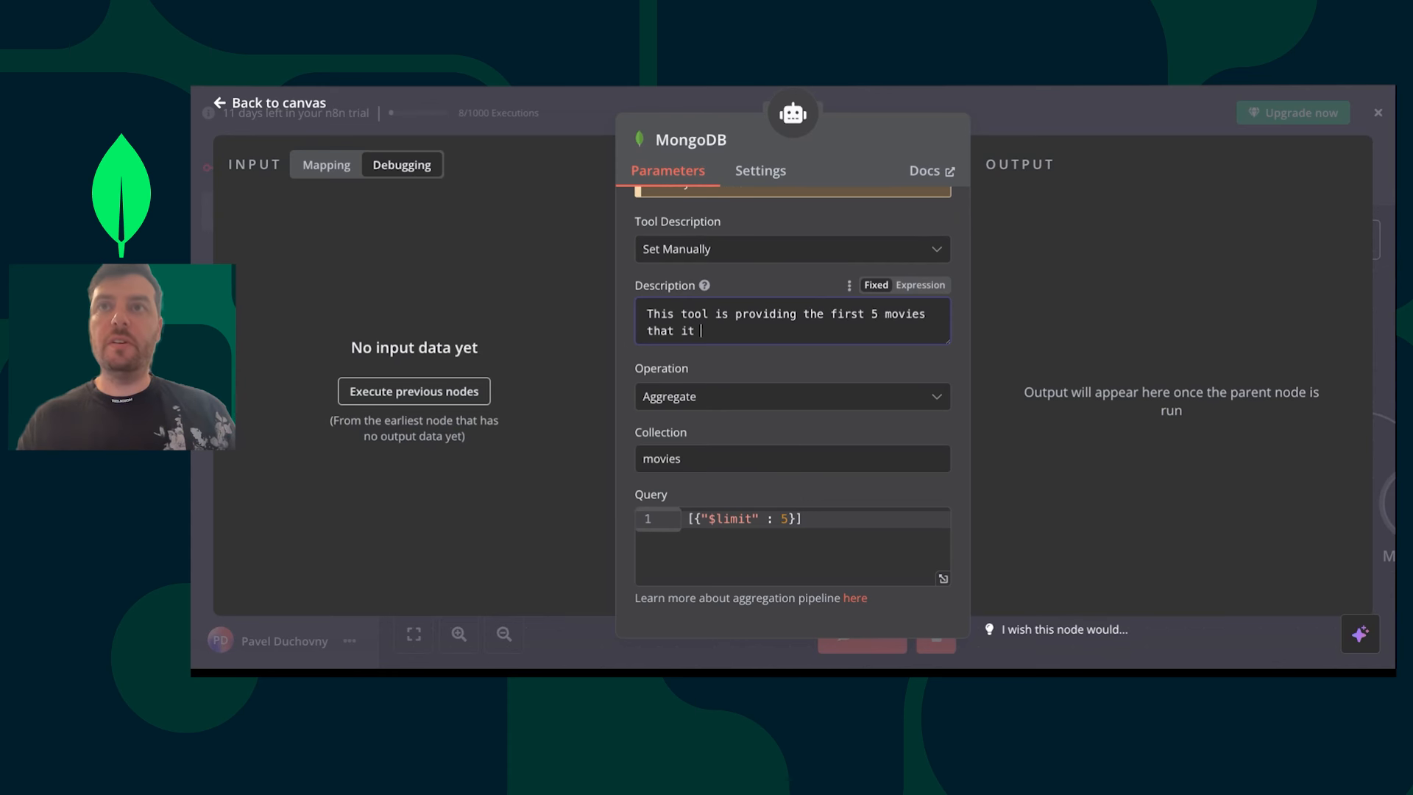
type("queries.")
scroll(712, 261, "up", 2)
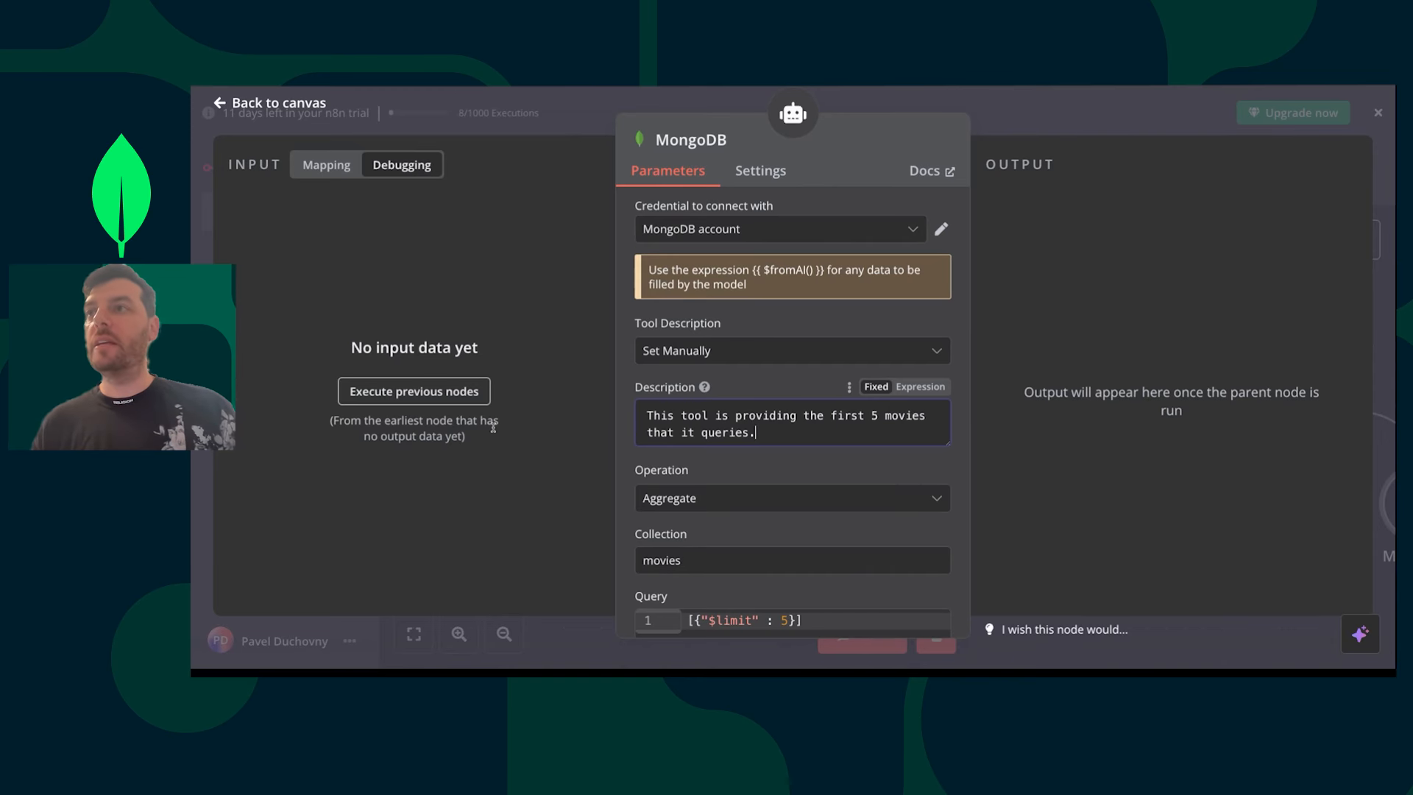
left_click(1031, 127)
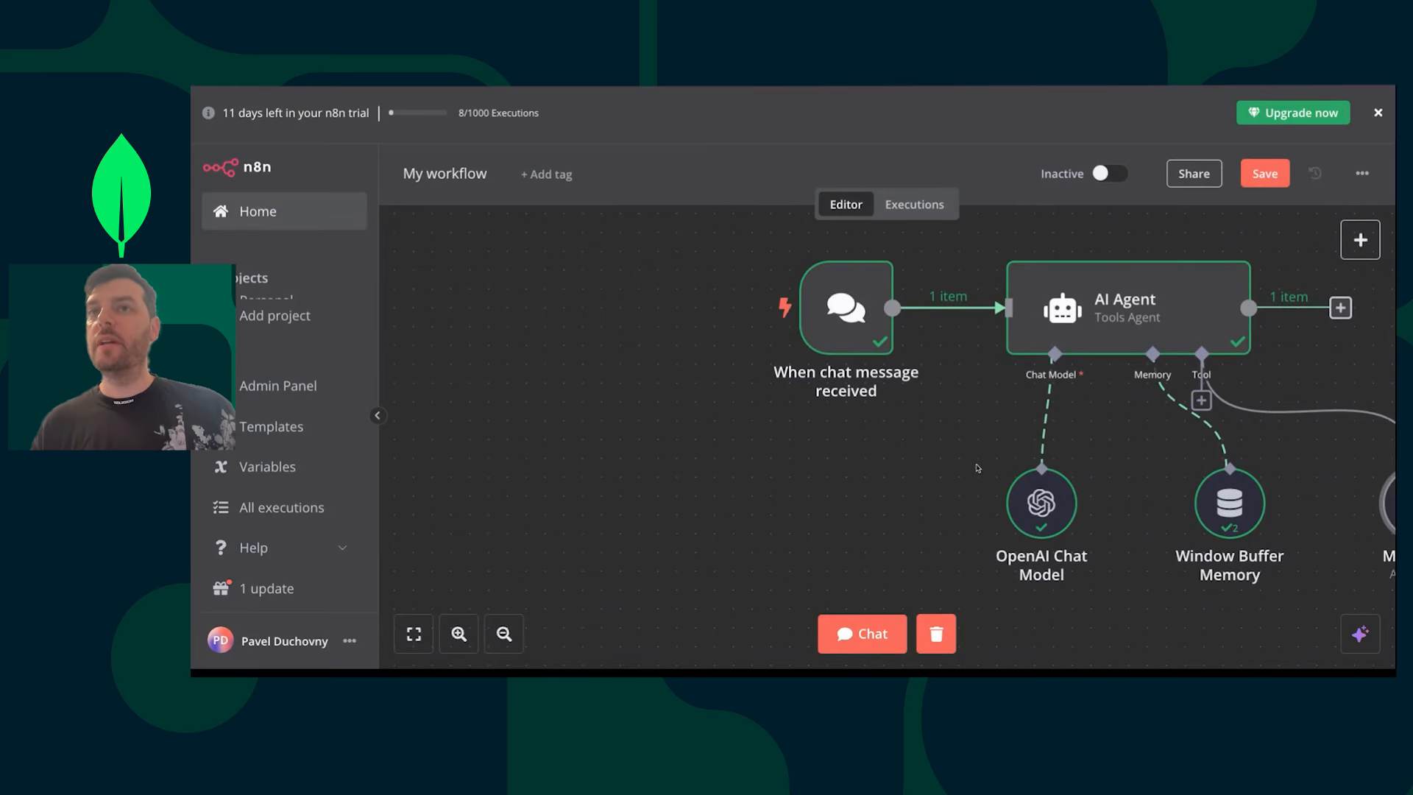
- Review the parameters and settings of the OpenAI Chat Model node
double_click(1043, 530)
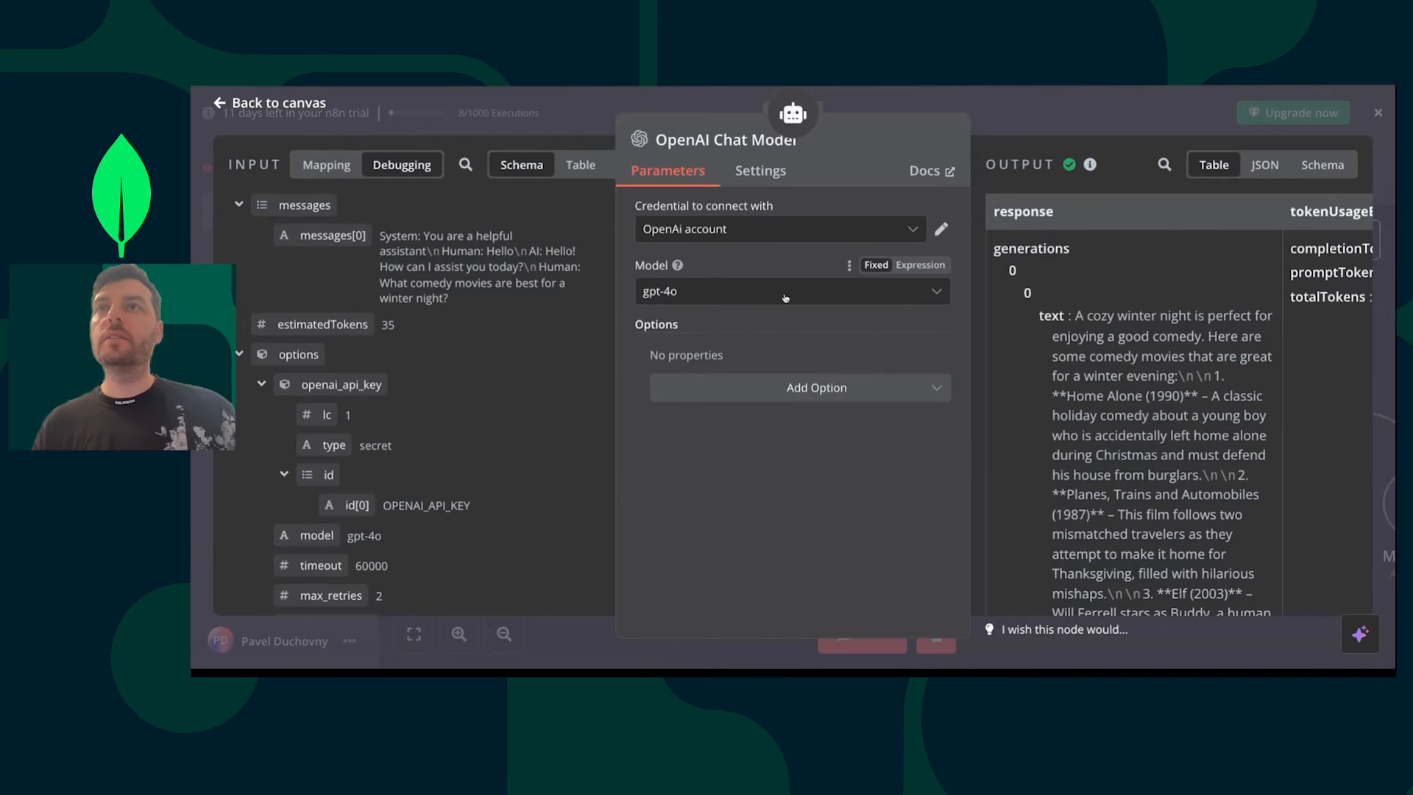
left_click(766, 174)
left_click(662, 173)
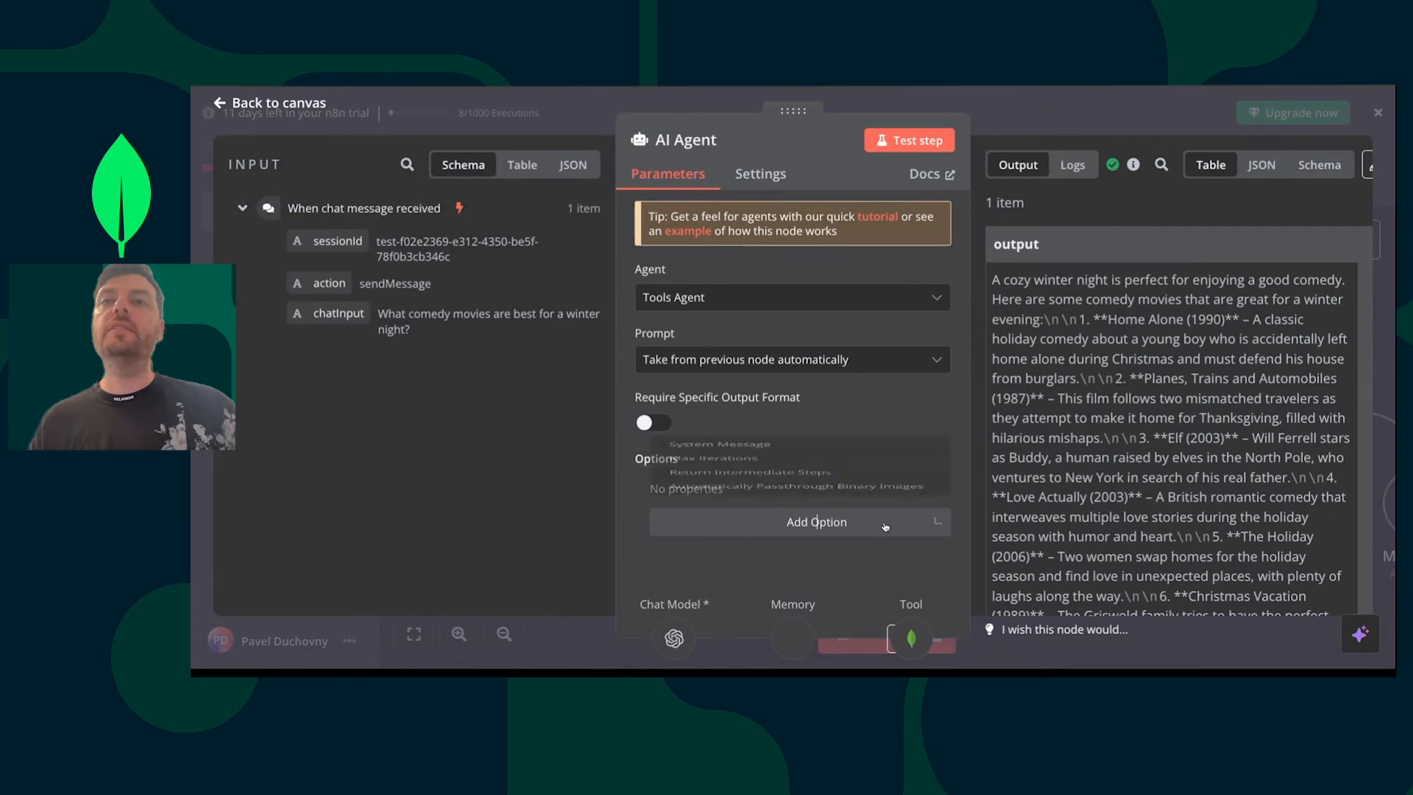
- Add the System Message option to the AI Agent node
left_click(845, 522)
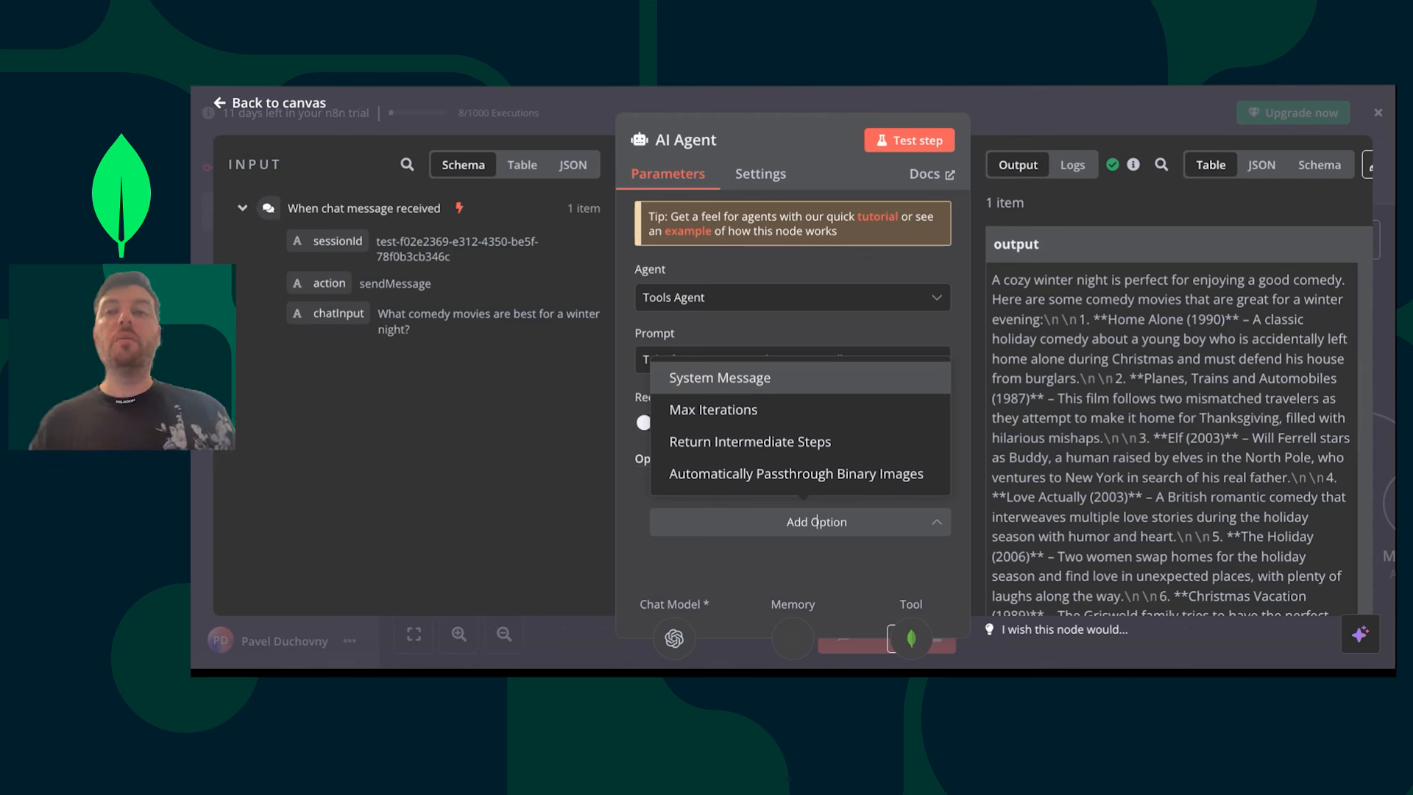
left_click(720, 378)
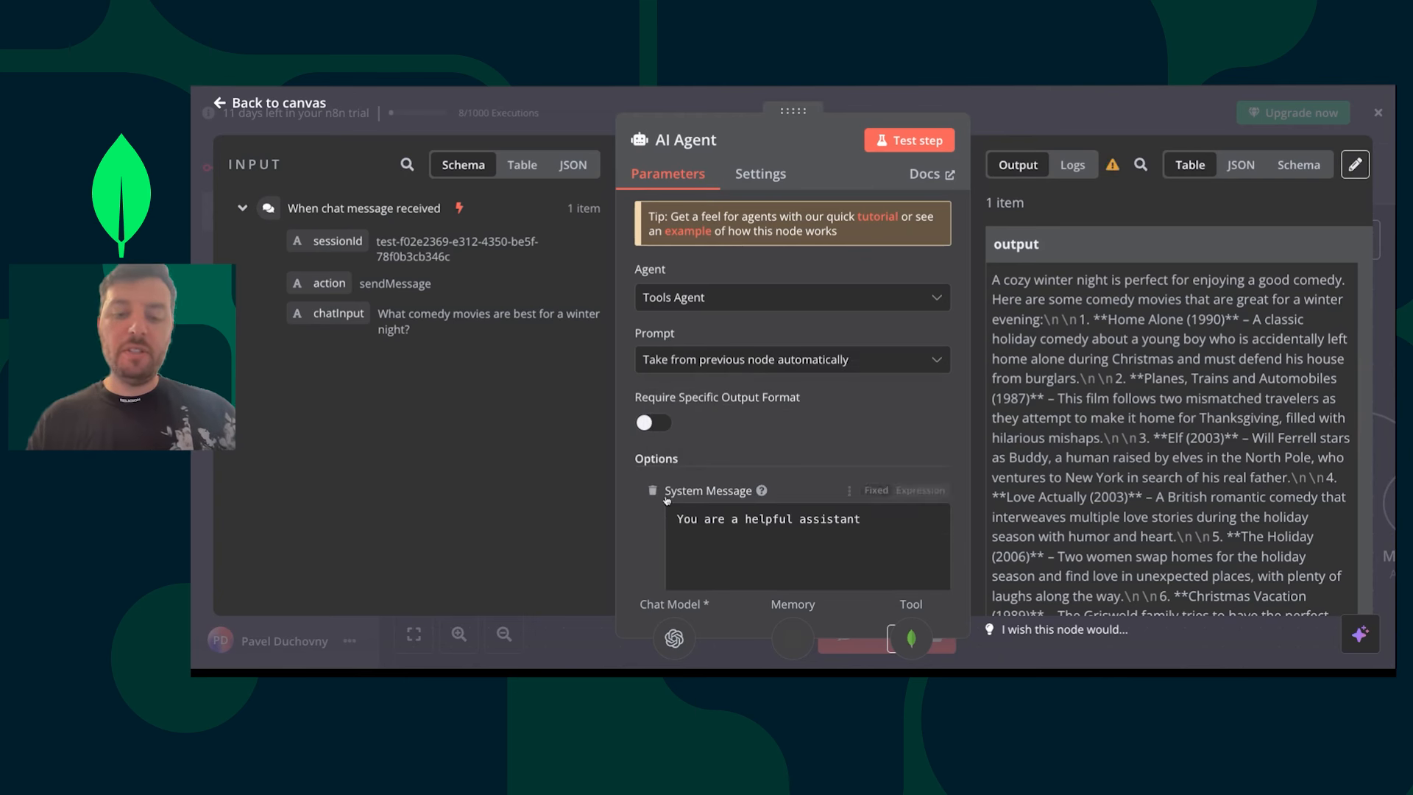
scroll(804, 495, "down", 1)
- Set the system message to "You are a helpful assistant built to provide movie details from the database. Use the "MongoDBAggregate" tool to query your data."
left_click(894, 466)
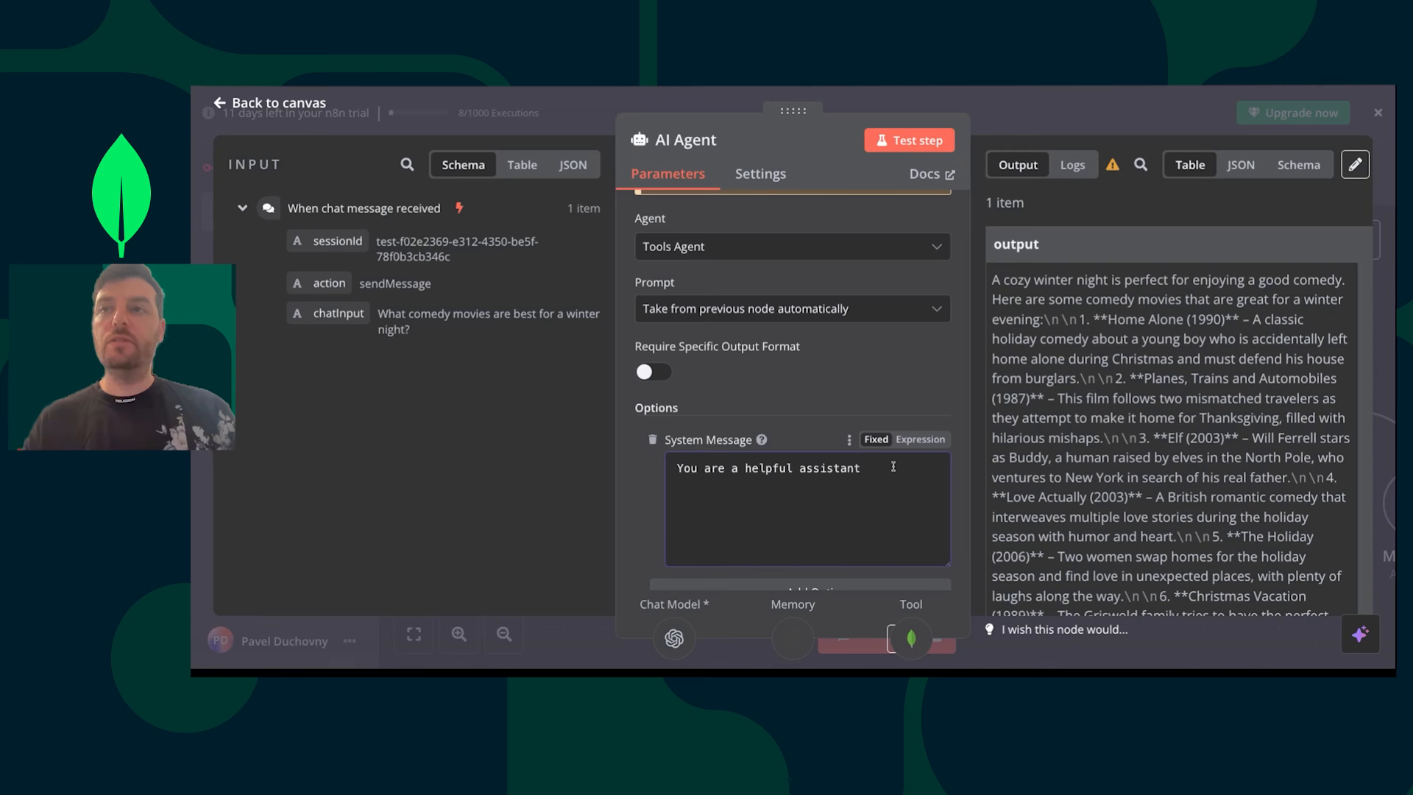
type("built to pr")
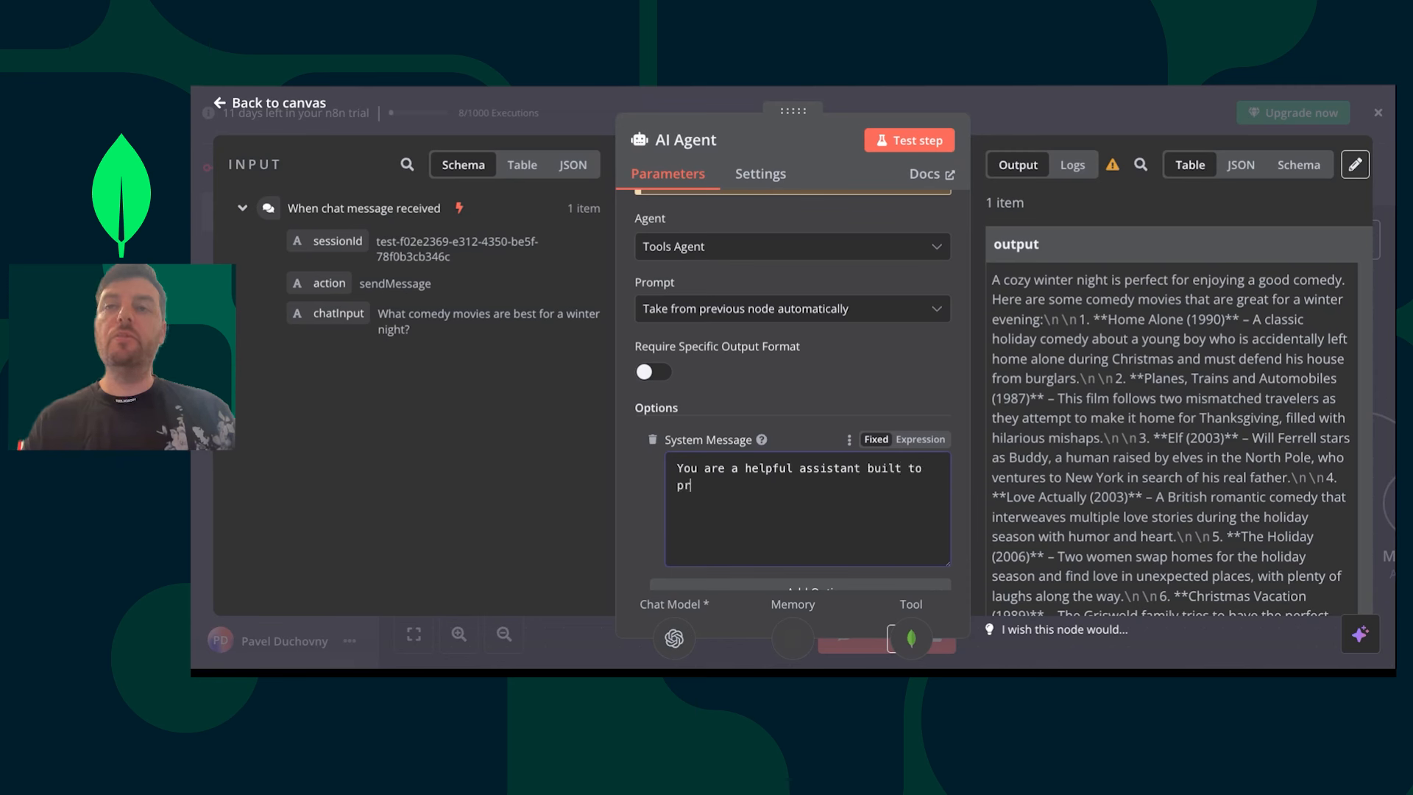
type("ovide movie detai")
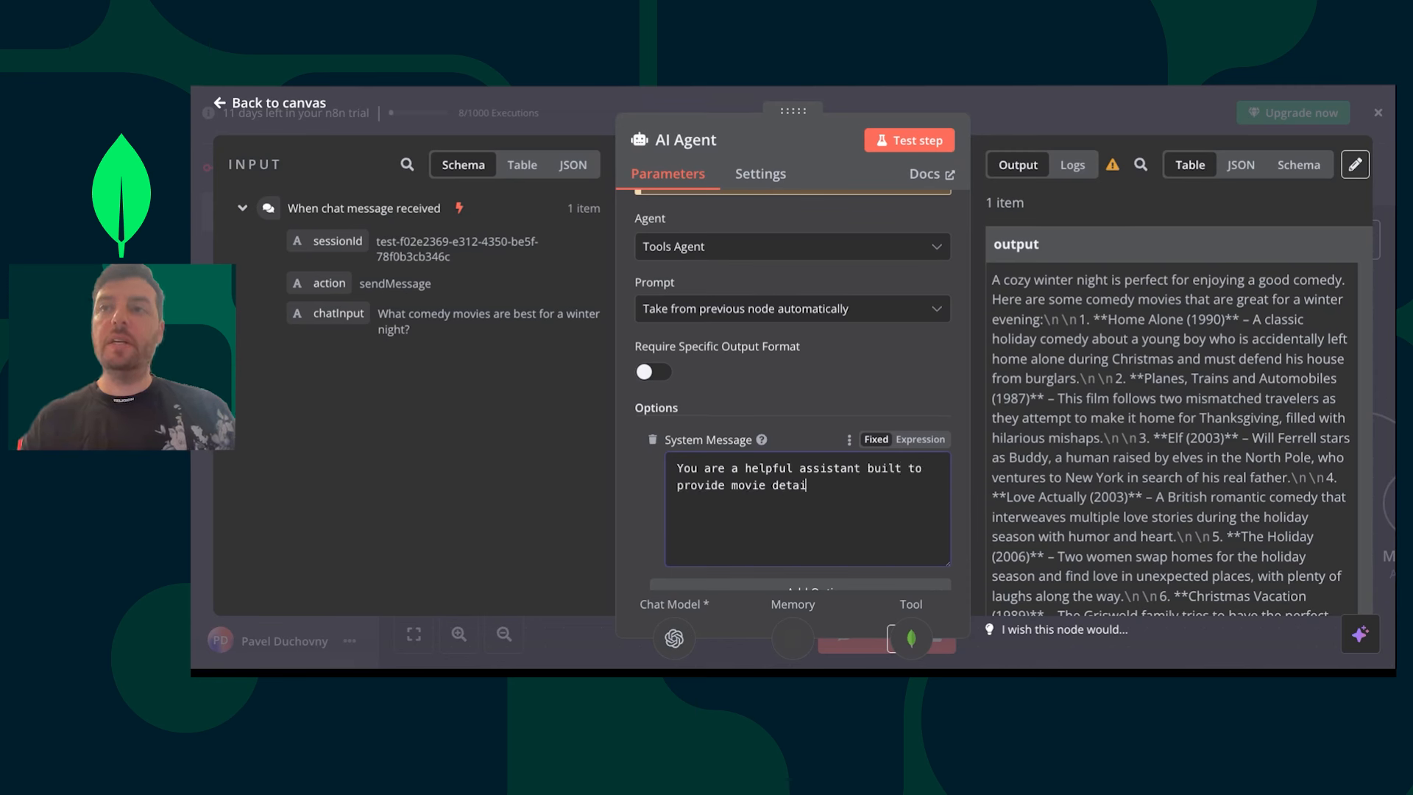
type("ls from the database. Use the Moog")
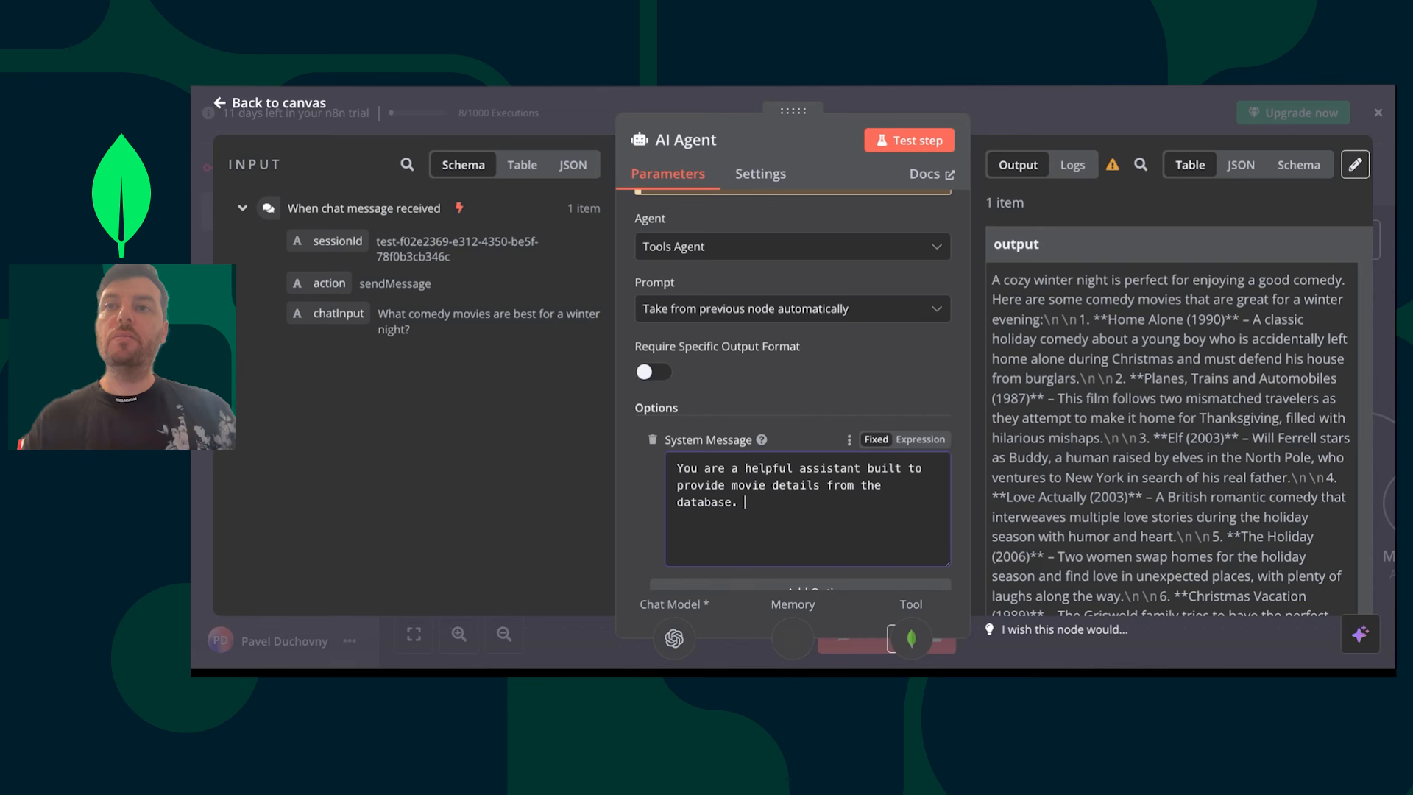
key("BackSpace")
key("BackSpace")
type("ngoDB A")
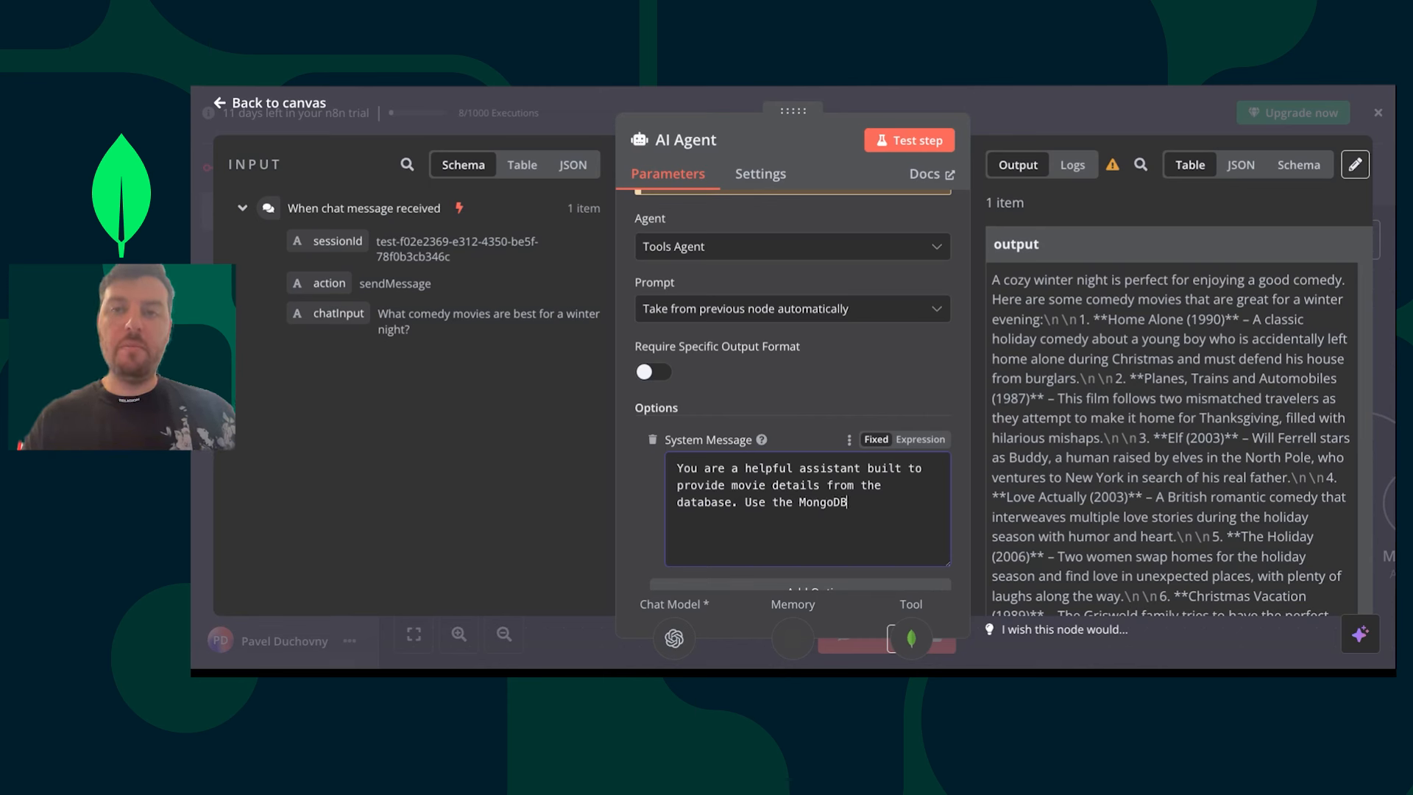
key("BackSpace")
key("BackSpace")
key("BackSpace")
key("BackSpace")
key("BackSpace")
key("BackSpace")
key("BackSpace")
type("\"MongoDB ")
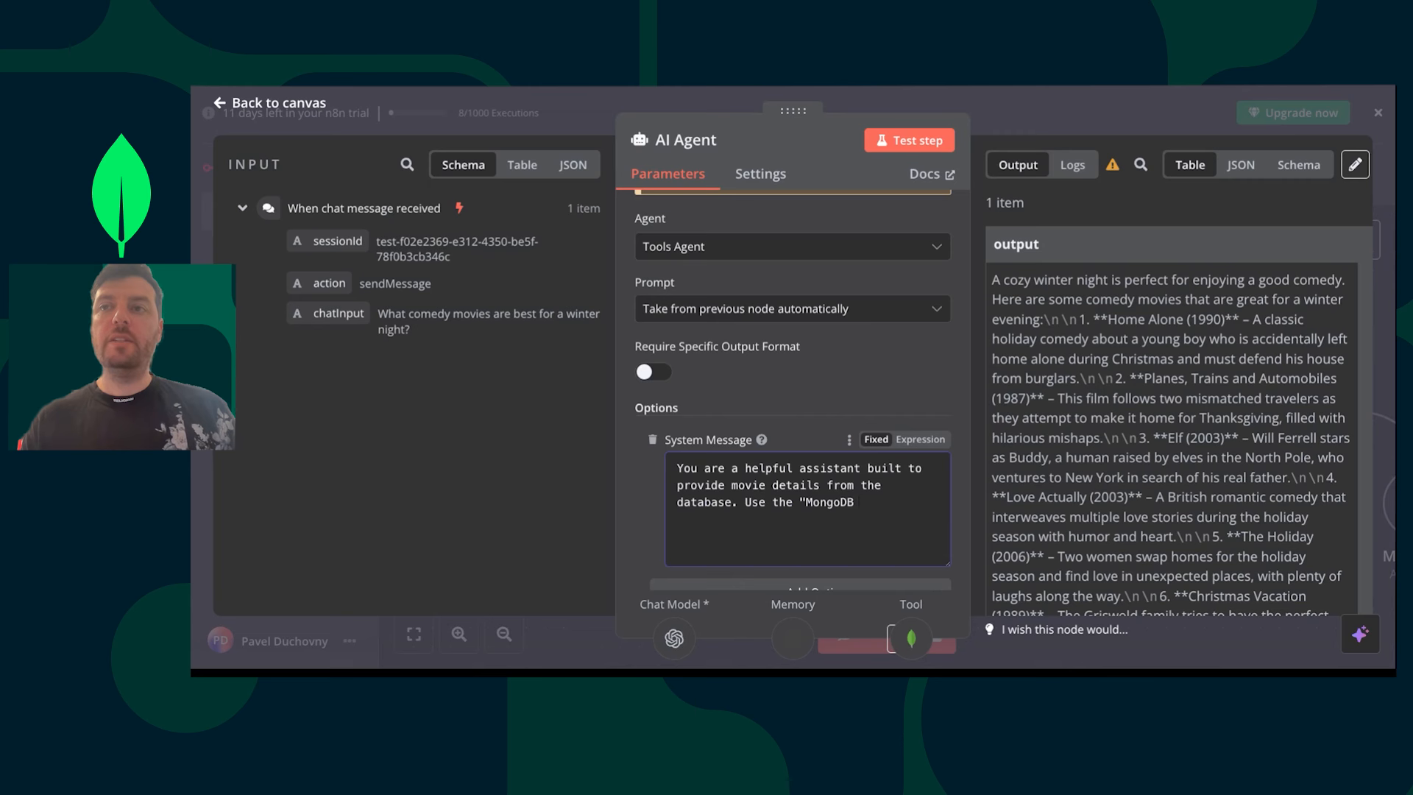
type("Aggregate\" too")
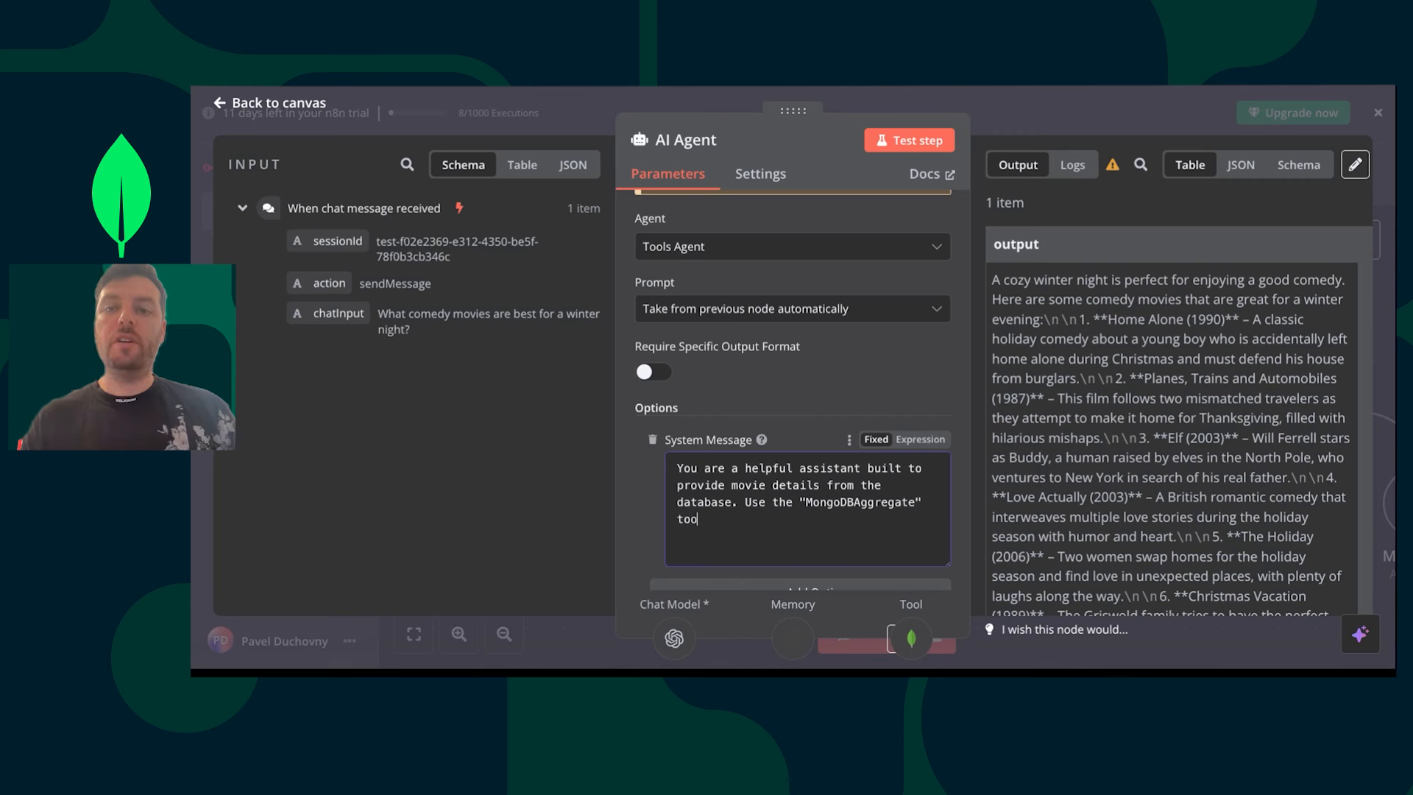
type("l to query you")
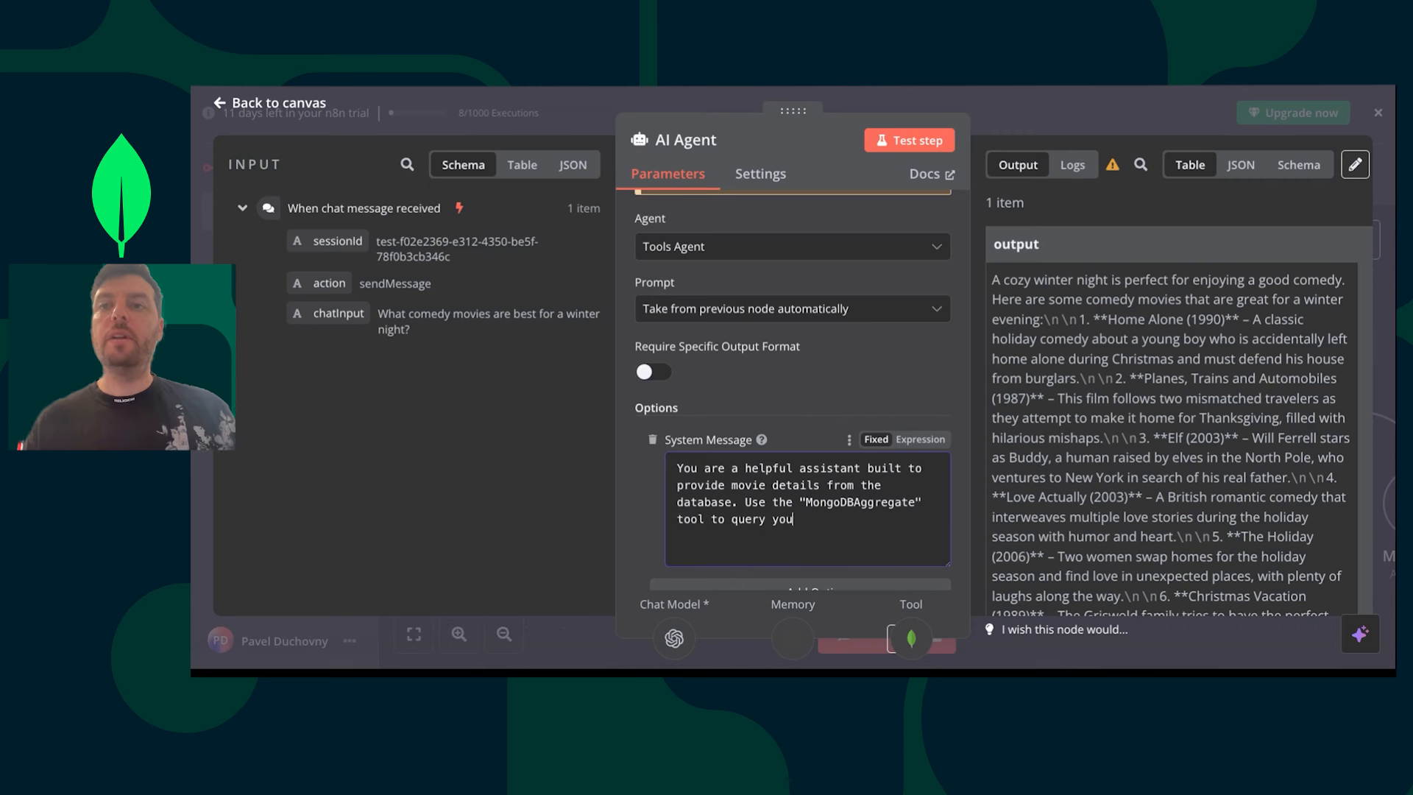
type("r data.")
scroll(898, 532, "down", 1)
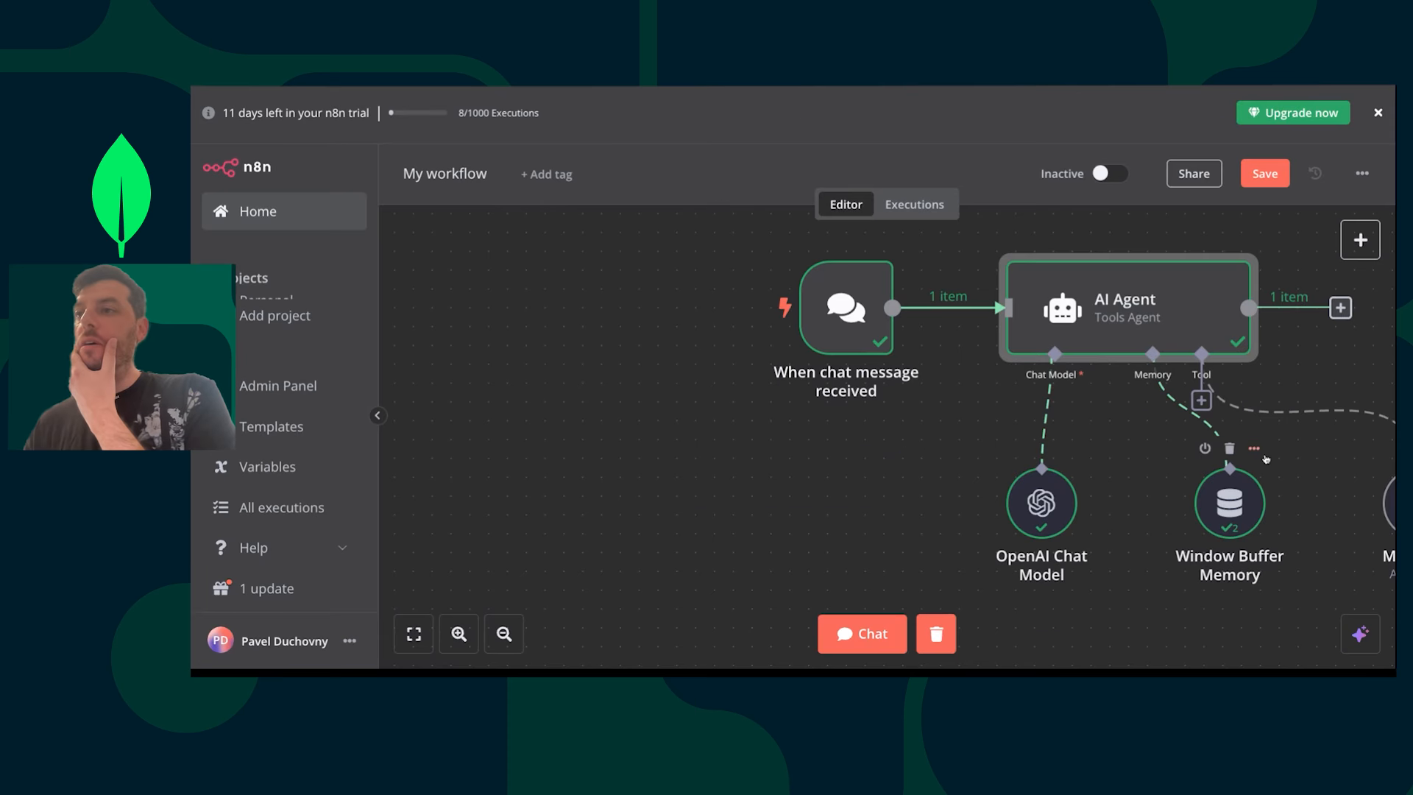
- Rename the MongoDB tool node to MongoDBAggregate so that it matches the name in the agent's system message
left_click(1216, 571)
scroll(1216, 571, "right", 3)
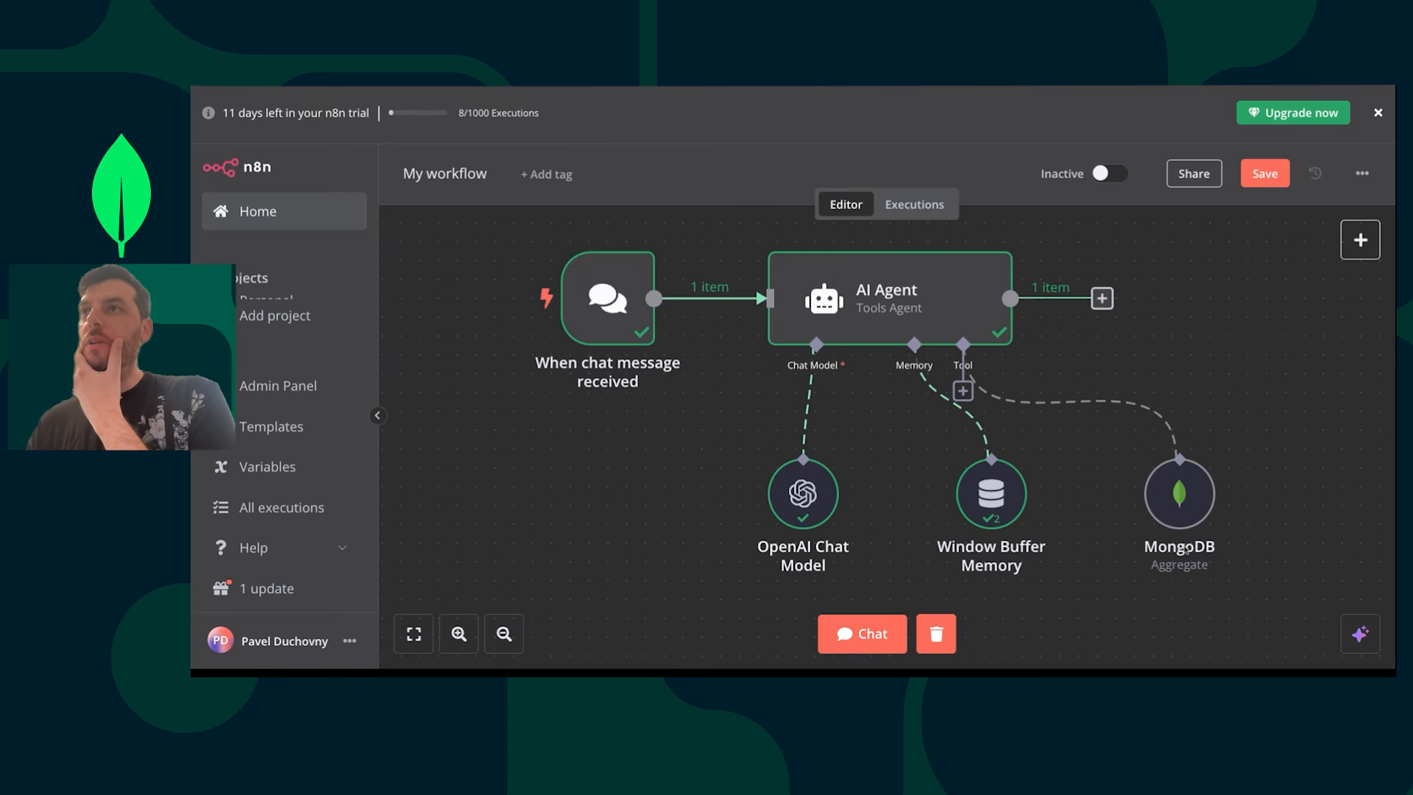
double_click(1180, 508)
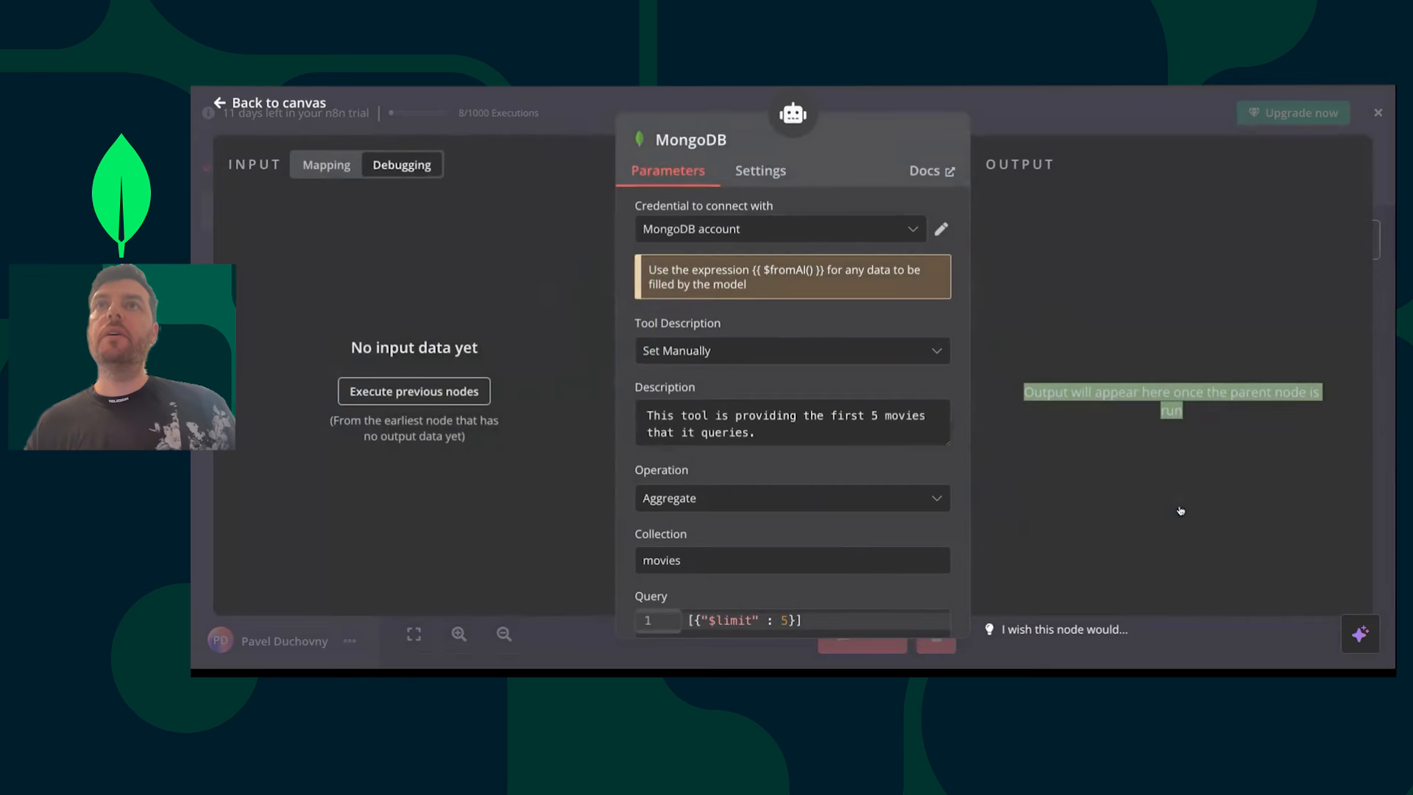
left_click(717, 139)
left_click_drag(779, 131, 840, 138)
key("shift+Left")
key("shift+Left")
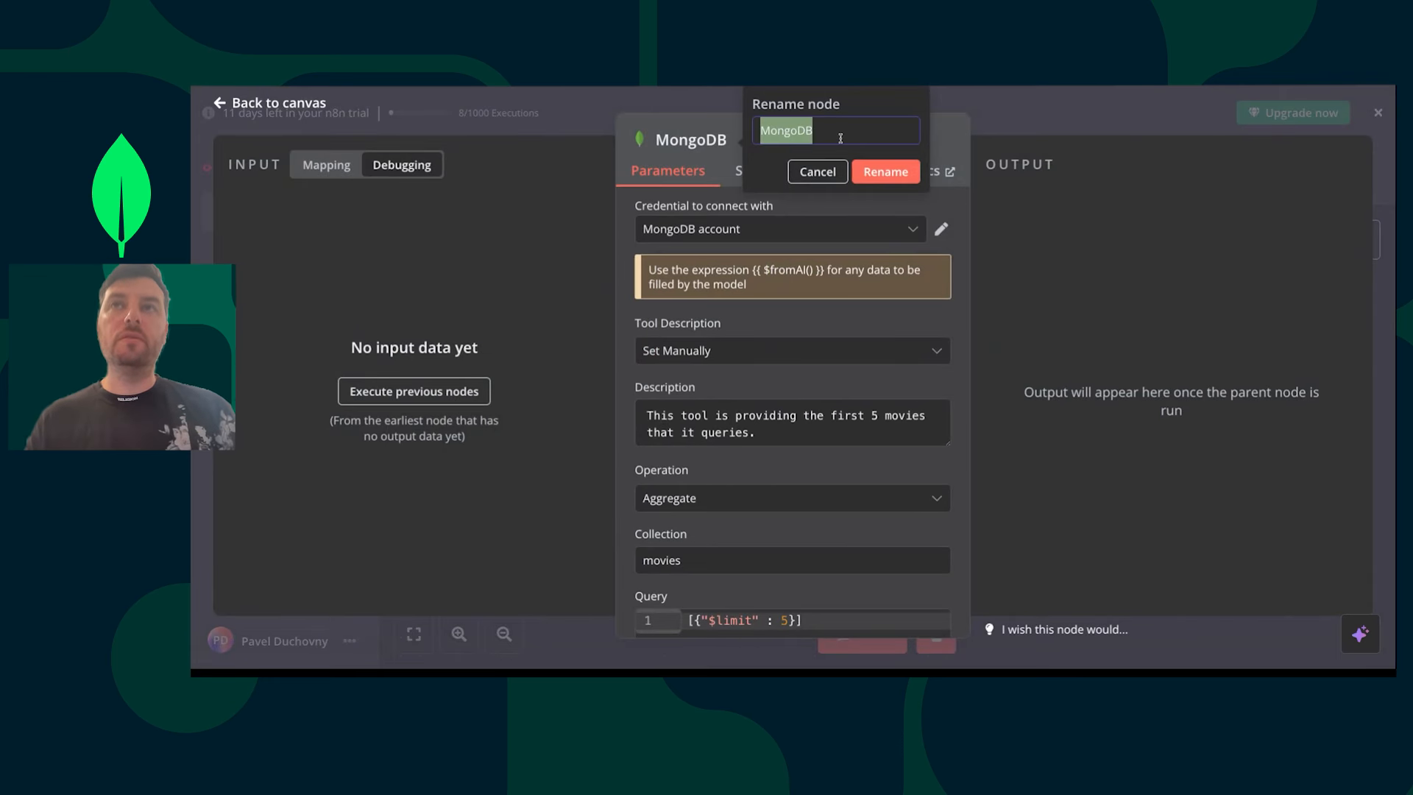
type("Monog")
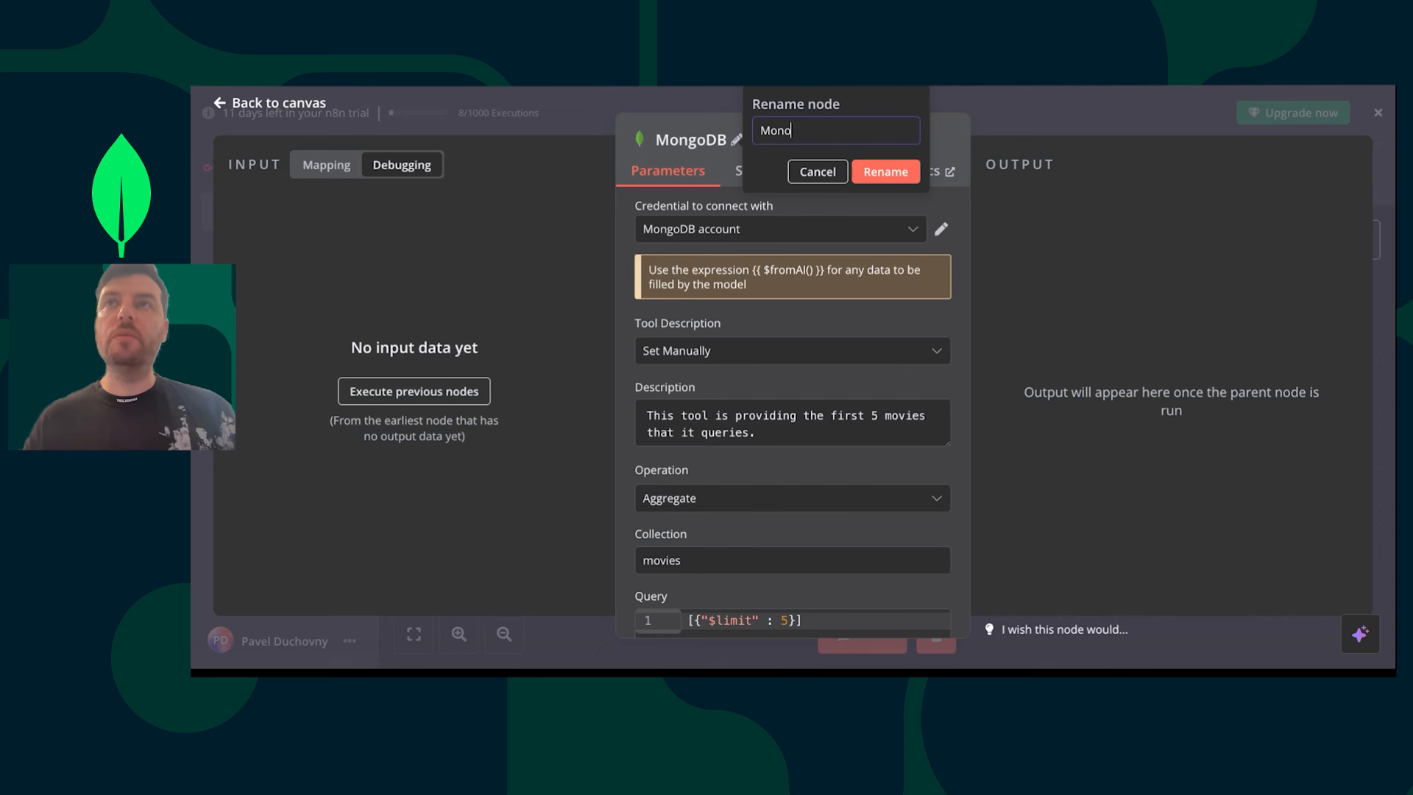
key("BackSpace")
type("goDB")
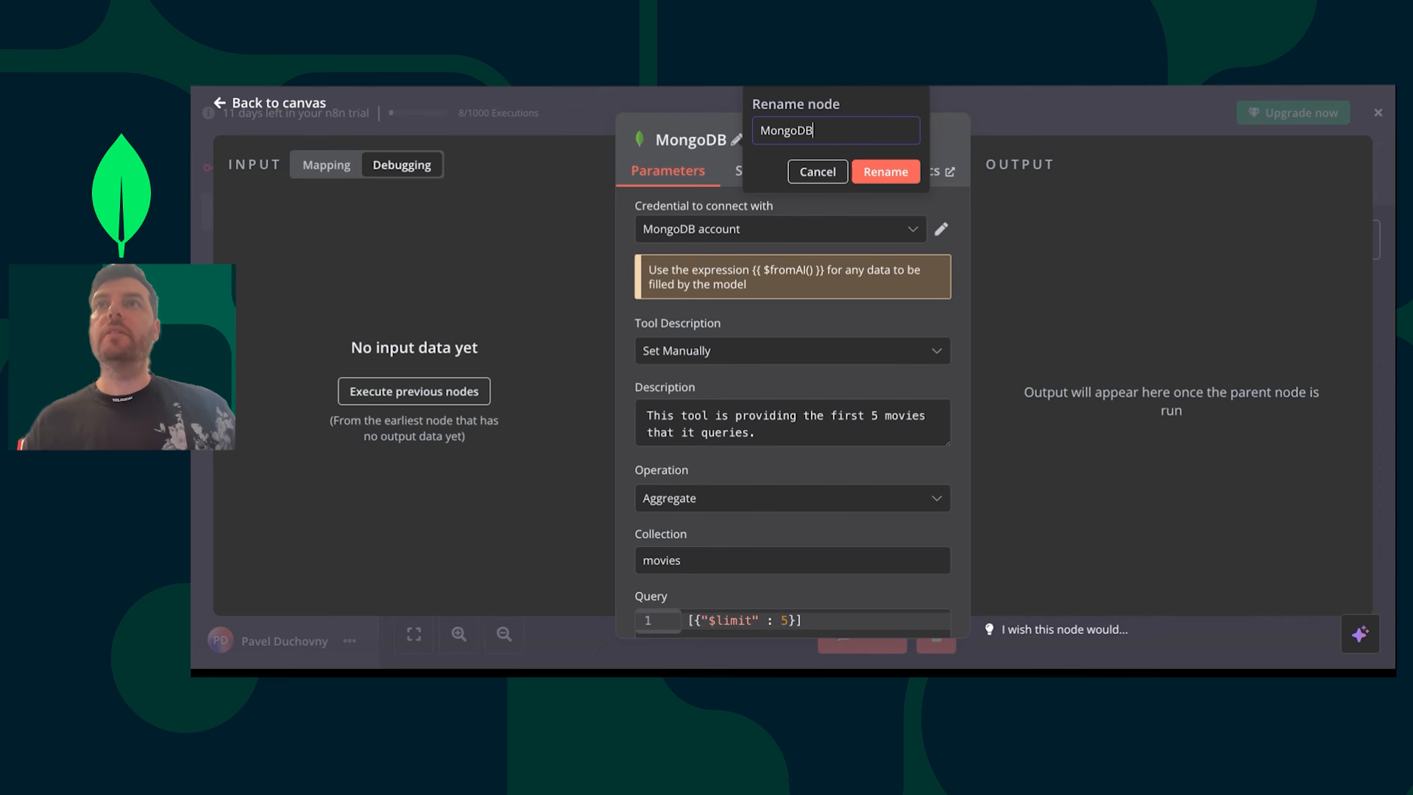
type("Aggregate")
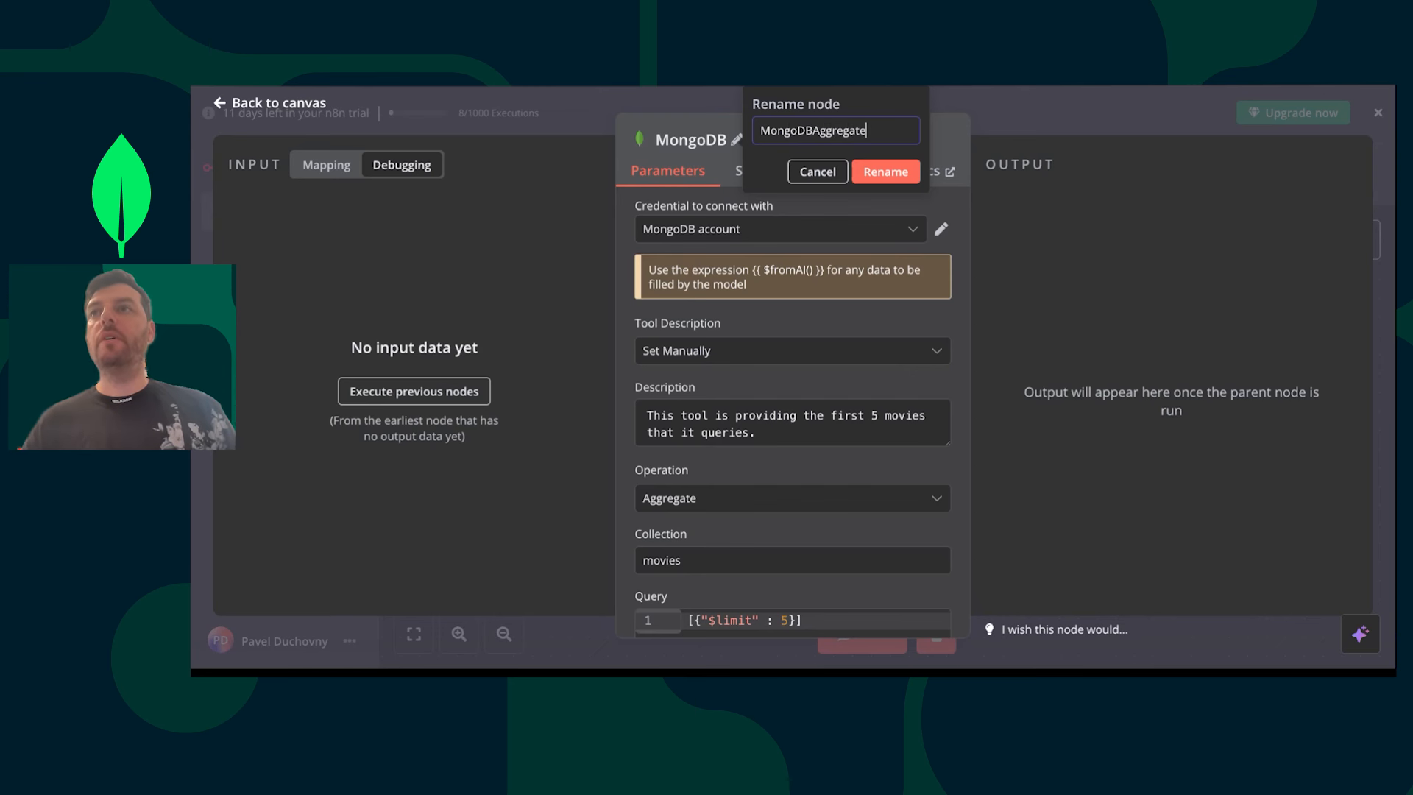
left_click(882, 173)
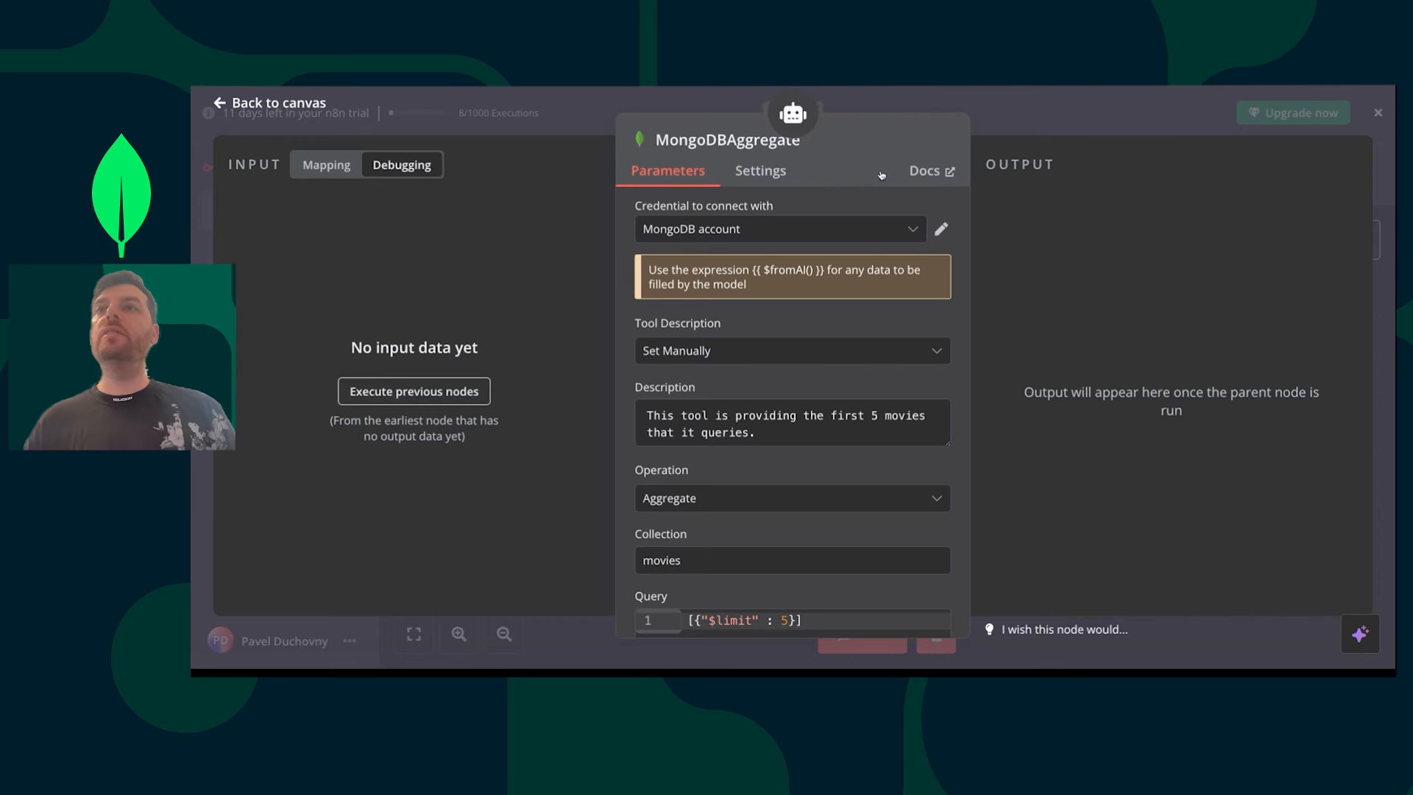
key("Escape")
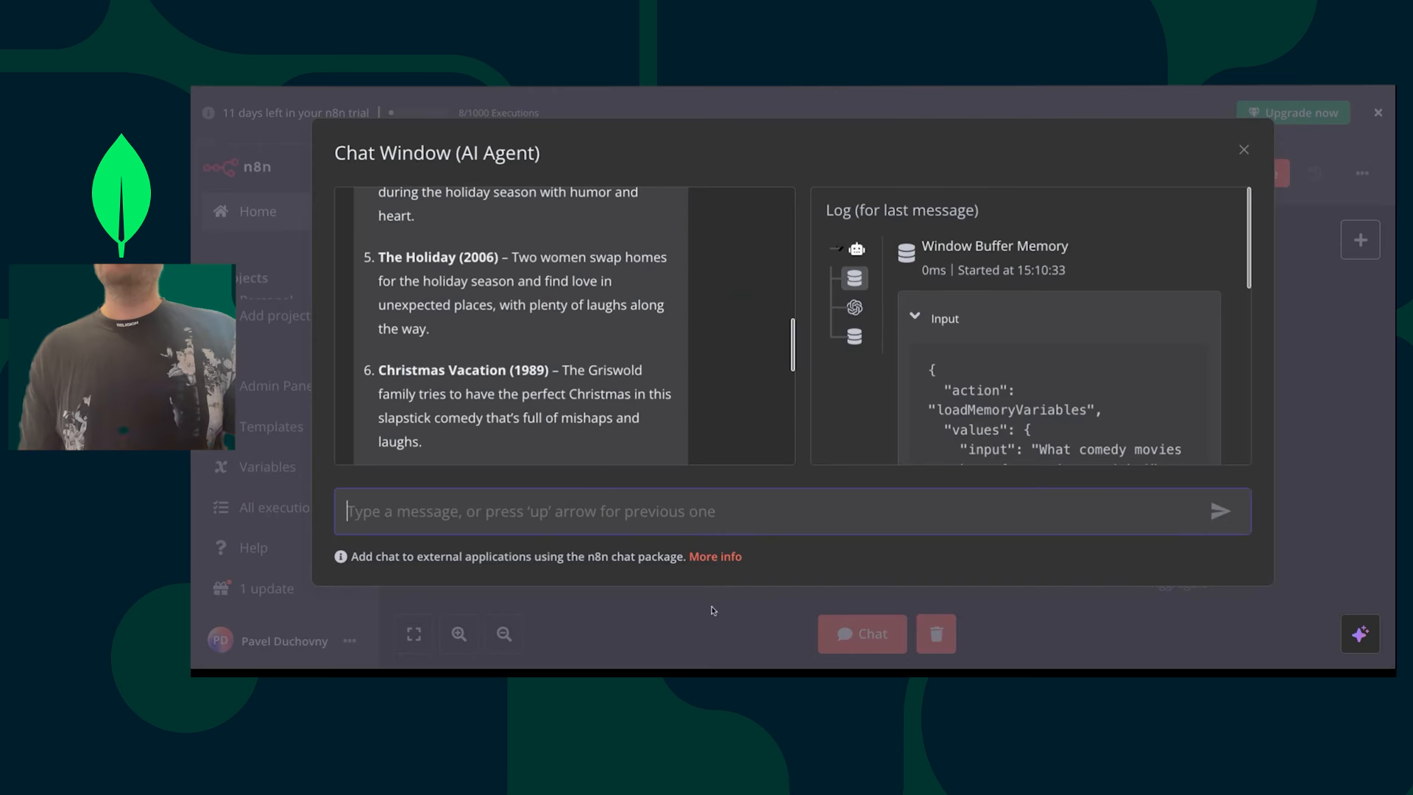
- Close the chat window, then save the workflow and dismiss the recommendation survey
left_click(1006, 590)
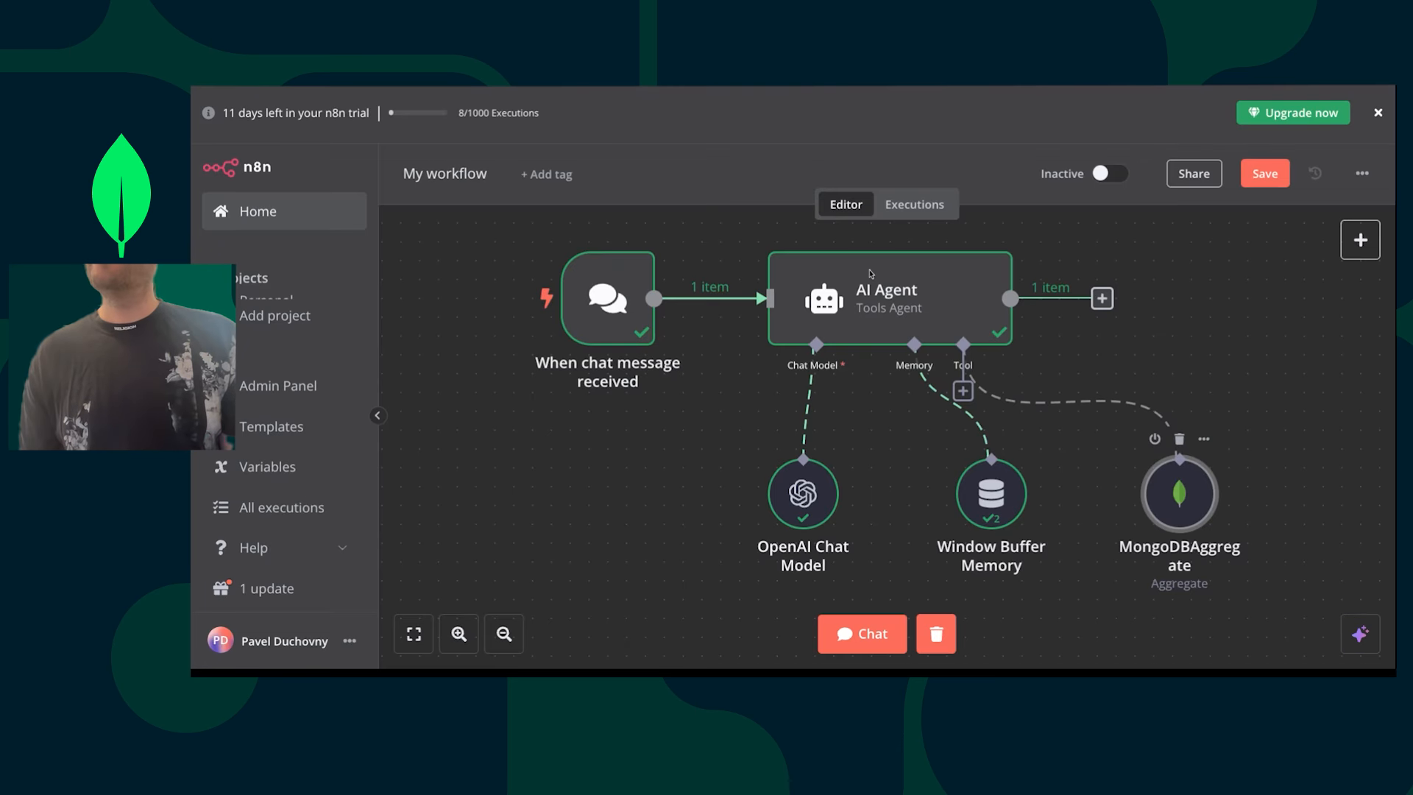
left_click(1265, 173)
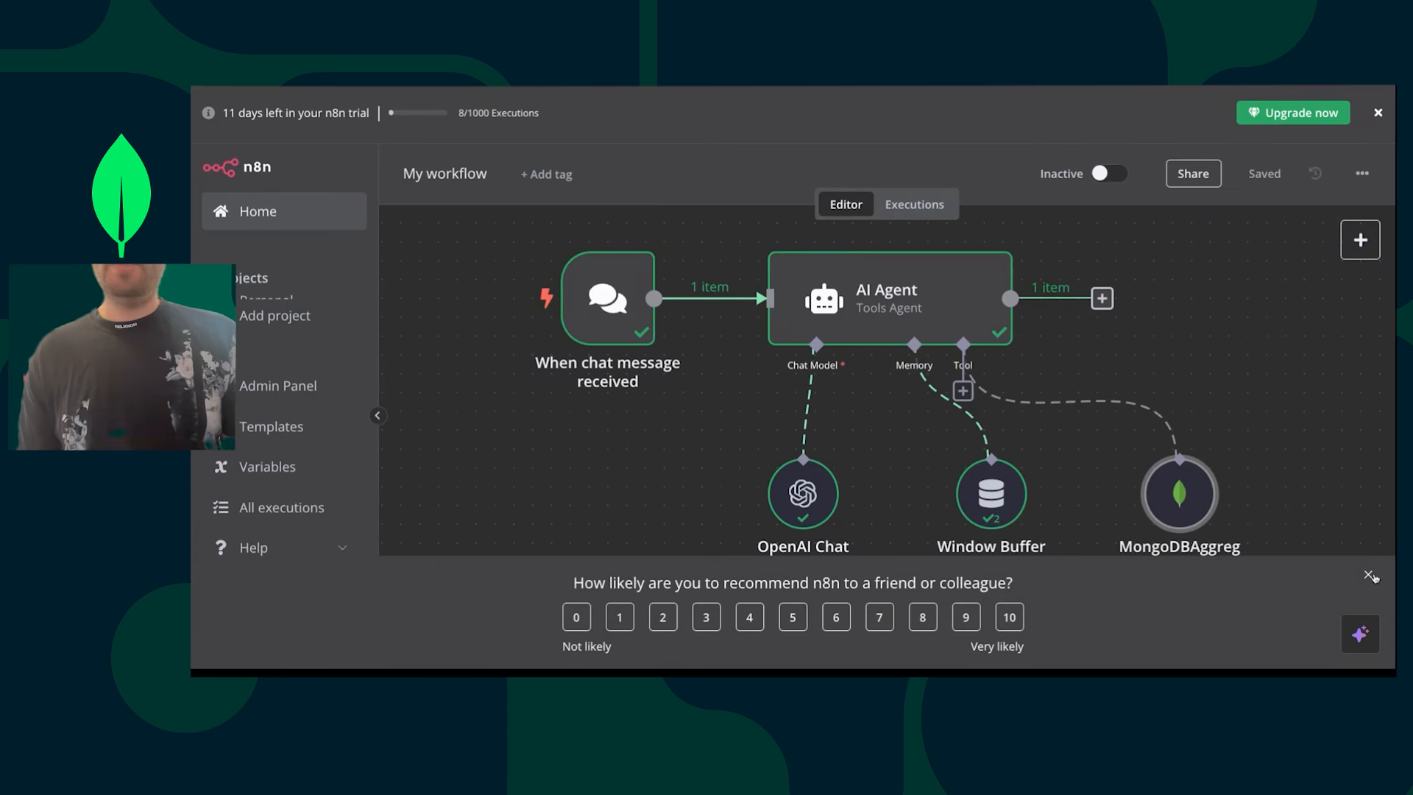
left_click(1370, 576)
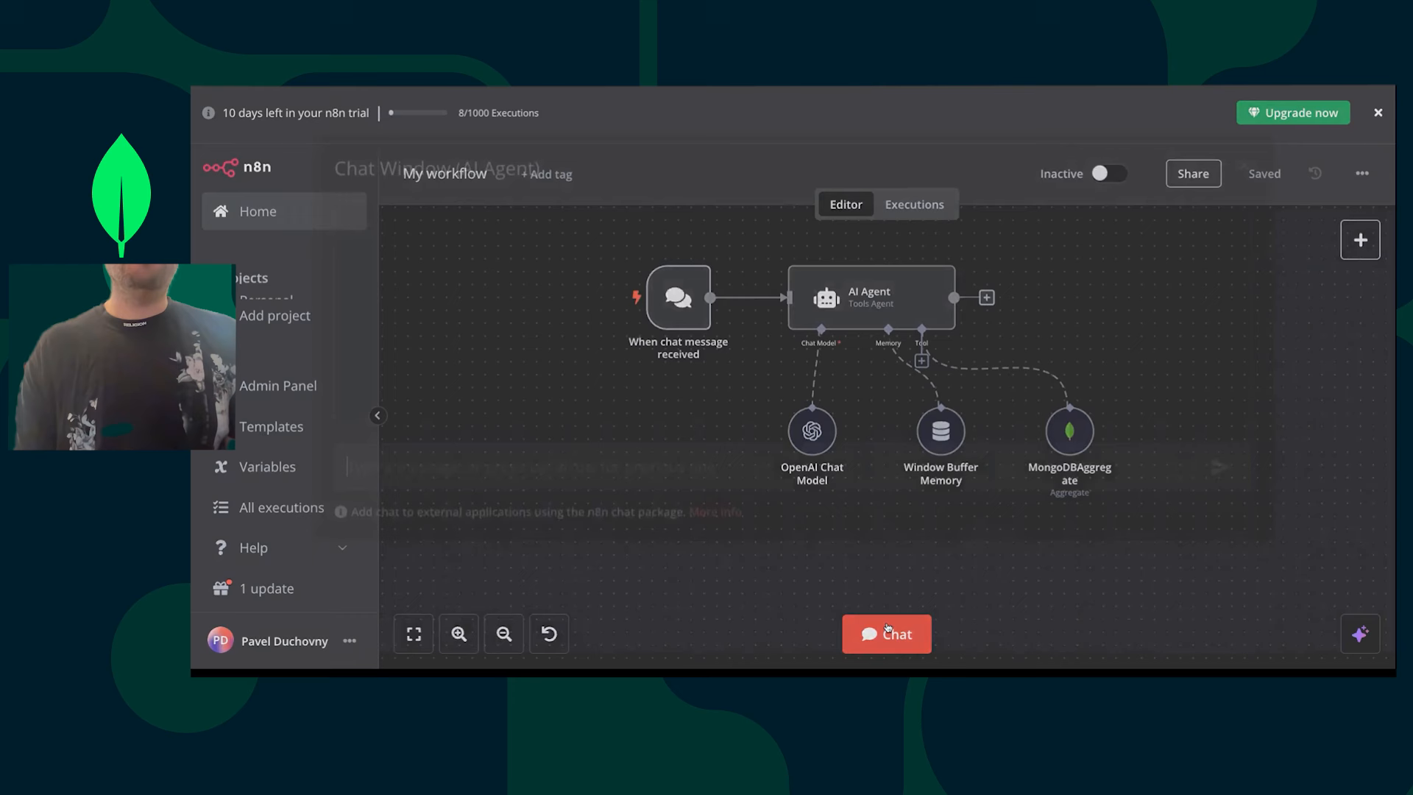
- Test the agent by sending the chat message "Hello, what movies can you recommend?" and return to the canvas to check the executed nodes
type("Hell")
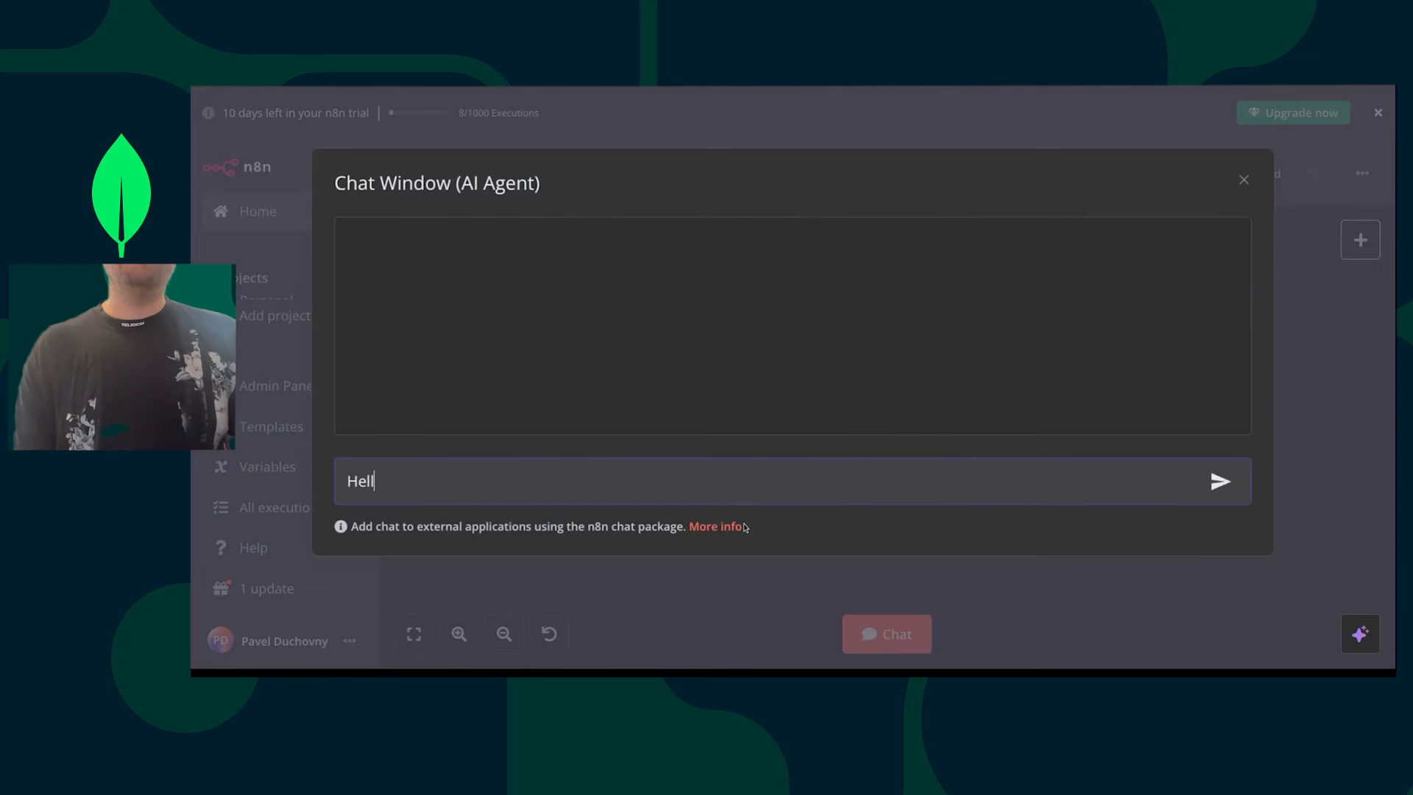
type("o, w")
key("BackSpace")
type(", what movie")
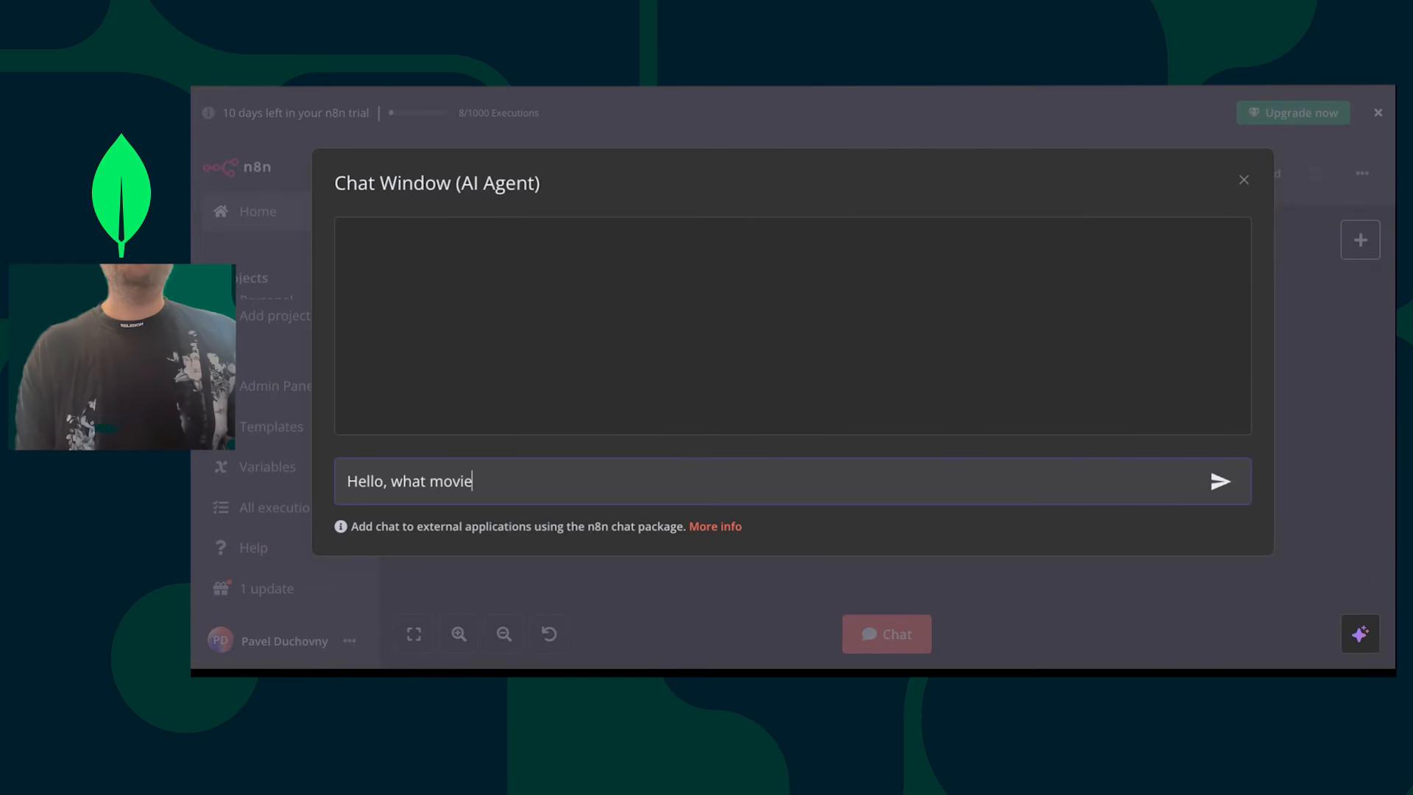
type("s can you recommend?")
key("Return")
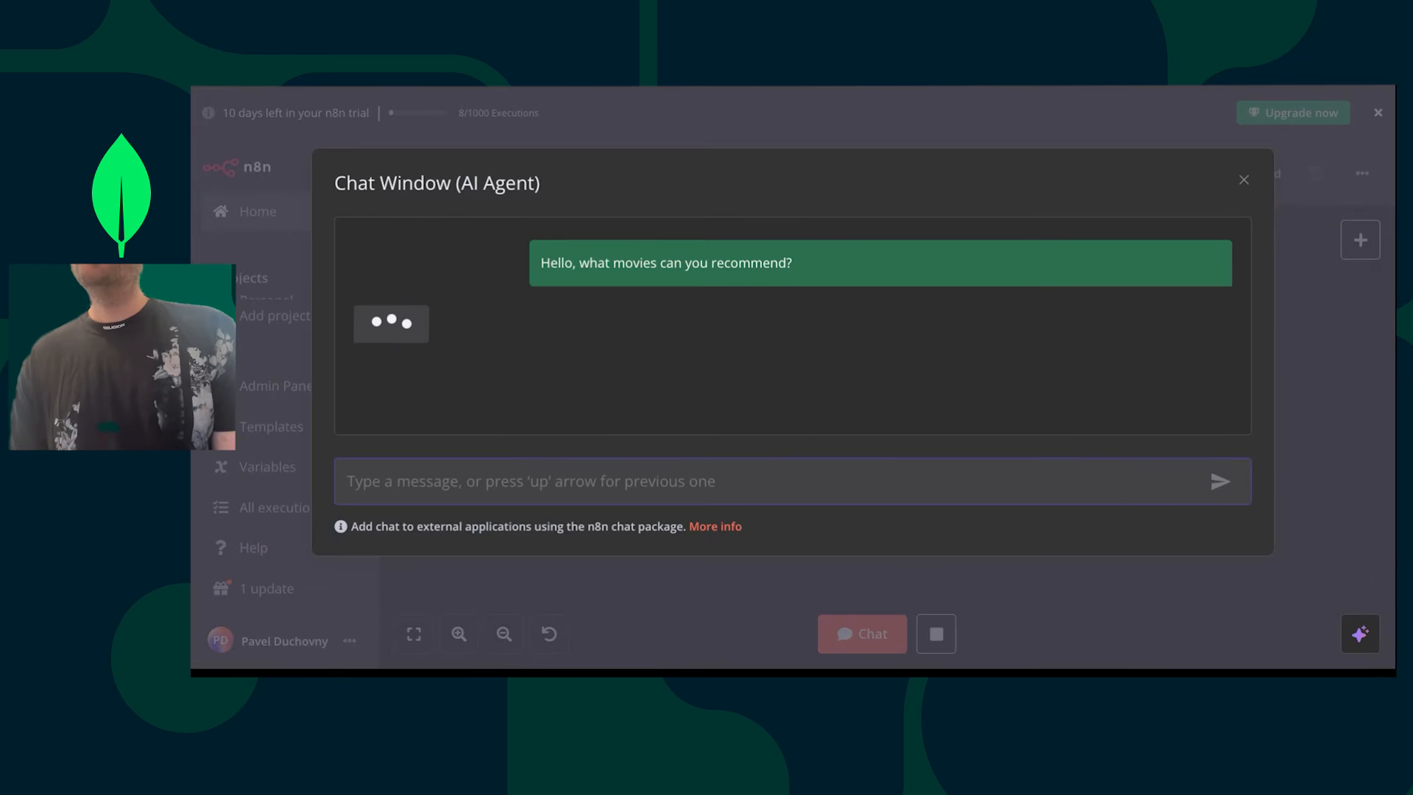
left_click(849, 572)
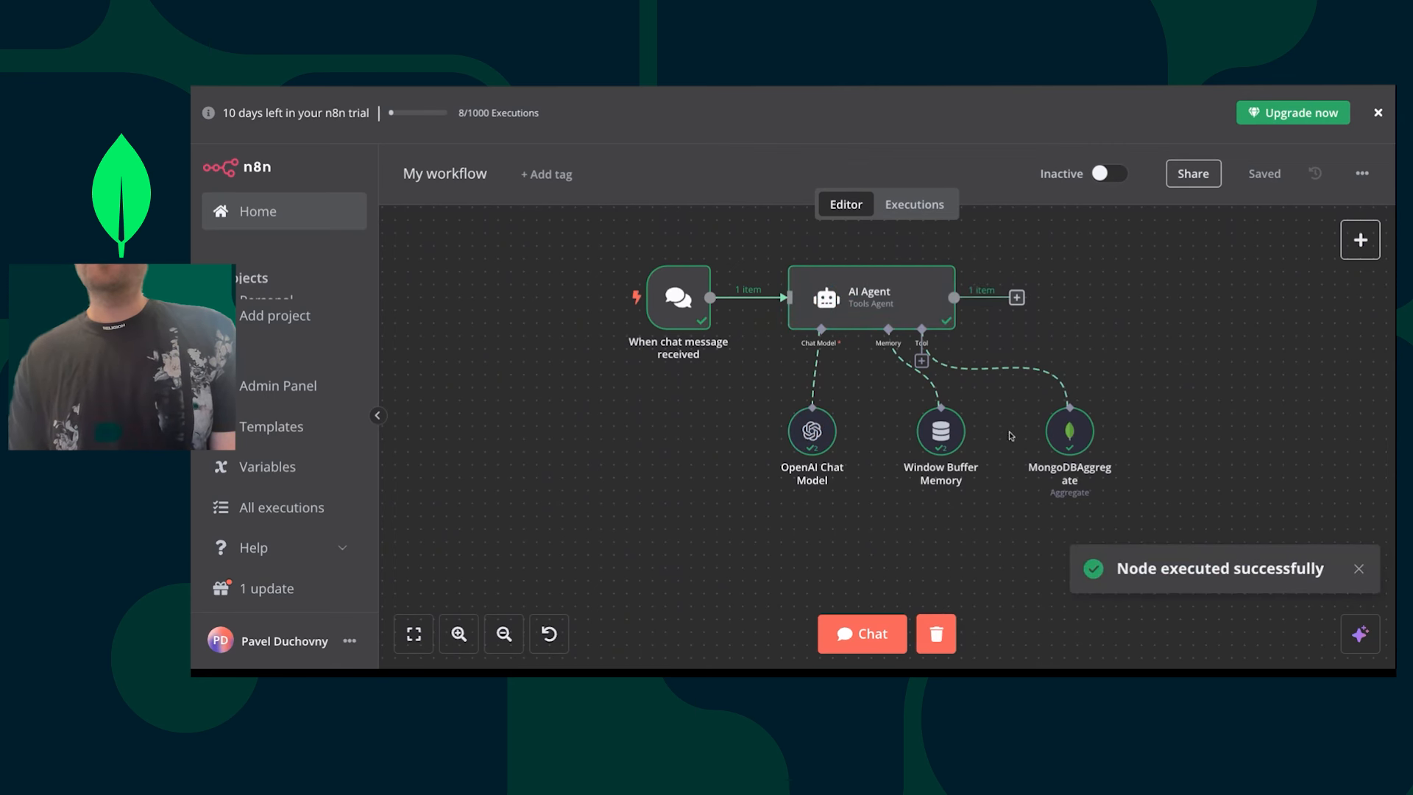
- Reopen the chat to view the start of the agent's reply and inspect the MongoDBAggregate log entry's input and output
left_click(904, 622)
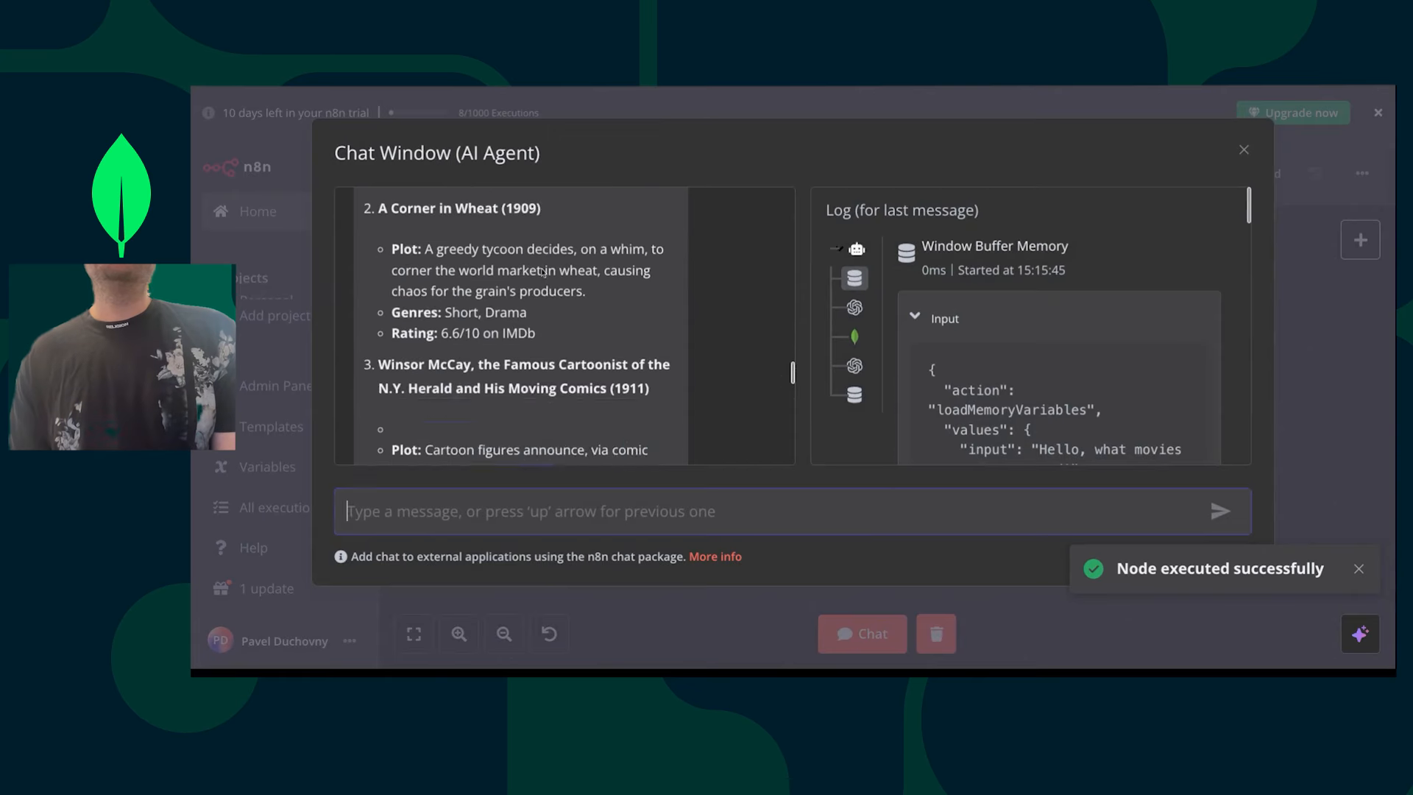
scroll(543, 273, "up", 10)
scroll(542, 273, "up", 3)
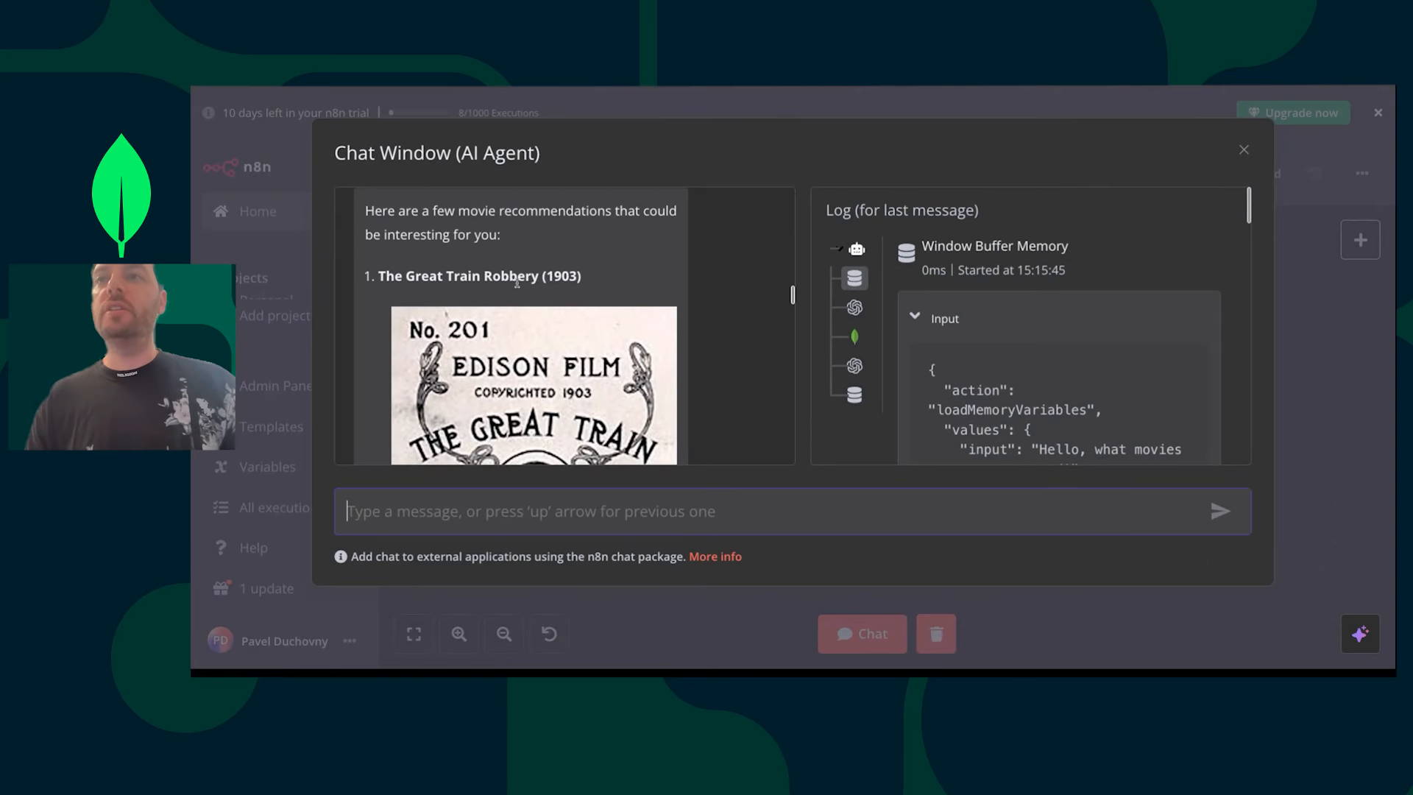
left_click(856, 336)
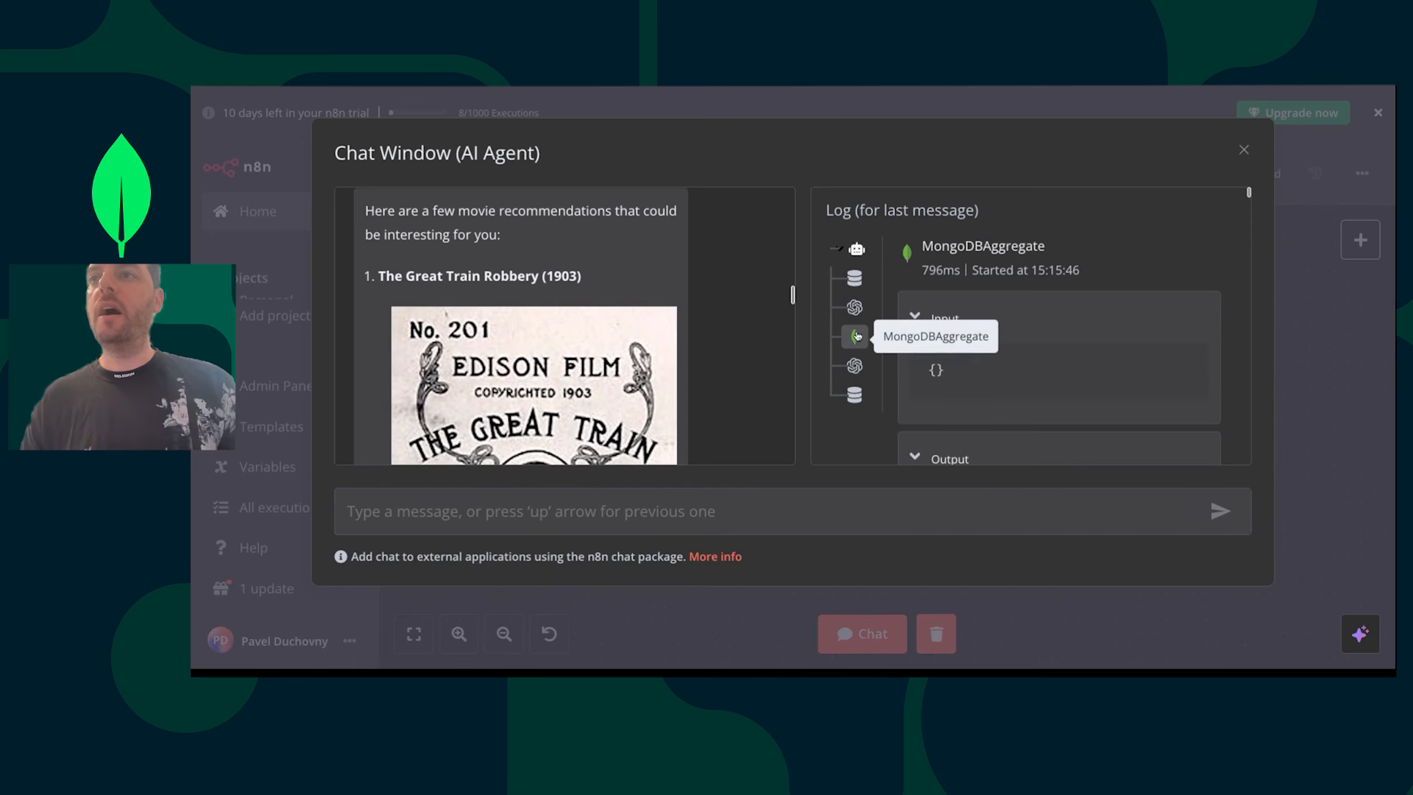
scroll(1060, 323, "down", 6)
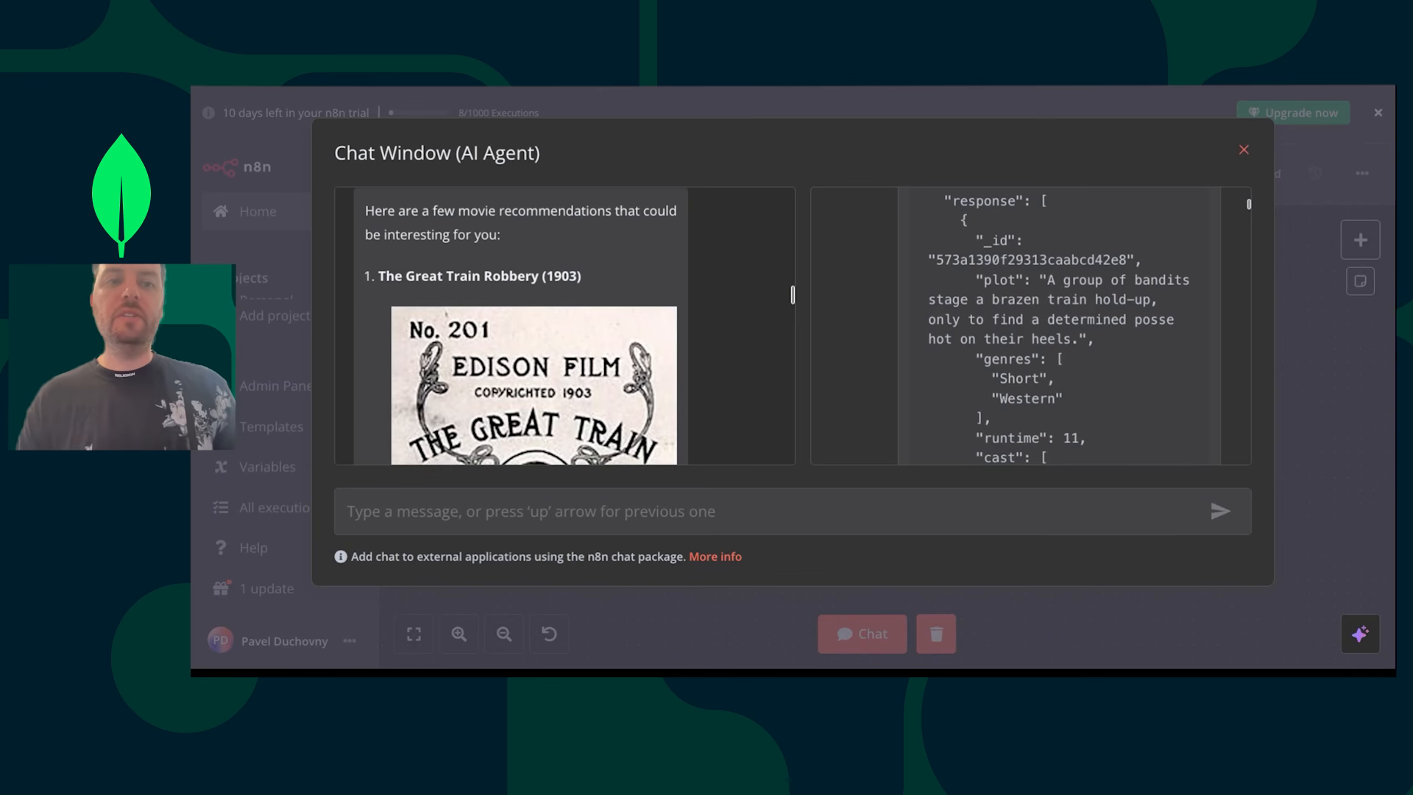
left_click(1244, 150)
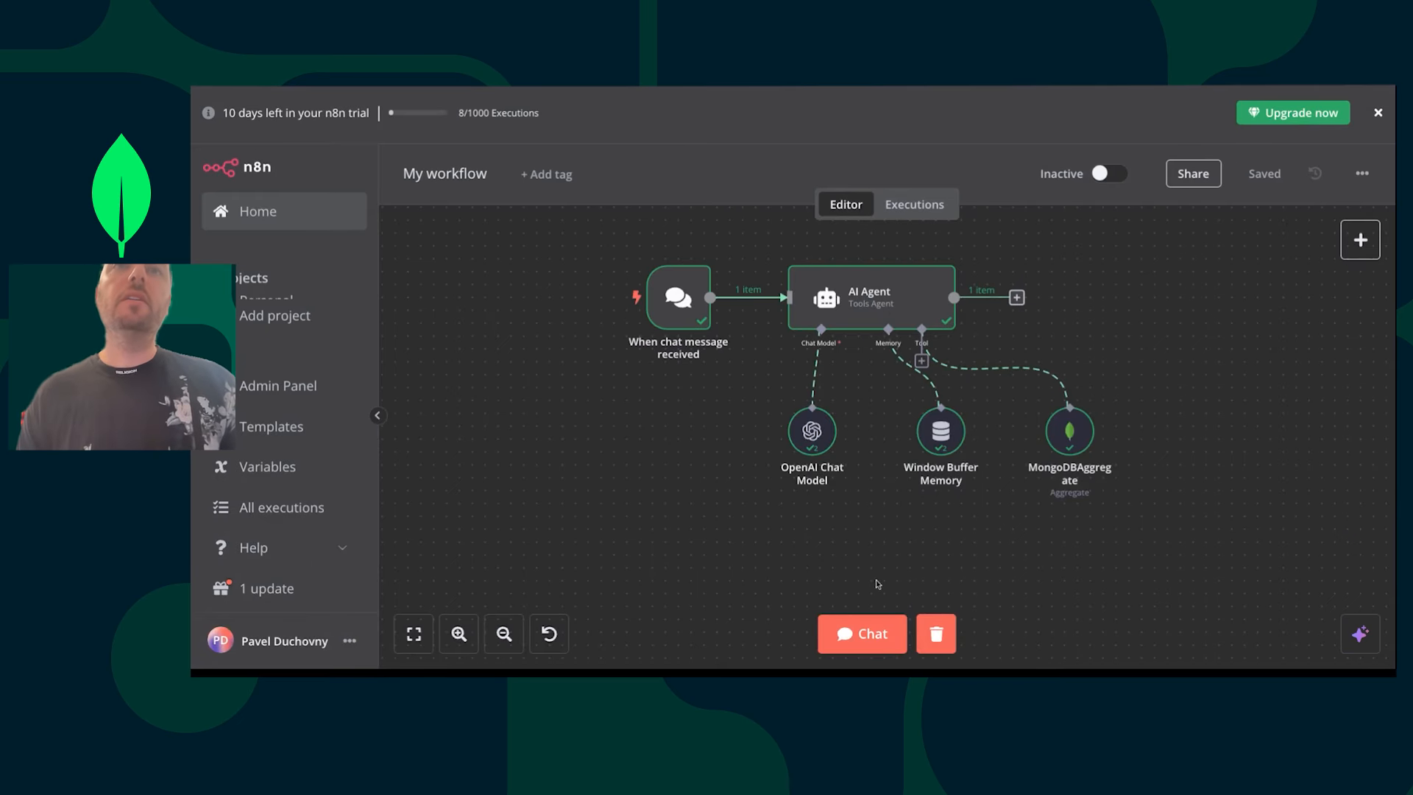
- Read through the agent's movie recommendations in the chat, checking each film's poster, plot, genres and rating
left_click(869, 630)
scroll(648, 336, "down", 2)
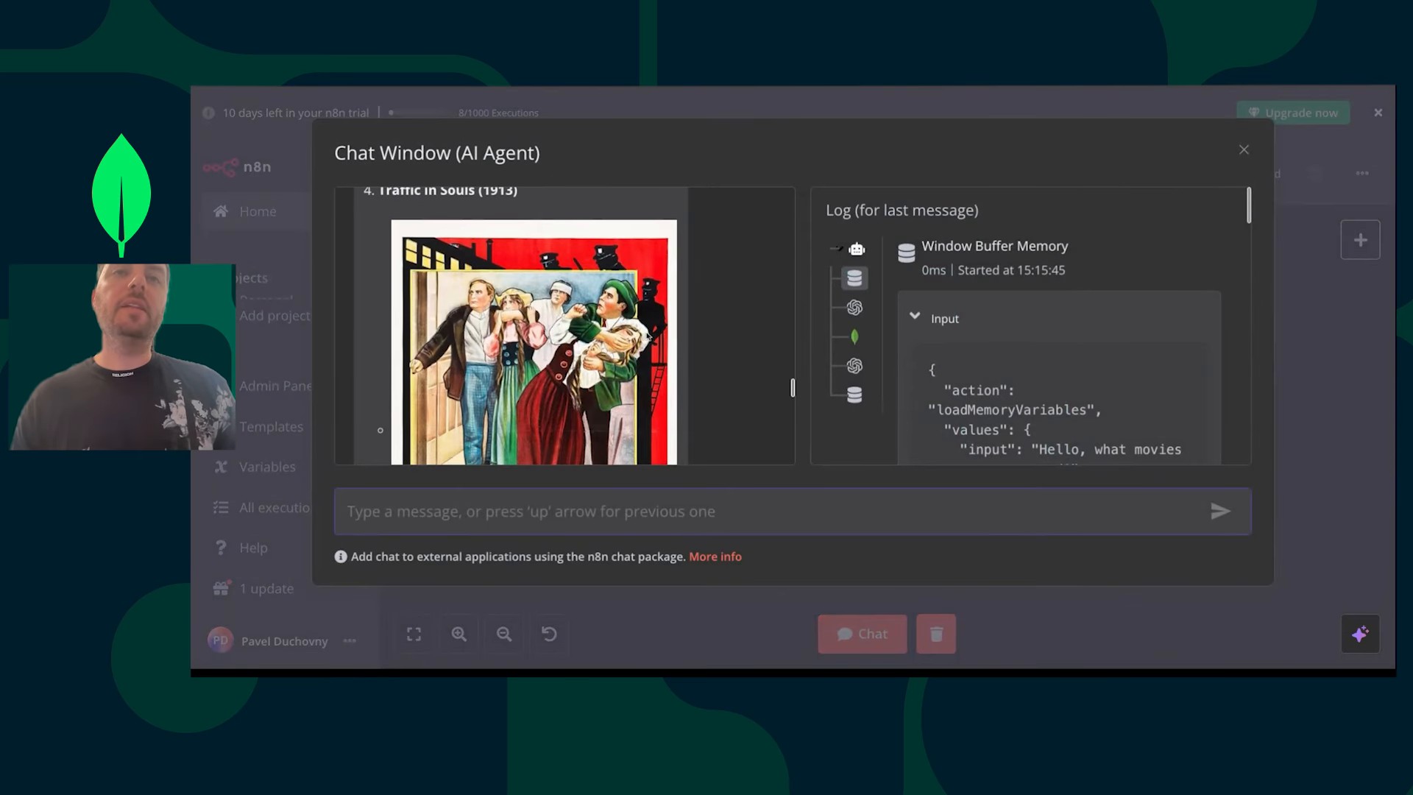
scroll(647, 336, "up", 2)
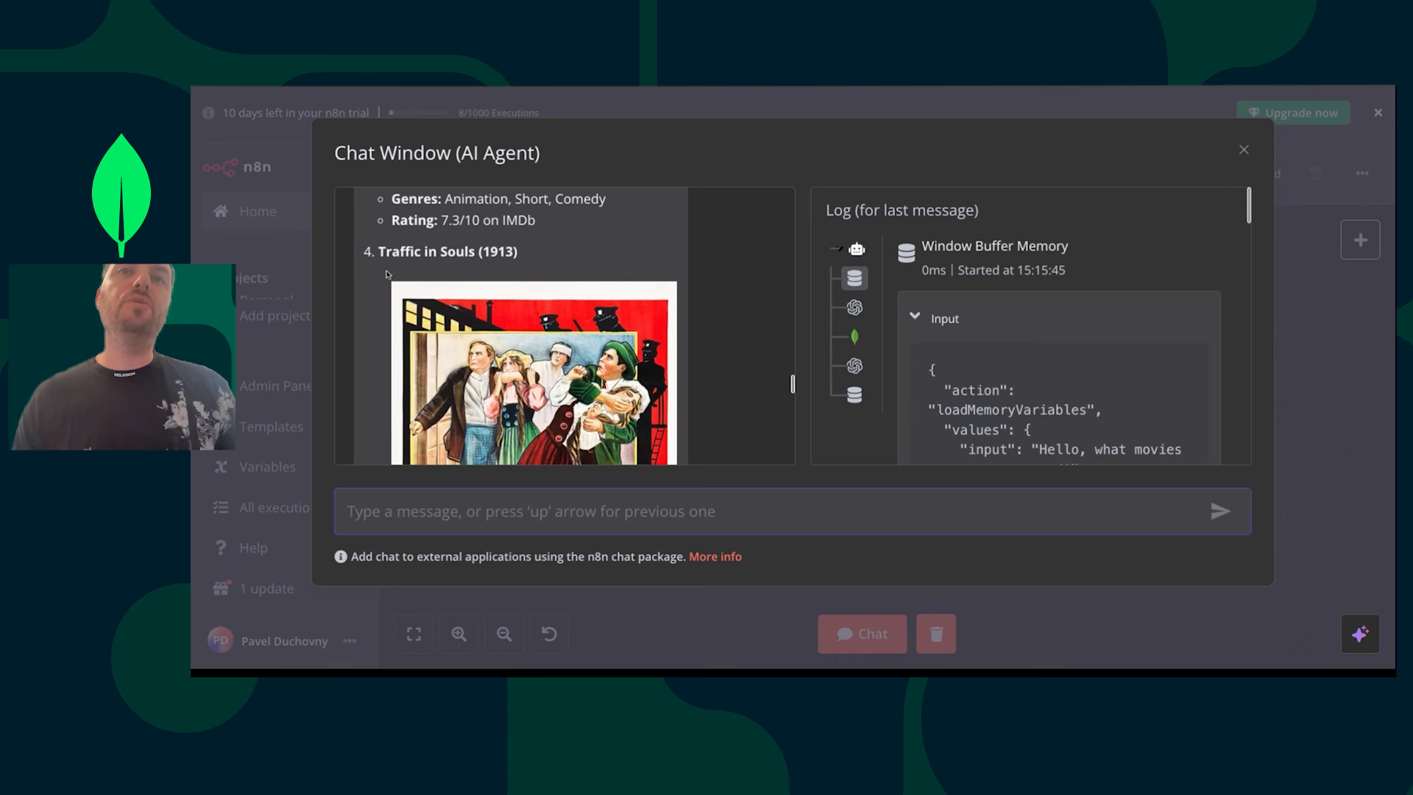
scroll(569, 369, "down", 10)
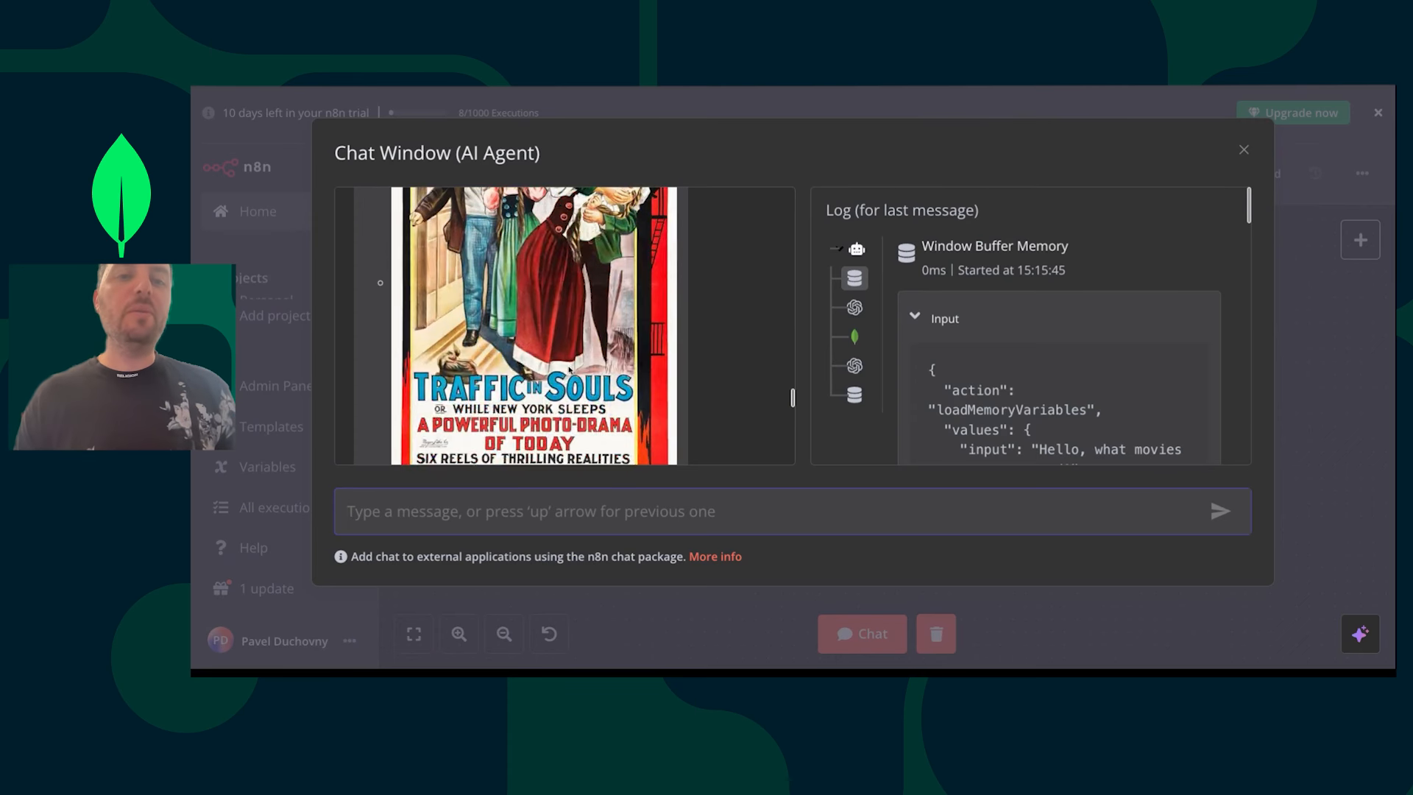
scroll(569, 369, "up", 7)
scroll(569, 369, "up", 2)
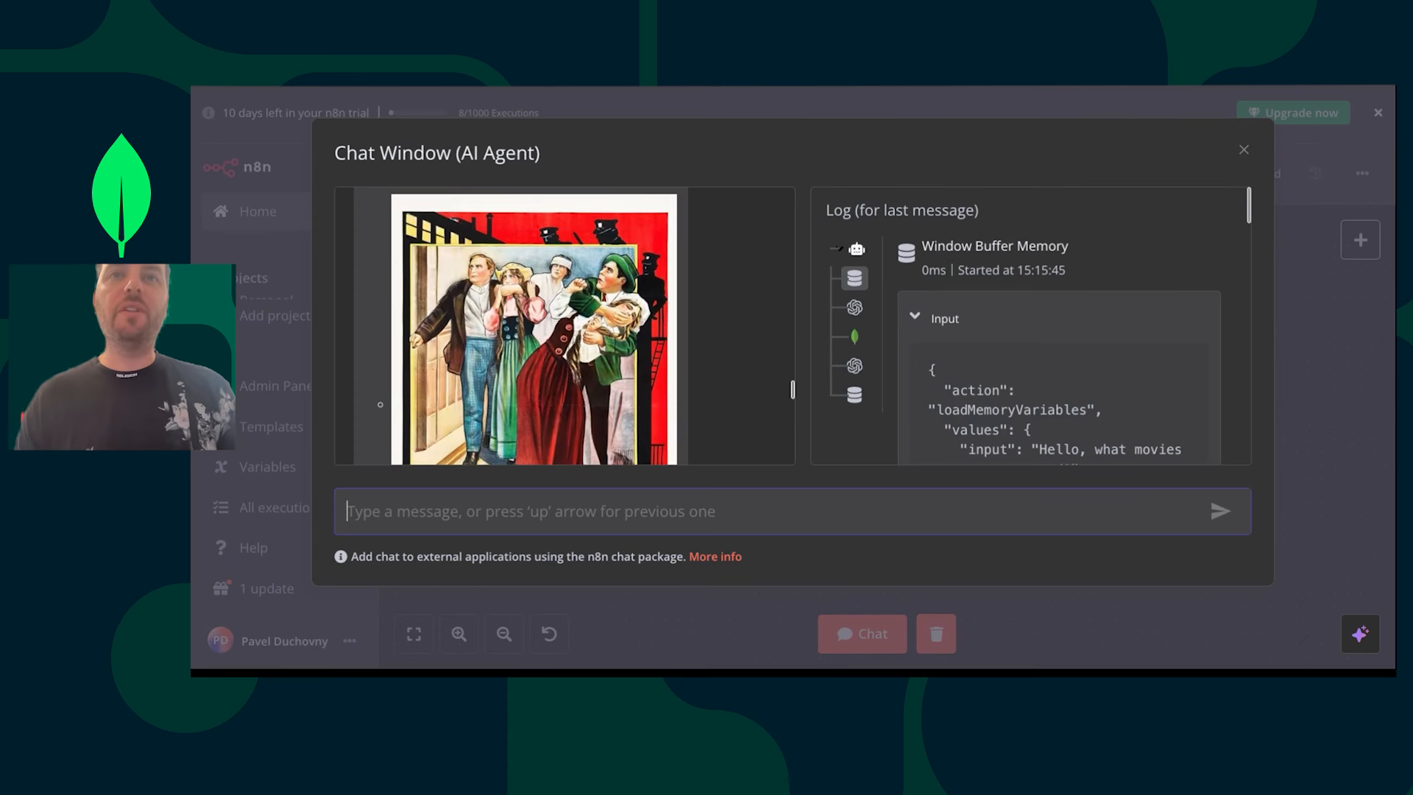
scroll(380, 406, "down", 10)
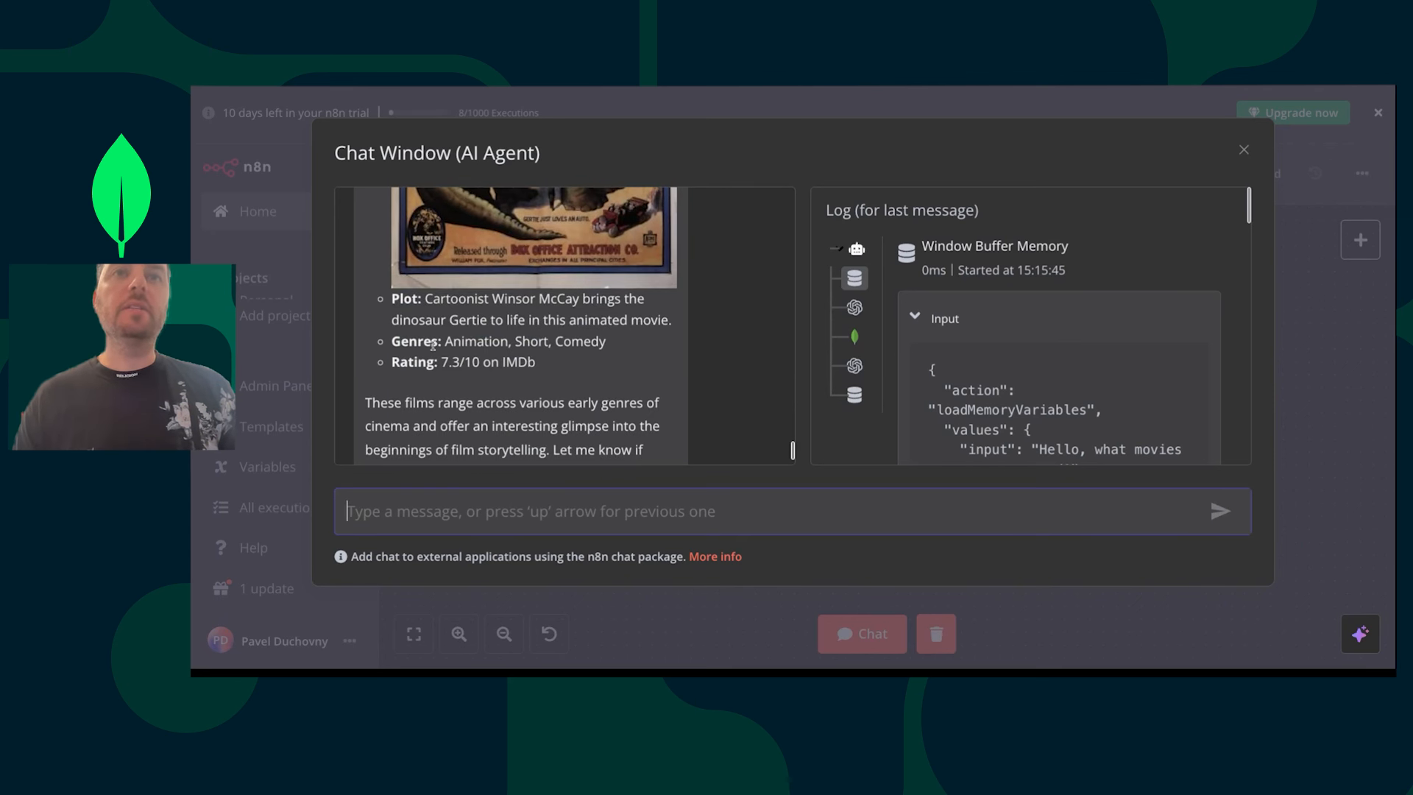
scroll(435, 346, "down", 1)
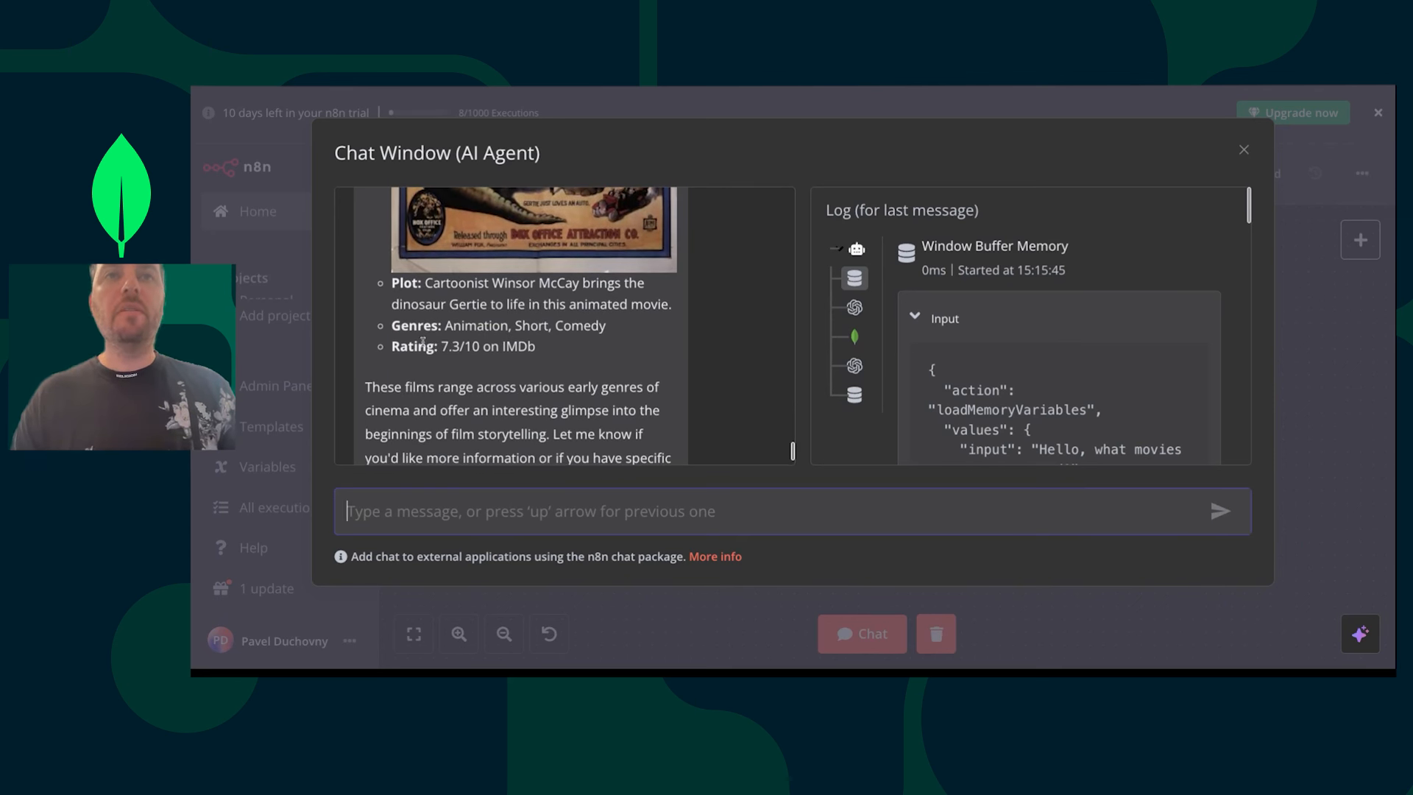
double_click(392, 325)
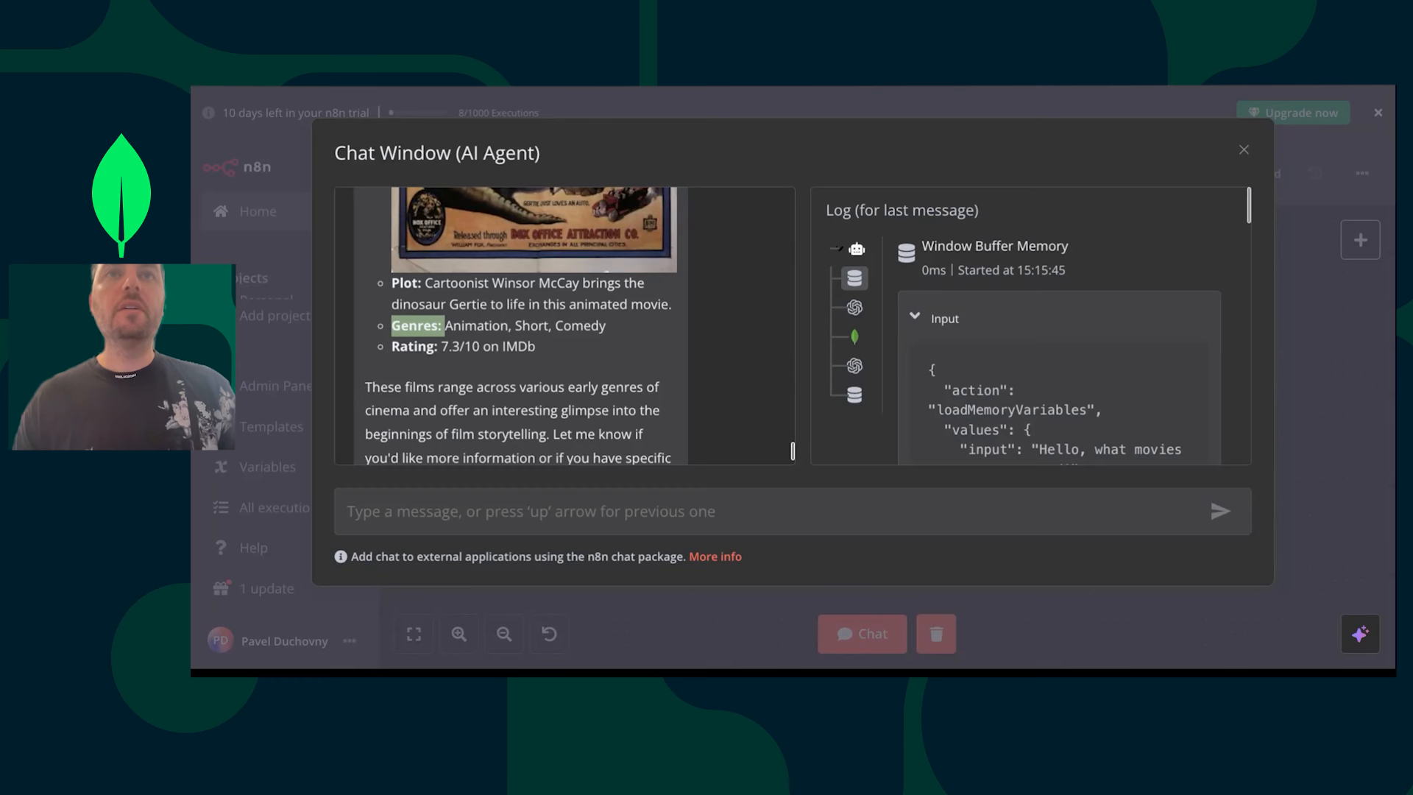
scroll(444, 345, "up", 10)
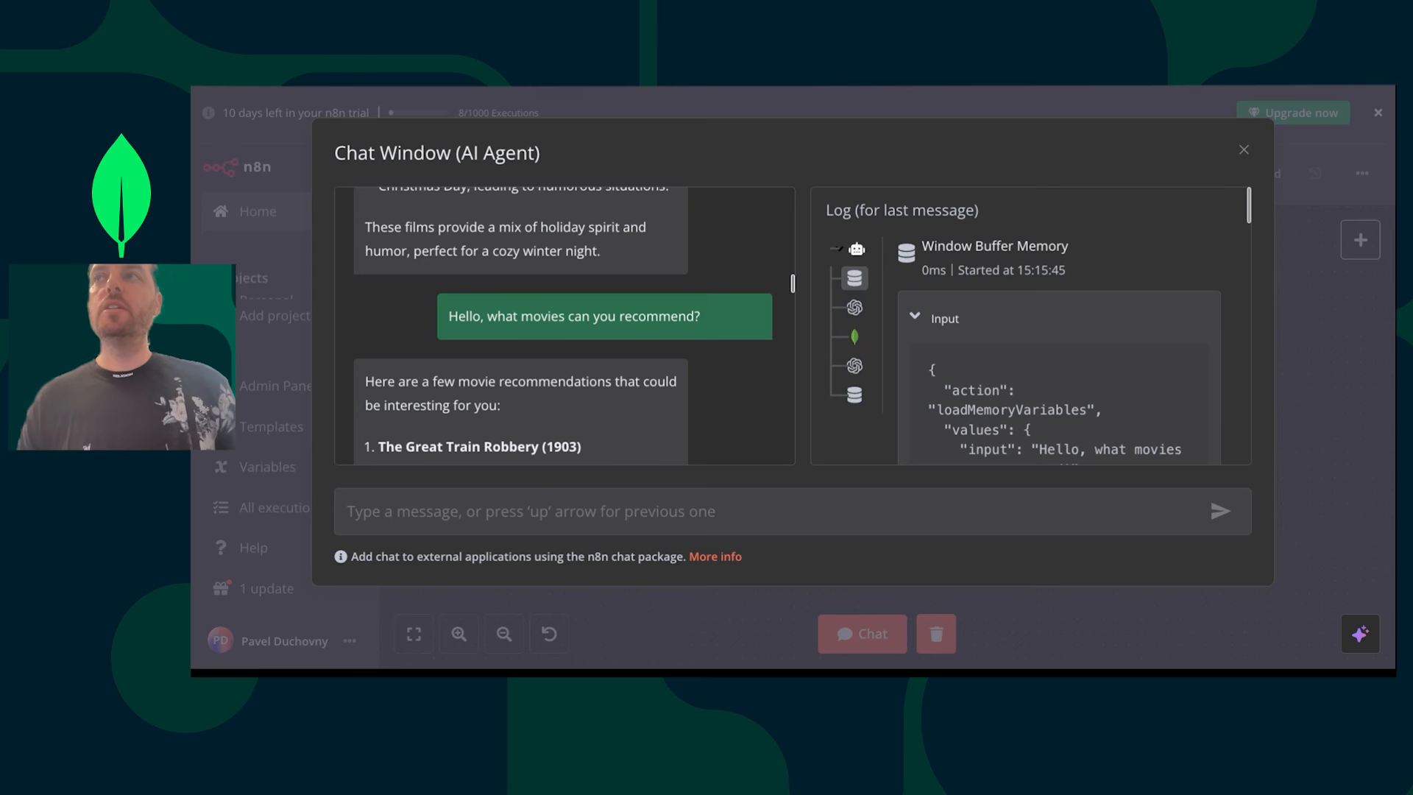
left_click(1244, 150)
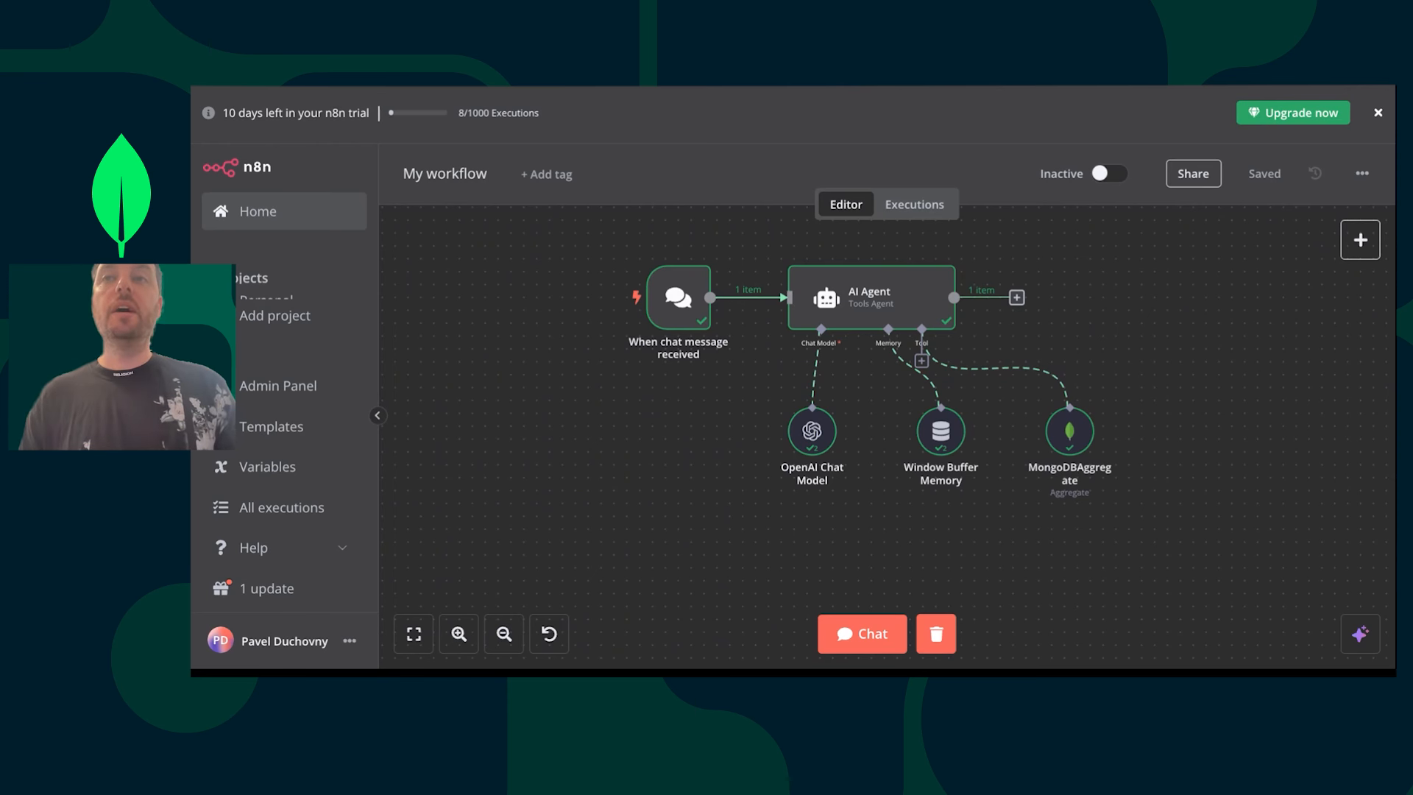
- Rename the workflow as MovieRecommendation-LS
mouse_move(889, 306)
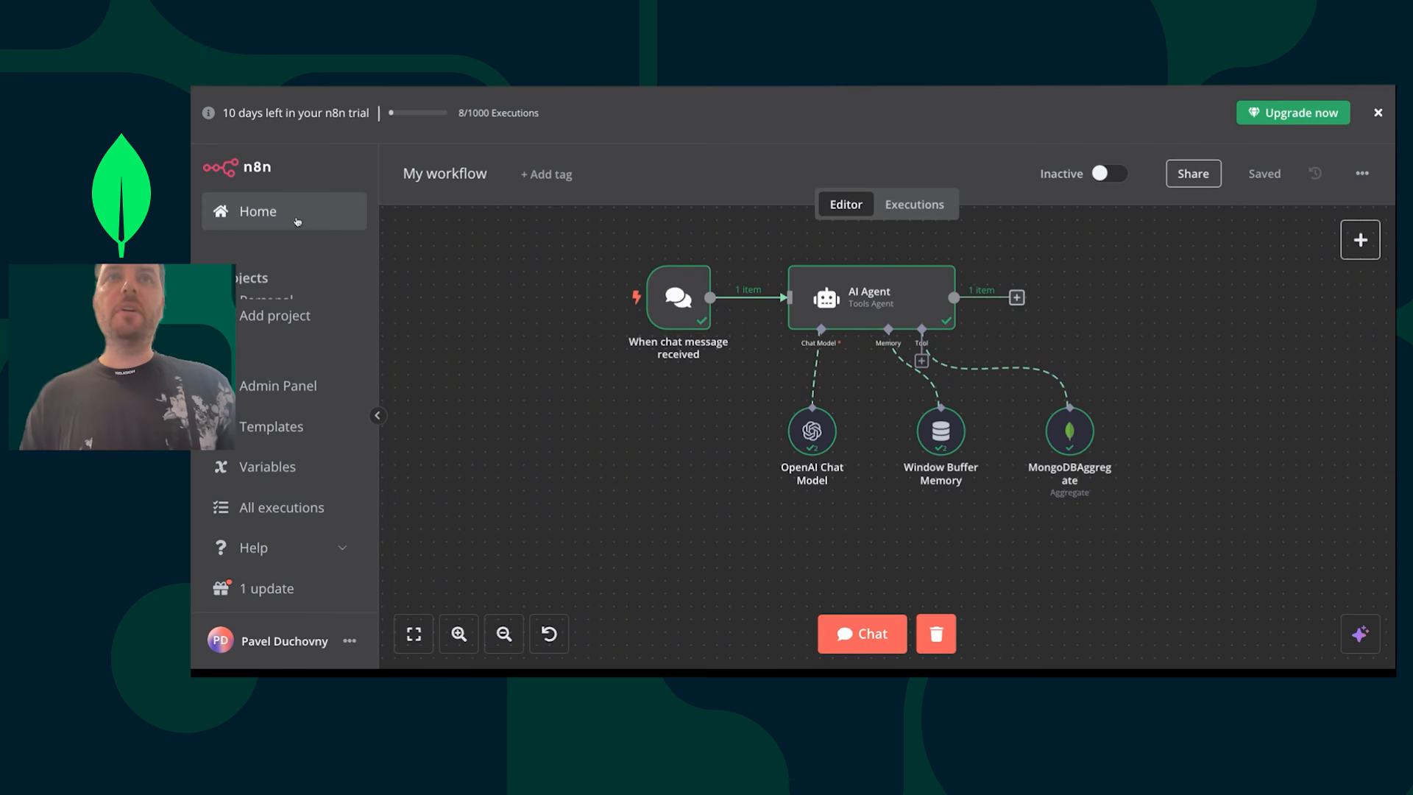
left_click(465, 175)
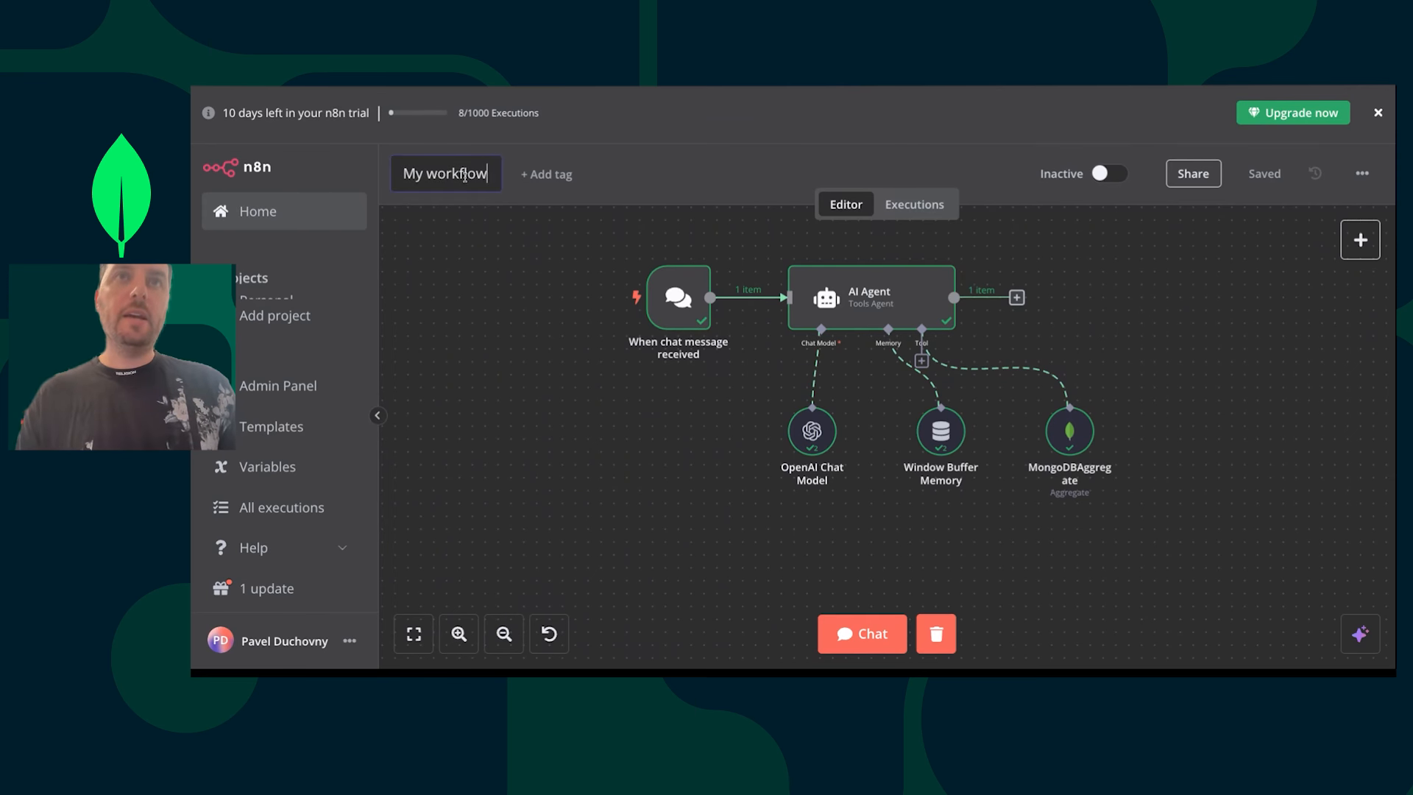
type("LC")
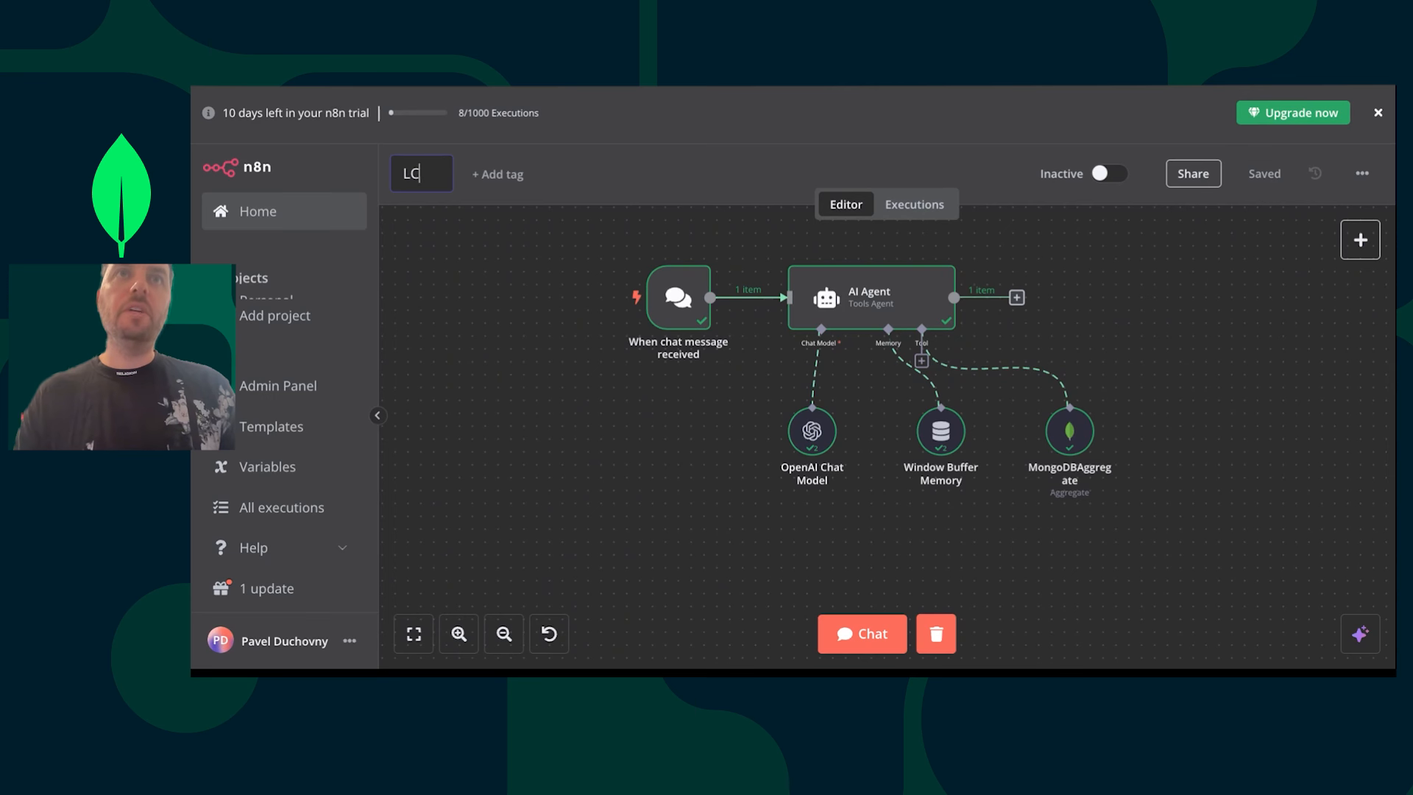
key("Home")
type("Mo")
type("vieRcom")
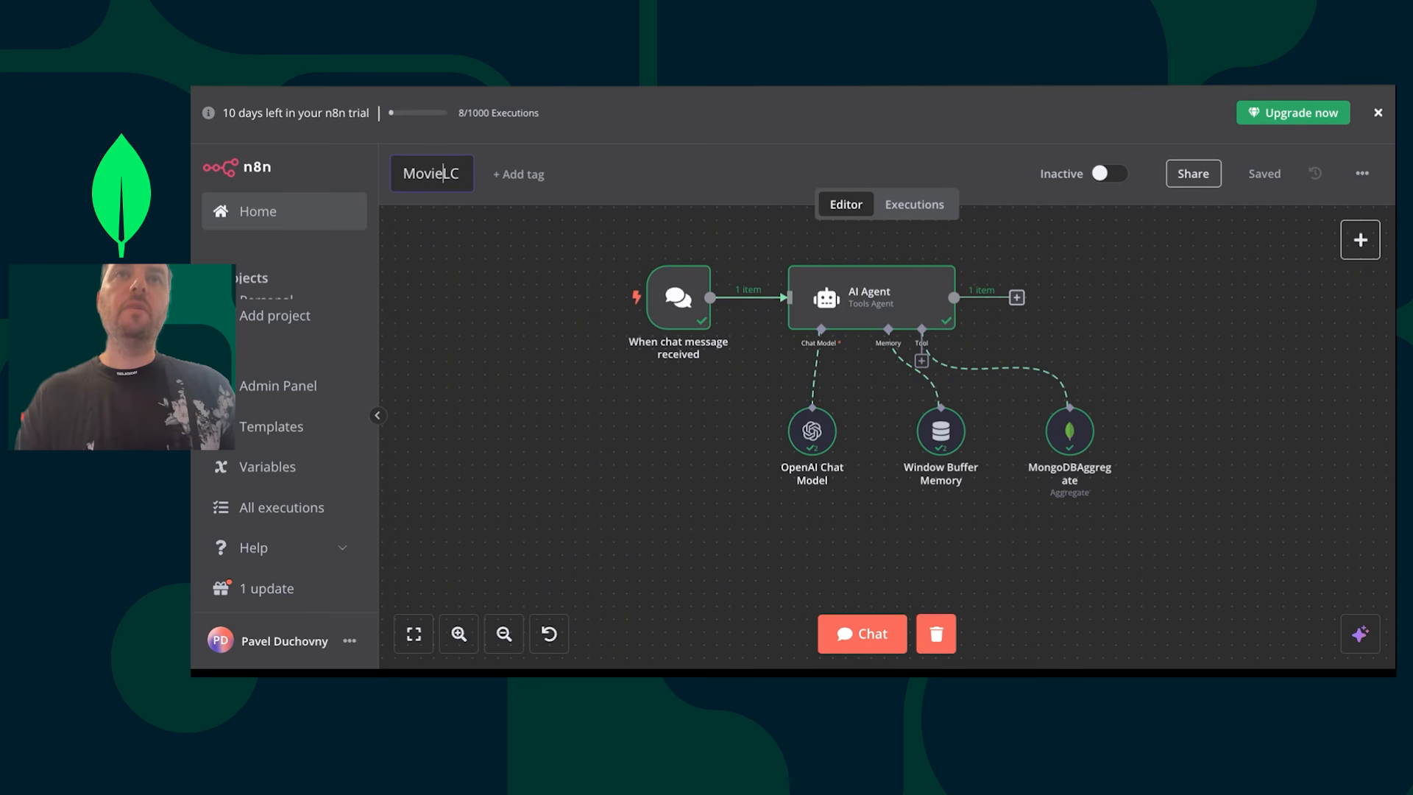
key("BackSpace")
key("BackSpace")
key("BackSpace")
type("ecommendation")
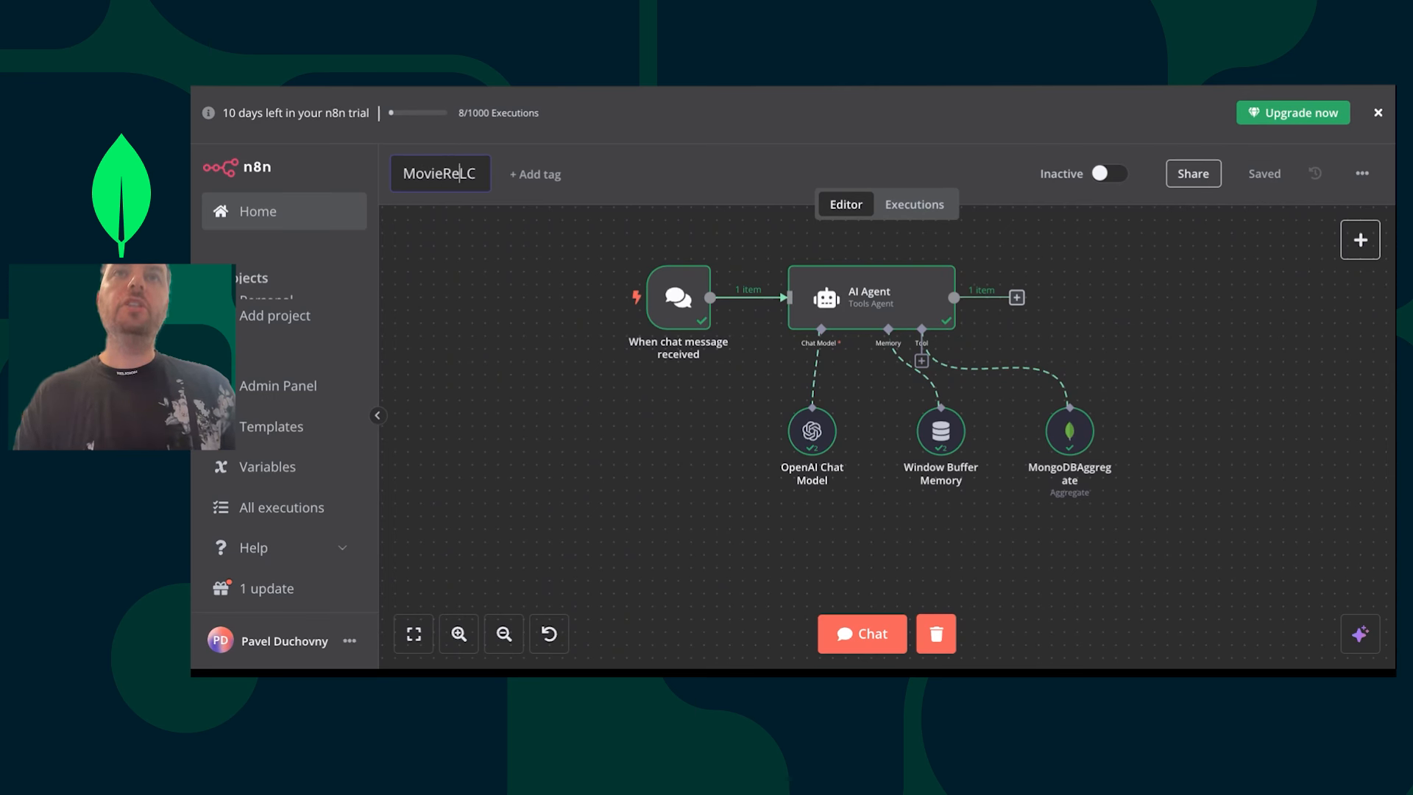
type("-")
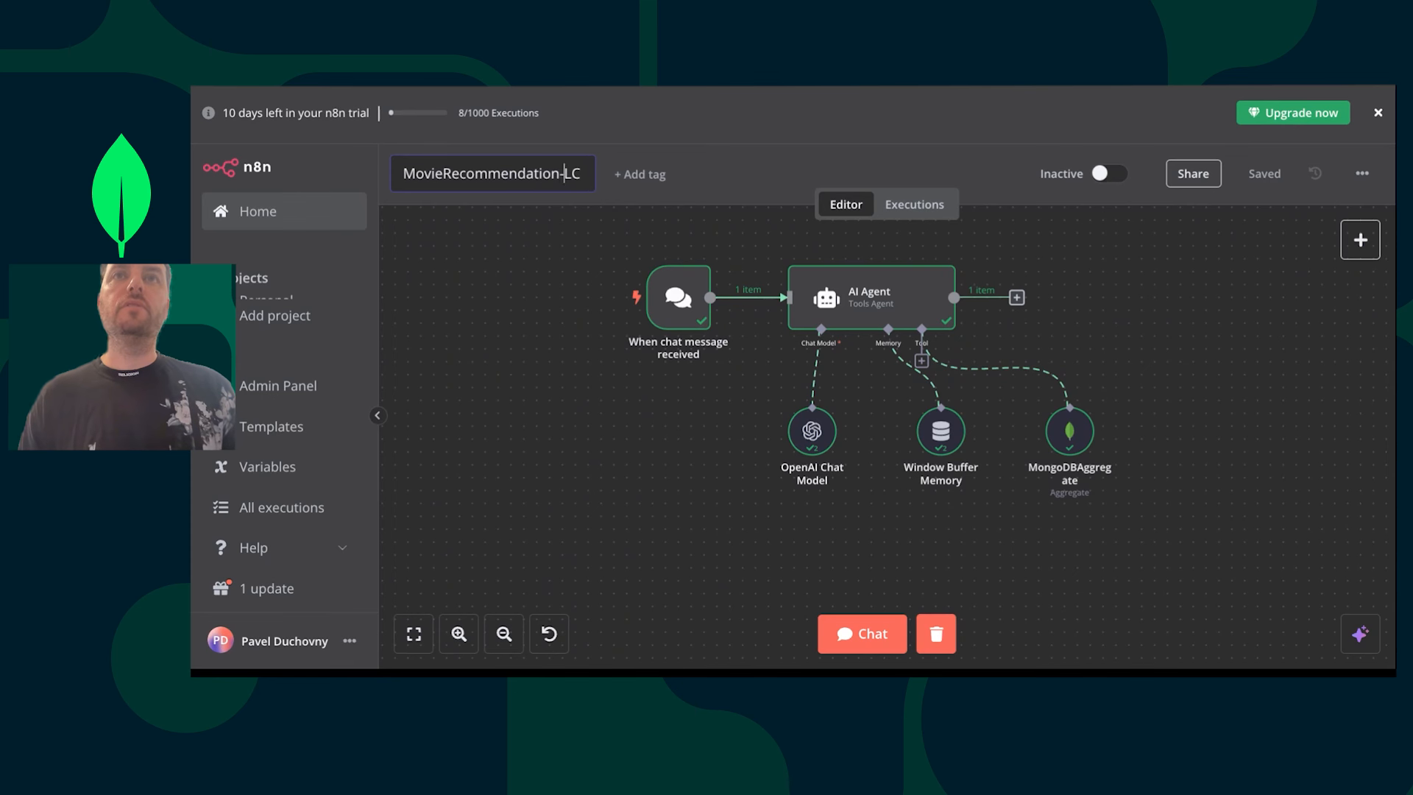
key("End")
key("BackSpace")
type("S")
key("Return")
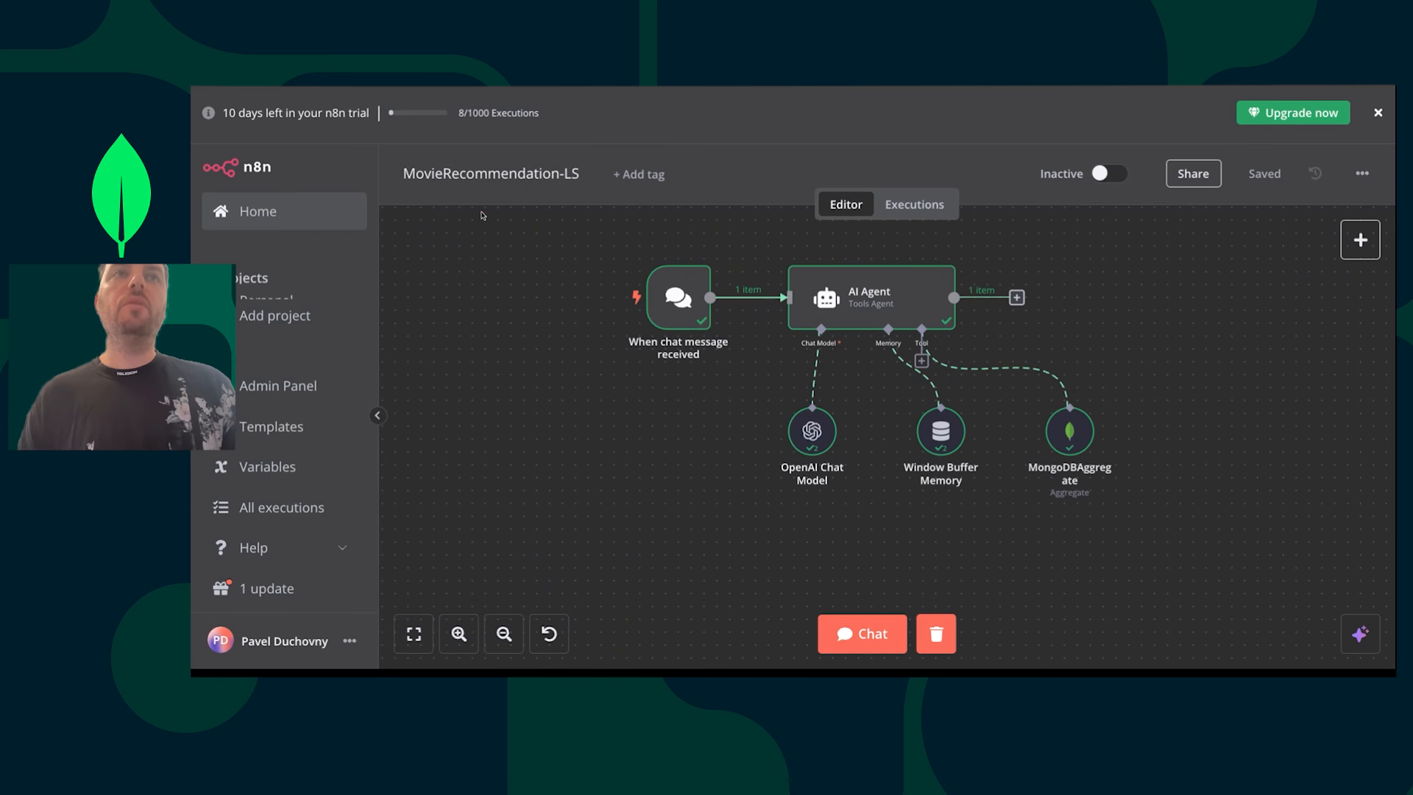
- Open the AI Agent node of the MongoDB Agent workflow and examine its custom prompt text and the resolved result
left_click(276, 219)
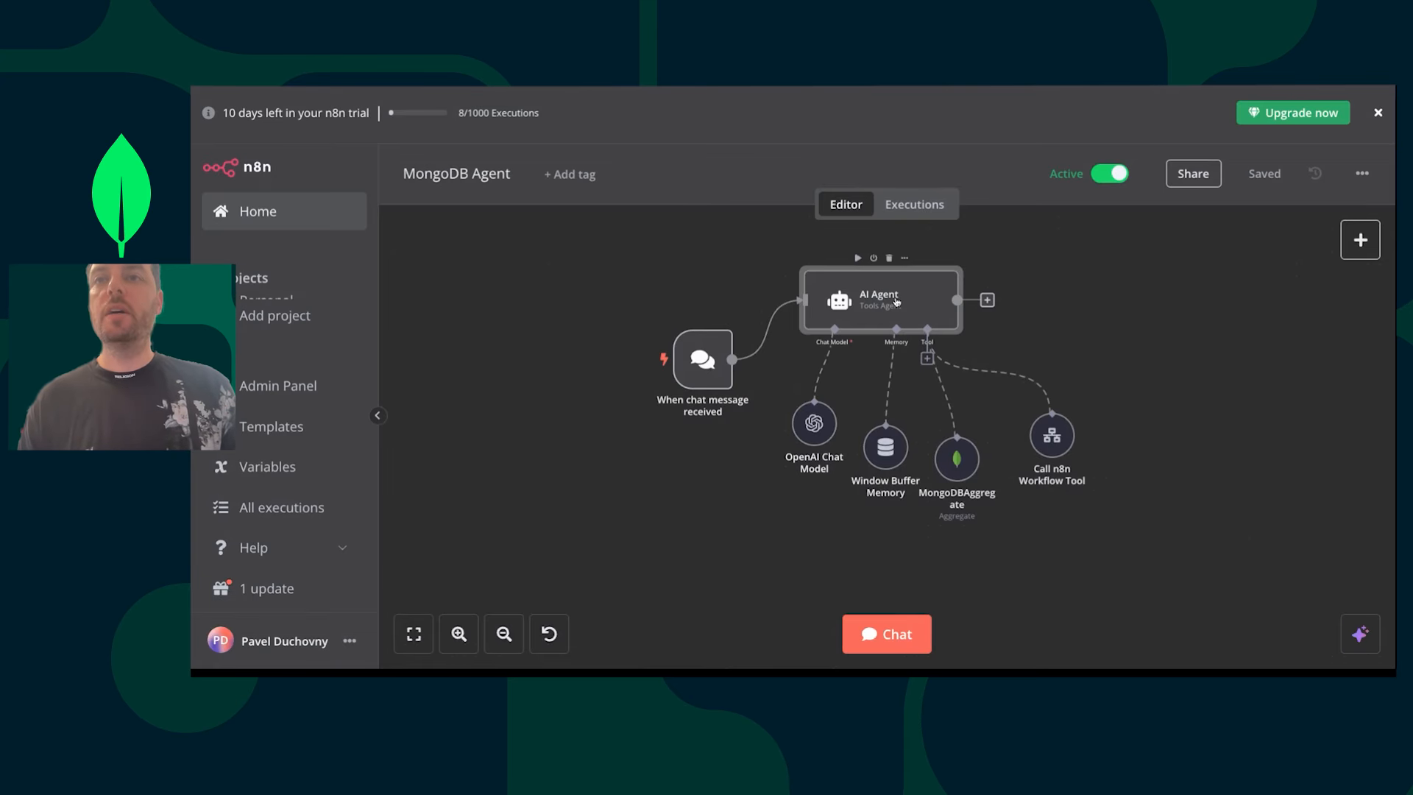
double_click(896, 301)
scroll(829, 443, "down", 3)
left_click(876, 401)
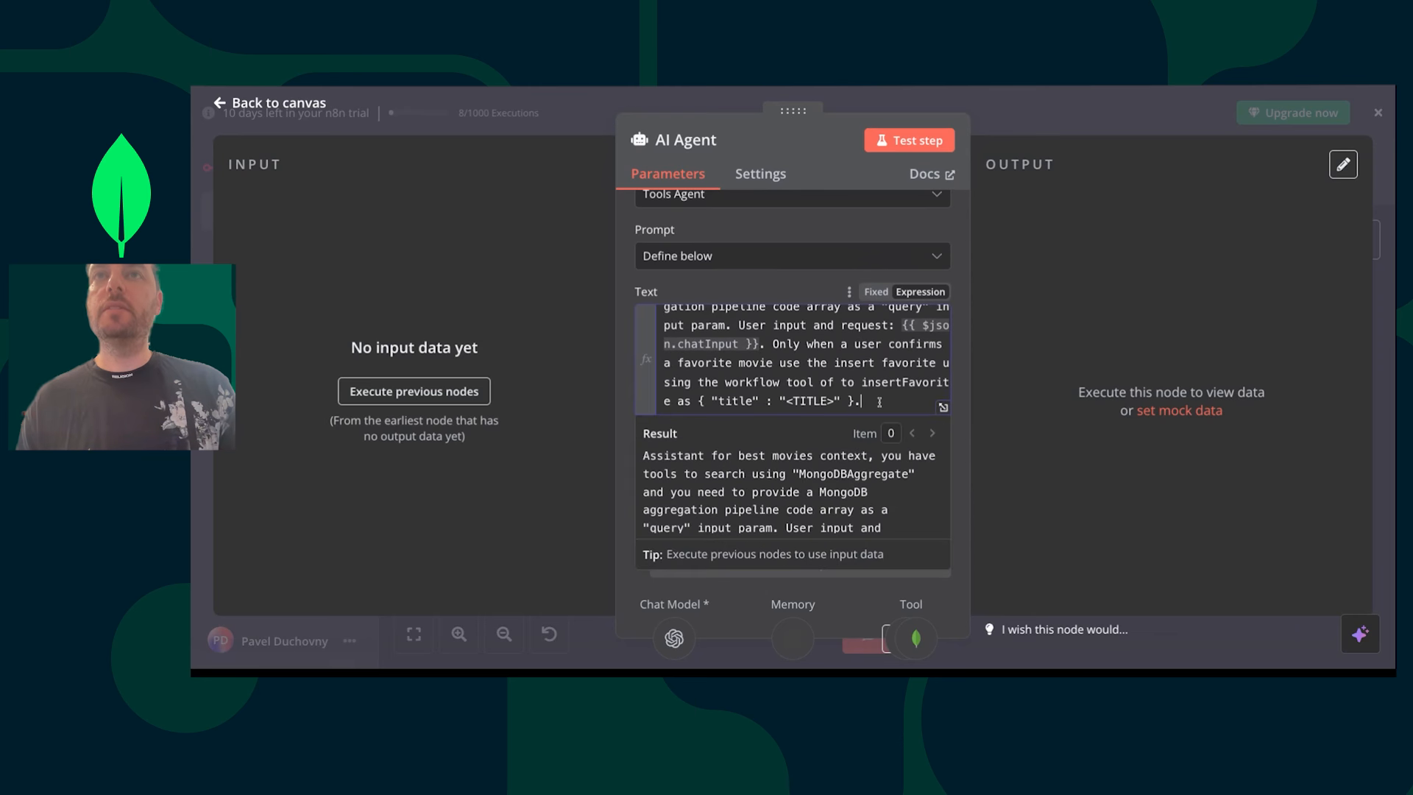
scroll(873, 402, "up", 2)
key("ctrl+a")
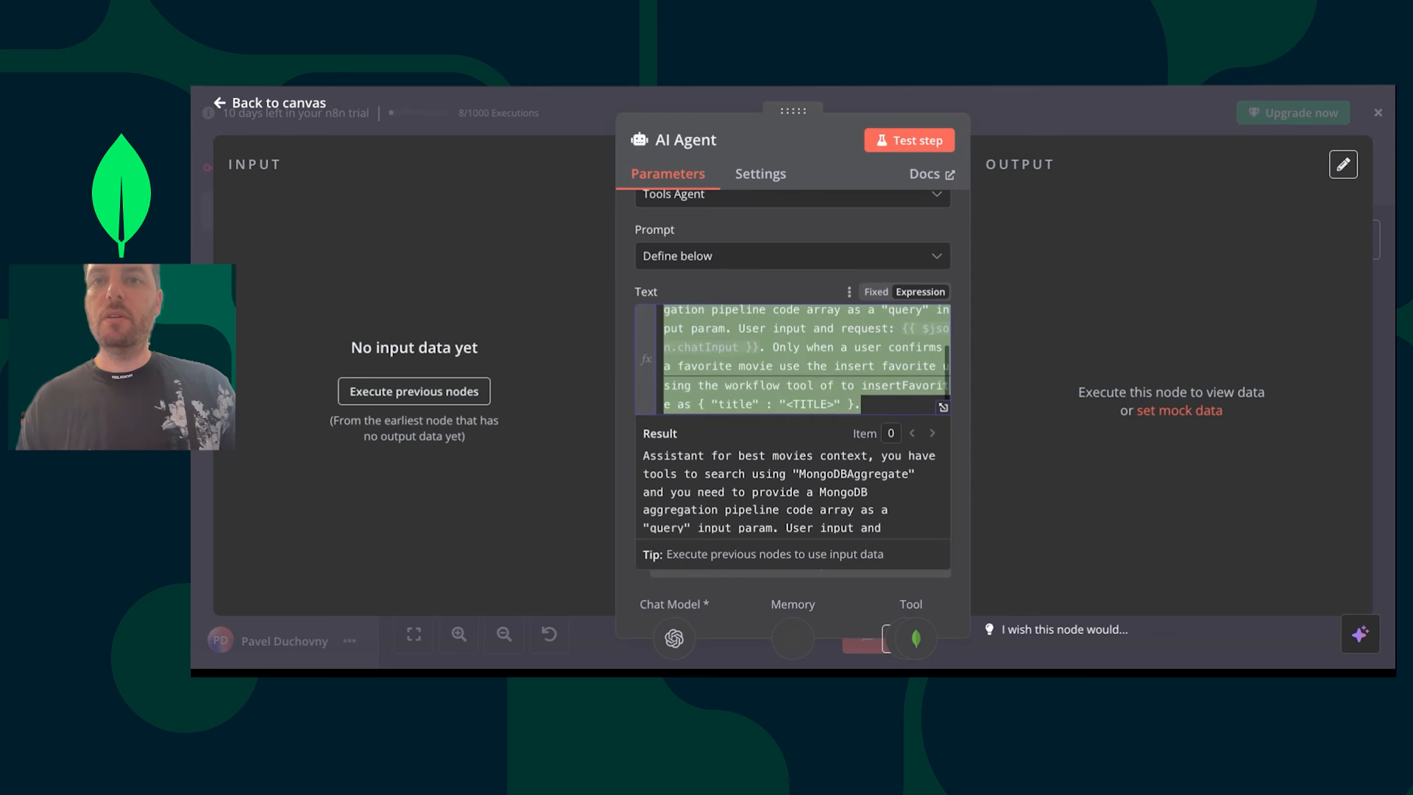
scroll(752, 498, "down", 5)
scroll(752, 497, "up", 1)
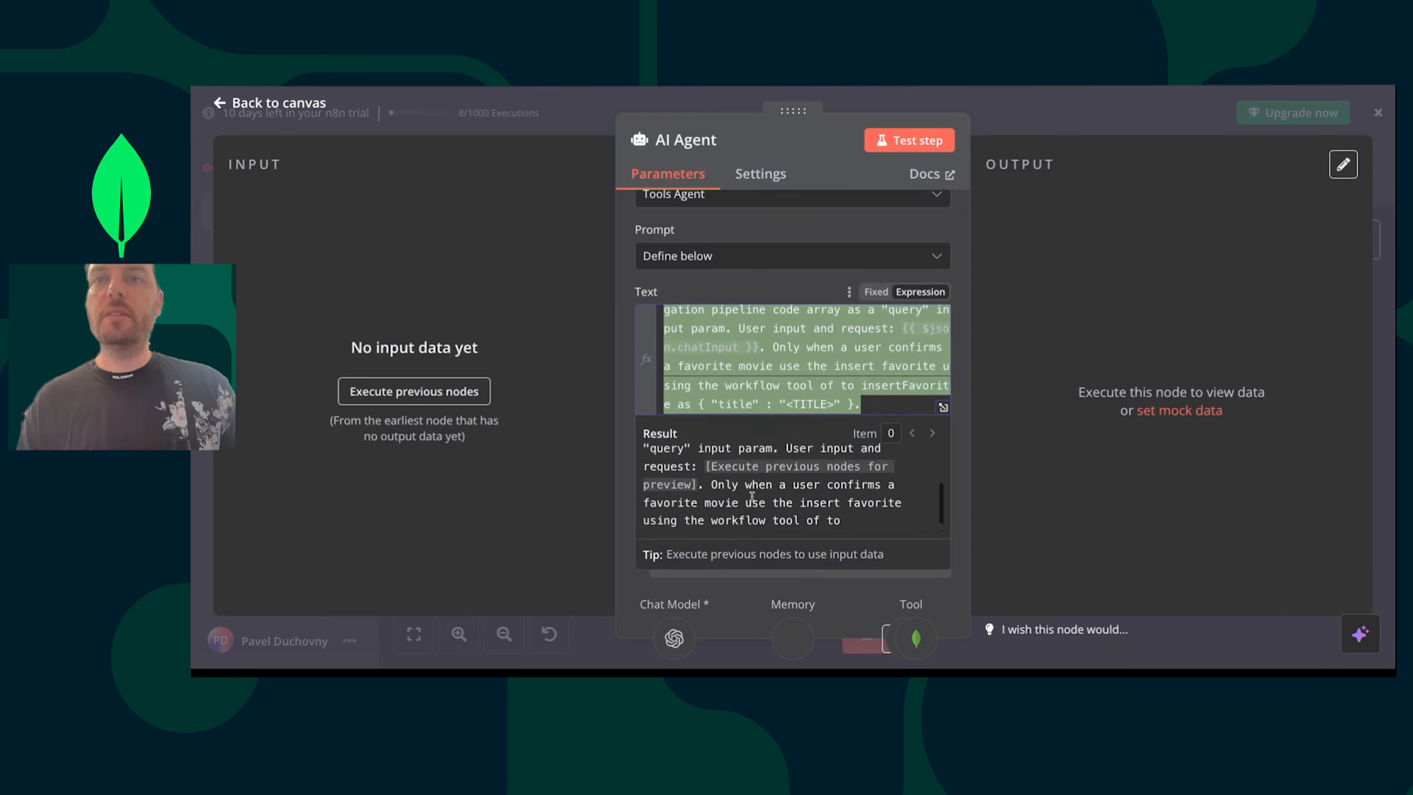
scroll(752, 498, "down", 1)
scroll(751, 497, "up", 2)
scroll(752, 498, "up", 3)
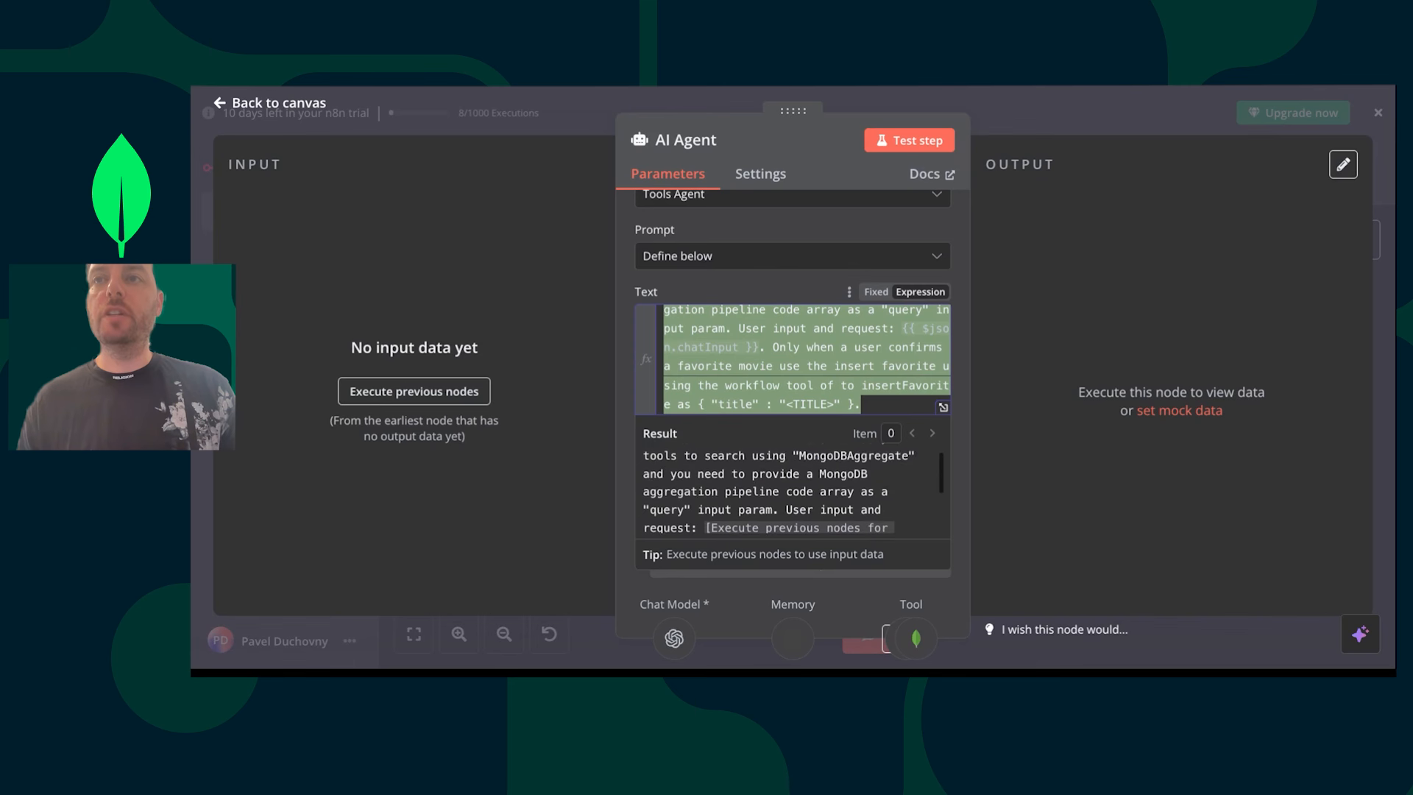
- Review the prompt in the expanded expression editor, select its entire text for reuse, and return to the canvas
left_click(943, 407)
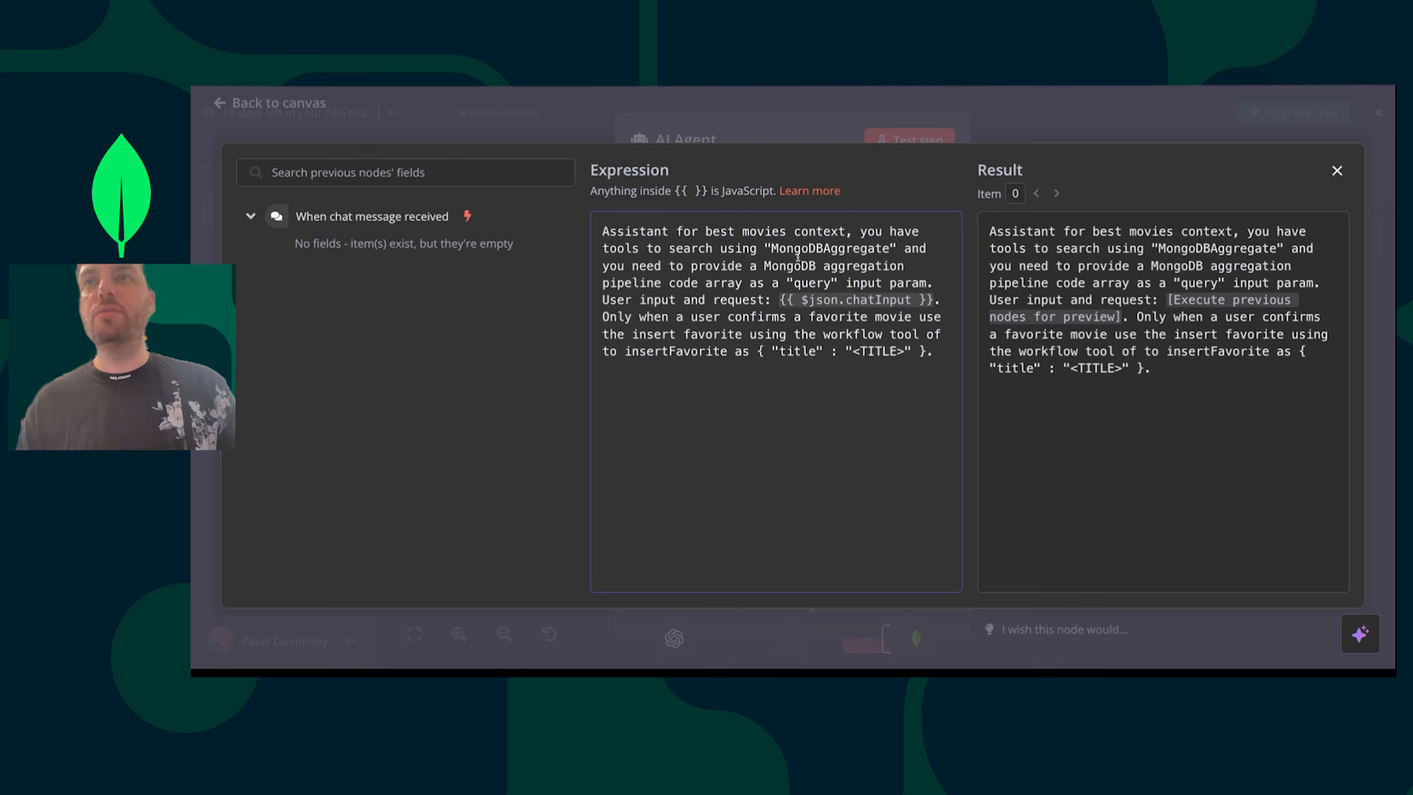
double_click(775, 251)
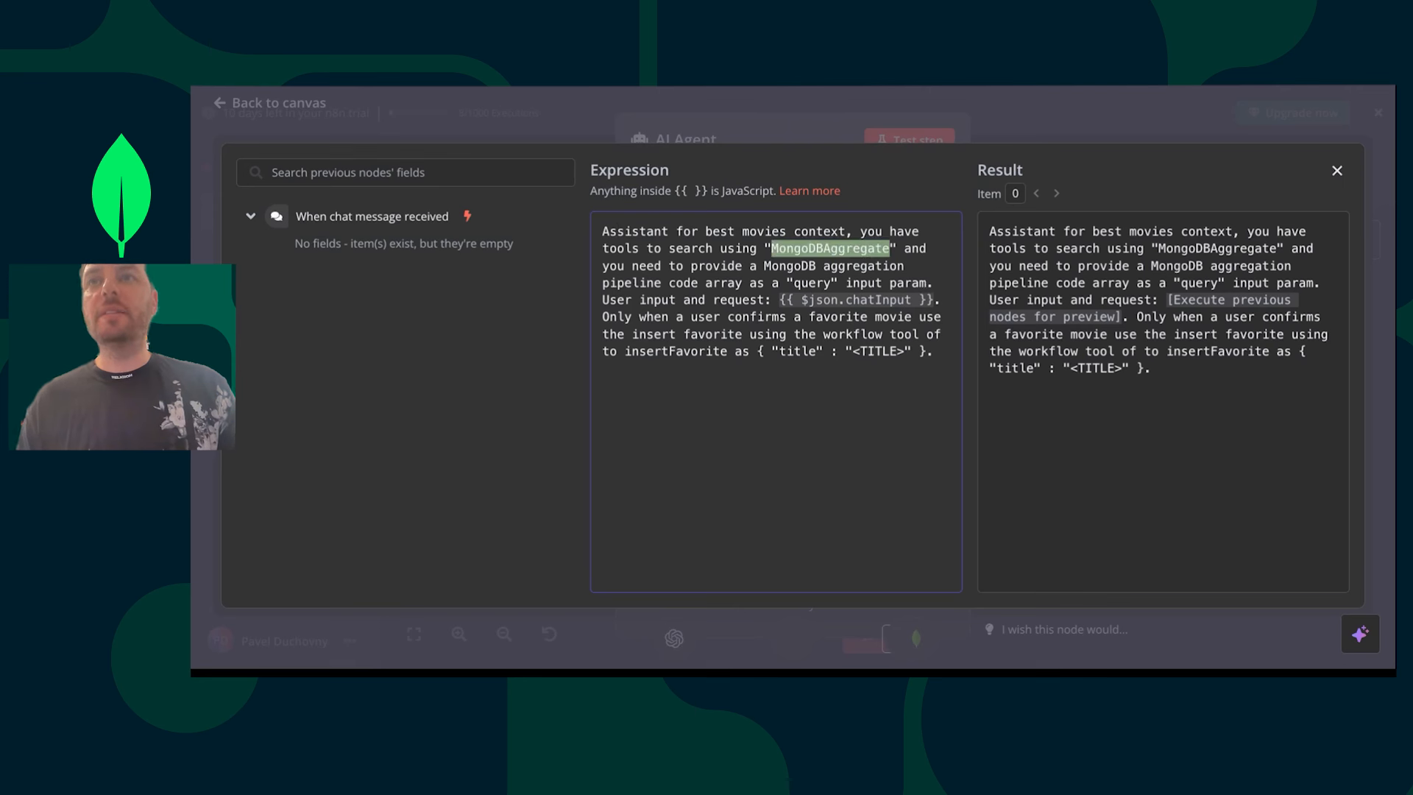
double_click(793, 283)
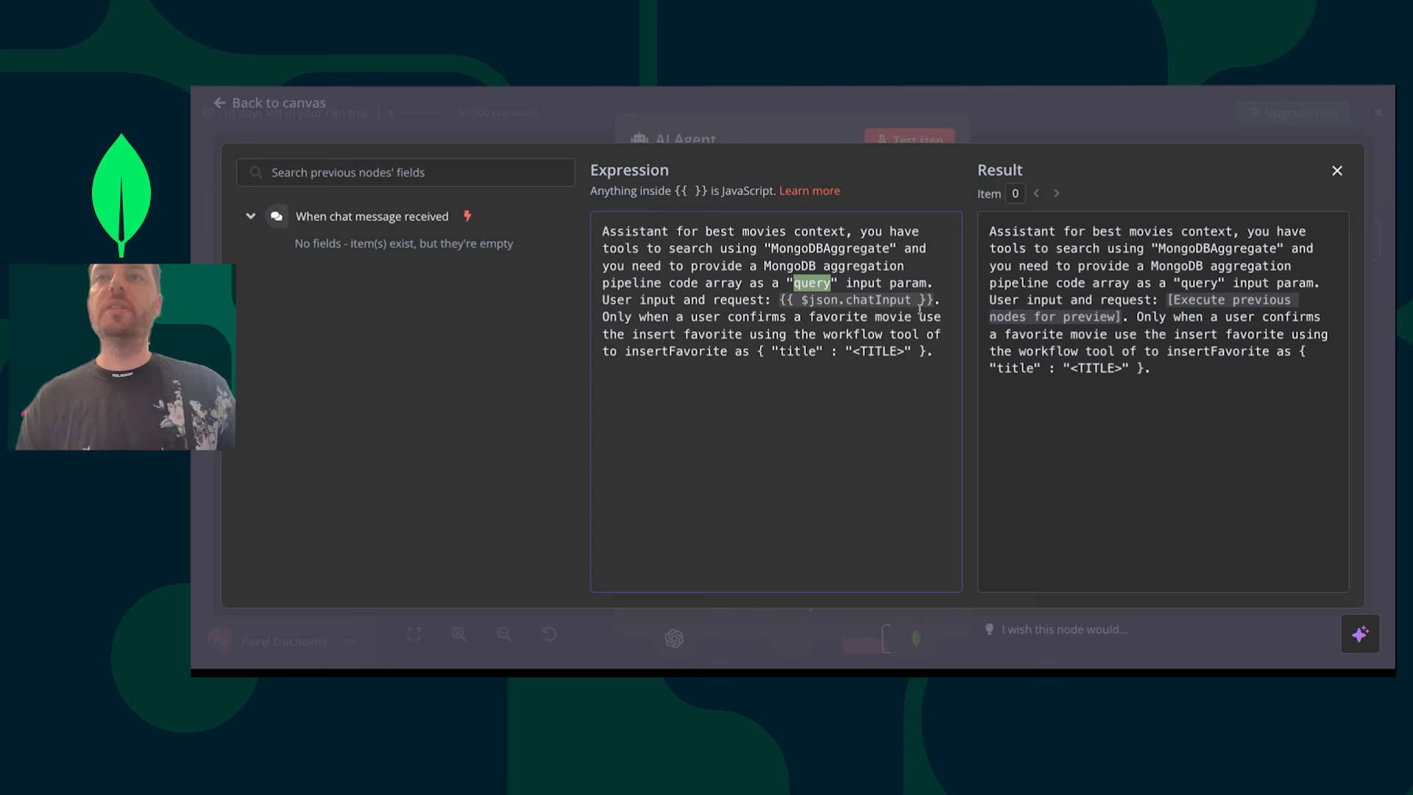
double_click(803, 301)
mouse_move(803, 301)
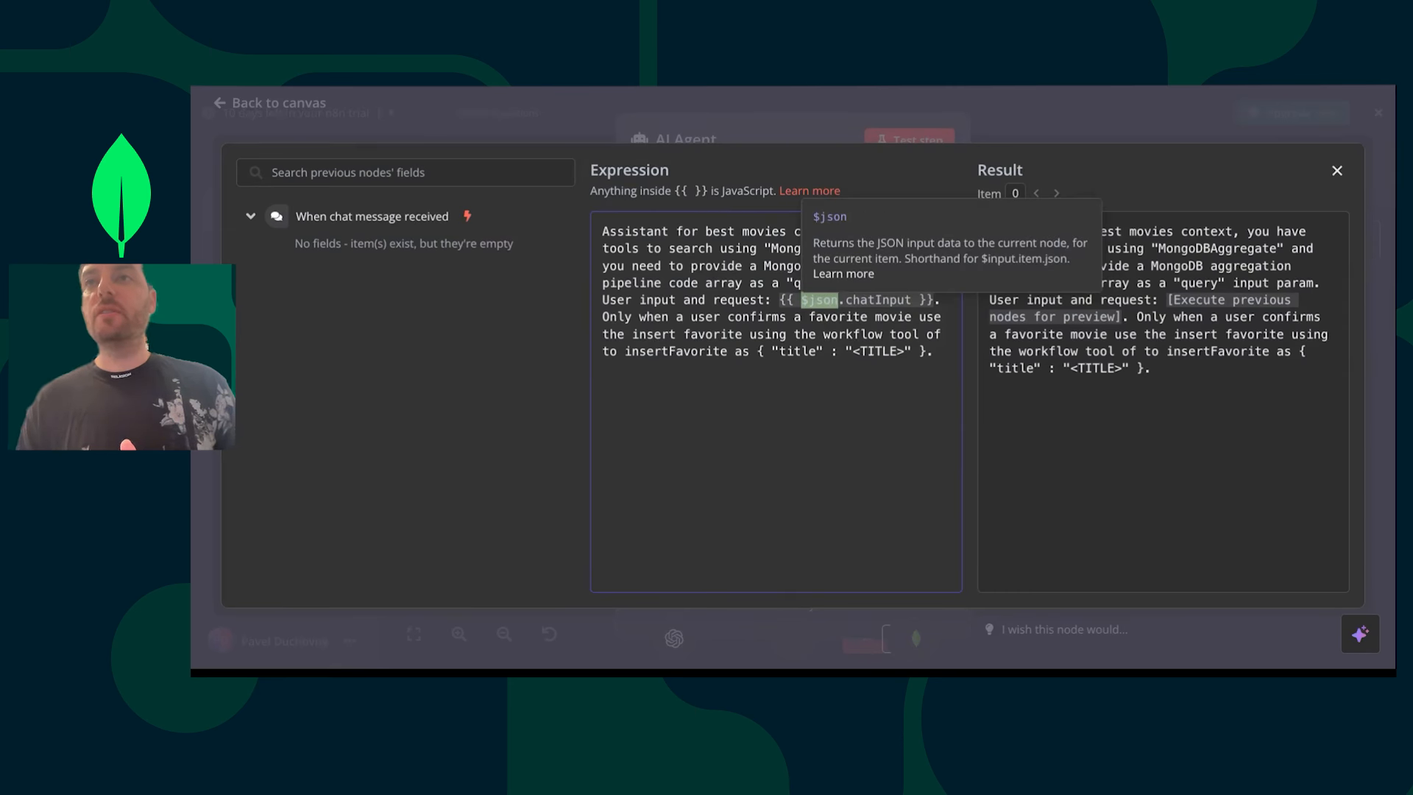
left_click_drag(935, 354, 588, 228)
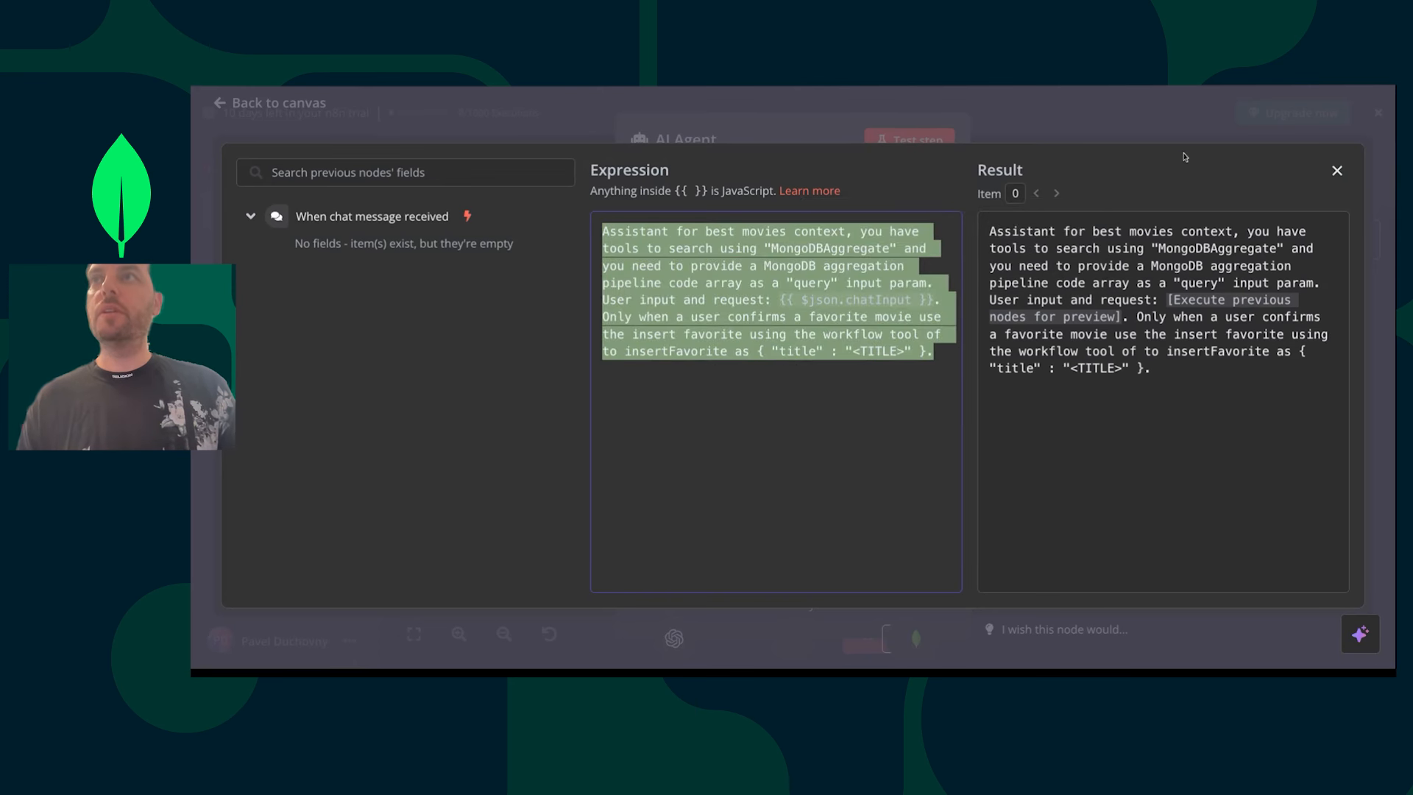
left_click(1338, 171)
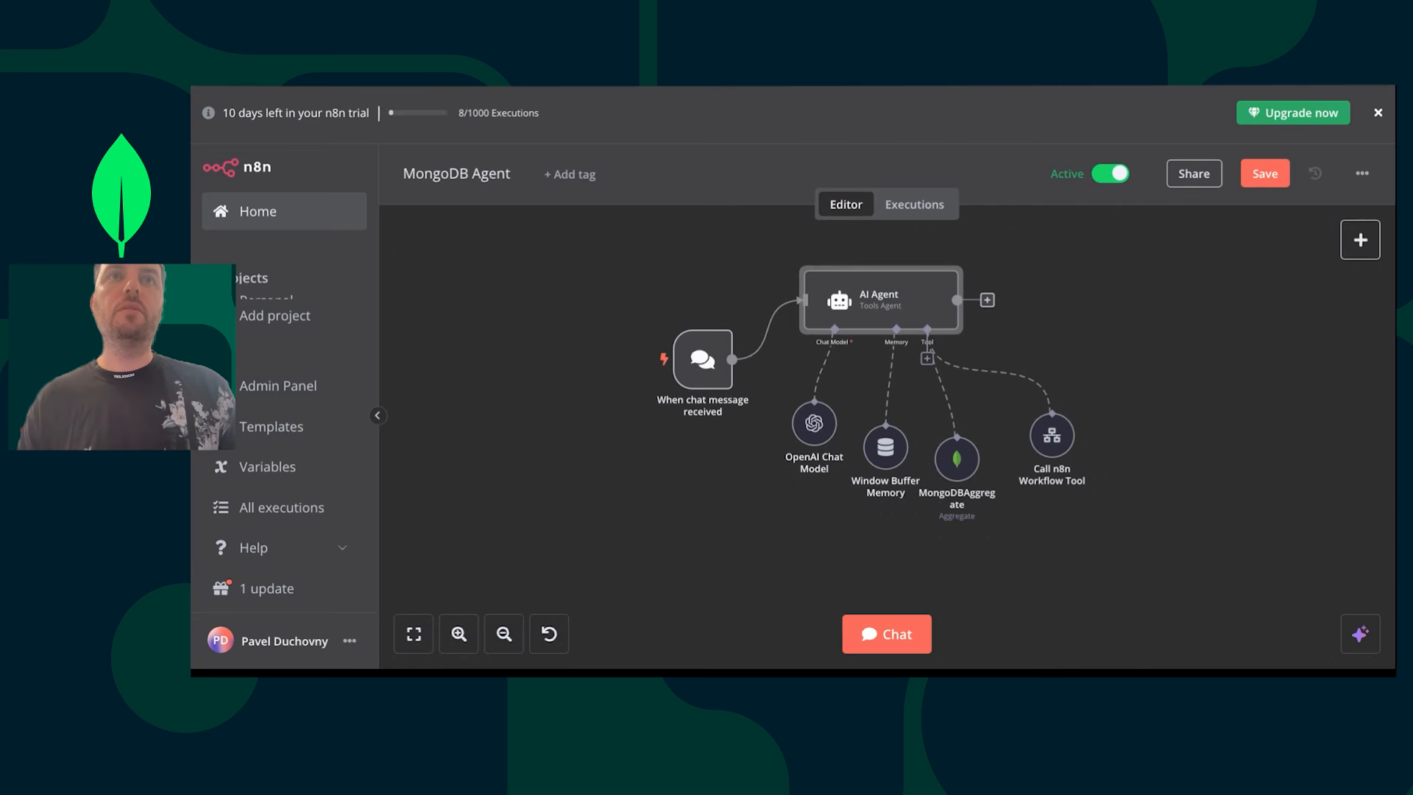
- Leave the MongoDB Agent workflow without saving, and set the movie workflow's AI Agent prompt to Define below with the copied prompt as its text
key("alt+Left")
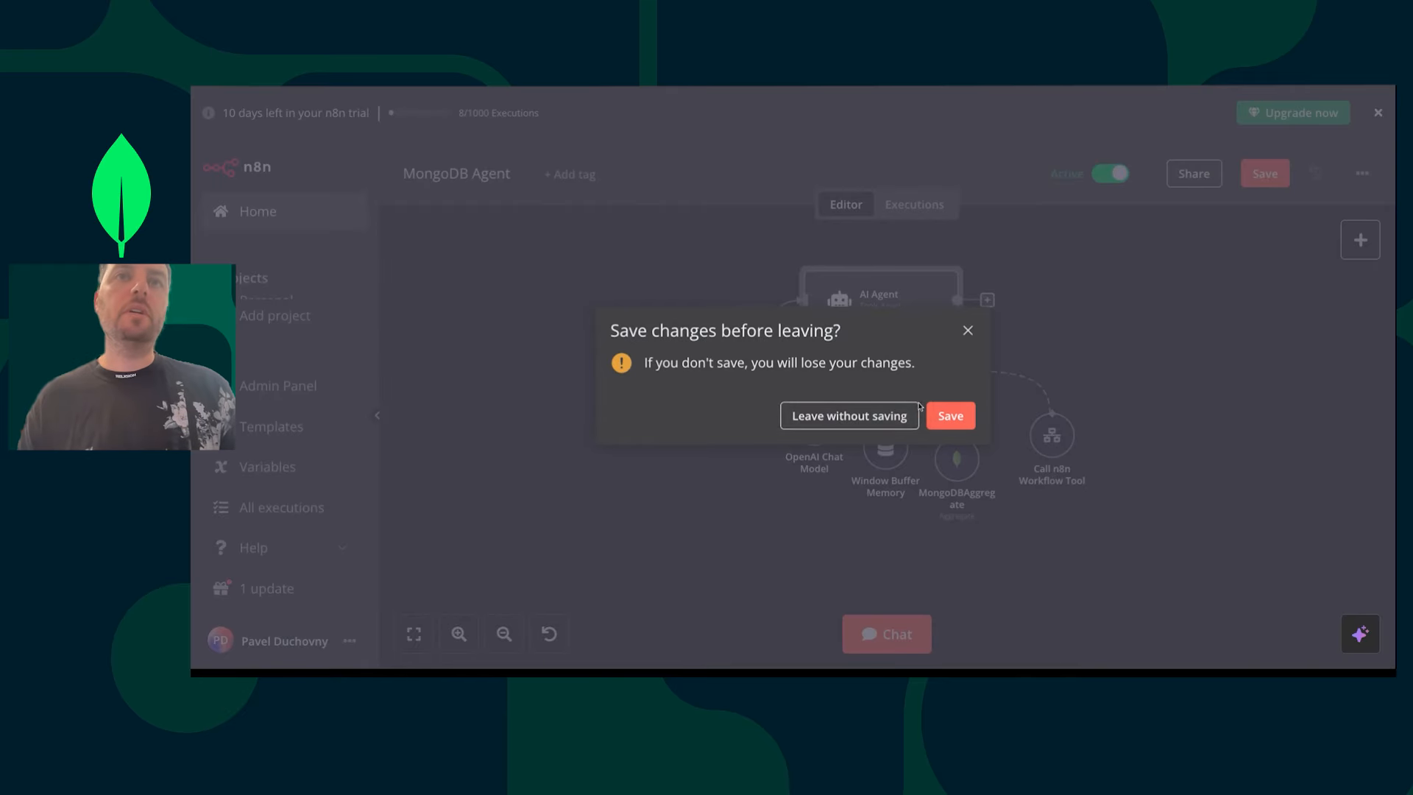
left_click(898, 418)
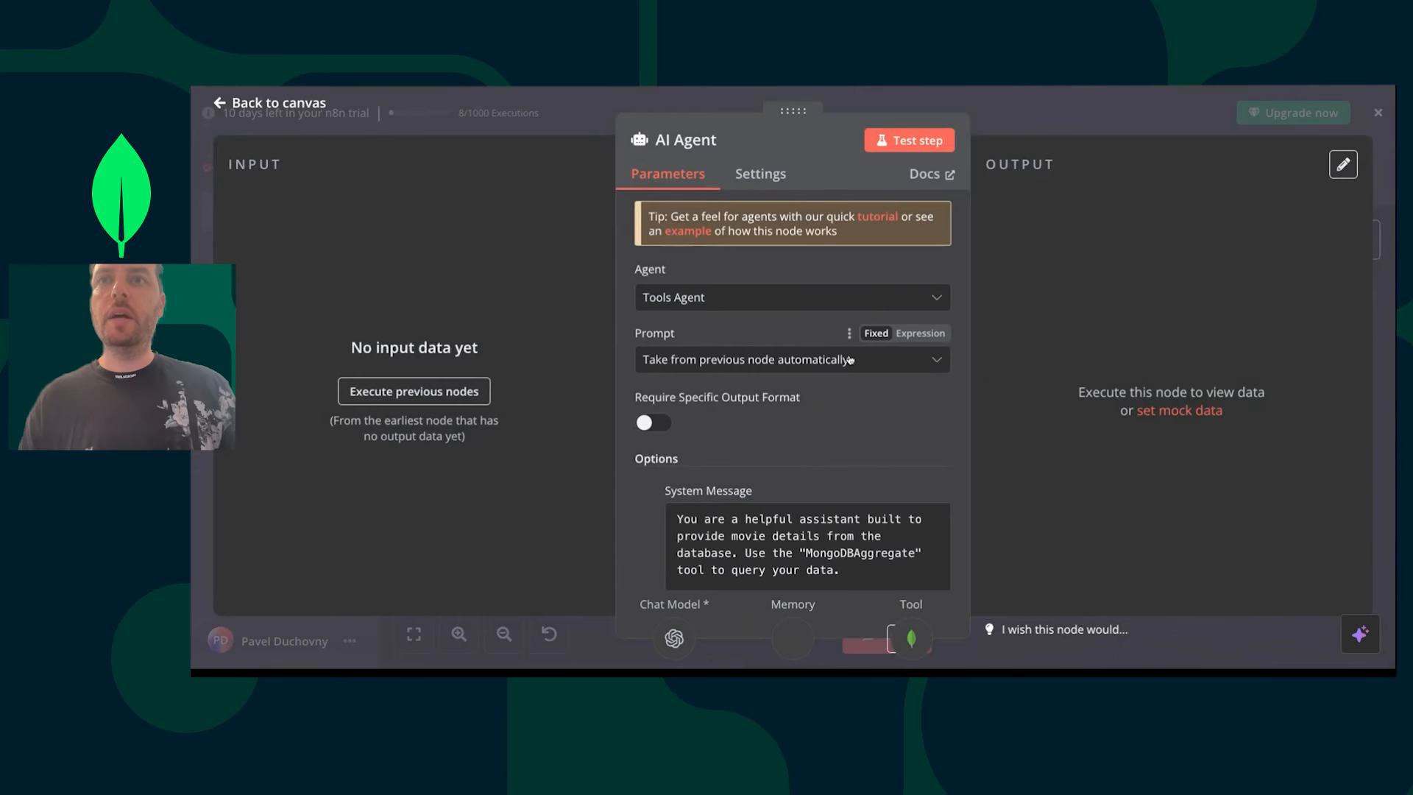
scroll(835, 298, "down", 2)
left_click(835, 298)
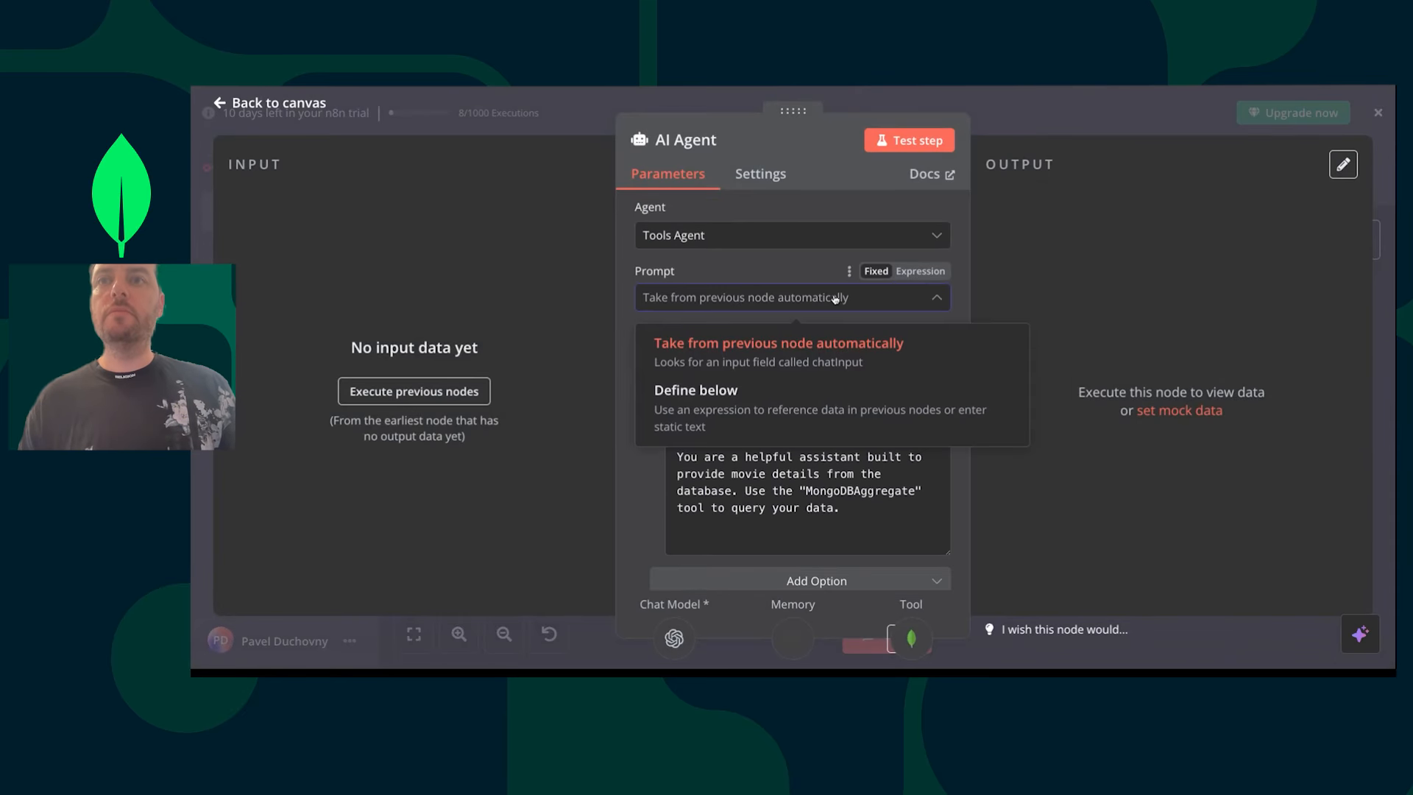
left_click(743, 411)
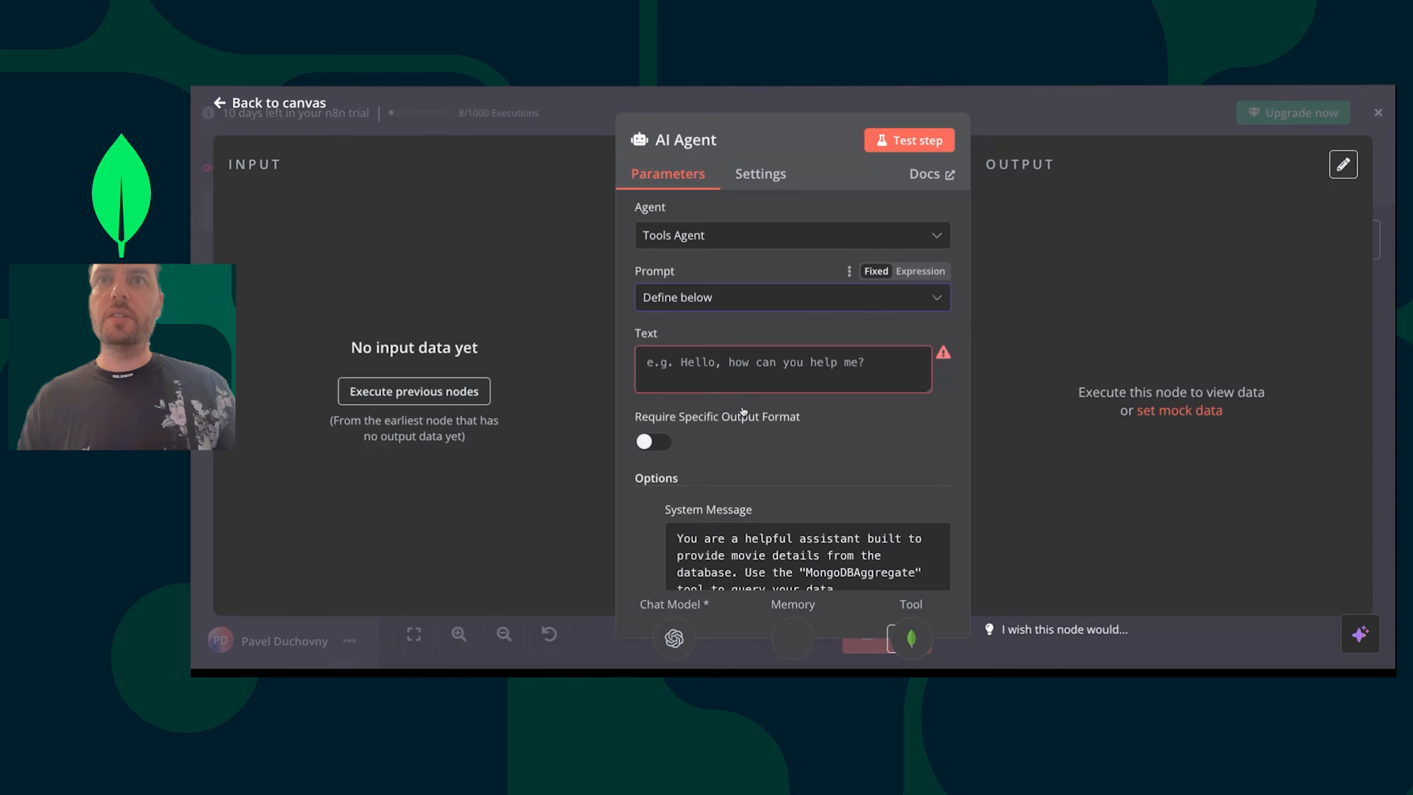
left_click(747, 349)
key("ctrl+v")
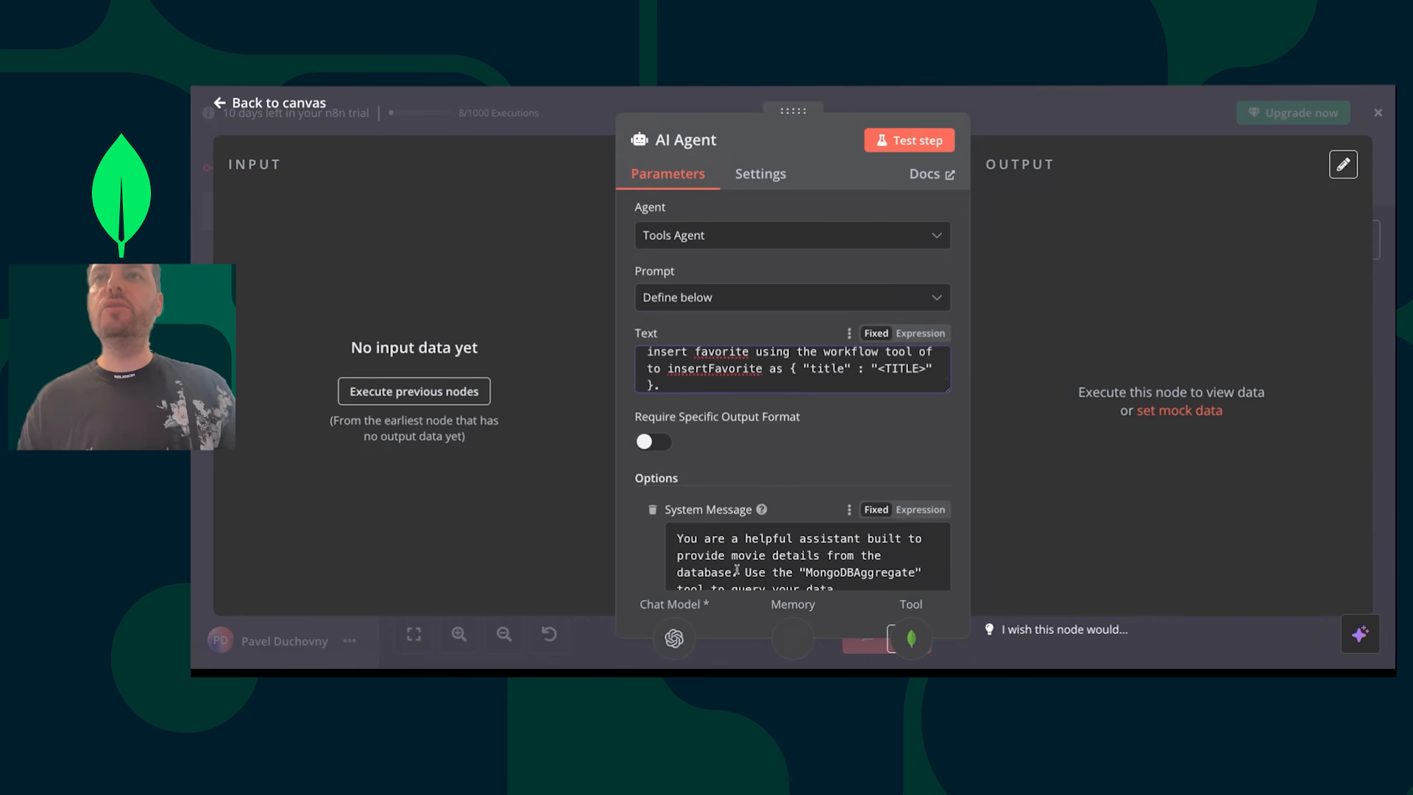
- Delete the favorite-movie insertion instructions after {{ $json.chatInput }} in the prompt text, check the remaining wording, and return to the canvas
scroll(761, 509, "down", 1)
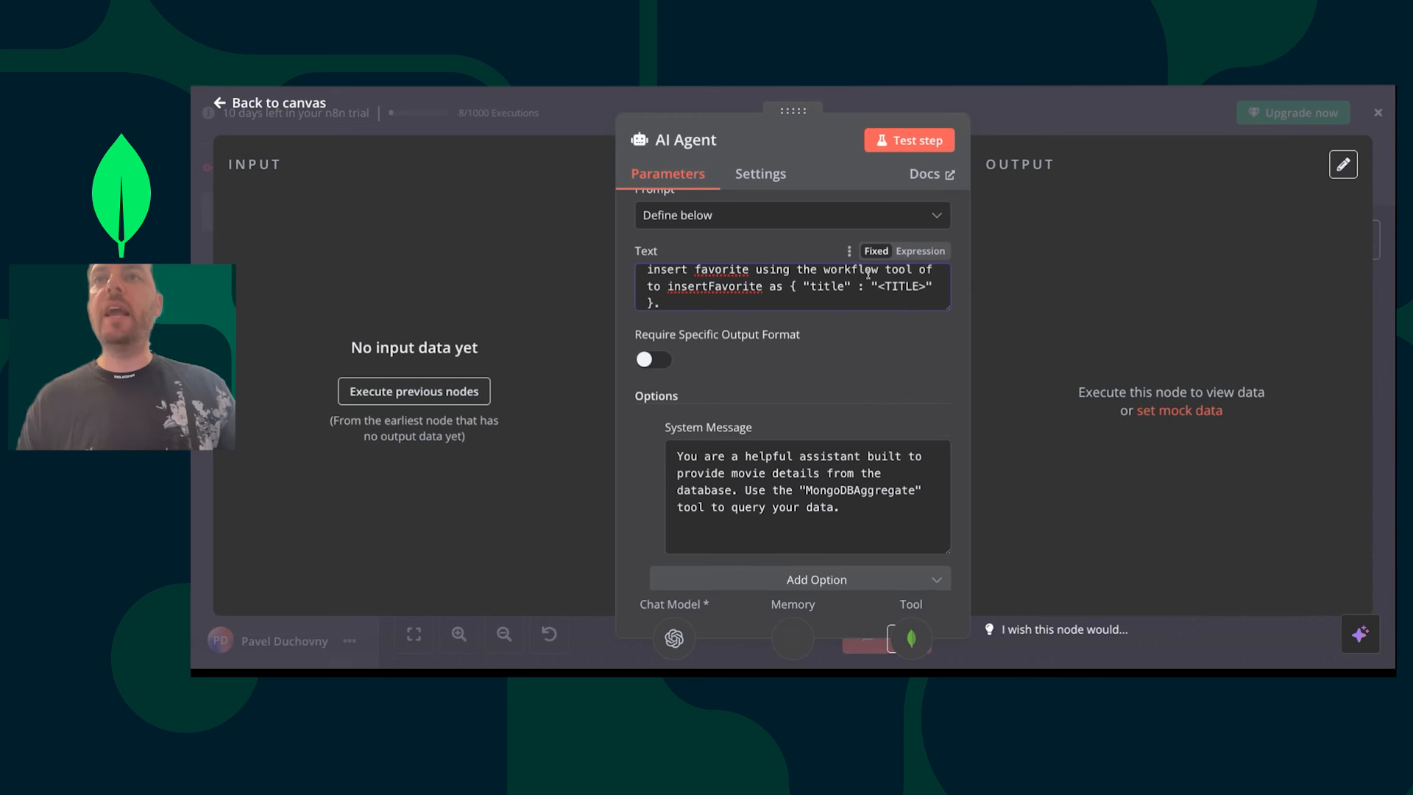
scroll(702, 304, "up", 5)
left_click_drag(707, 305, 852, 302)
scroll(707, 305, "up", 3)
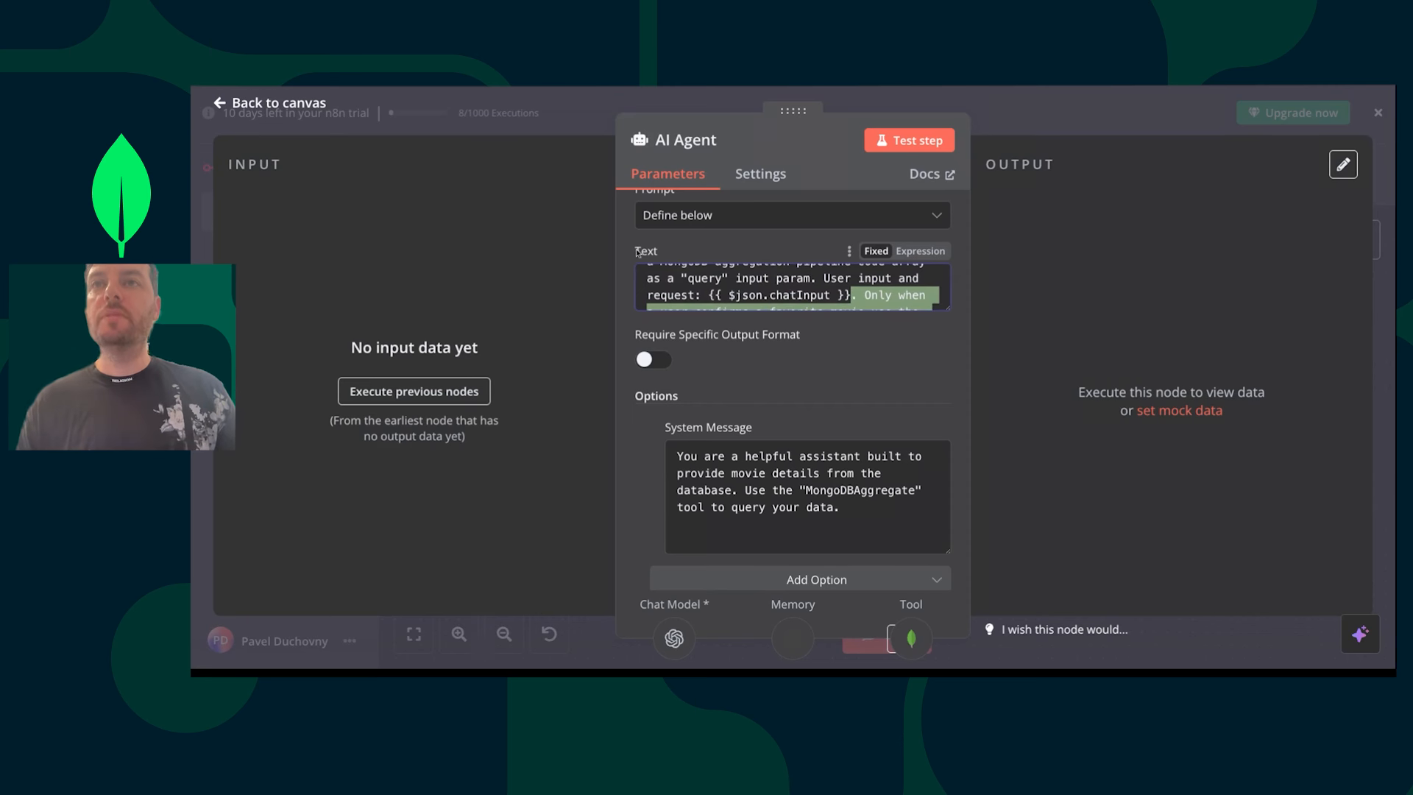
scroll(697, 301, "down", 2)
scroll(697, 301, "up", 1)
scroll(697, 301, "down", 1)
scroll(697, 301, "up", 1)
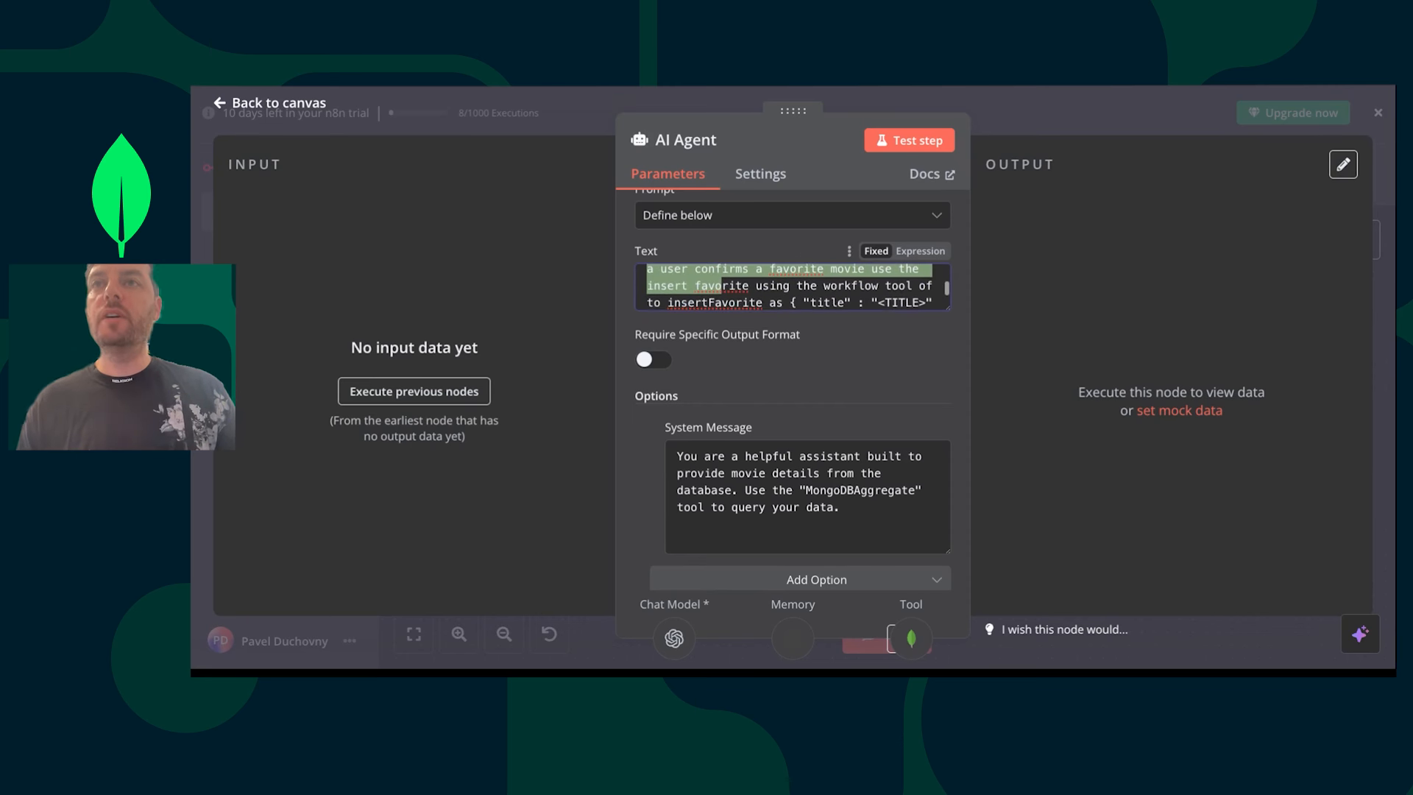
scroll(720, 287, "up", 1)
left_click(863, 274)
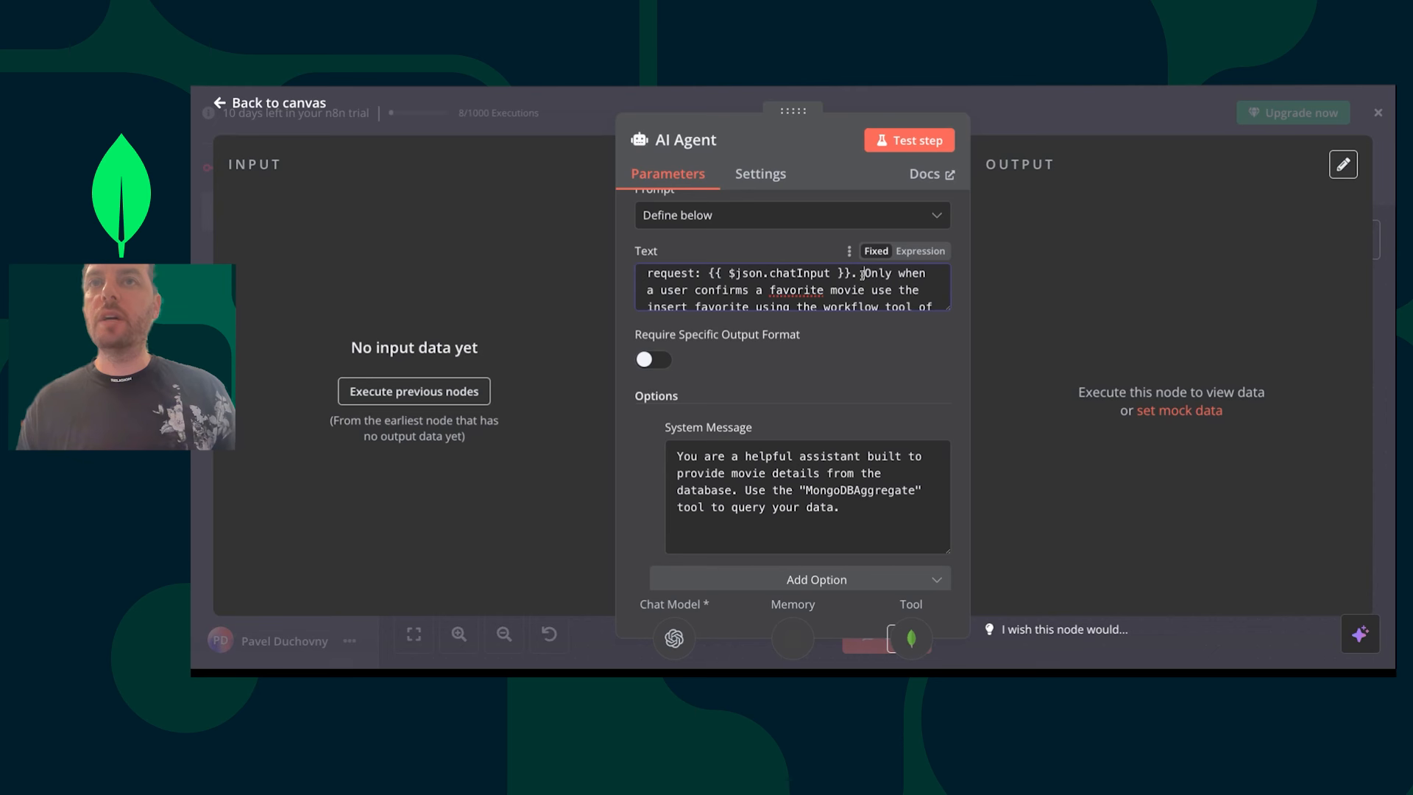
scroll(863, 279, "down", 3)
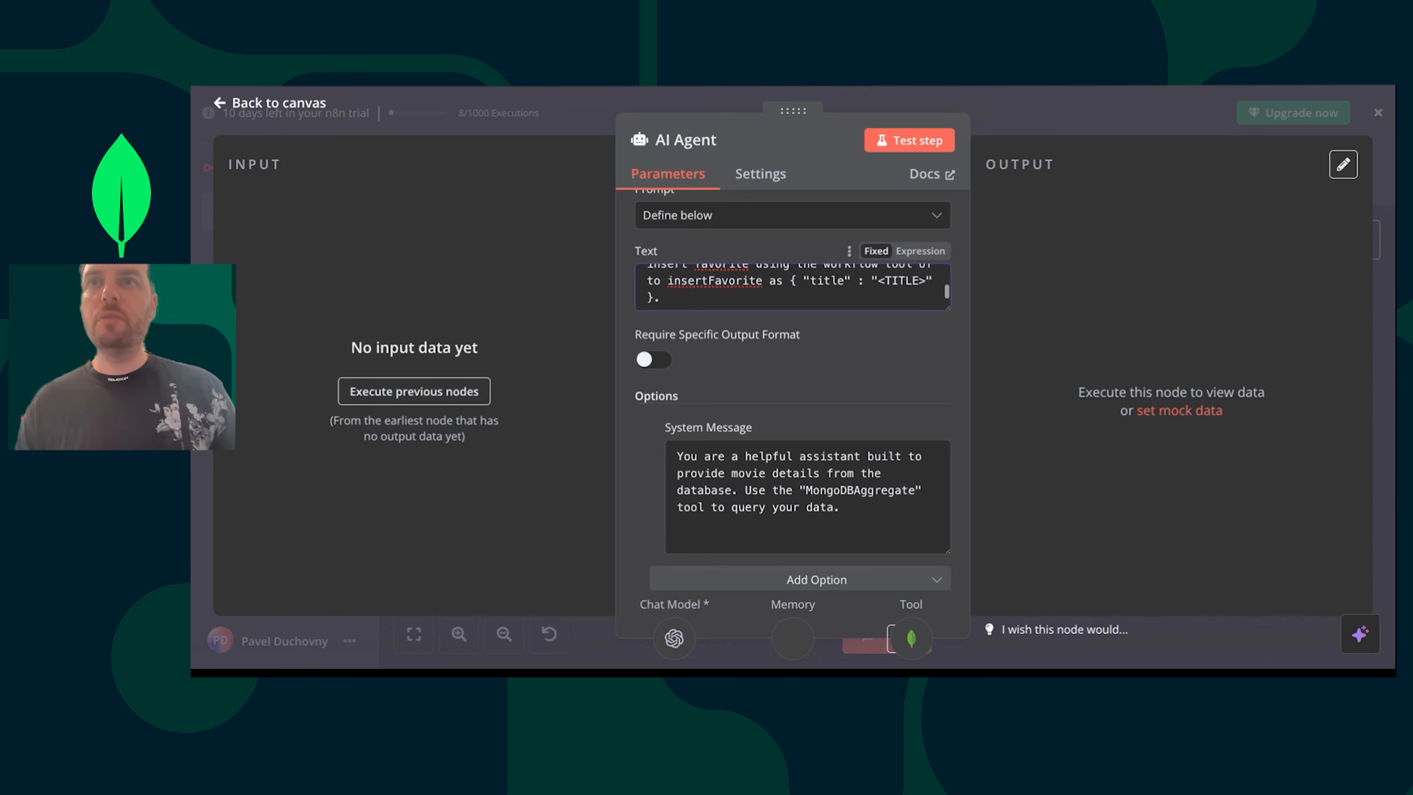
left_click(857, 280, "shift")
left_click(850, 297, "shift")
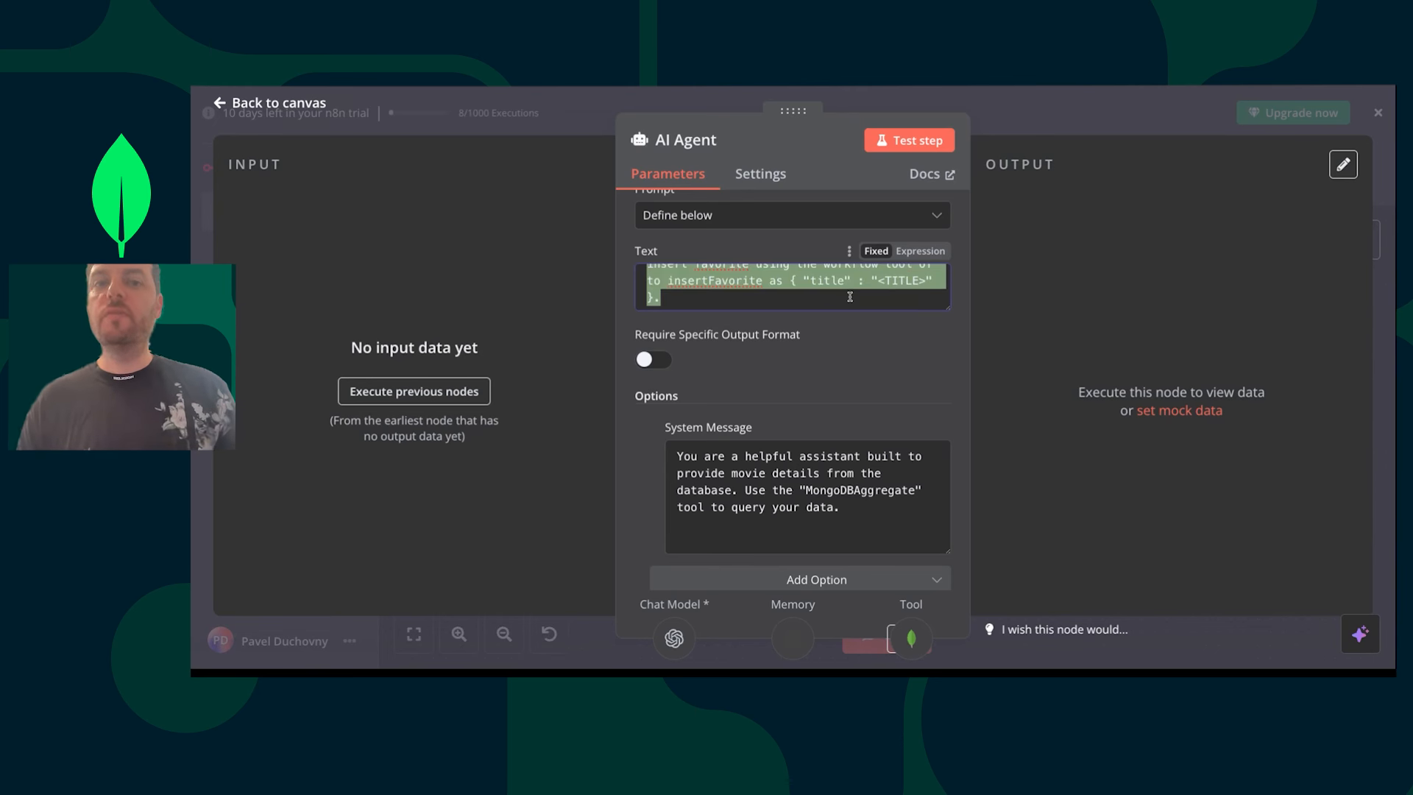
key("BackSpace")
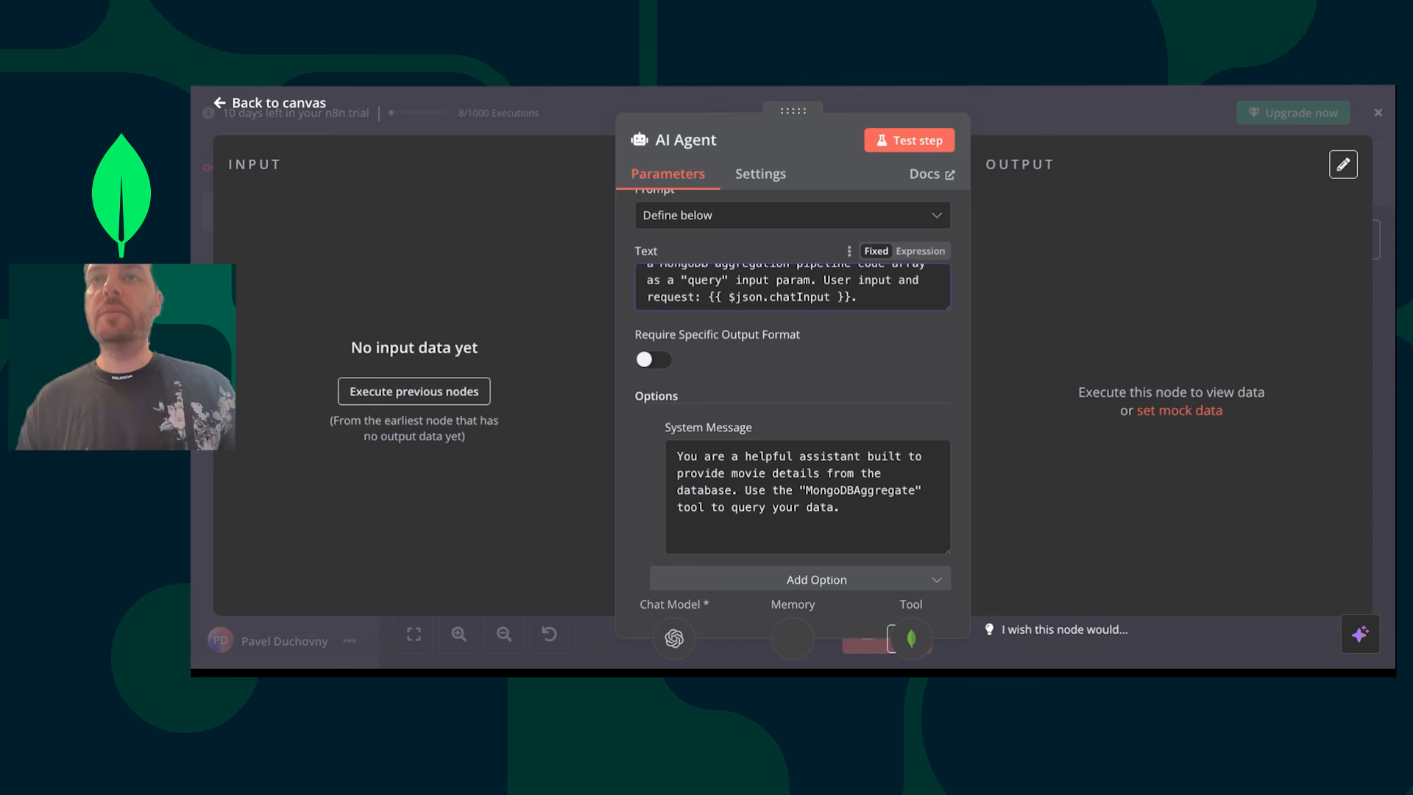
scroll(766, 287, "up", 5)
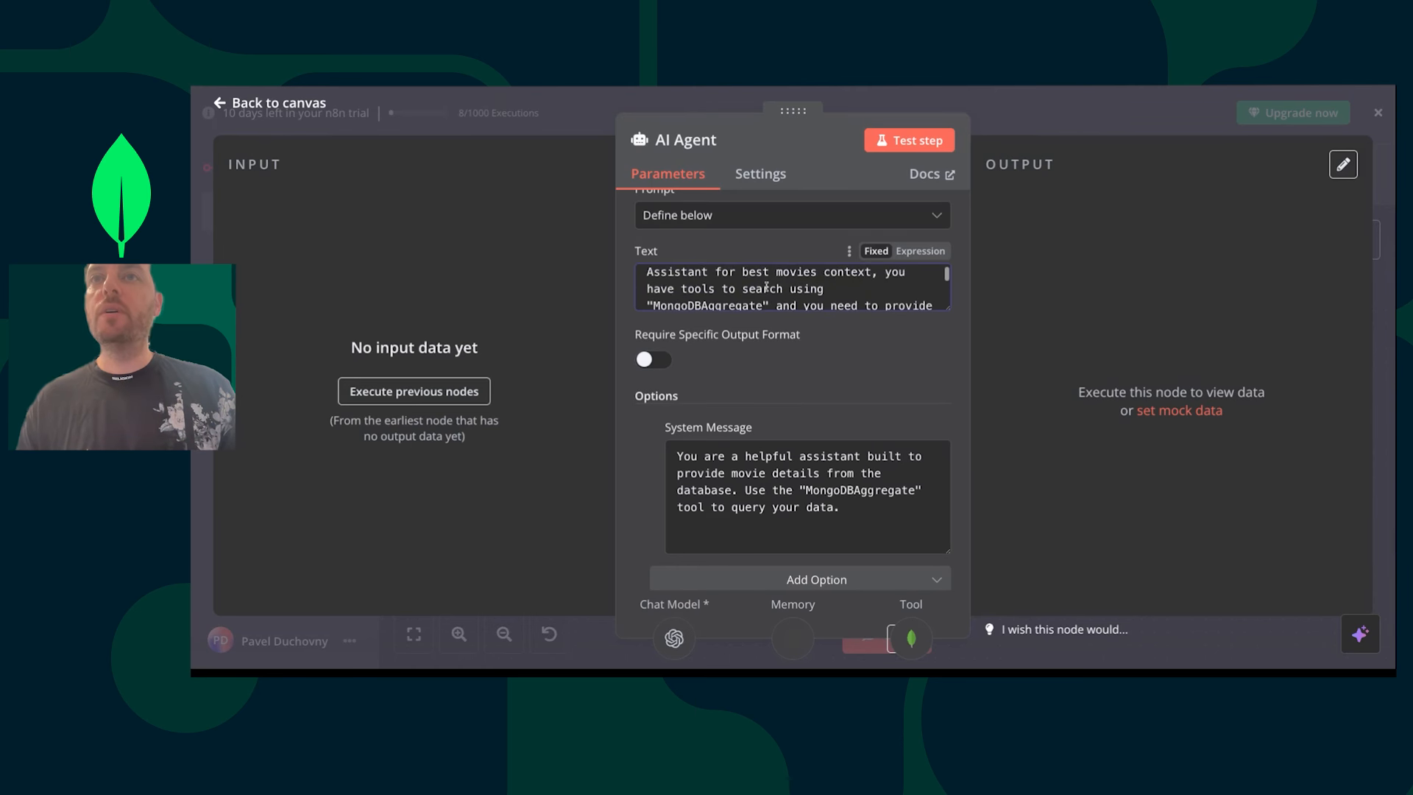
scroll(766, 287, "down", 1)
scroll(728, 291, "down", 2)
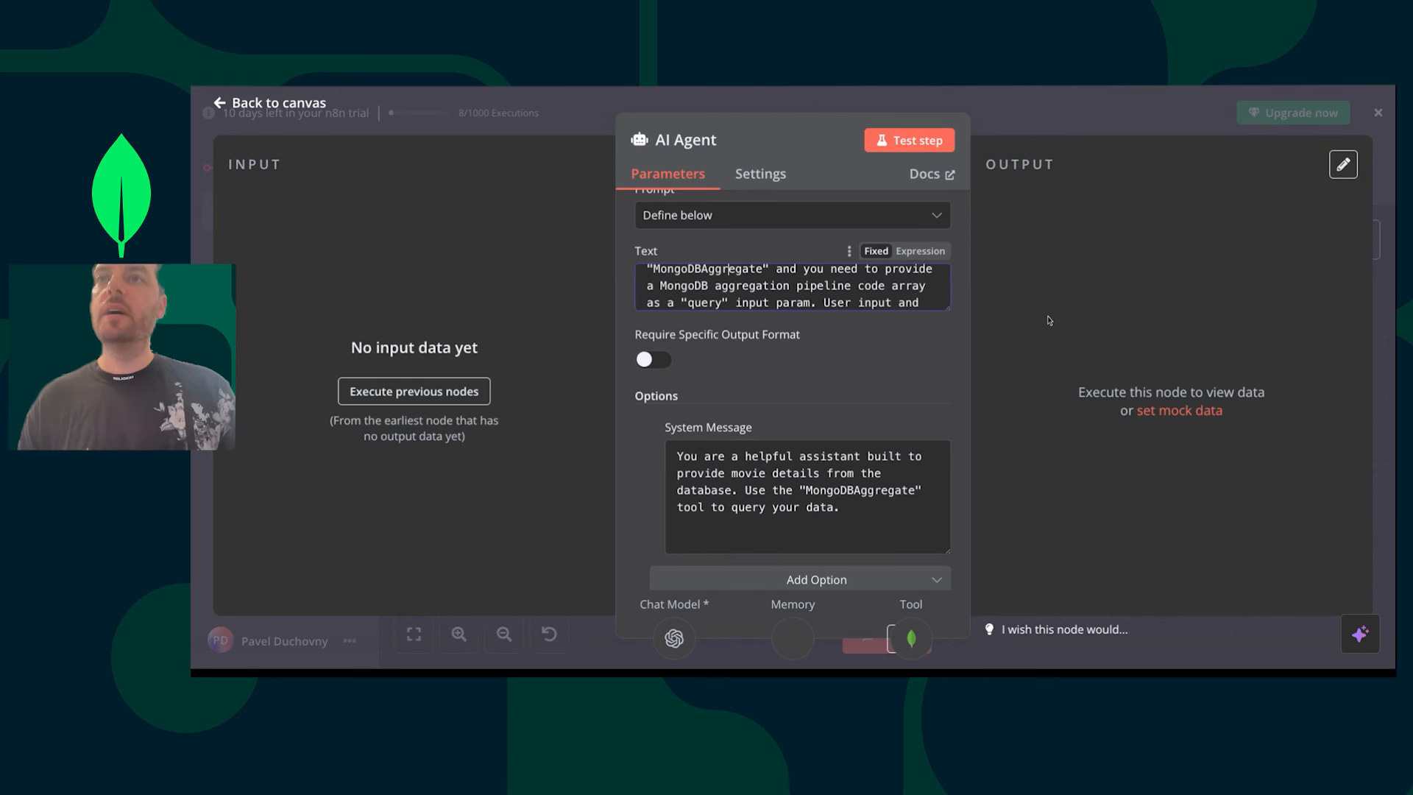
left_click(1138, 115)
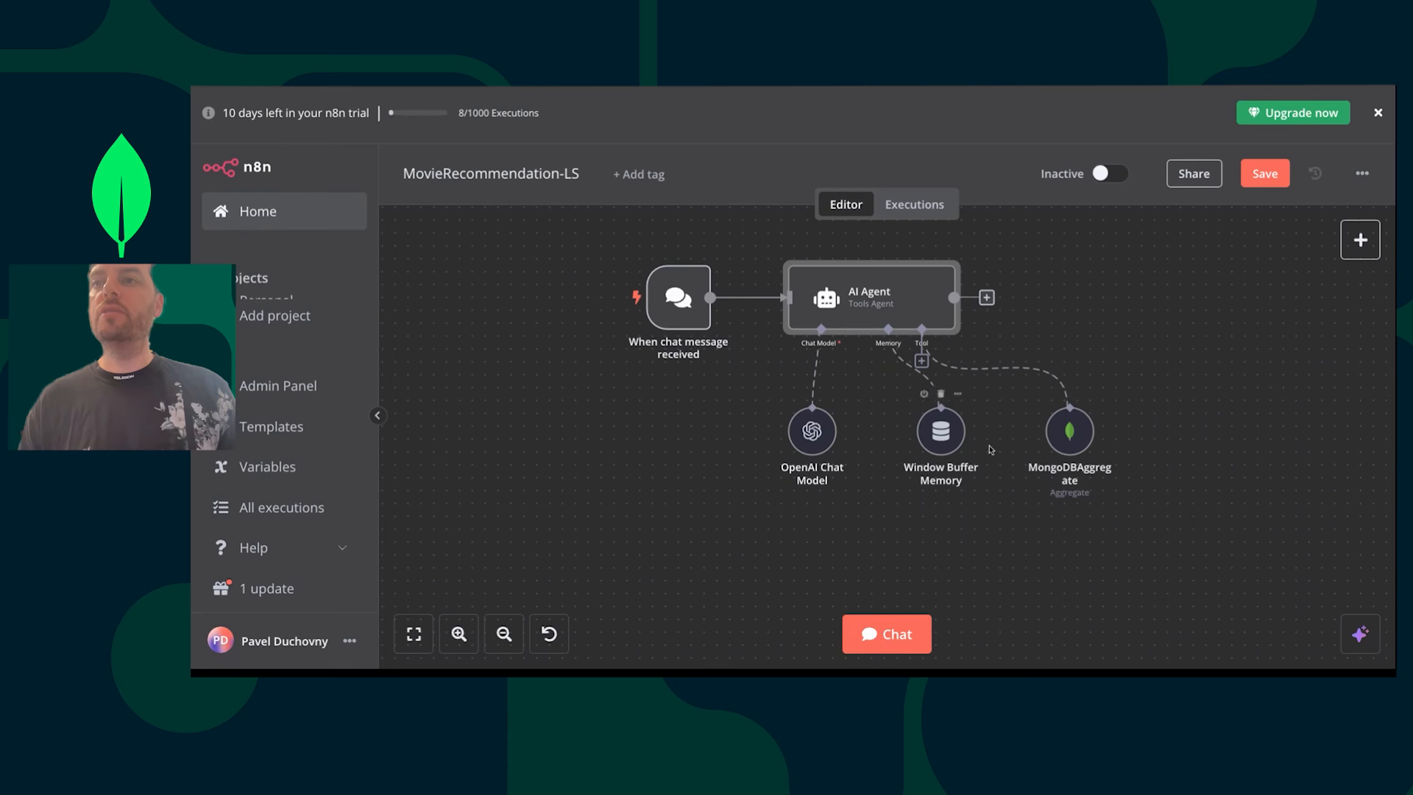
- Clear the fixed query of the MongoDBAggregate tool and switch the query to an expression with empty {{ }} braces
double_click(1090, 444)
scroll(888, 416, "down", 2)
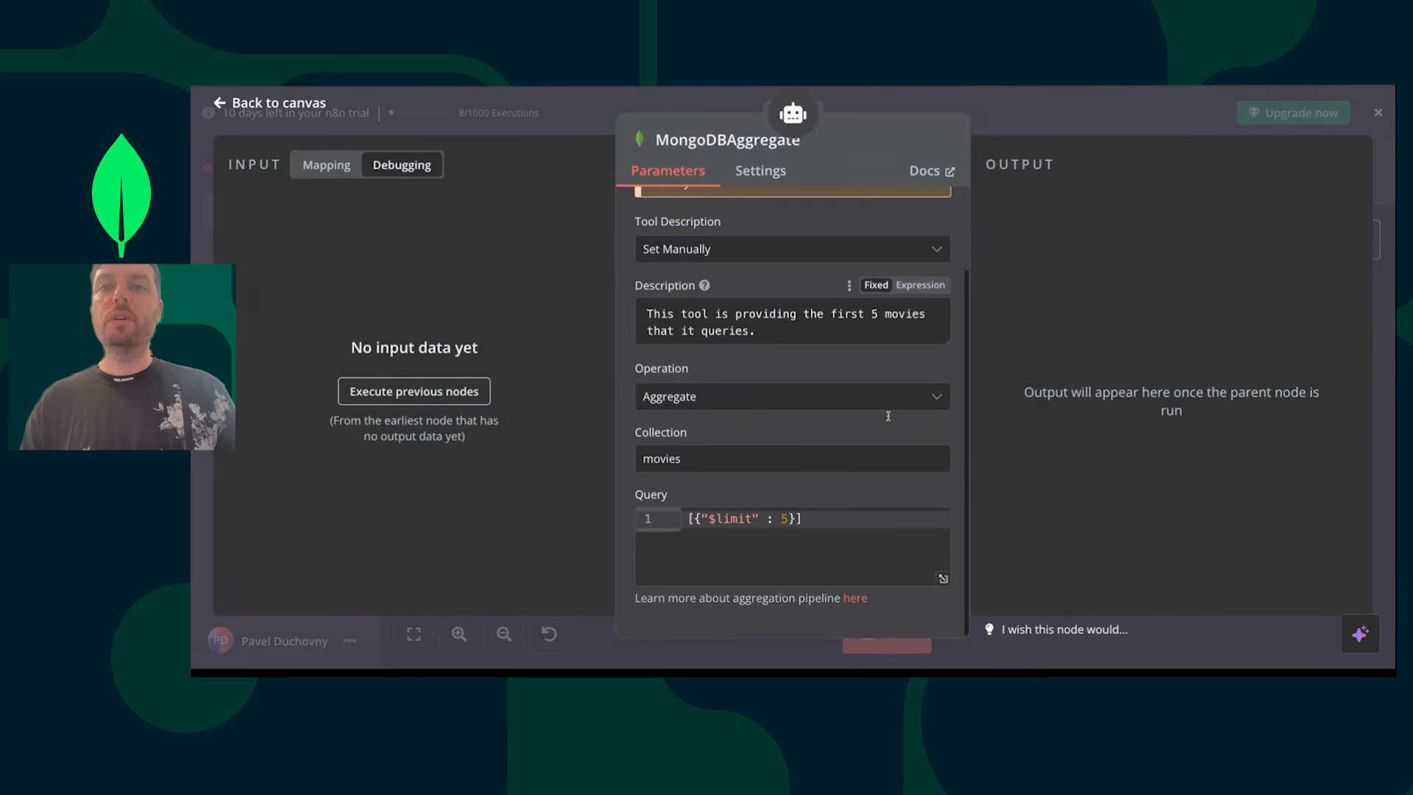
left_click_drag(810, 524, 659, 504)
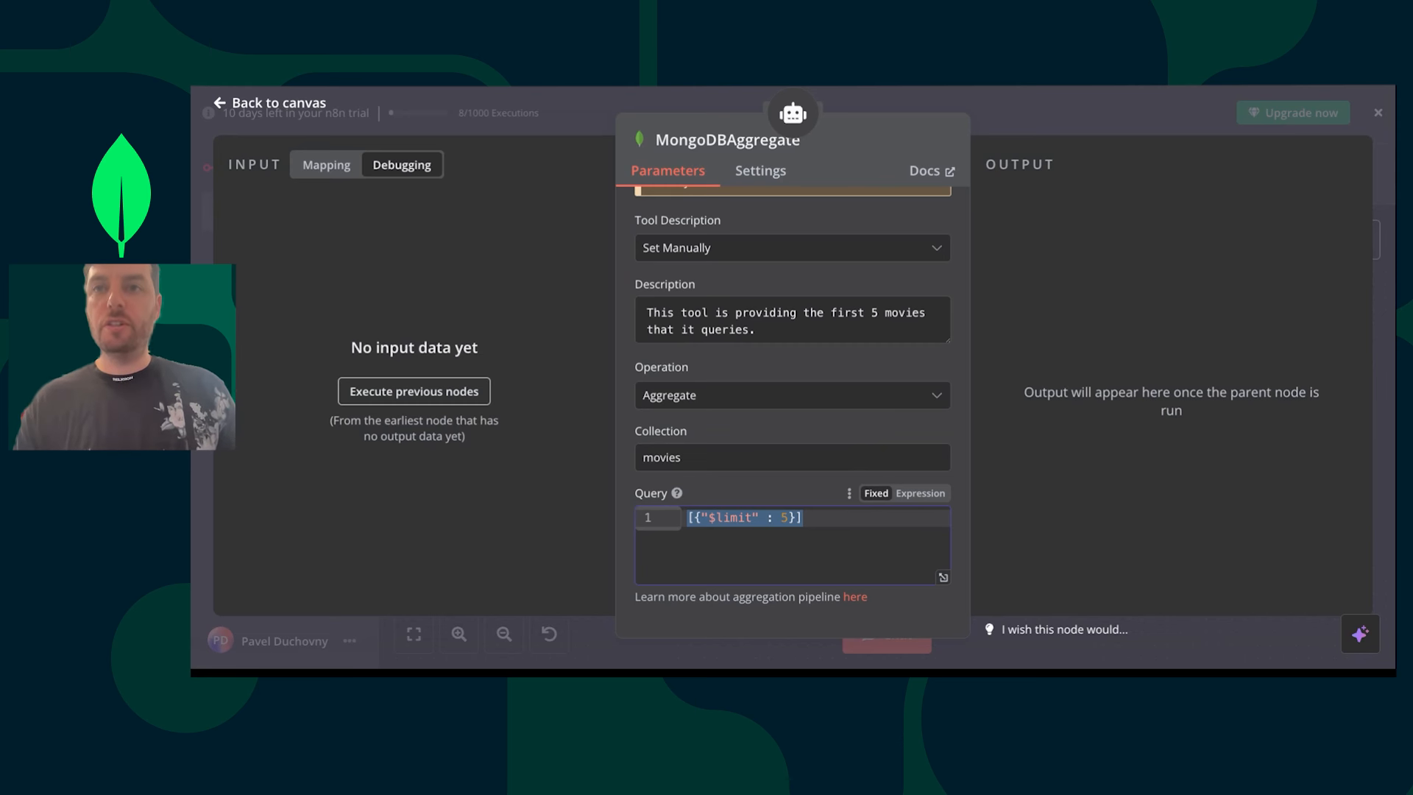
key("BackSpace")
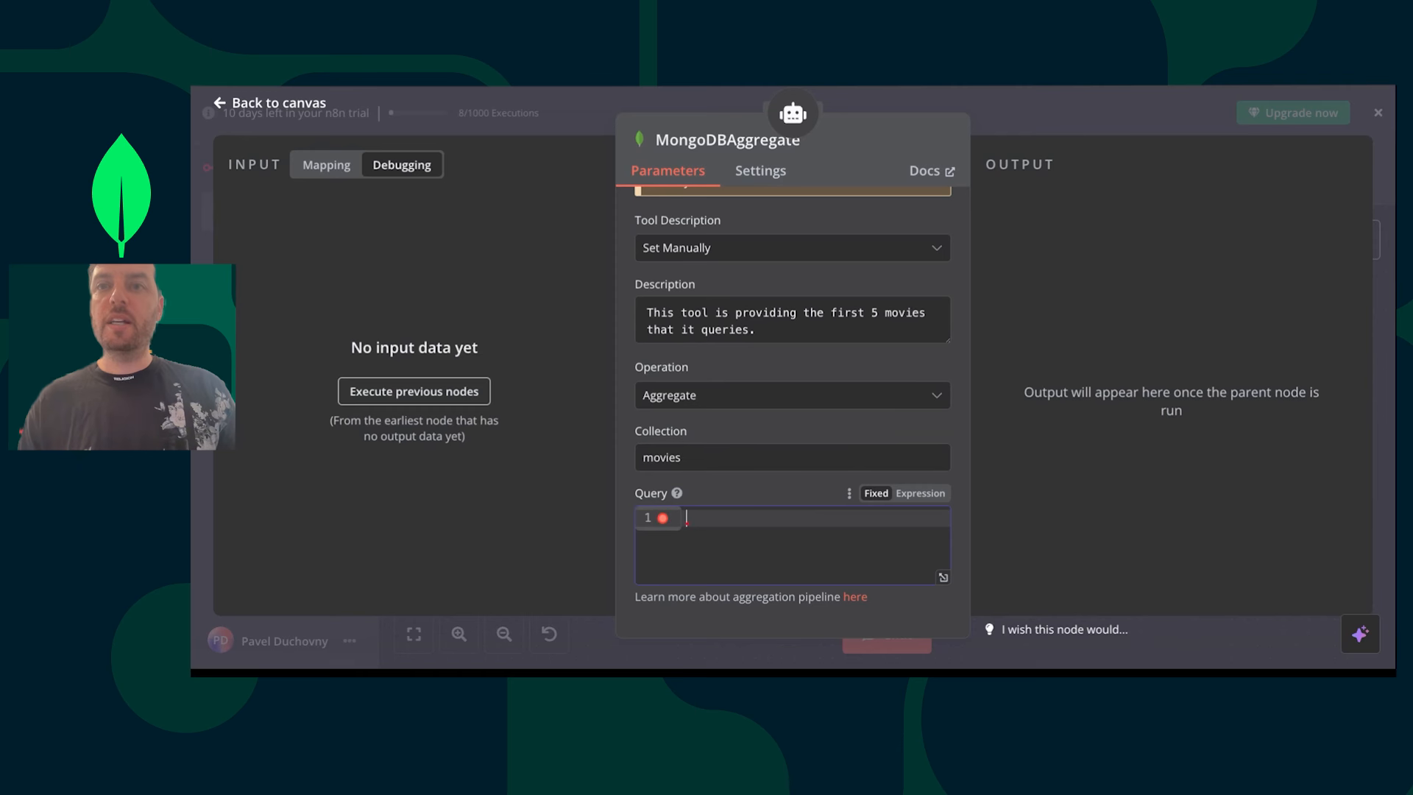
left_click(908, 500)
type("{{")
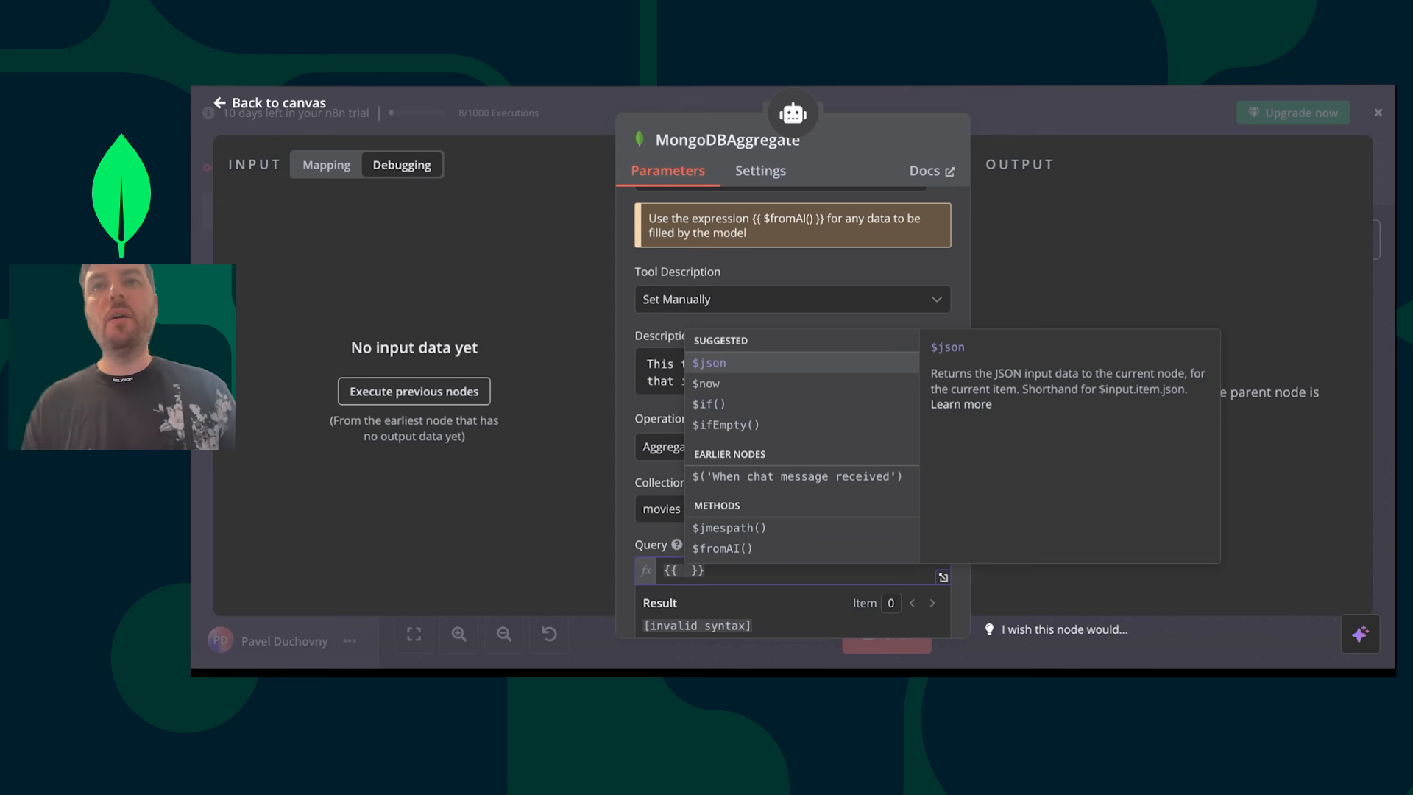
- Look through the expression suggestions for $fromAI() and read its parameters and usage examples
key("Down")
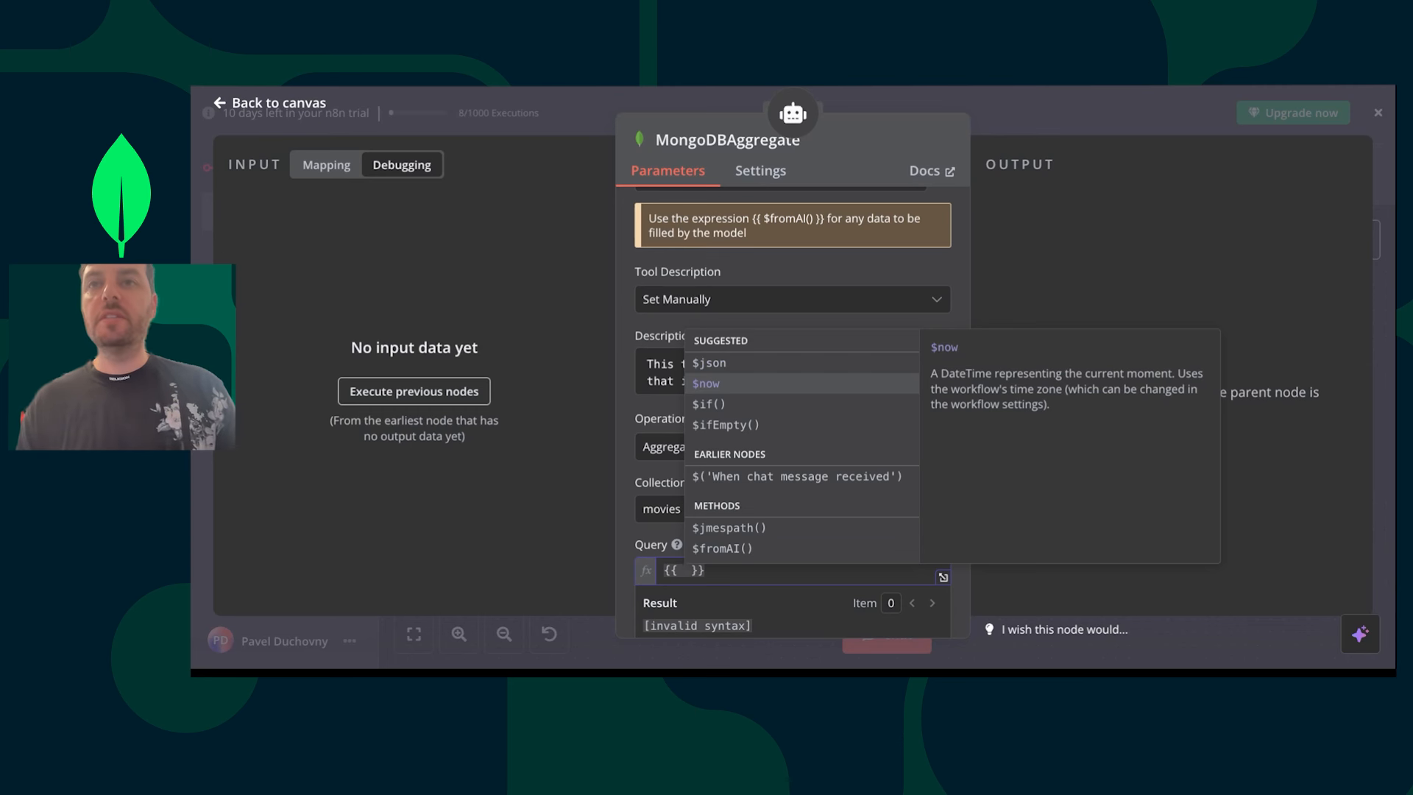
key("Down")
key("Down")
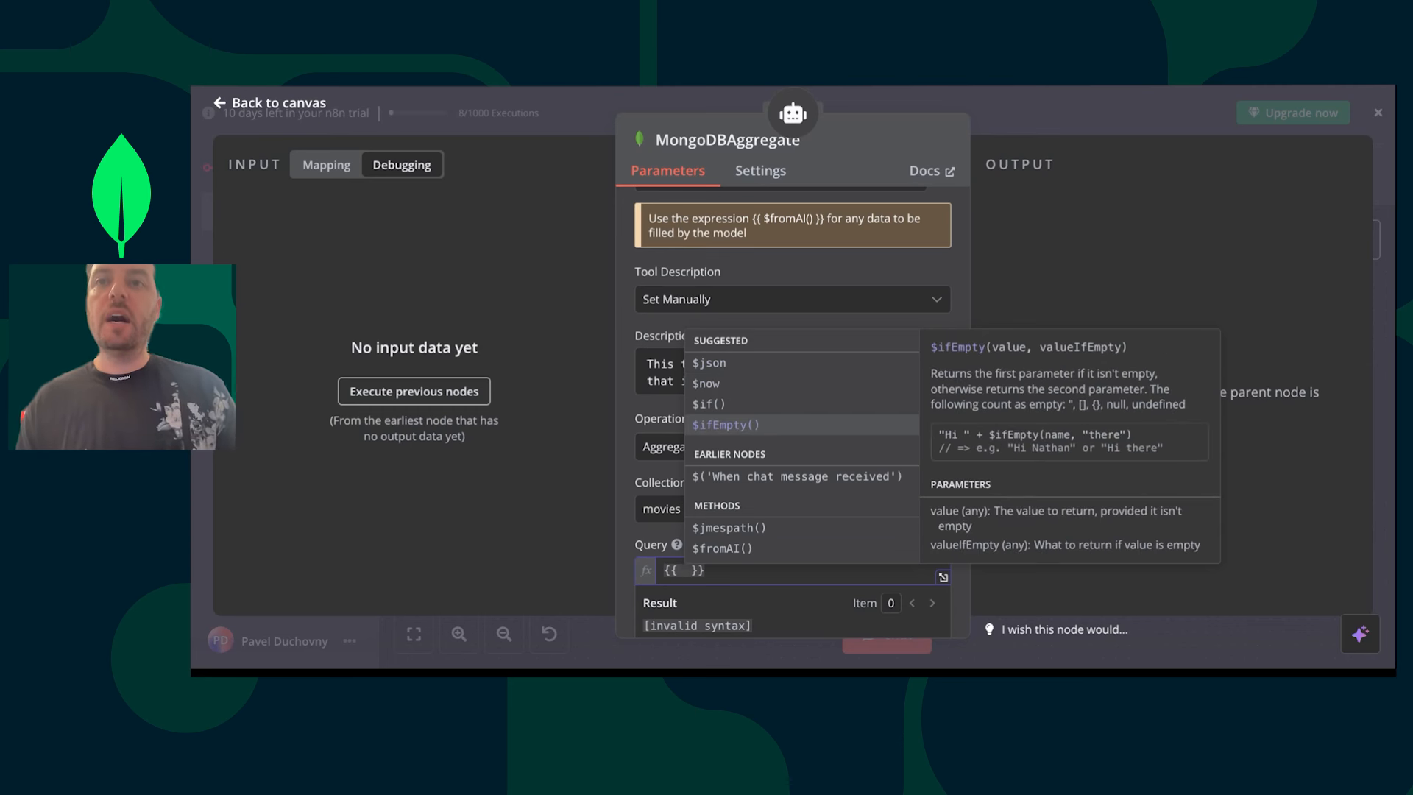
key("Down")
key("Down")
key("Down")
key("Down")
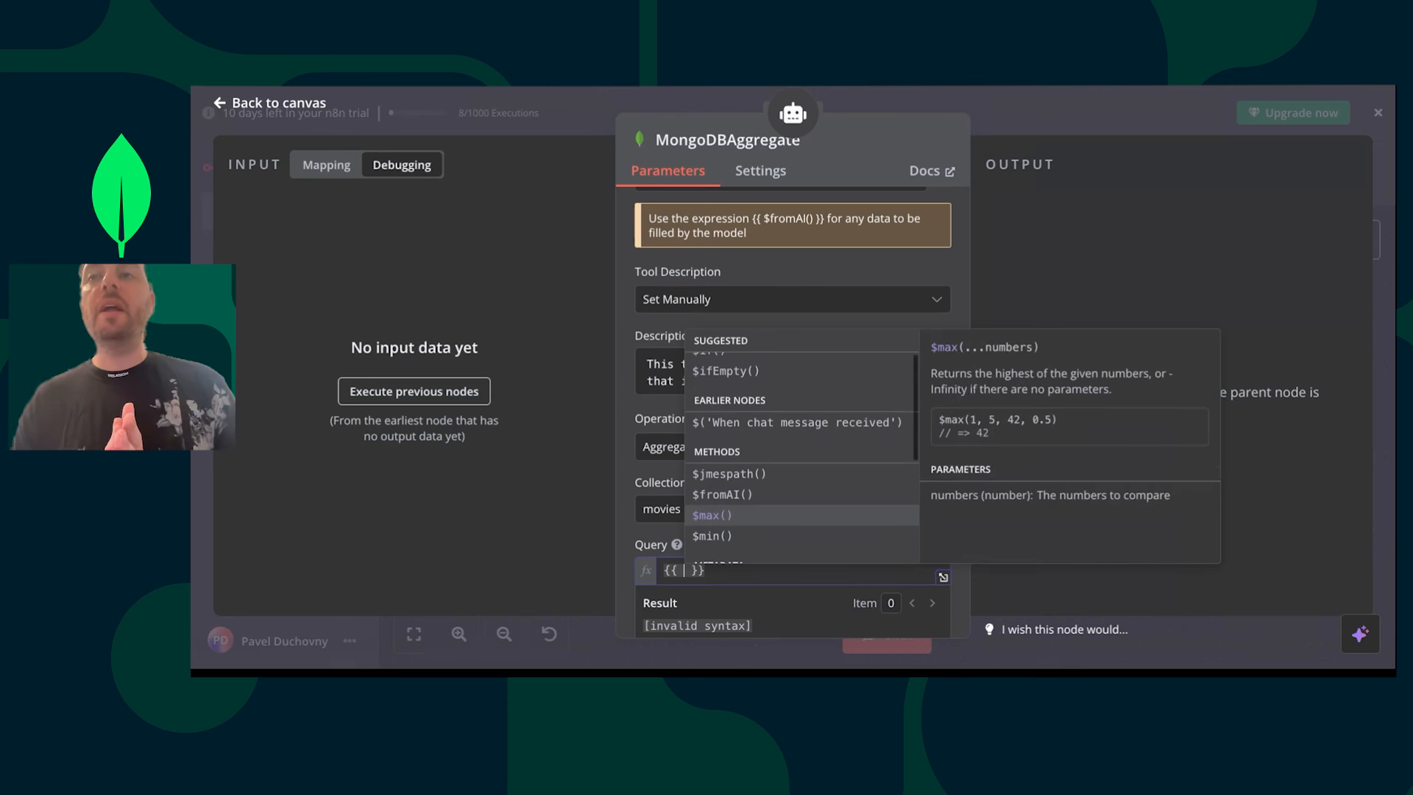
key("Up")
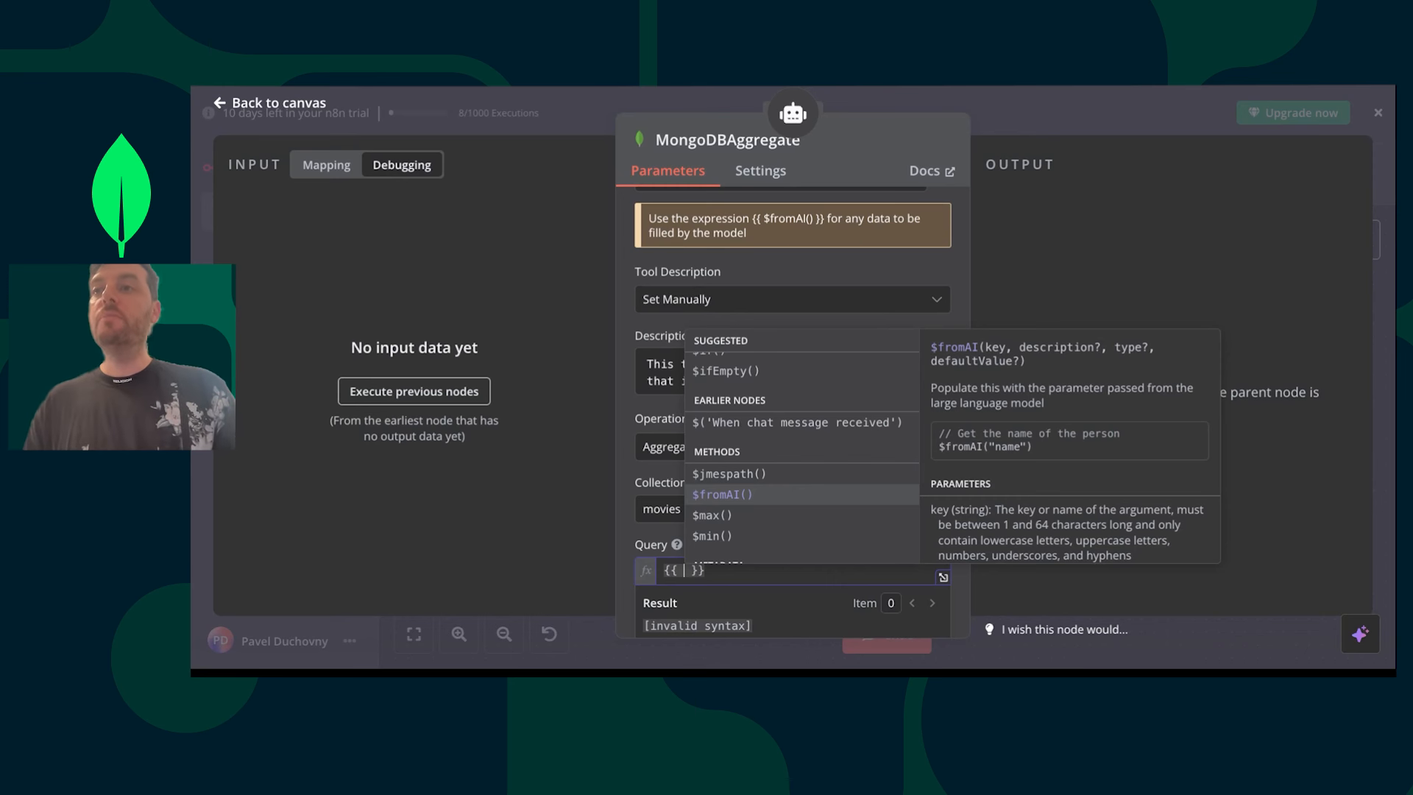
scroll(1003, 503, "down", 5)
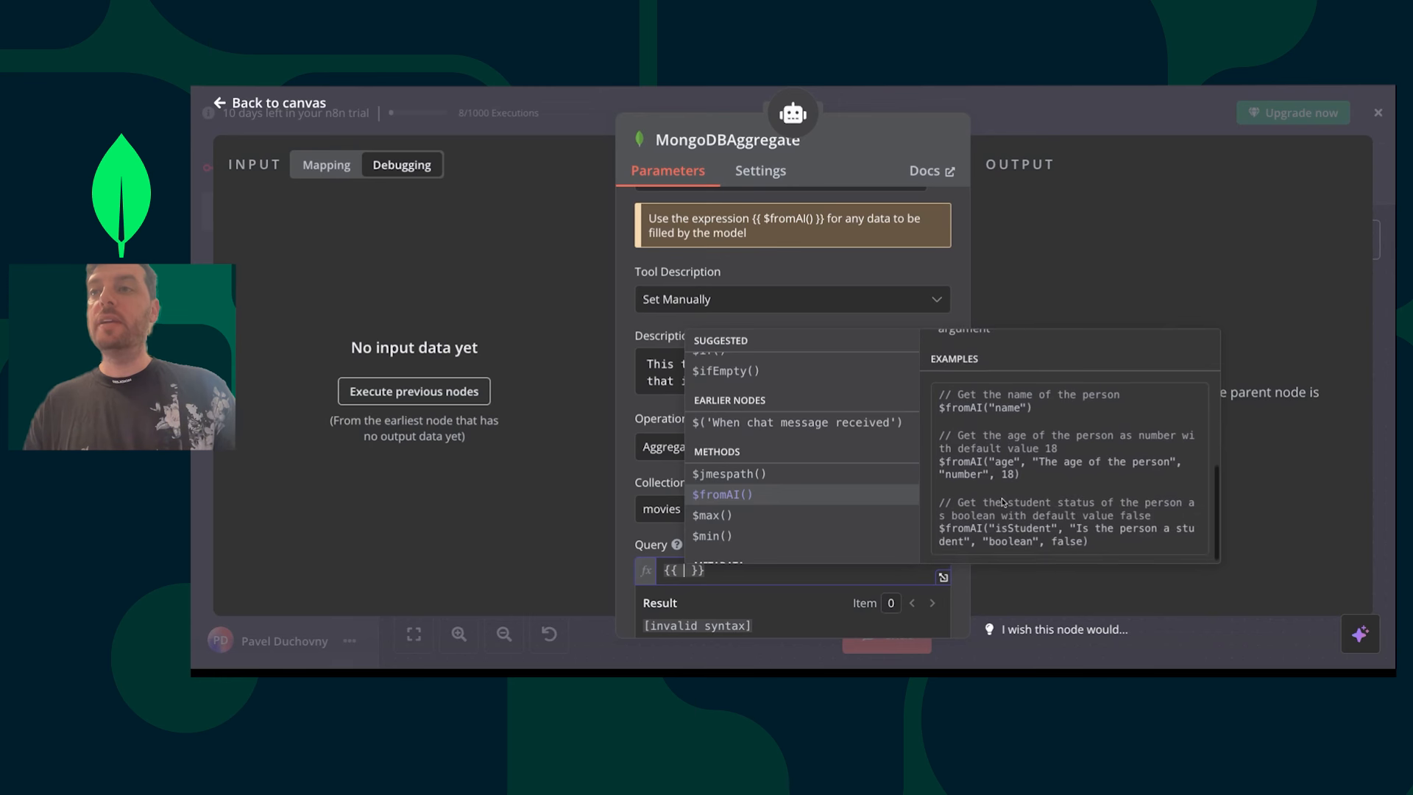
left_click_drag(1035, 461, 1035, 471)
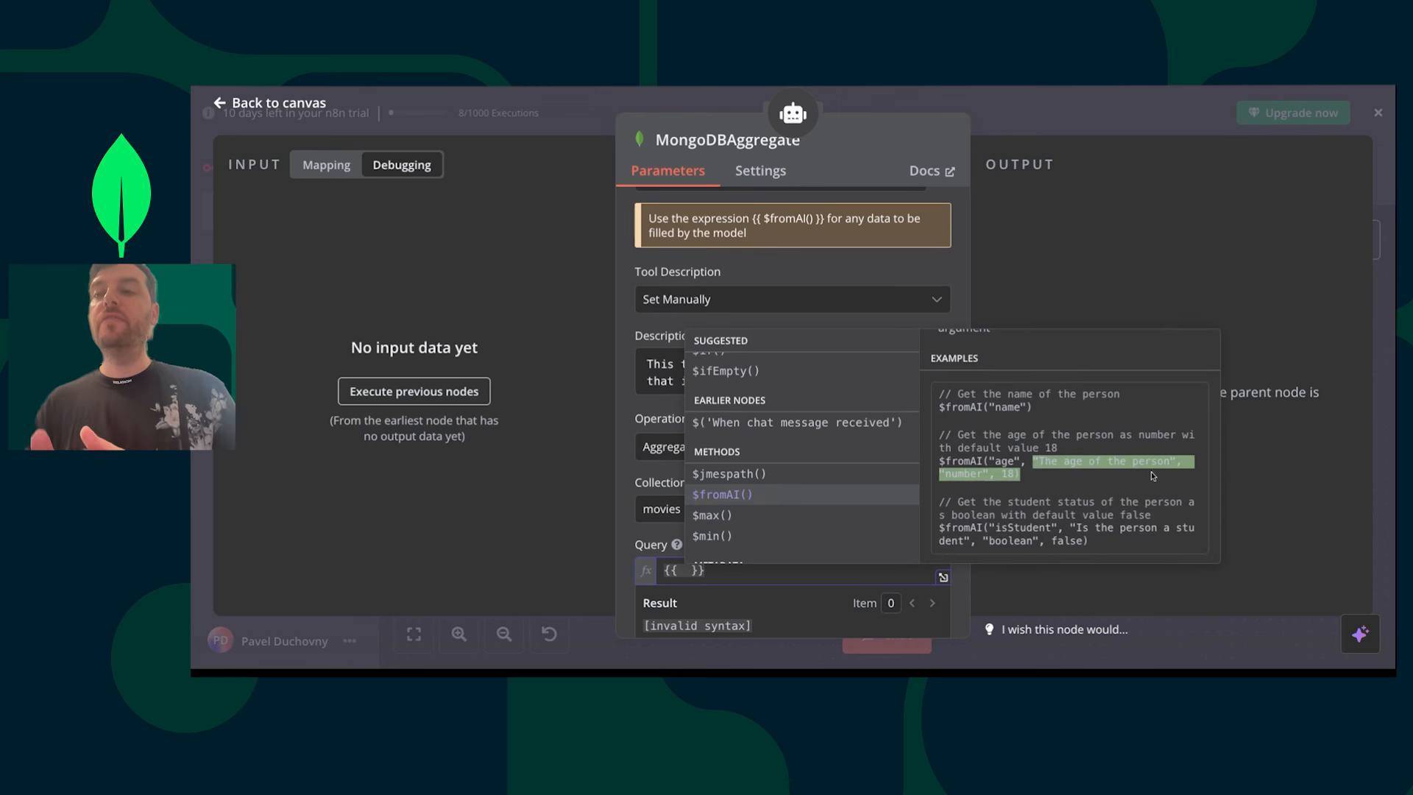
left_click(1038, 480)
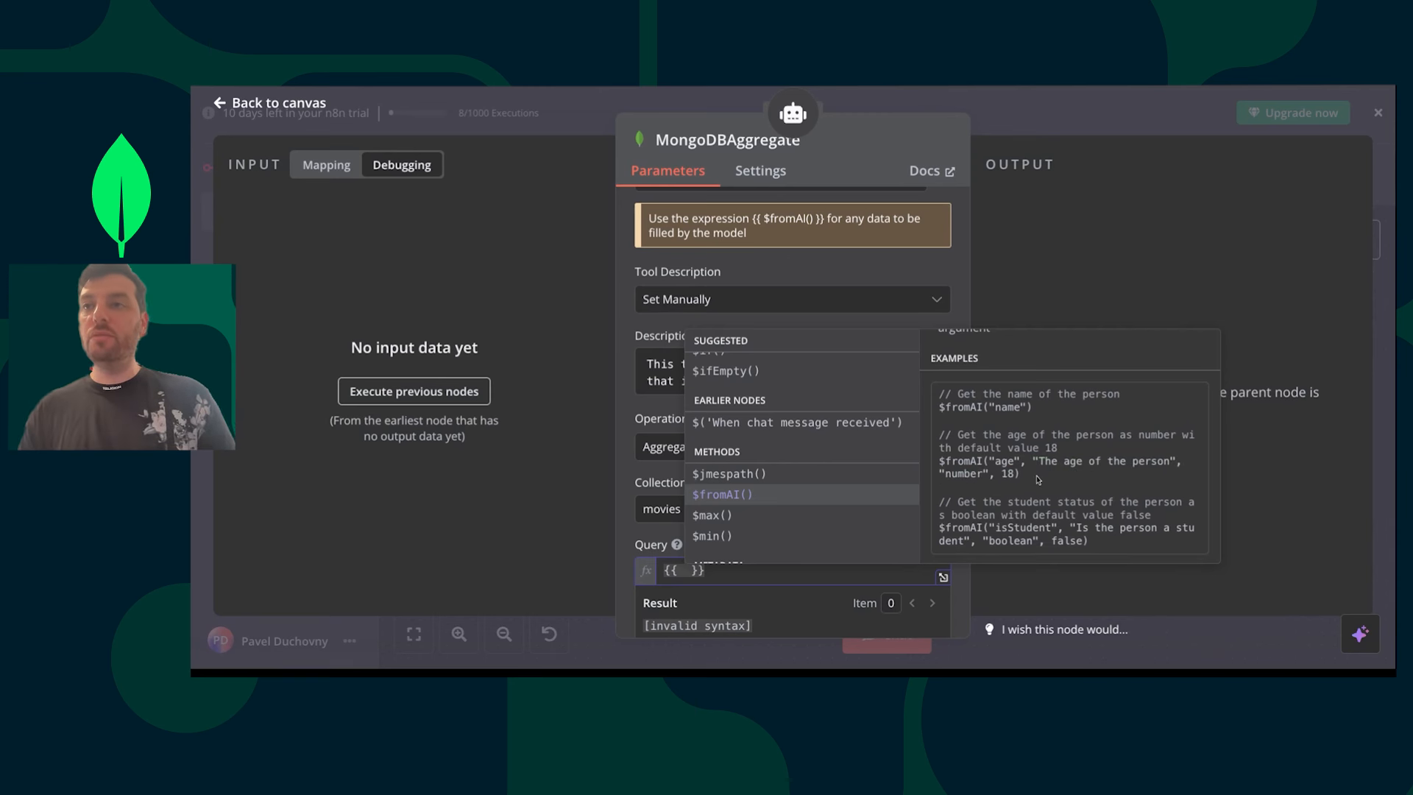
scroll(1039, 480, "down", 1)
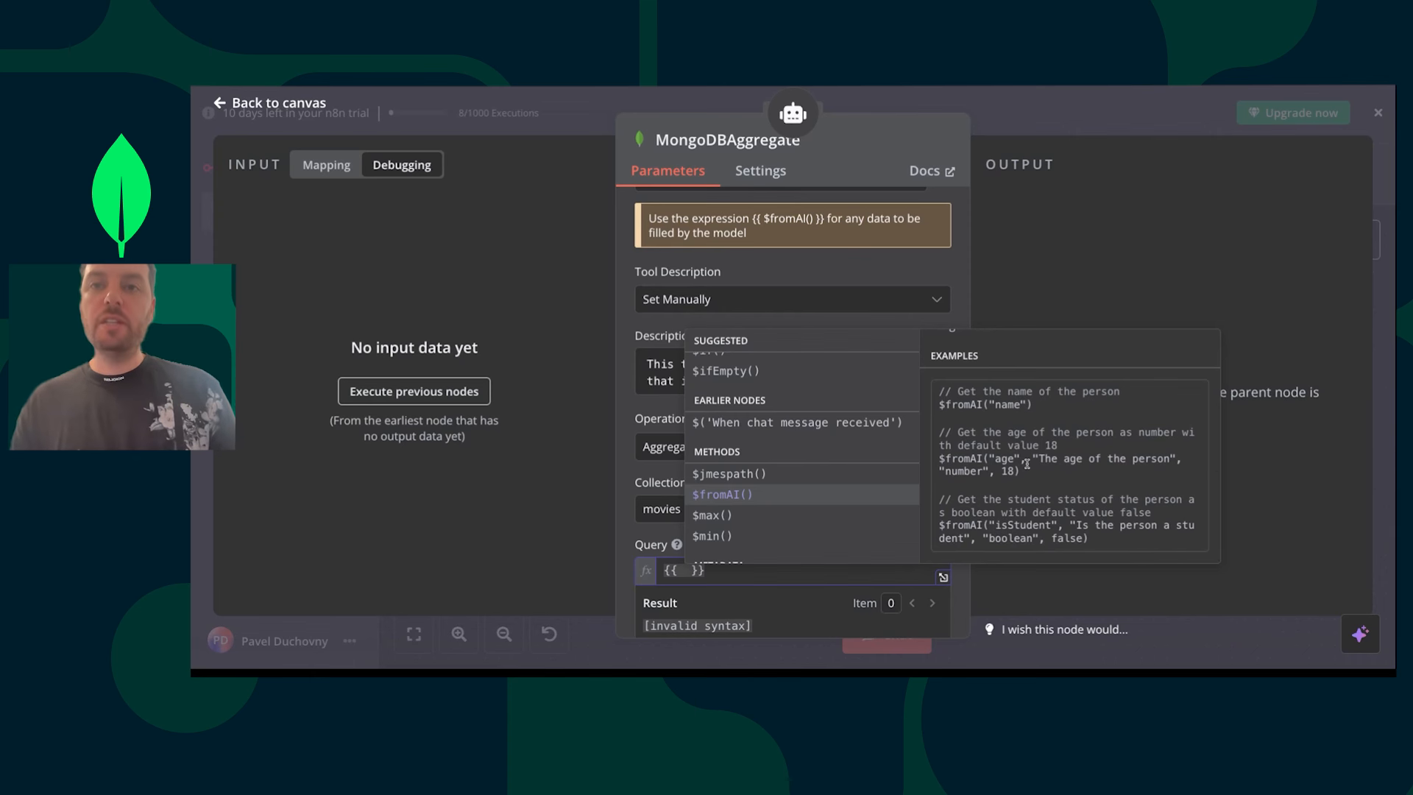
- Enter $fromAI in the query braces with key "pipeline", description "The aggregation pipeline to fullfil the query" and type "string"
left_click(679, 574)
type("$")
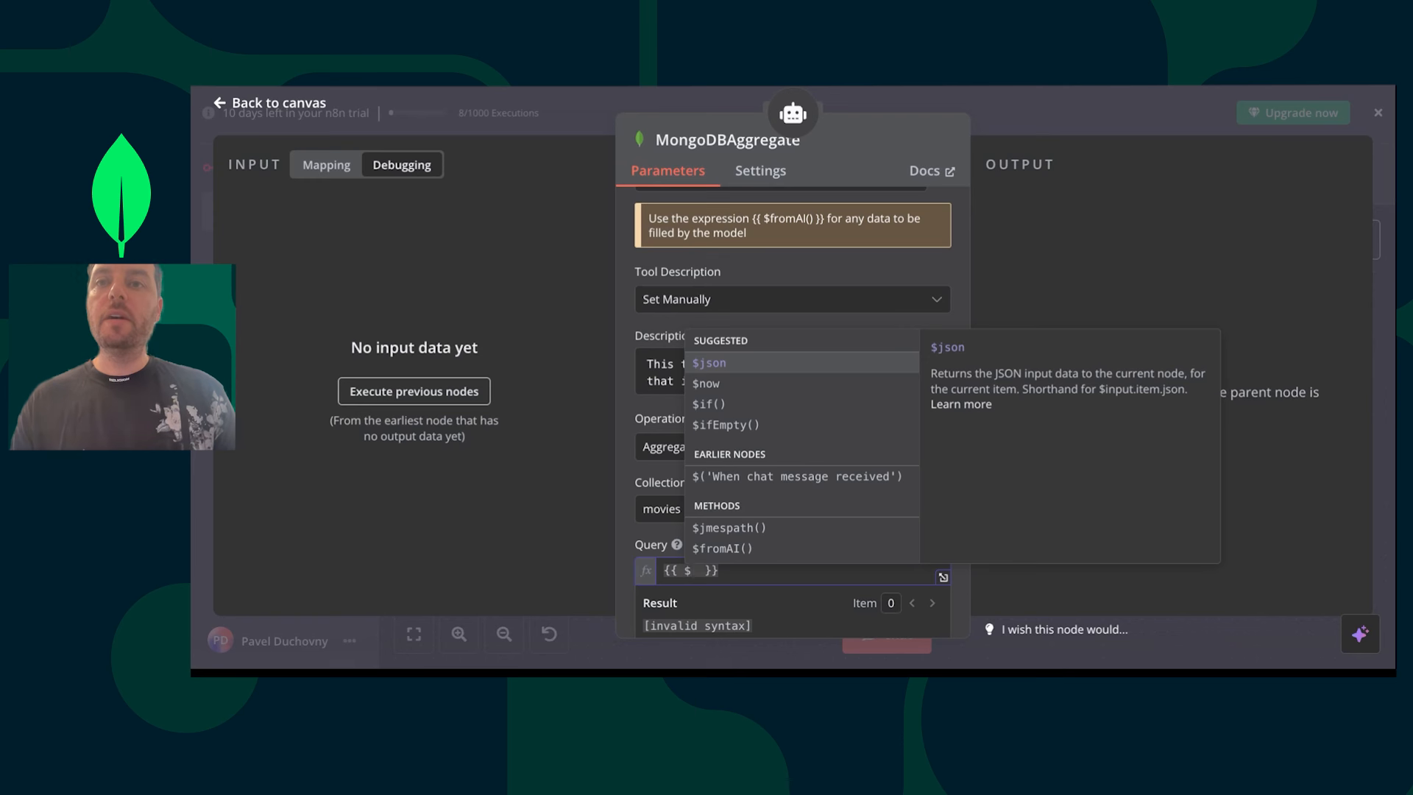
type("fromAI(\")pipeline\", ")
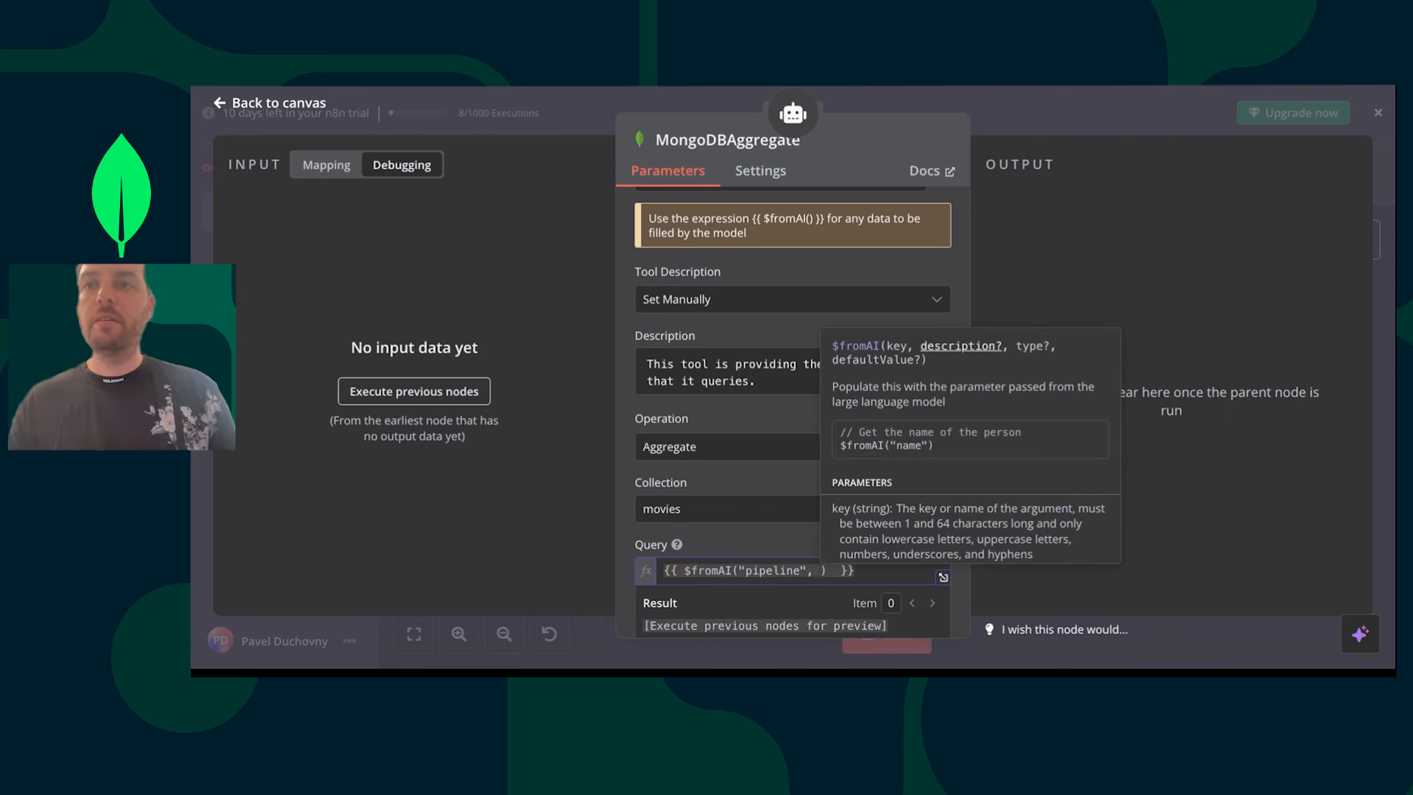
type("\"The aggregation")
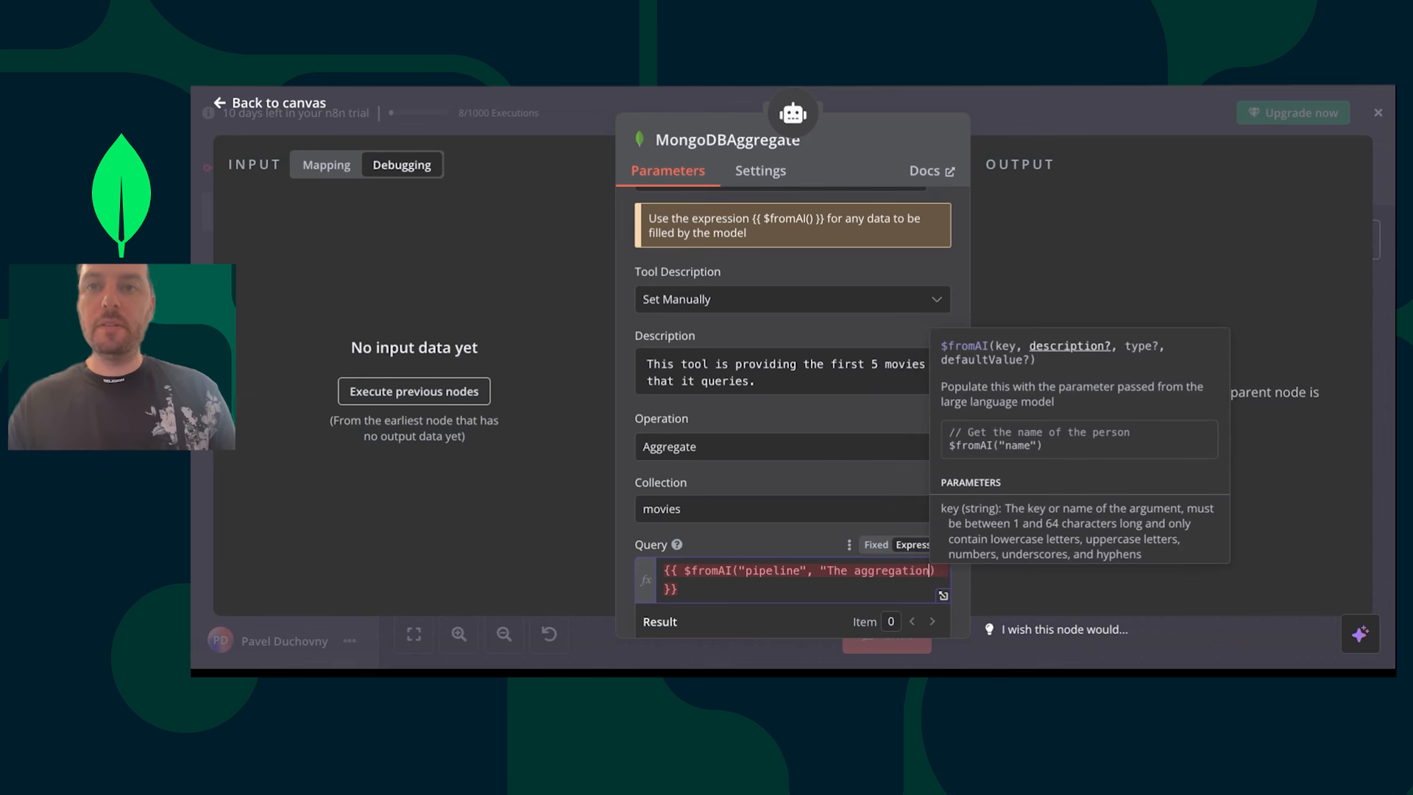
type(" pipeline ")
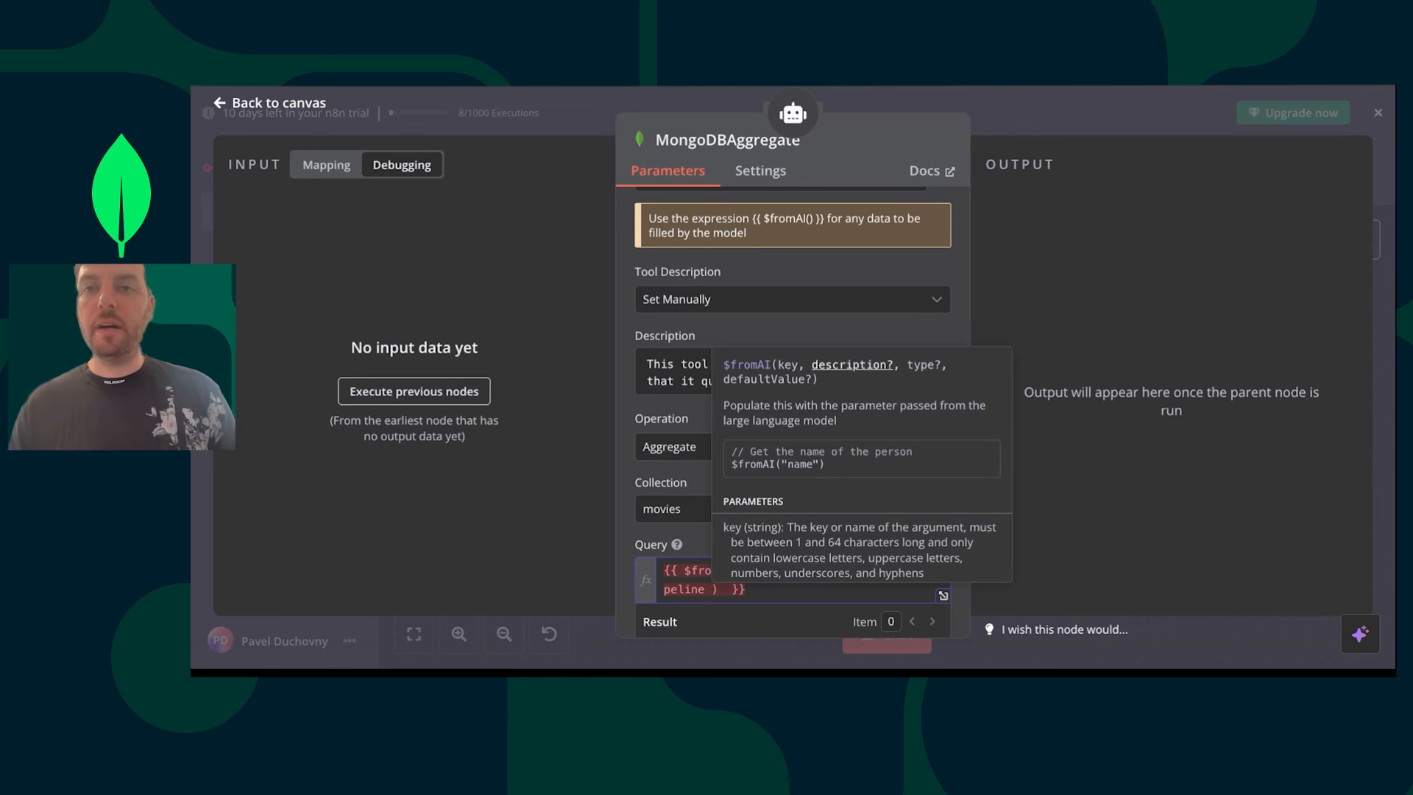
type("to ")
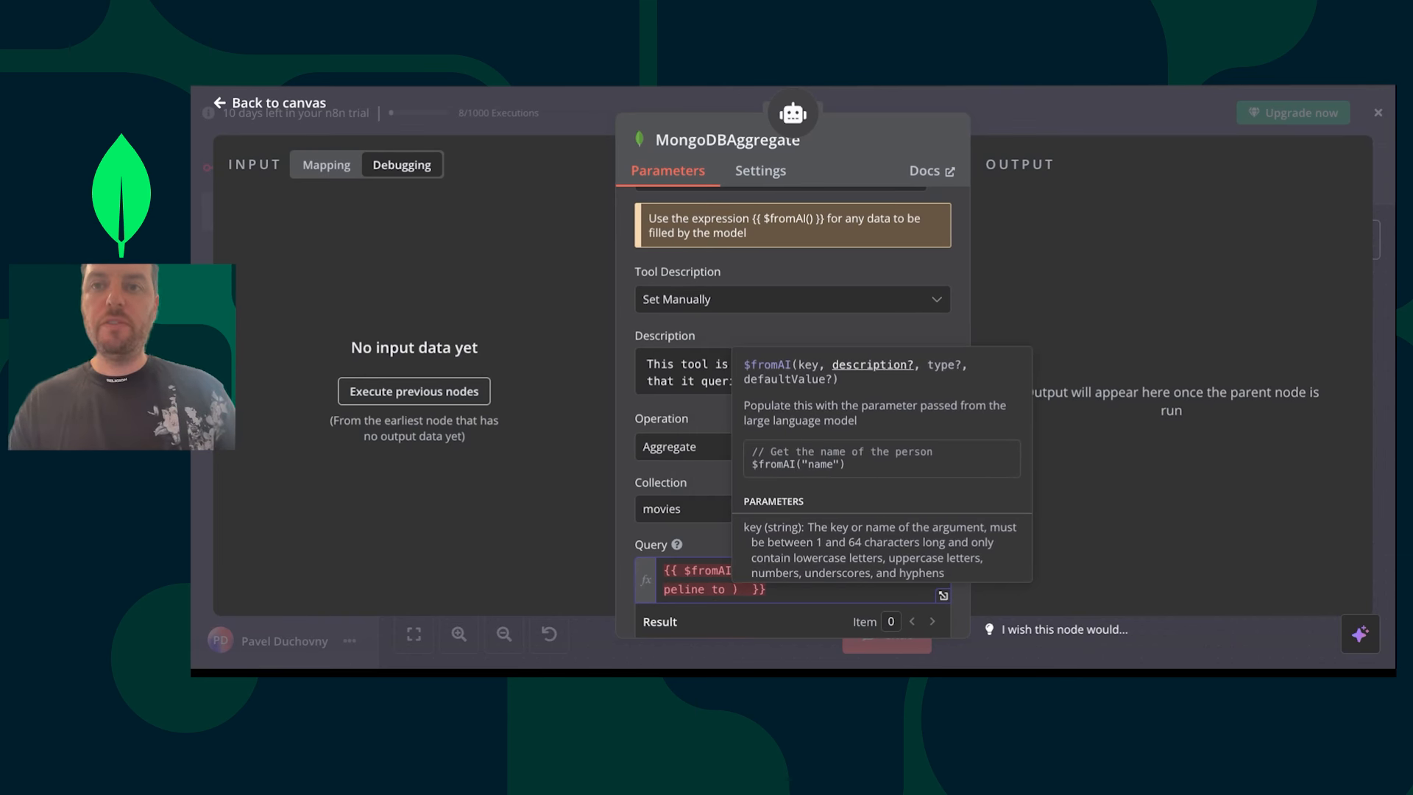
type("fullfil the query\"")
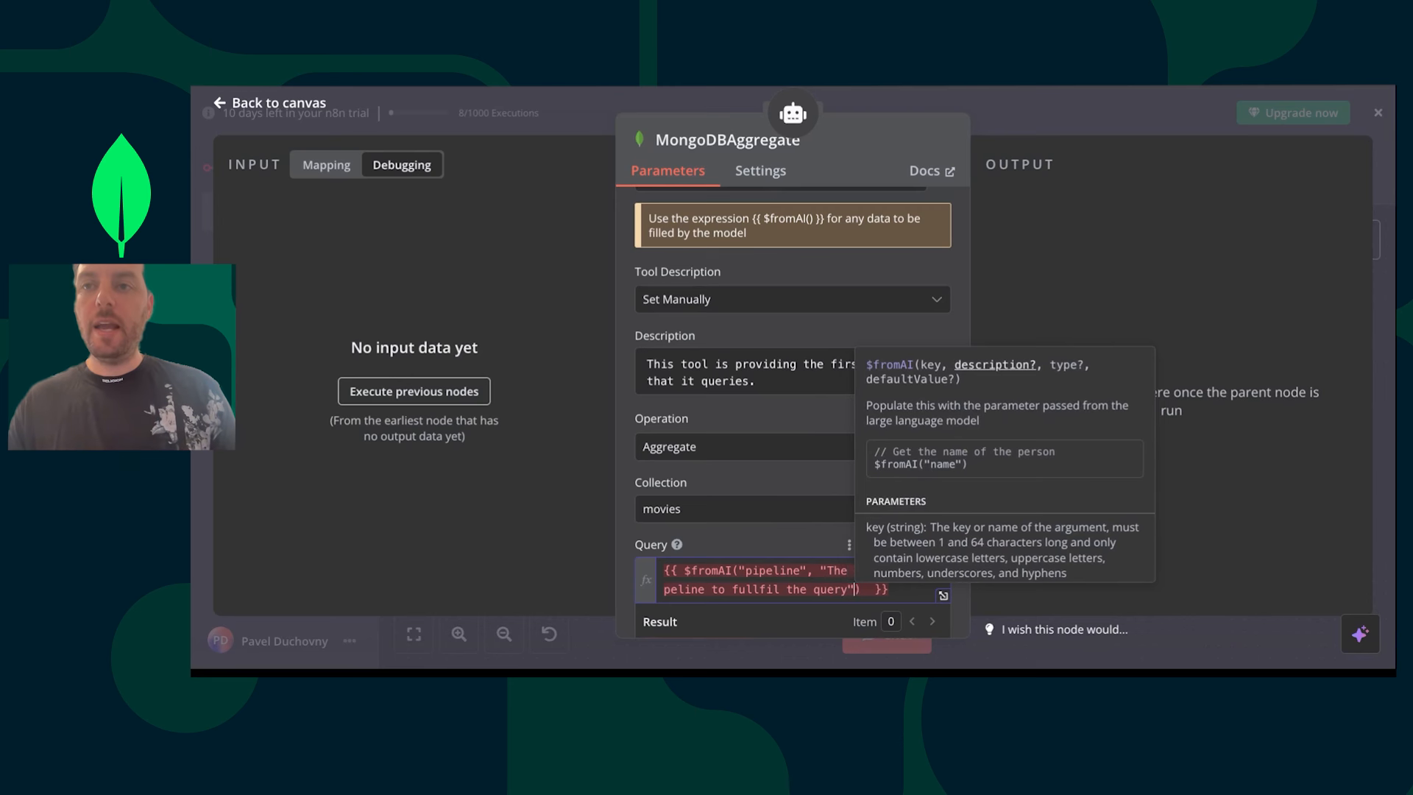
type(" , ")
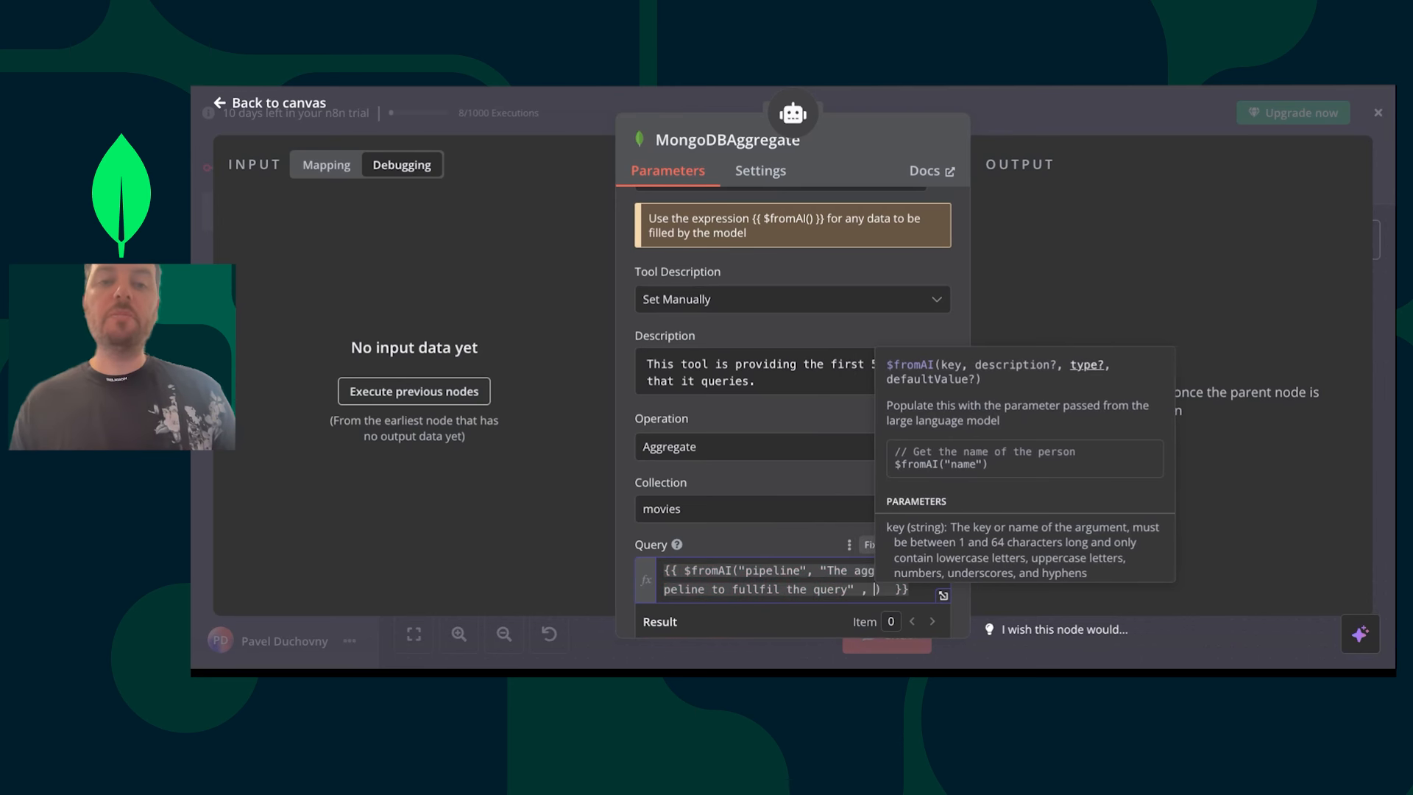
type("\"")
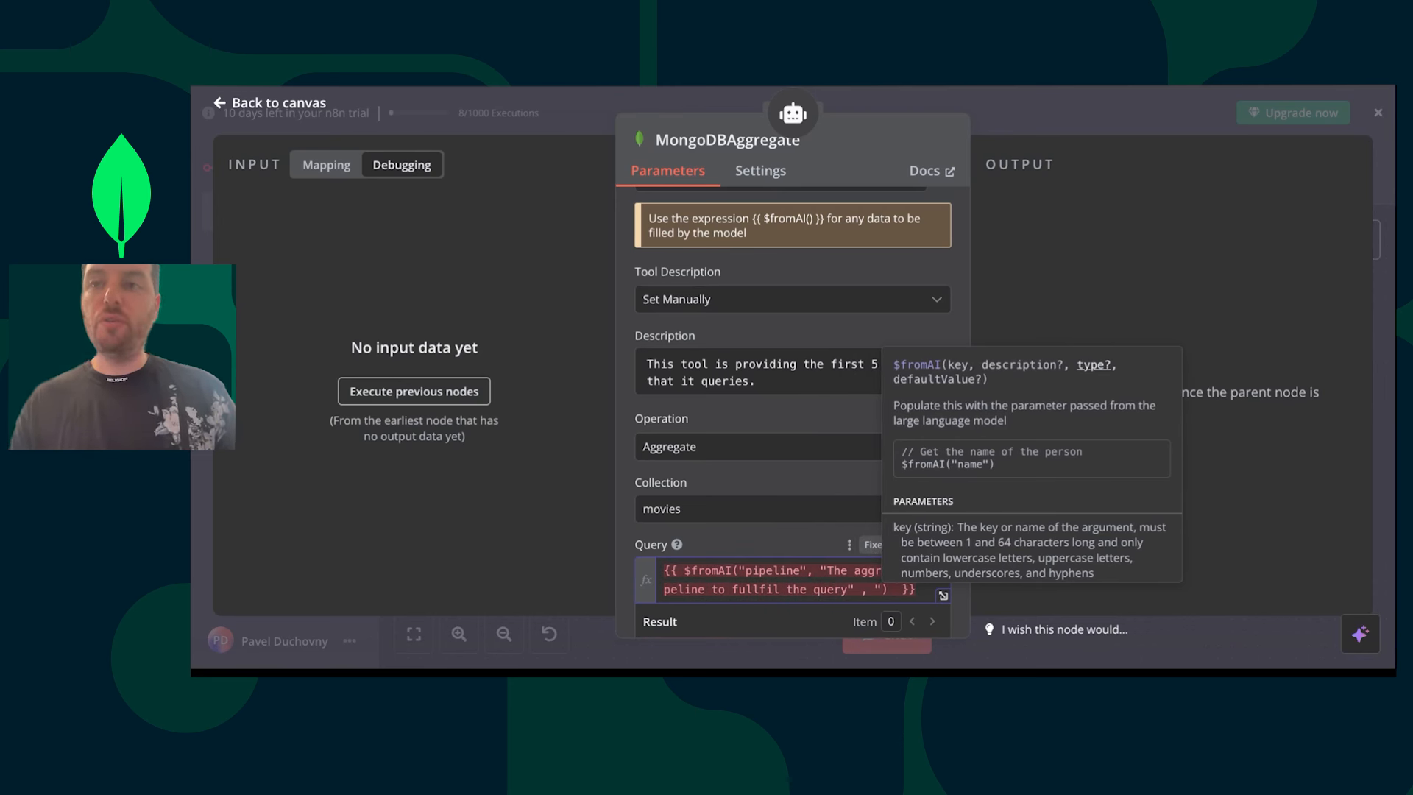
type("string")
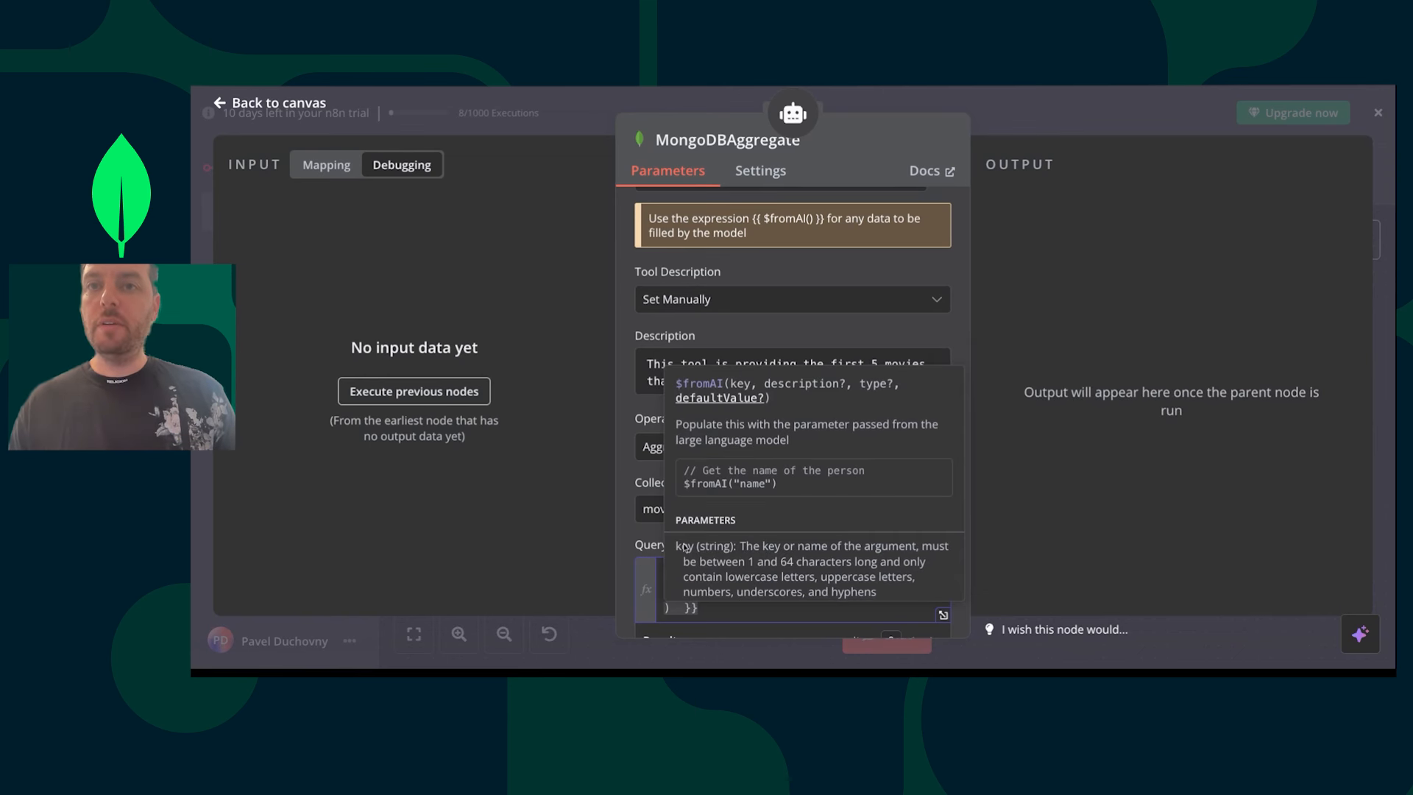
- Add [{ "$match" : { "$rating" : 5 }}] as the default value of the $fromAI call and tidy its spacing
scroll(737, 532, "down", 1)
left_click(737, 533)
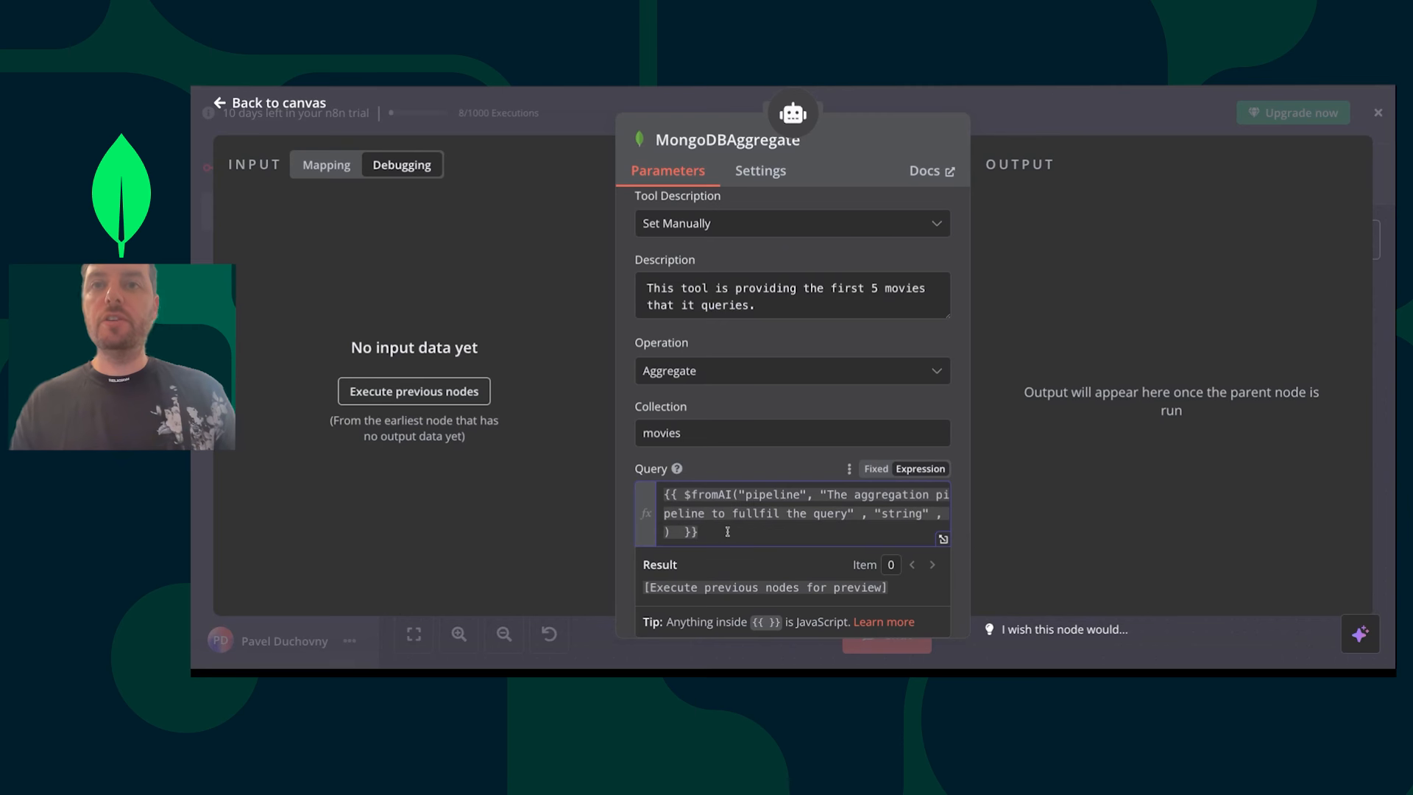
left_click(667, 532)
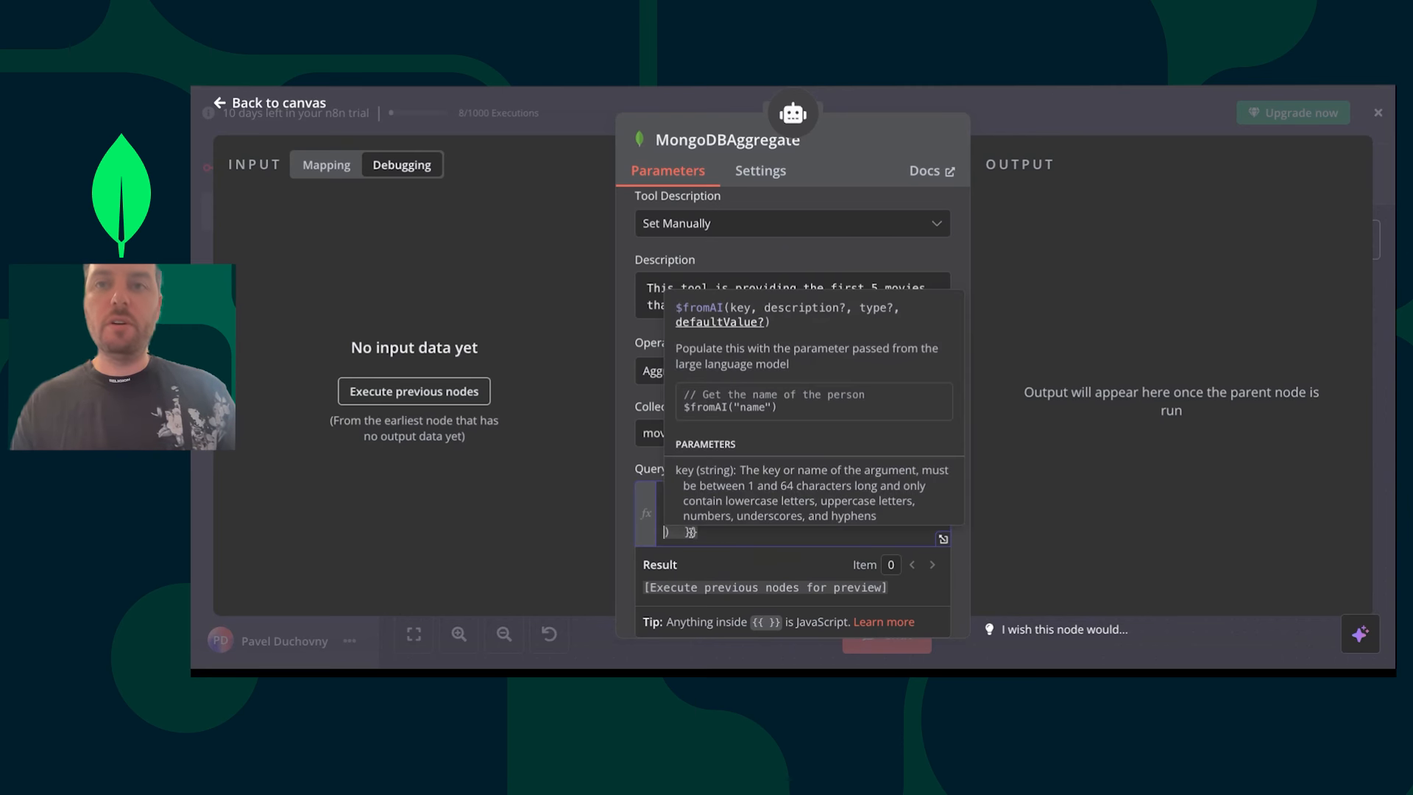
type("[\"$")
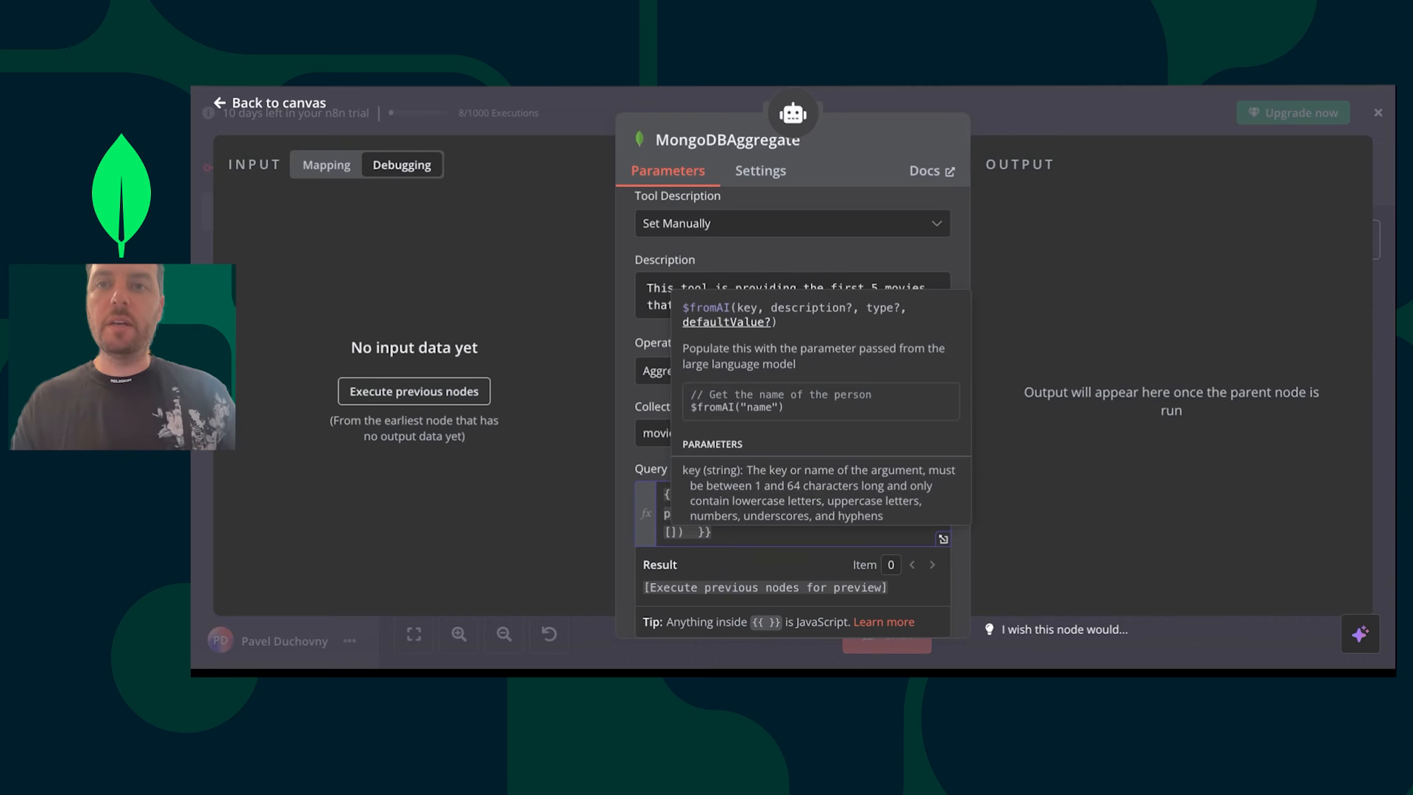
key("BackSpace")
key("BackSpace")
type("{\"$match\"")
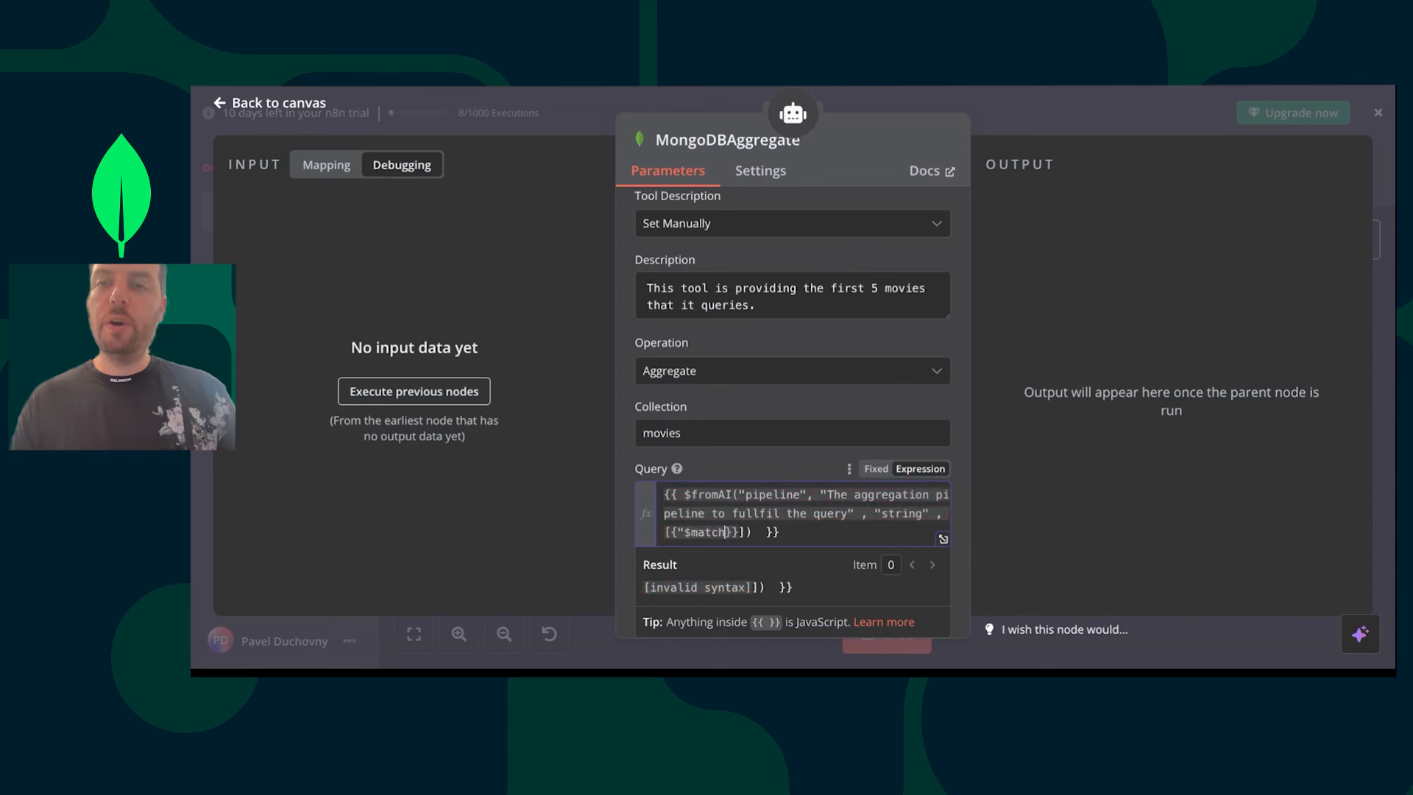
type(" : {\"$rating\" : 5")
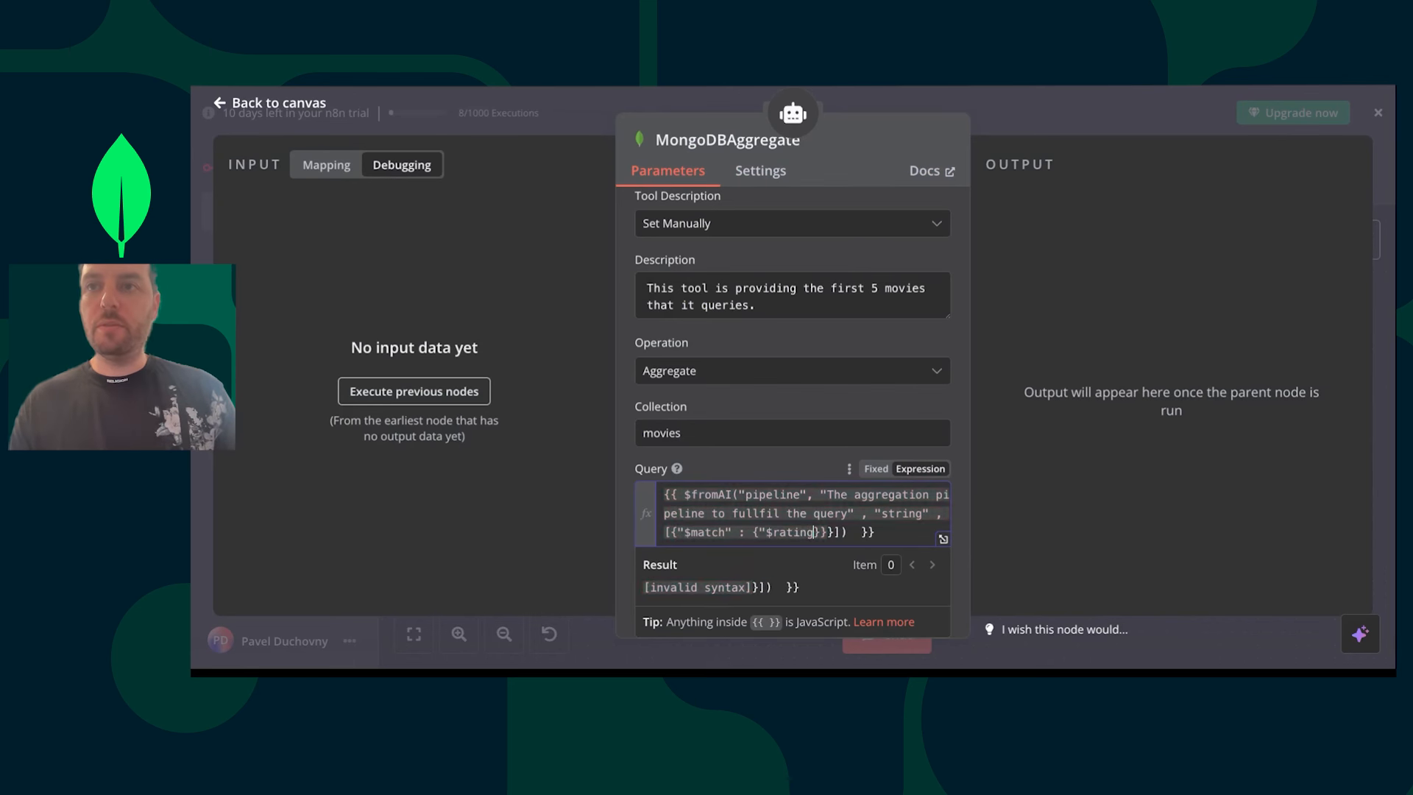
left_click(760, 533)
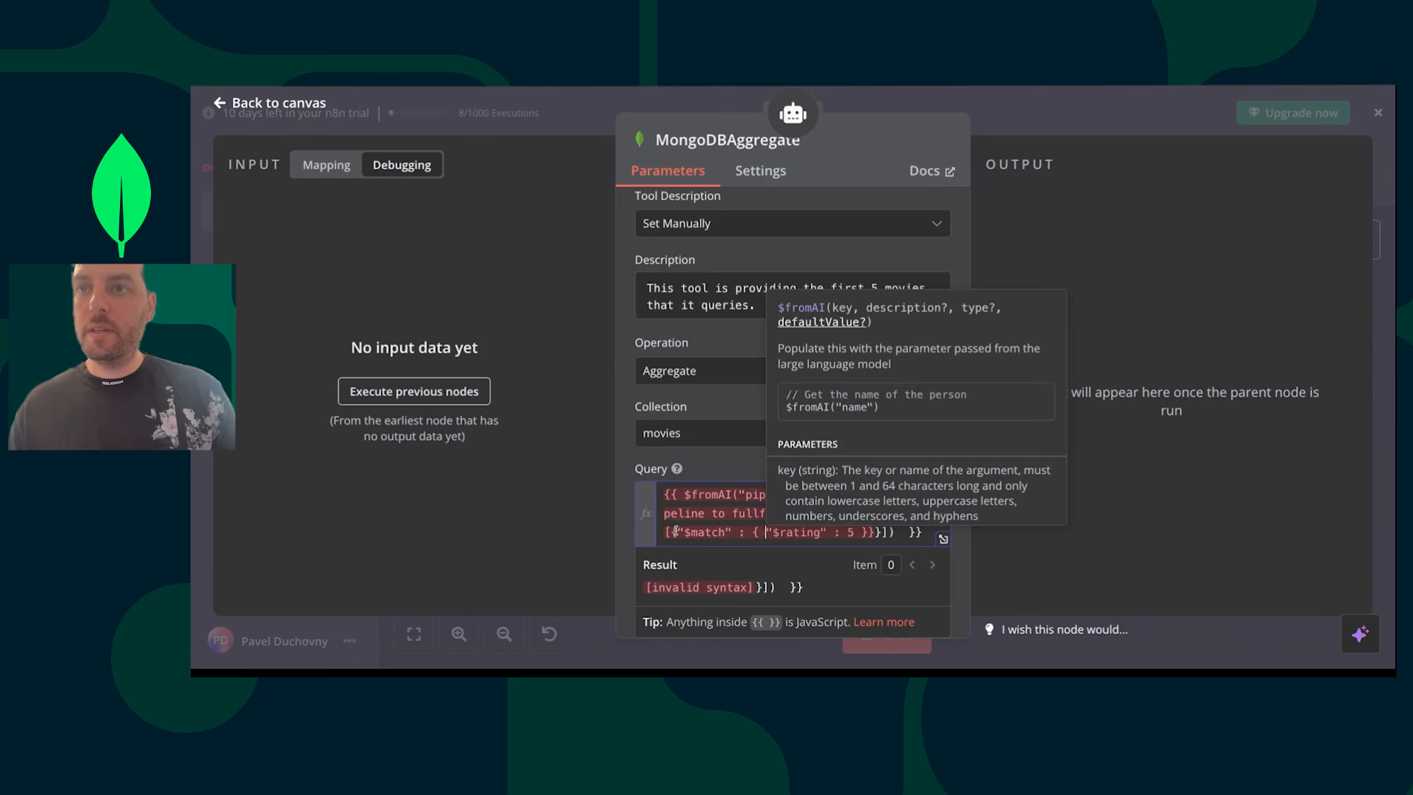
left_click(678, 531)
left_click(899, 535)
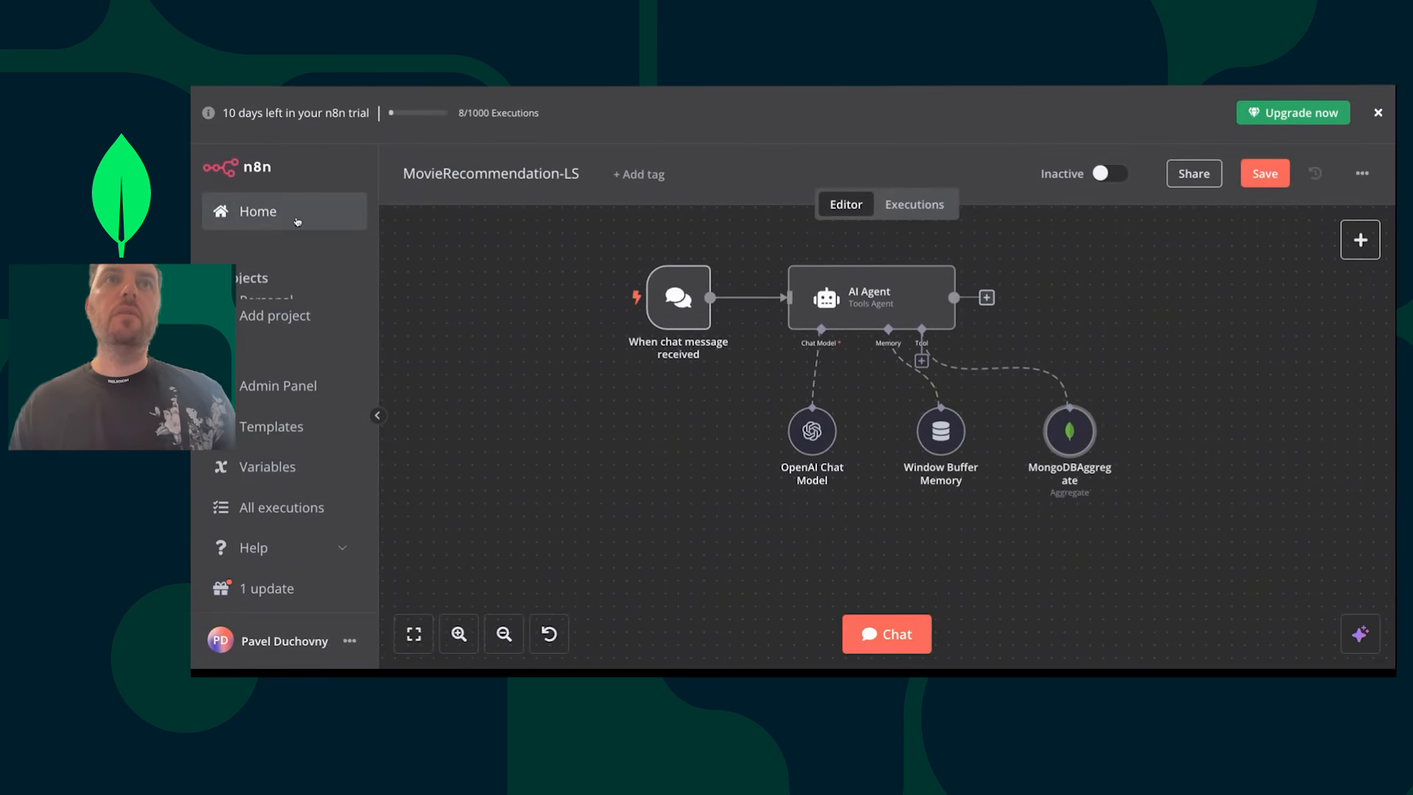
- Save the MovieRecommendation-LS workflow while leaving it, and open the MongoDB Agent workflow
left_click(287, 221)
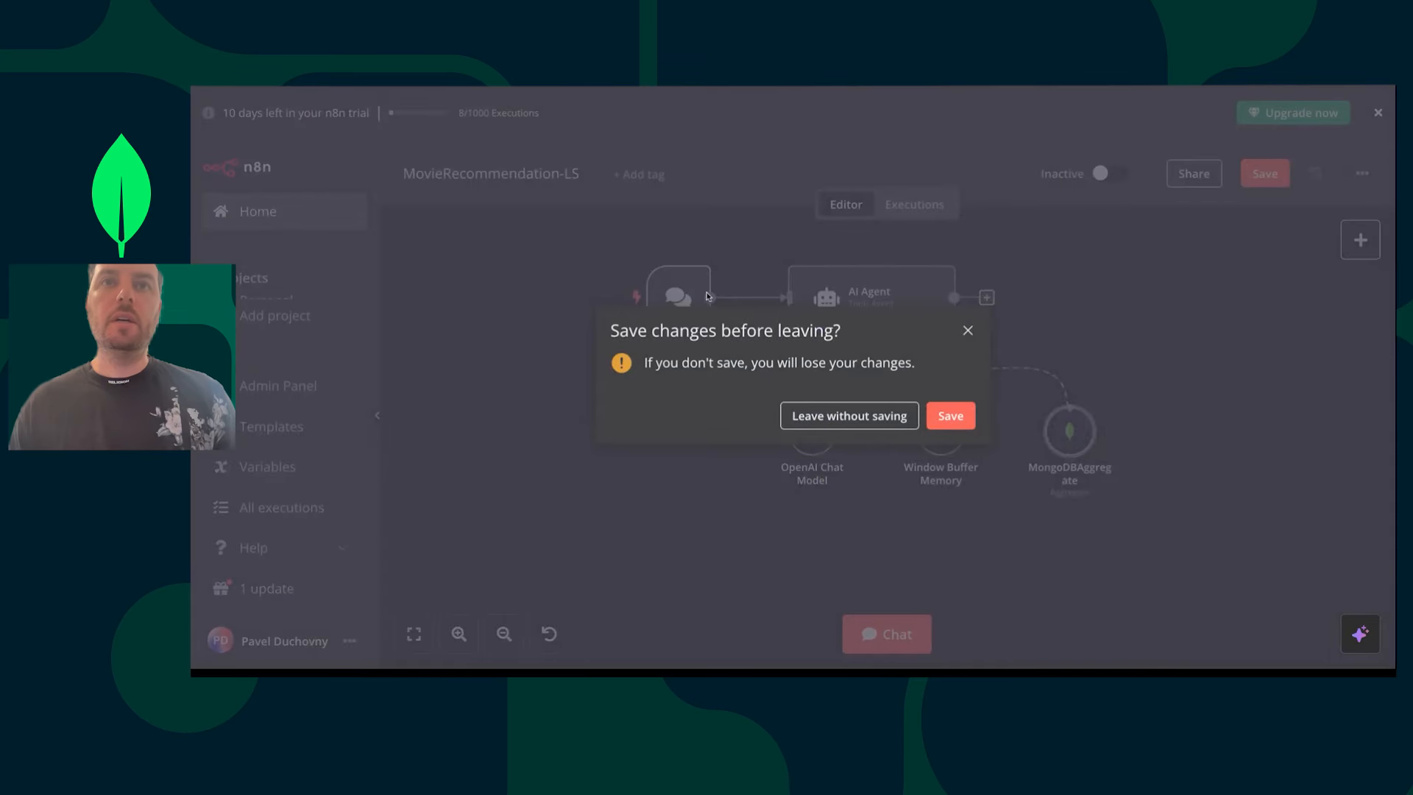
left_click(950, 413)
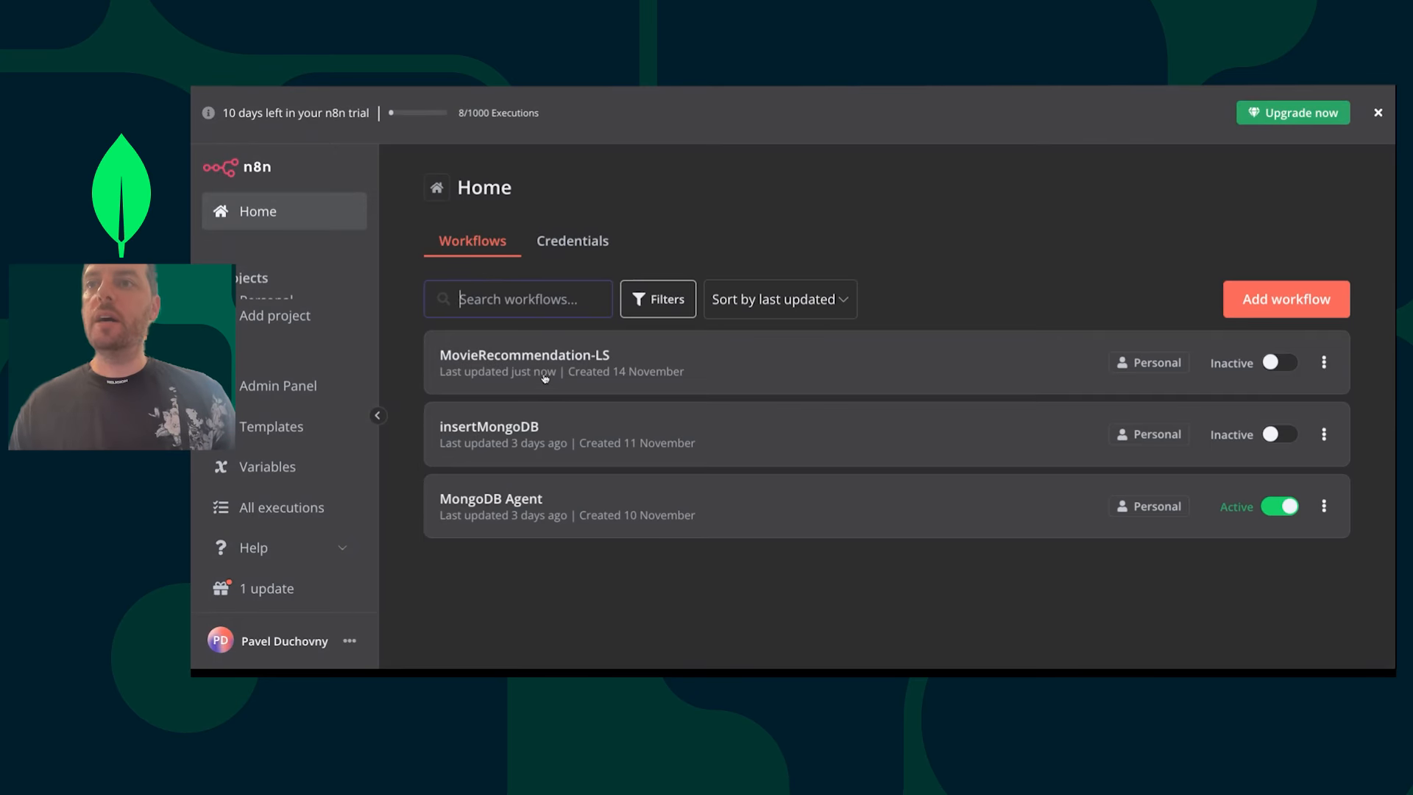
left_click(561, 513)
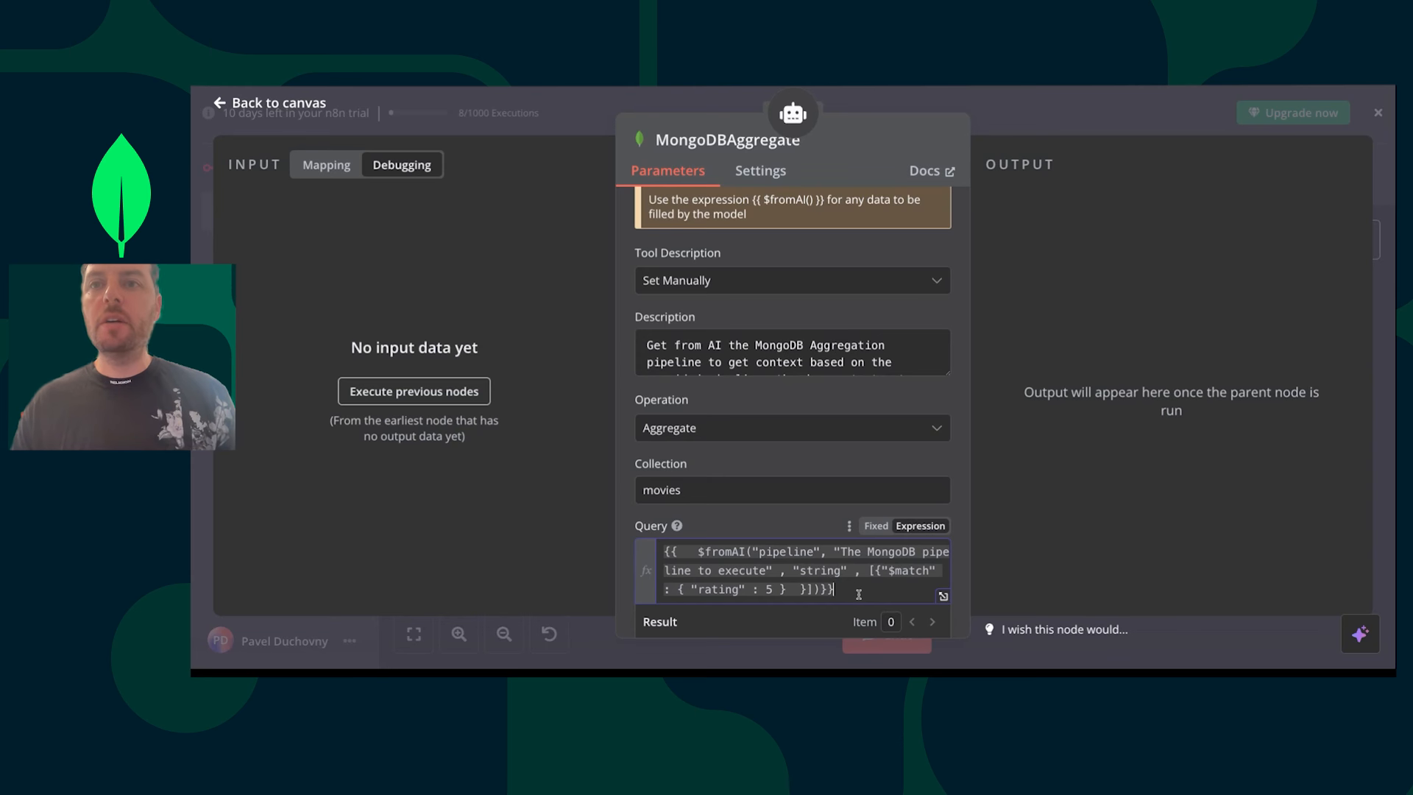
- Copy the complete $fromAI query expression from the MongoDB Agent workflow's MongoDBAggregate tool
key("shift+Left")
key("shift+Left")
key("shift+Left")
key("shift+Left")
key("shift+Left")
key("shift+Up")
key("shift+Up")
key("shift+Up")
key("super+c")
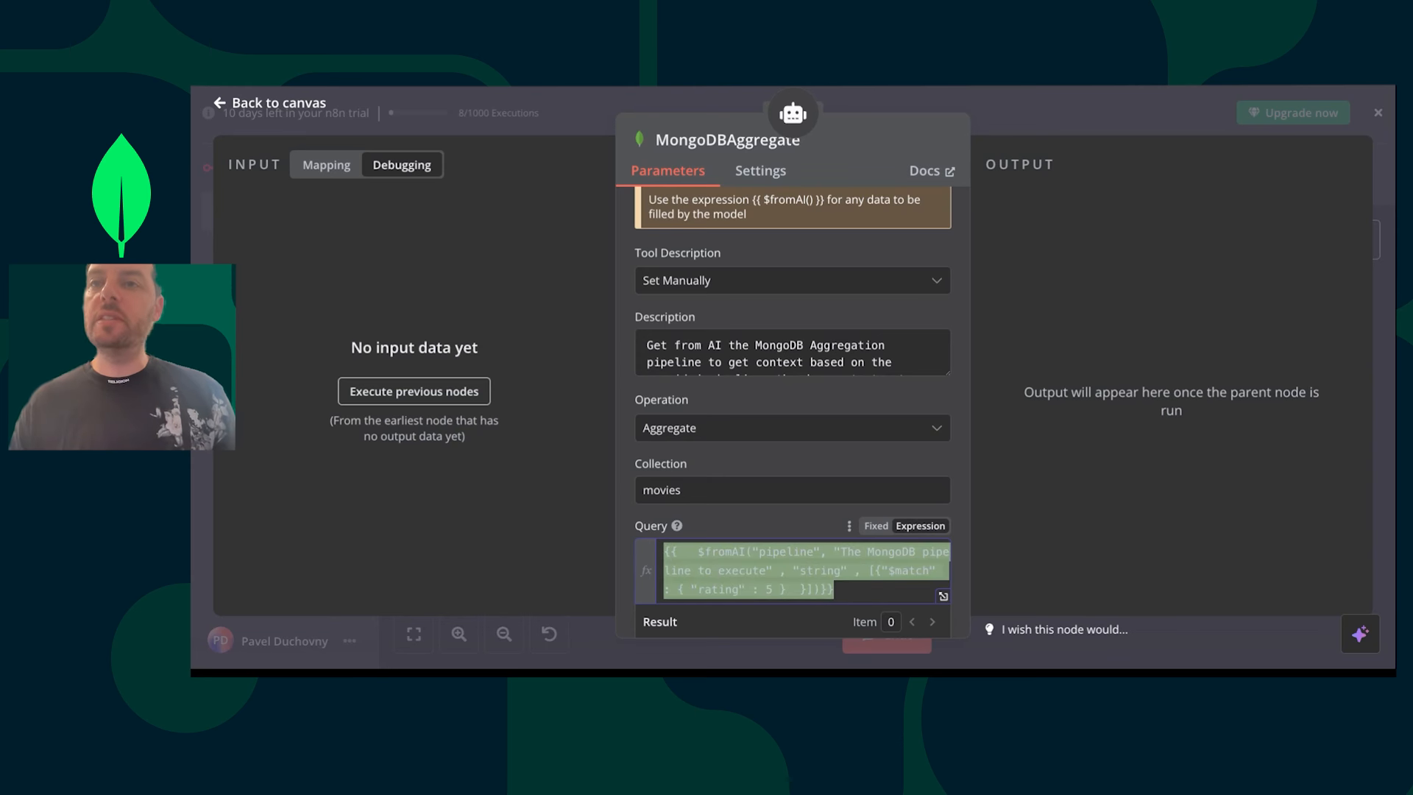
- Go back to the MovieRecommendation-LS workflow and open its MongoDBAggregate tool at the query expression
left_click(1168, 117)
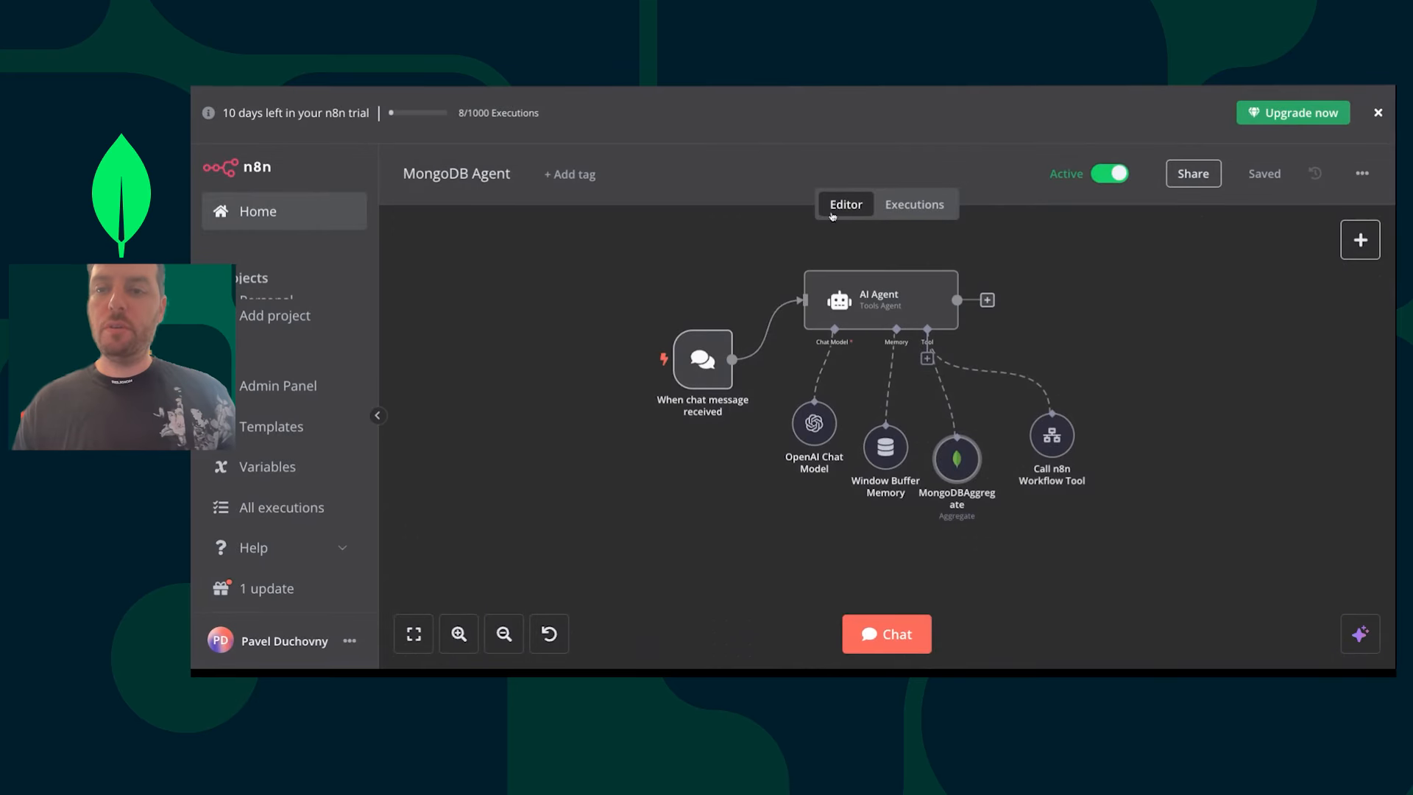
left_click(284, 212)
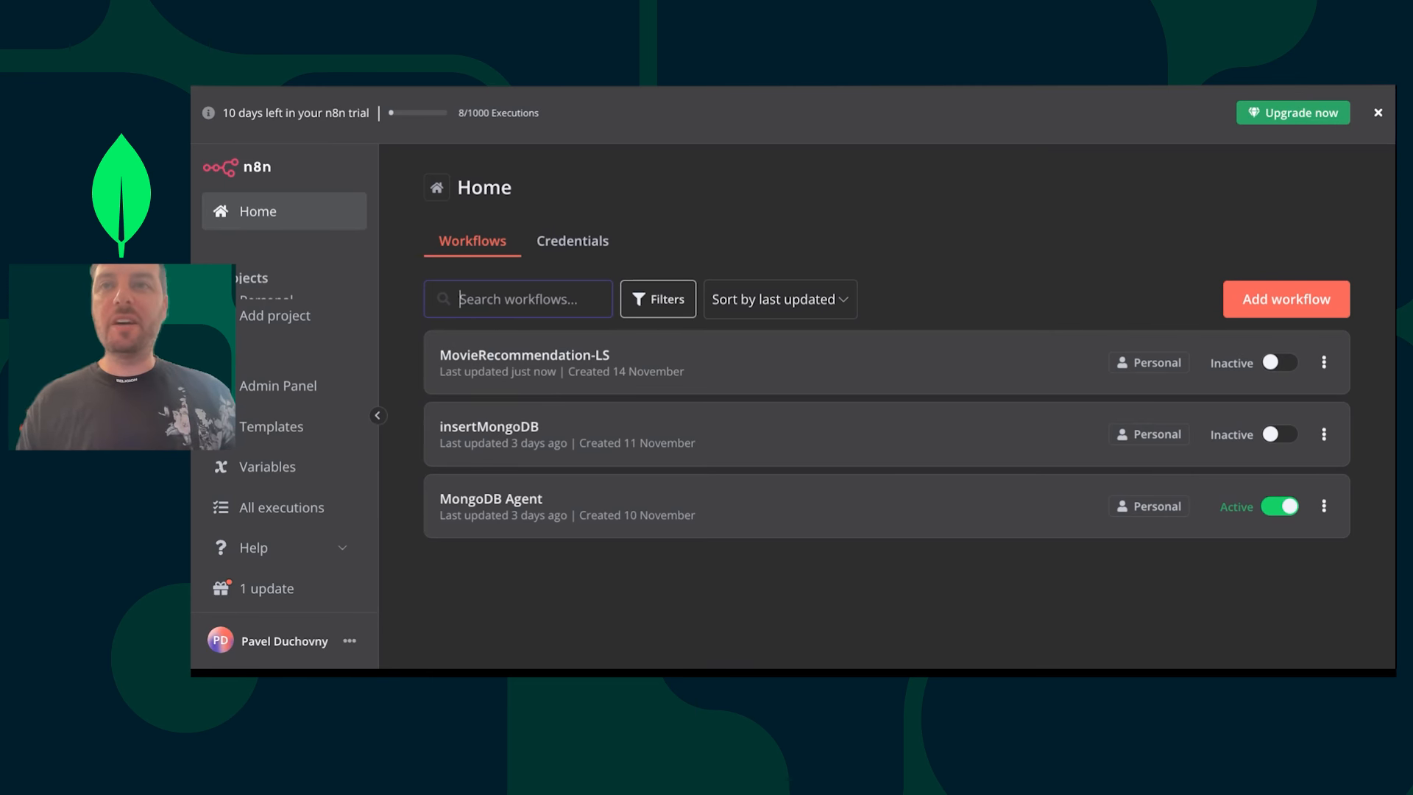
left_click(628, 372)
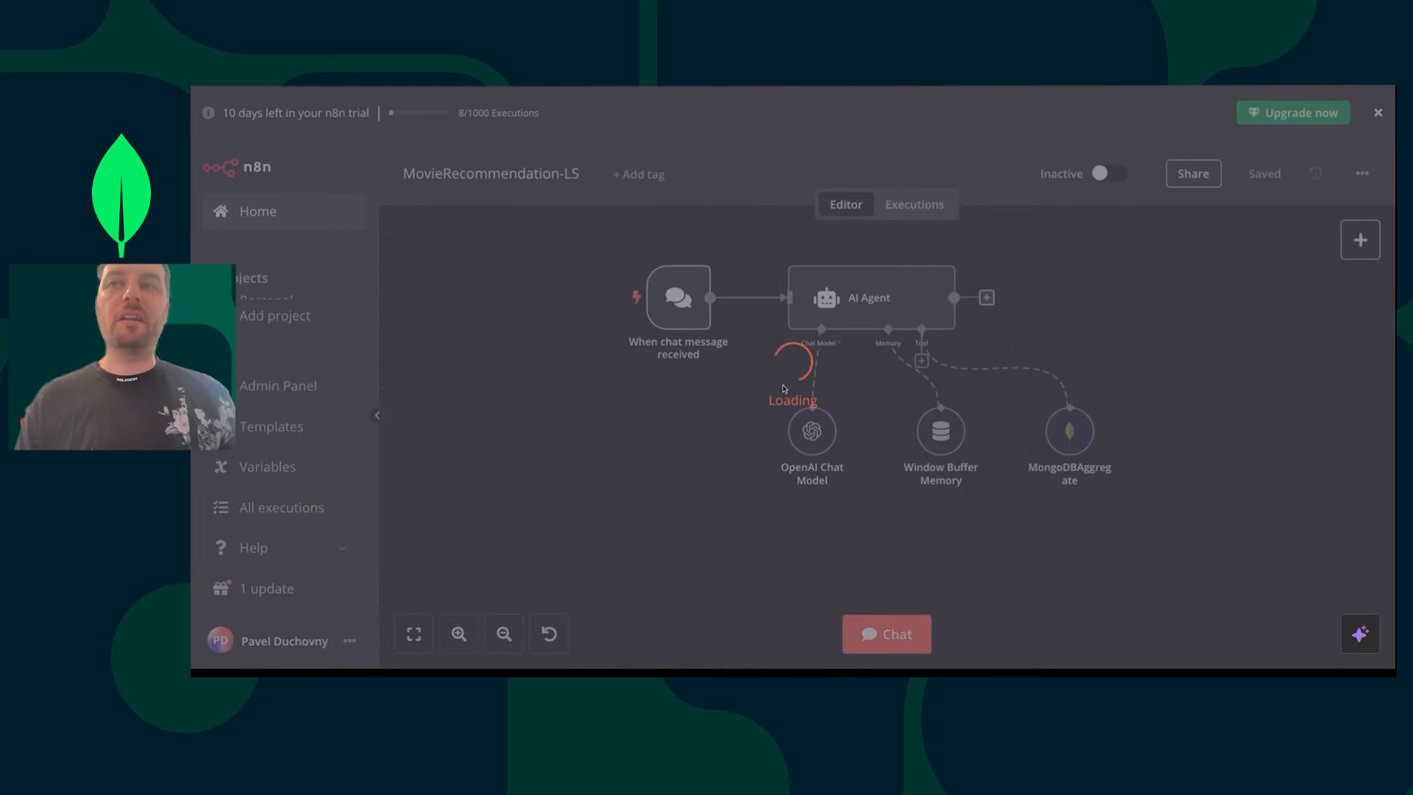
left_click(1076, 442)
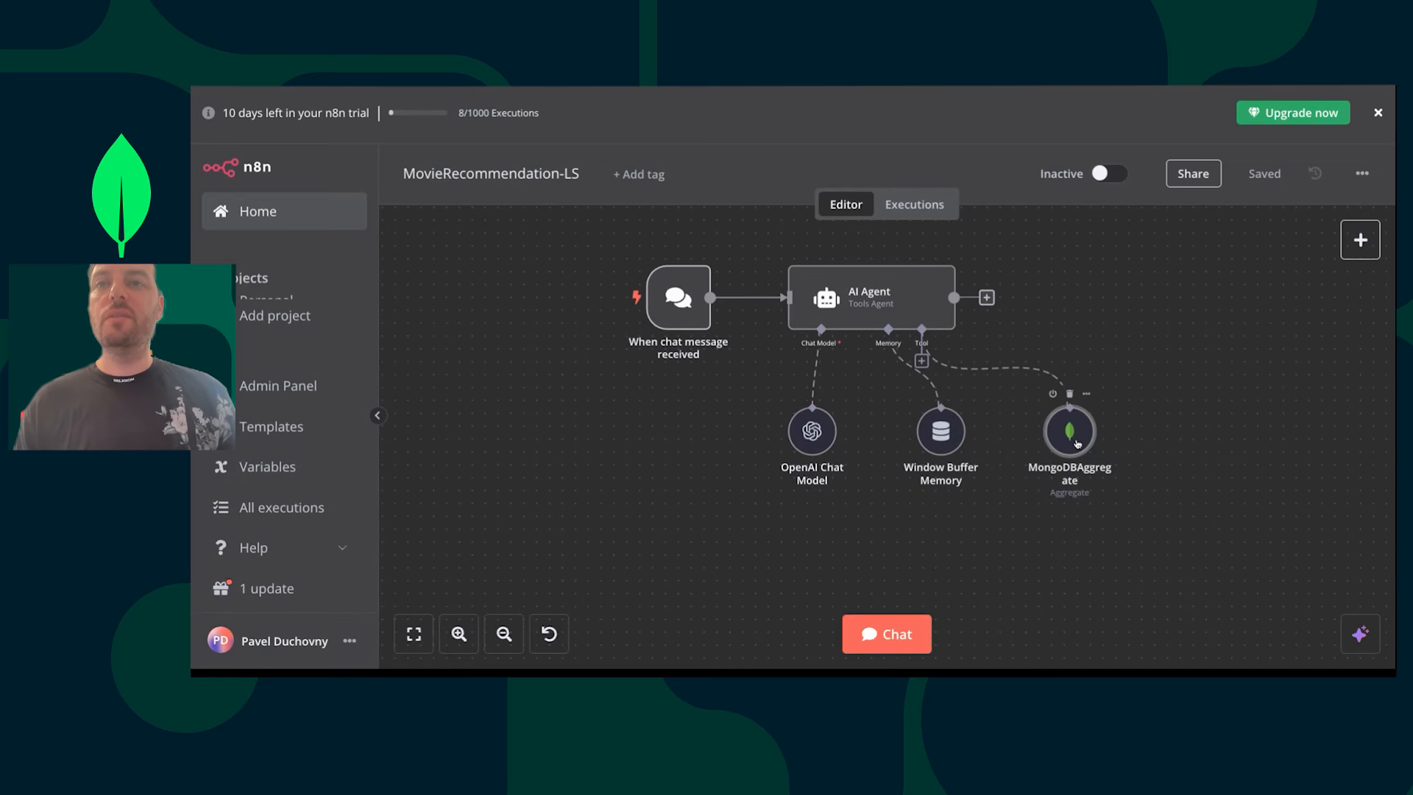
double_click(1075, 441)
scroll(795, 515, "down", 3)
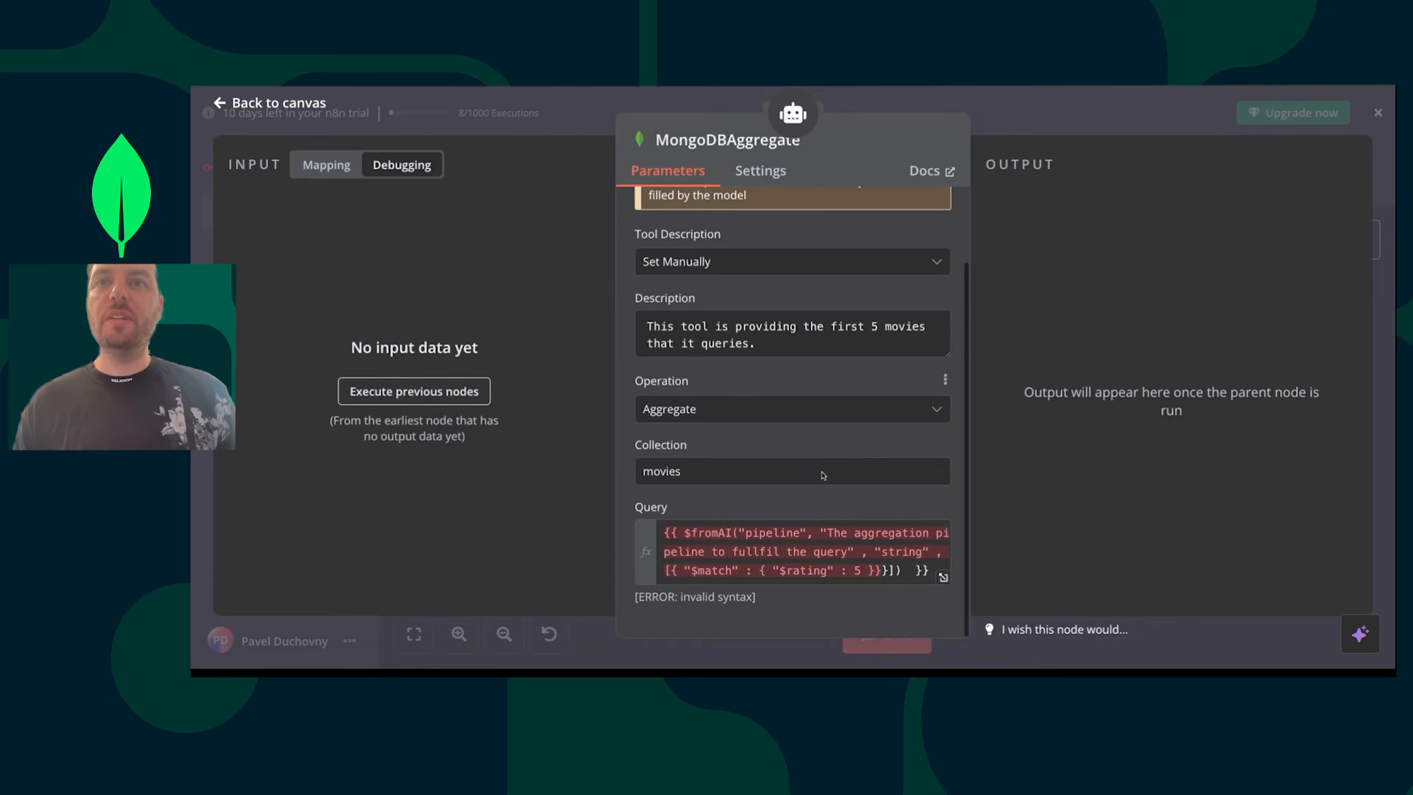
- Replace the MongoDBAggregate query with a $fromAI("pipeline", "The MongoDB pipeline to execute", "string") expression defaulting to a $match on rating 5, and save the workflow
left_click(795, 552)
left_click(701, 385)
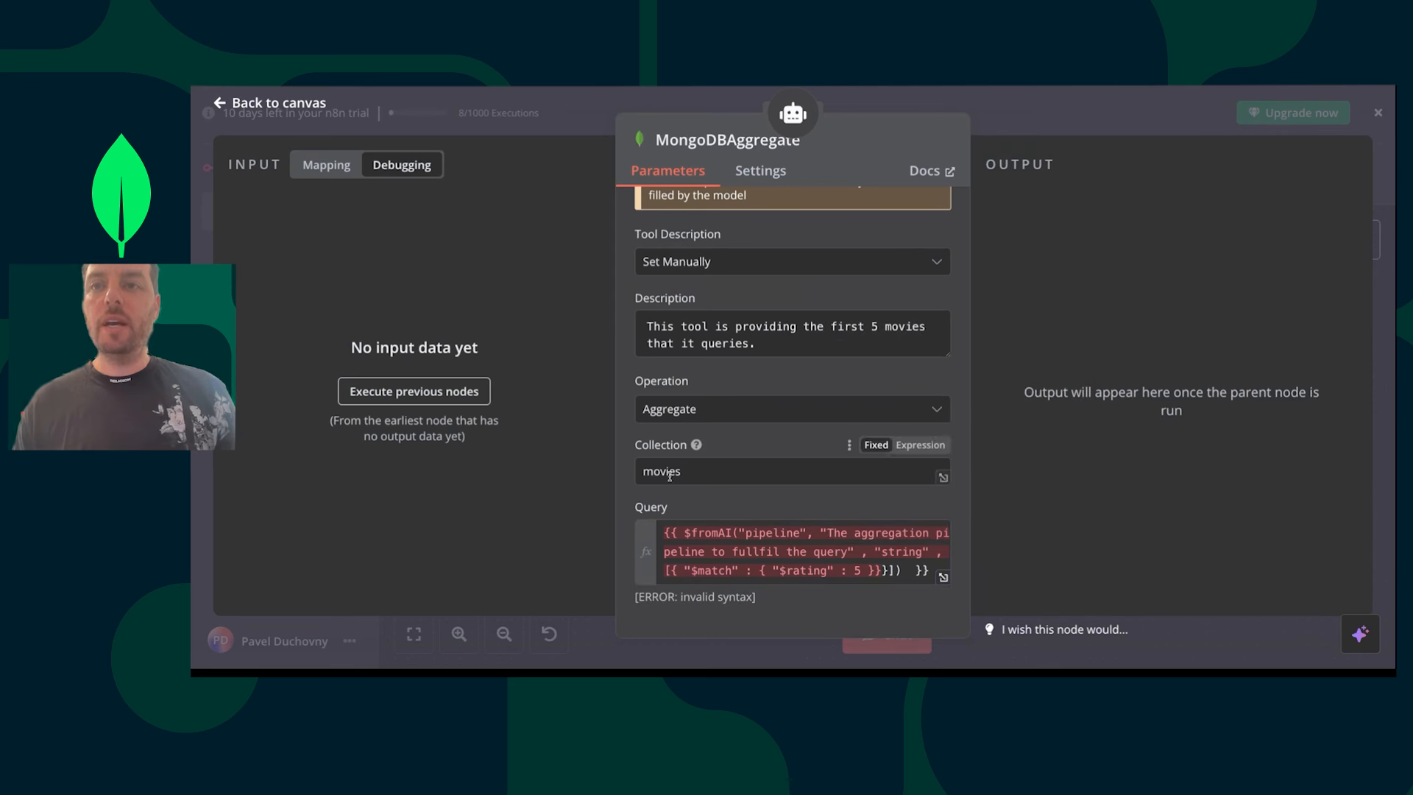
left_click(762, 566)
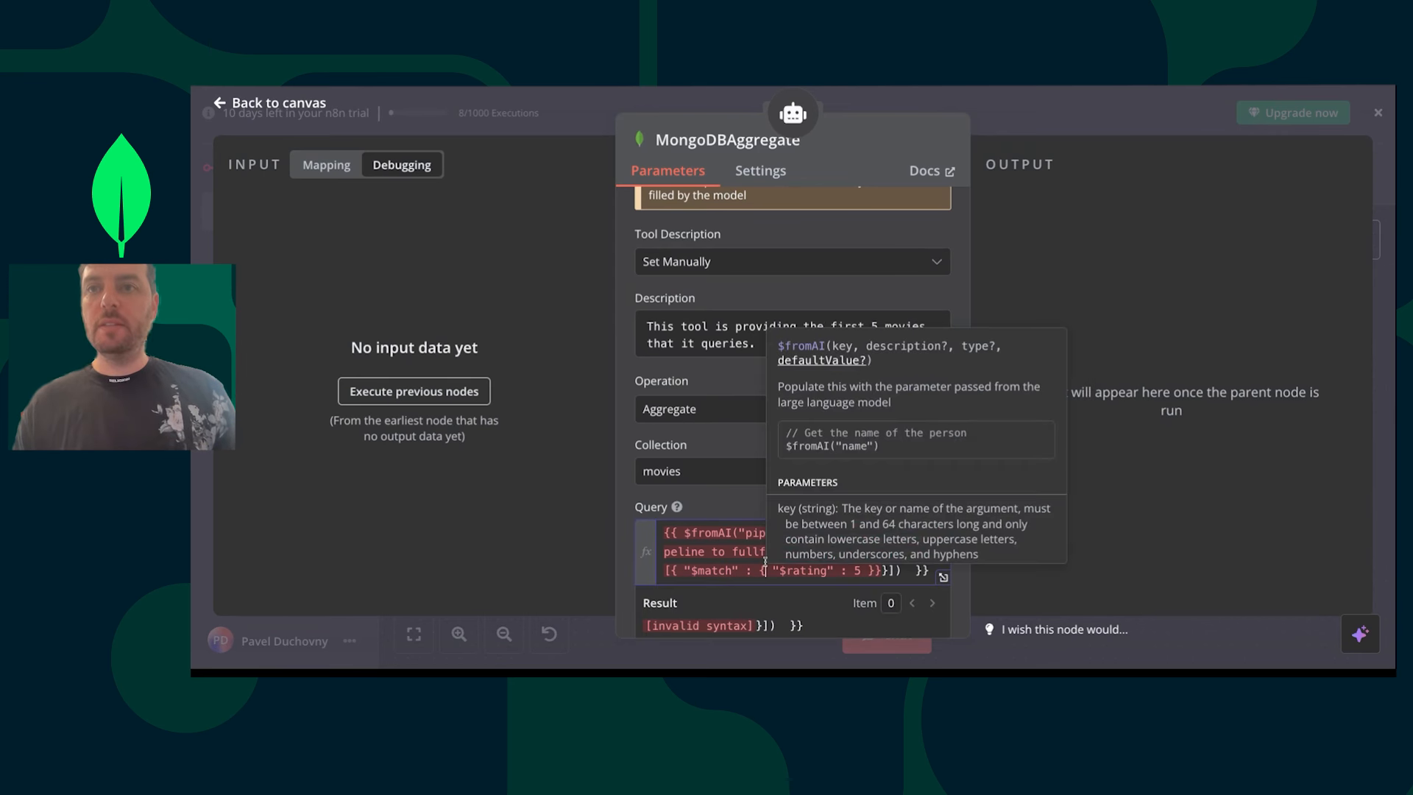
key("super+a")
key("super+v")
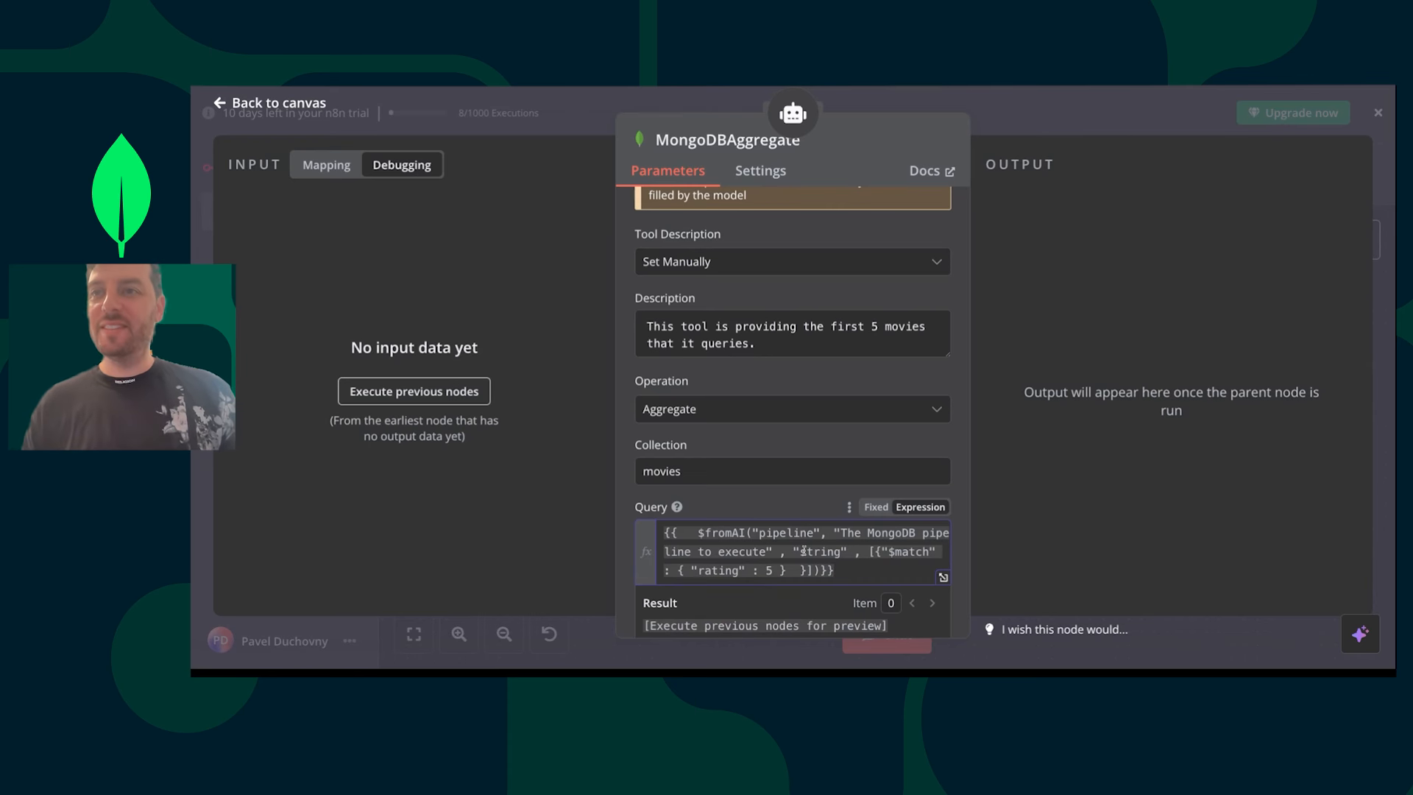
key("Escape")
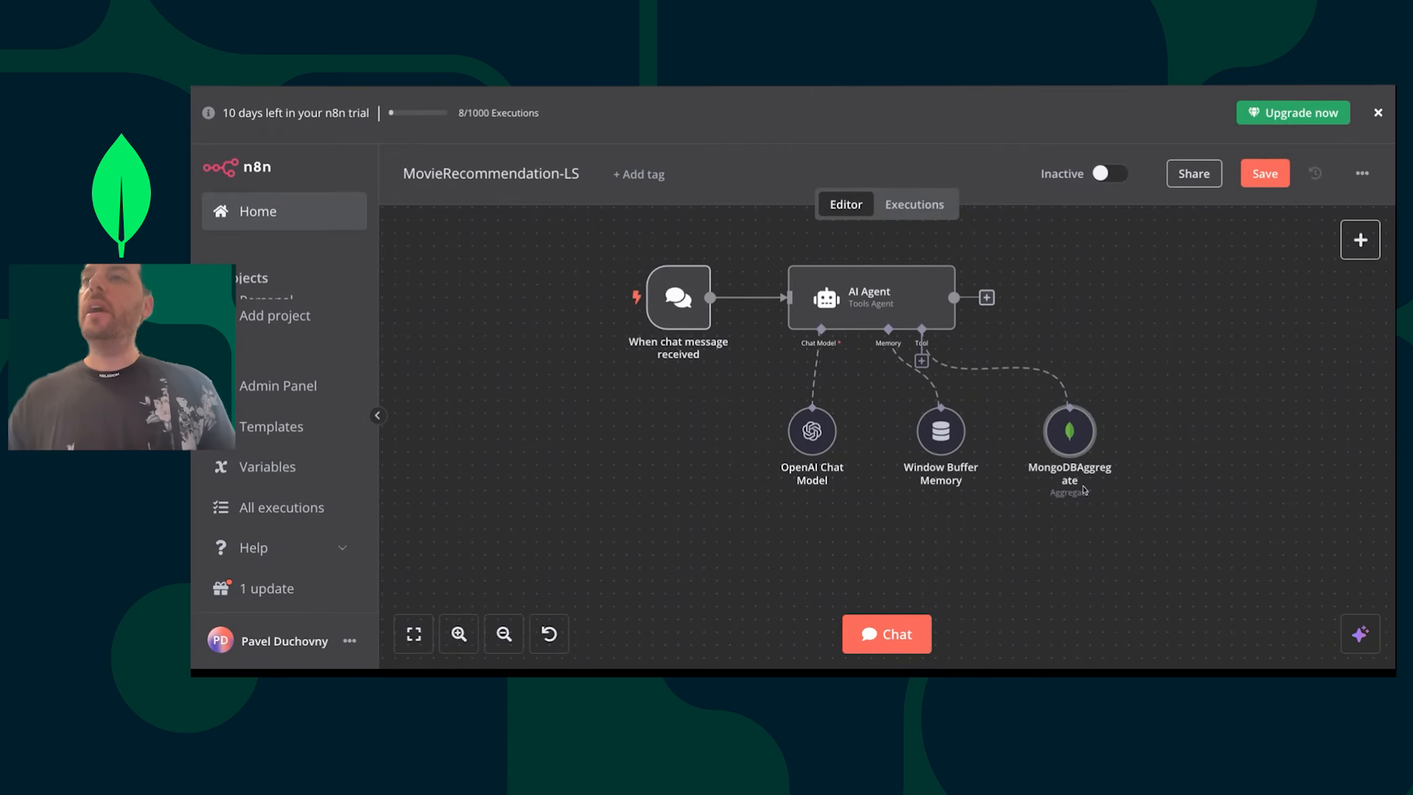
left_click(1267, 175)
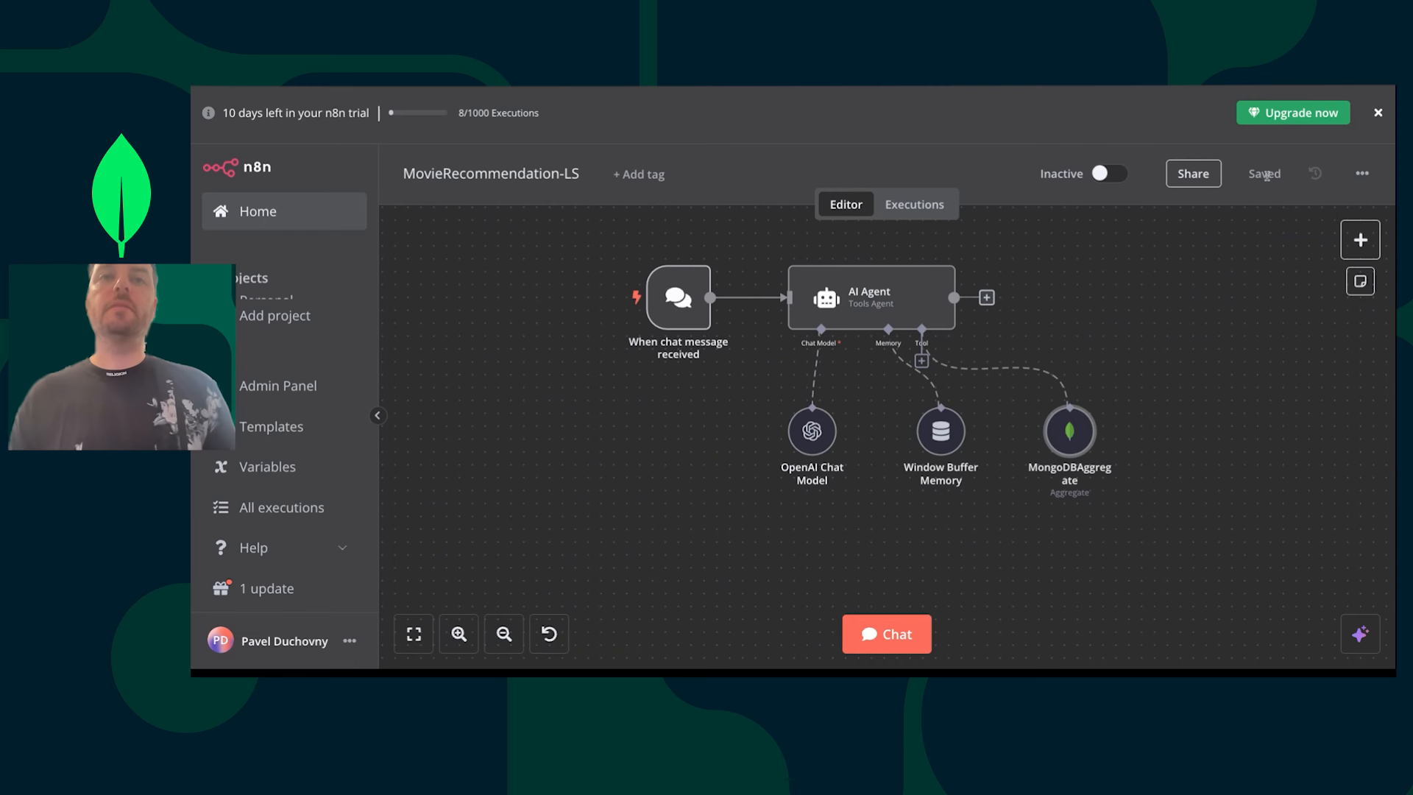
- Open the AI Agent chat and send the message "Hello"
left_click(856, 628)
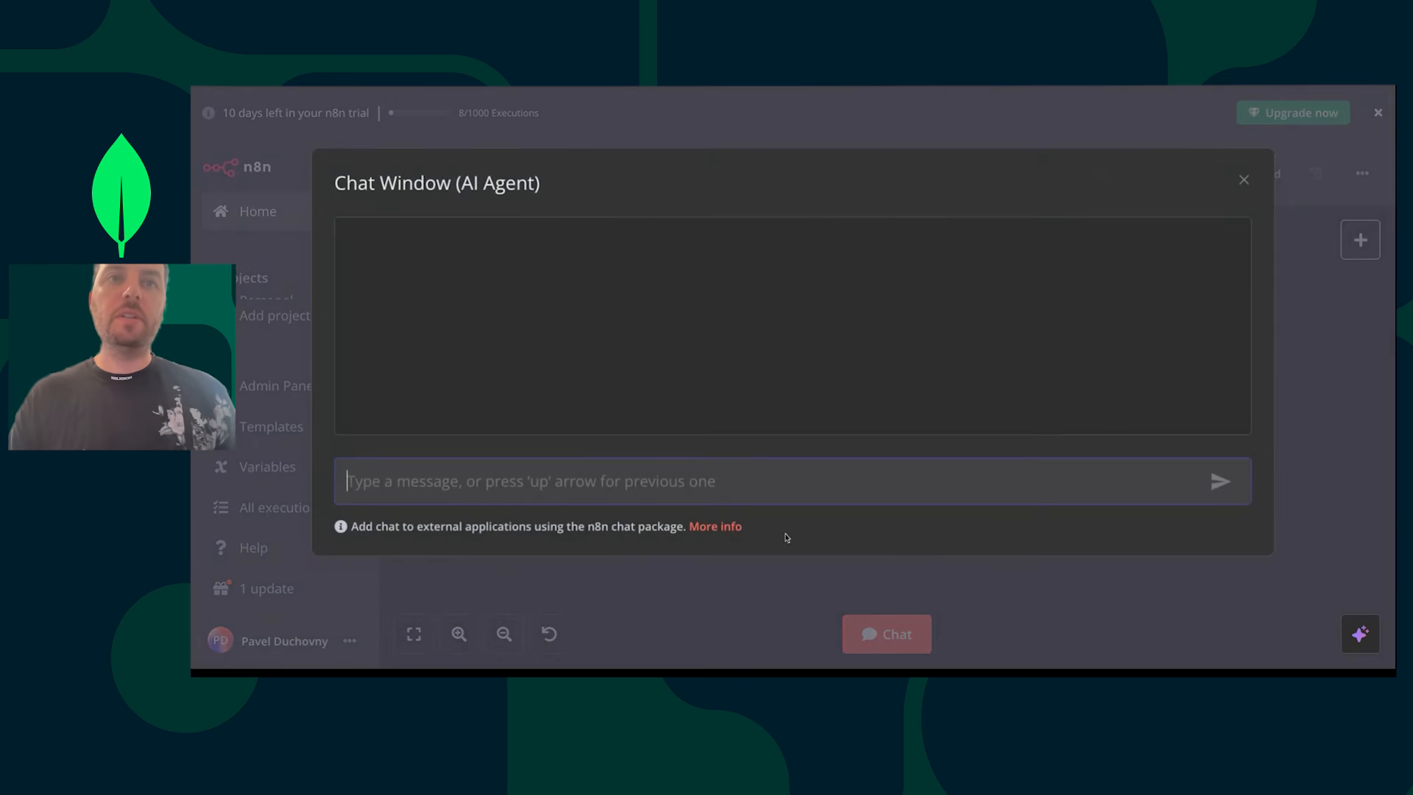
type("Hello")
key("Return")
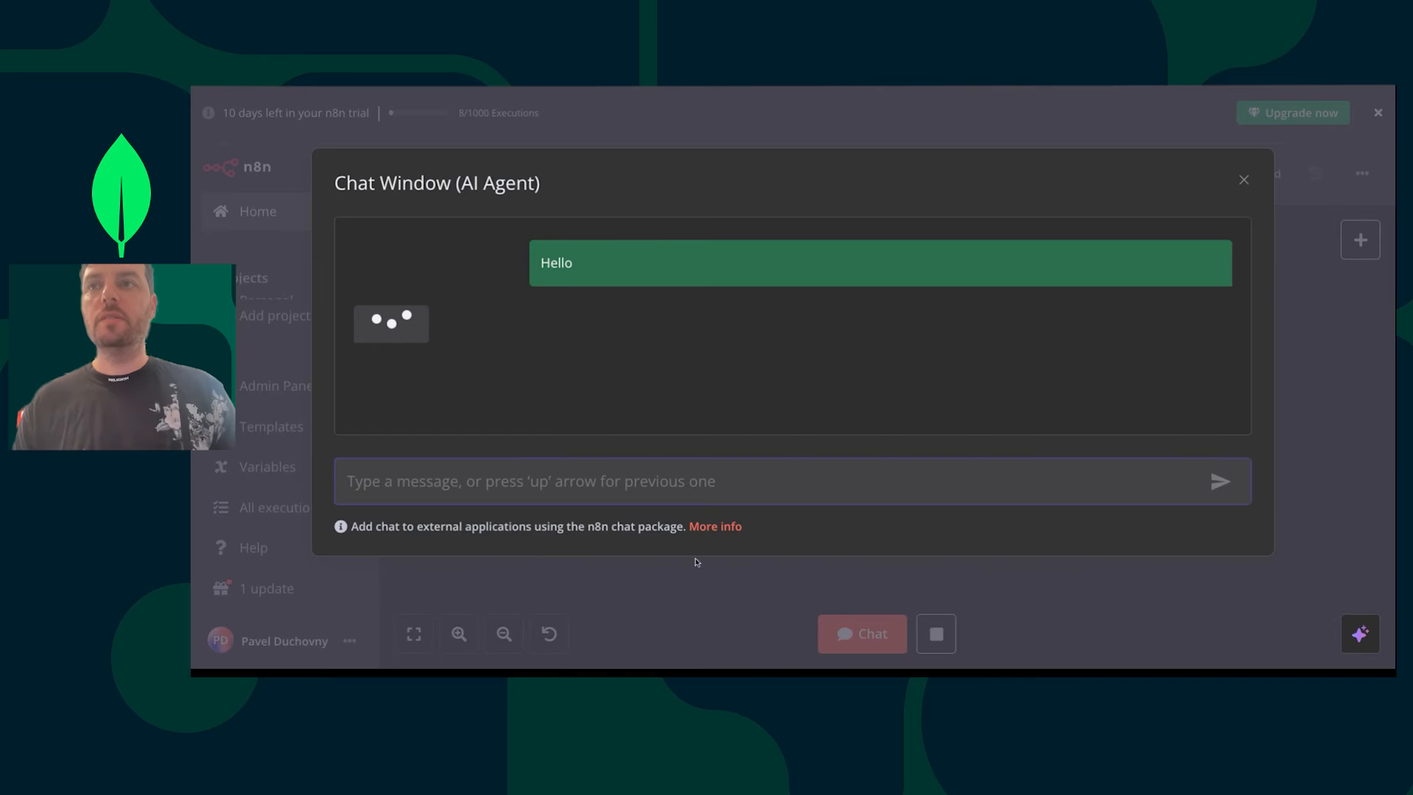
left_click(727, 598)
left_click(727, 597)
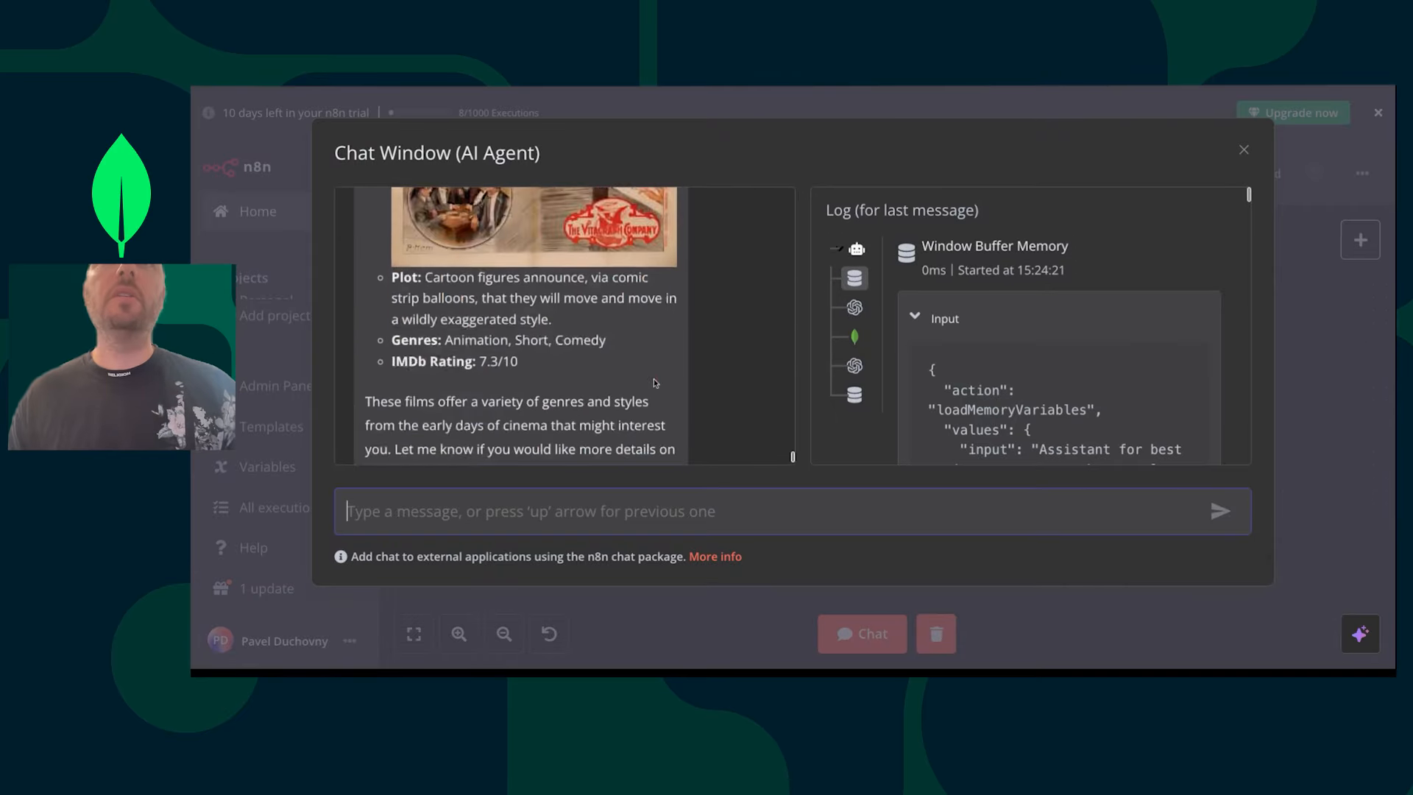
- Review the agent's replies in the chat history and close the chat window
scroll(654, 378, "down", 1)
scroll(654, 378, "up", 8)
scroll(564, 326, "up", 20)
scroll(564, 326, "down", 20)
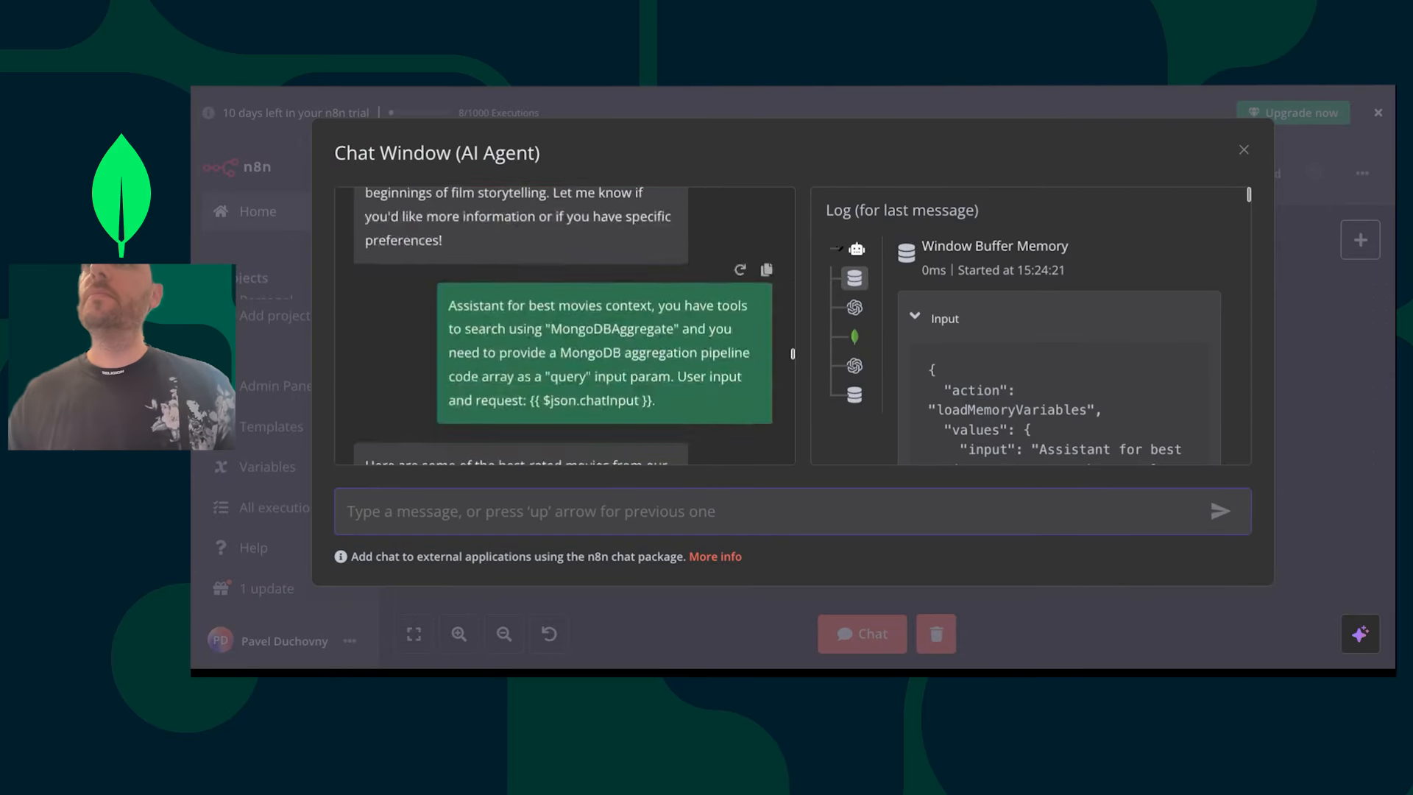
left_click(1244, 150)
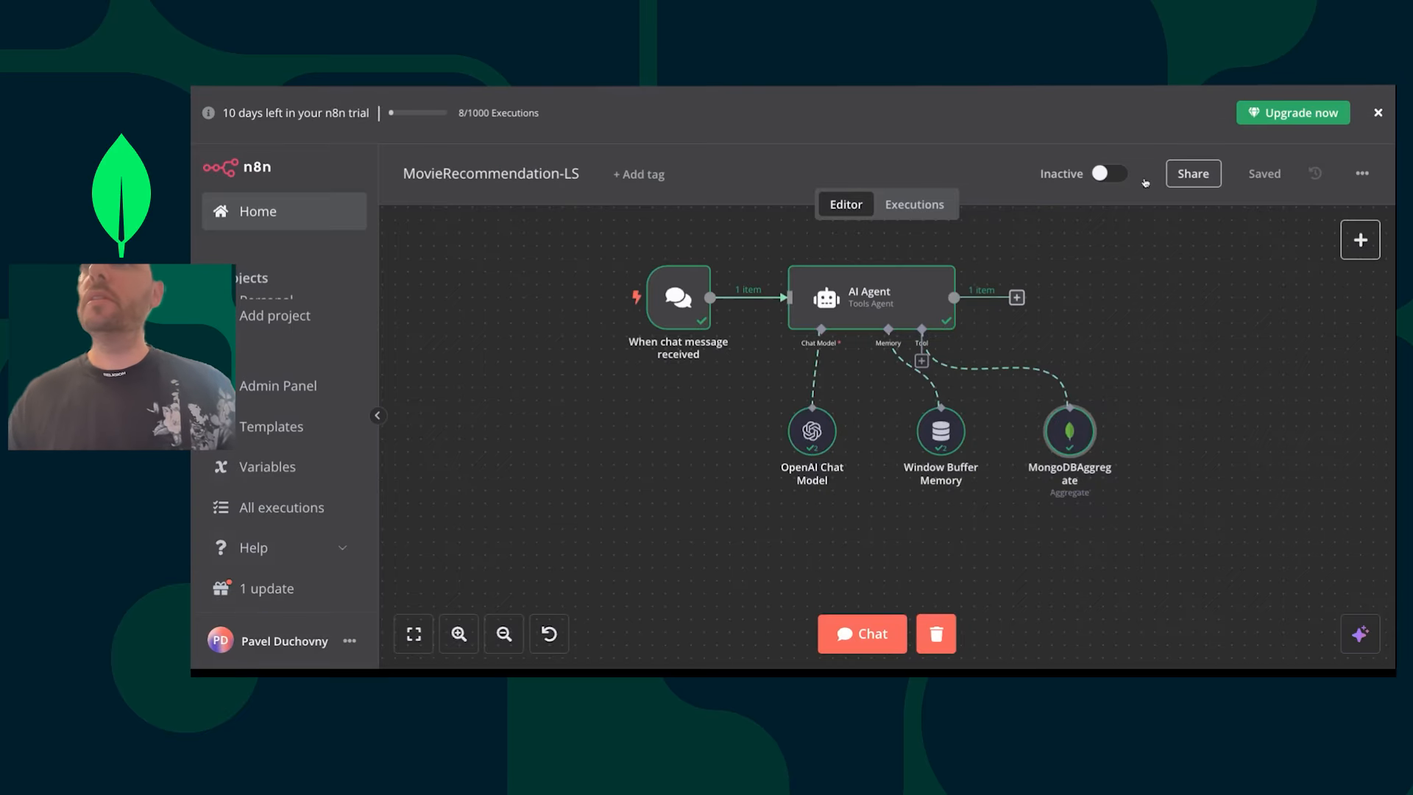
left_click(914, 204)
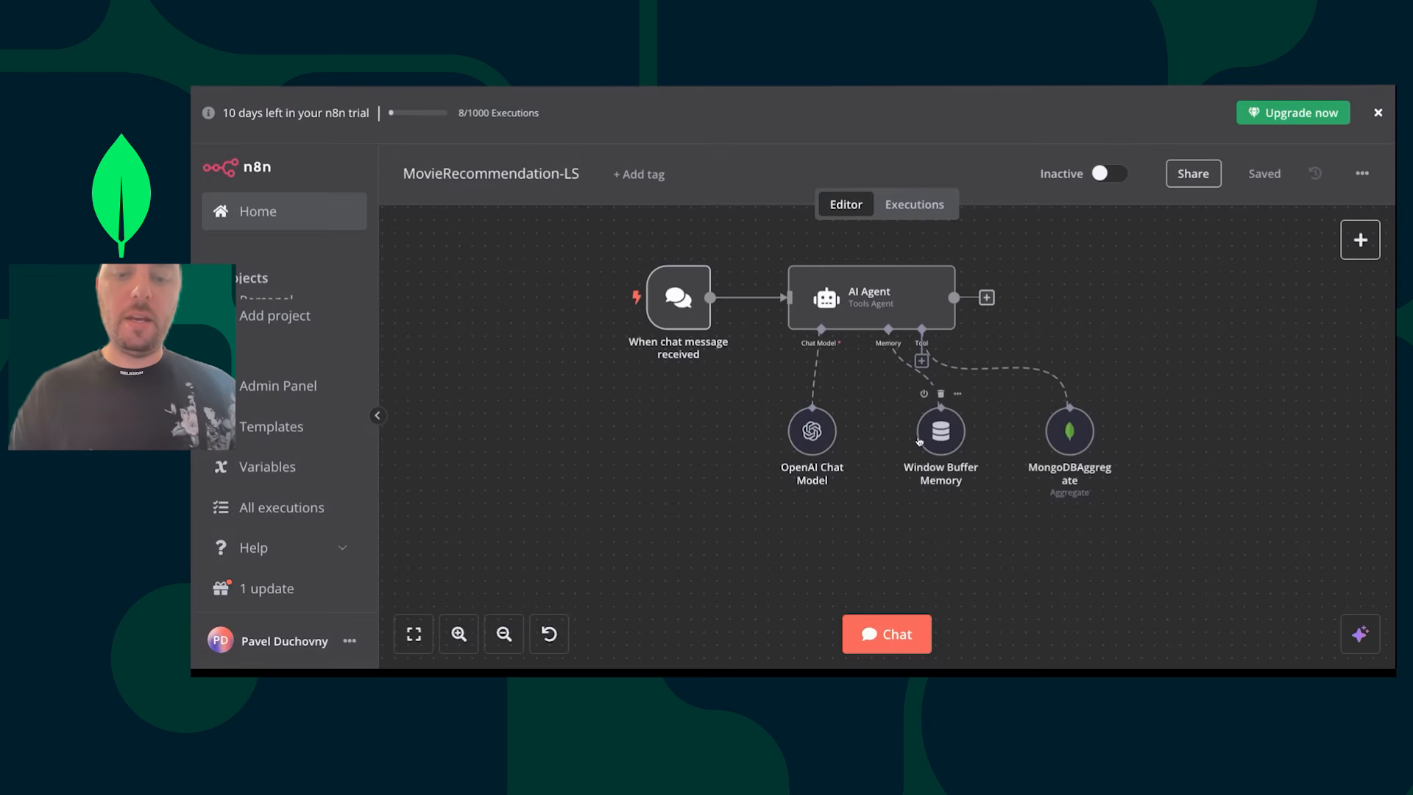
- Ask the AI Agent in the chat: "Hello, can you recommend on the 5 top by rating movies"
left_click(887, 634)
type("Hello, ca")
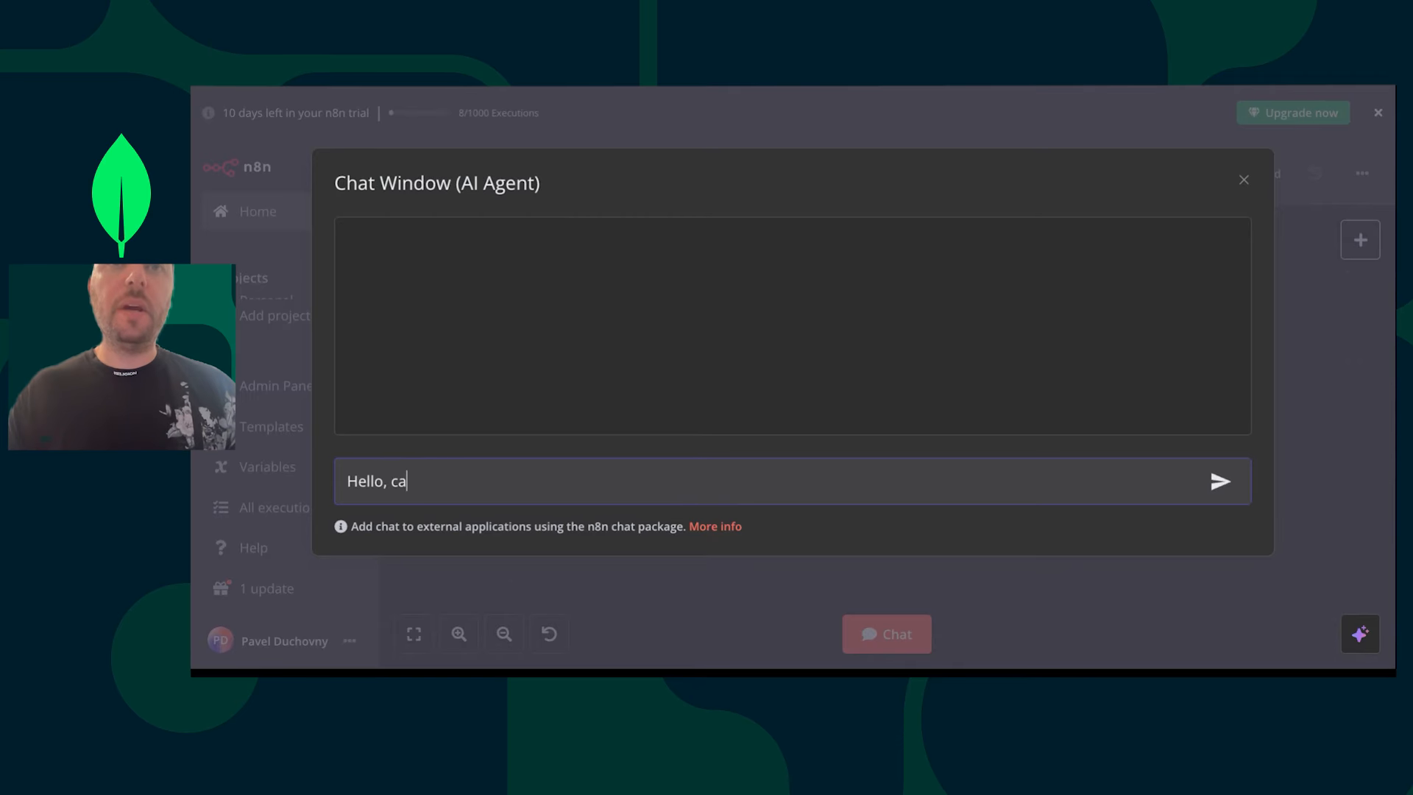
type("n you recommend on the 5 top ")
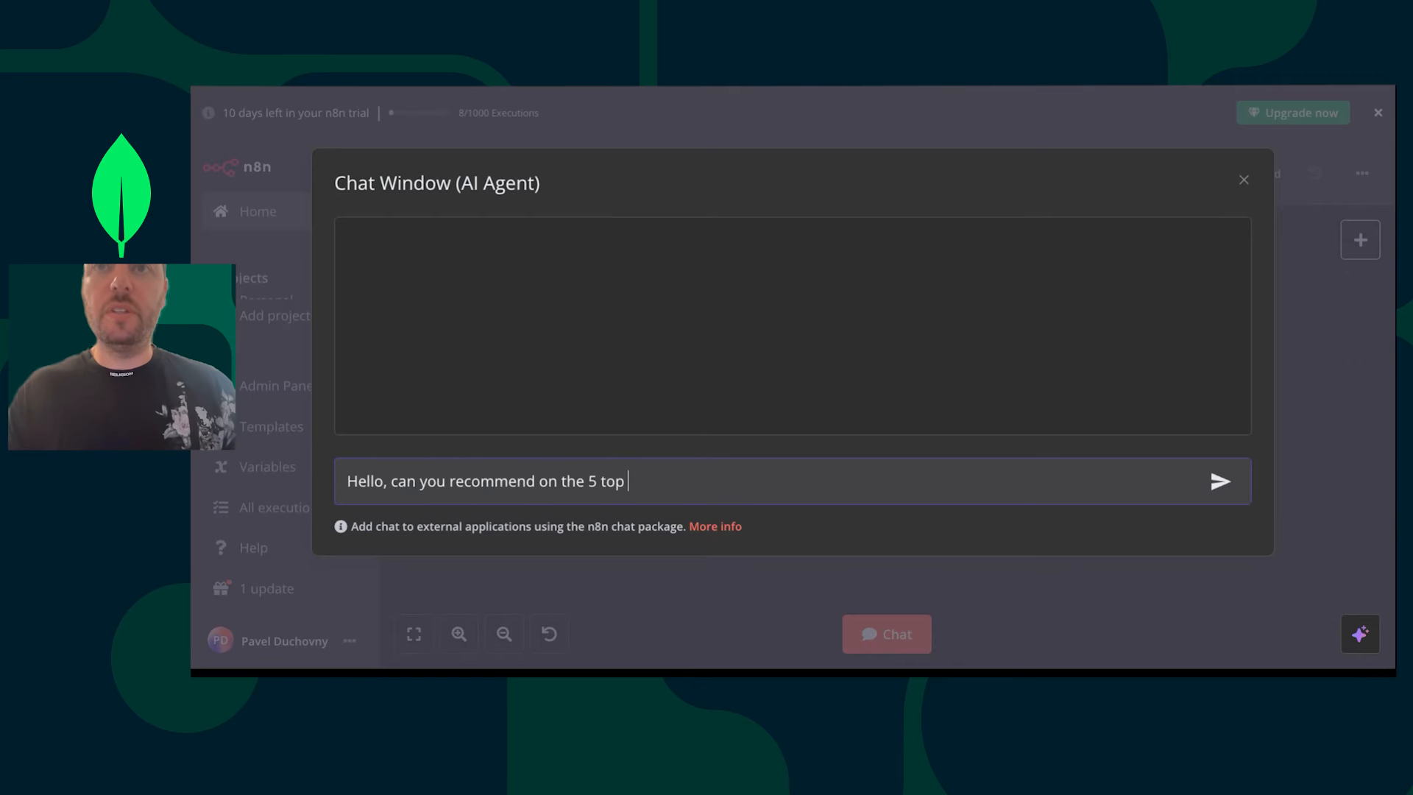
type("by rating movies")
key("Return")
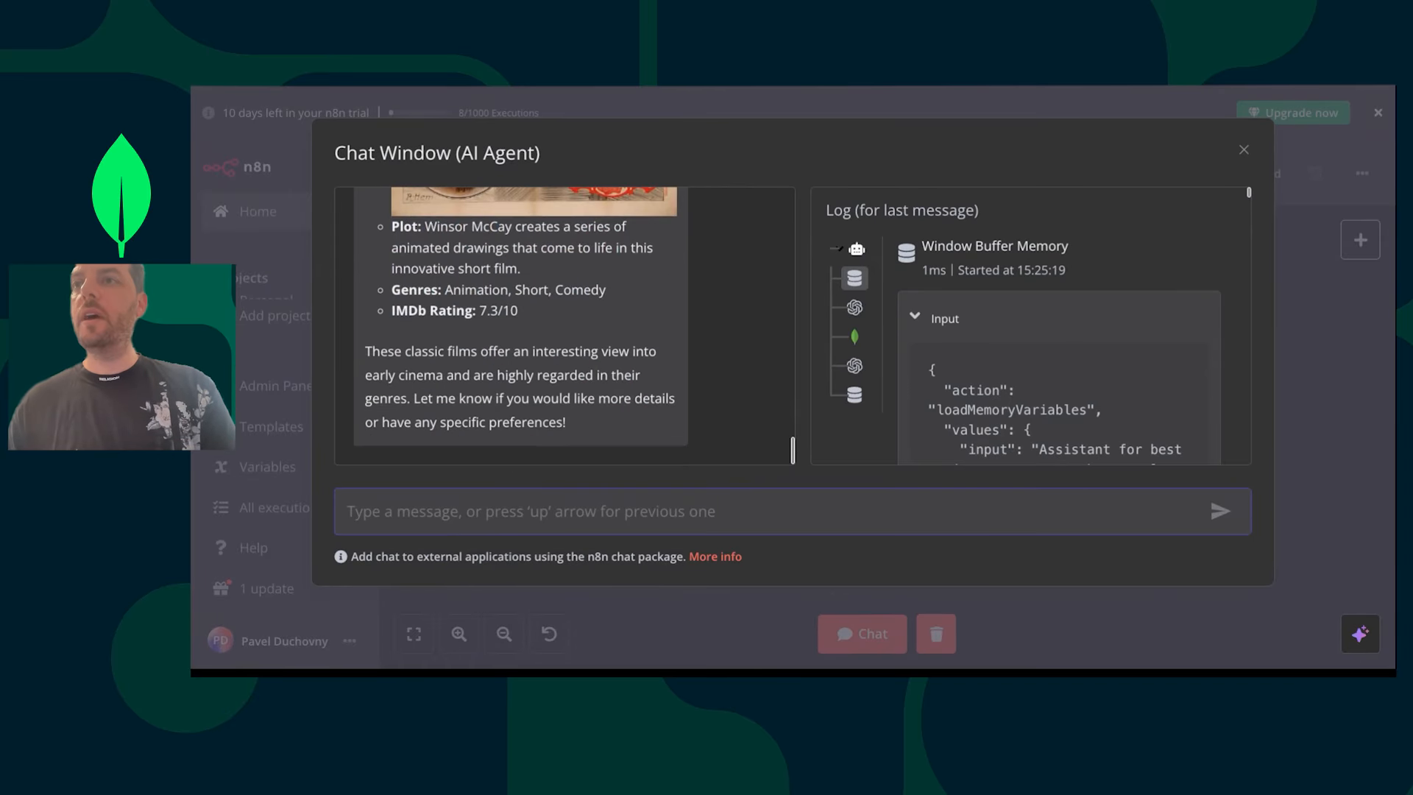
- Examine the pipeline passed to MongoDBAggregate in the log and the movies listed in the agent's reply
left_click(855, 336)
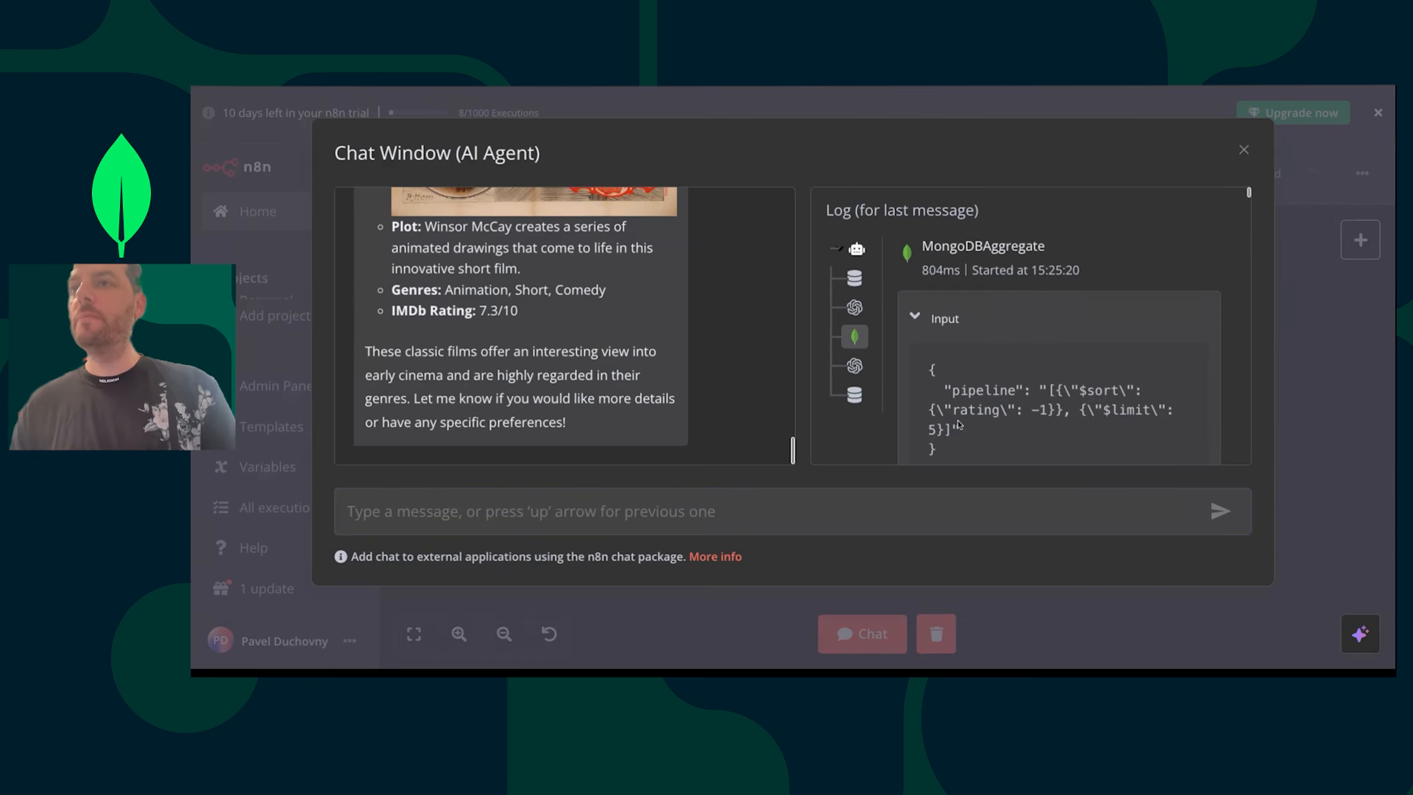
left_click_drag(929, 369, 1142, 392)
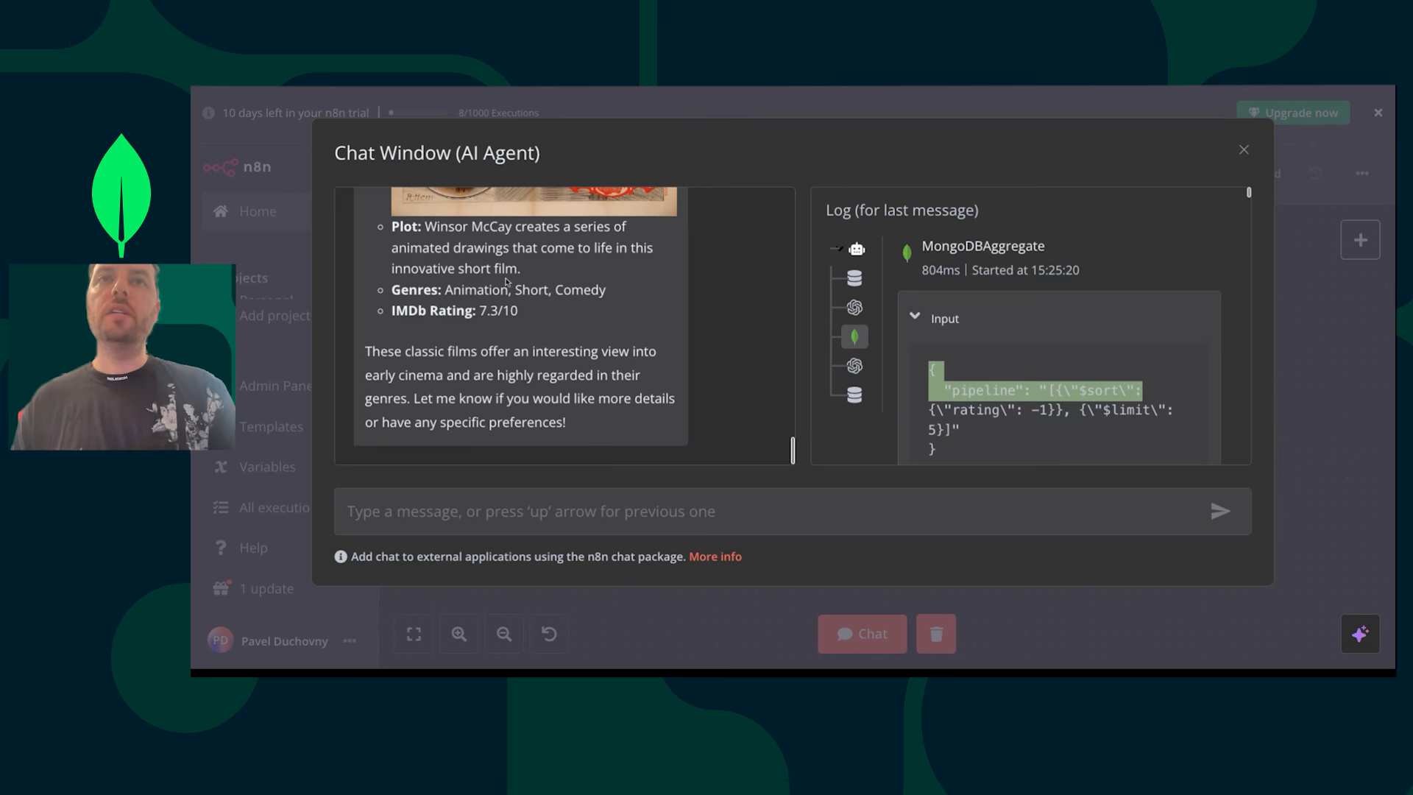
scroll(746, 390, "up", 10)
scroll(528, 326, "up", 10)
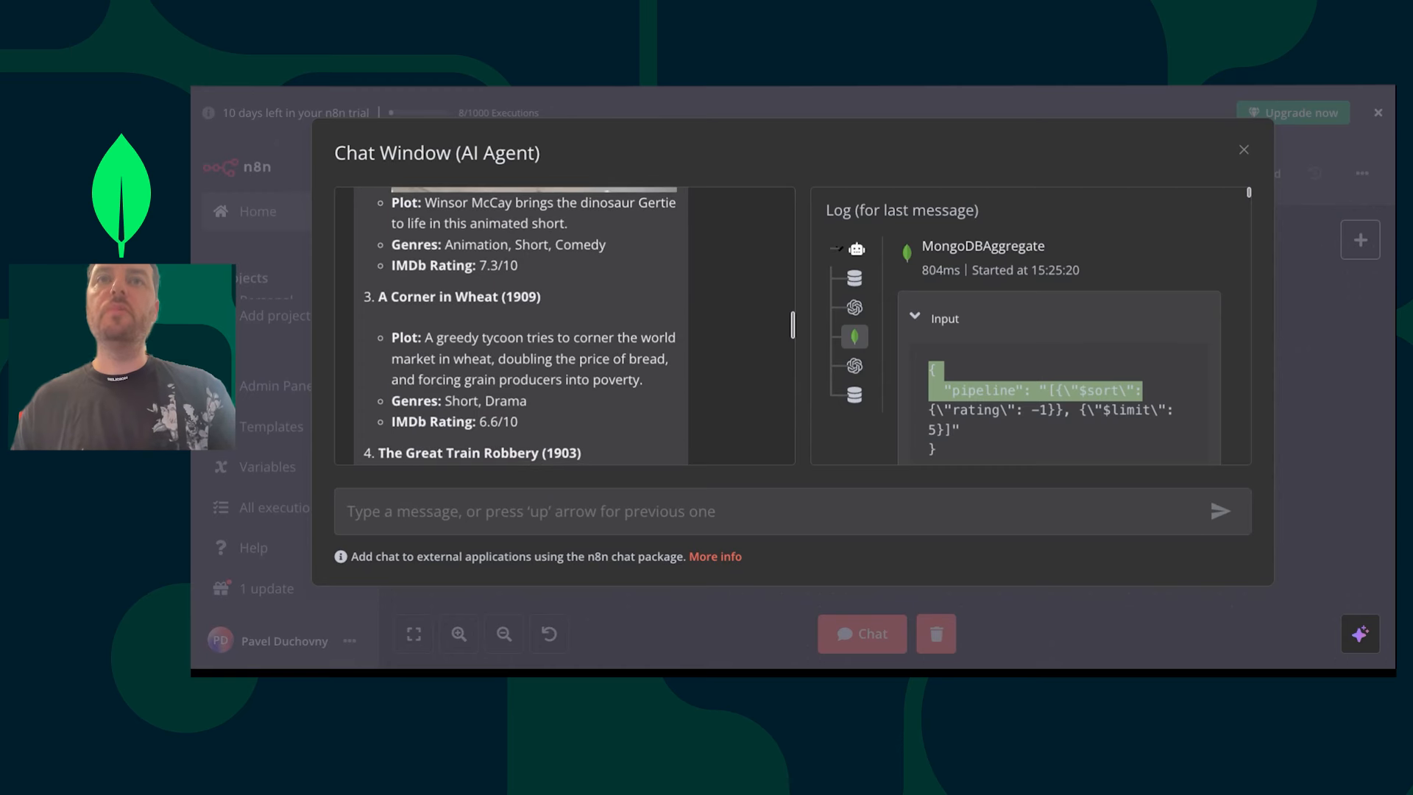
scroll(527, 326, "down", 3)
scroll(555, 414, "down", 10)
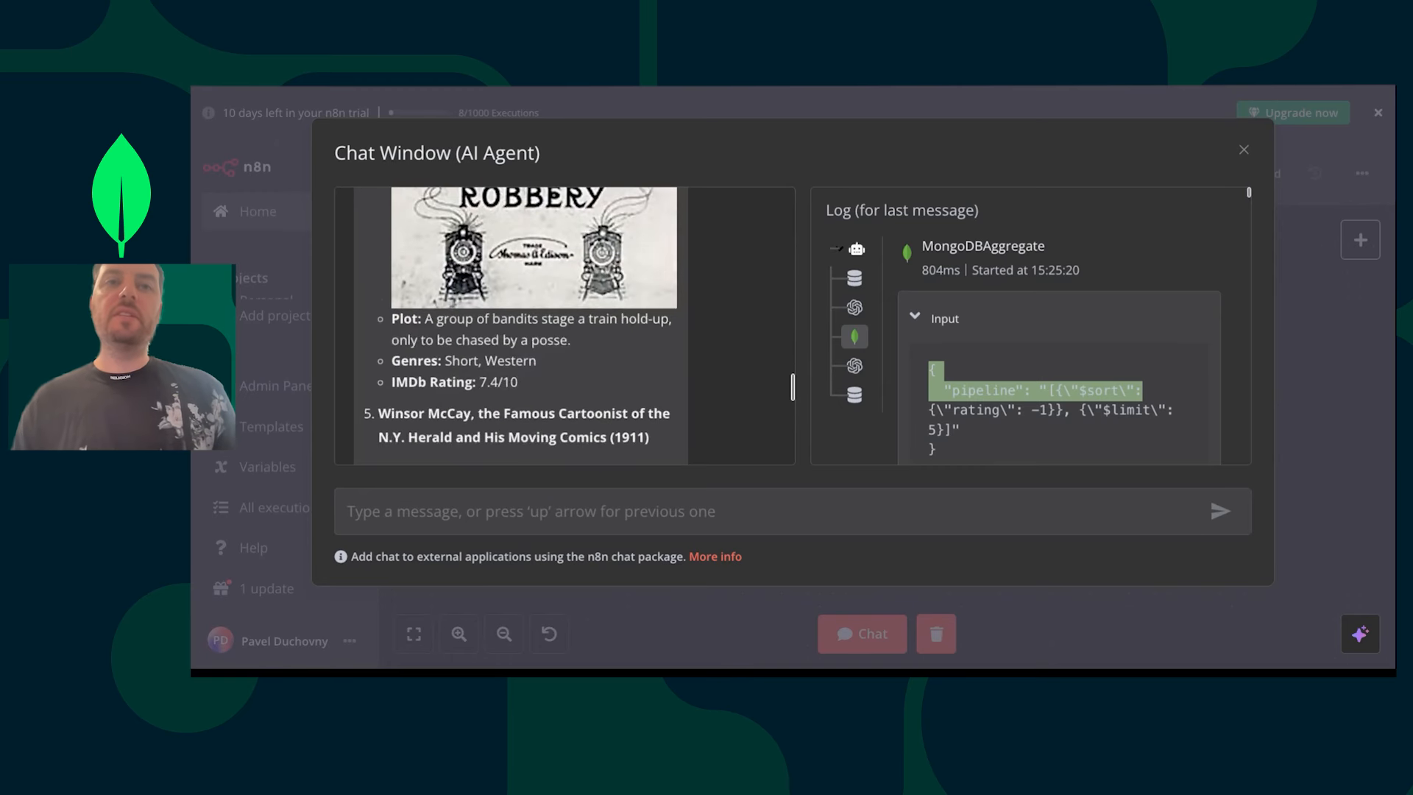
left_click(533, 507)
type("I")
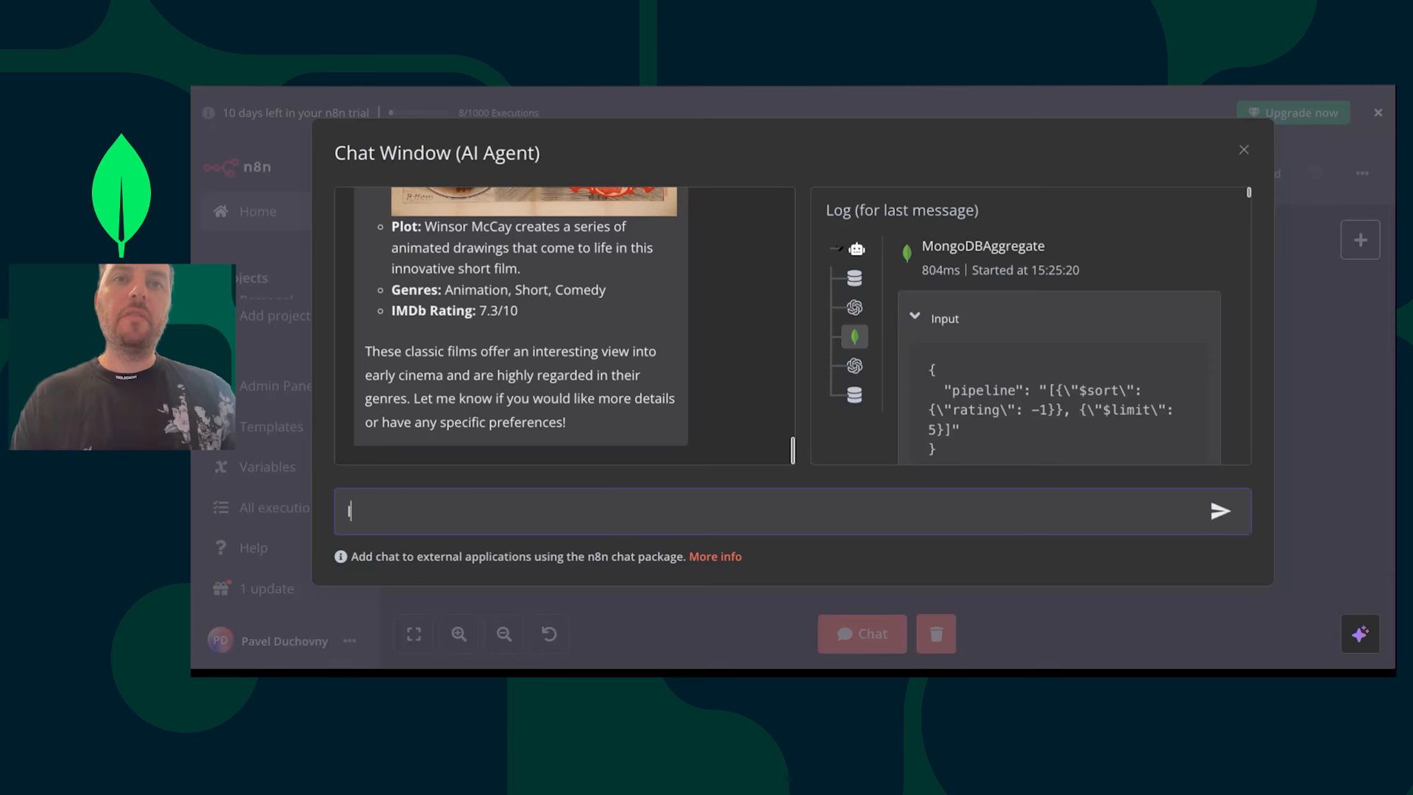
type(" want something from the 2000")
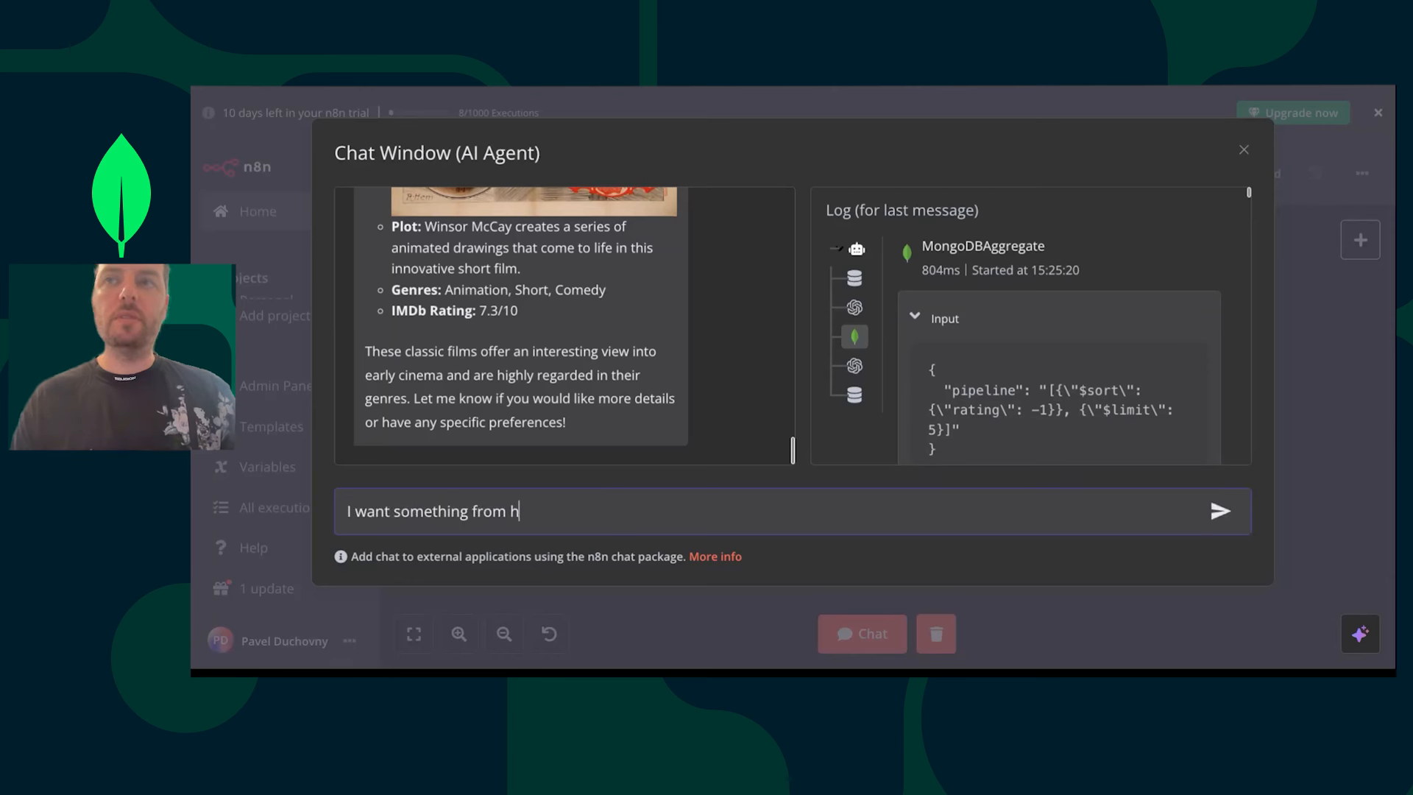
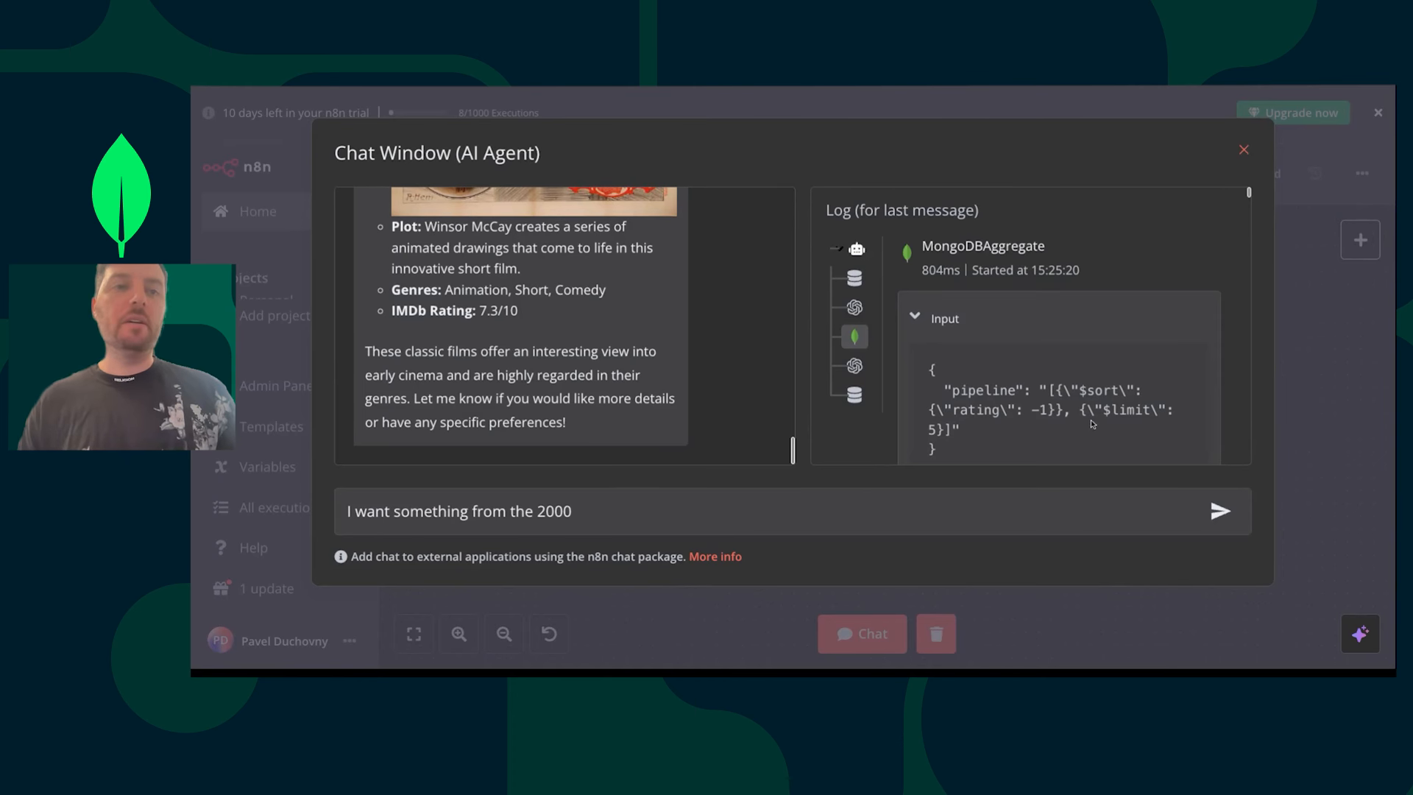
- Close the chat and append "Document structure is :" to the tool description of the MongoDBAggregate node
left_click(1246, 152)
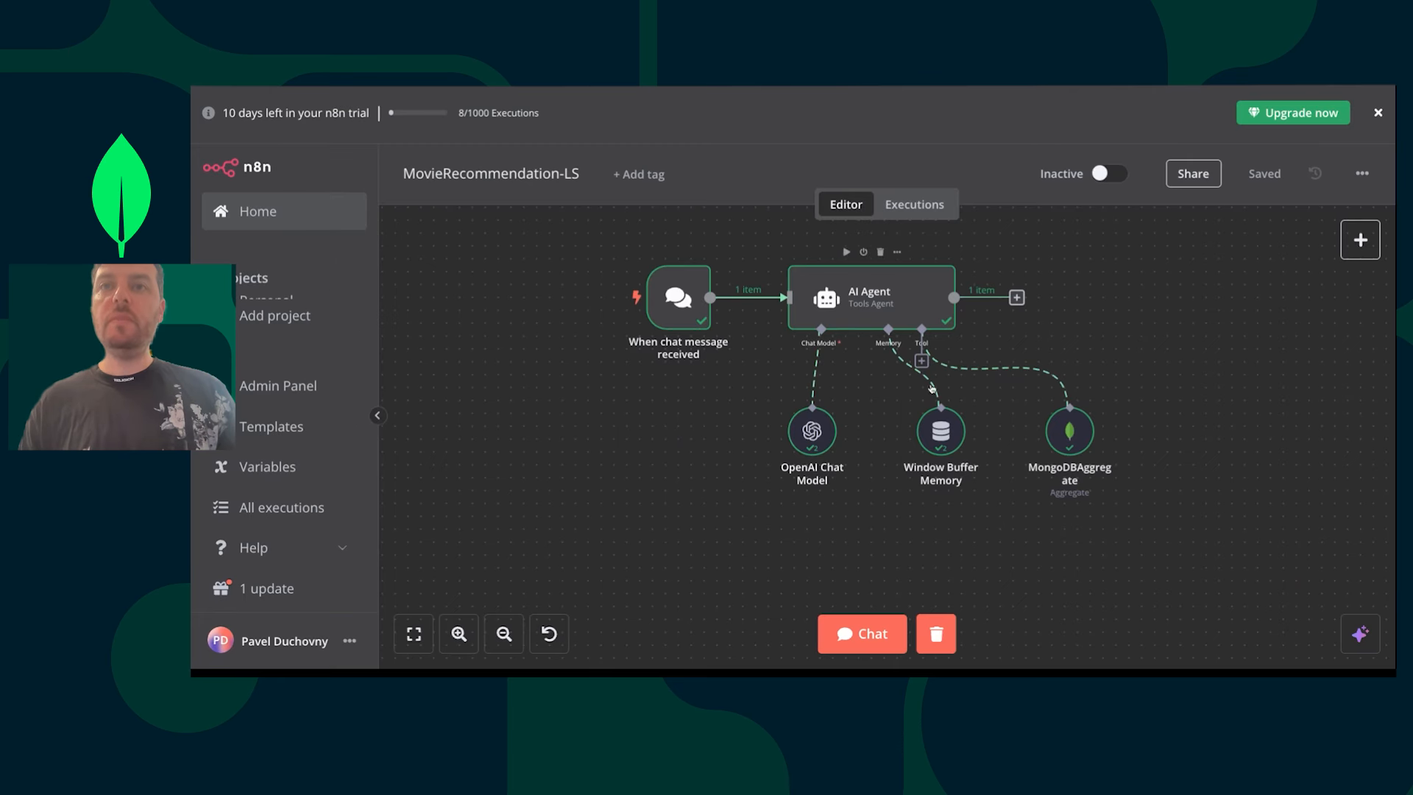
double_click(1070, 430)
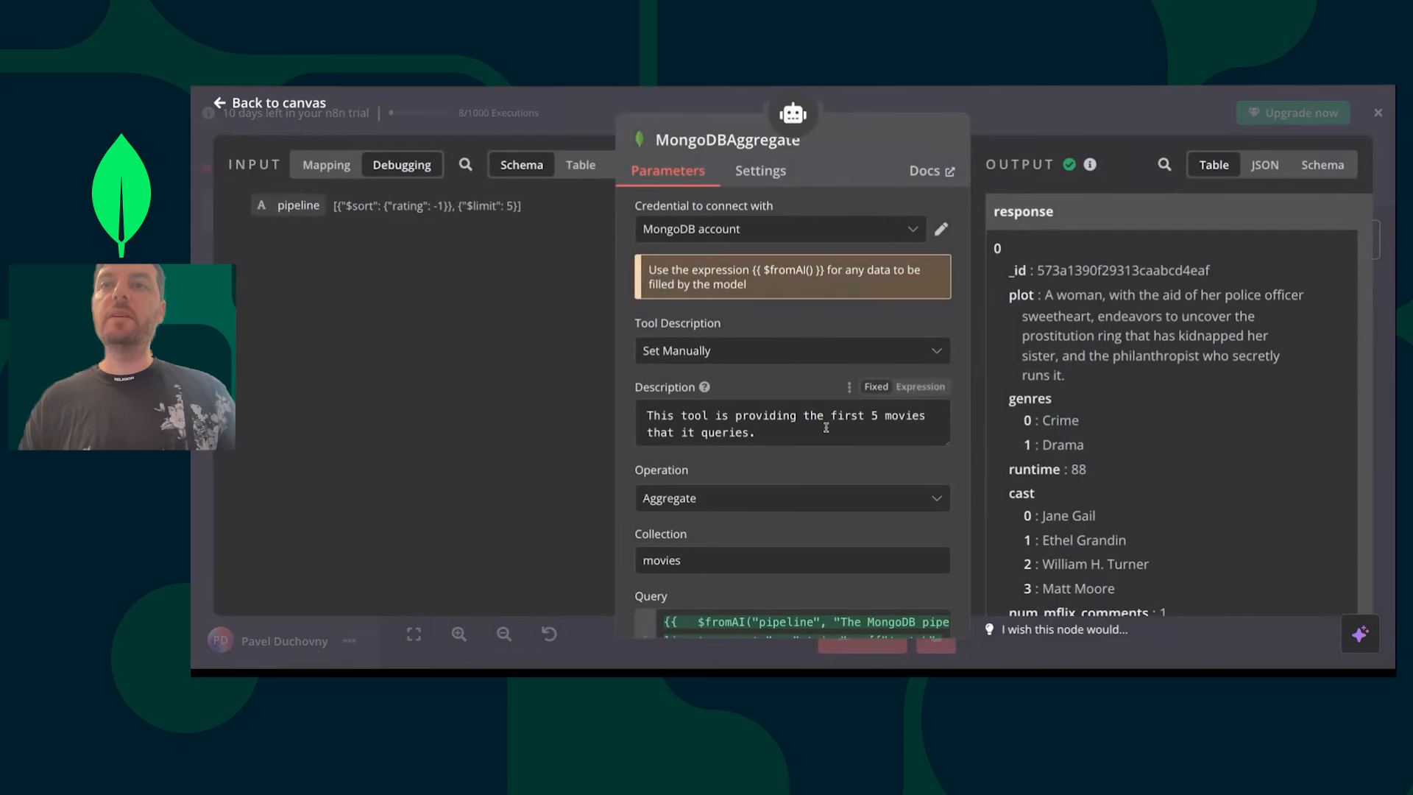
left_click(795, 432)
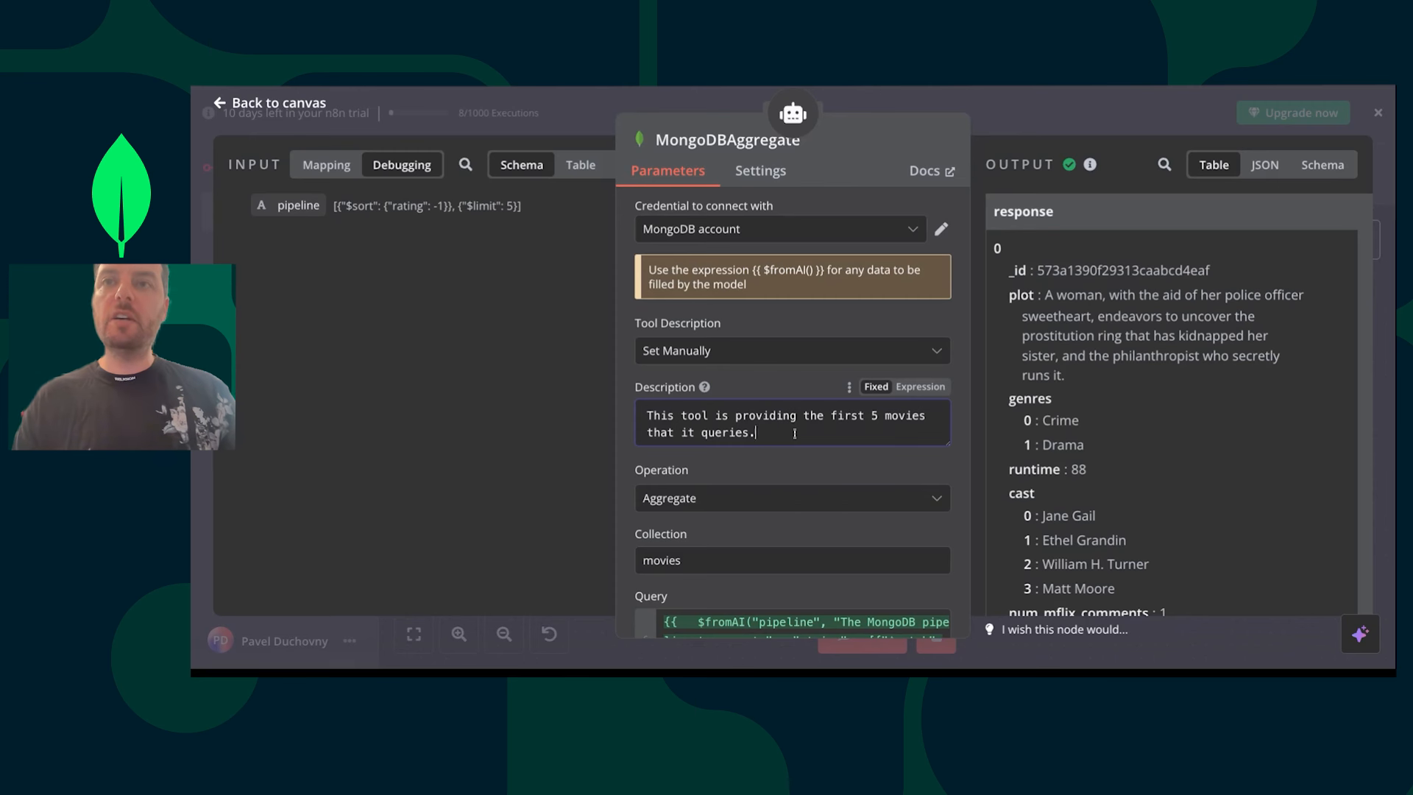
type("Docu")
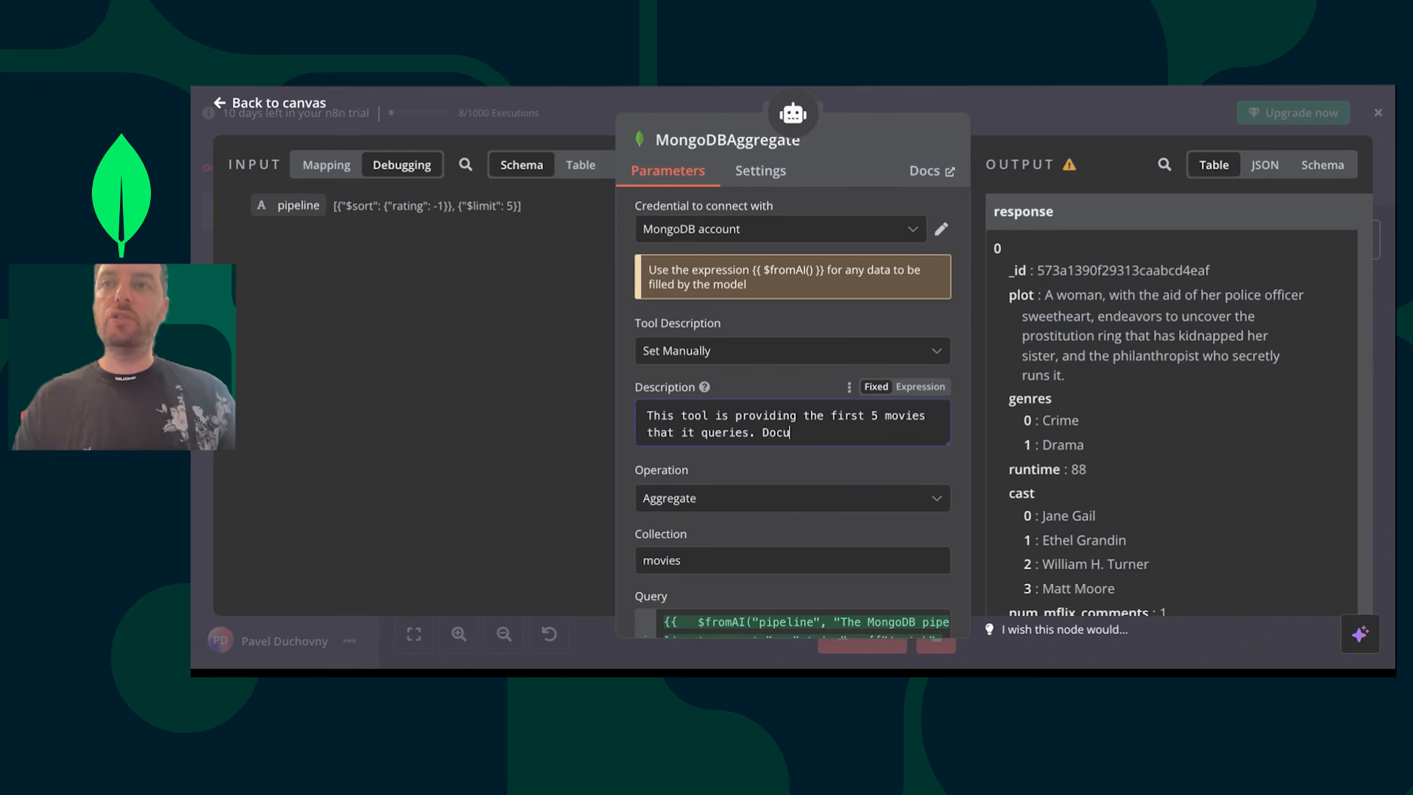
type("ment structure is L")
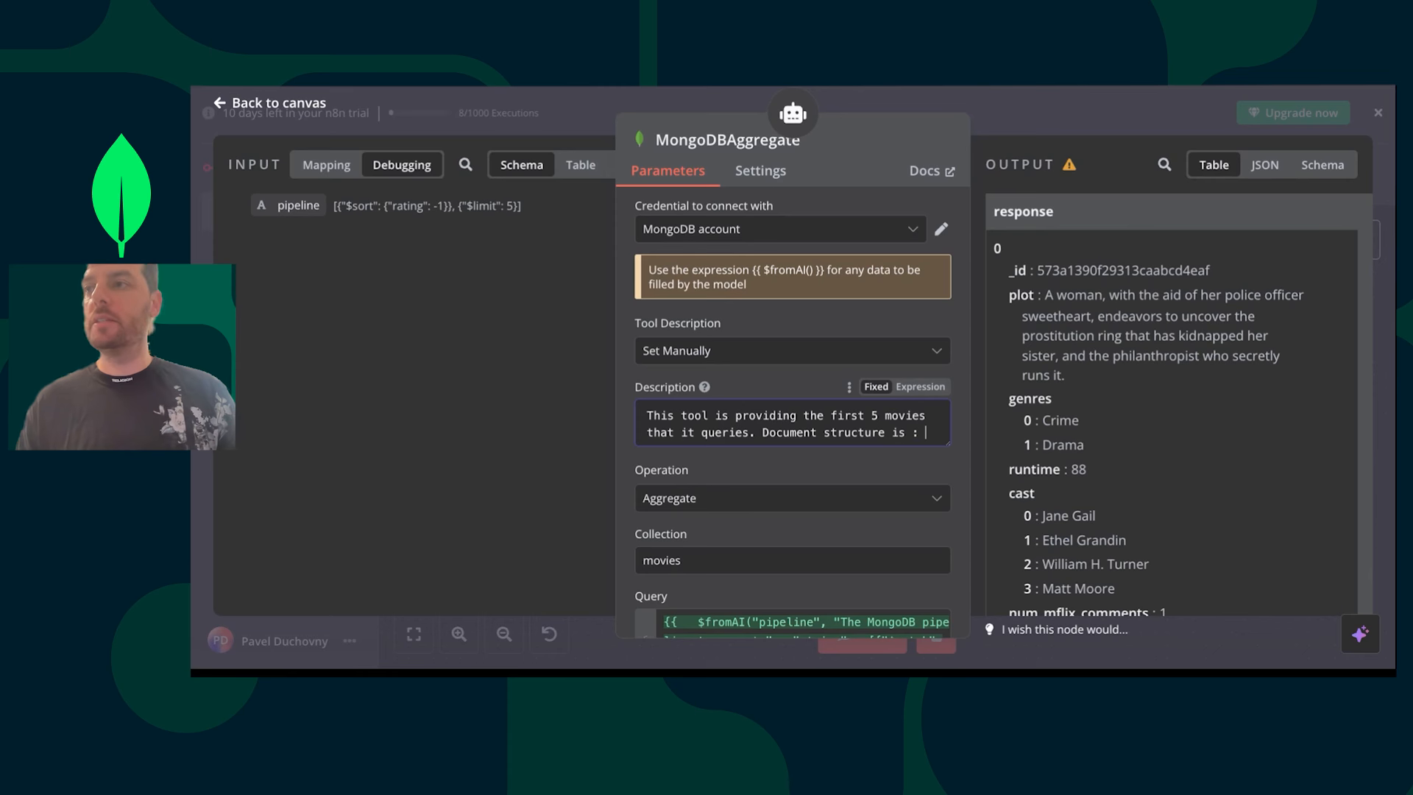
- Copy the first document of sample_mflix.movies in Atlas and paste it at the end of the MongoDBAggregate description in n8n
key("ctrl+Tab")
mouse_move(1310, 571)
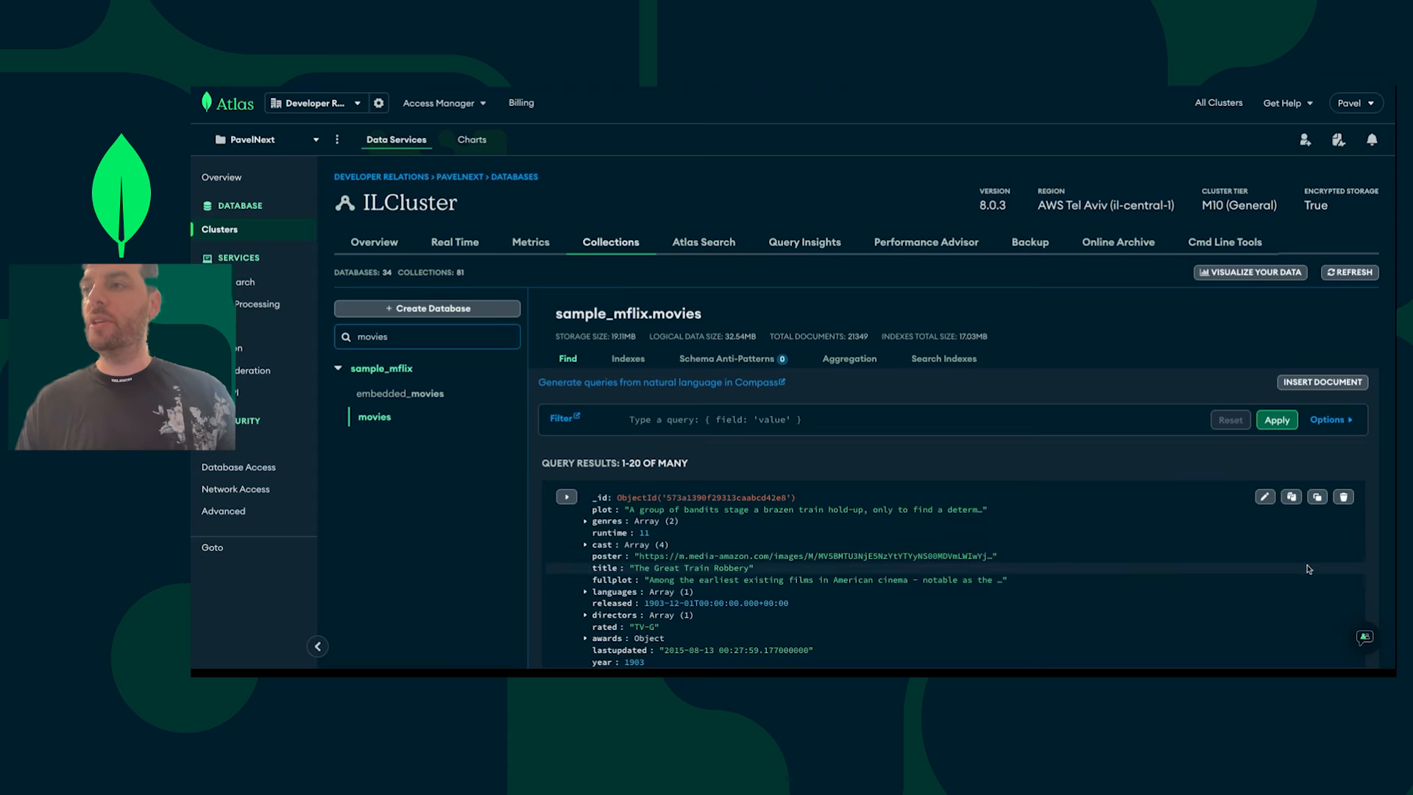
left_click(1293, 498)
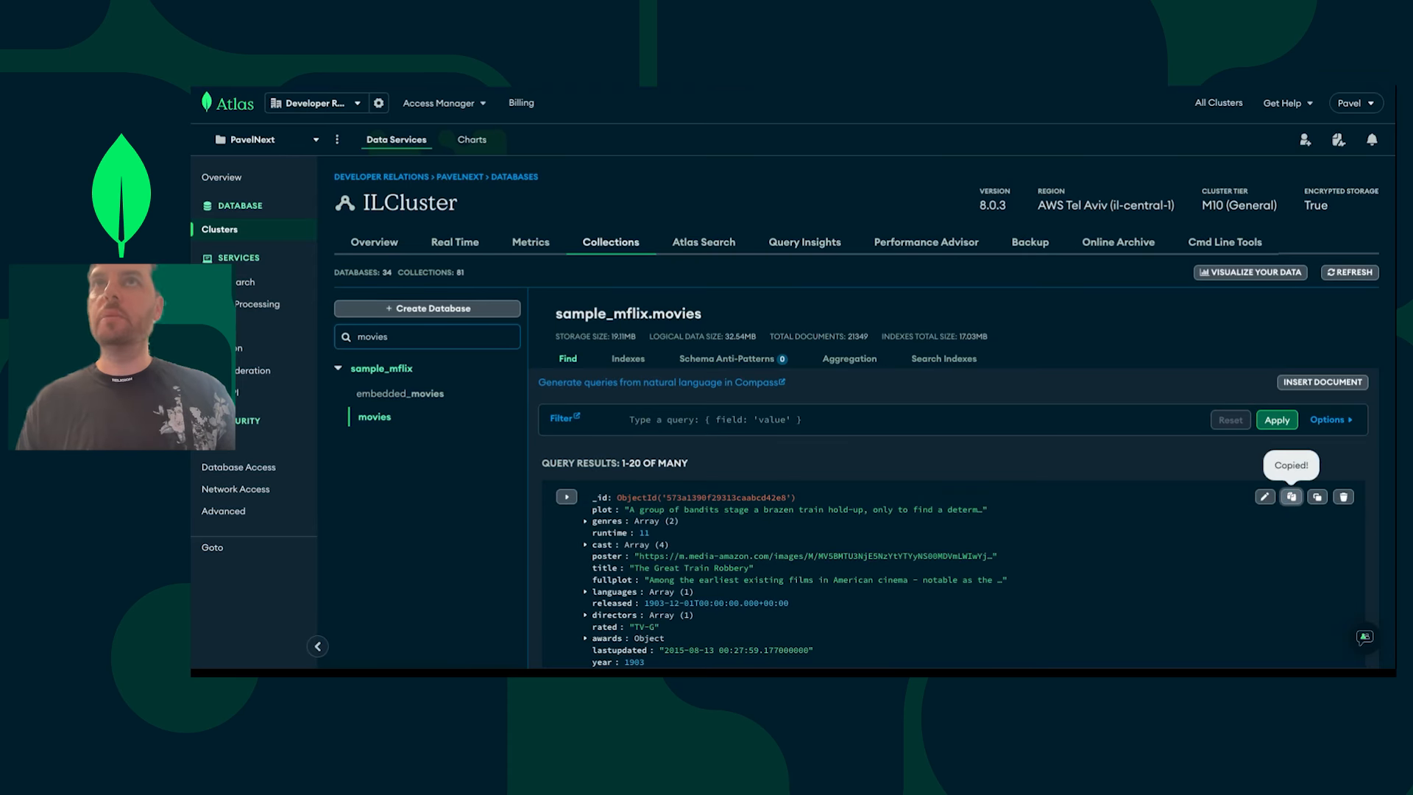
key("ctrl+shift+Tab")
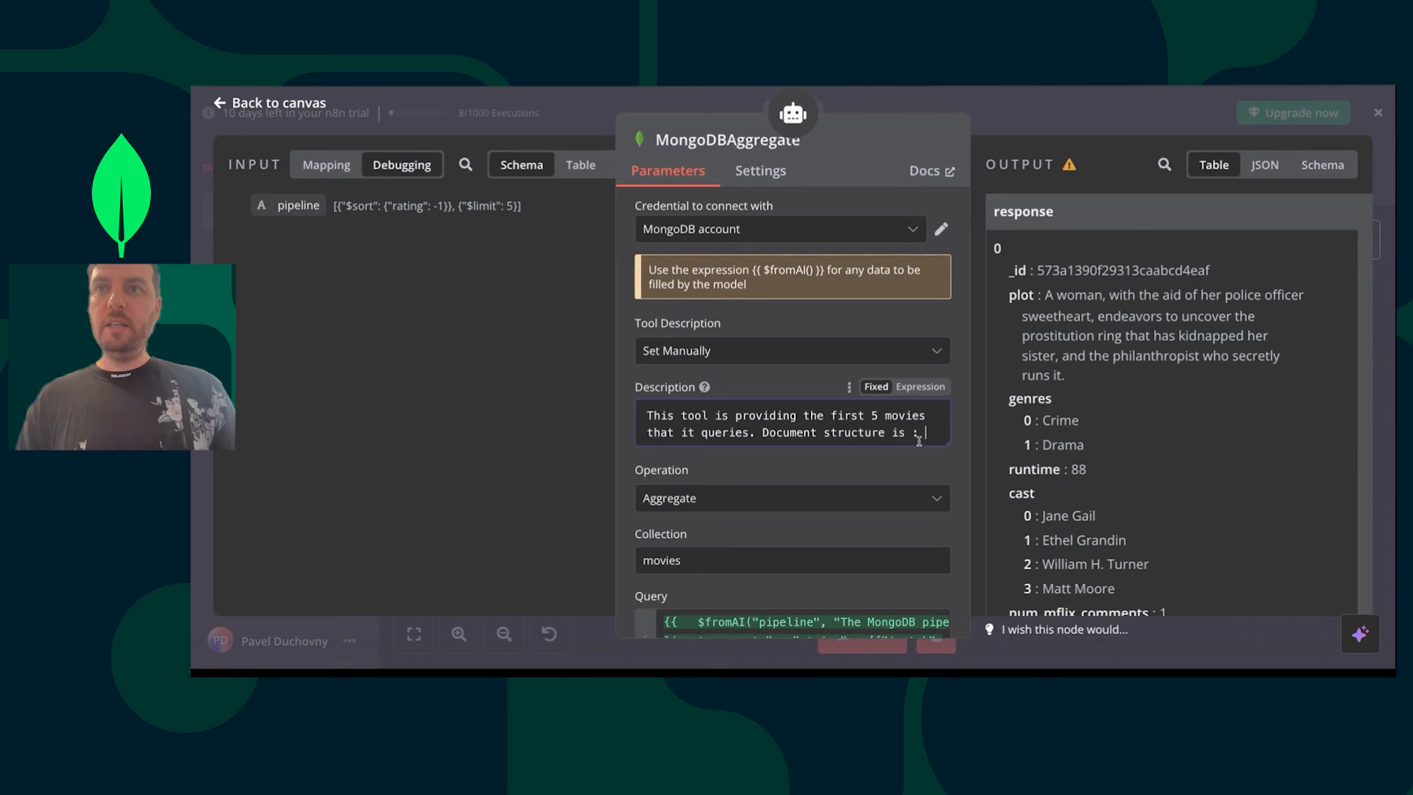
key("ctrl+v")
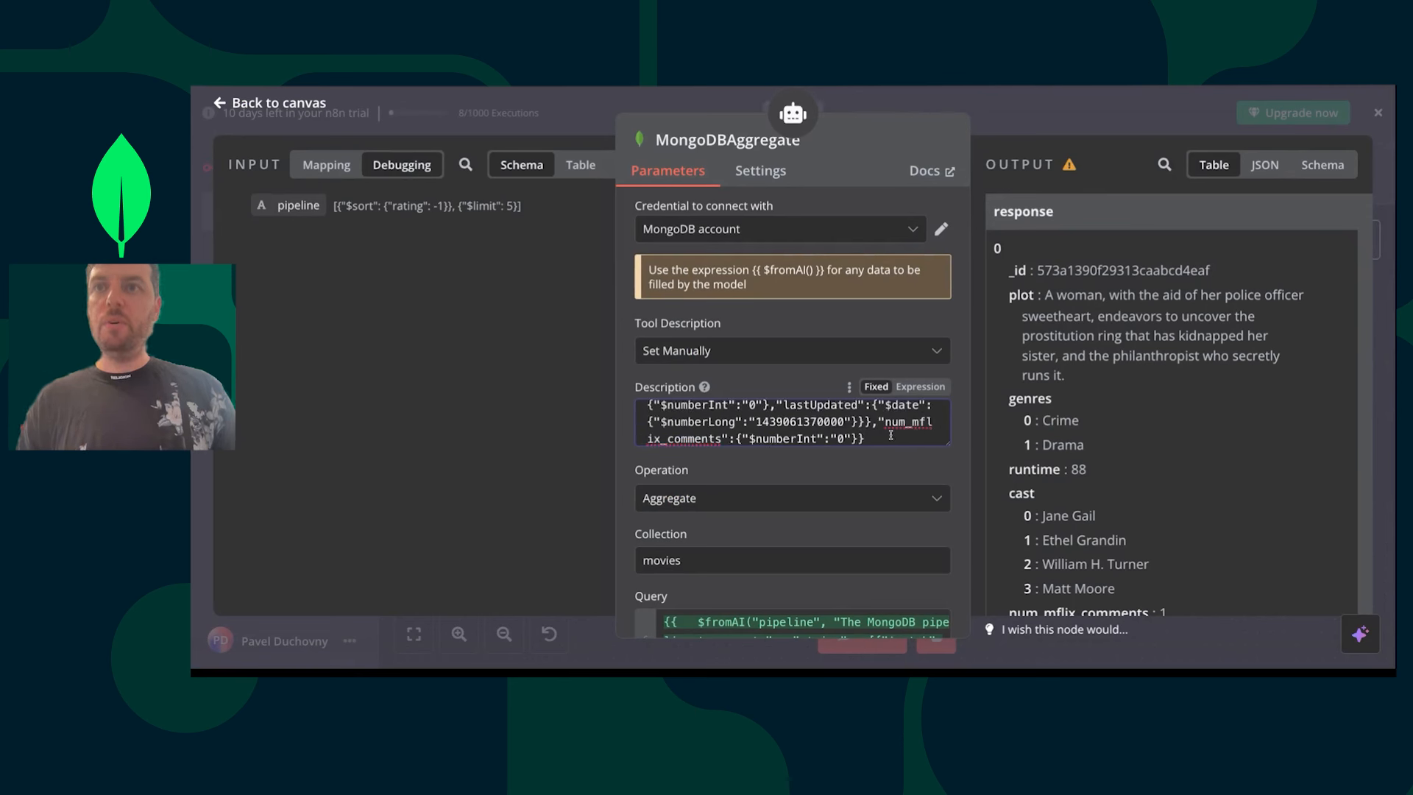
- Simplify the viewer rating in the pasted document by removing its $numberDouble wrapper, leaving "rating" : "3.7"
scroll(938, 435, "up", 3)
scroll(702, 423, "up", 3)
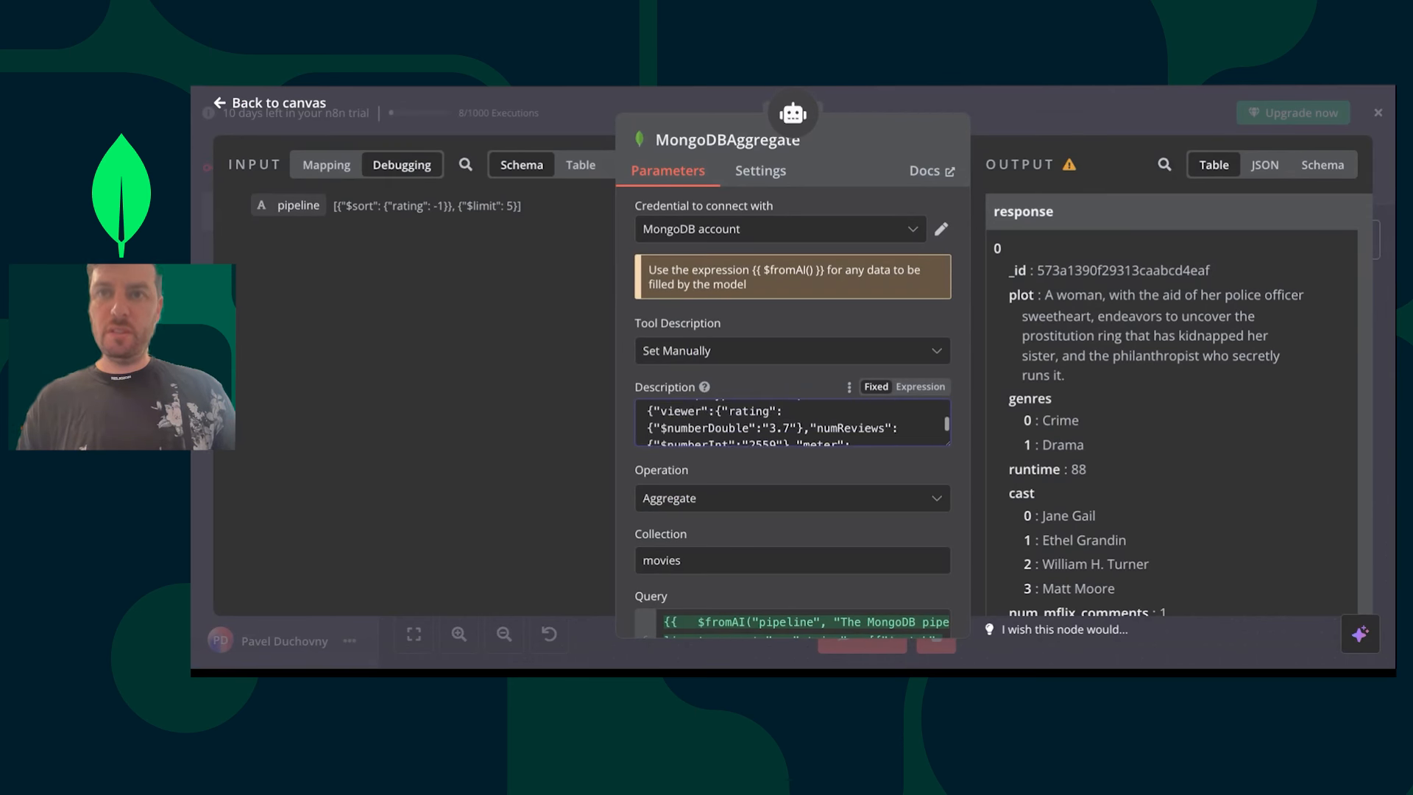
double_click(704, 428)
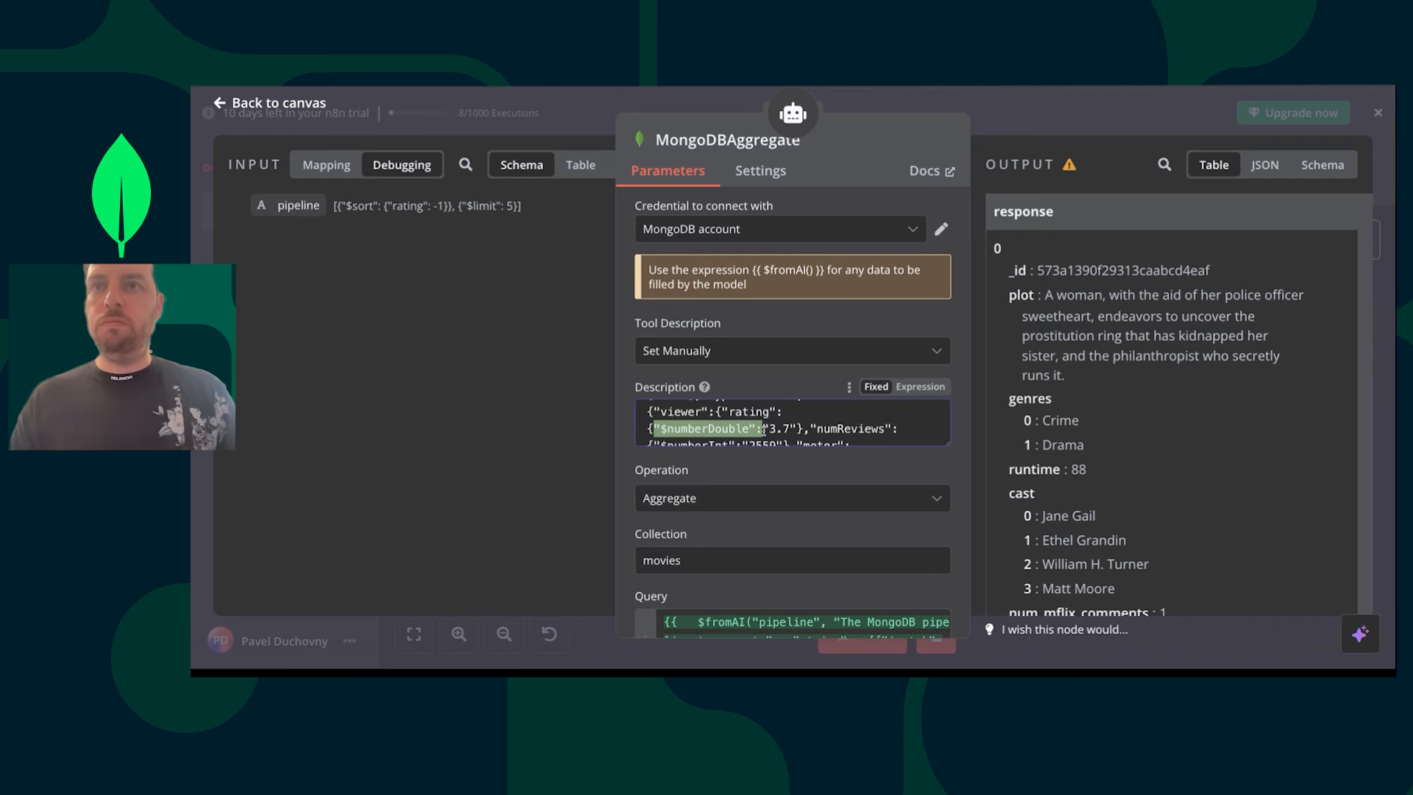
key("shift+Right")
key("BackSpace")
key("BackSpace")
key("BackSpace")
type(": \"")
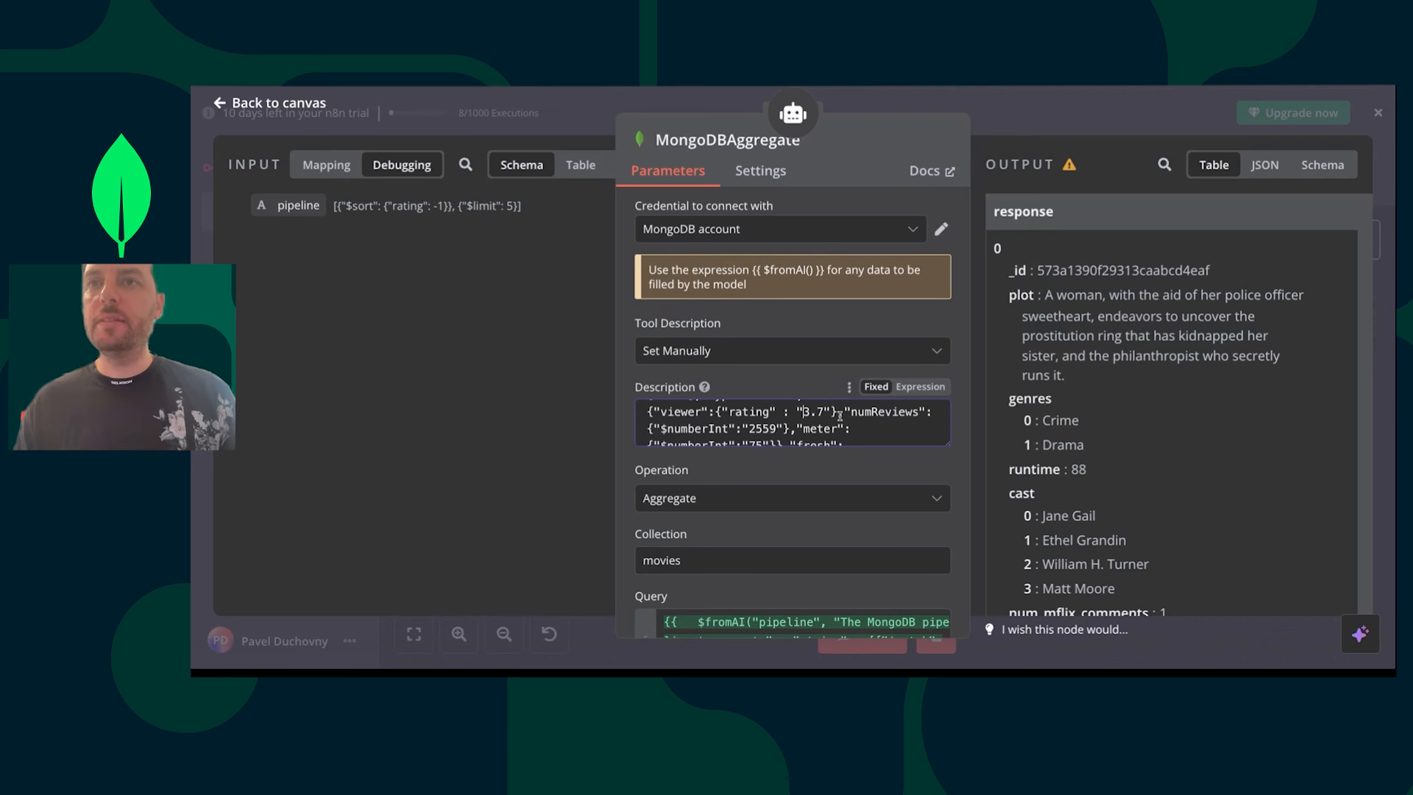
scroll(790, 429, "down", 6)
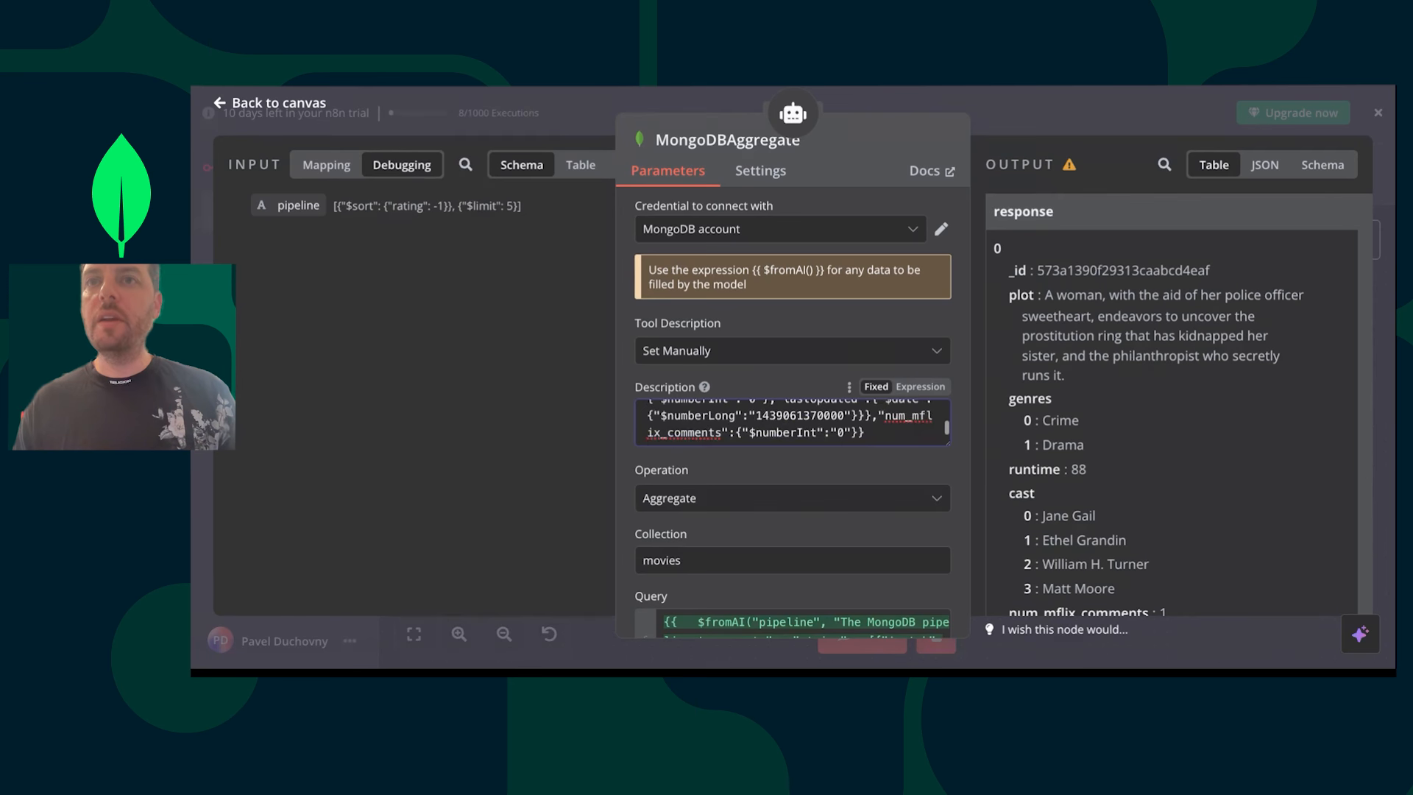
scroll(872, 438, "up", 10)
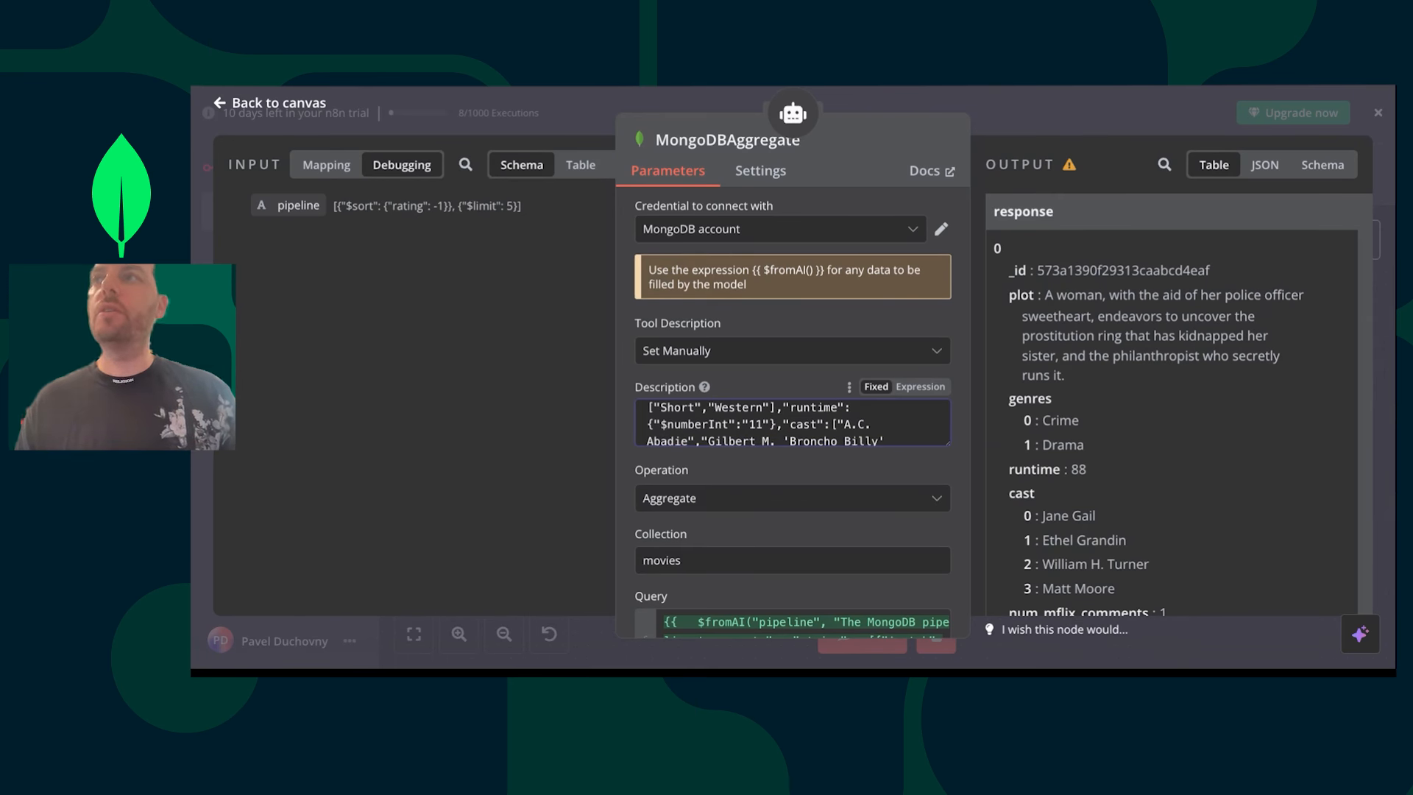
- Close the MongoDBAggregate node and return to the workflow overview without saving the changes to MovieRecommendation-LS
key("Escape")
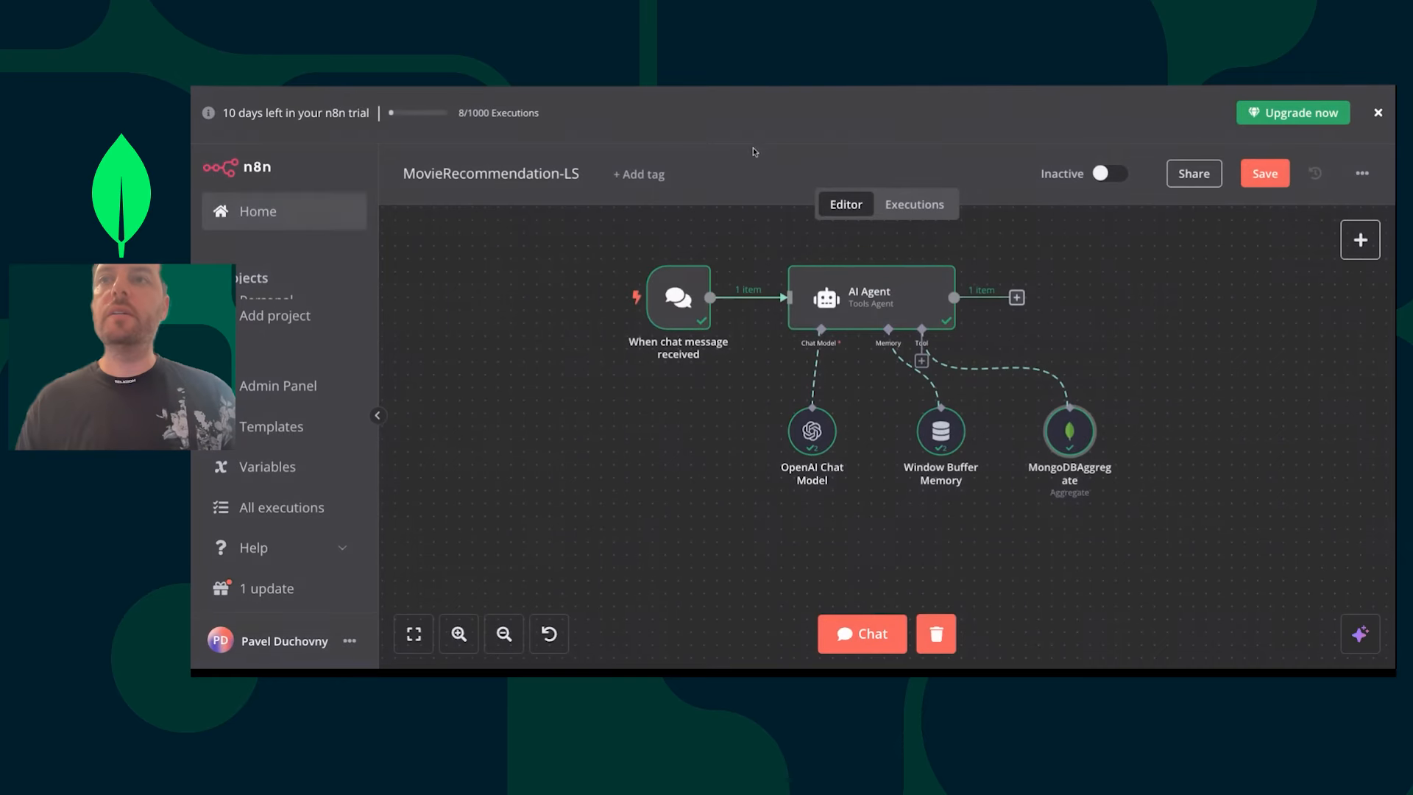
left_click(239, 211)
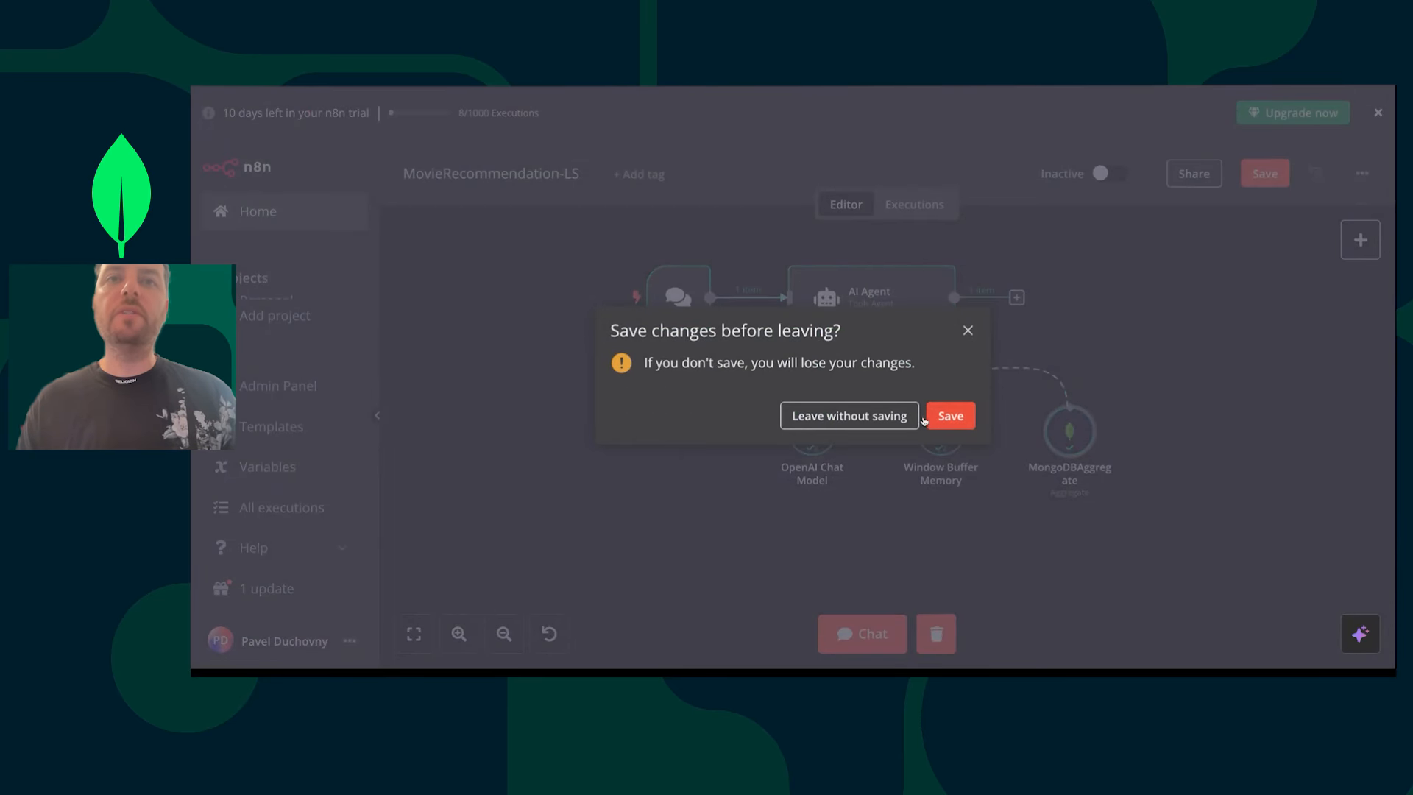
left_click(891, 416)
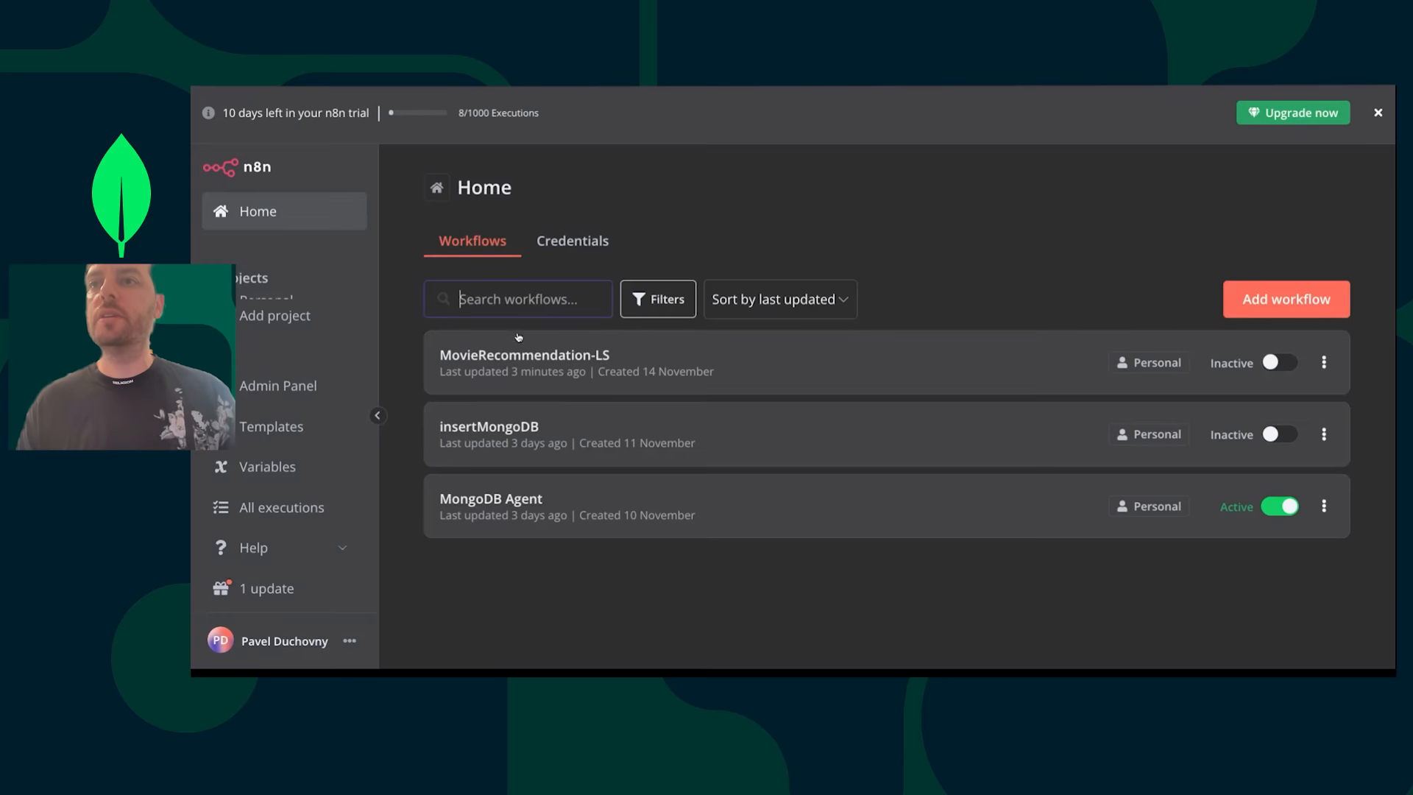
- Open the MongoDBAggregate node of the MongoDB Agent workflow and copy its entire tool description
left_click(522, 527)
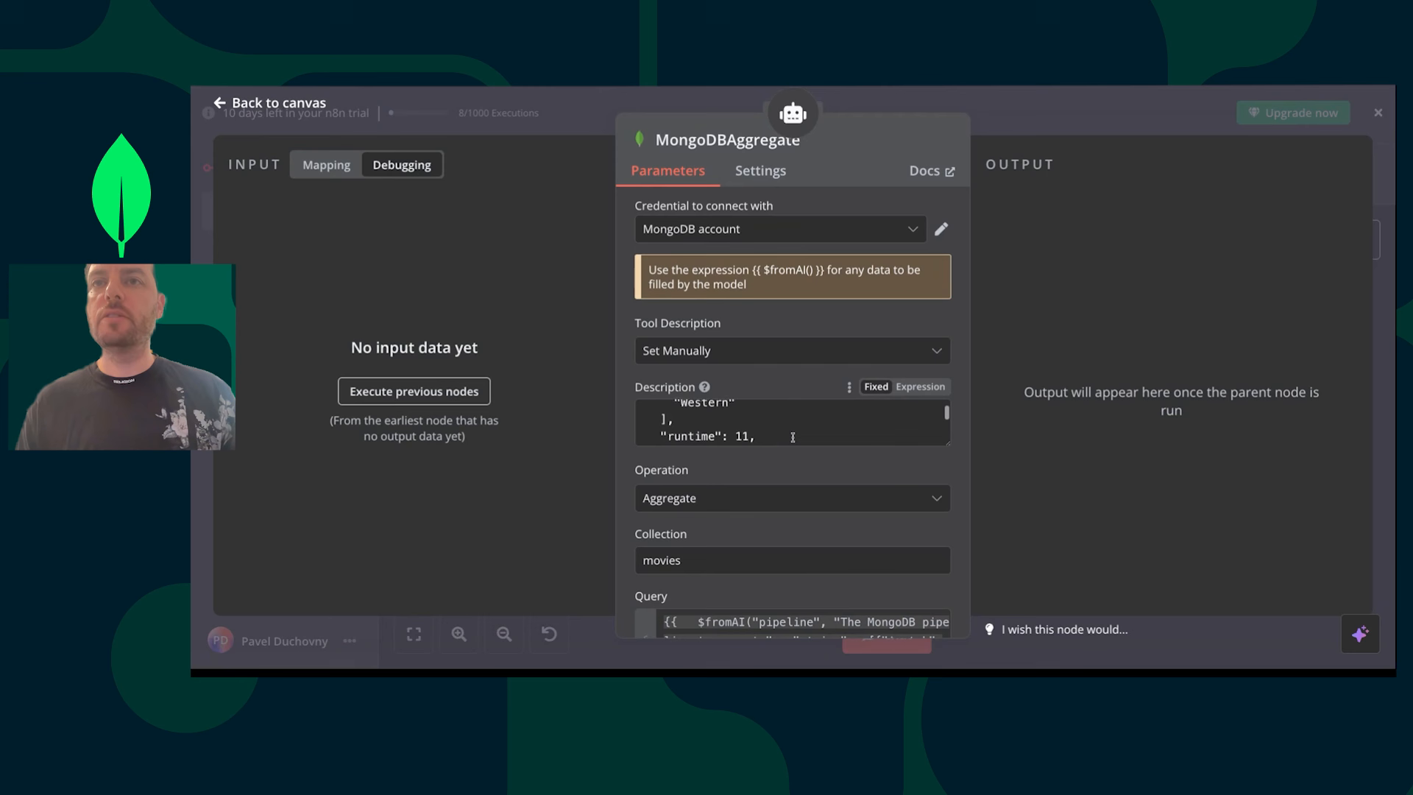
scroll(793, 437, "up", 5)
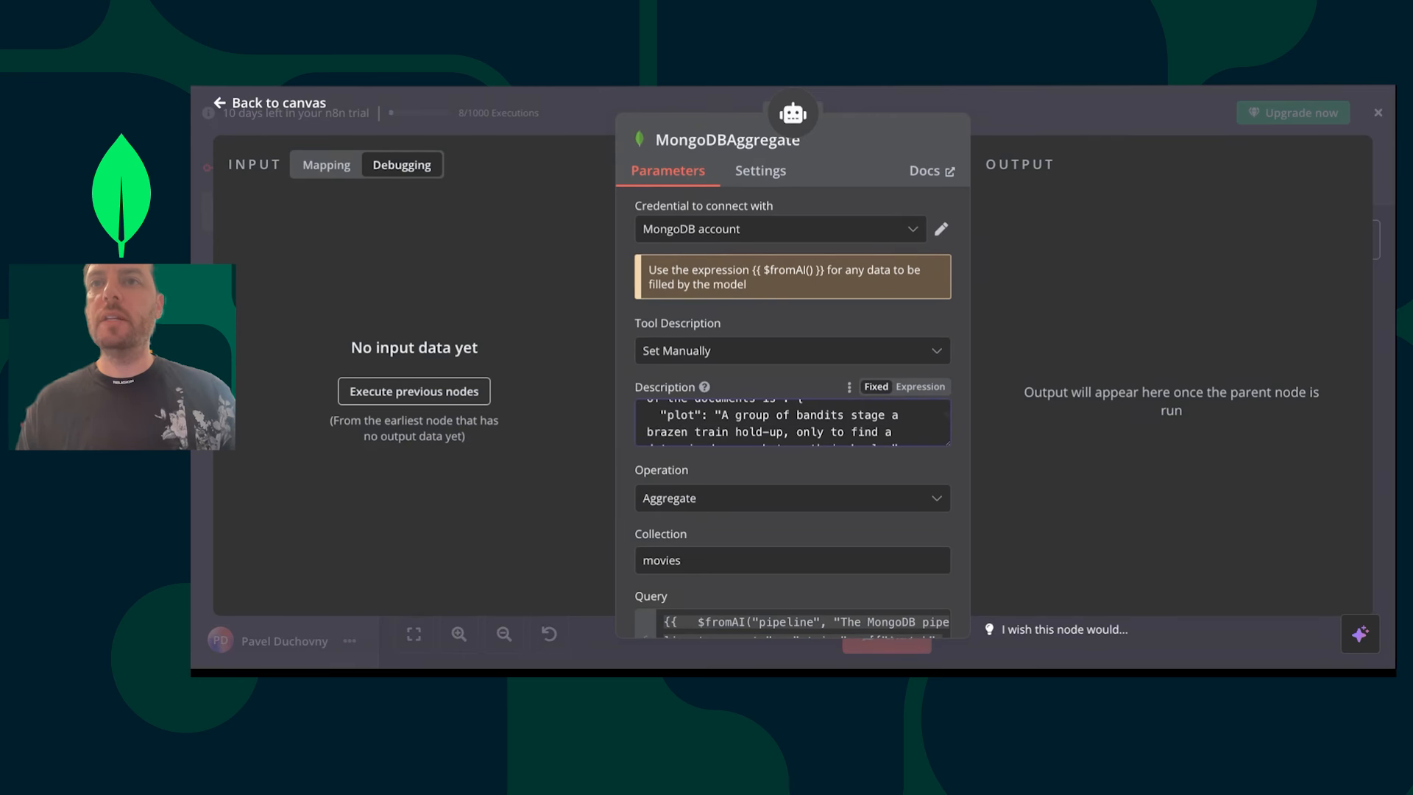
scroll(793, 423, "up", 5)
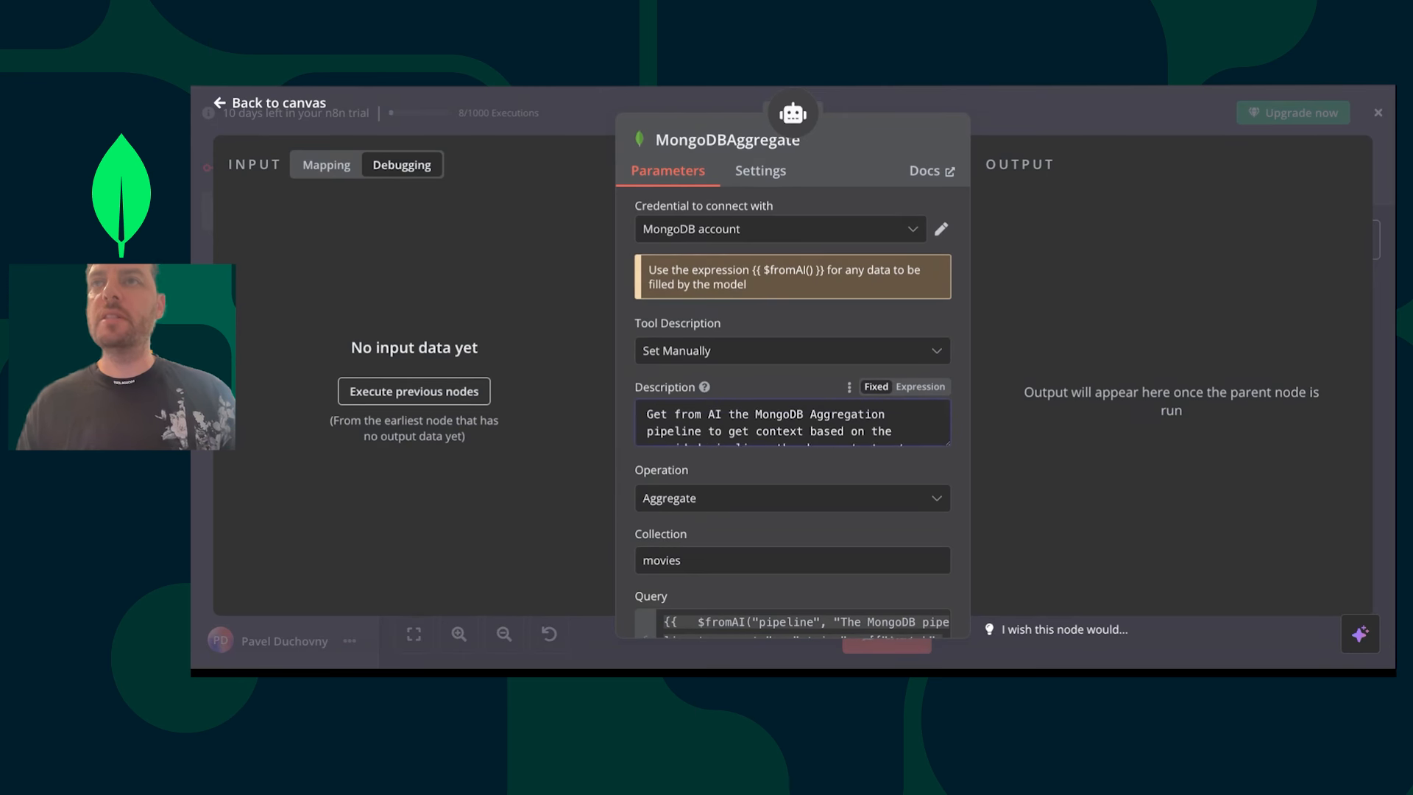
scroll(792, 422, "down", 1)
key("super+a")
- Replace the whole MongoDBAggregate description in the MovieRecommendation-LS workflow with the copied description
left_click(1019, 127)
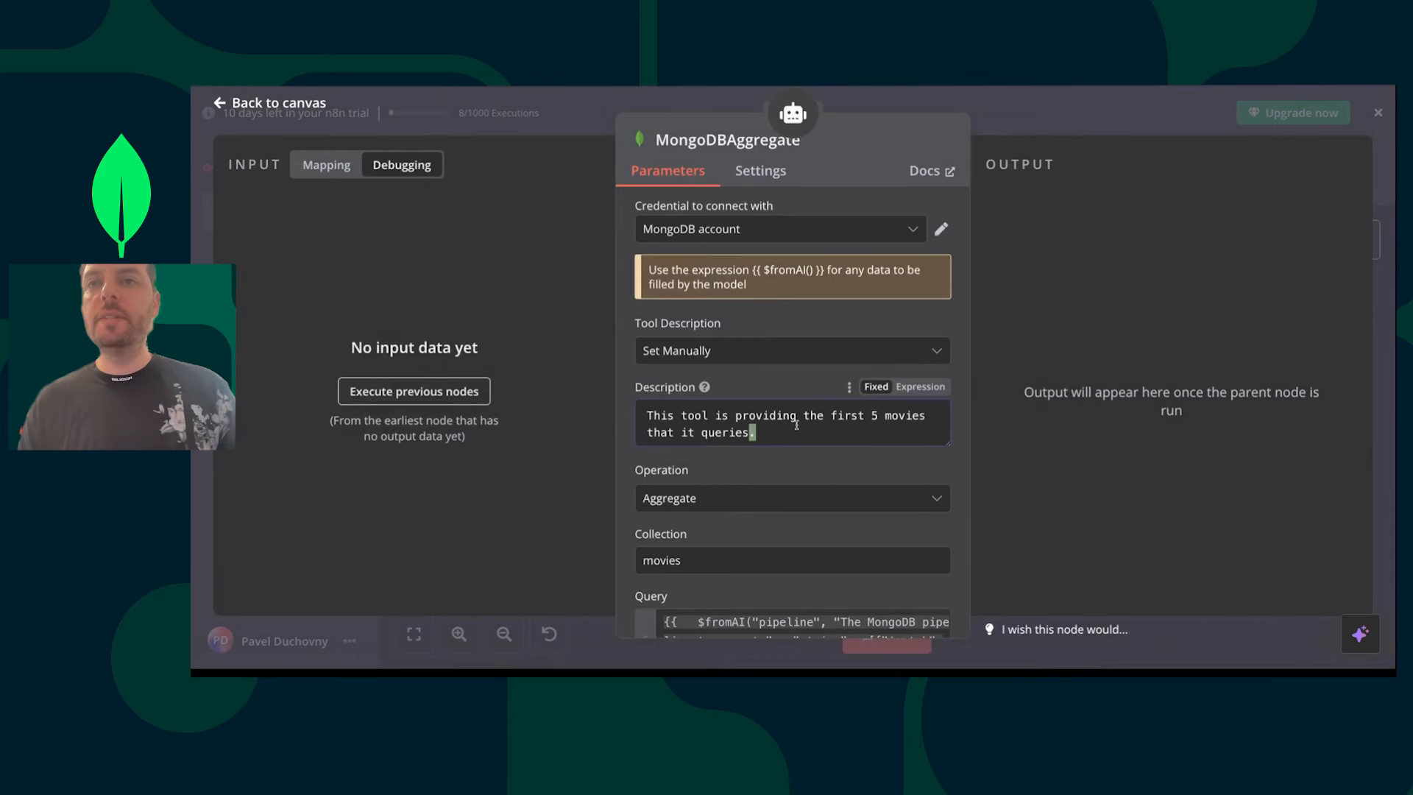
key("super+a")
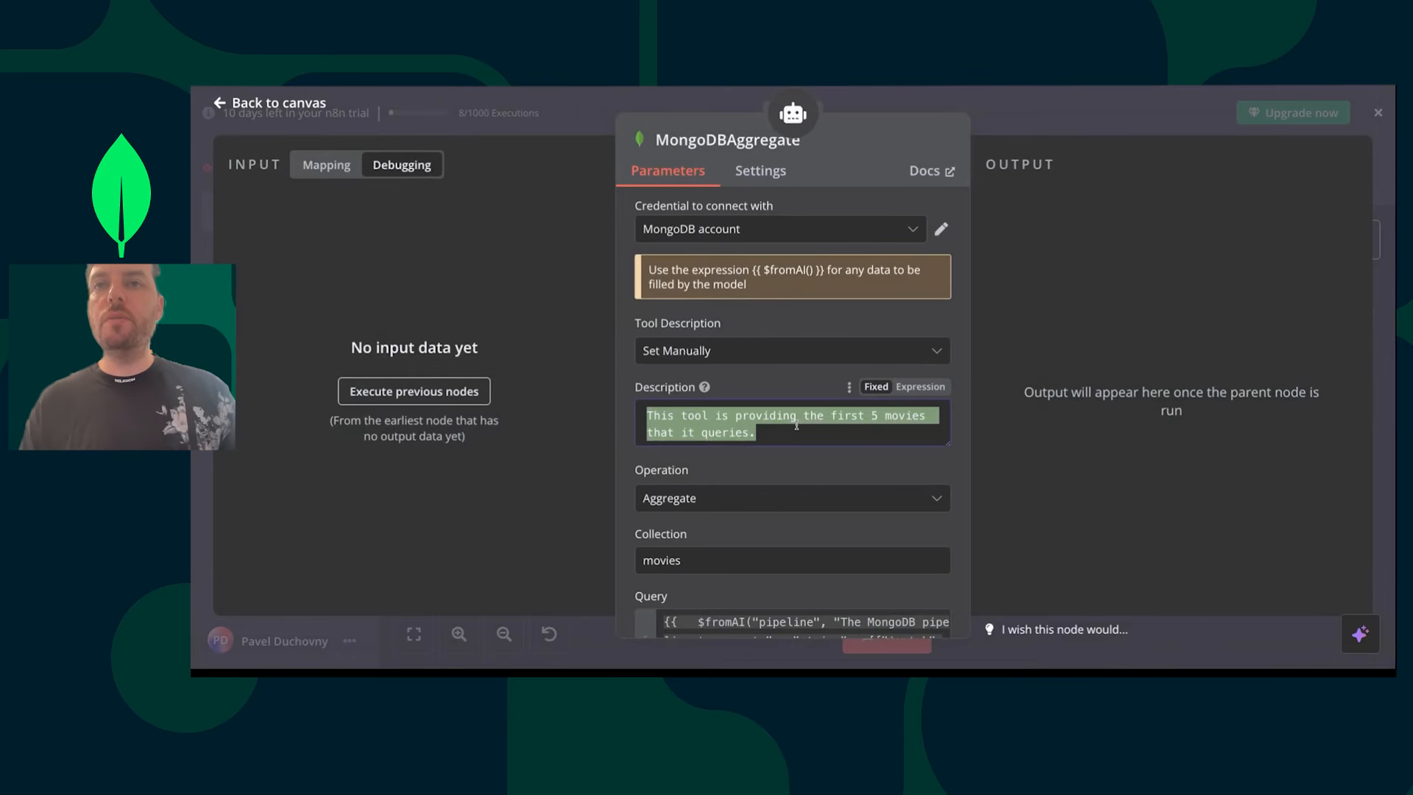
key("super+v")
scroll(797, 425, "down", 1)
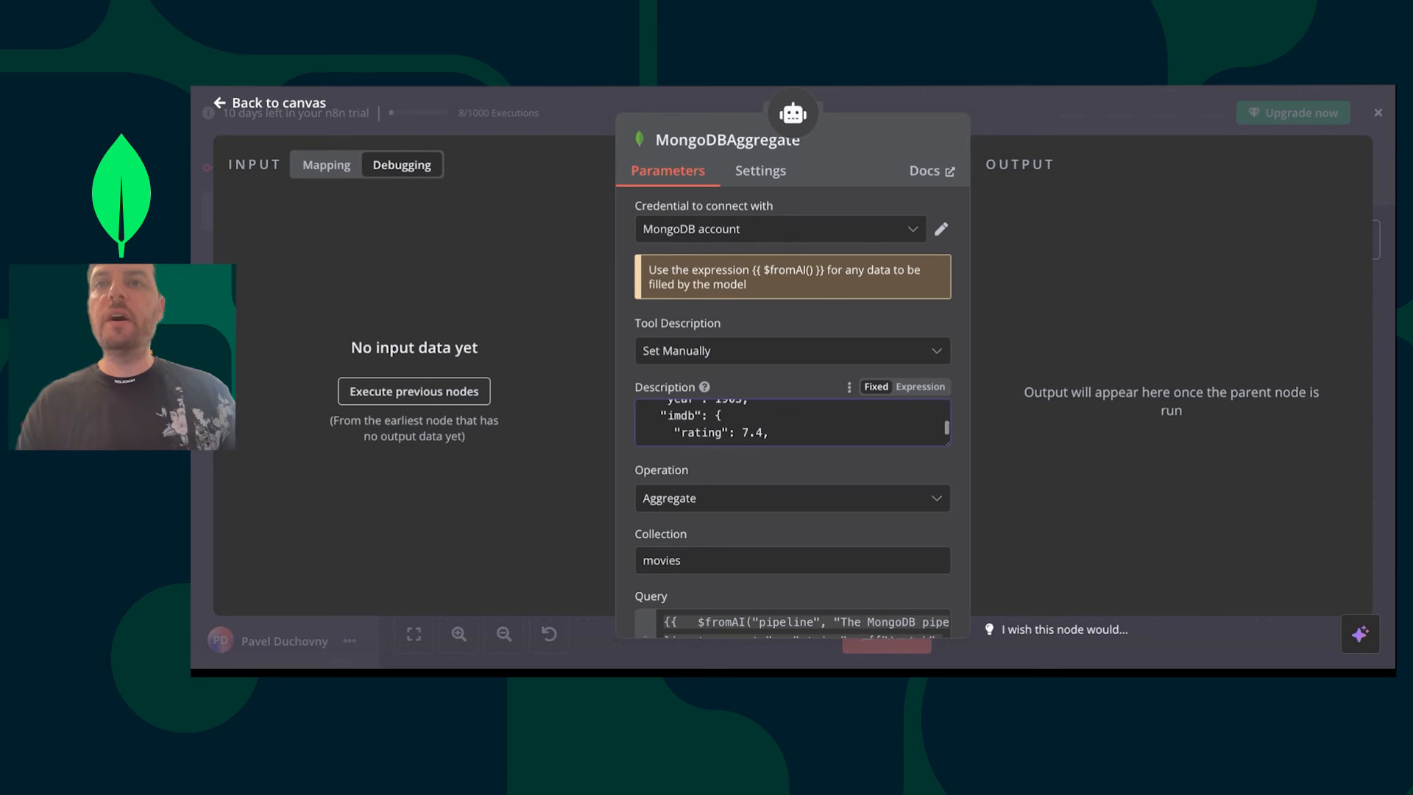
- Remove the comma after the imdb "rating": 7.4 in the description, check the pasted structure, and save the workflow
scroll(797, 425, "up", 2)
scroll(797, 425, "down", 2)
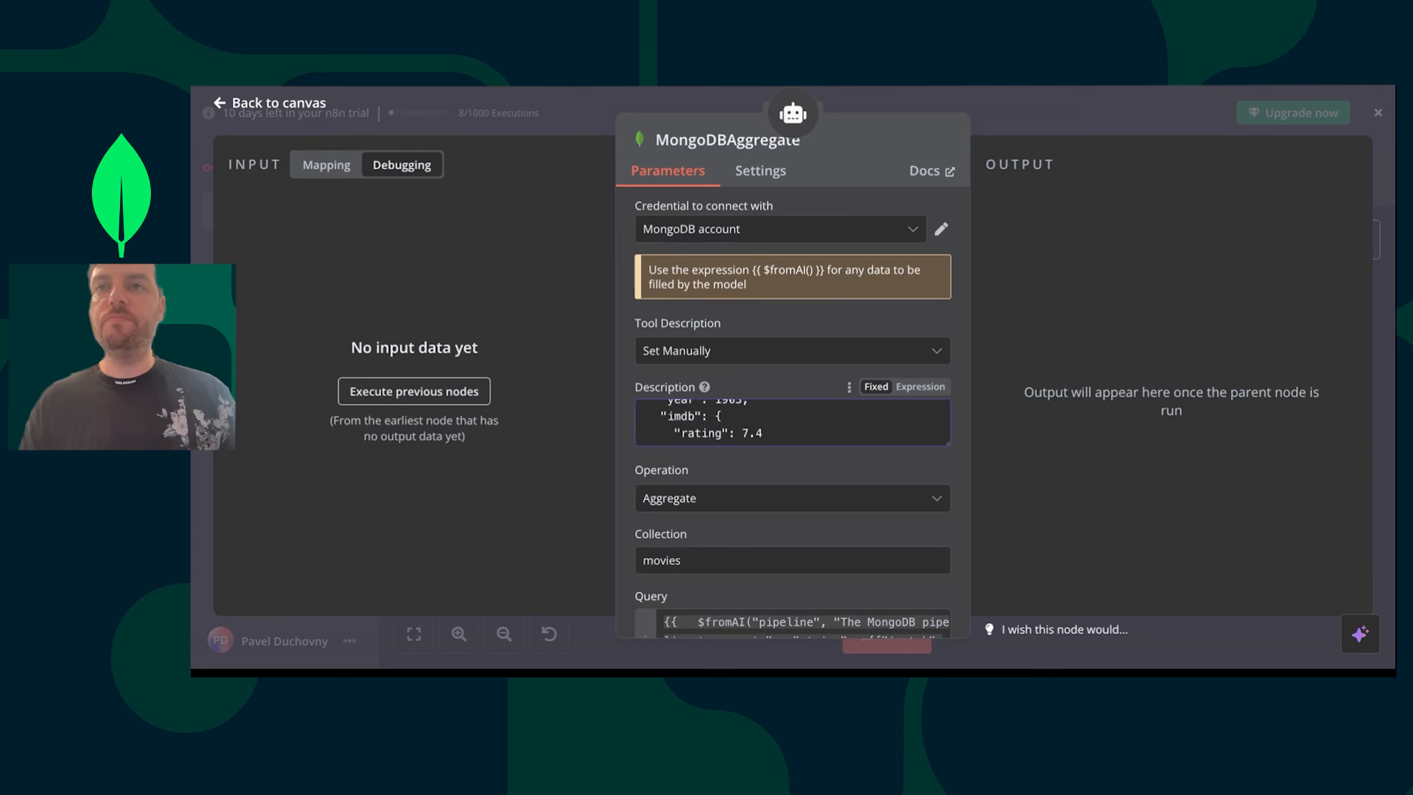
key("Return")
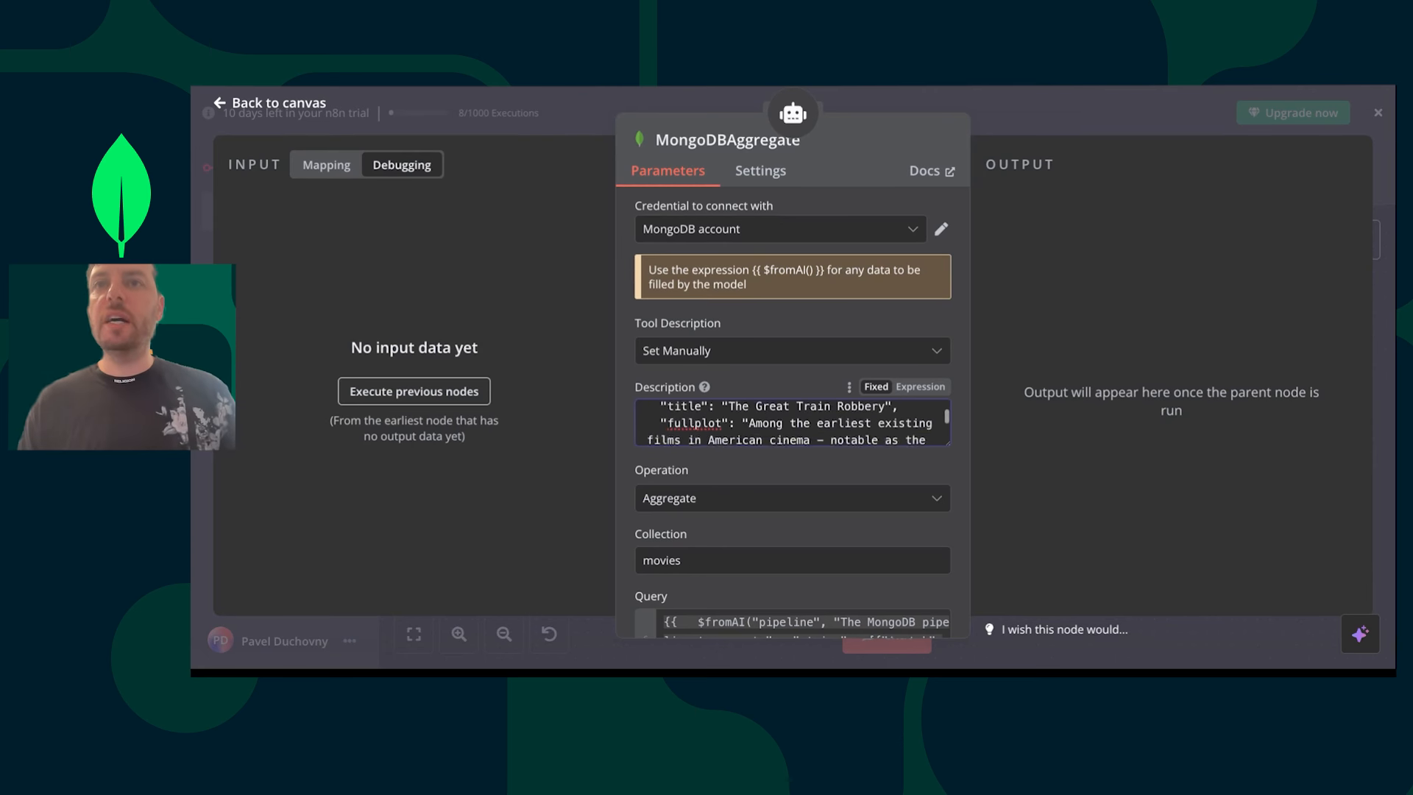
scroll(797, 425, "down", 3)
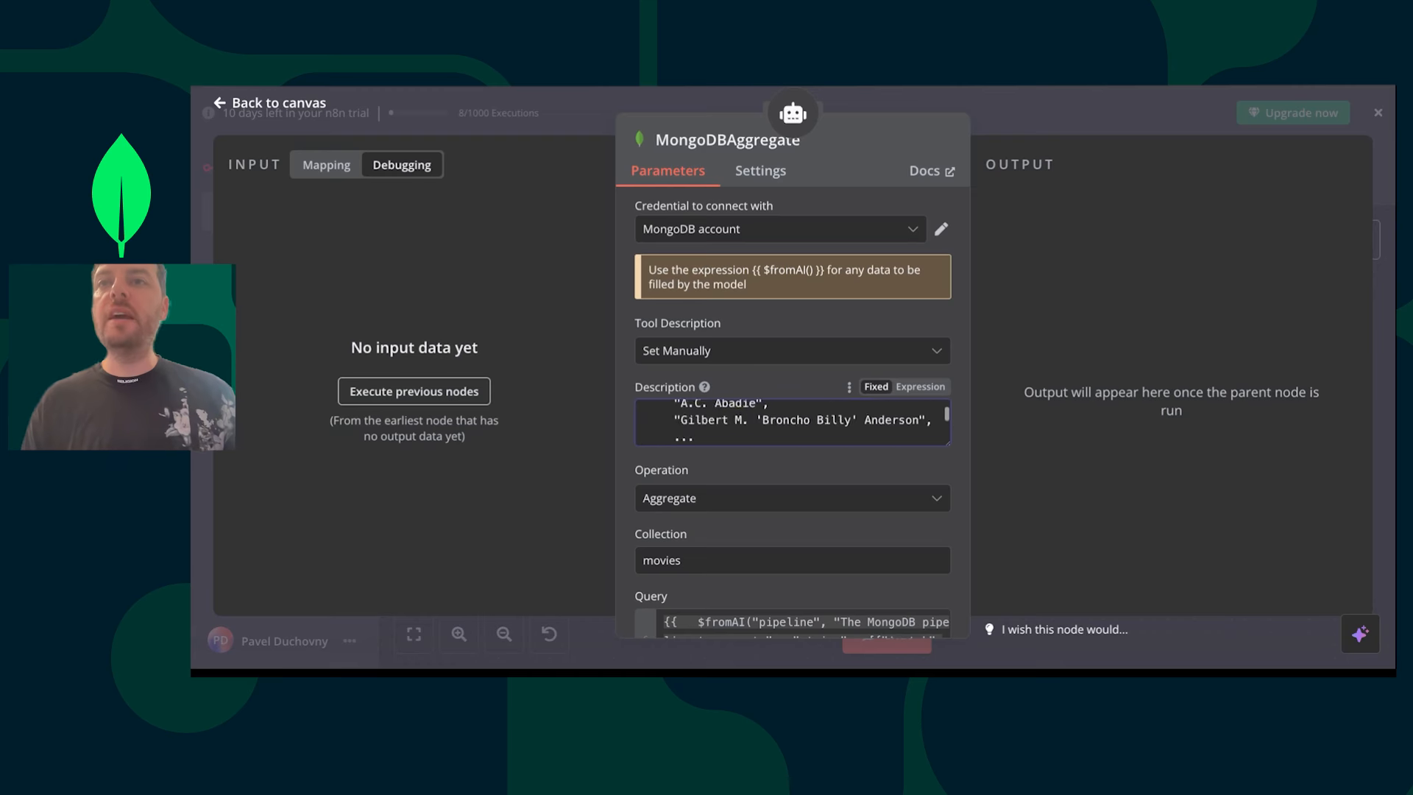
scroll(741, 414, "up", 10)
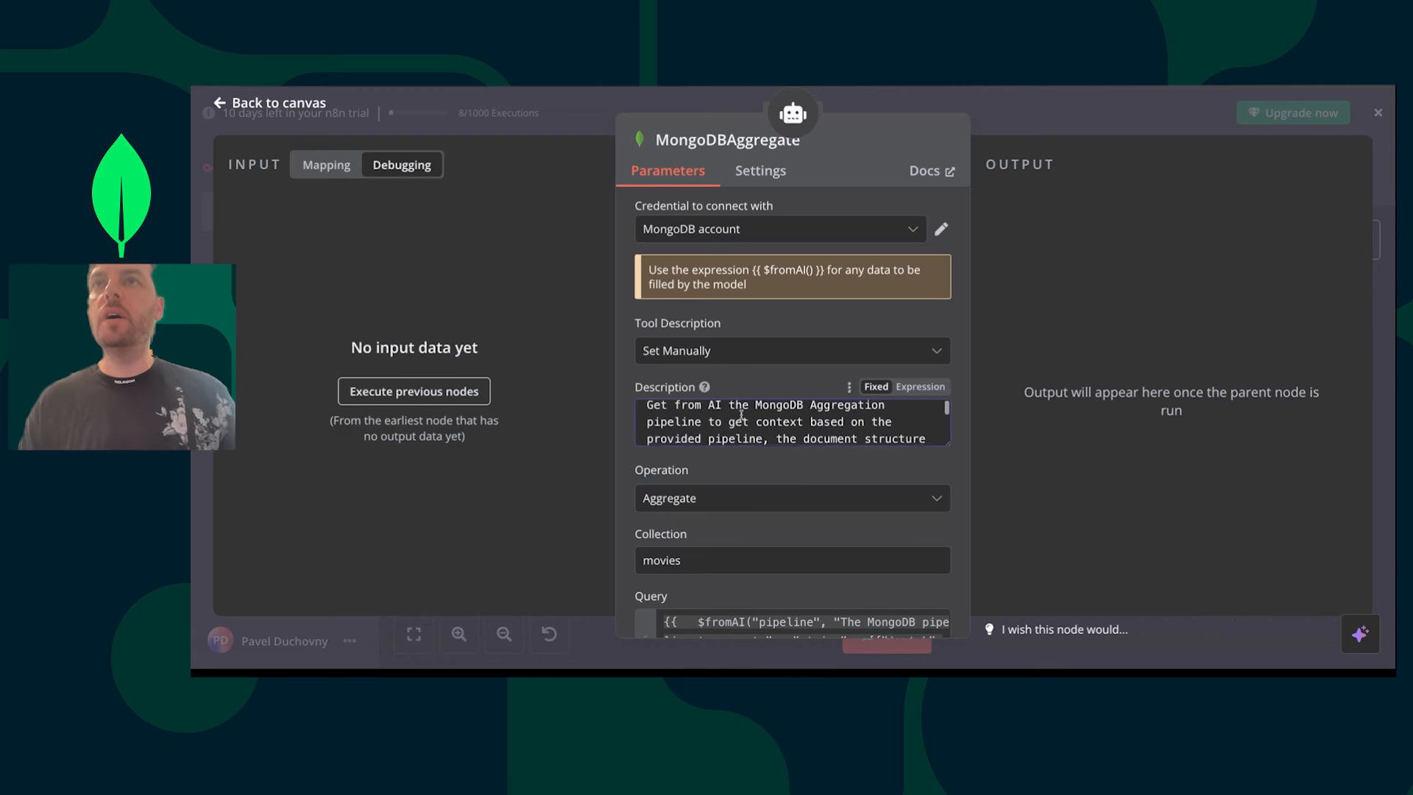
scroll(742, 414, "down", 1)
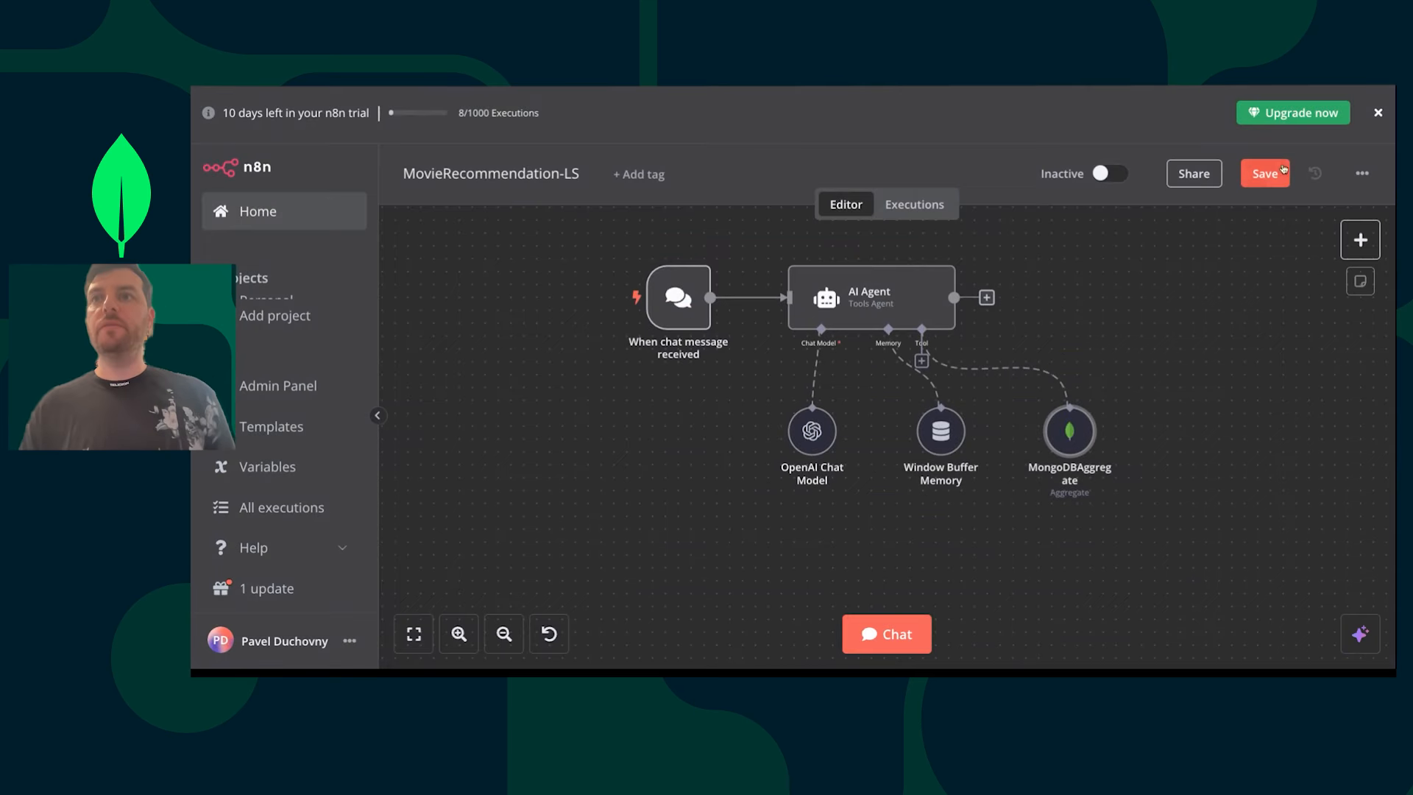
key("ctrl+s")
- Open the agent chat and send "Hello, what are the top 5 movies by imdb rating and make sure they are from 2000+"
left_click(887, 634)
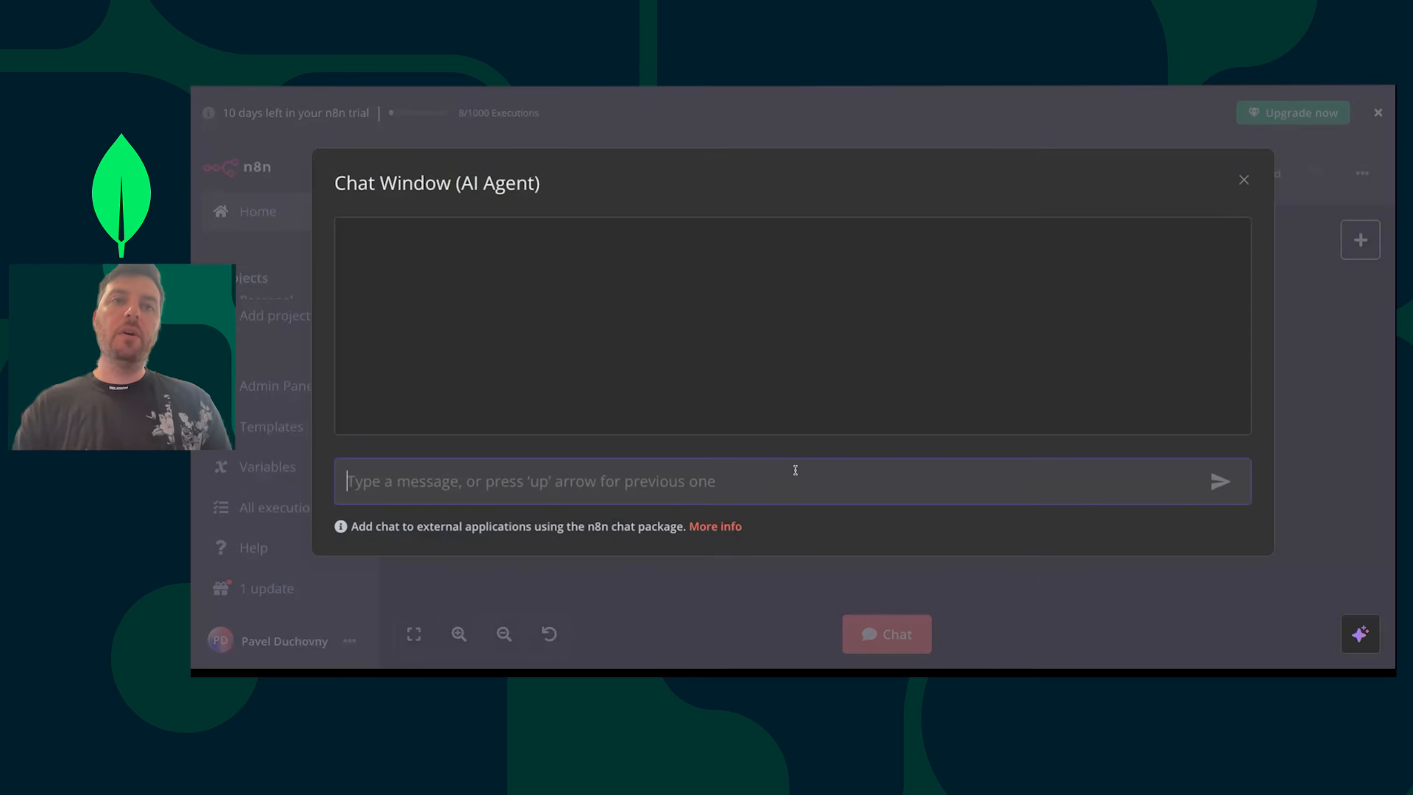
type("Hello, ")
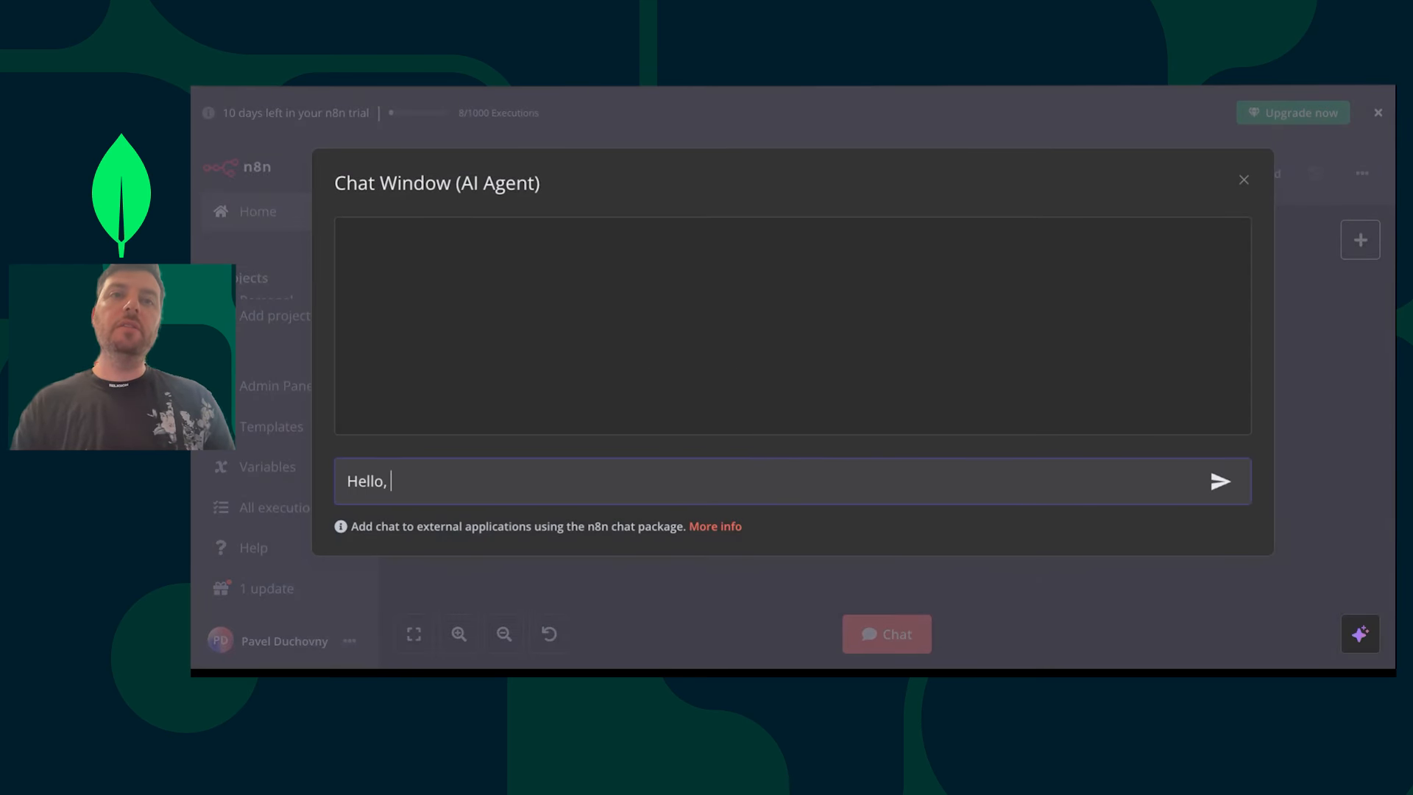
type("what are th")
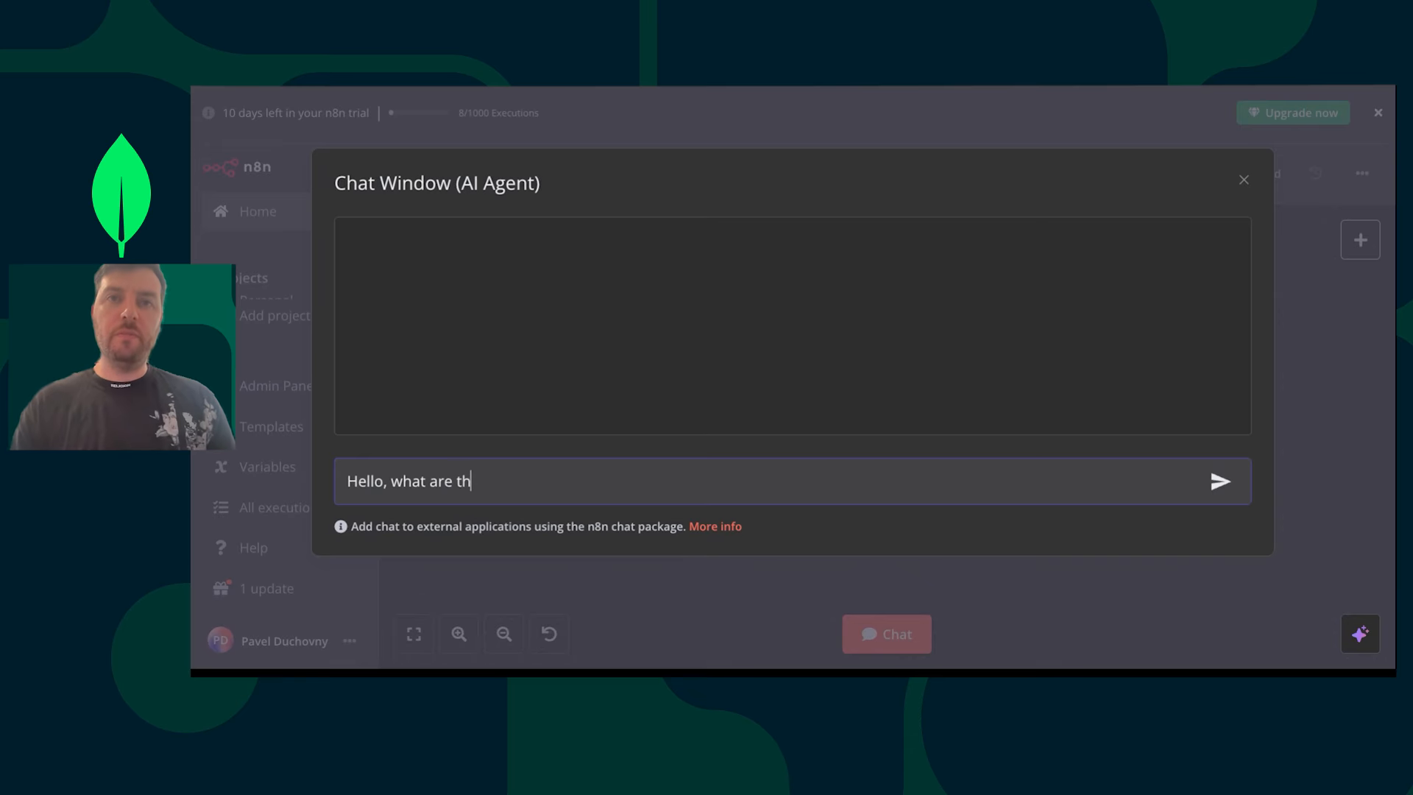
type("e top 5 m")
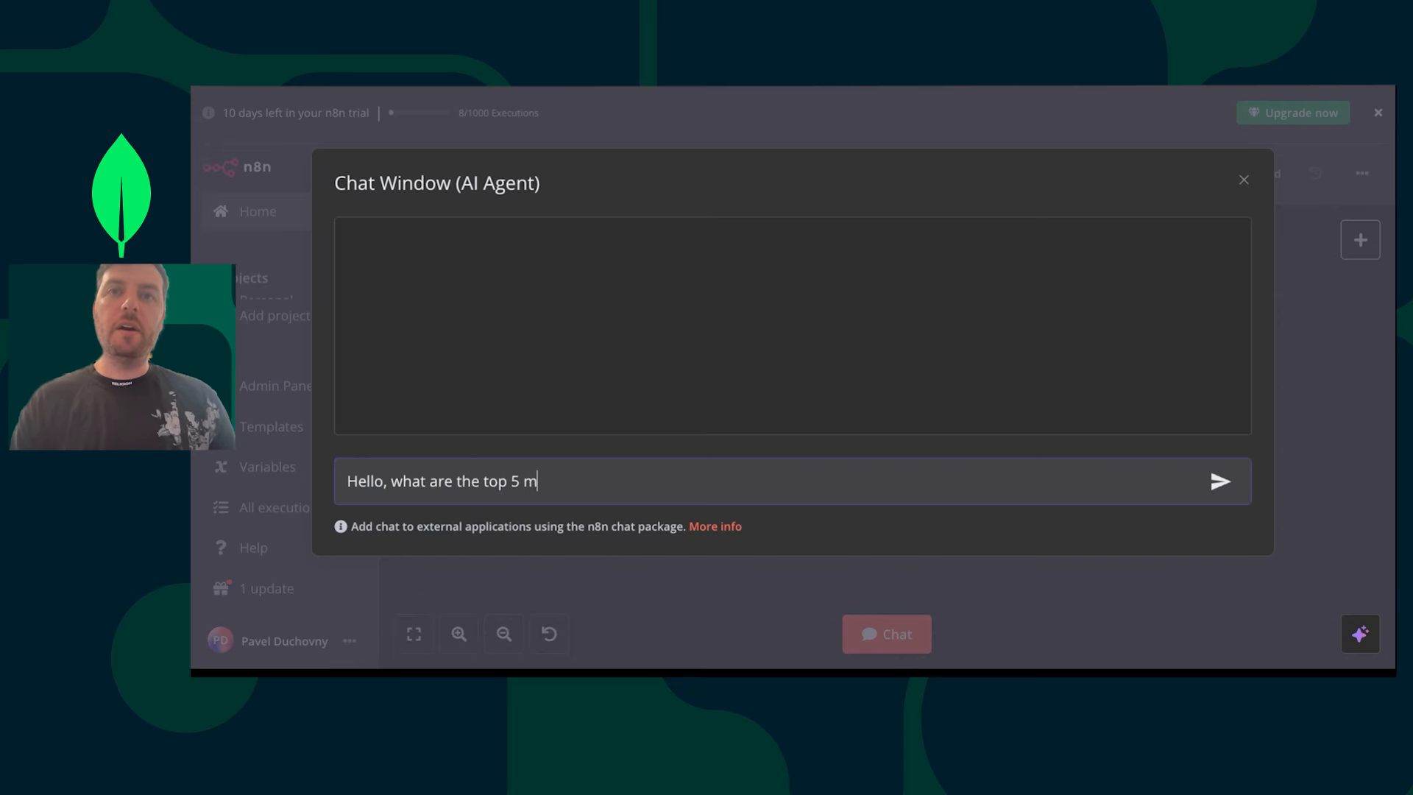
type("ovies by imdb ra")
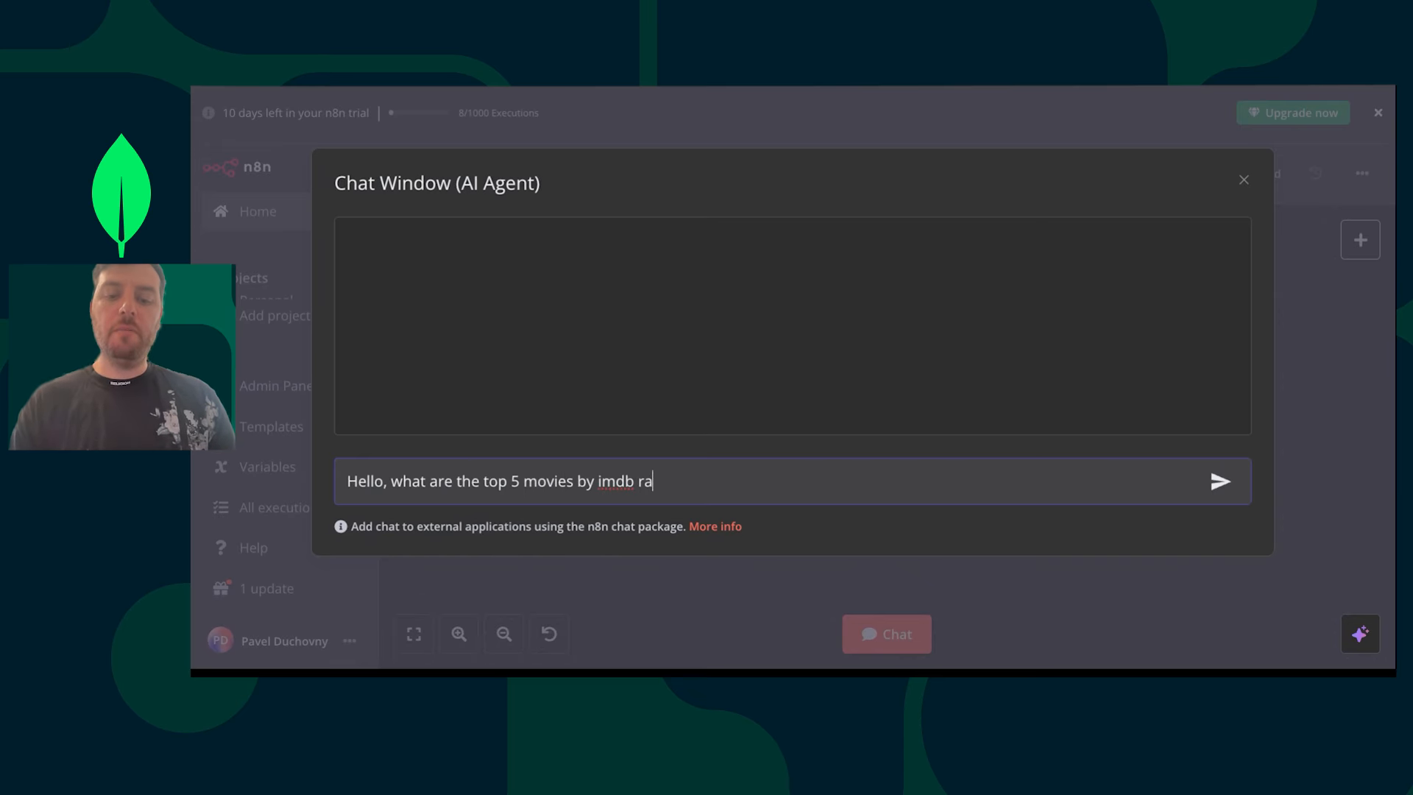
type("ting and make ")
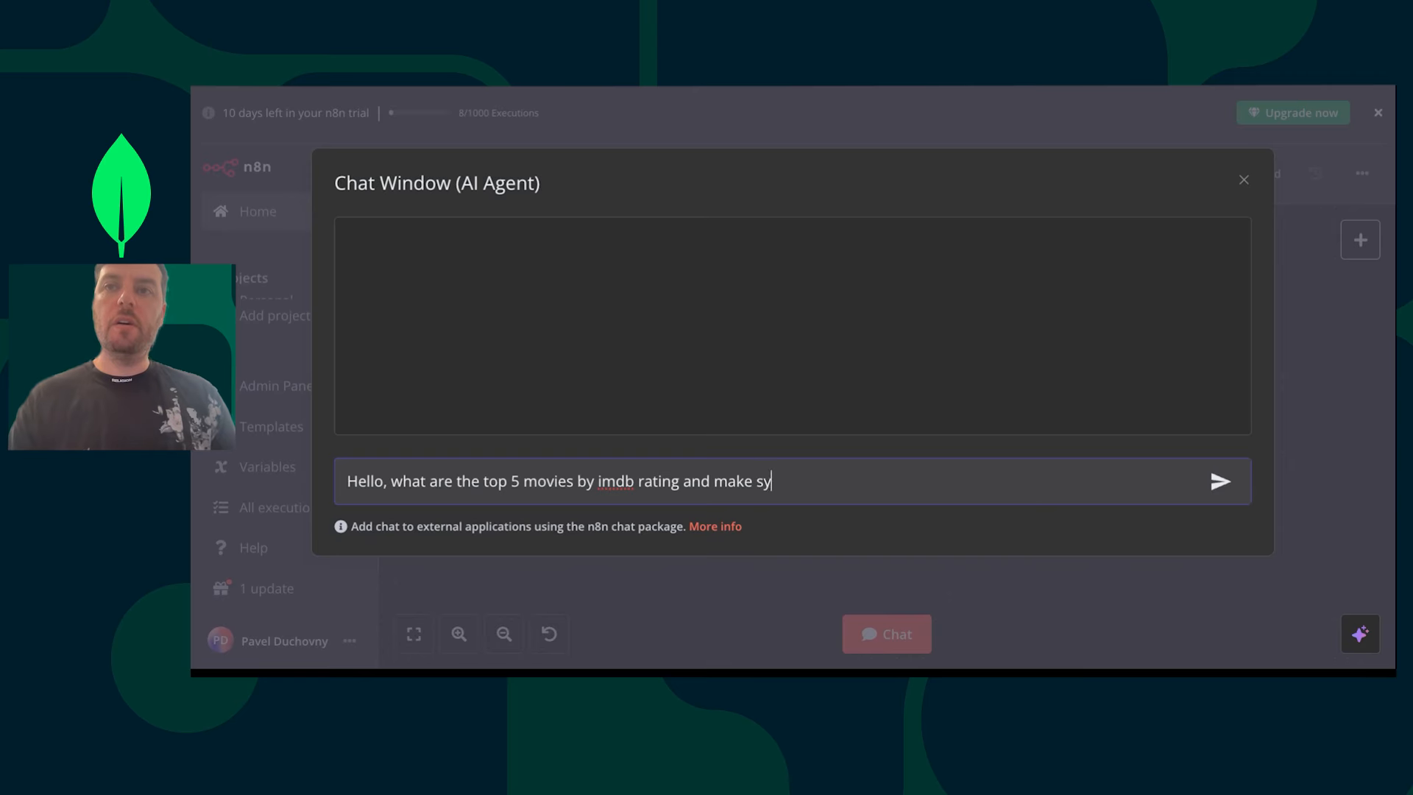
type("sure tha")
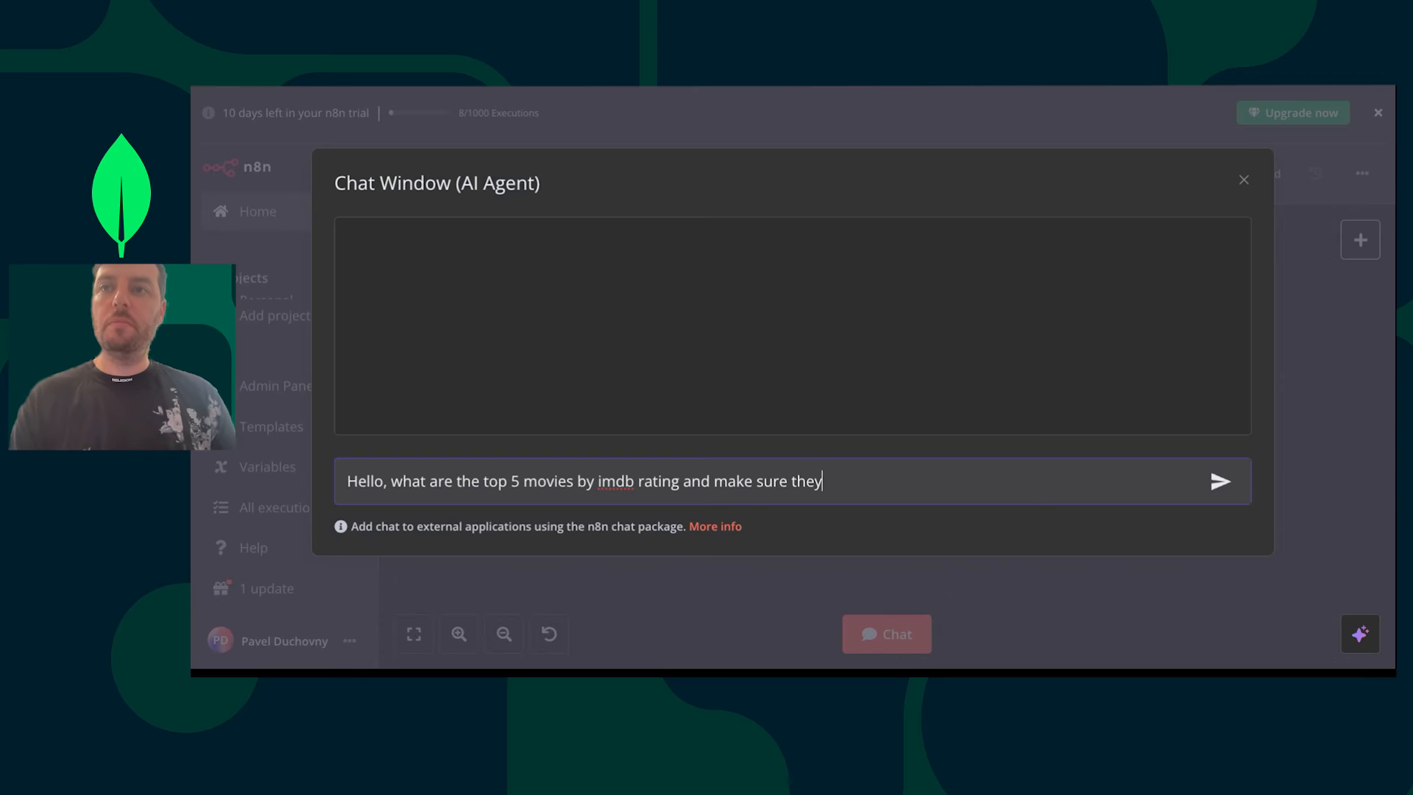
type("y are from 2000+")
key("Return")
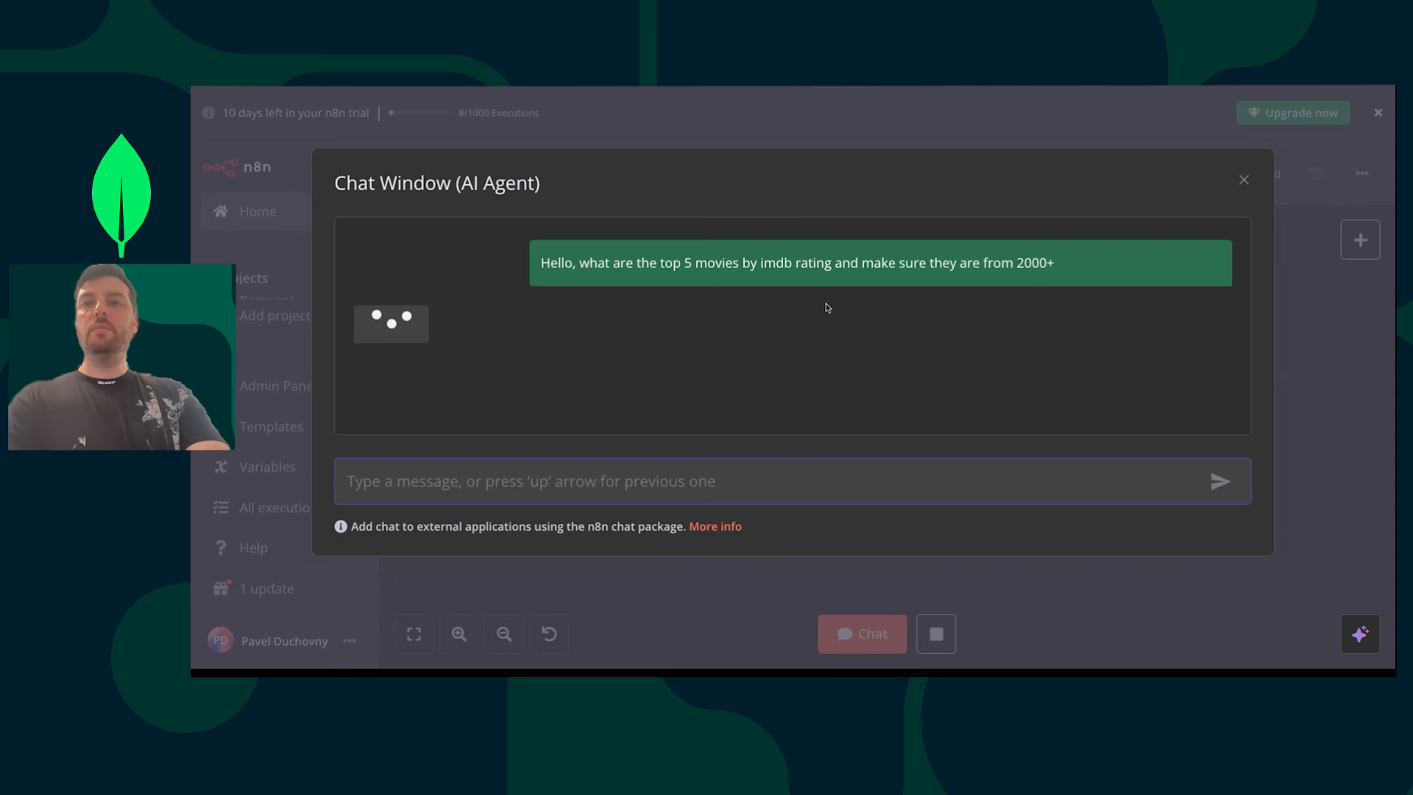
- Close and reopen the chat, and examine the pipeline passed to MongoDBAggregate in the log
left_click(1294, 235)
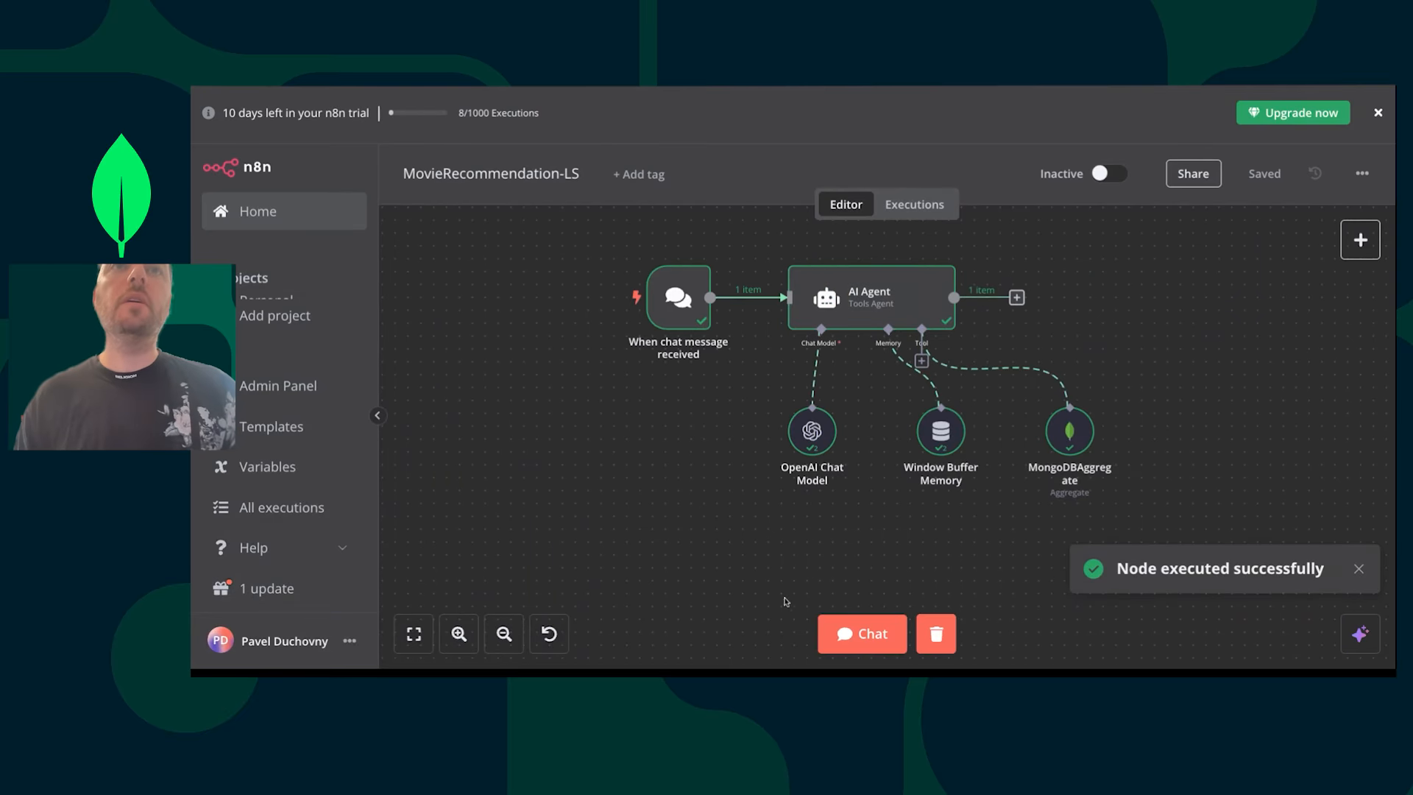
left_click(862, 634)
scroll(740, 408, "up", 5)
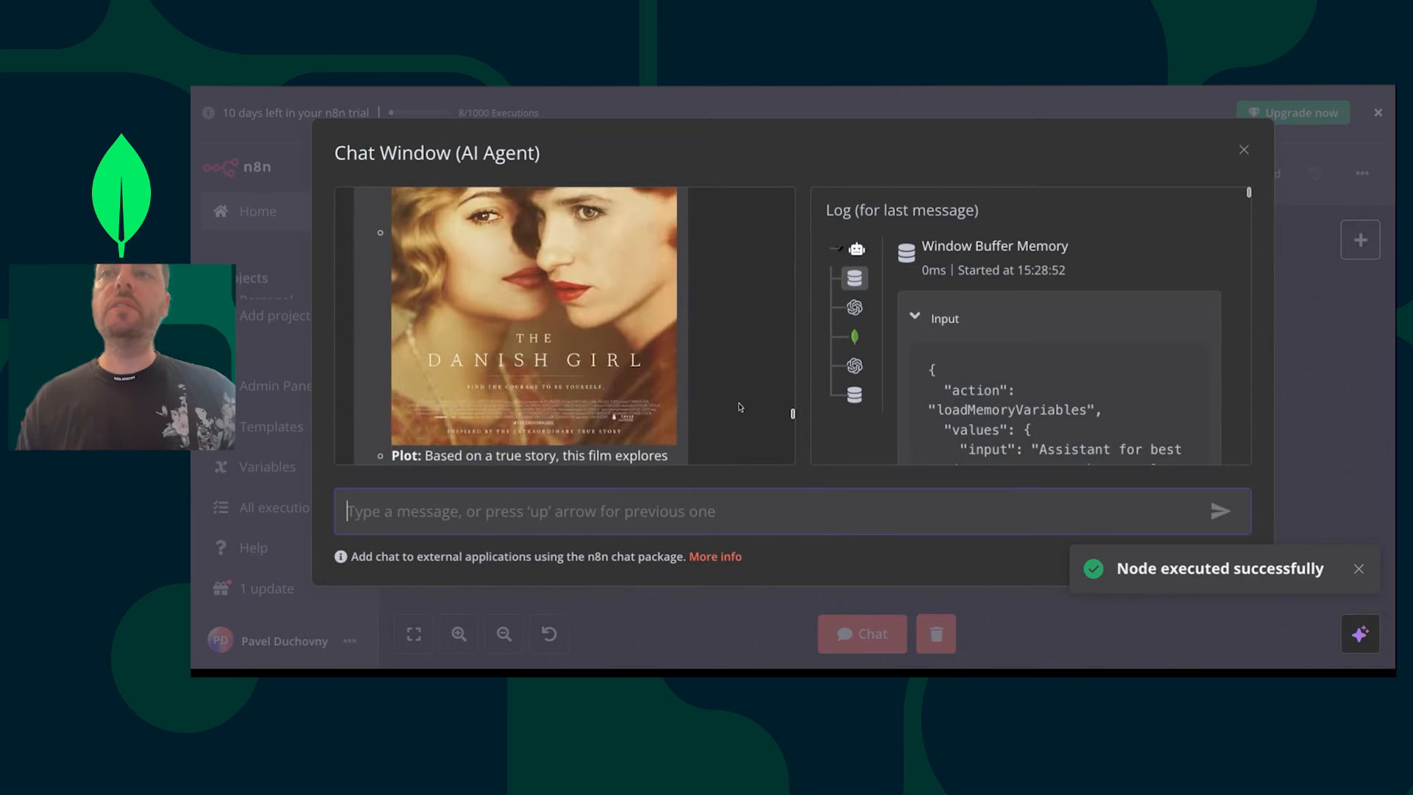
scroll(740, 408, "down", 10)
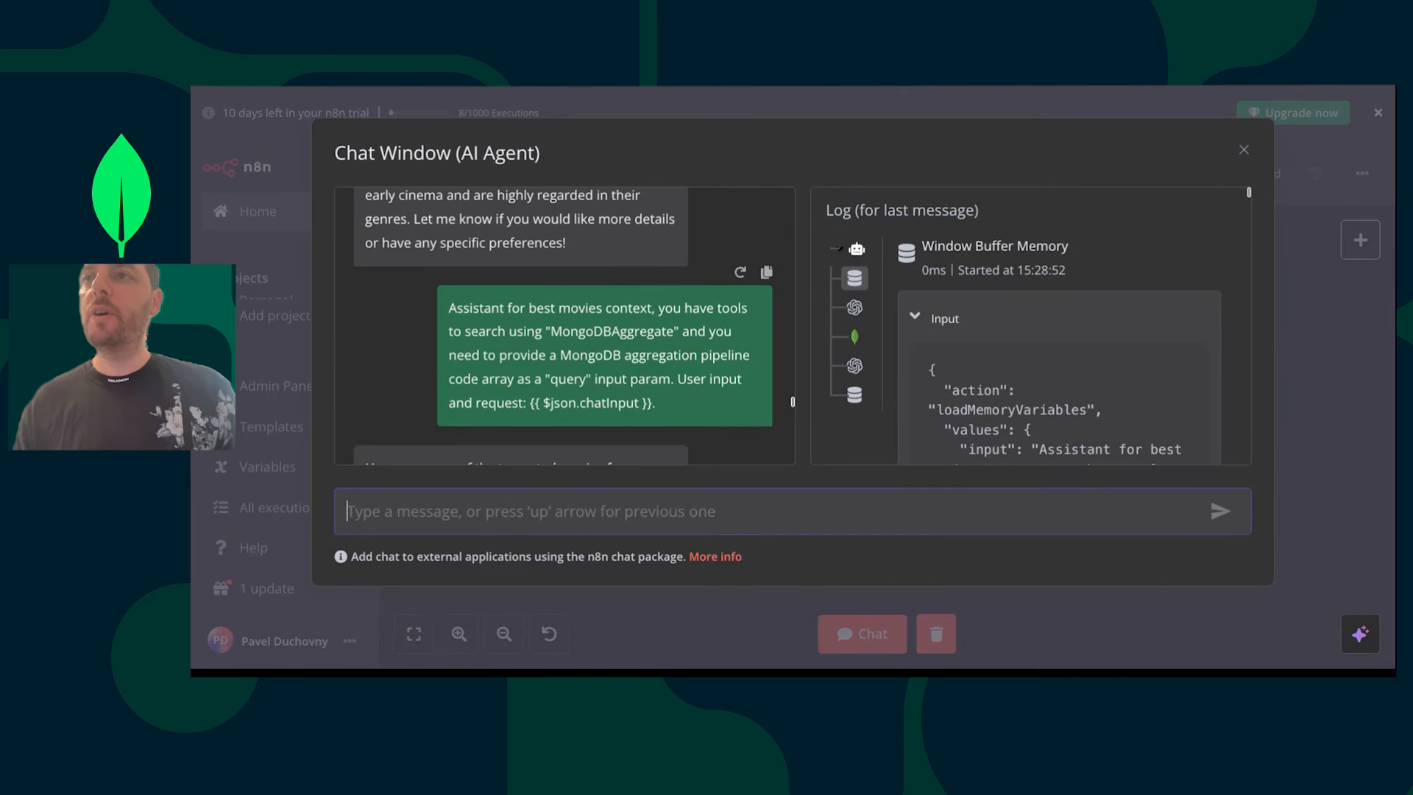
left_click(855, 337)
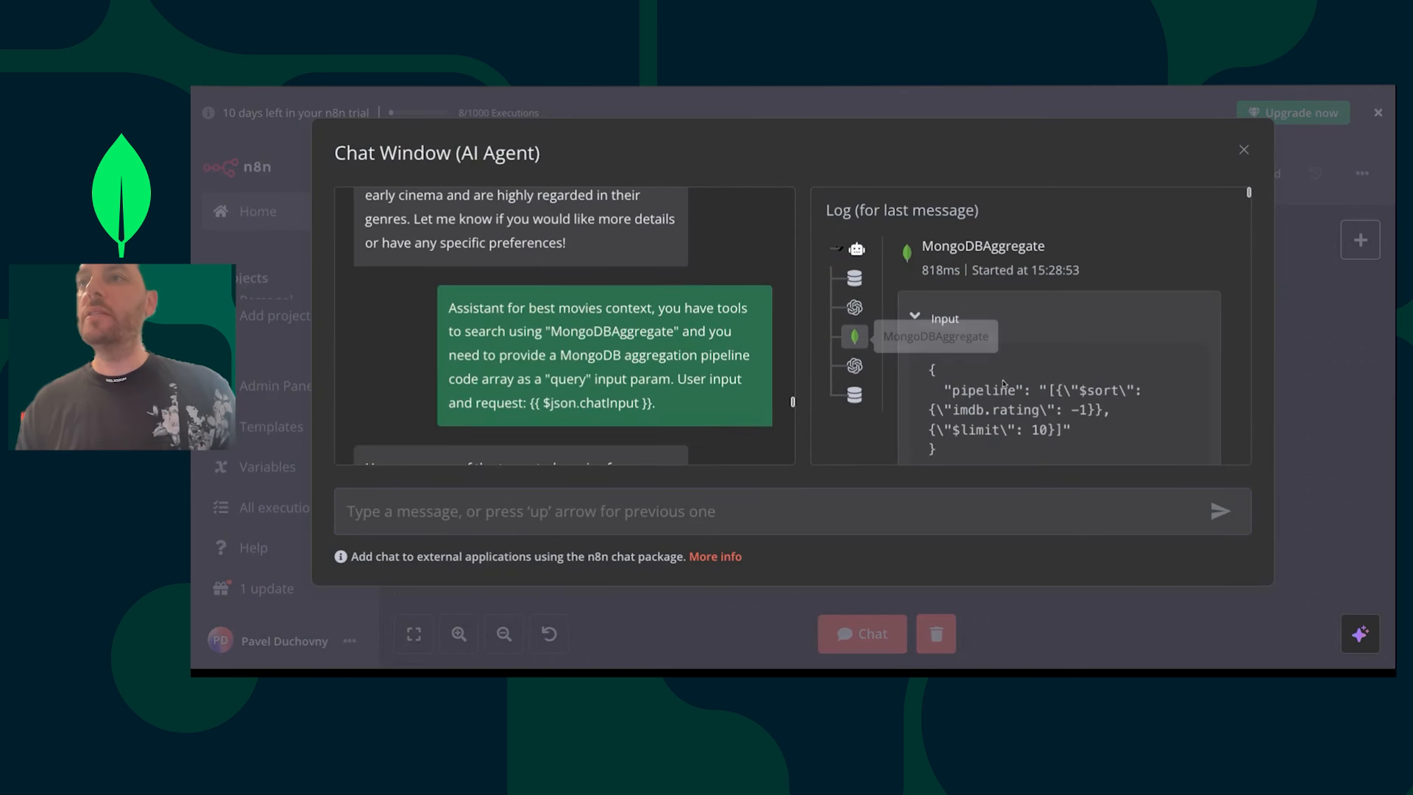
left_click_drag(949, 390, 1032, 392)
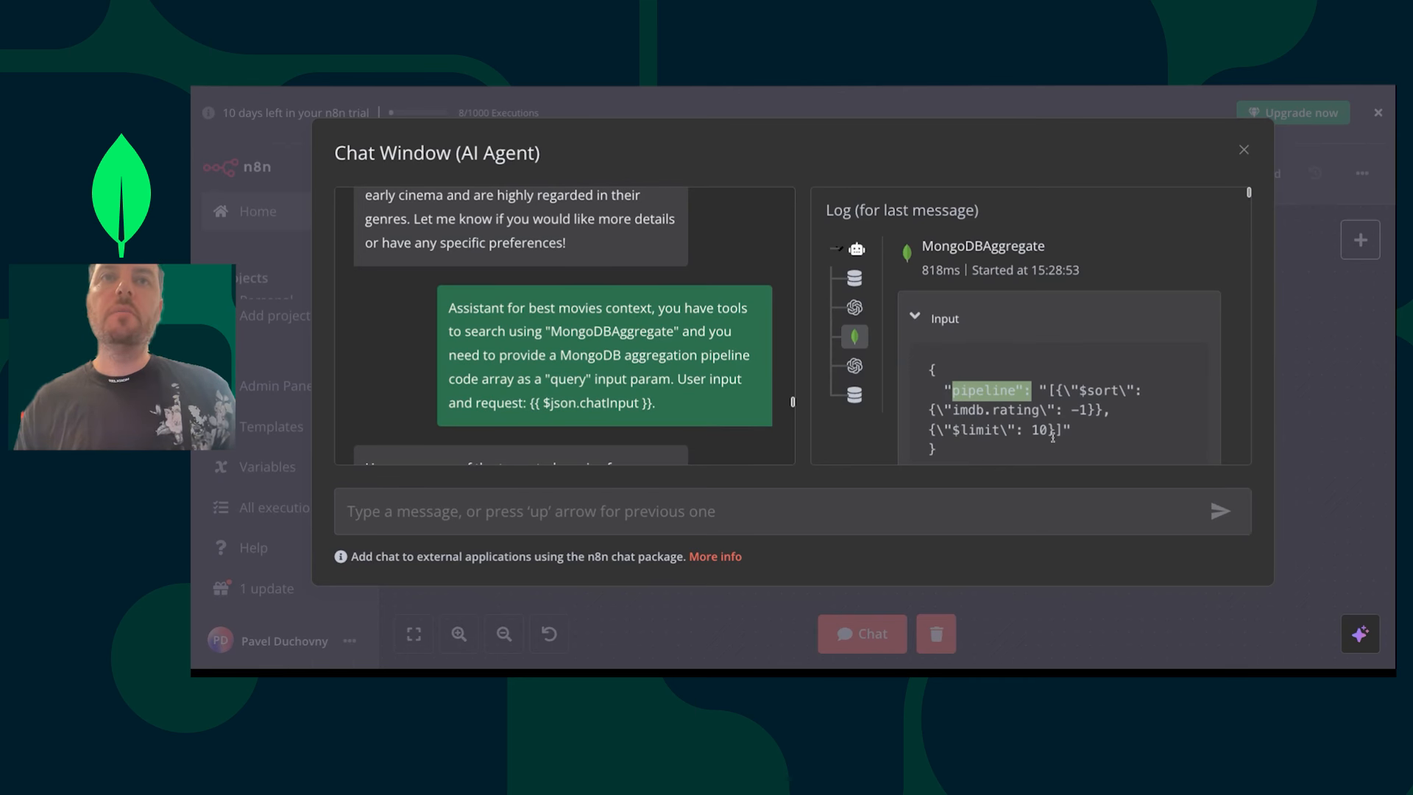
- Read through the movies in the agent's reply and compare them with the logged MongoDBAggregate pipeline
scroll(563, 325, "down", 5)
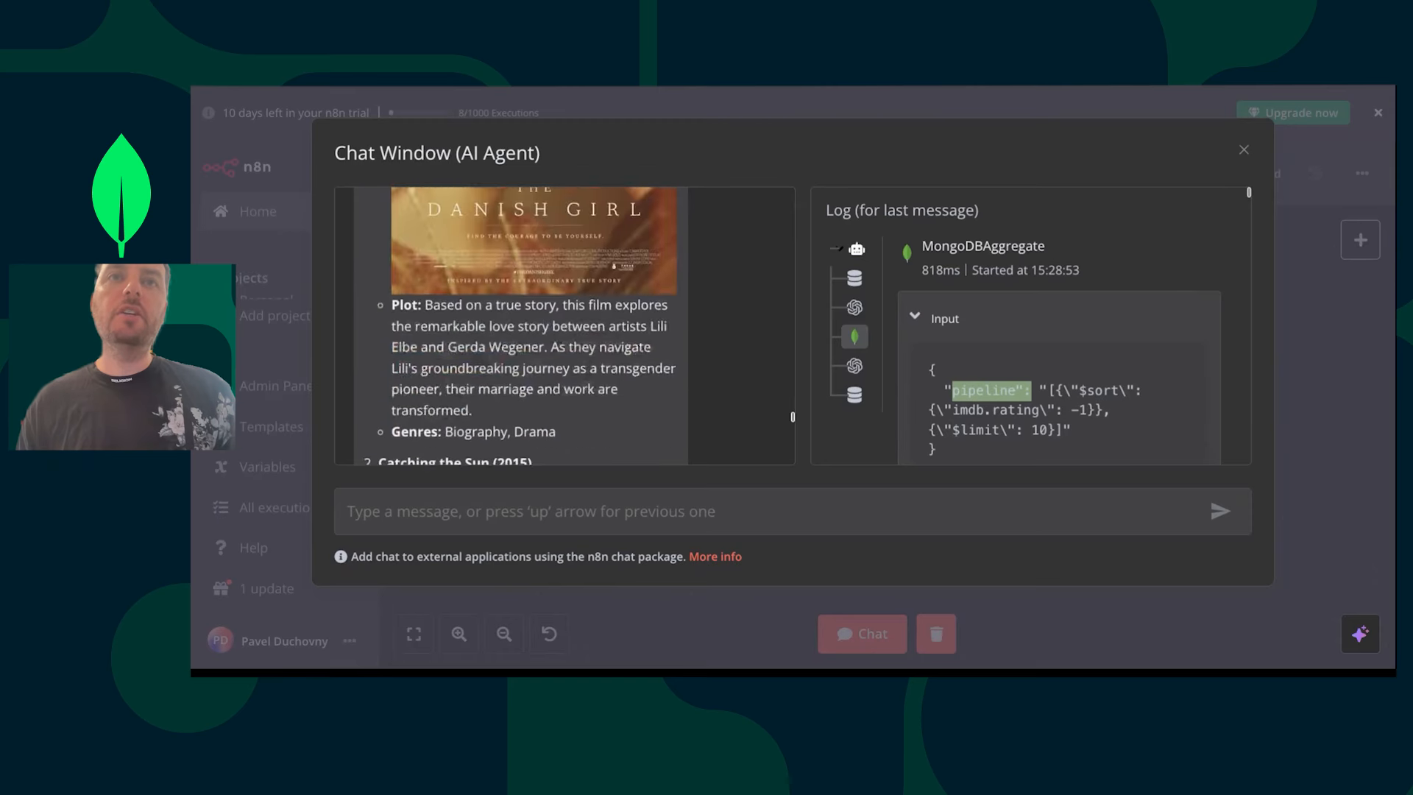
scroll(379, 398, "down", 10)
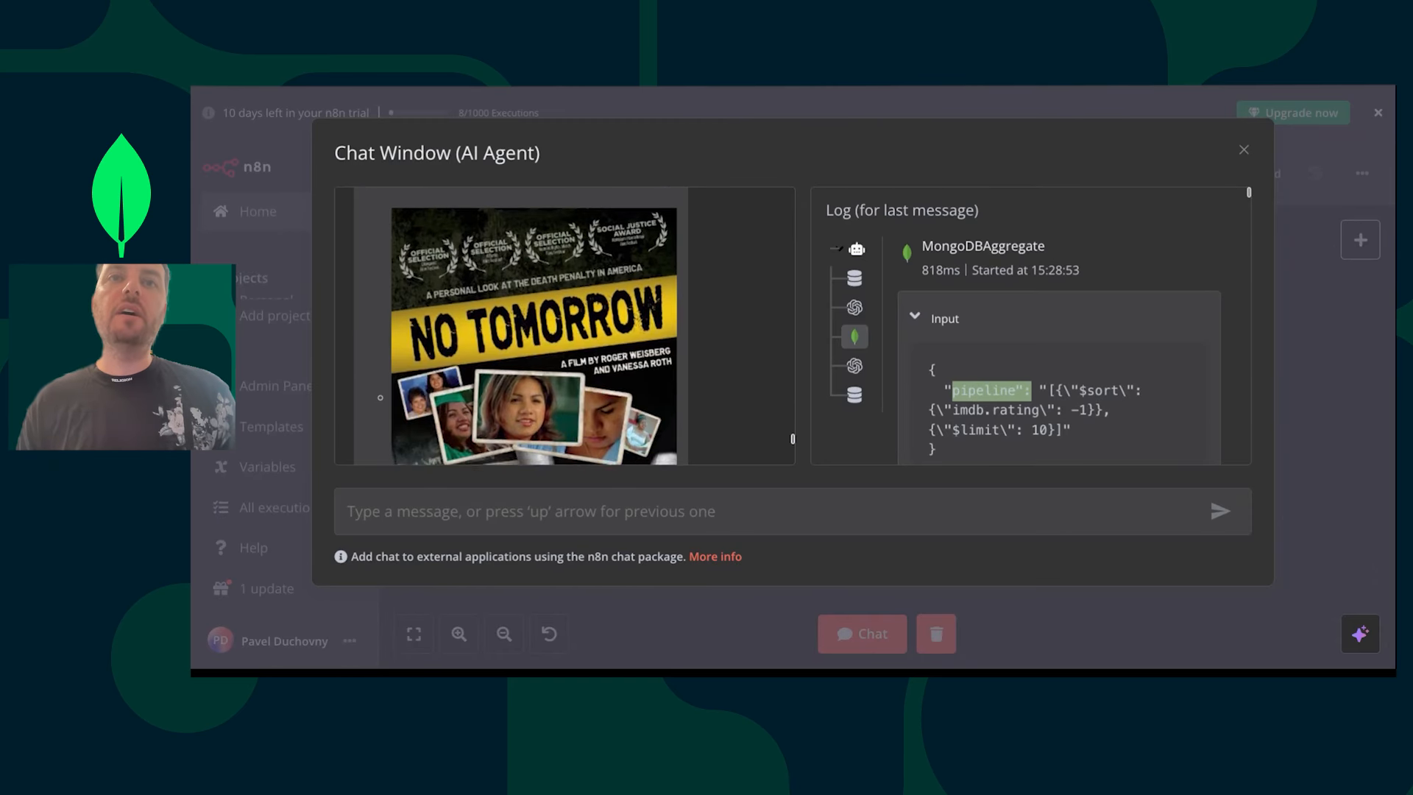
scroll(379, 398, "down", 2)
scroll(380, 305, "down", 5)
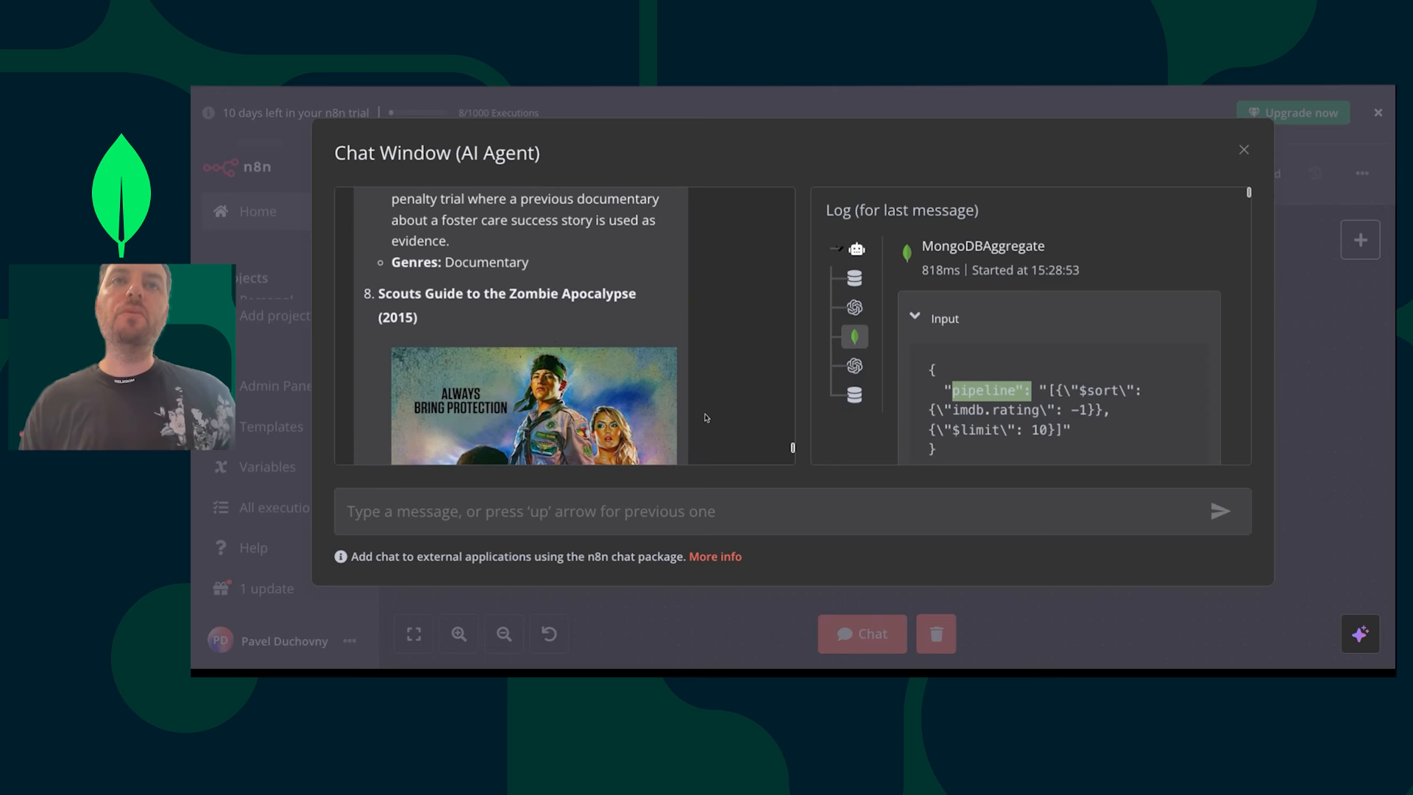
scroll(403, 317, "down", 7)
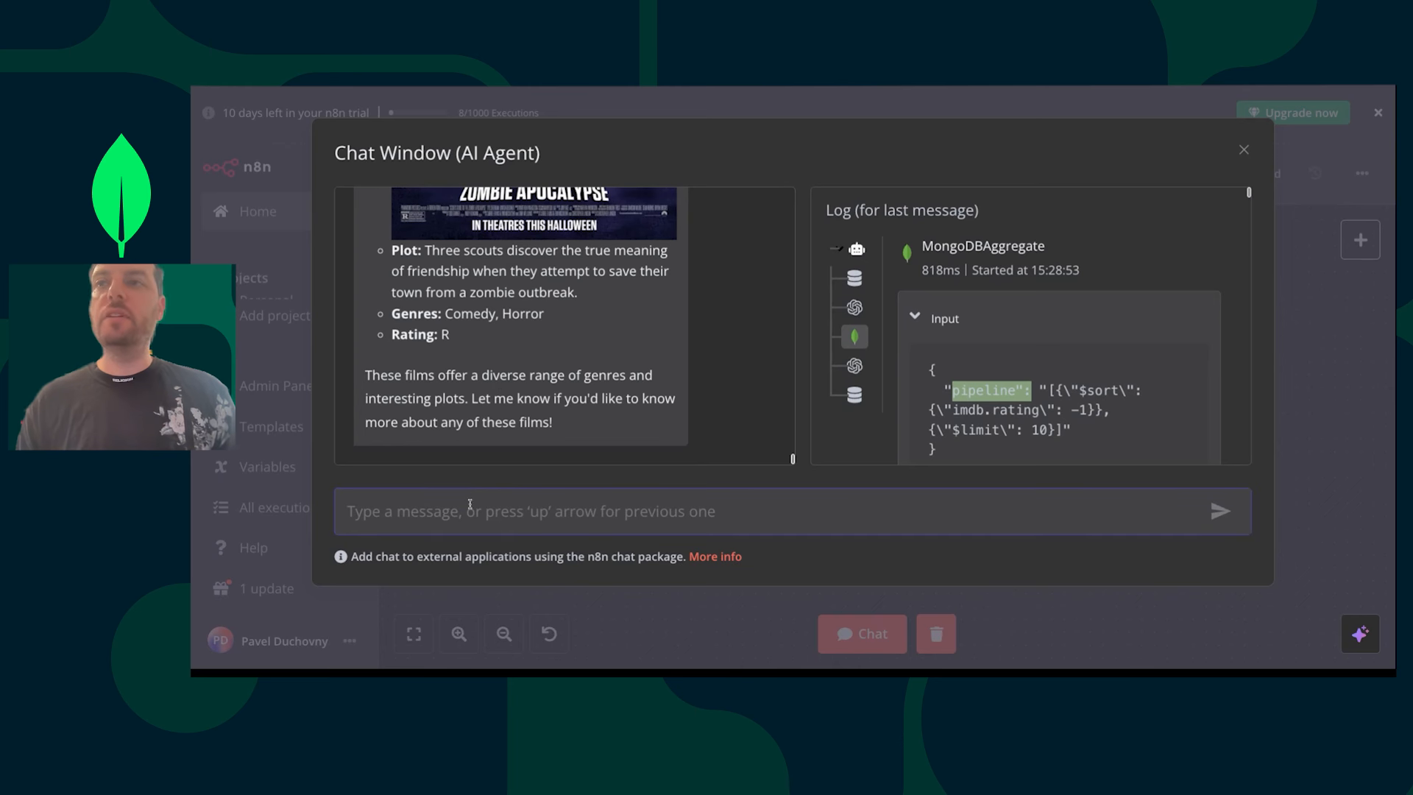
scroll(489, 347, "up", 1)
left_click_drag(1073, 429, 899, 383)
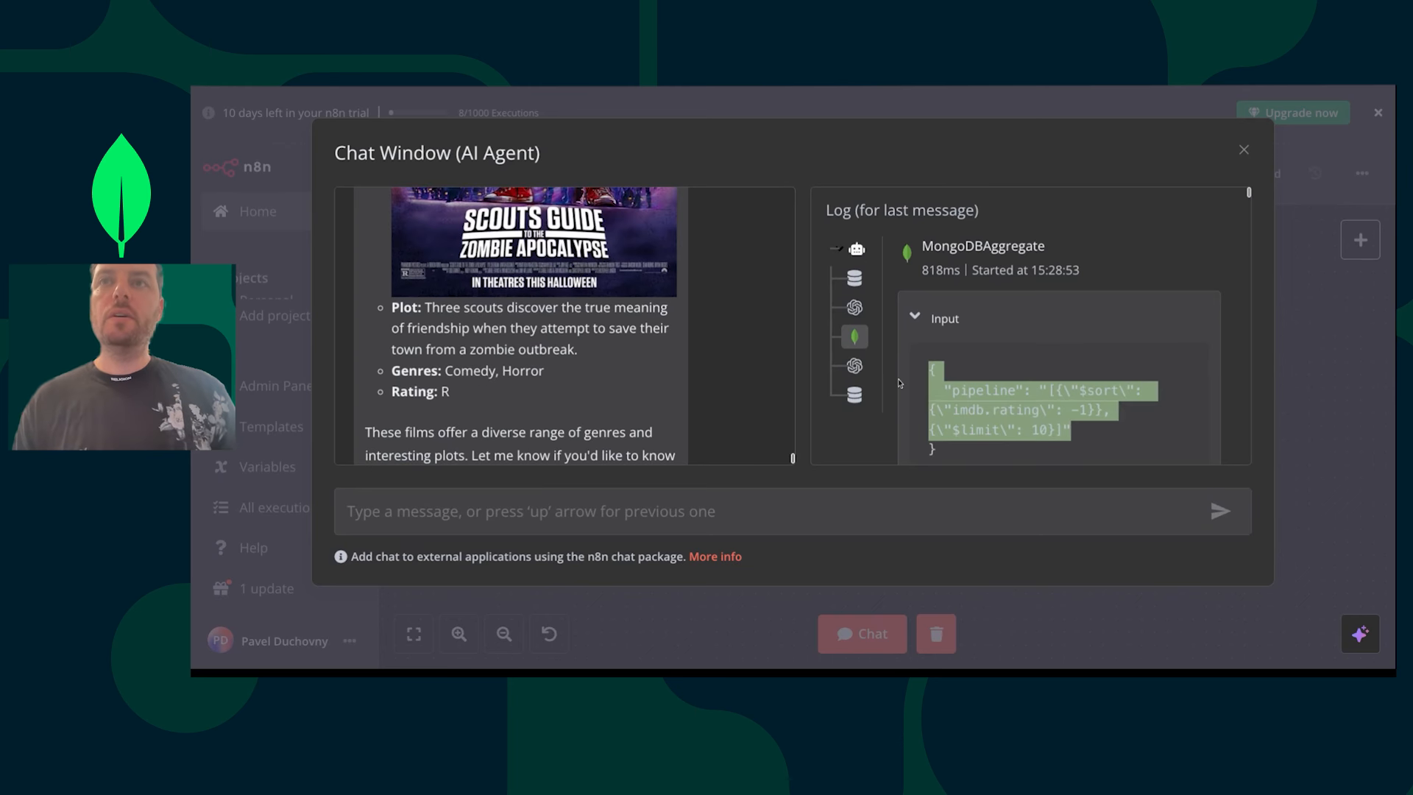
left_click(599, 507)
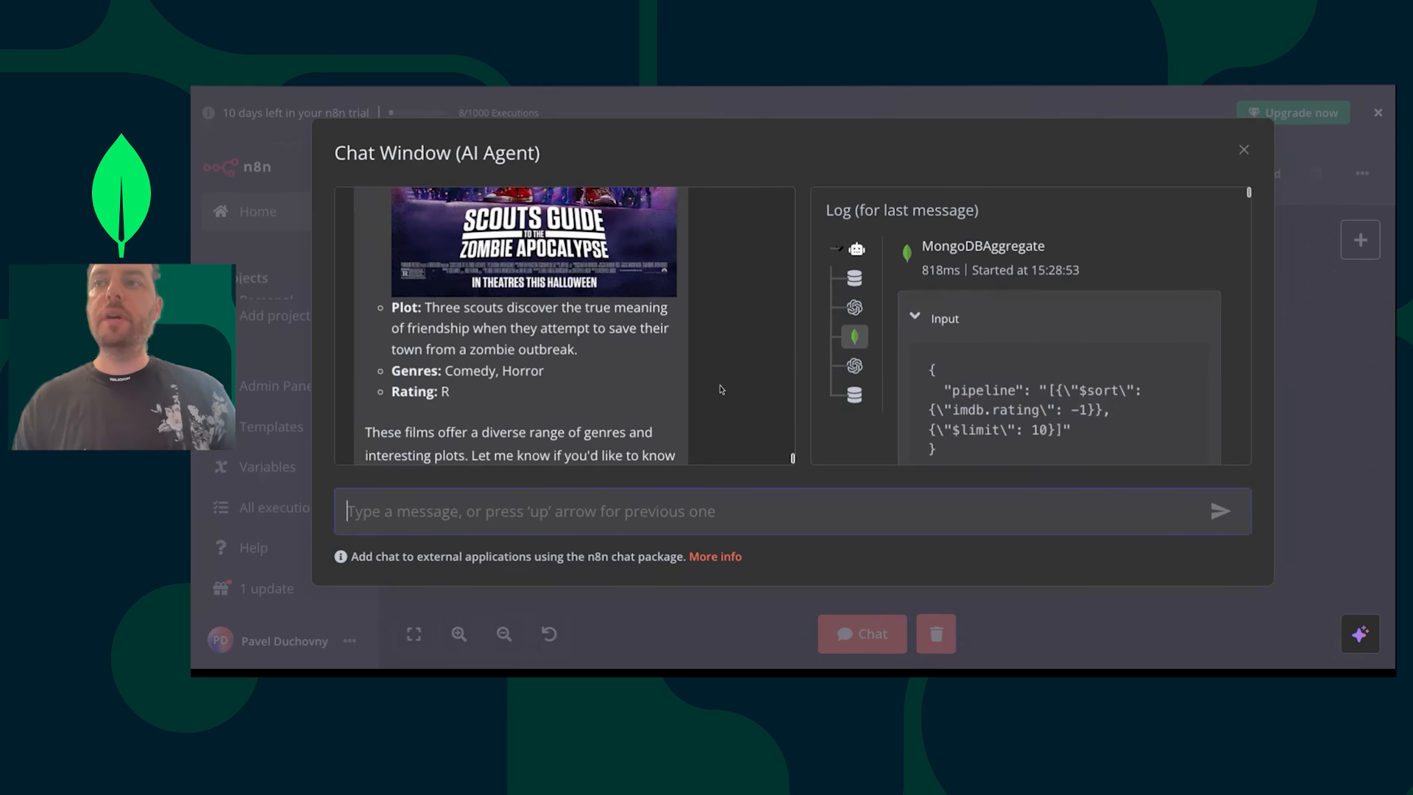
- Close the chat, open the MongoDBAggregate node, and enlarge its description box to review the document structure
left_click(1164, 115)
double_click(1069, 429)
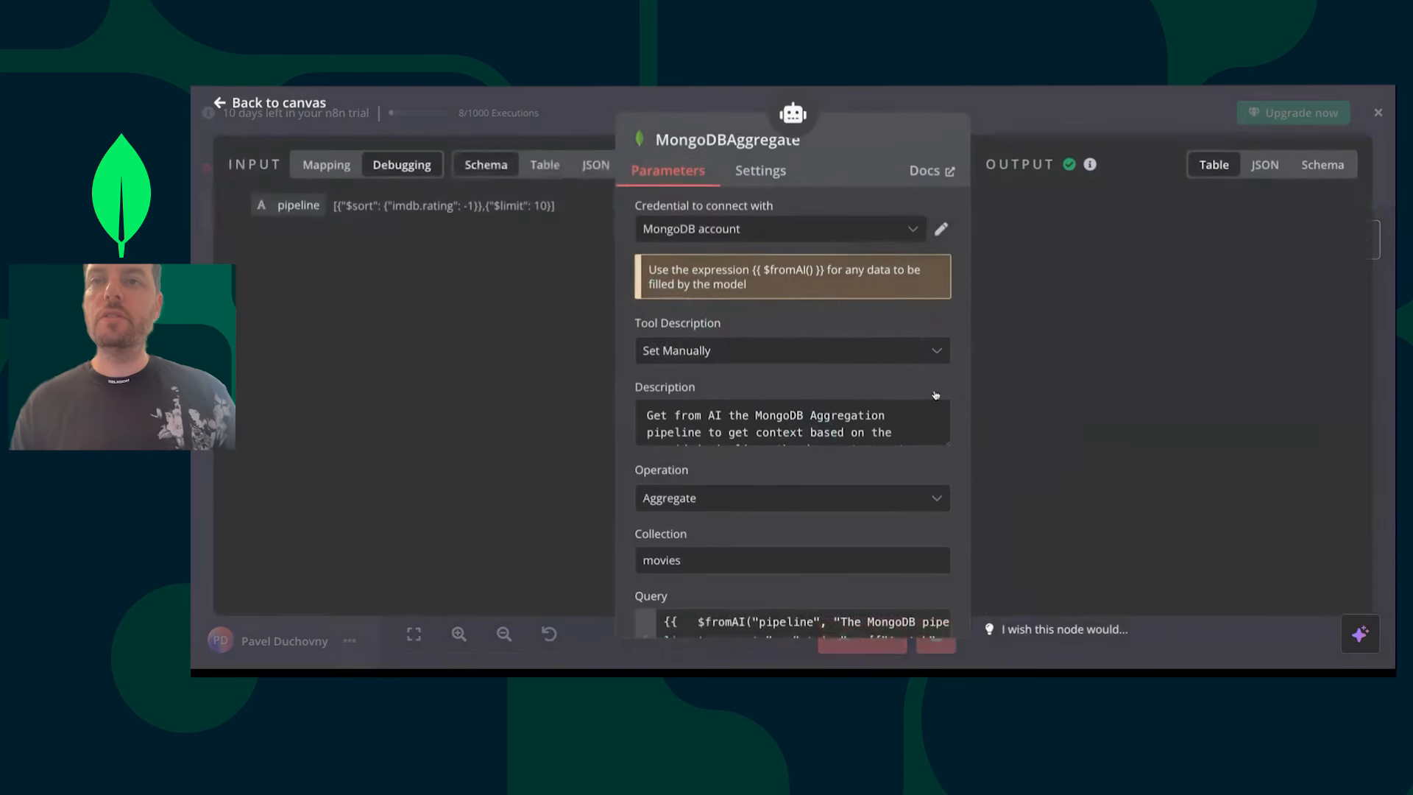
left_click_drag(948, 444, 948, 652)
scroll(813, 466, "down", 1)
scroll(813, 466, "down", 3)
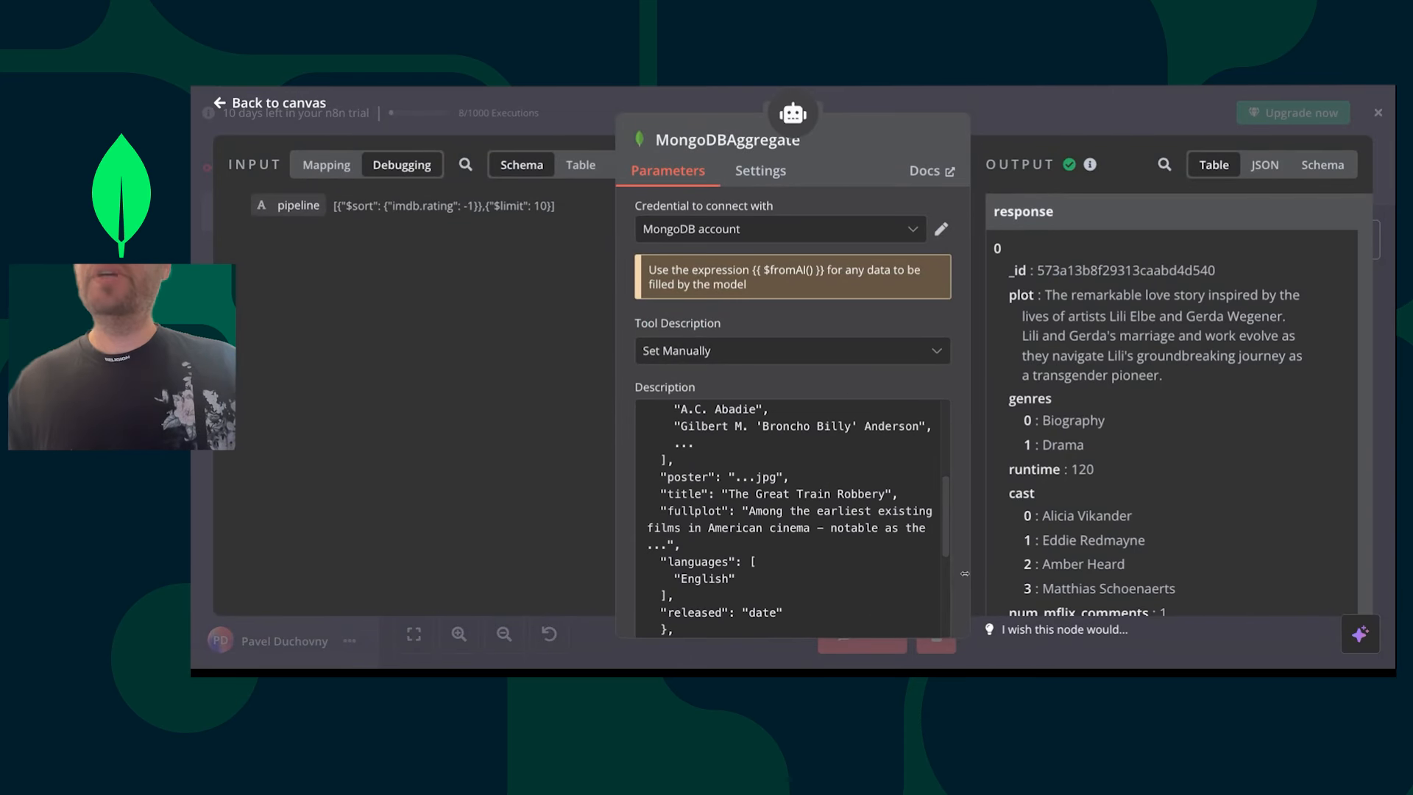
- Check the document structure in the MongoDBAggregate description and enter date as the value of the "released" field
scroll(899, 582, "down", 1)
scroll(899, 582, "down", 1)
scroll(899, 581, "up", 4)
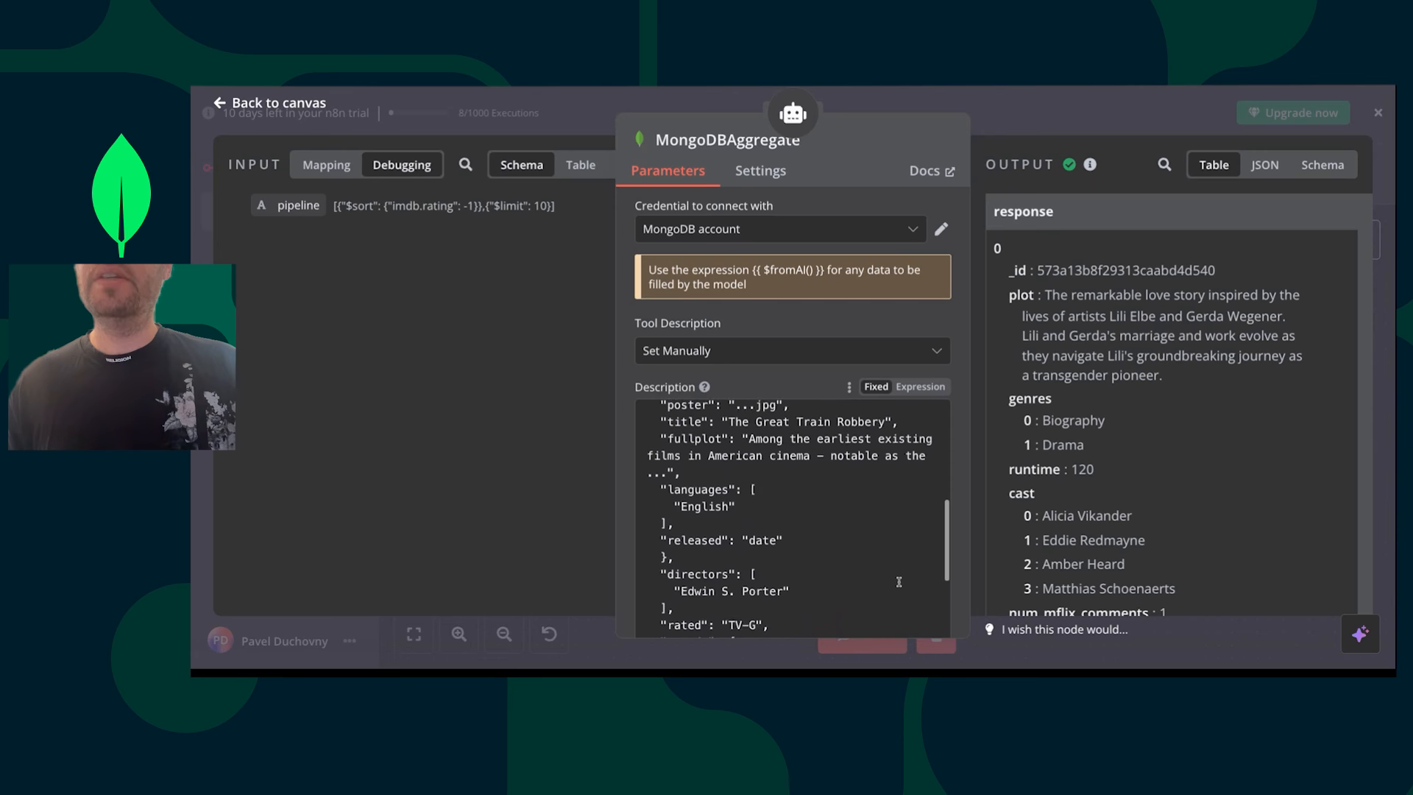
scroll(798, 519, "up", 2)
scroll(798, 519, "down", 4)
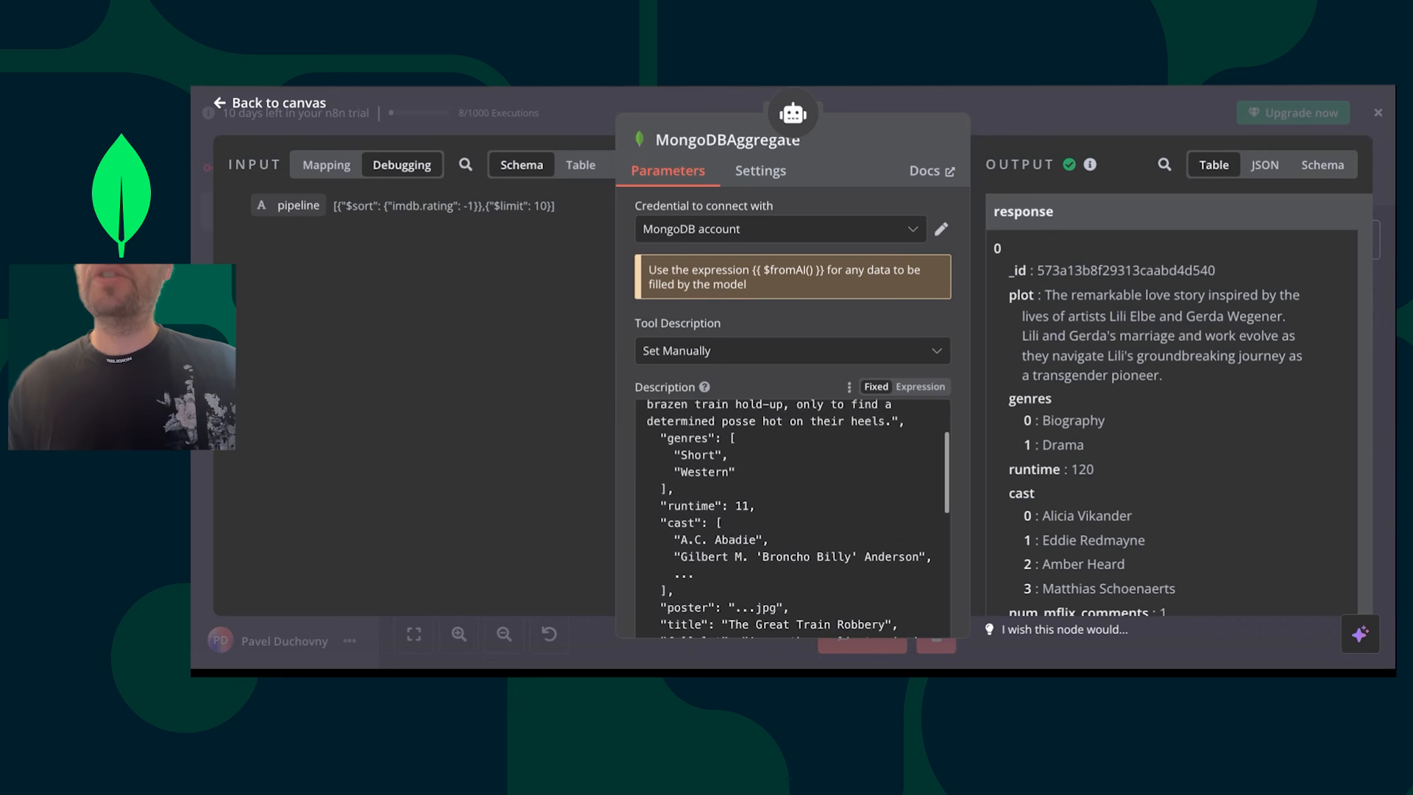
scroll(790, 521, "down", 2)
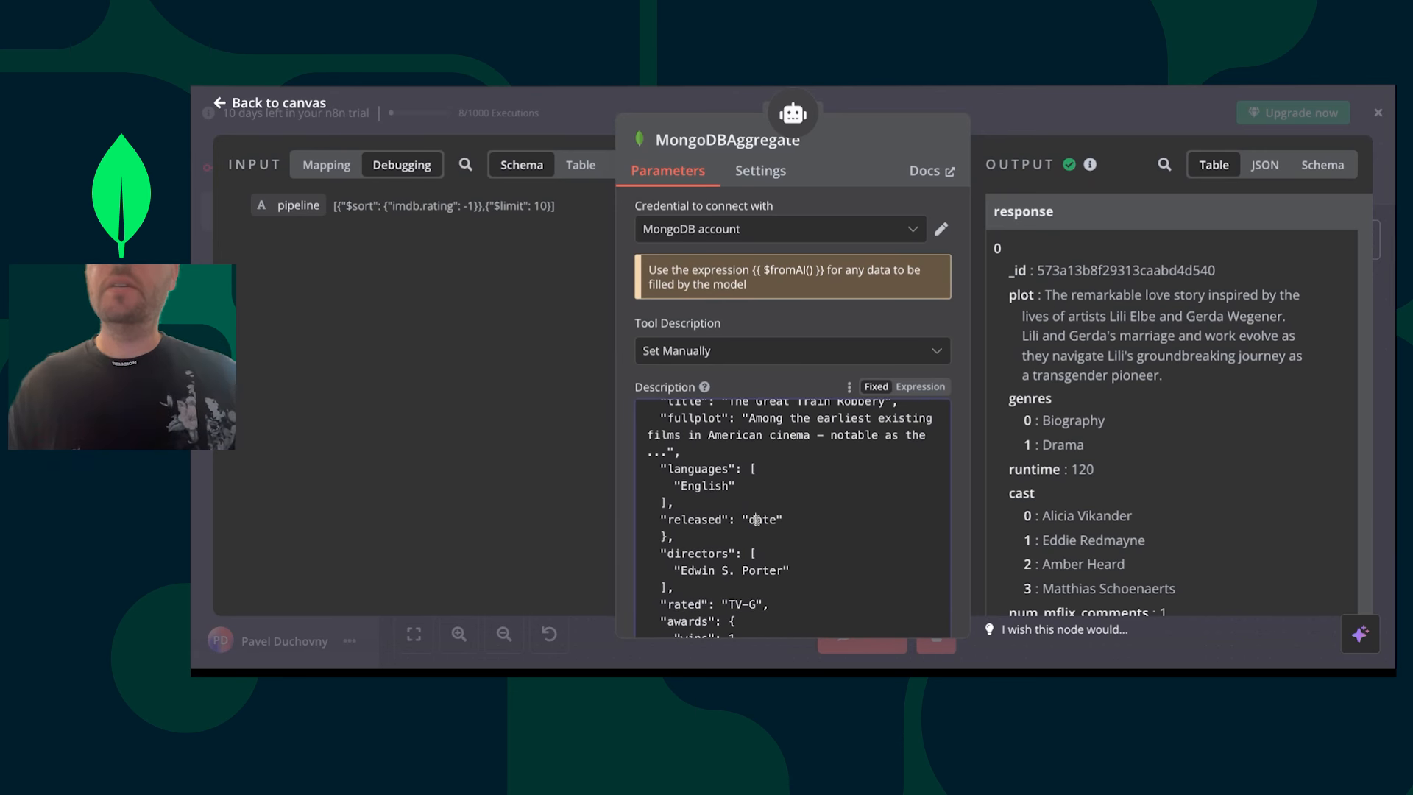
left_click_drag(742, 520, 789, 521)
type("date")
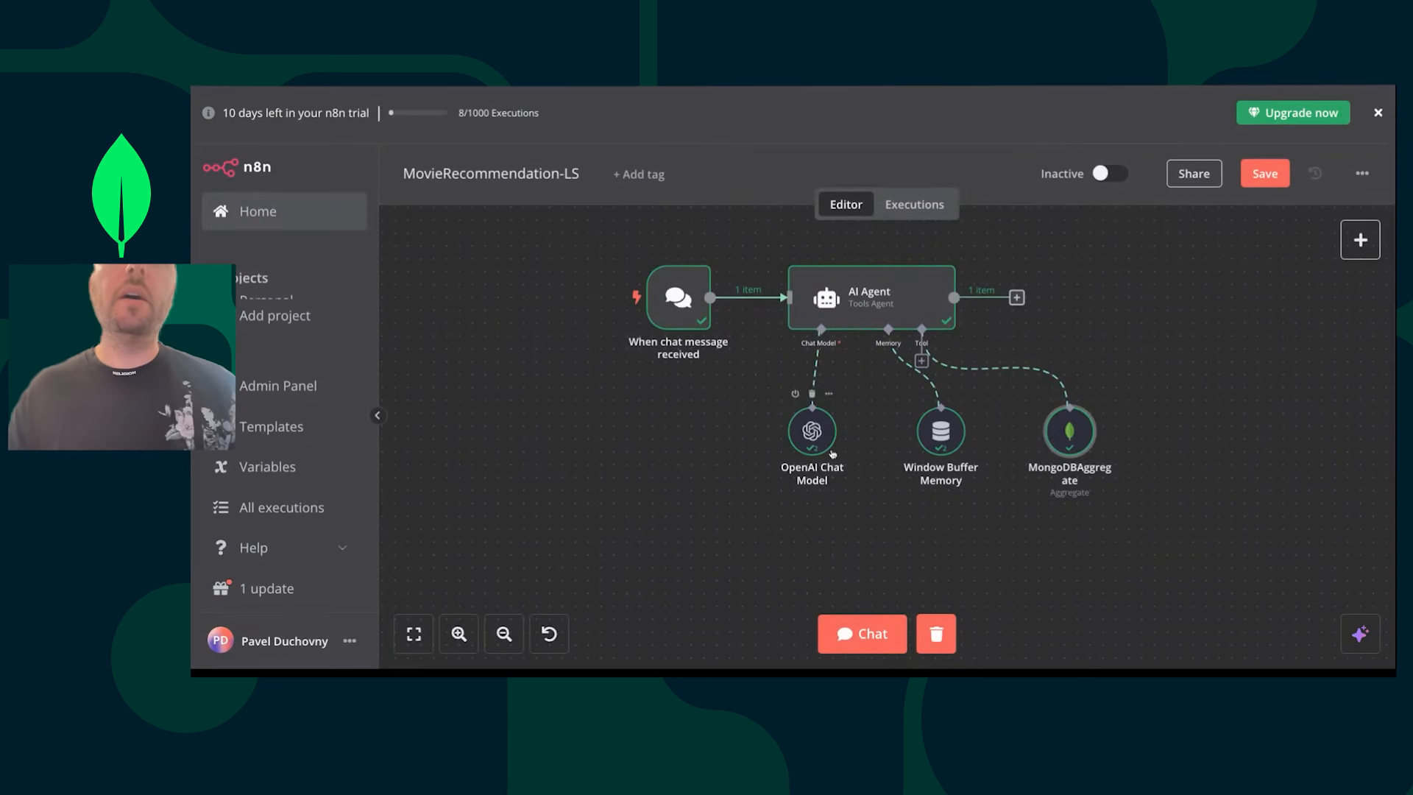
- Open the agent chat and send "How many comedies were released after 2010"
left_click(862, 634)
type("How mant")
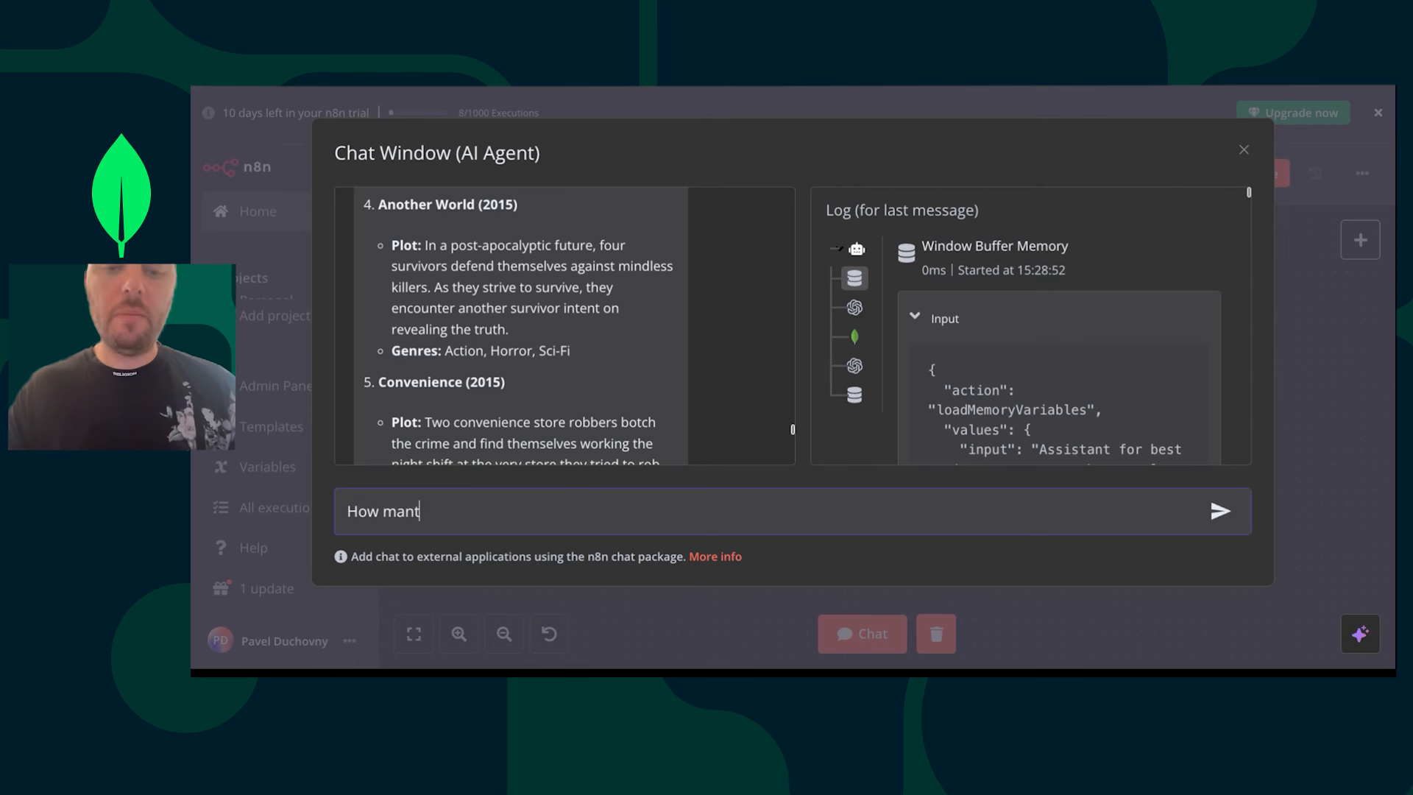
key("BackSpace")
type("y comedies were r")
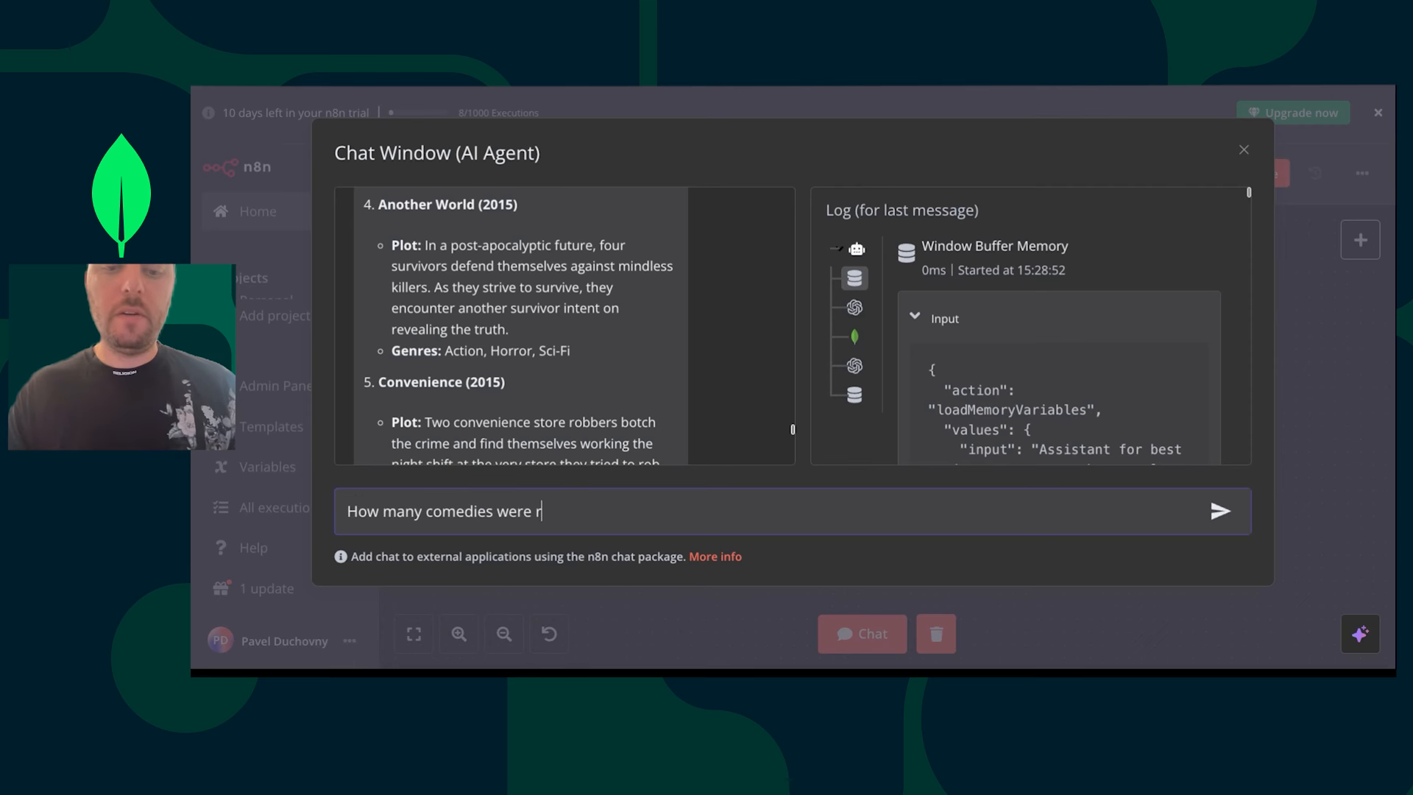
type("eleased after 2010")
key("Return")
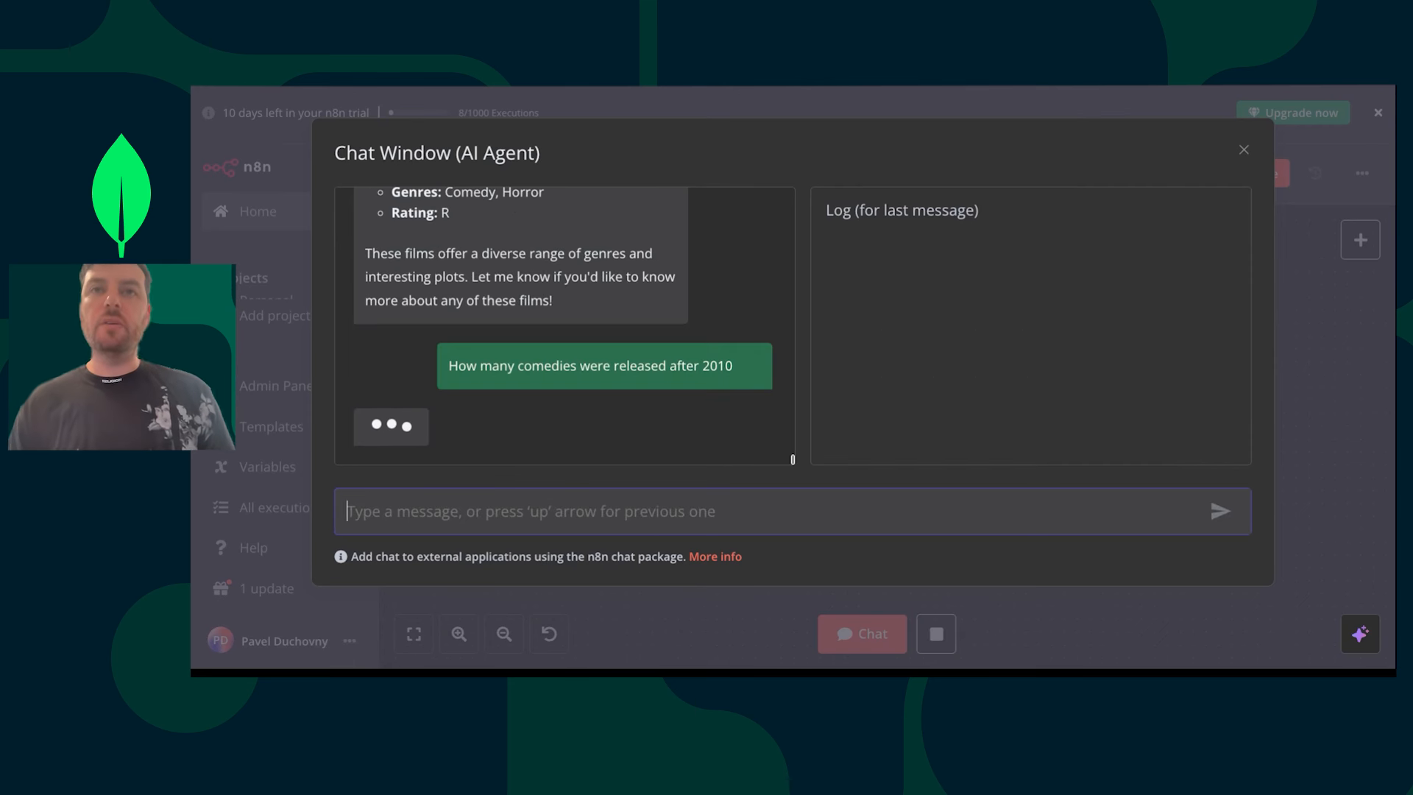
- Read the agent's reply to the comedies question and examine the MongoDBAggregate entry in the log
scroll(380, 368, "up", 5)
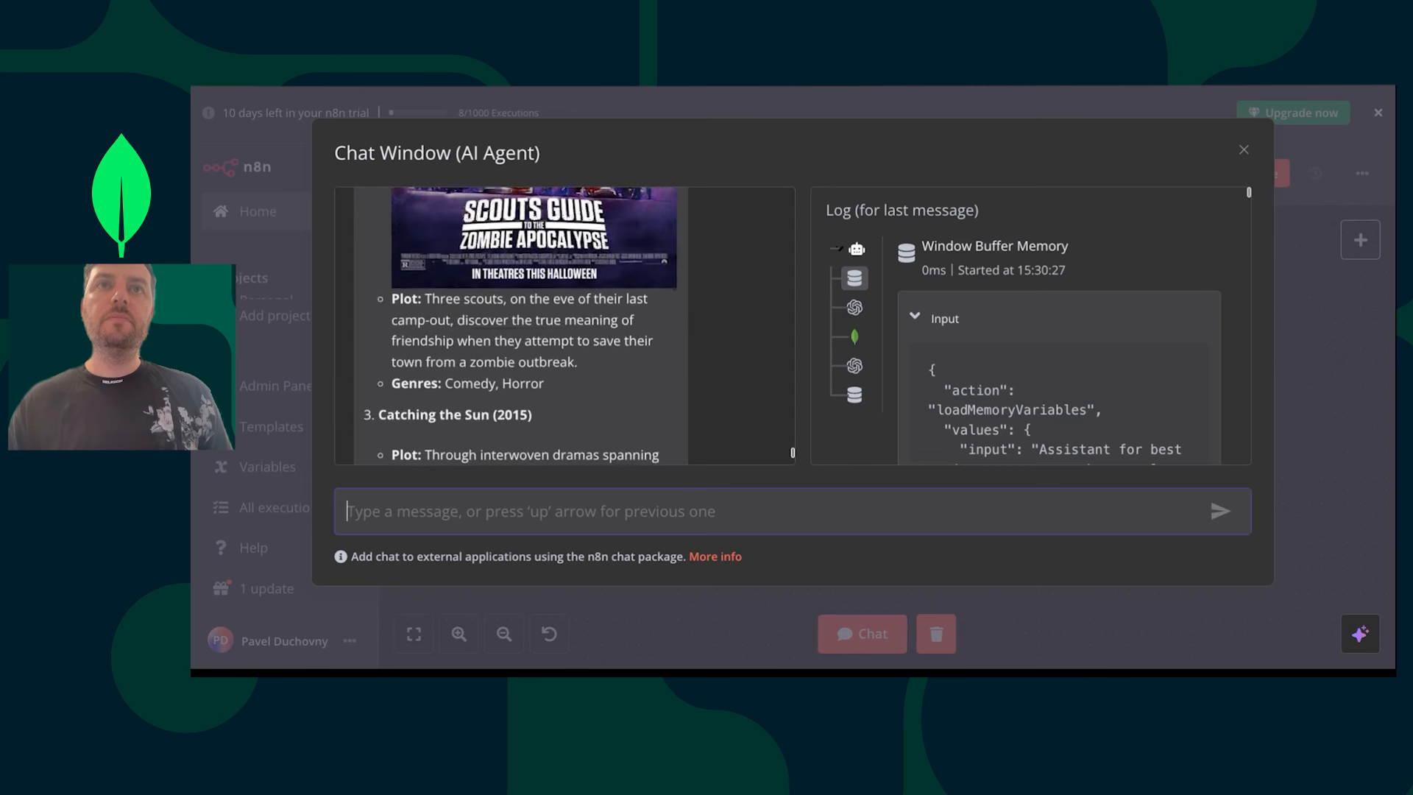
scroll(380, 368, "up", 10)
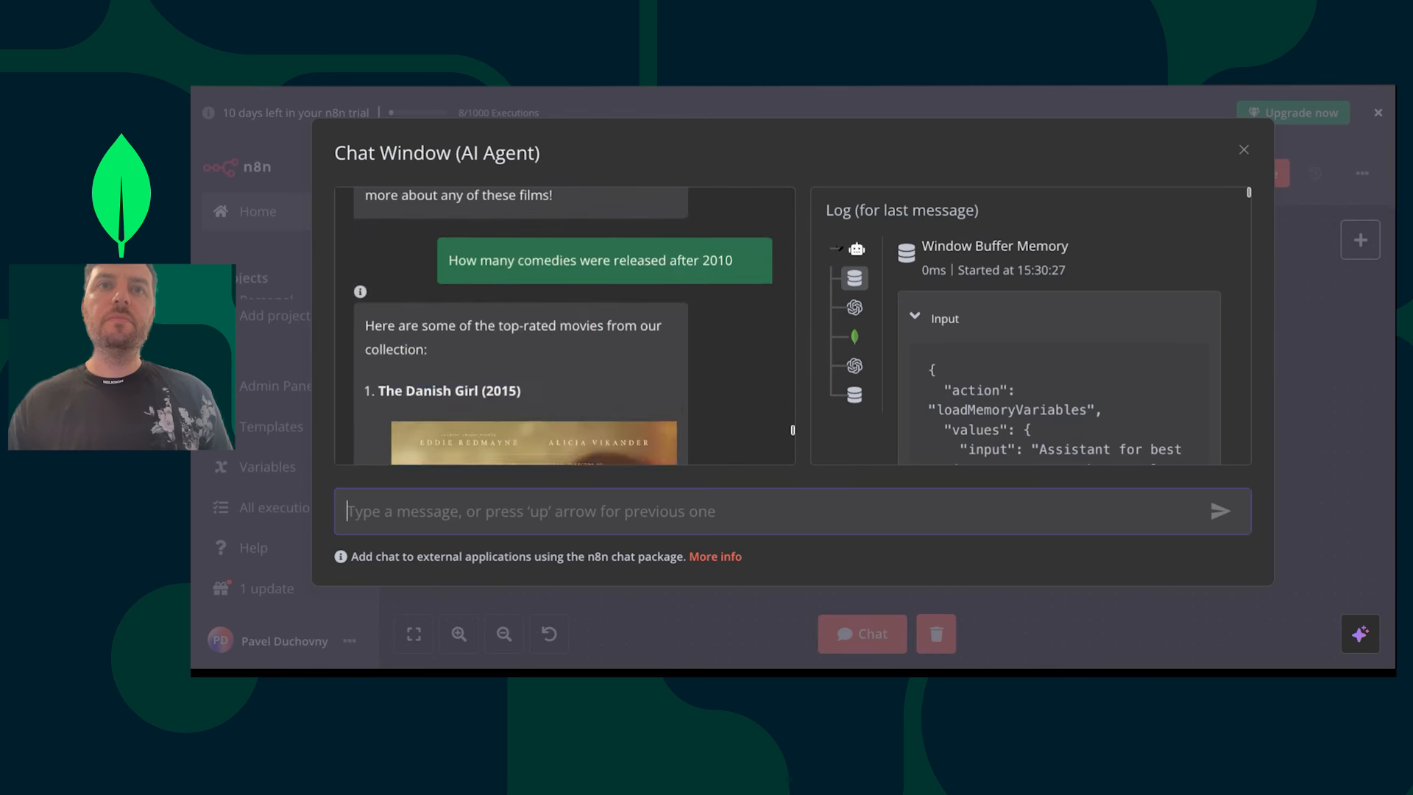
scroll(563, 334, "down", 1)
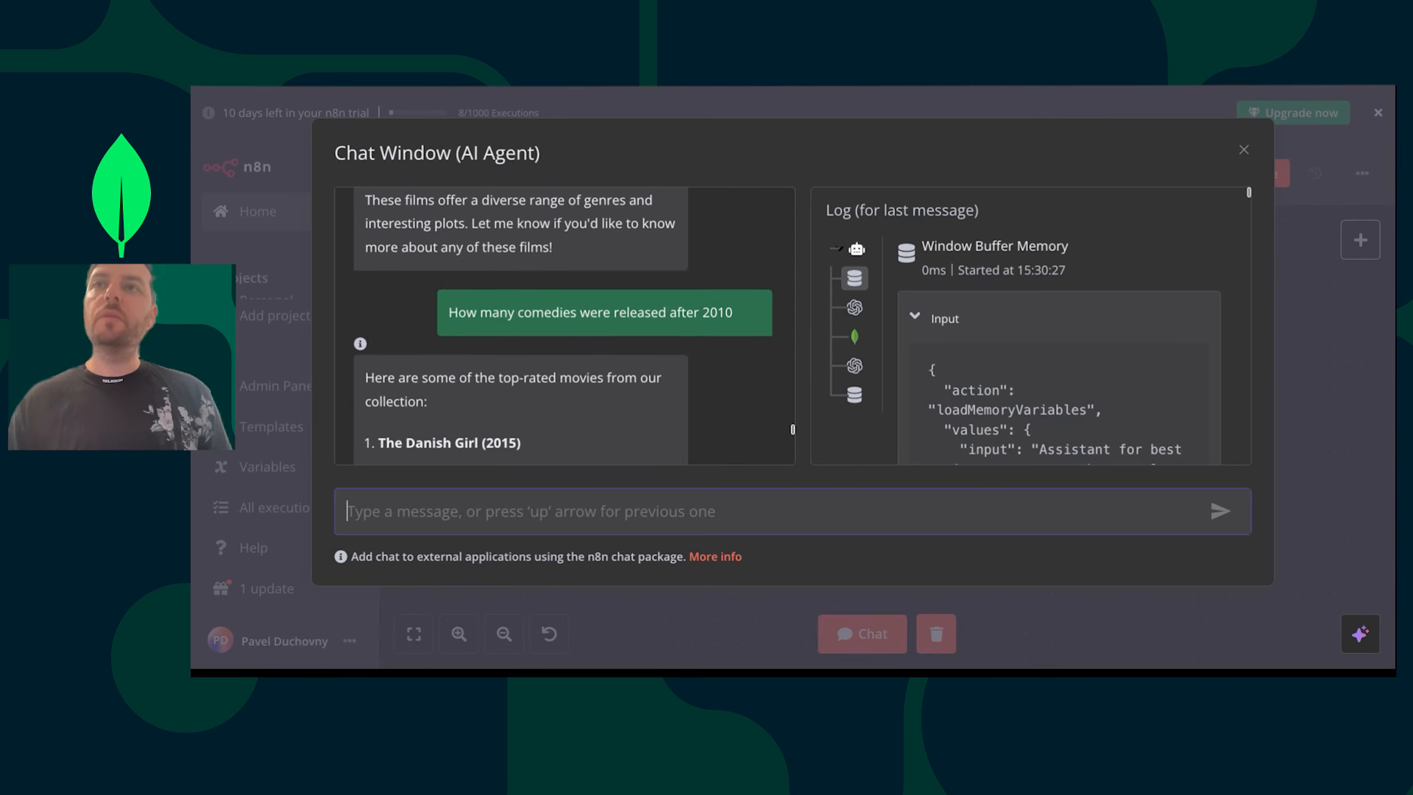
left_click(858, 340)
left_click(856, 279)
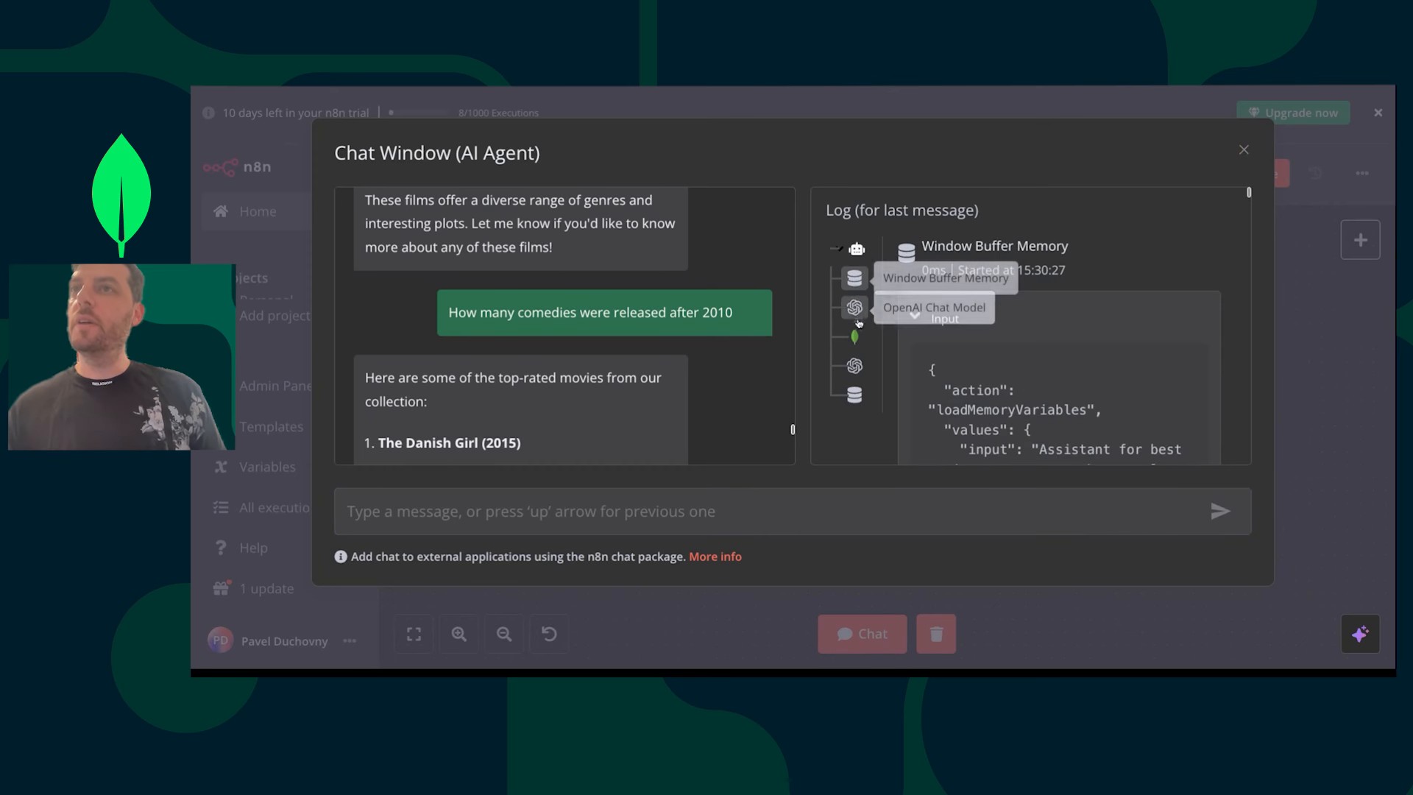
scroll(1025, 388, "down", 1)
scroll(1026, 388, "down", 1)
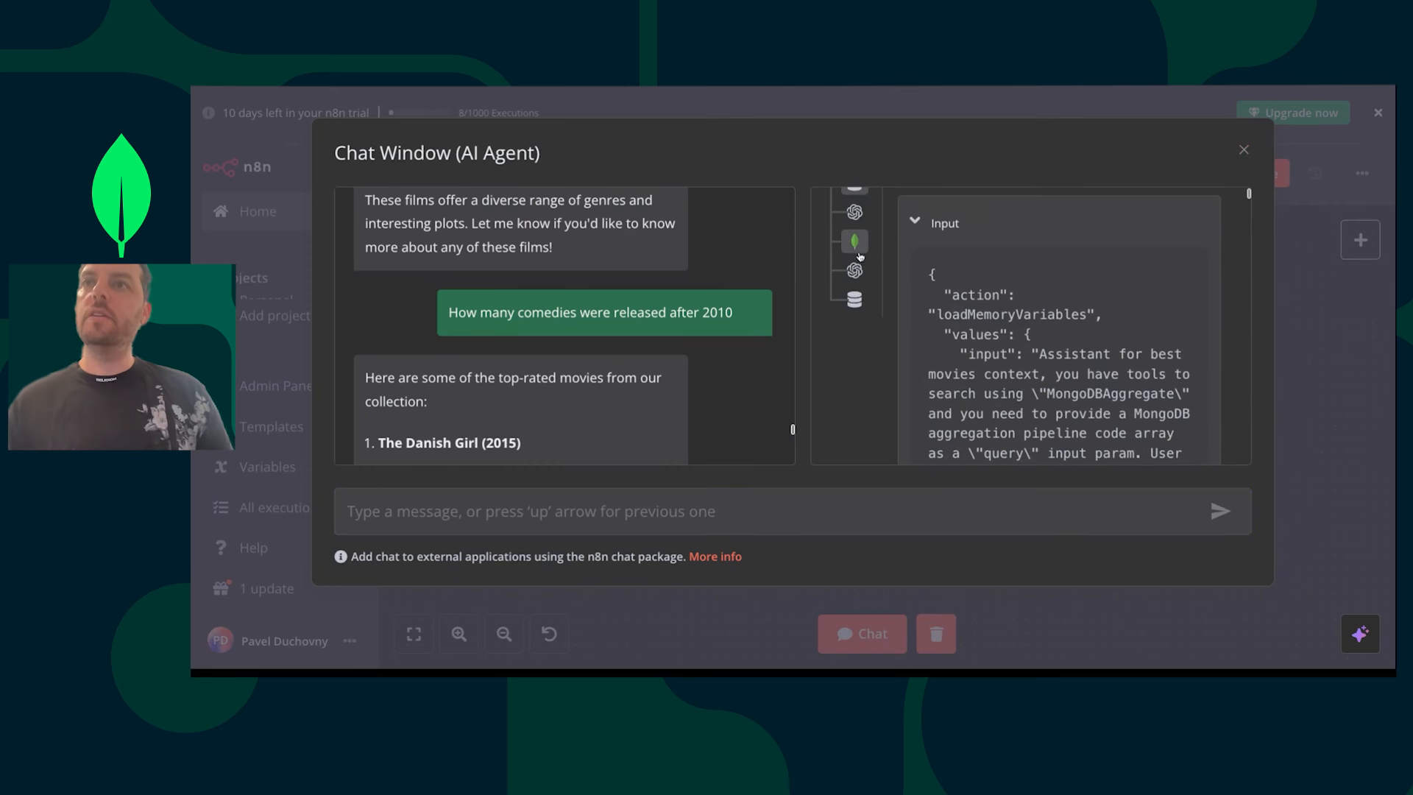
- Close the chat and save the workflow, and ask "How many comedies were released after 2010?" in a fresh chat
left_click(1244, 150)
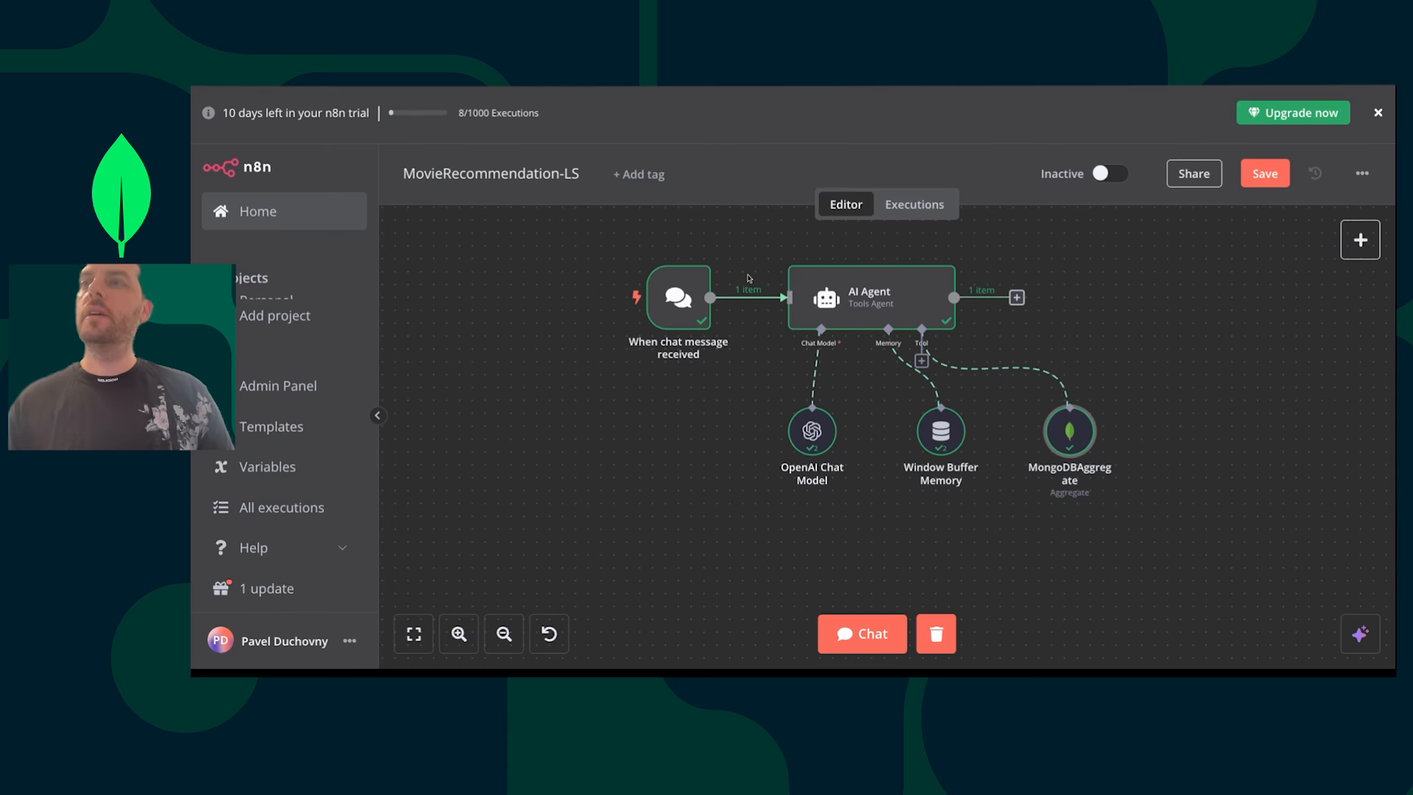
key("ctrl+s")
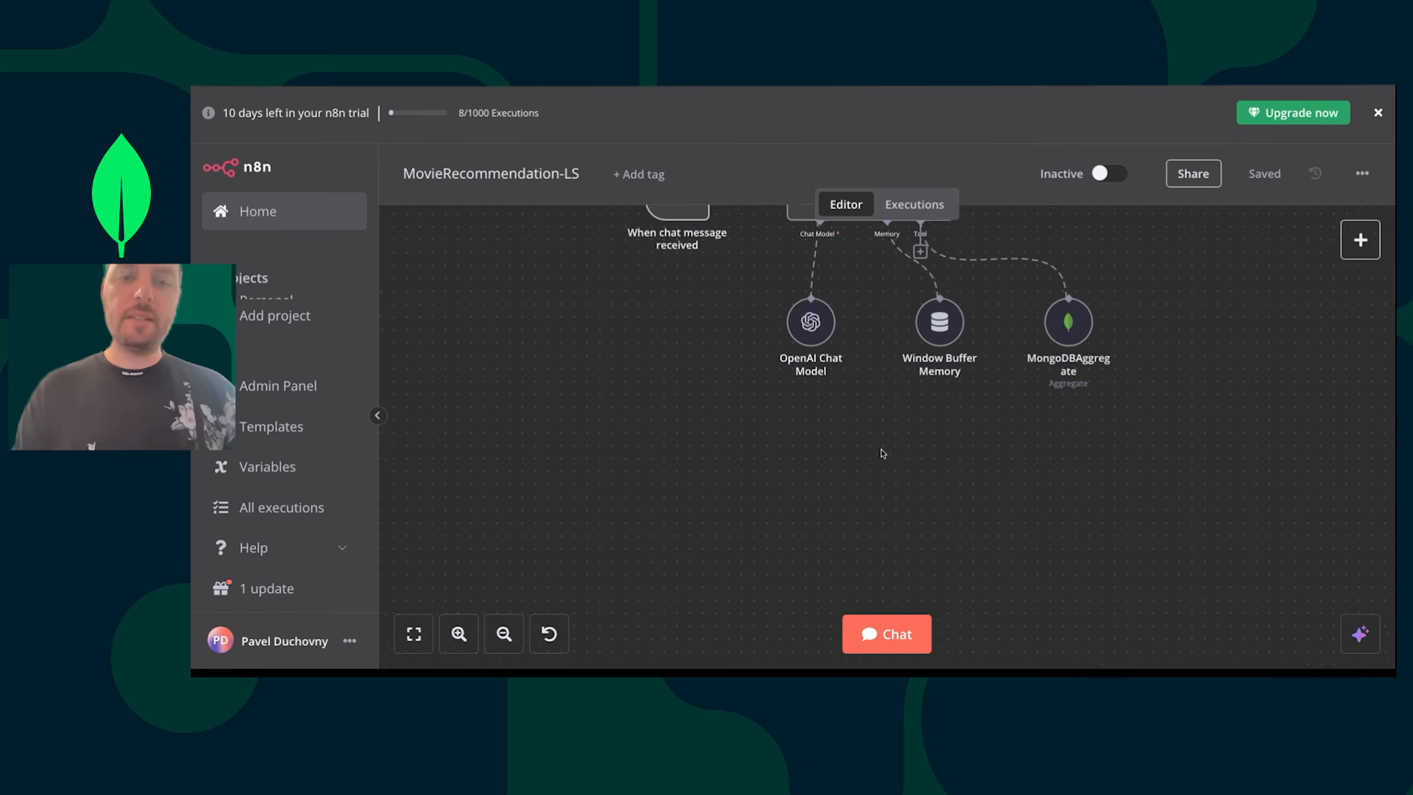
left_click(876, 627)
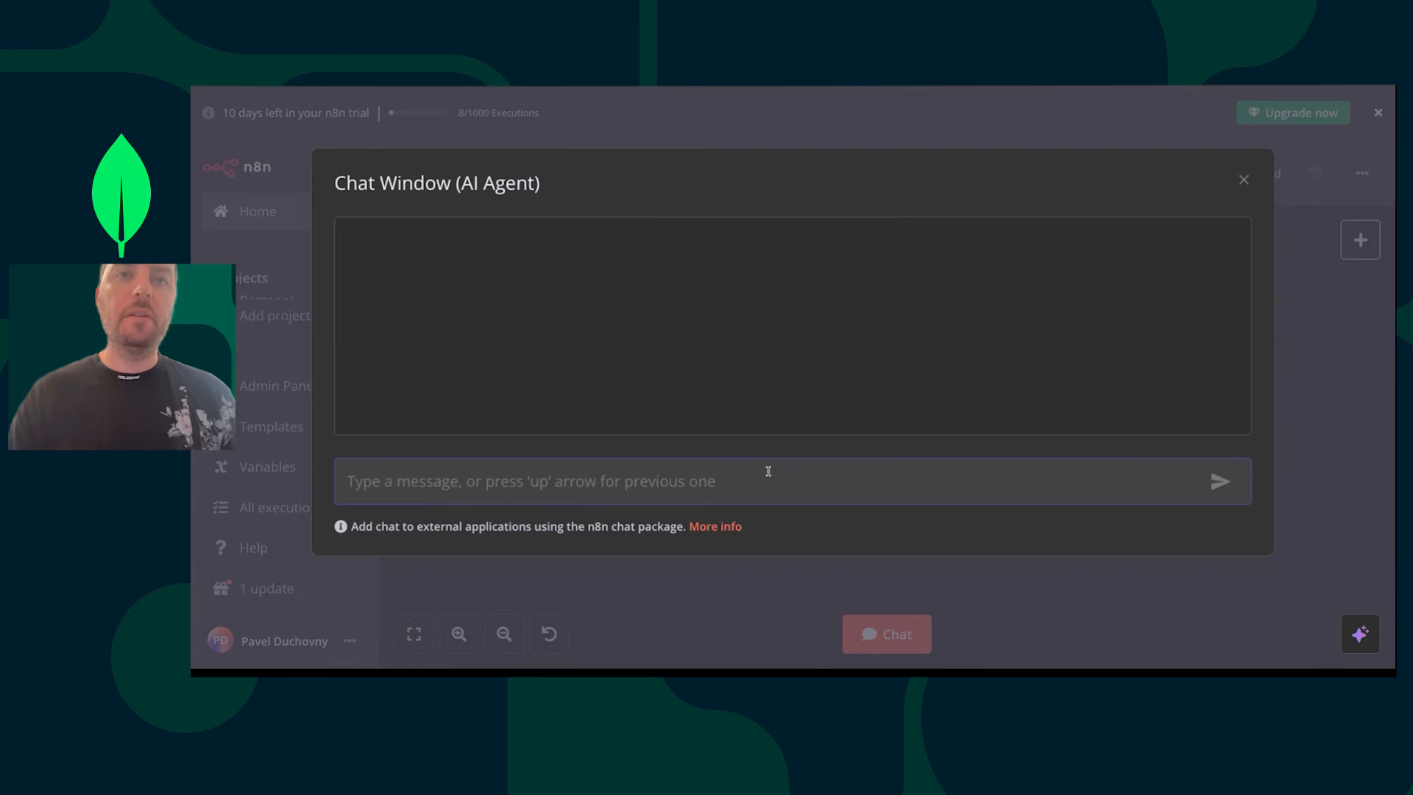
type("How a")
type("any")
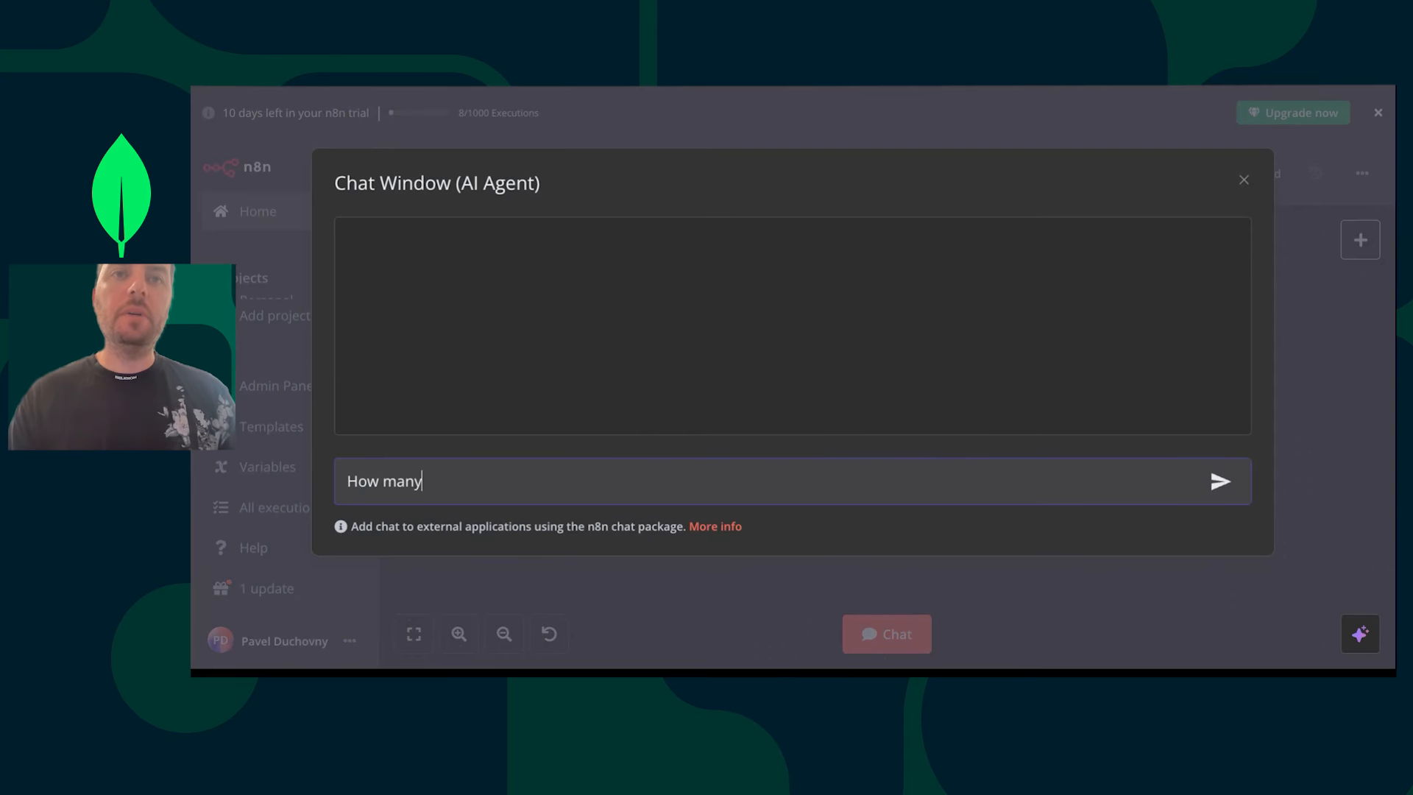
type(" comedies were rele")
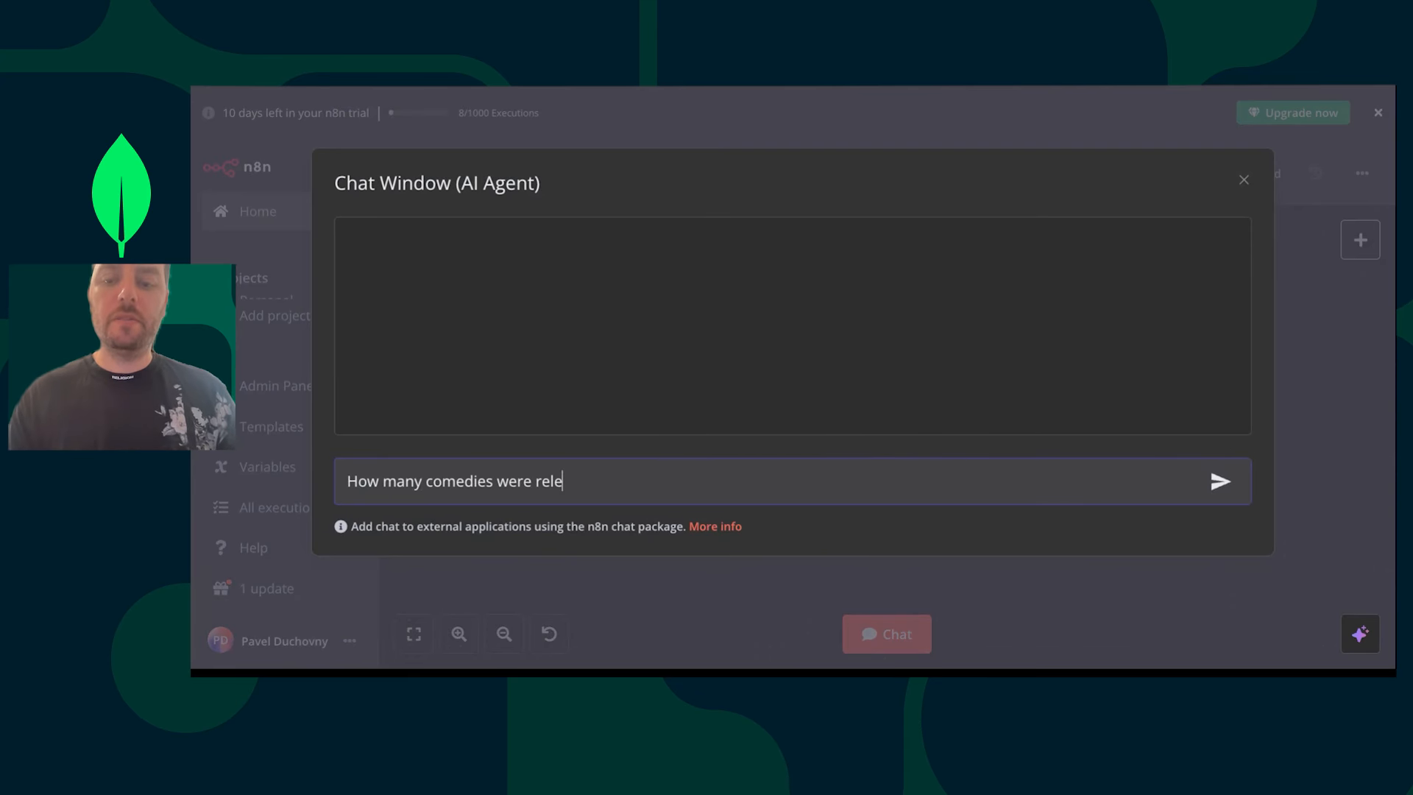
type("ased after 2010?")
key("Return")
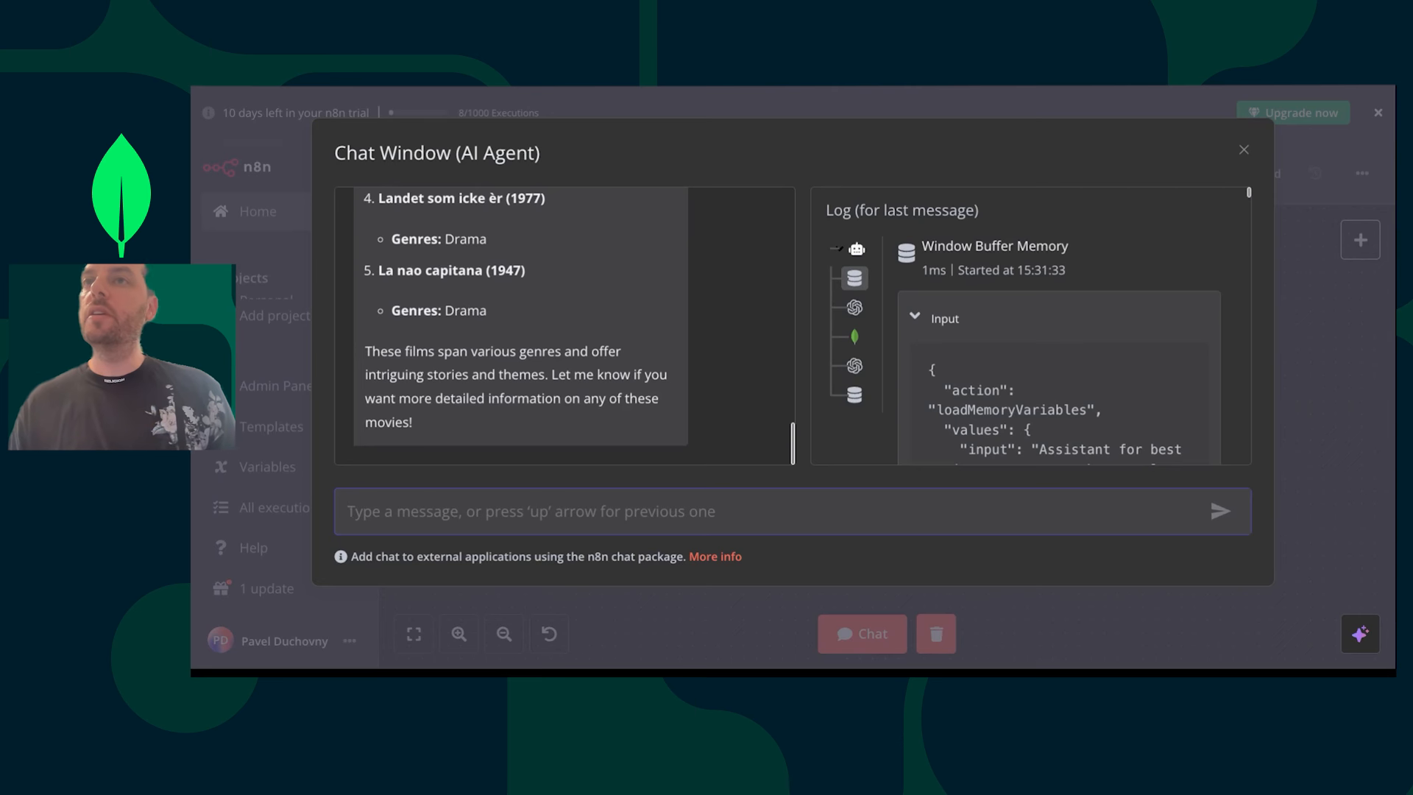
- Delete "Use the "MongoDBAggregate" tool to query your data." from the AI Agent's system message and save the workflow
scroll(1074, 329, "down", 3)
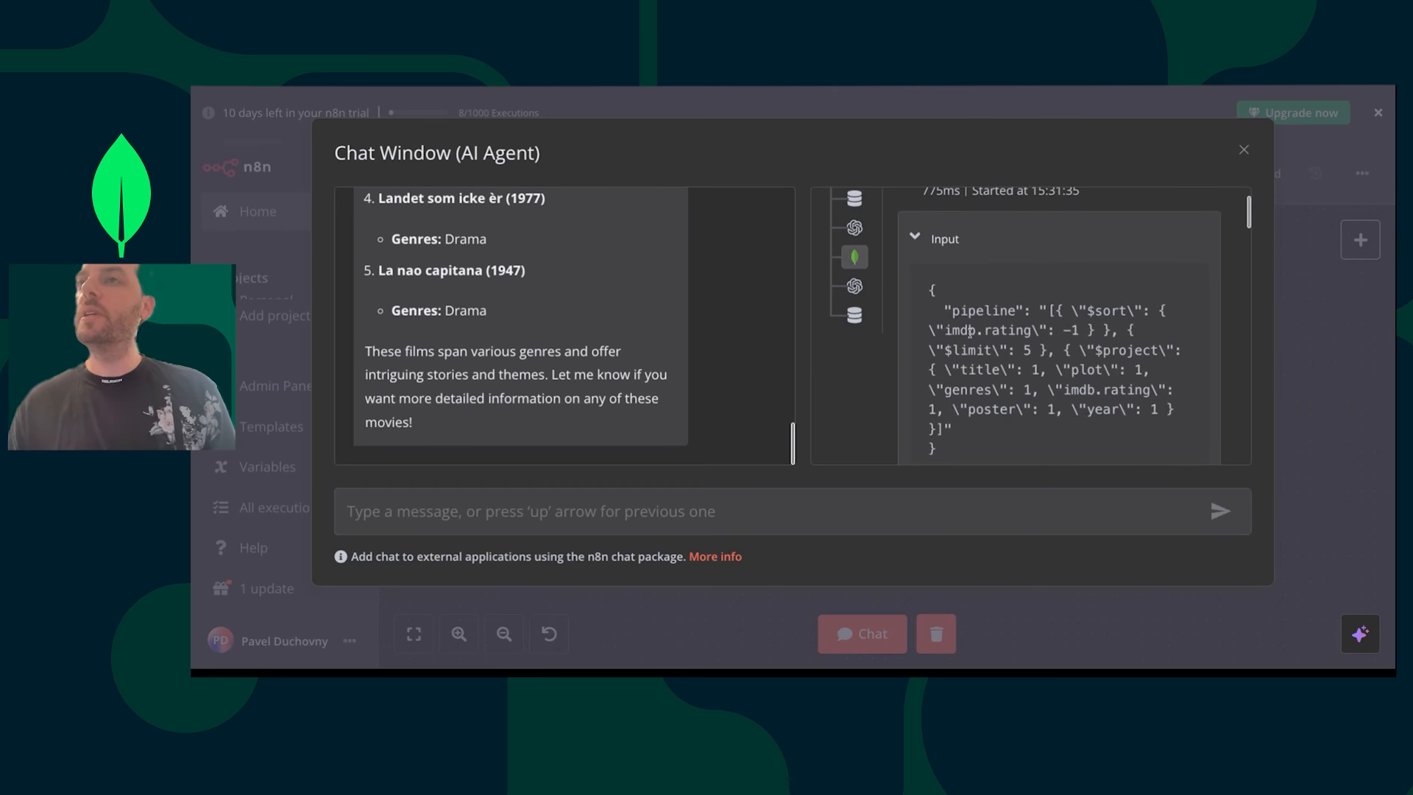
left_click(1243, 148)
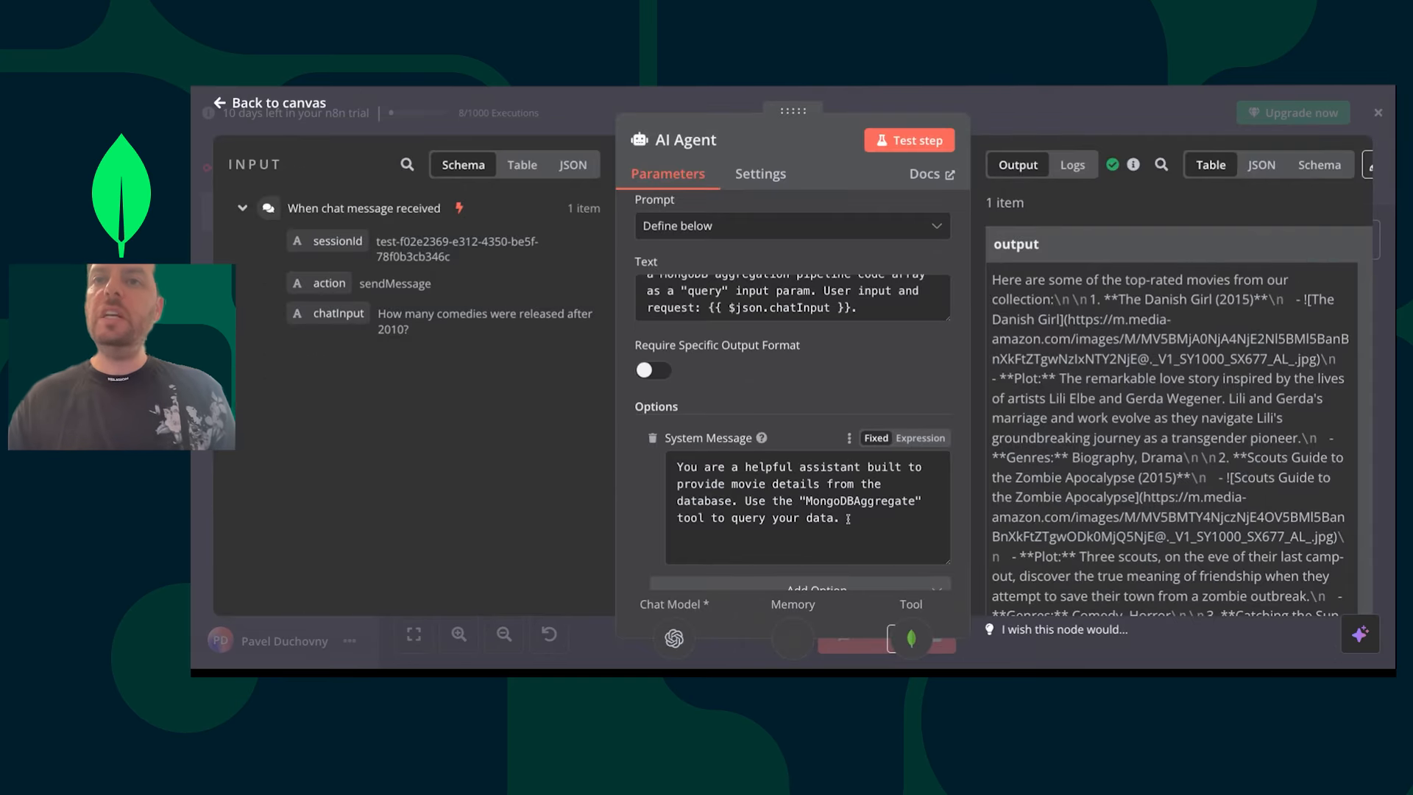
left_click_drag(741, 501, 848, 520)
key("BackSpace")
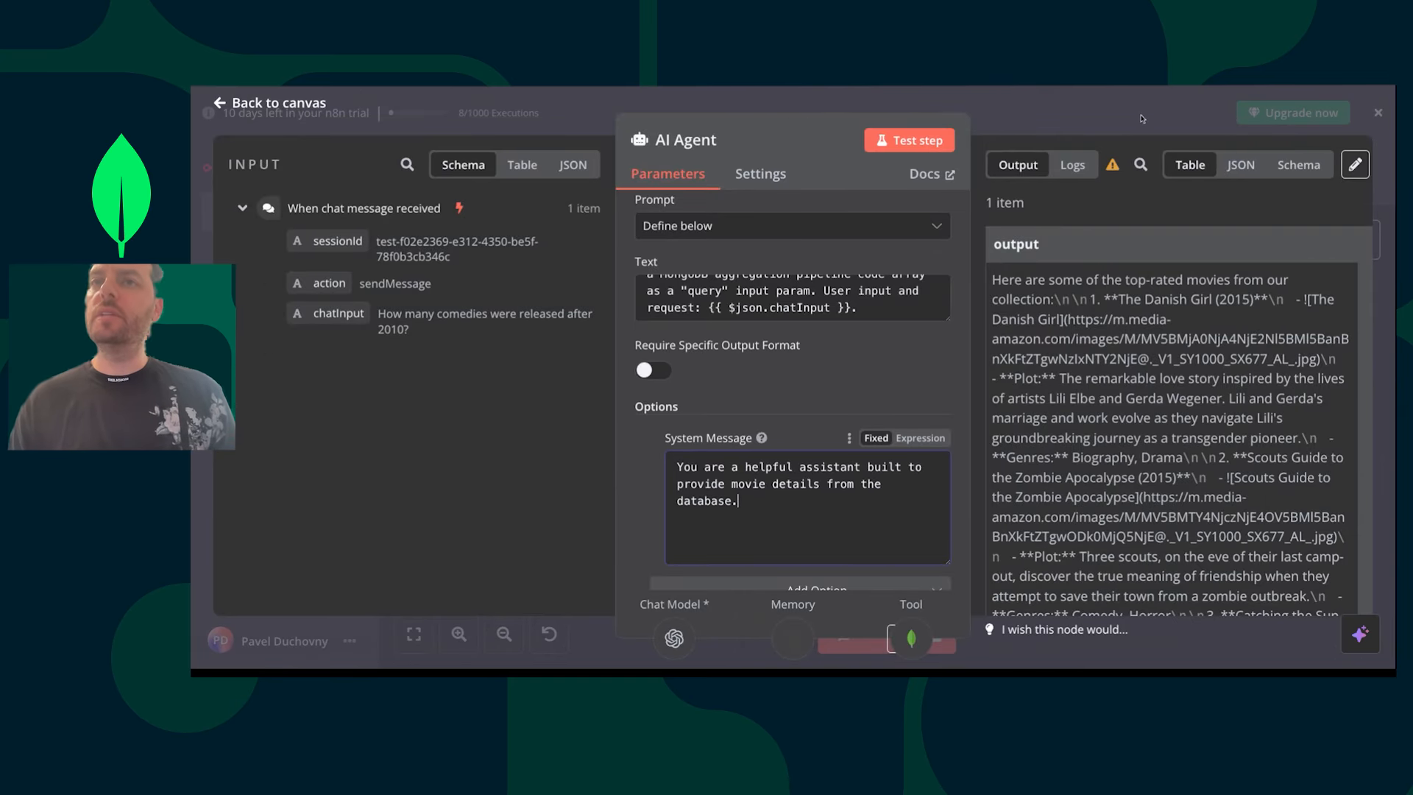
scroll(791, 442, "up", 5)
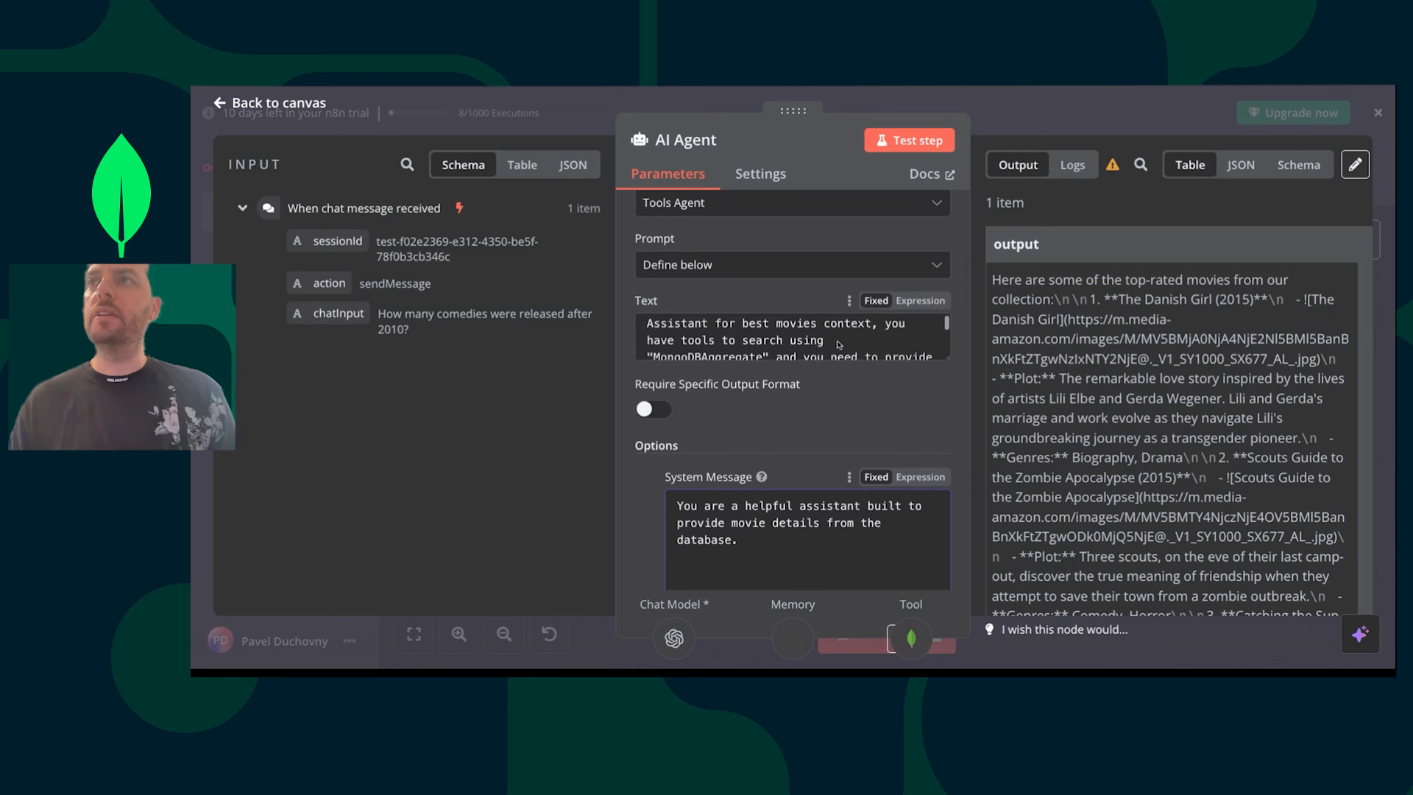
left_click(1083, 111)
key("ctrl+s")
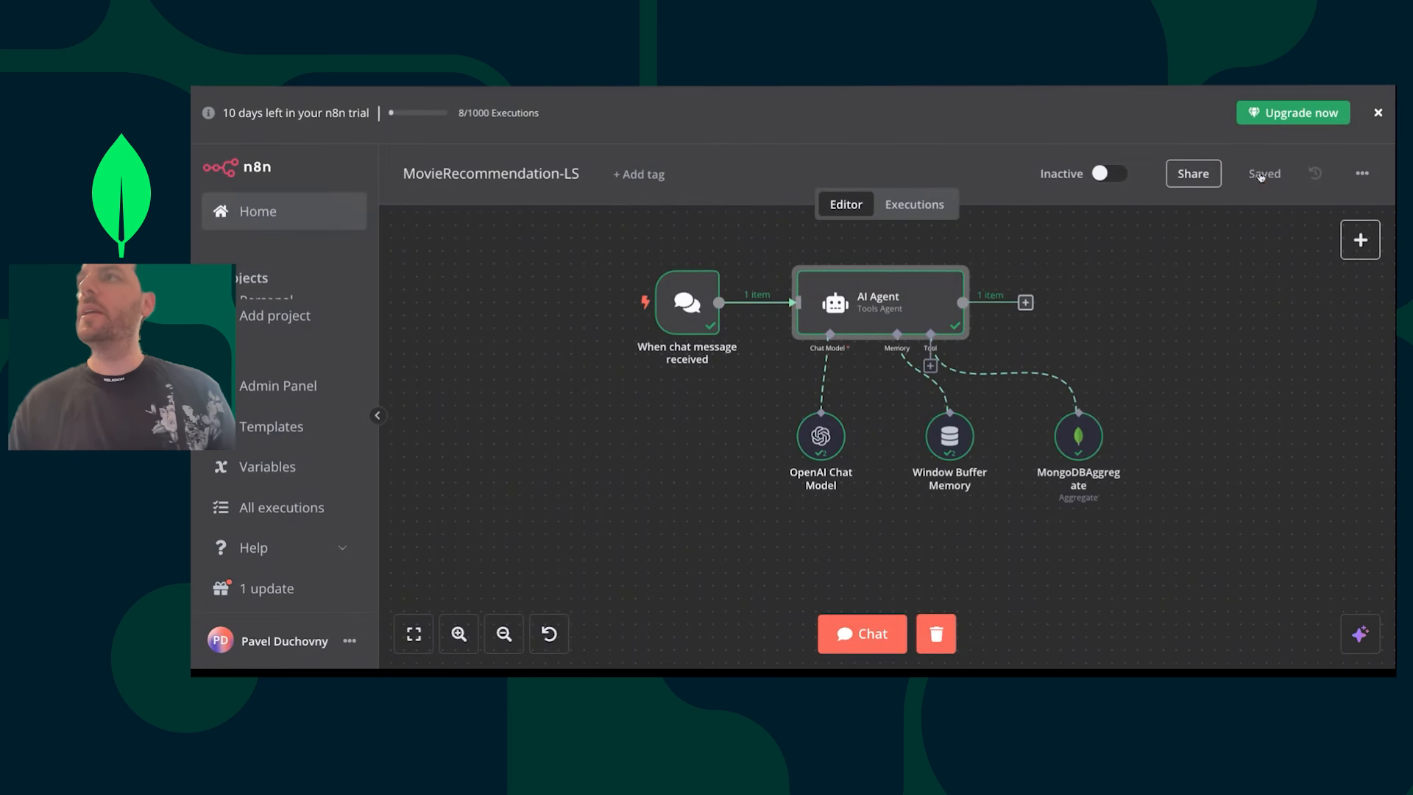
- Reload the workflow editor and ask the agent in a fresh chat how many movies were released in 2015
left_click(862, 634)
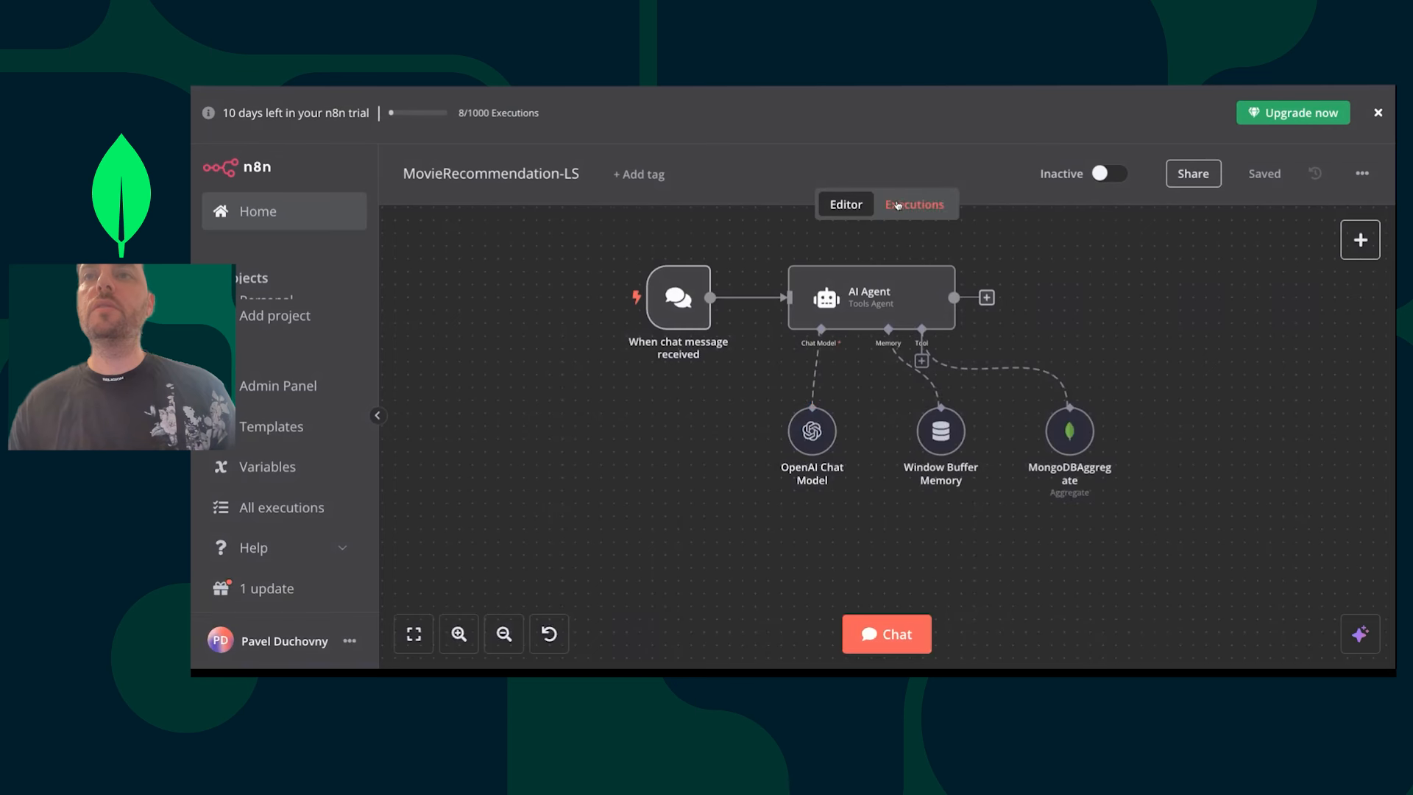
left_click(898, 205)
left_click(847, 205)
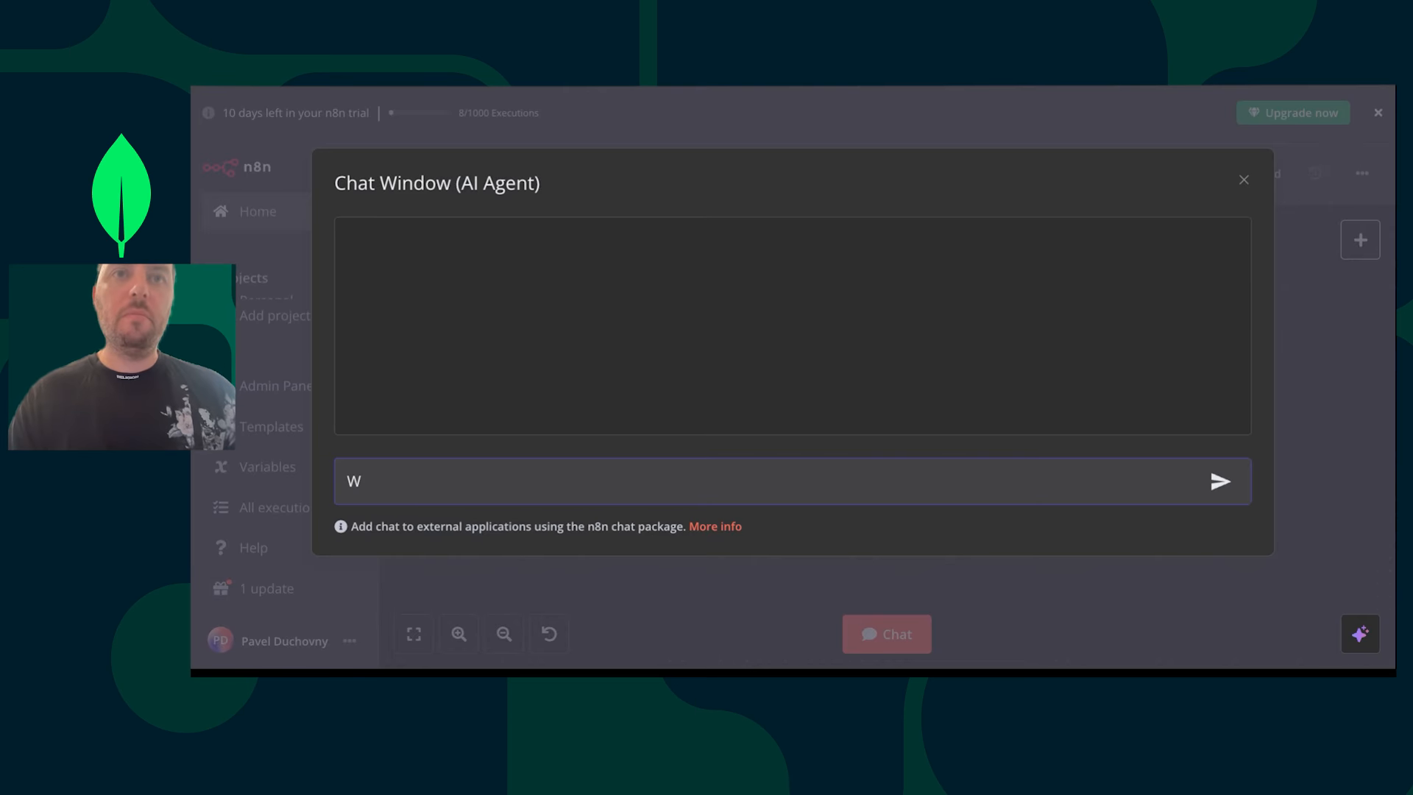
key("BackSpace")
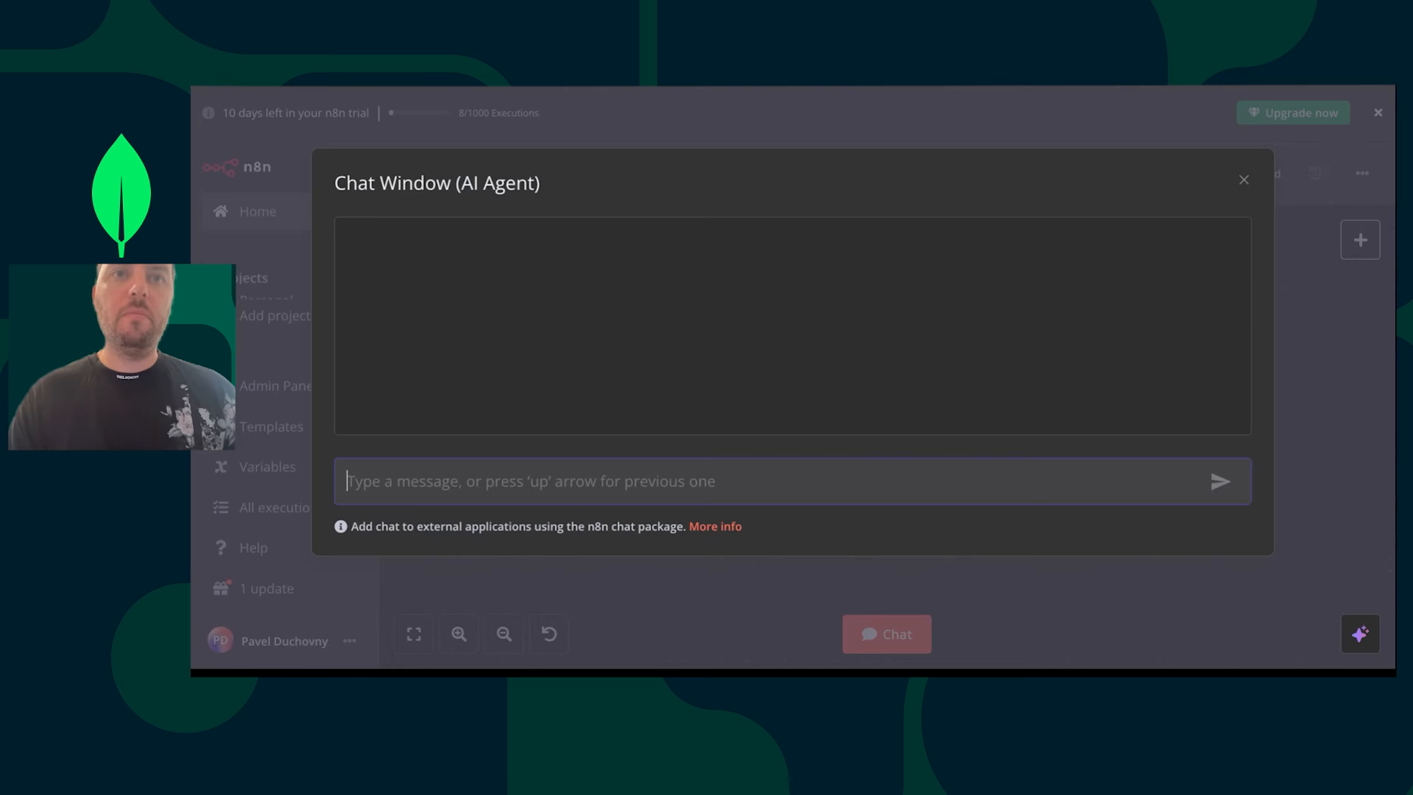
type("How many m")
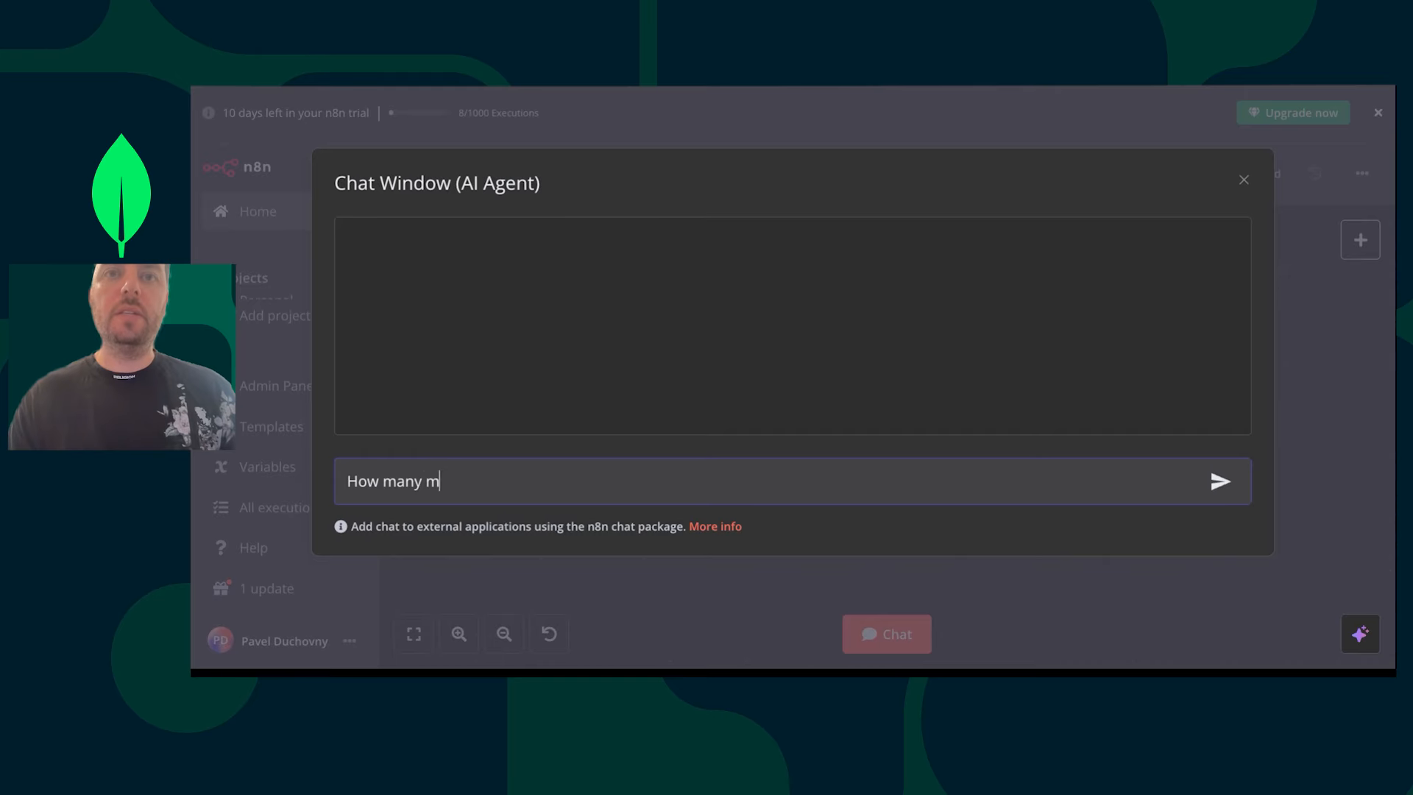
type("ovies were released in")
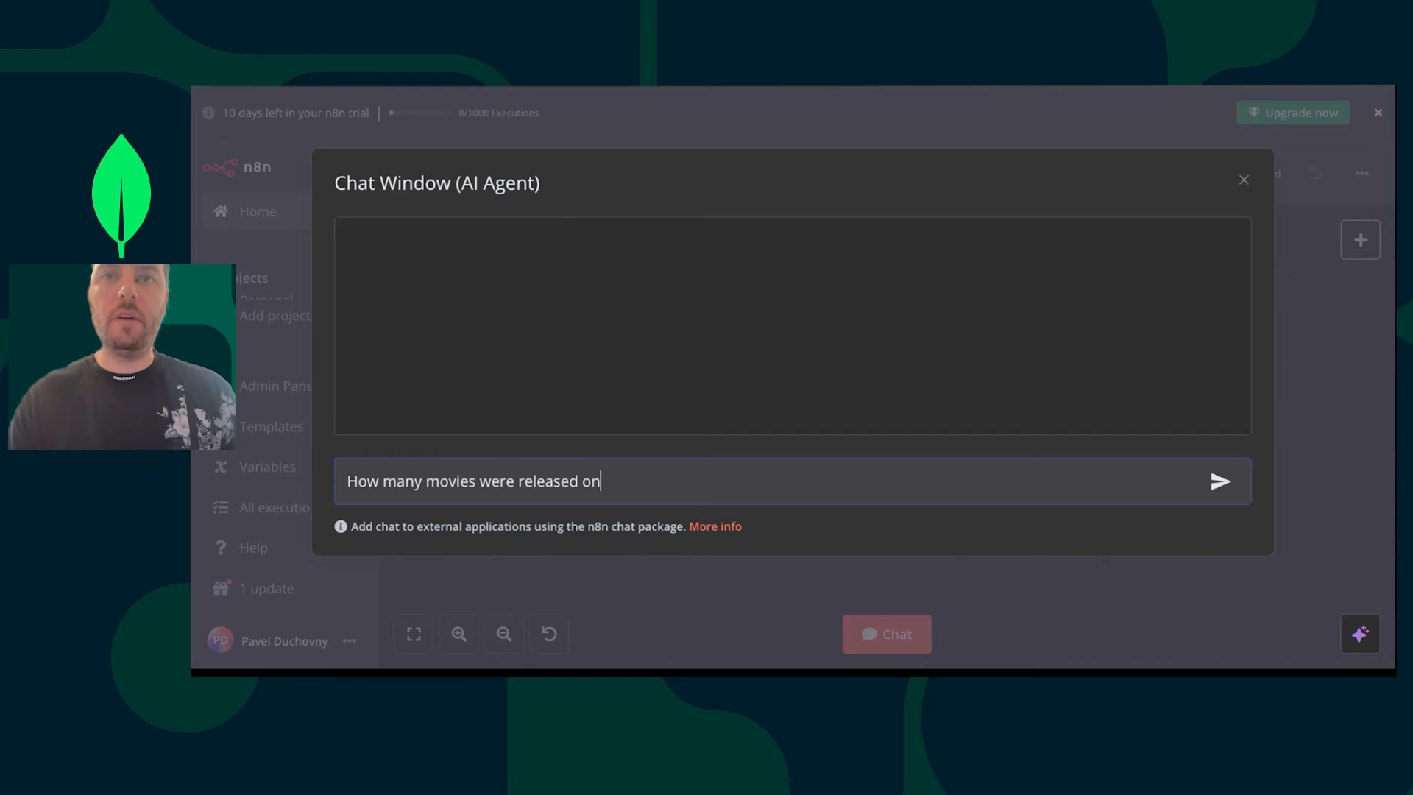
key("BackSpace")
type("2015")
key("Return")
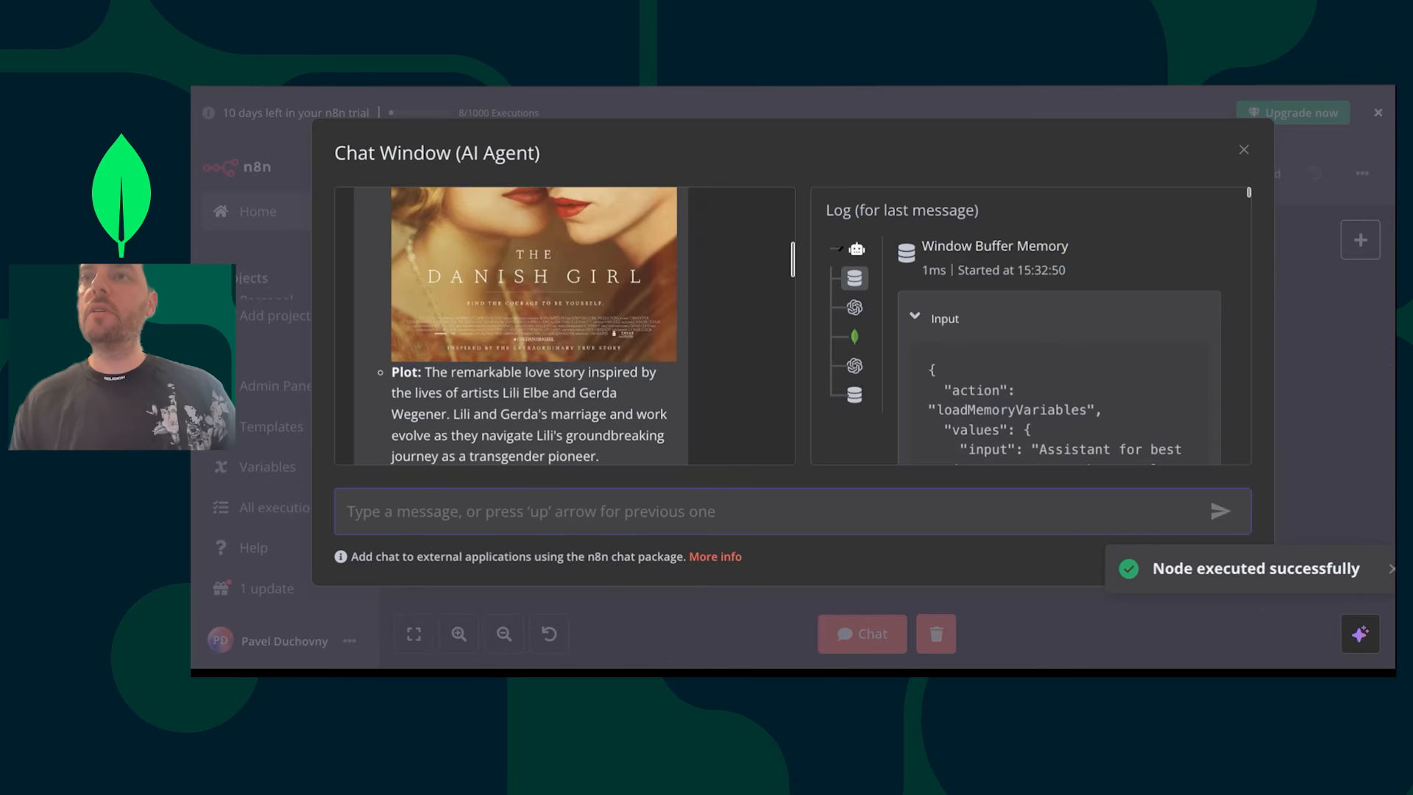
- Examine the logged MongoDBAggregate call, and compare the pipeline with the response in the node's details
left_click(856, 336)
scroll(857, 334, "down", 1)
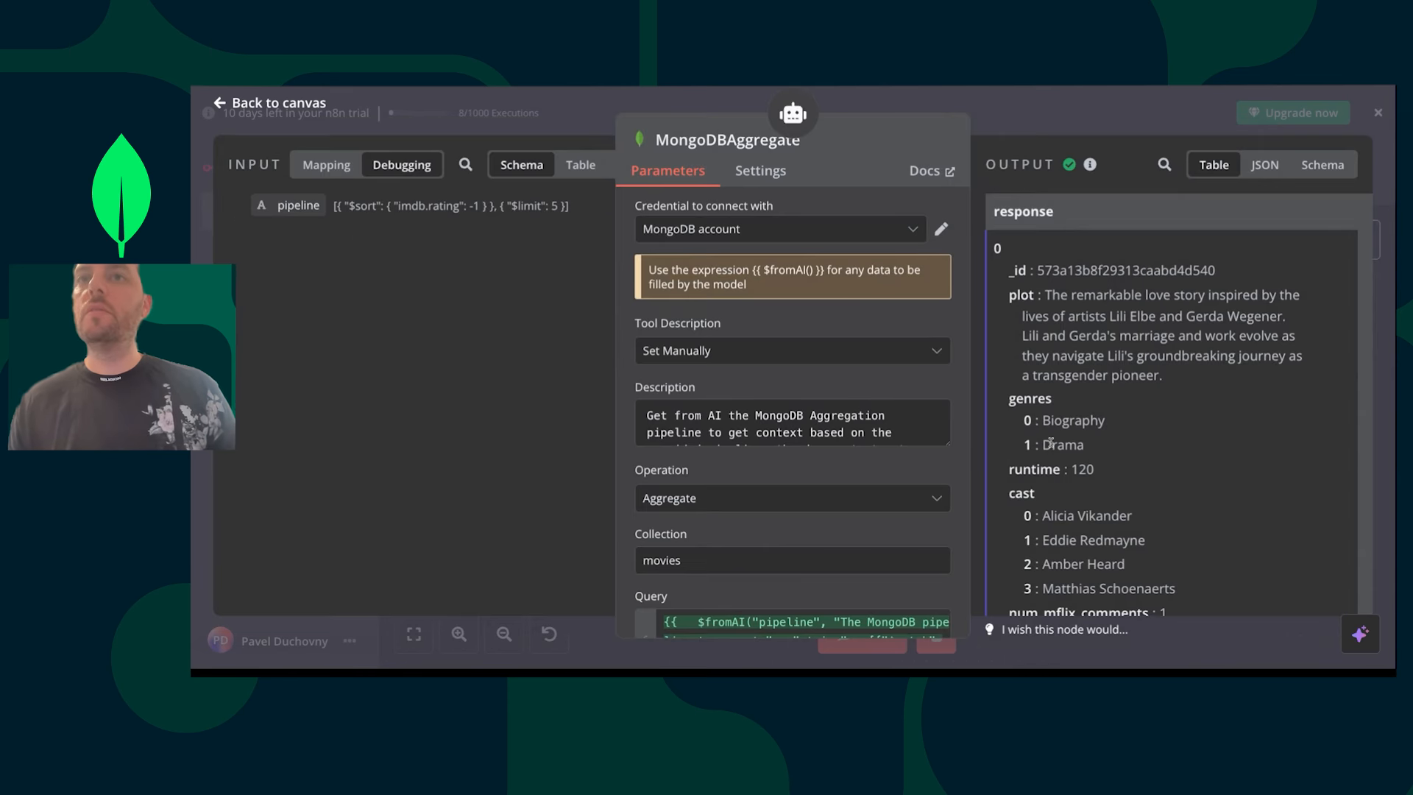
scroll(1051, 442, "down", 3)
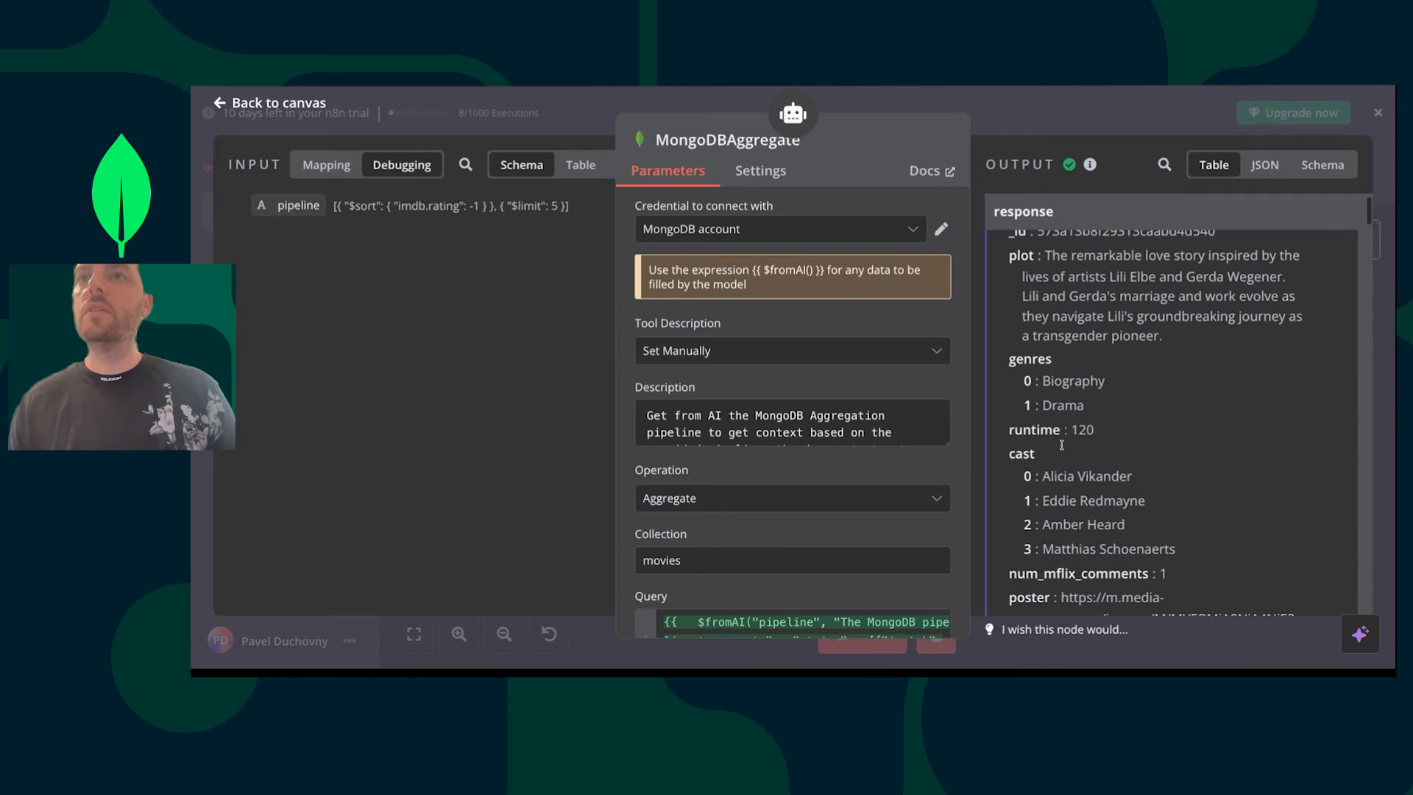
scroll(1060, 443, "up", 3)
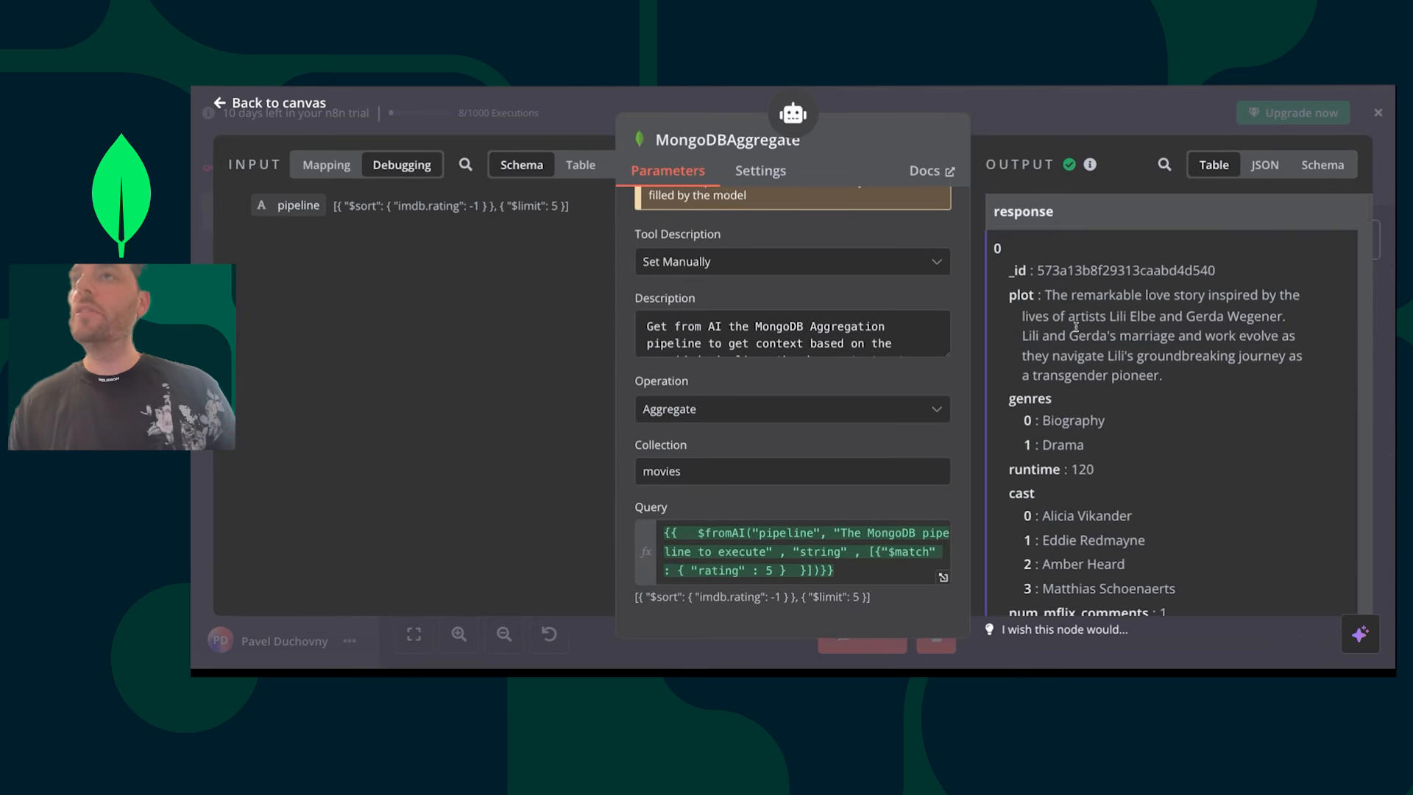
- Inspect the $fromAI expression in the MongoDBAggregate query, close the node, and save the workflow
left_click(786, 565)
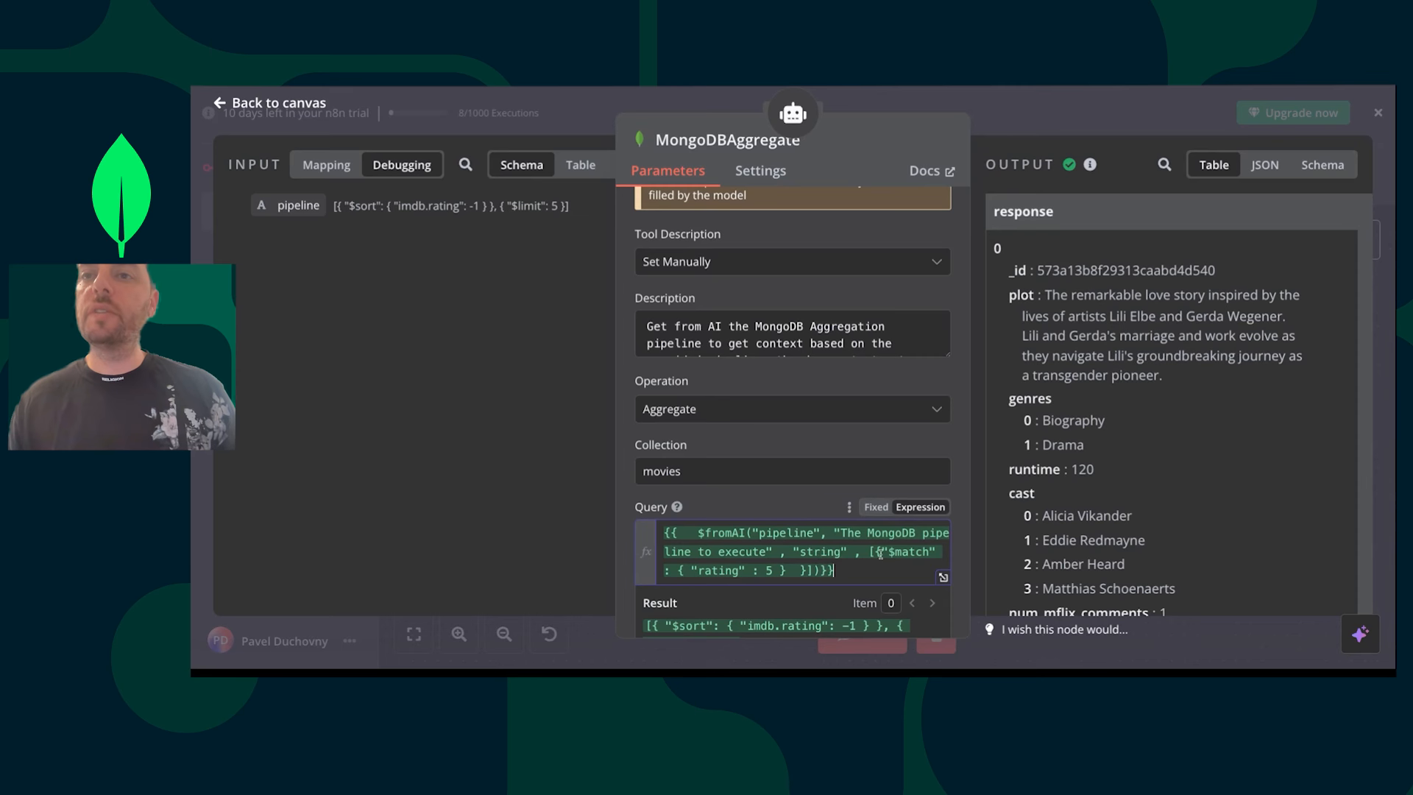
left_click(1111, 121)
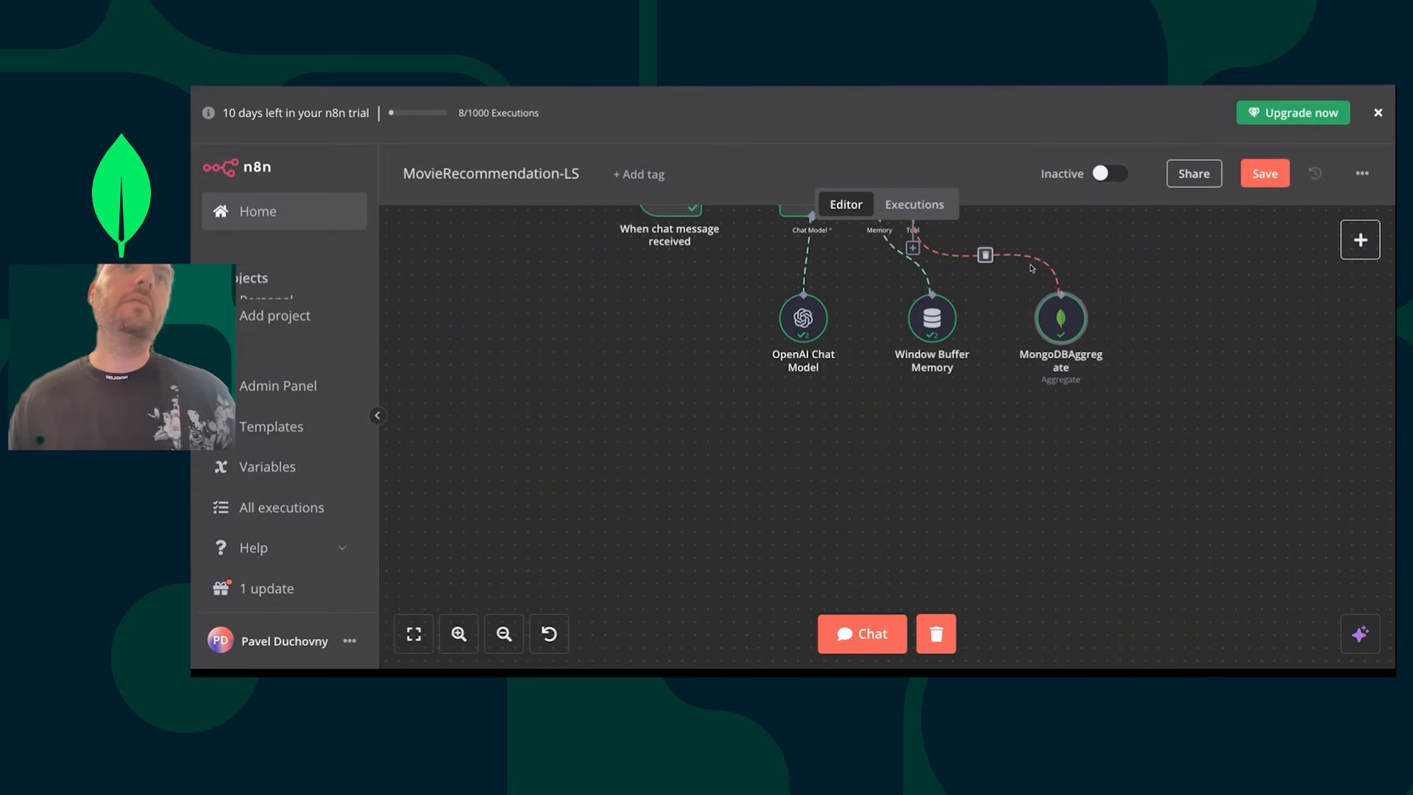
left_click(1265, 173)
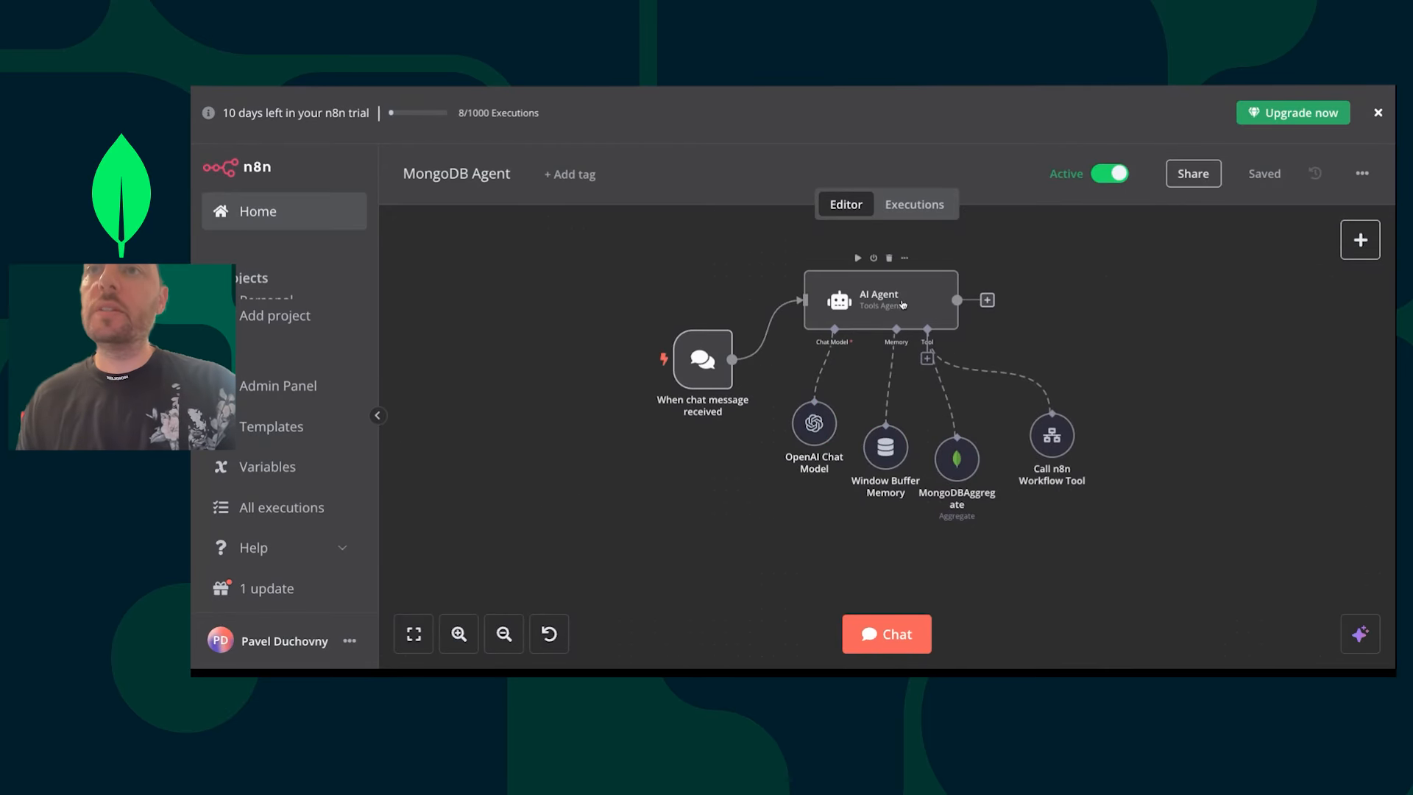
- Review the AI Agent's prompt text and options, and close the node
double_click(903, 305)
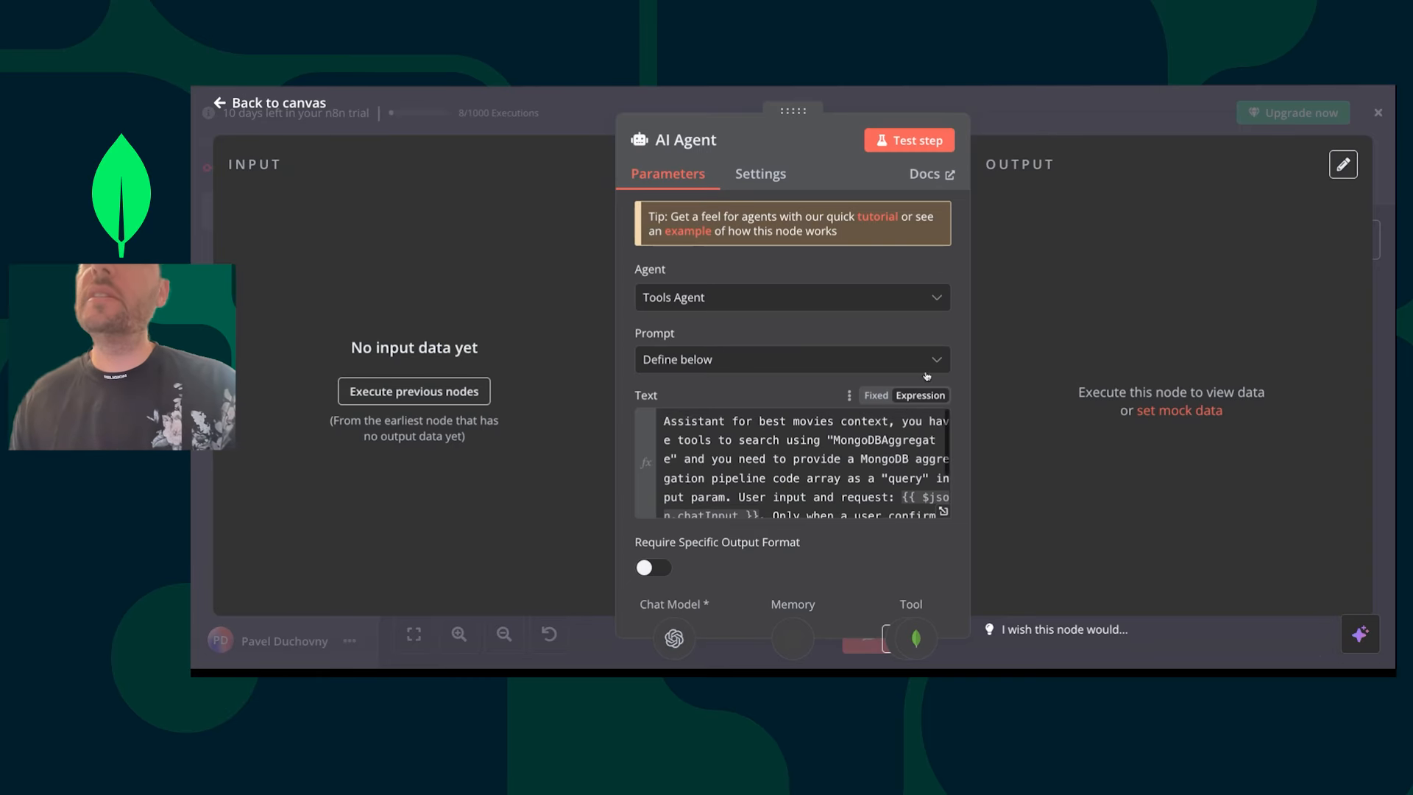
scroll(772, 580, "down", 2)
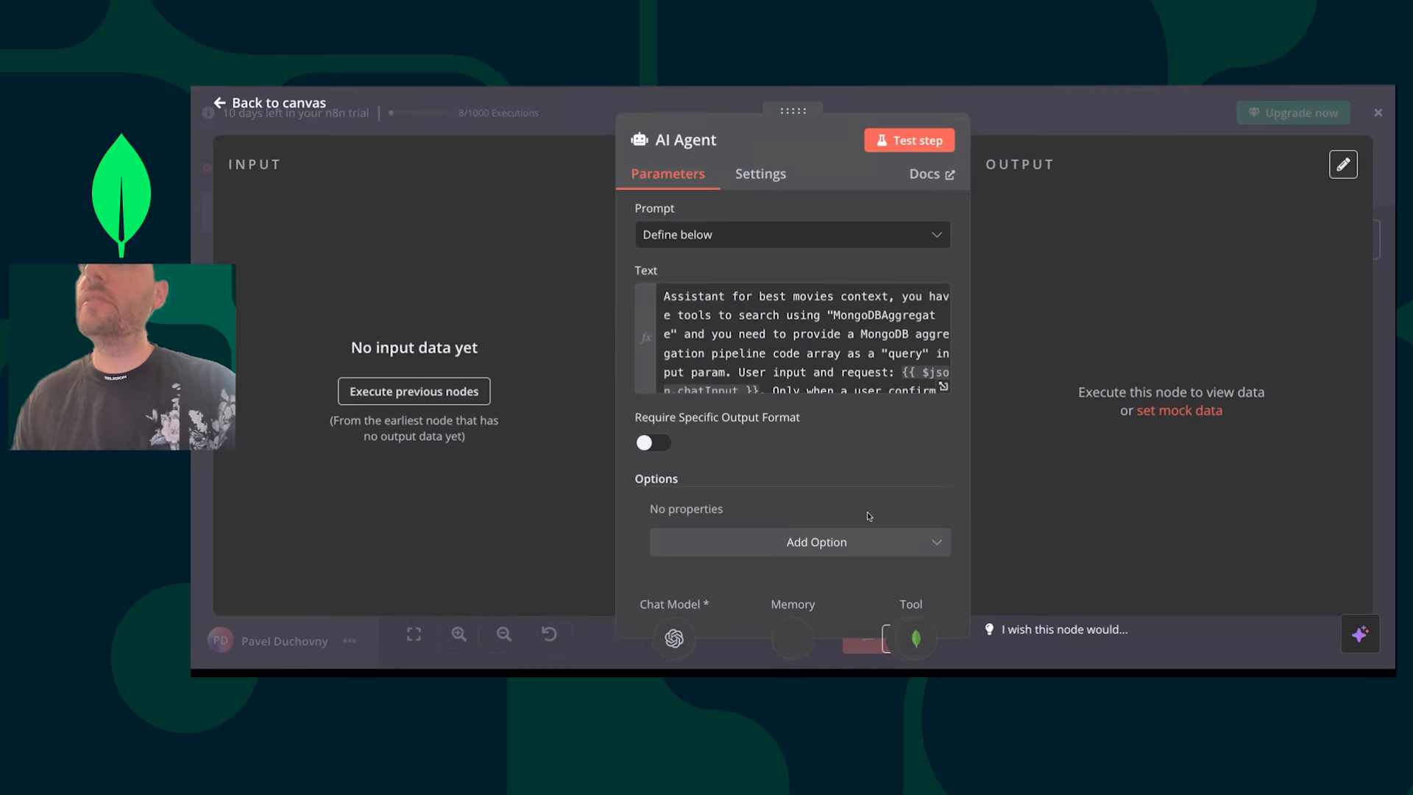
key("Escape")
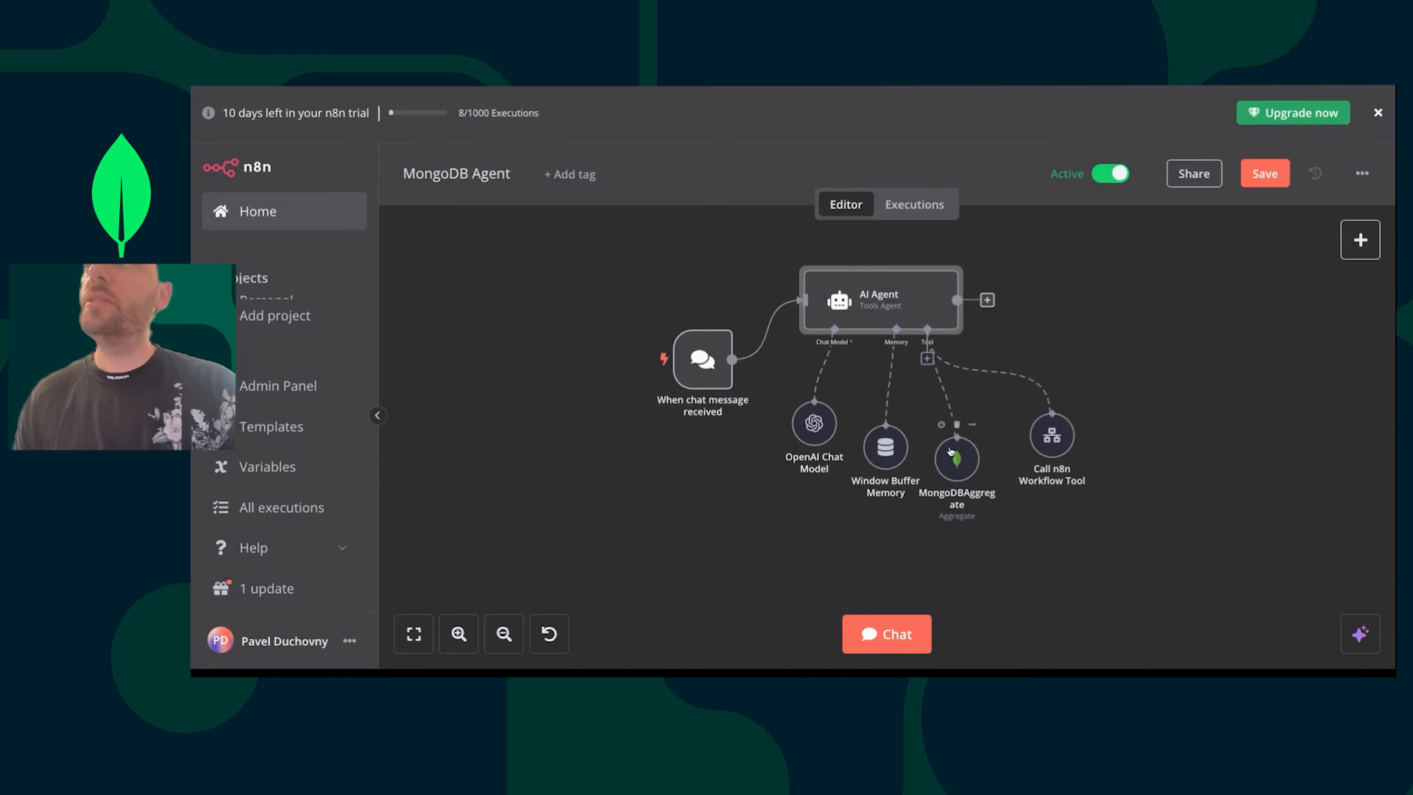
- Ask the agent in the workflow chat "How many movies were released in 2010"
left_click(887, 633)
type("How many ")
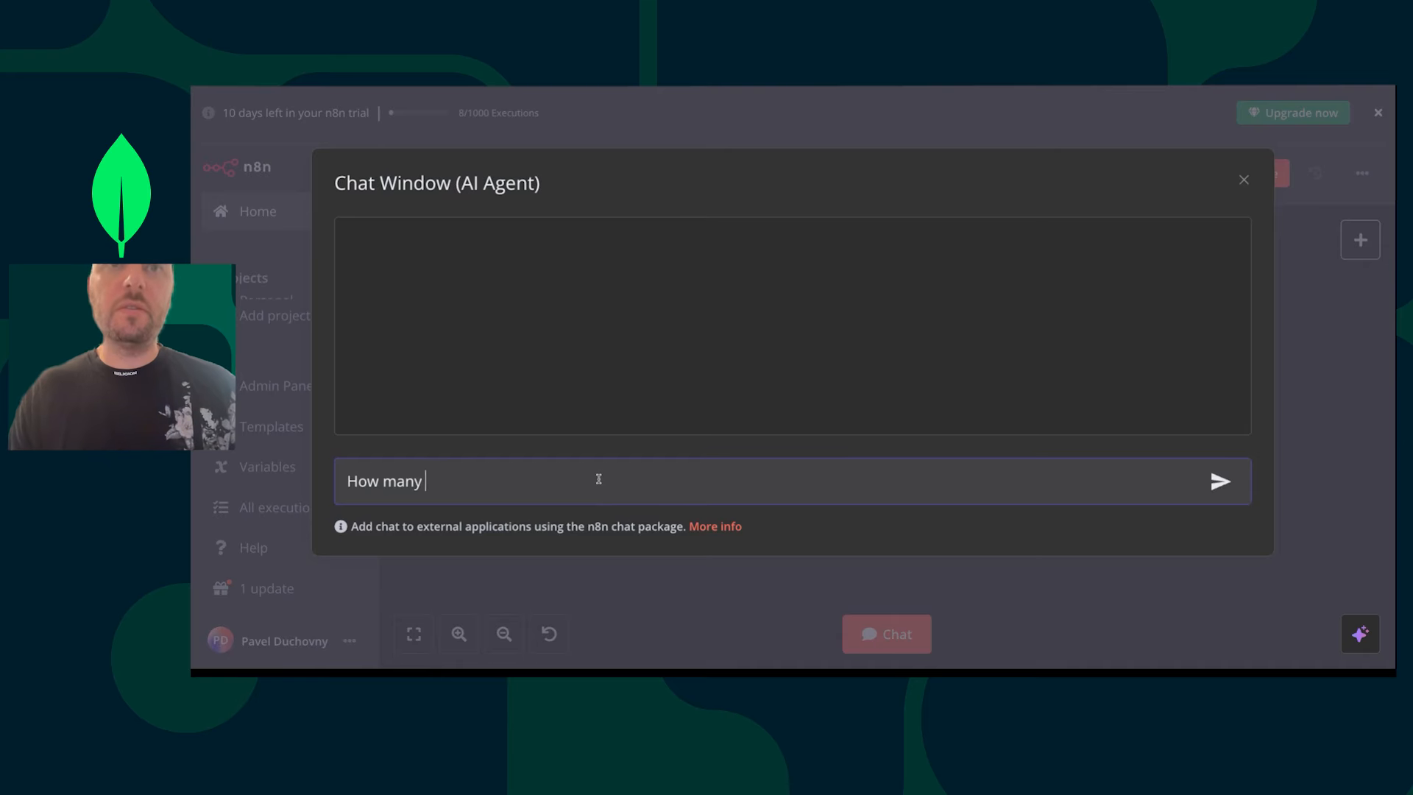
type("movies were")
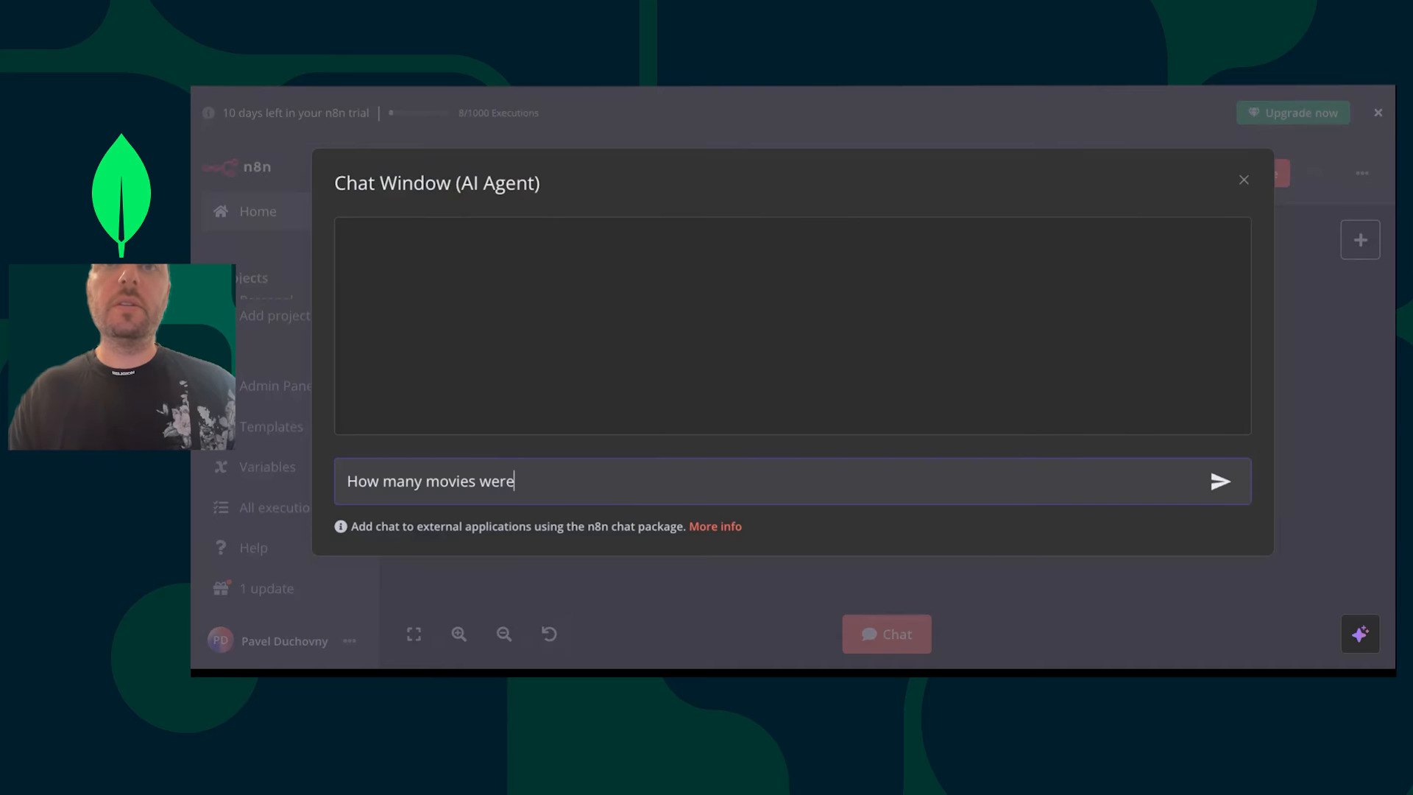
type(" released in 2010")
key("Return")
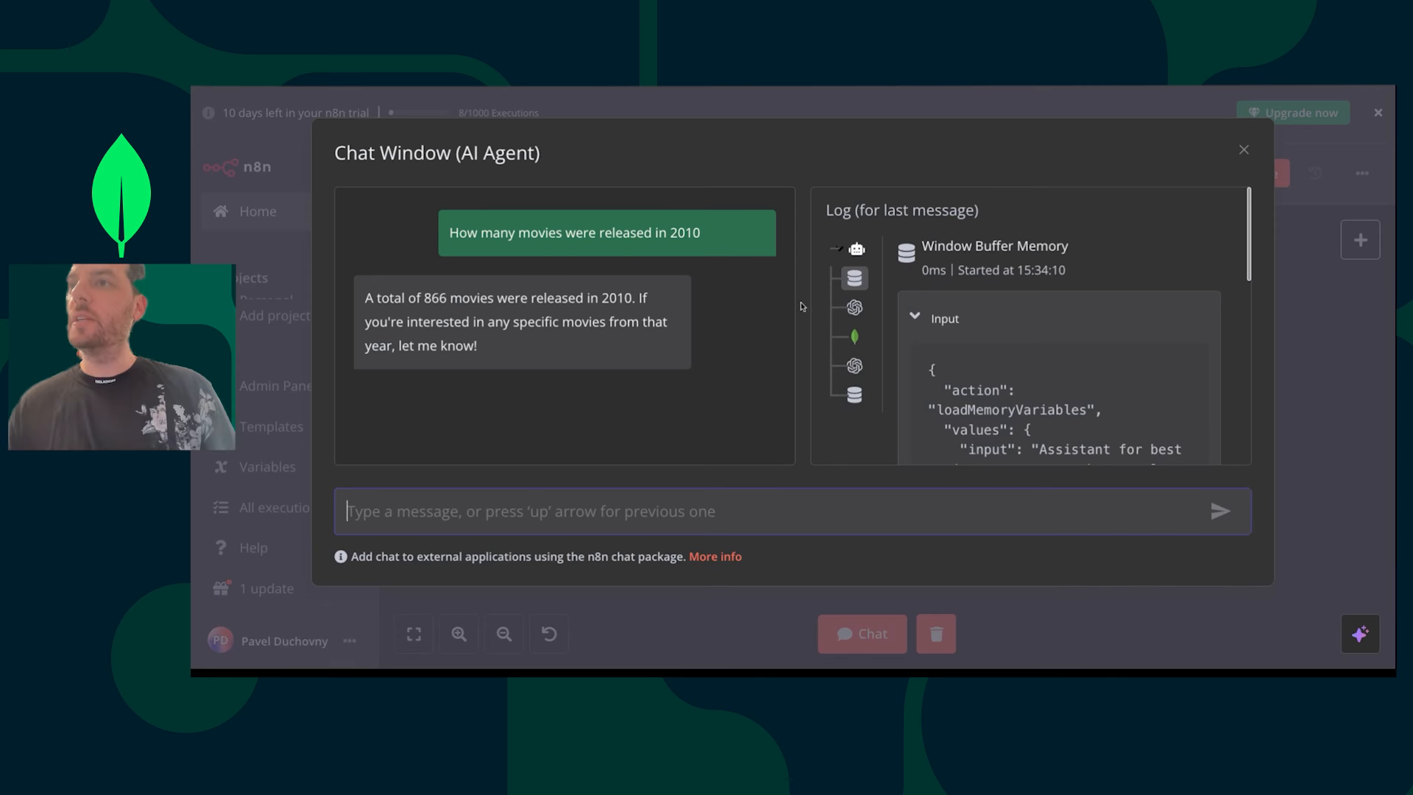
- Examine the pipeline logged for the MongoDBAggregate call, compare it with the node's description and query expression, and close the node
left_click(855, 337)
scroll(959, 380, "down", 1)
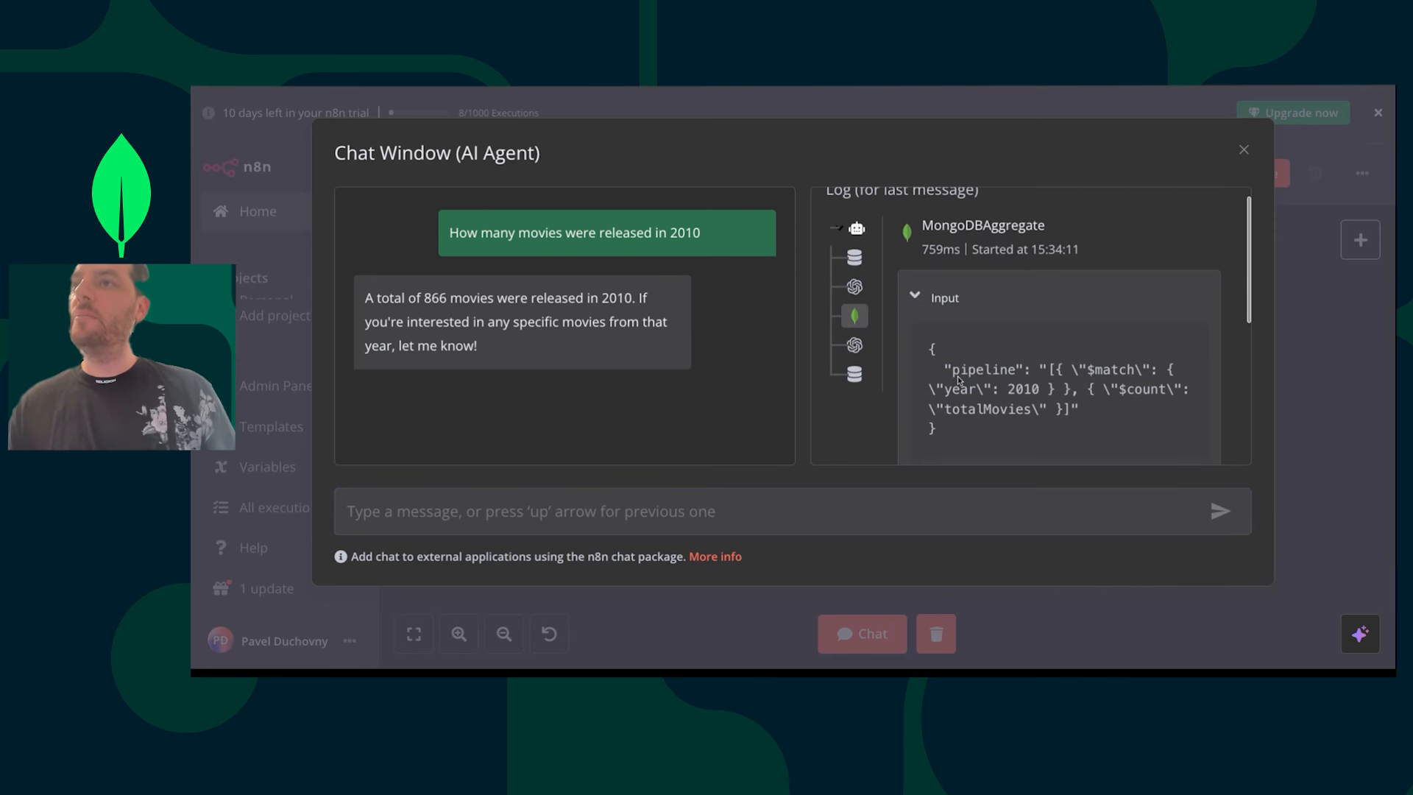
left_click_drag(1051, 369, 1046, 390)
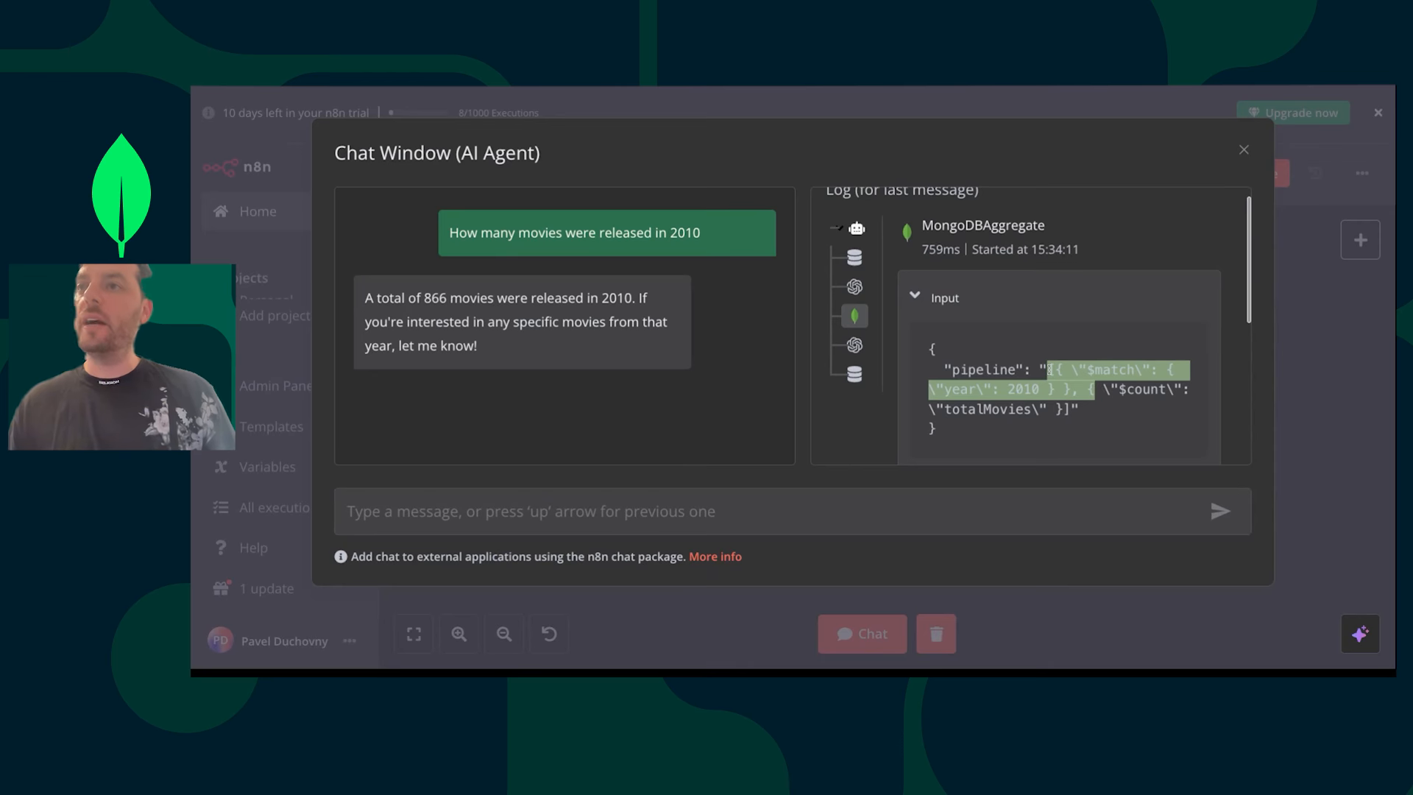
left_click(1046, 390)
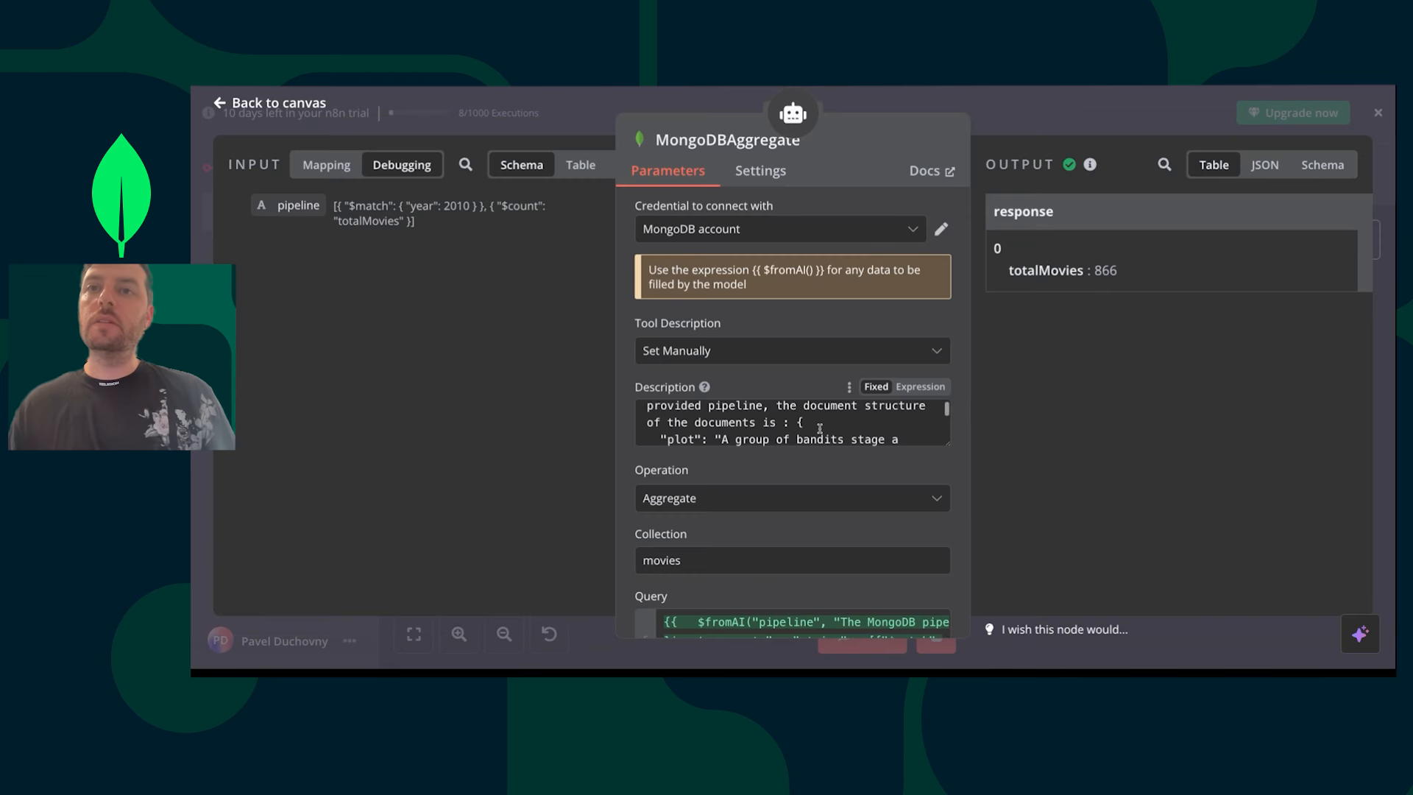
scroll(792, 413, "down", 5)
scroll(792, 525, "down", 2)
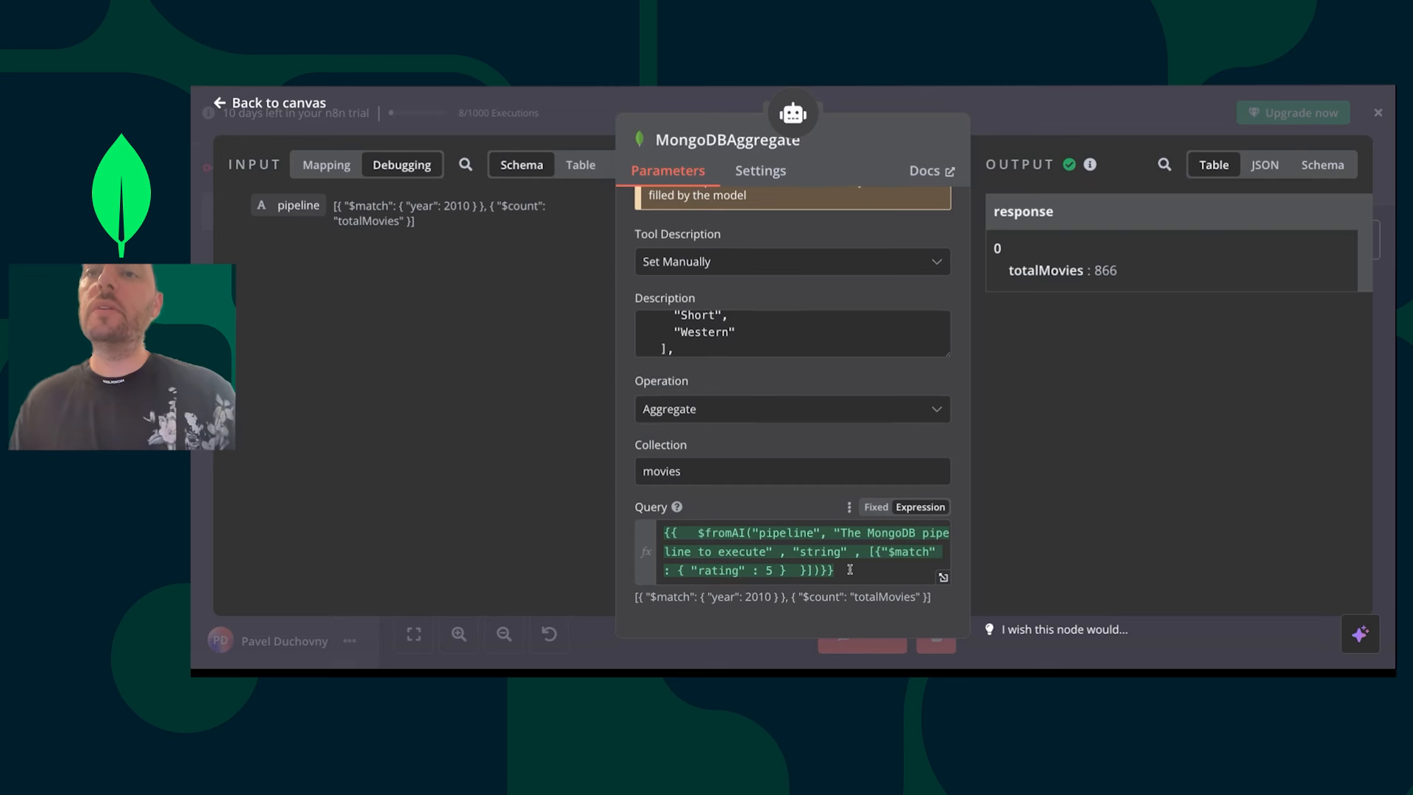
scroll(821, 511, "up", 4)
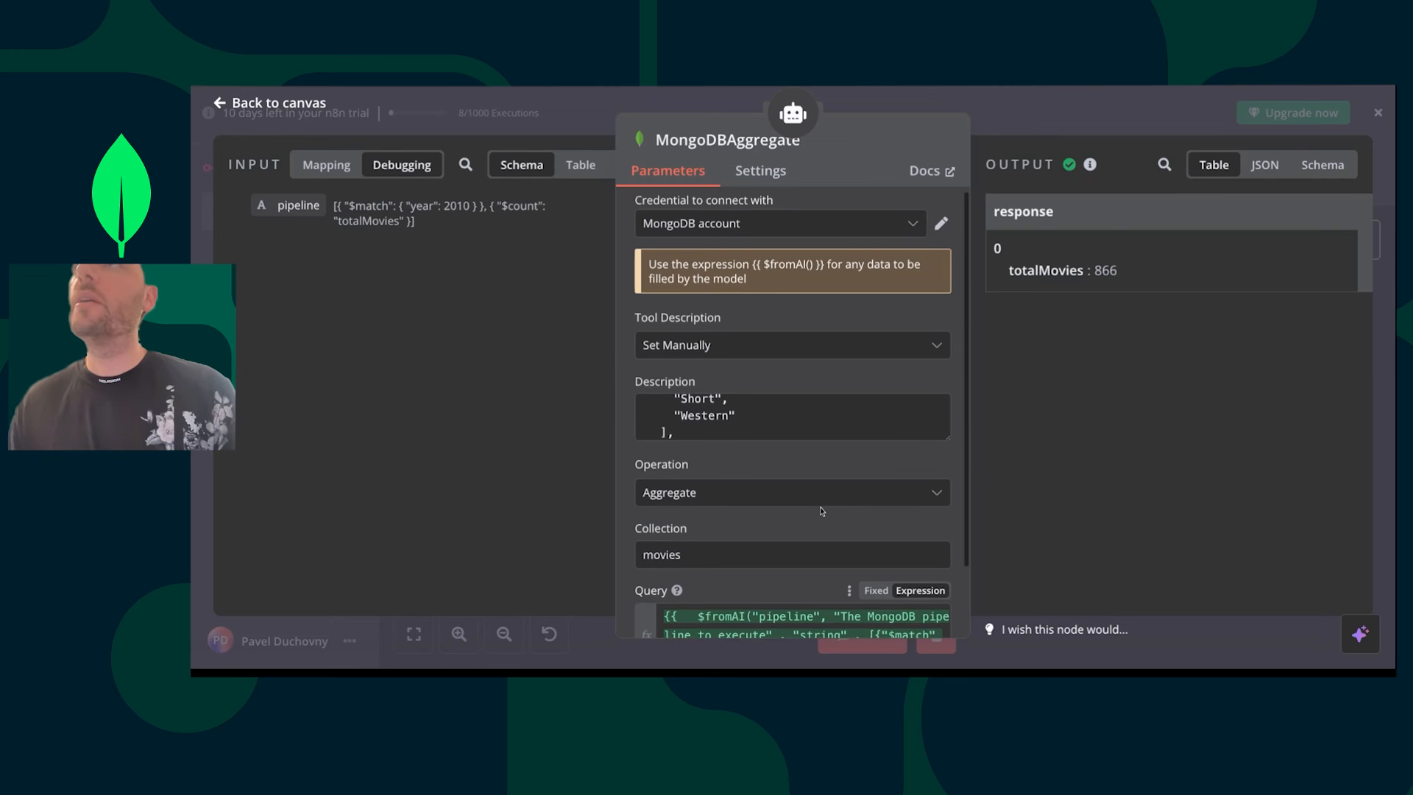
key("Escape")
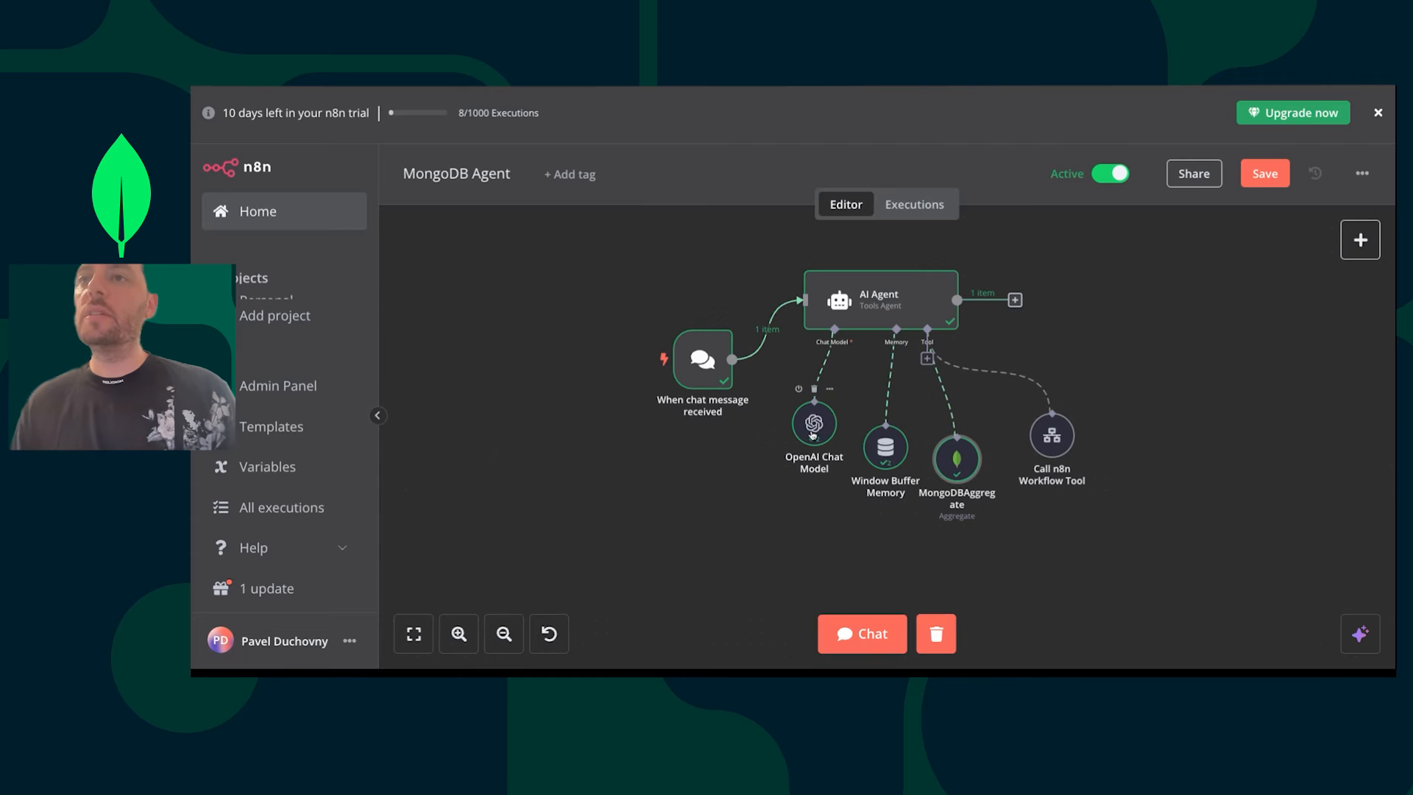
- Read through the AI Agent's prompt text alongside the run's chat input and output, and close the node
double_click(899, 308)
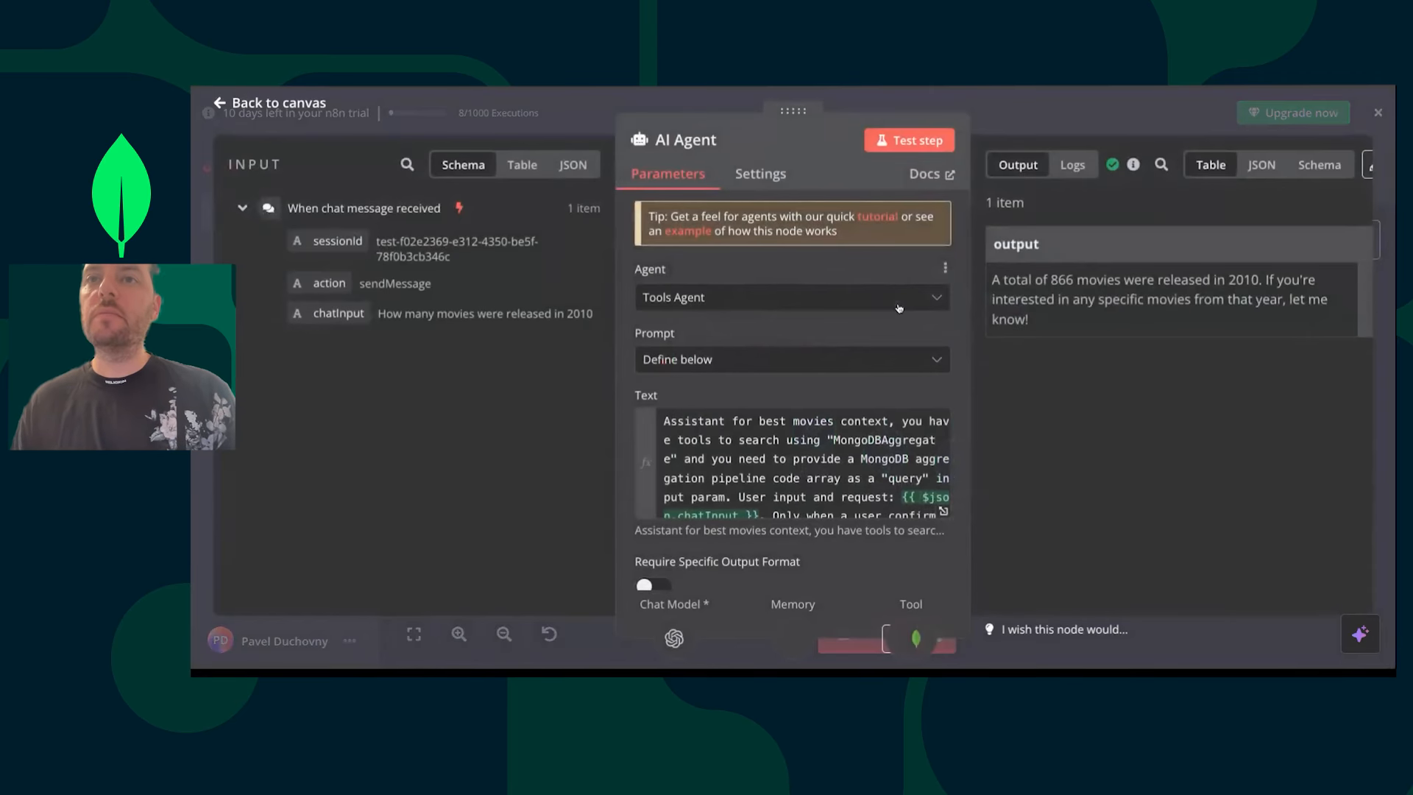
scroll(816, 440, "down", 3)
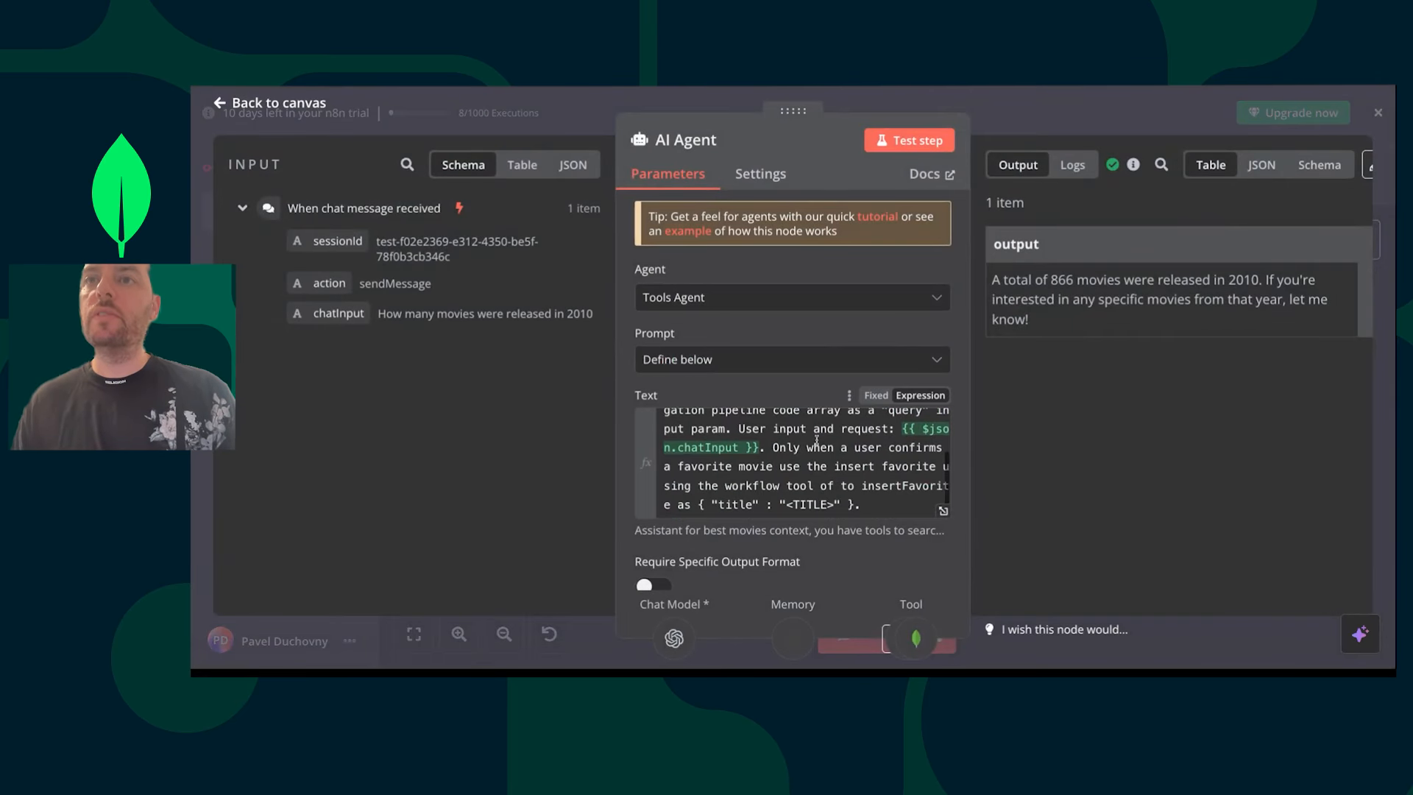
scroll(814, 434, "up", 3)
scroll(788, 400, "down", 2)
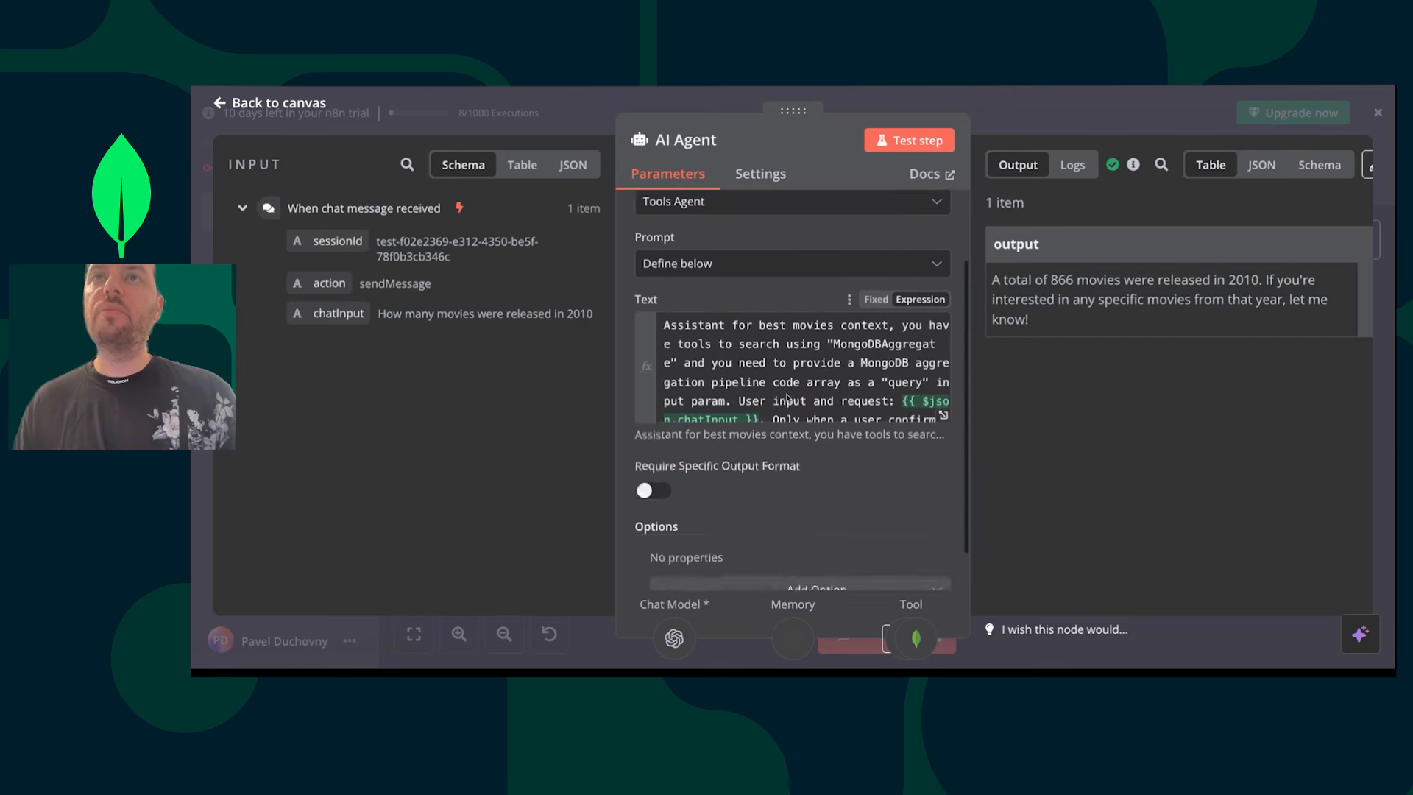
scroll(787, 398, "up", 2)
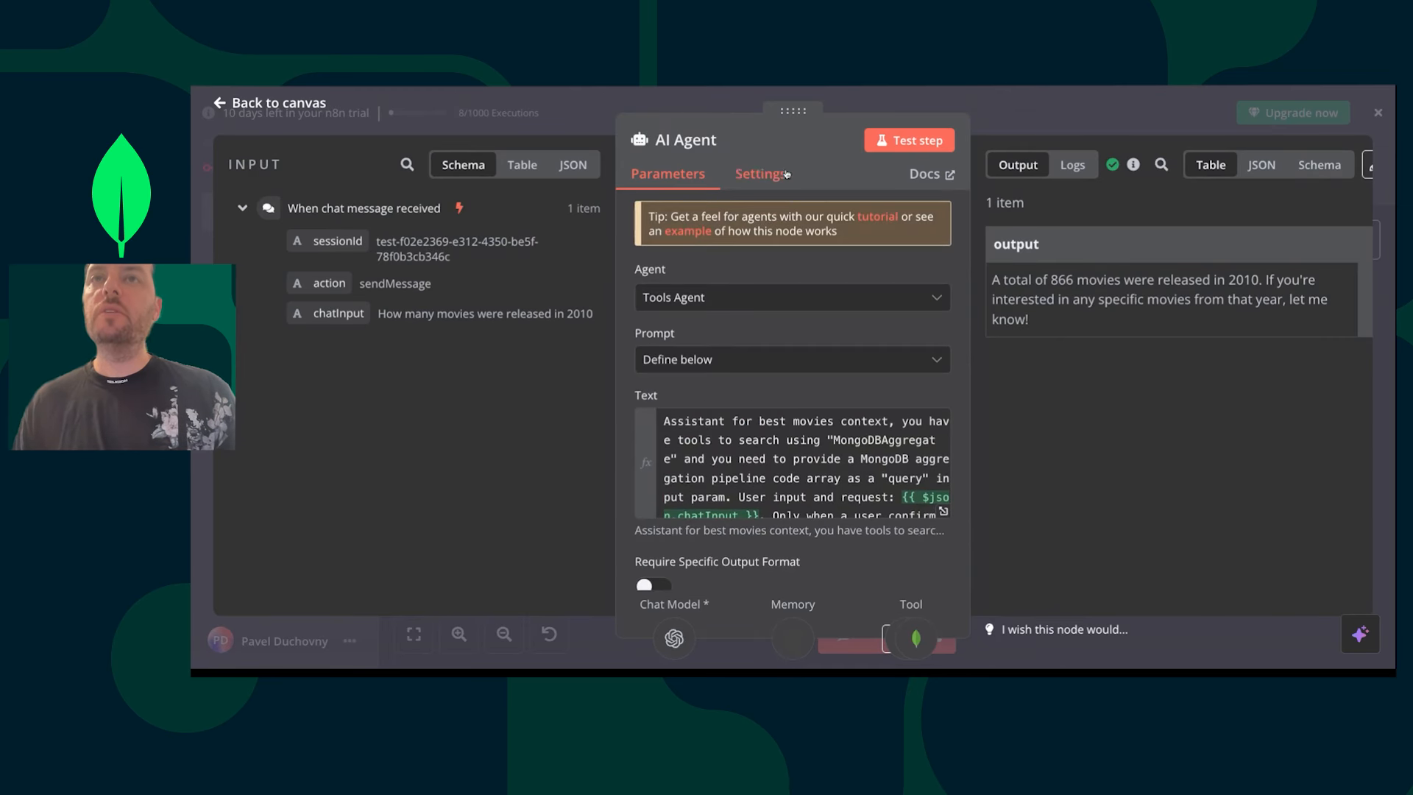
left_click(1047, 123)
- Check the model selected in the OpenAI Chat Model node, and look over the MongoDBAggregate parameters
double_click(810, 437)
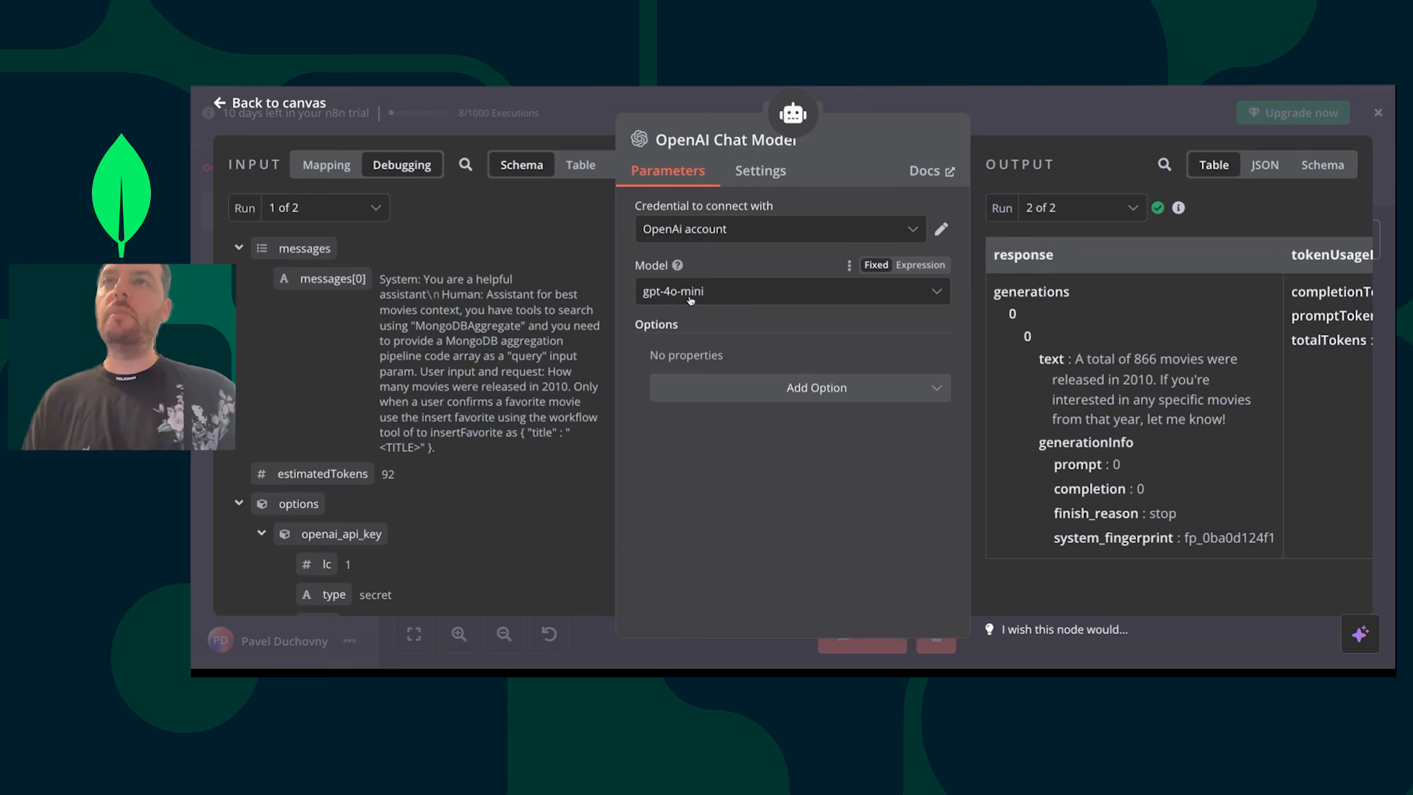
left_click(1014, 120)
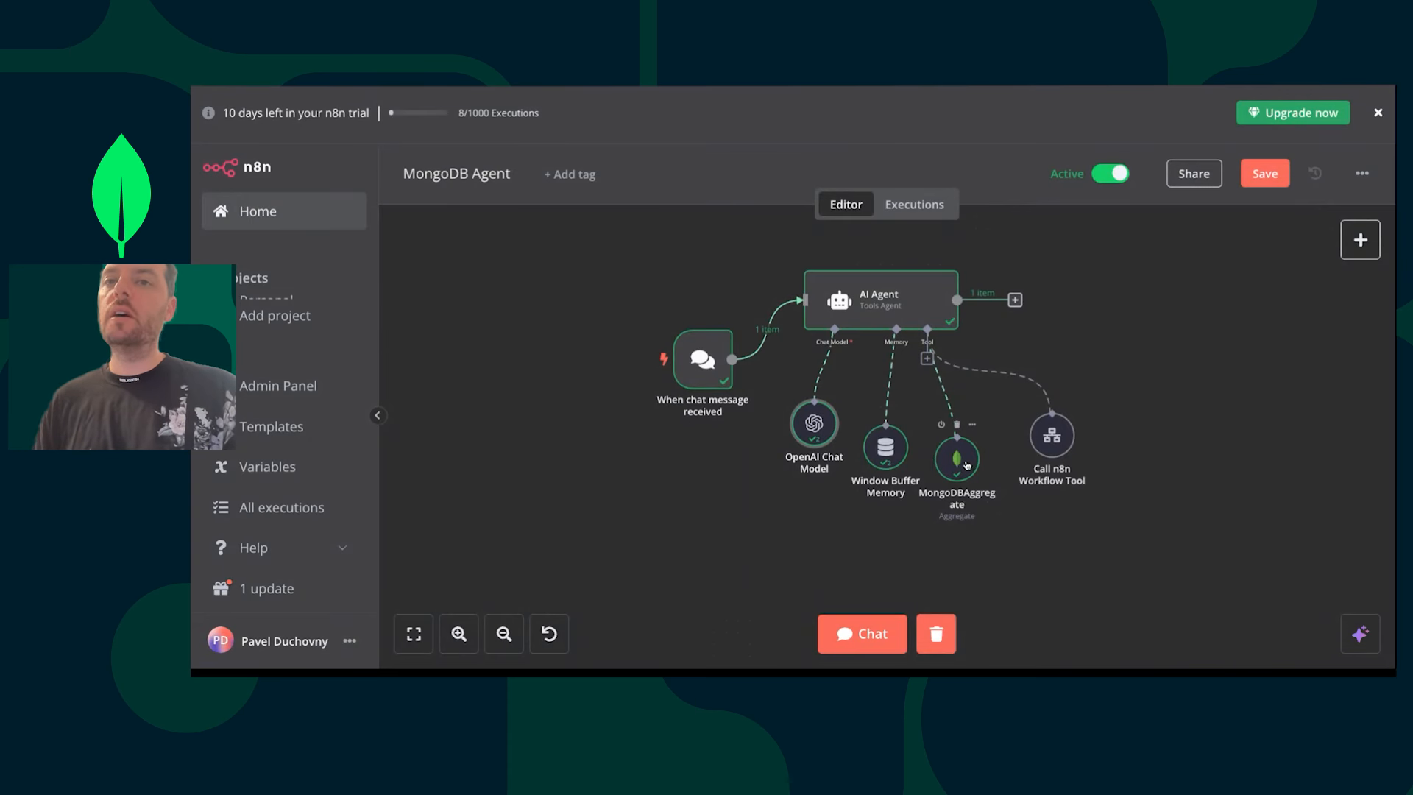
double_click(967, 463)
scroll(860, 568, "down", 2)
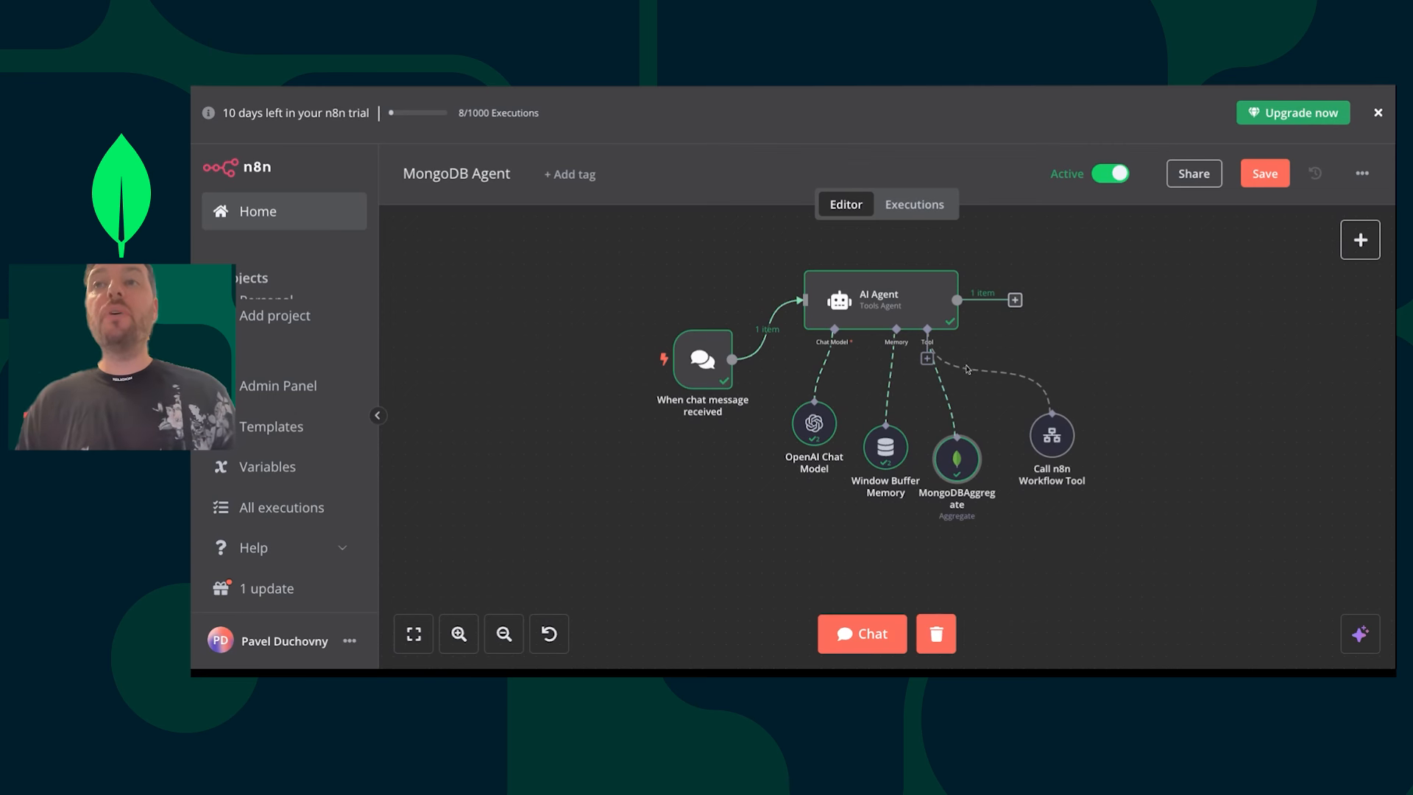
- Try attaching a MongoDB Tool with the Insert operation to the AI Agent, look over its collection and fields, and delete the new node
left_click(927, 359)
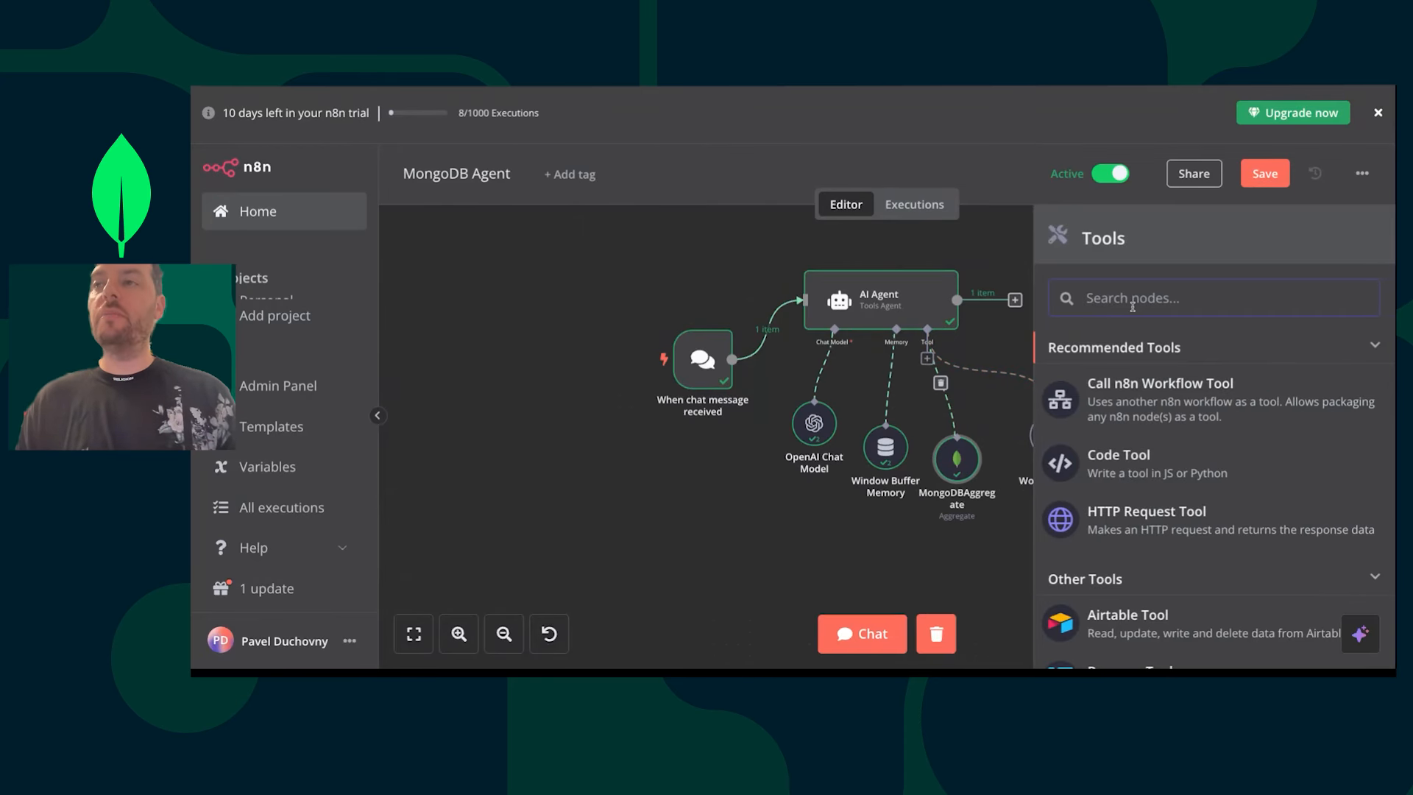
type("Mongo")
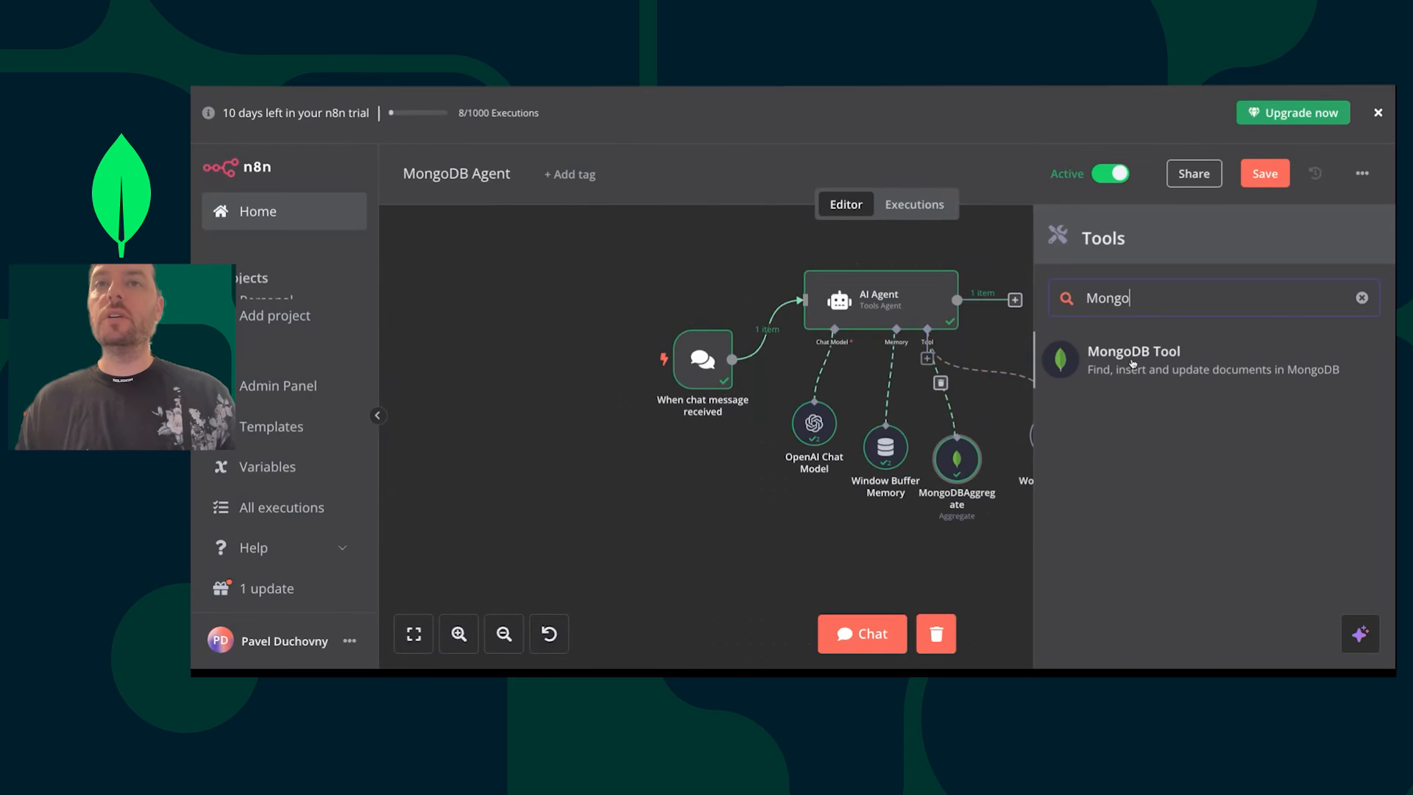
left_click(1132, 363)
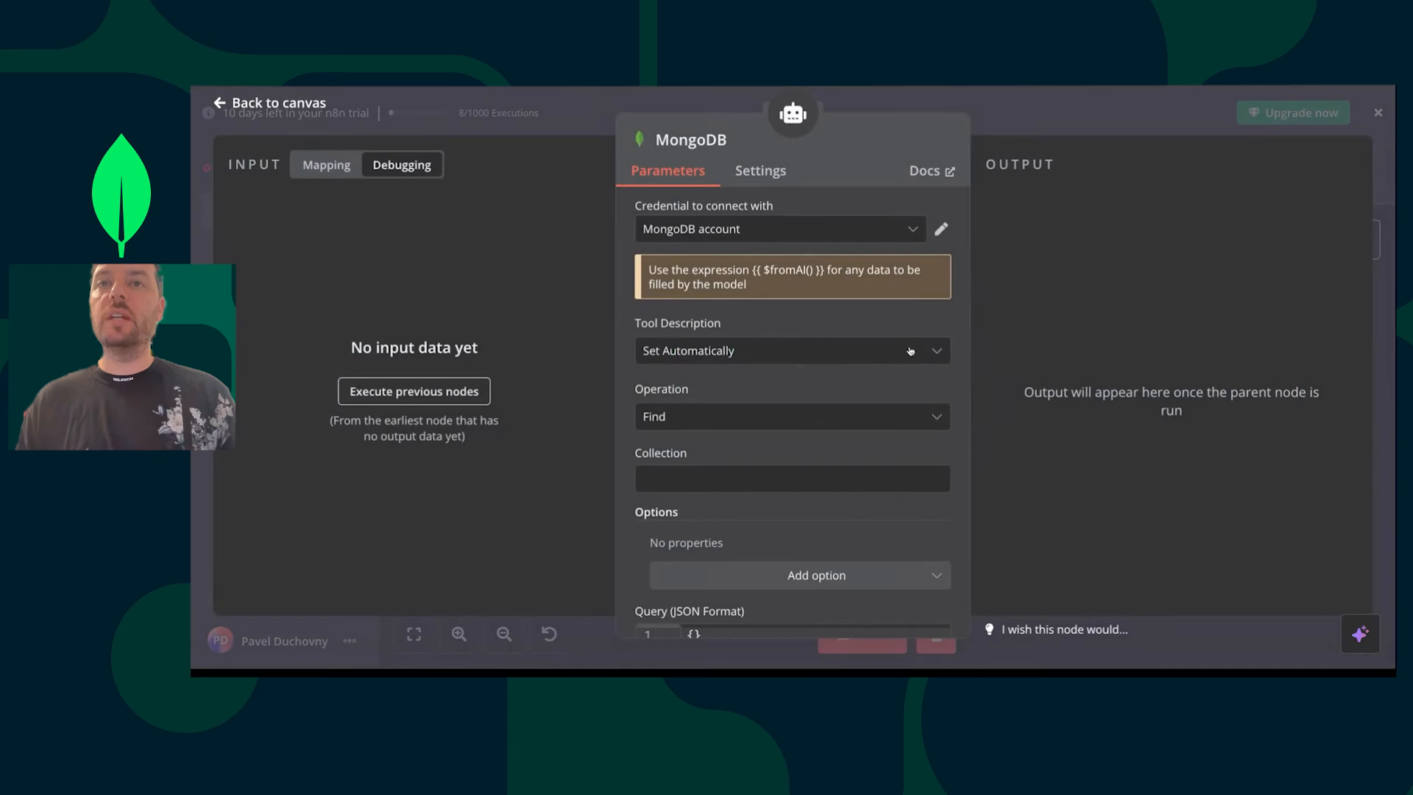
left_click(865, 417)
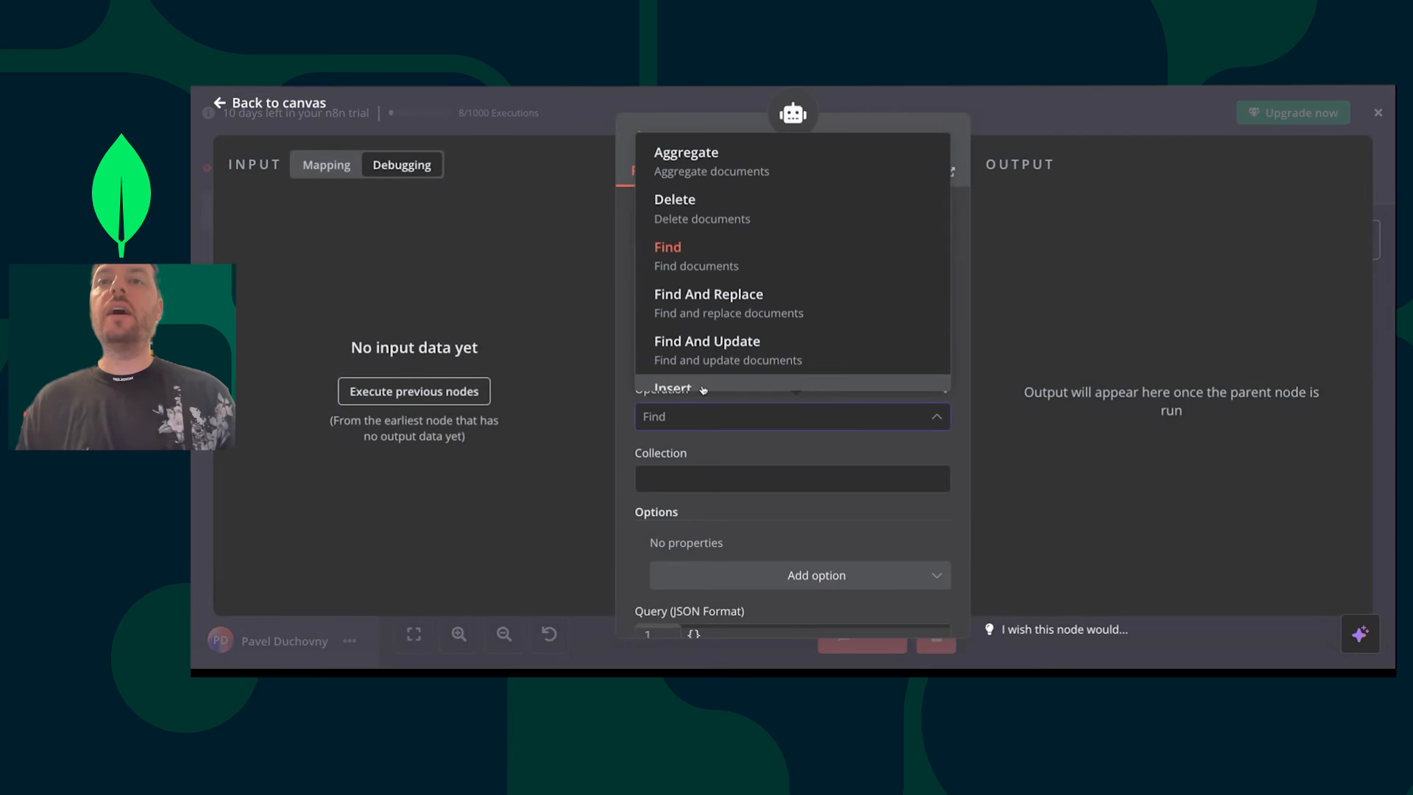
left_click(707, 388)
scroll(740, 455, "down", 1)
left_click(647, 496)
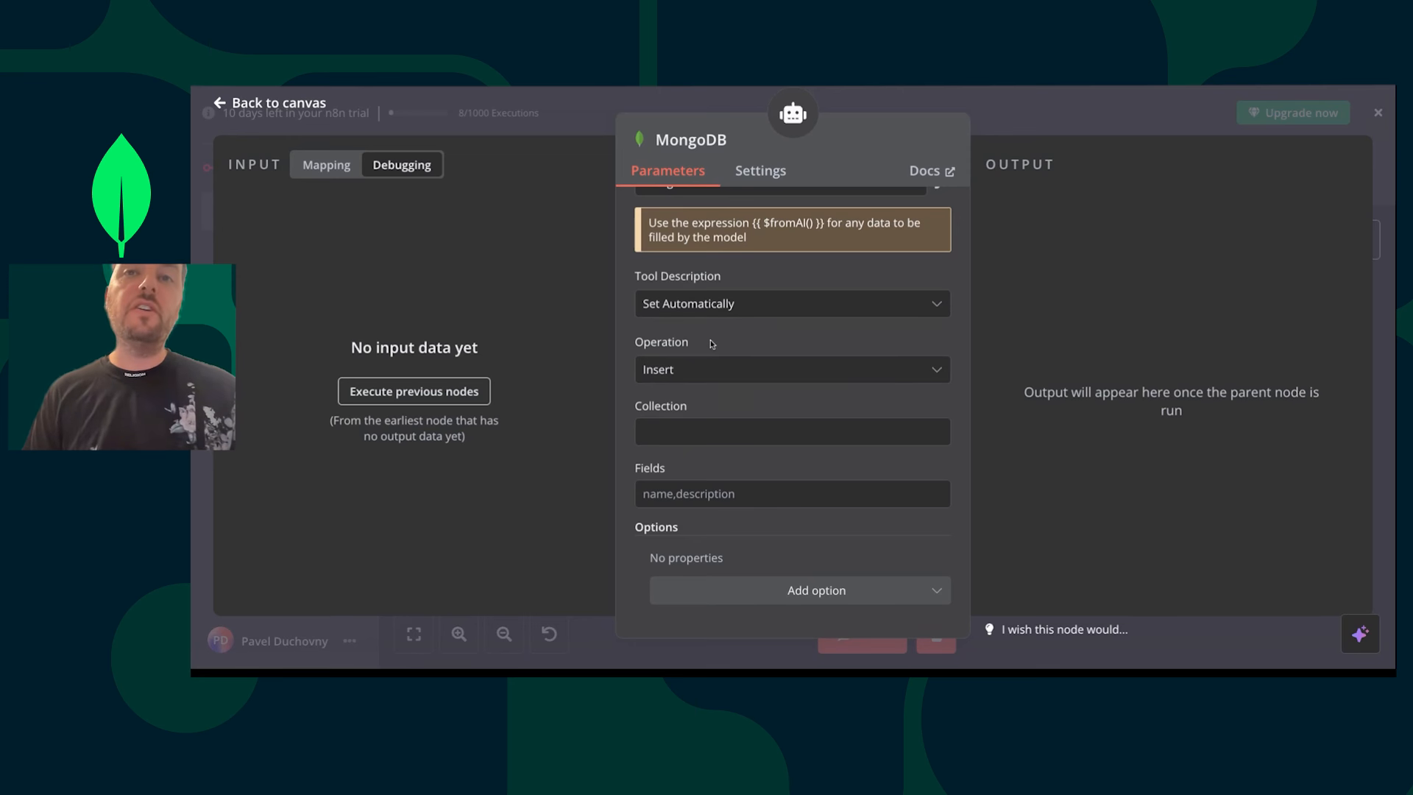
left_click(717, 496)
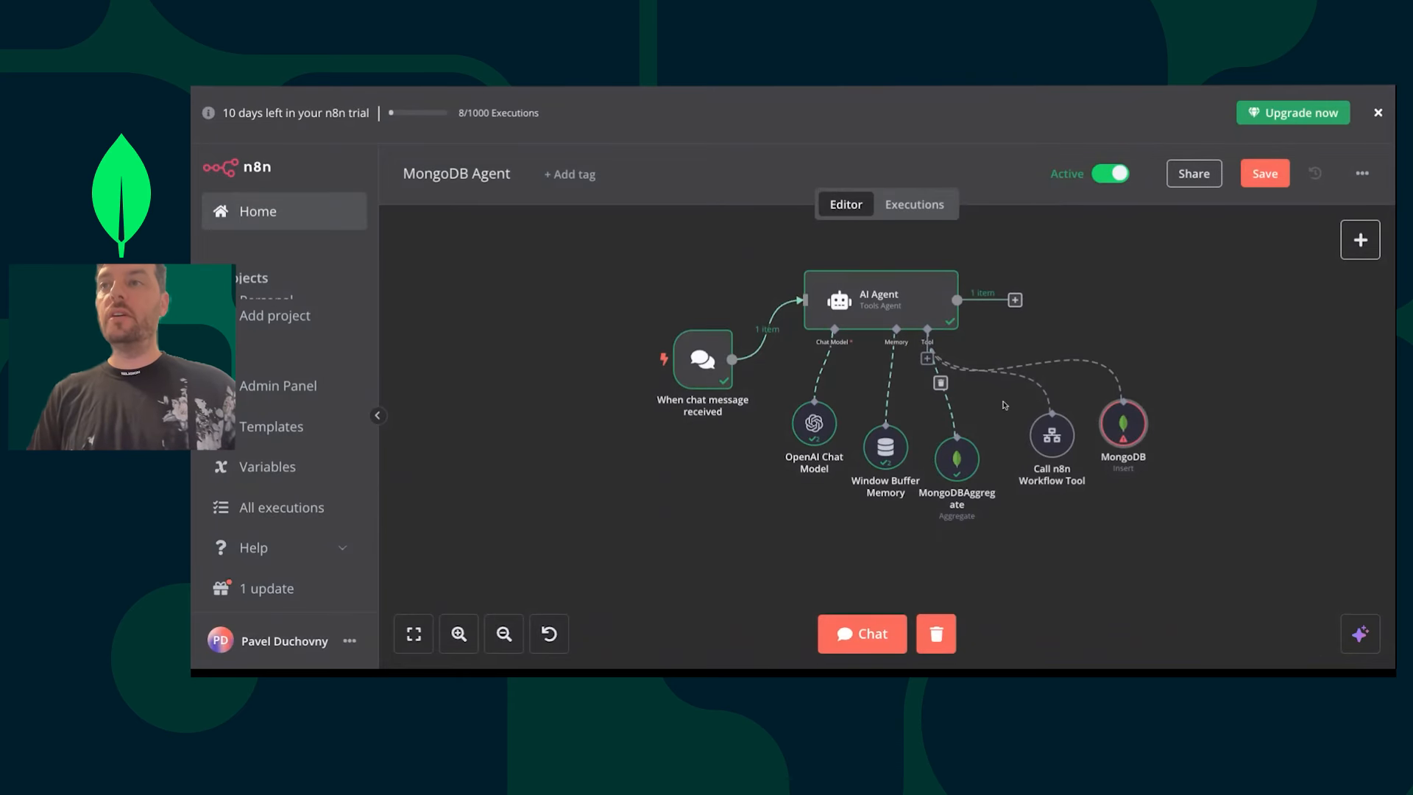
mouse_move(1121, 438)
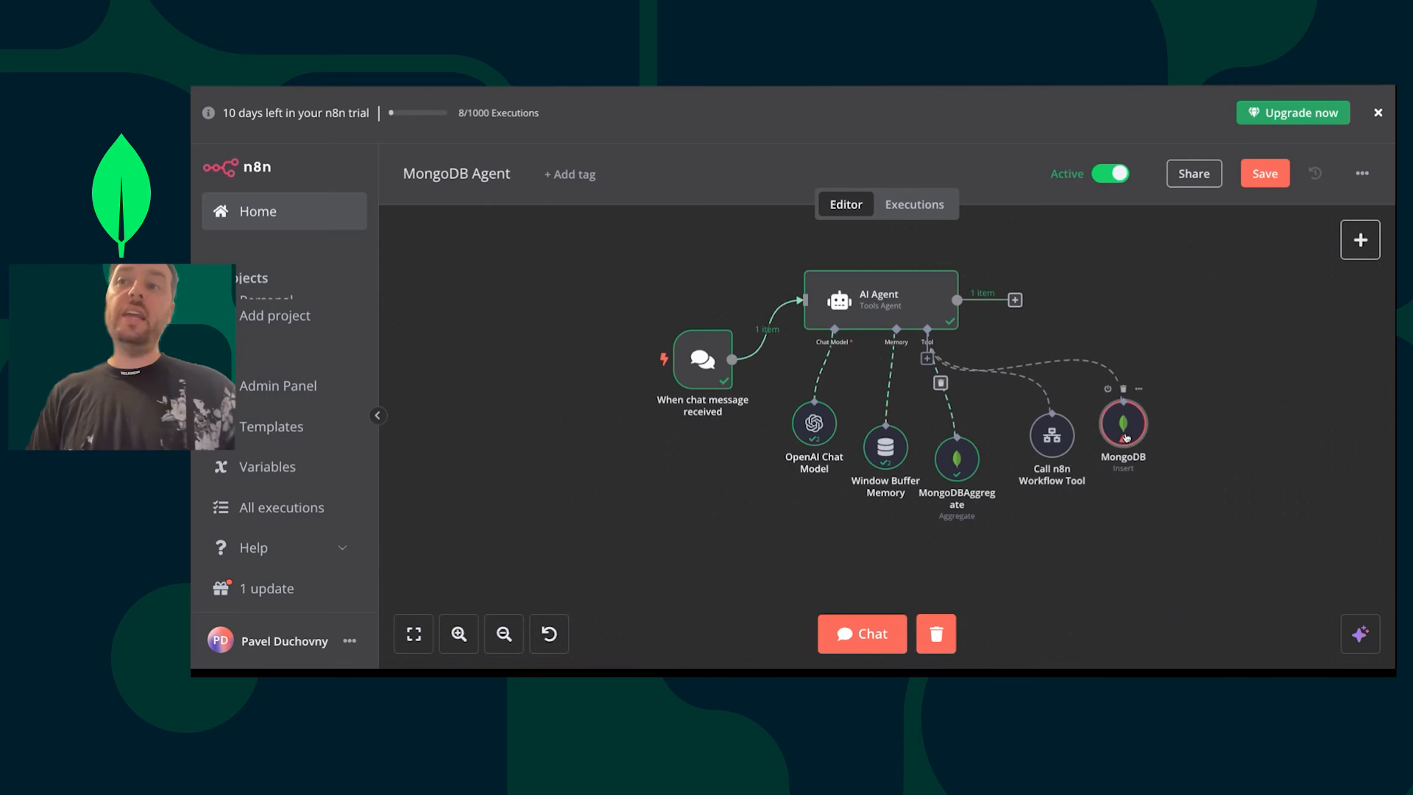
left_click(1125, 389)
- Review the Call n8n Workflow Tool's name, description, source workflow and field to return
mouse_move(1058, 445)
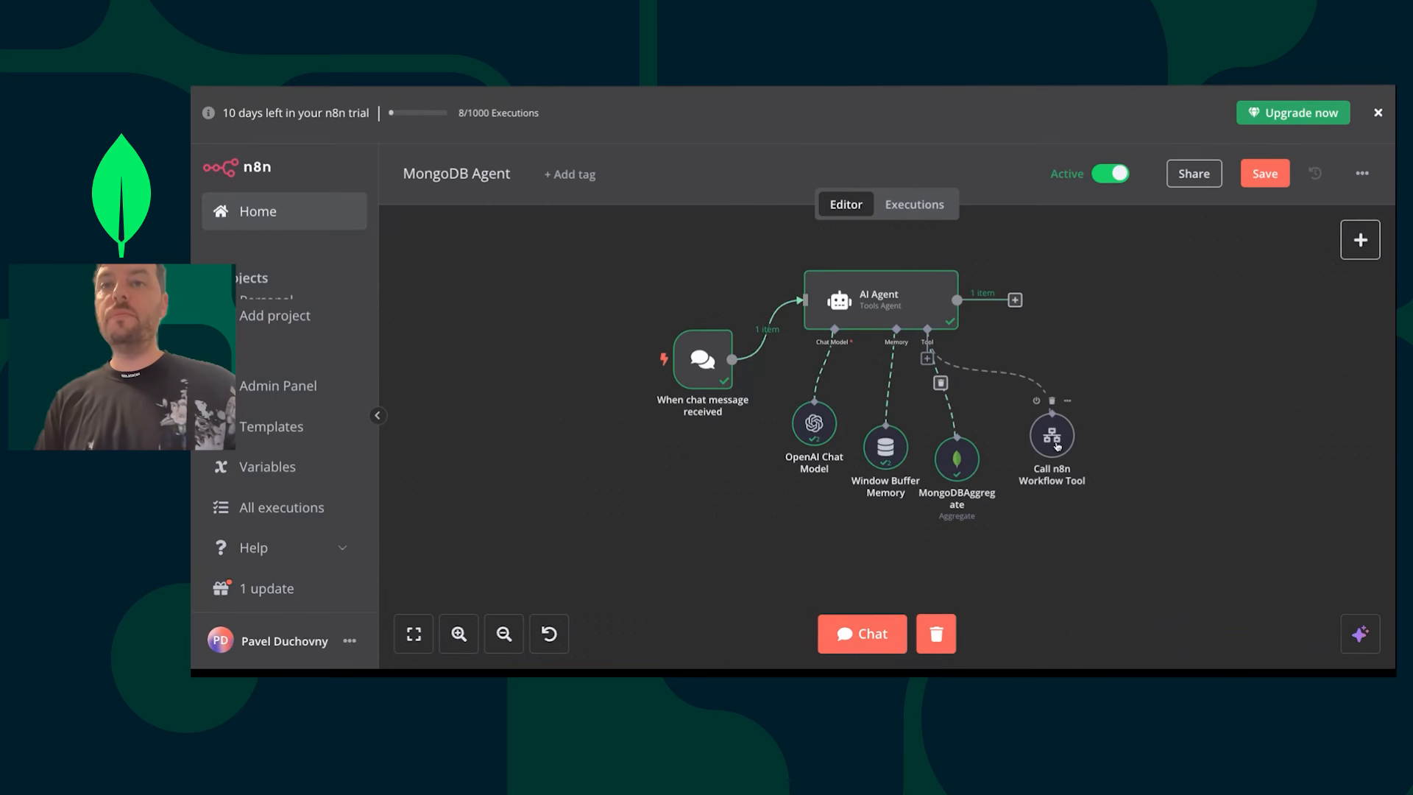
double_click(1057, 445)
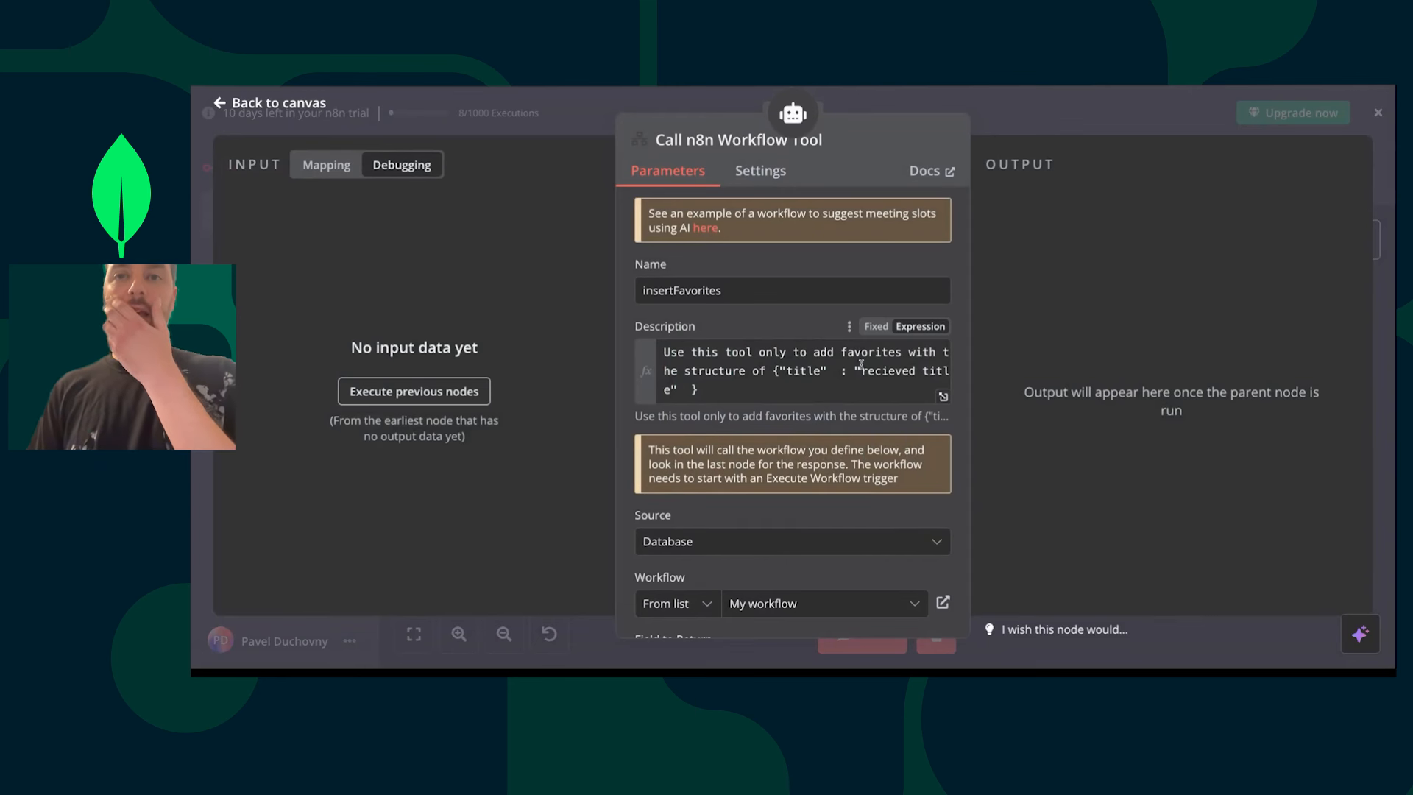
scroll(815, 440, "down", 5)
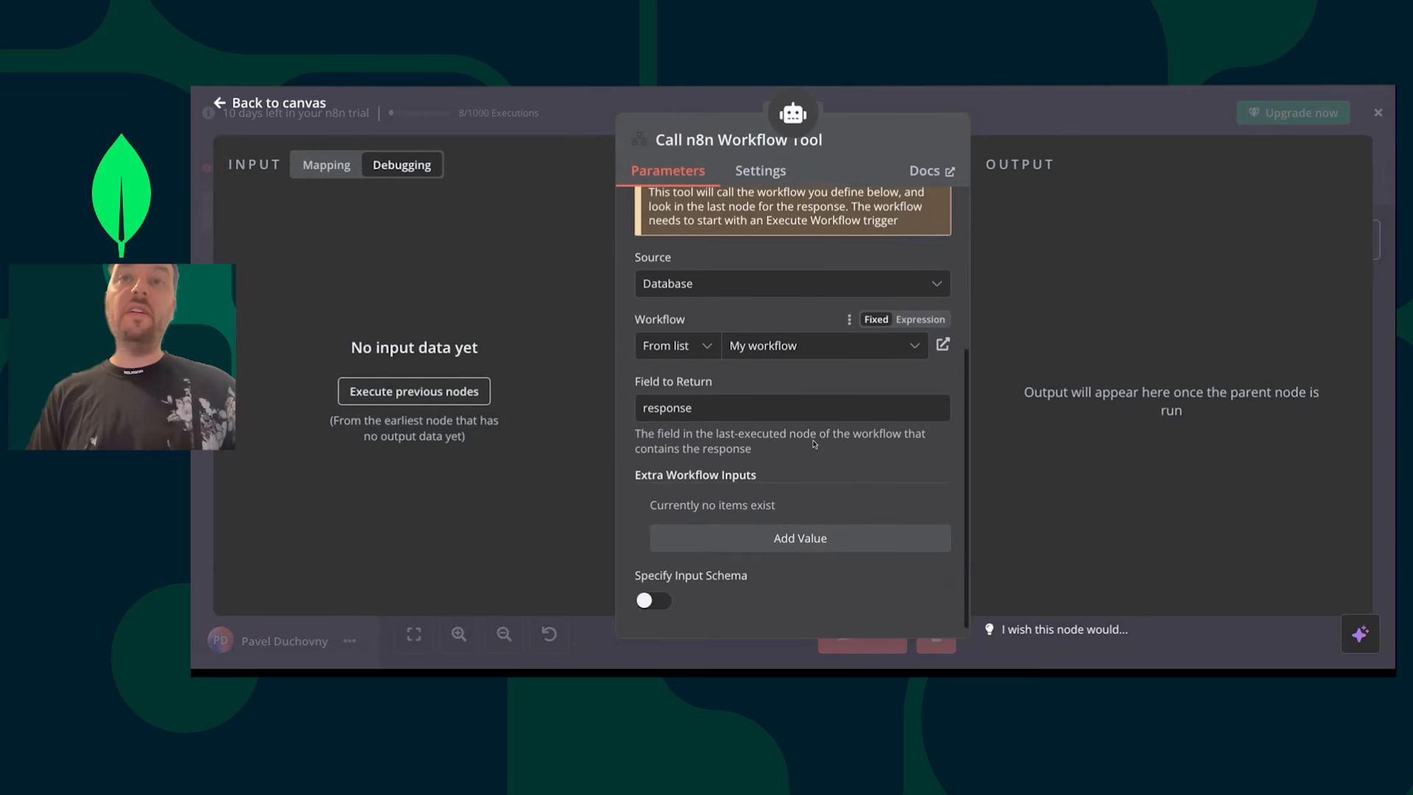
scroll(810, 434, "up", 3)
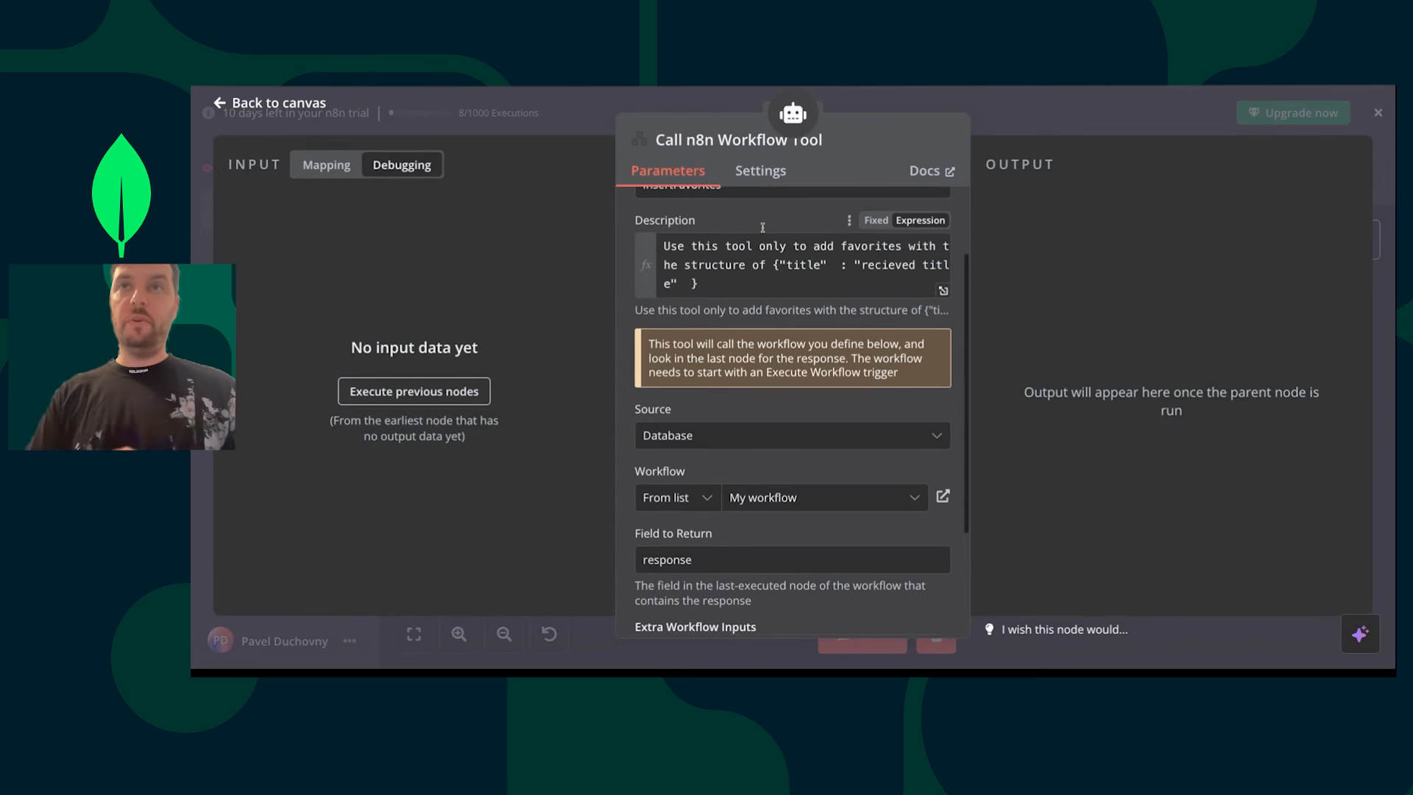
scroll(763, 228, "up", 1)
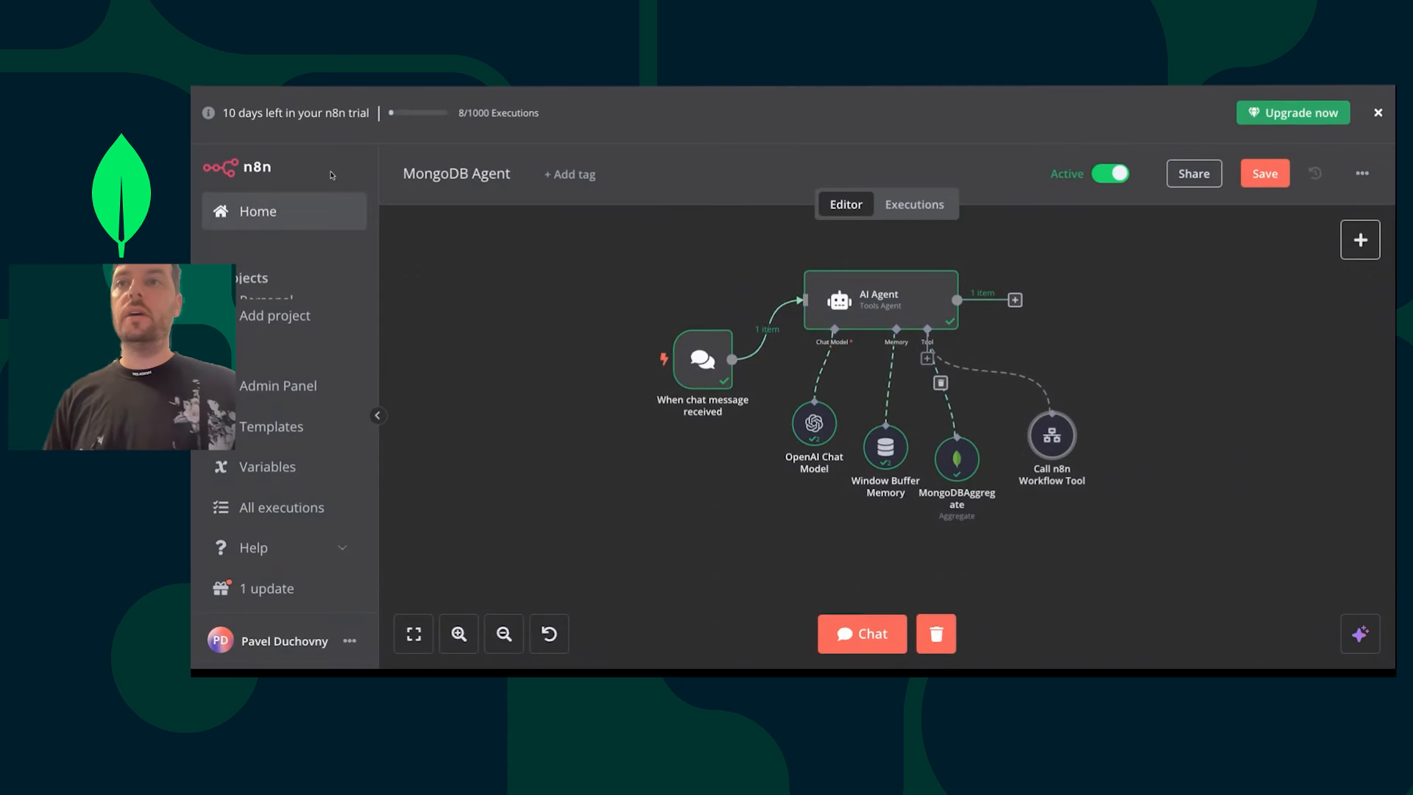
- Save the MongoDB Agent workflow and go to the overview listing all workflows
left_click(332, 175)
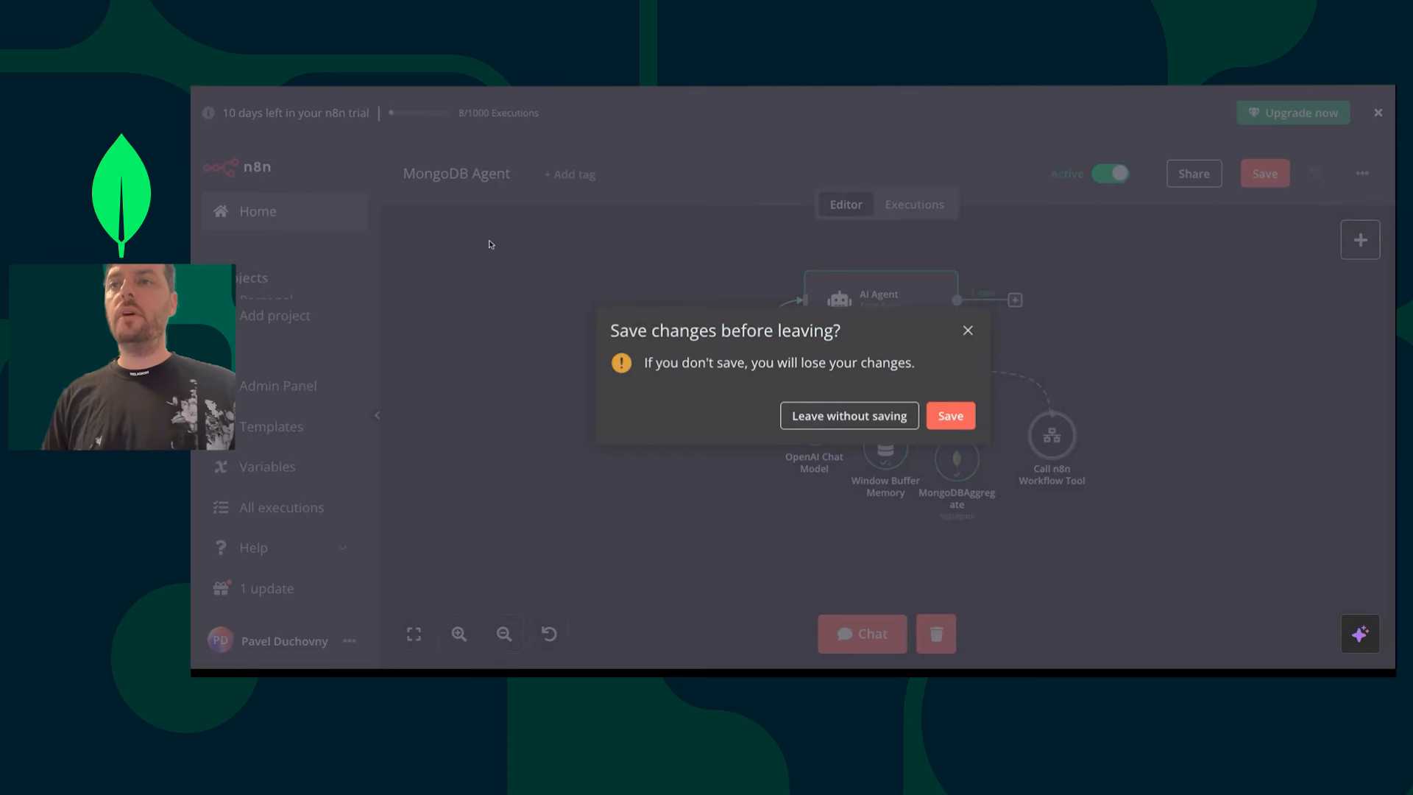
left_click(968, 330)
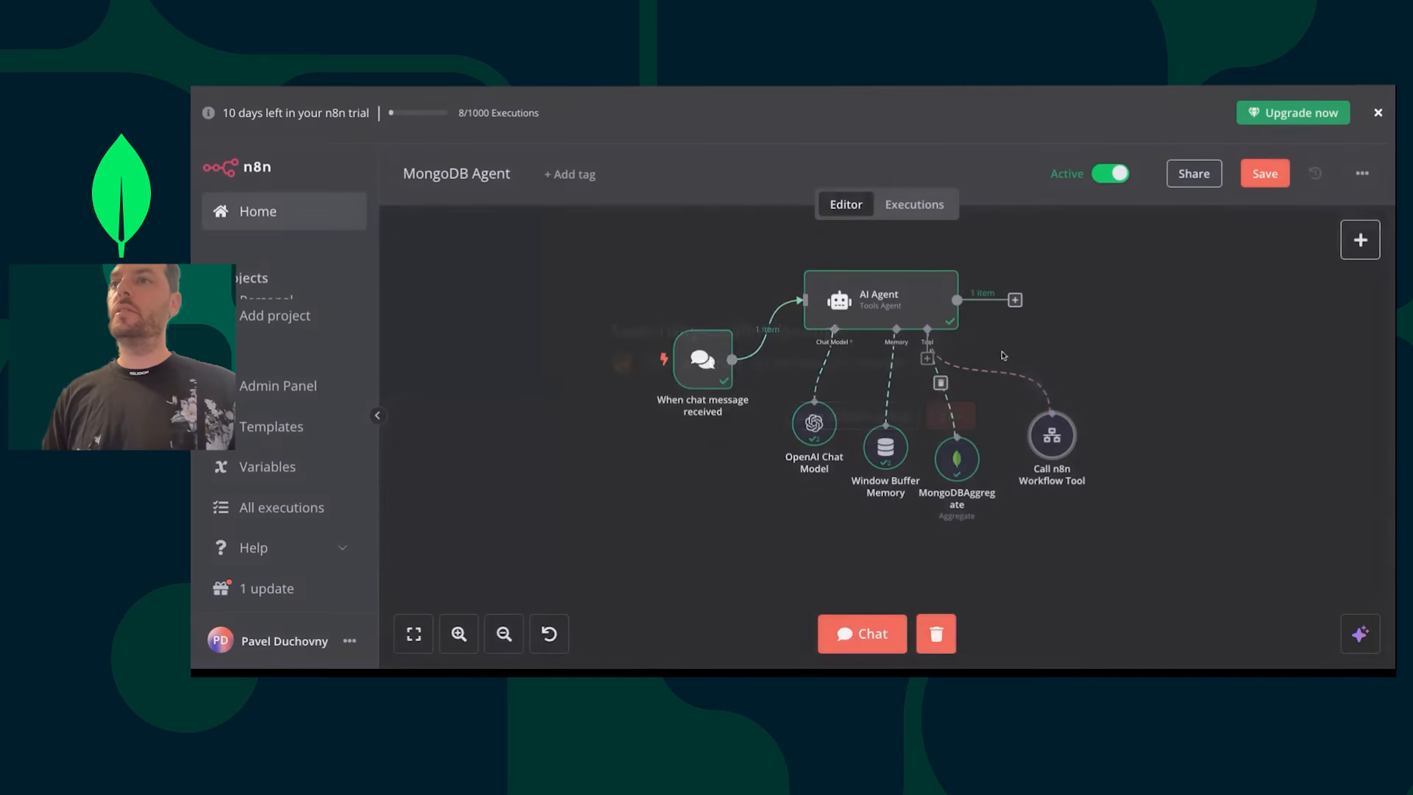
left_click(1258, 175)
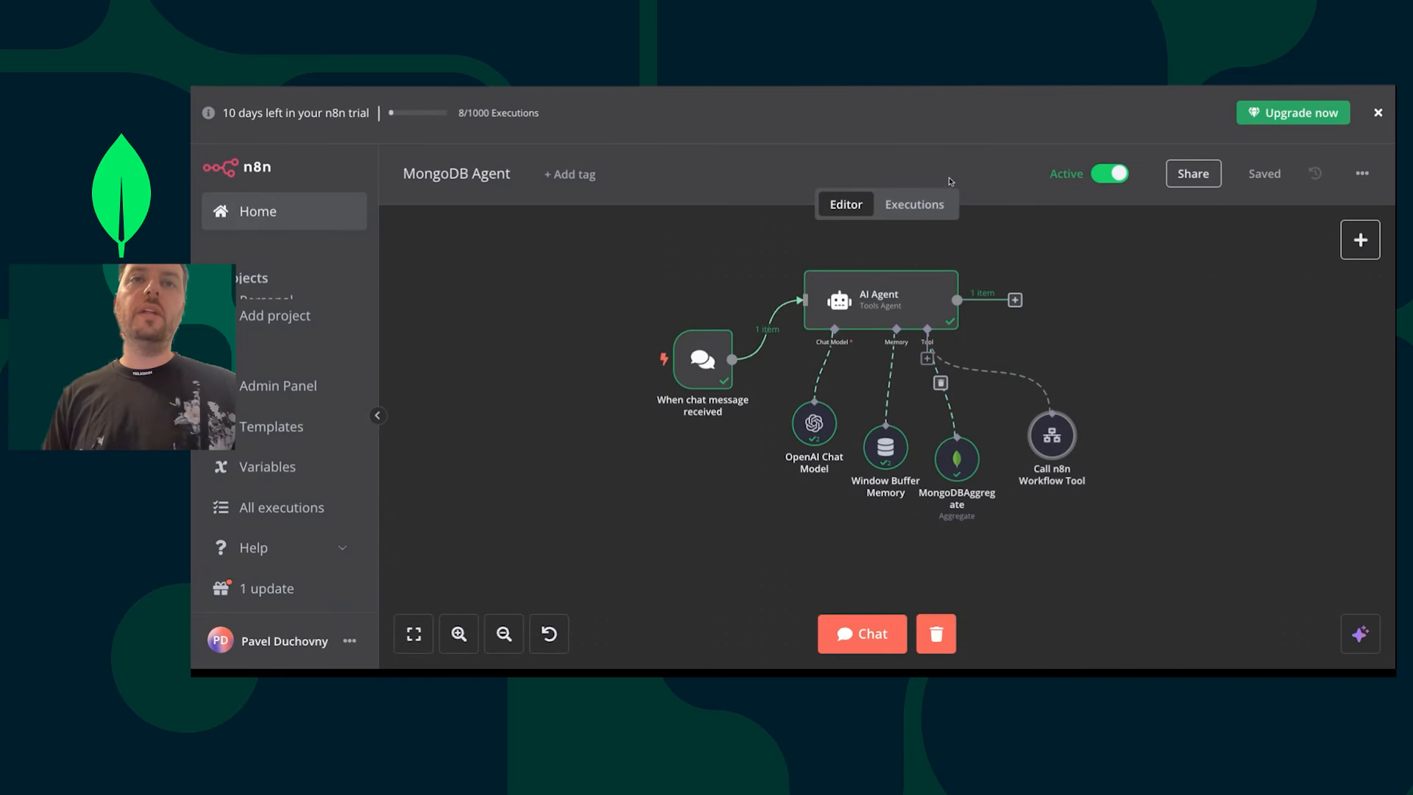
left_click(258, 211)
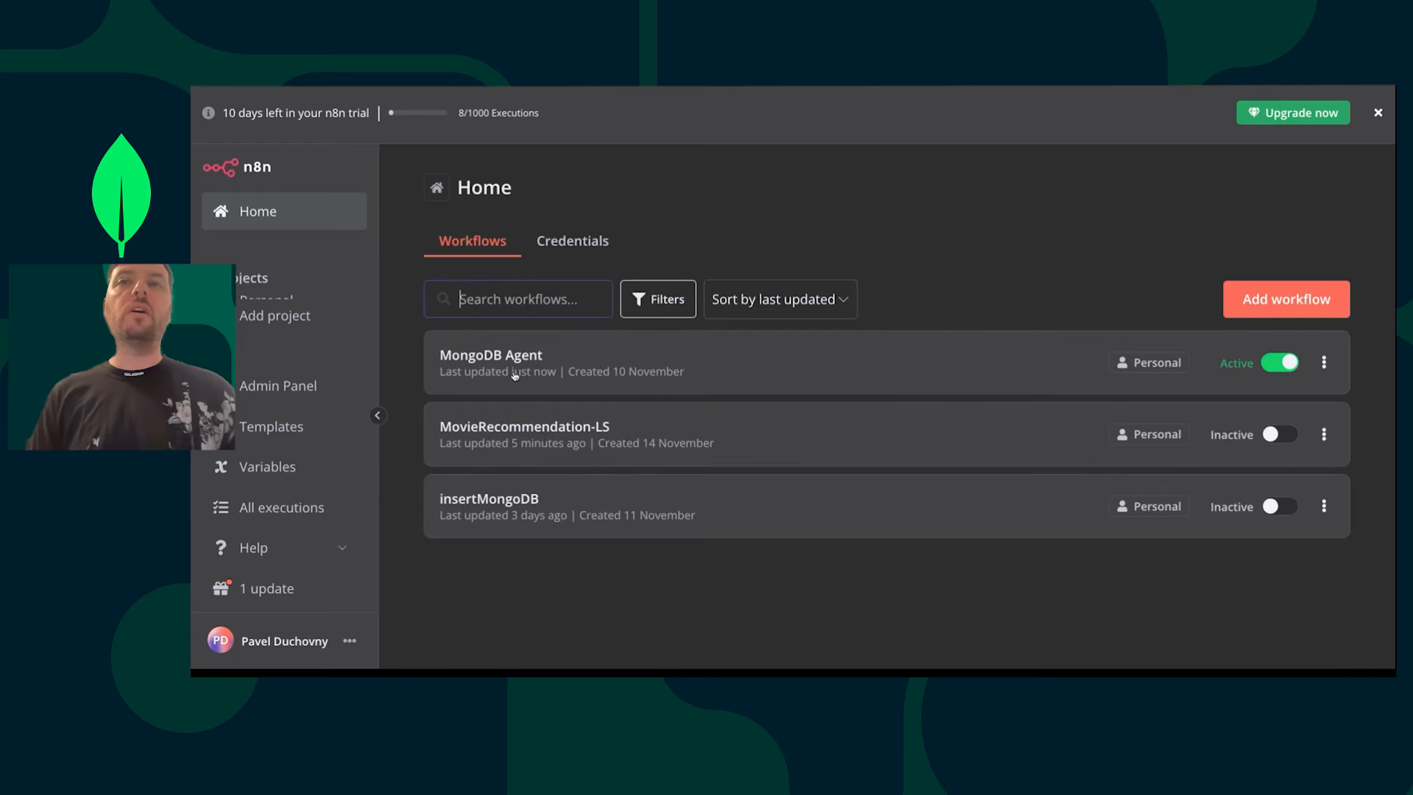
- Open the insertMongoDB workflow and check the pinned query data in its Execute Workflow Trigger
left_click(508, 499)
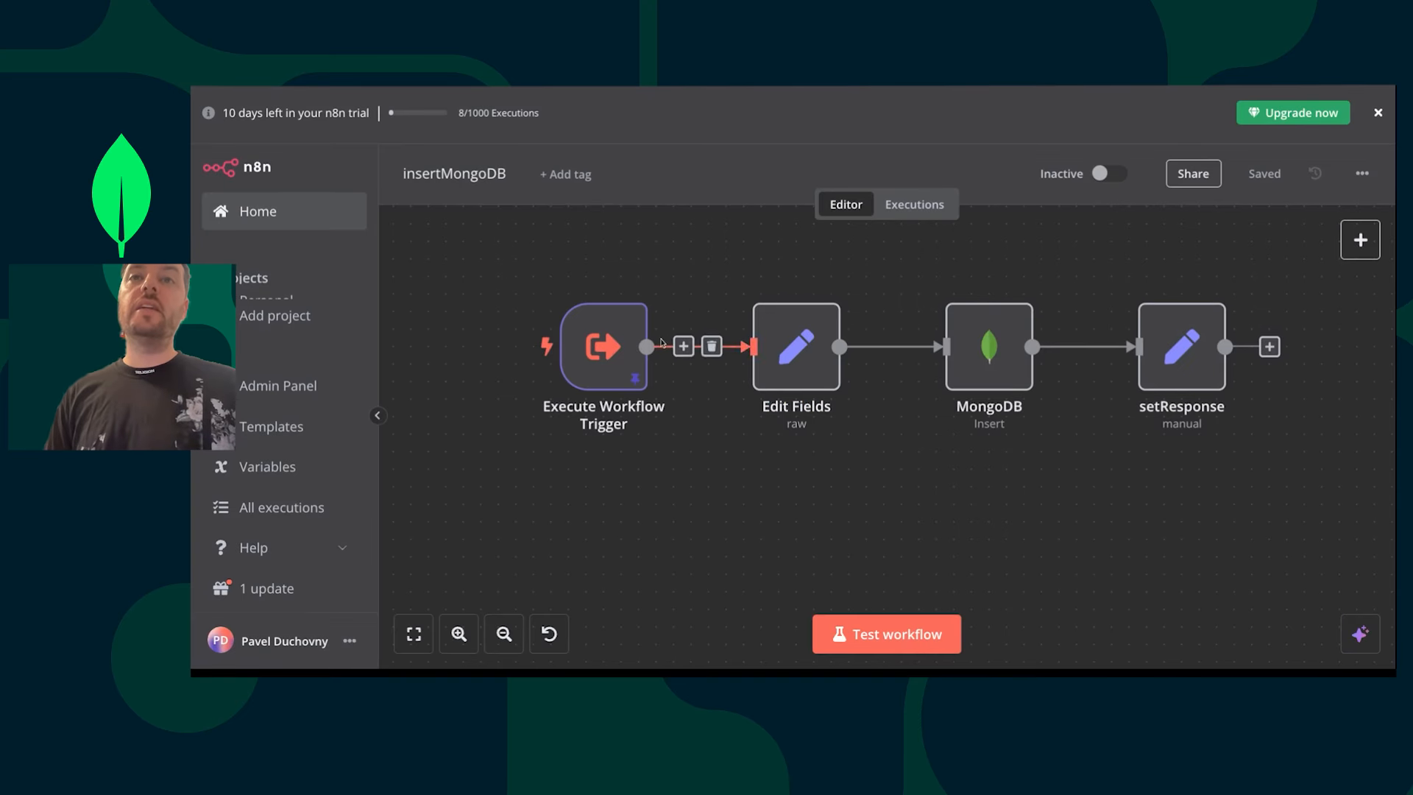
left_click(617, 357)
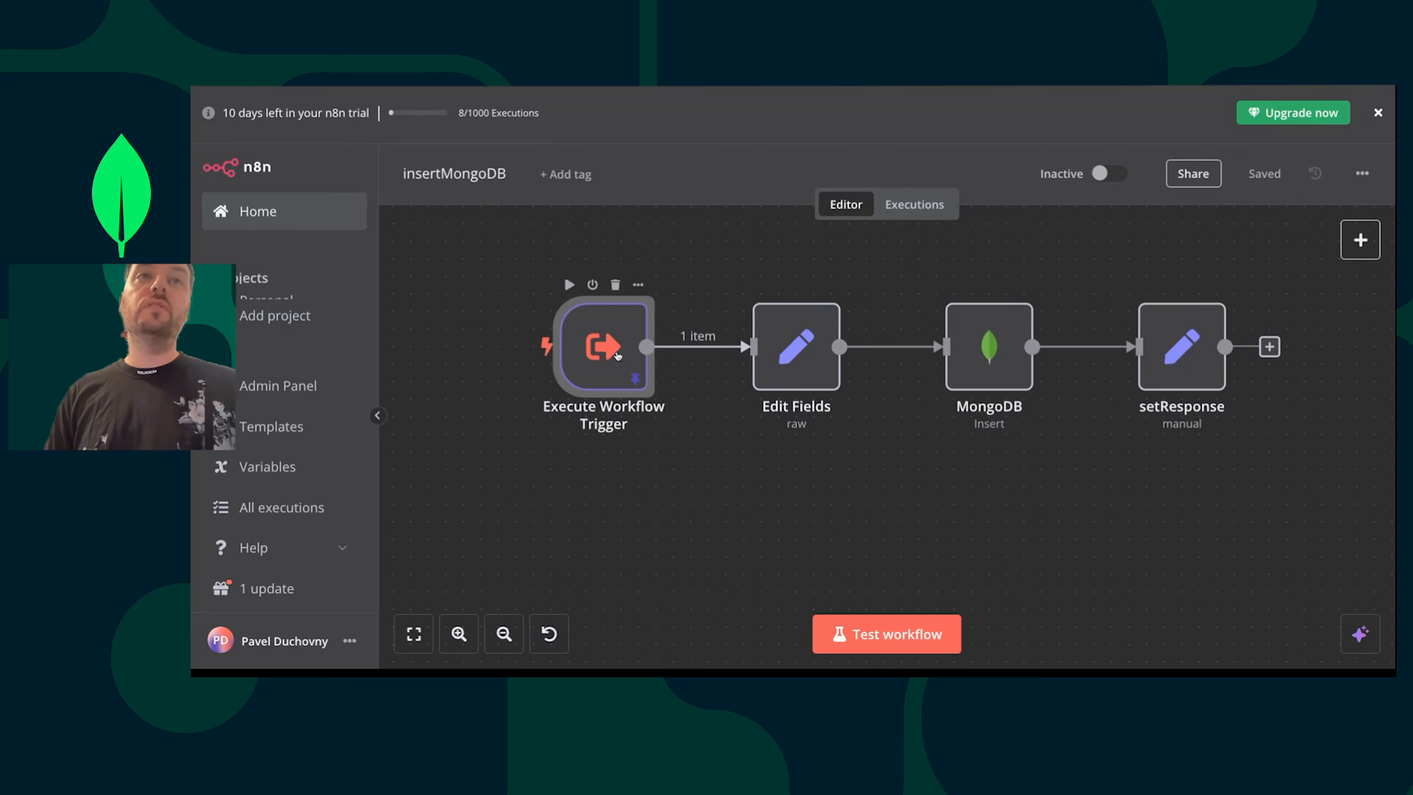
double_click(617, 357)
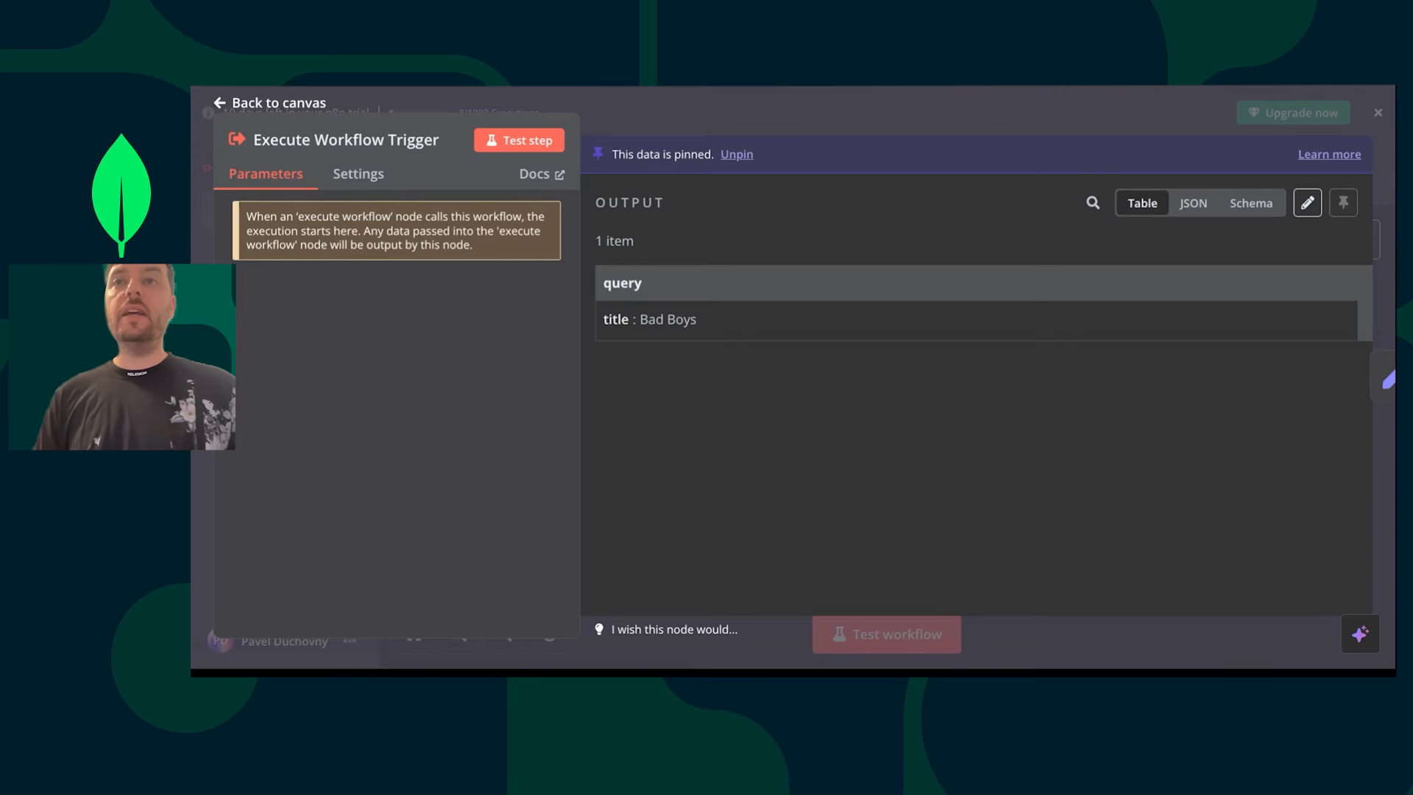
key("Escape")
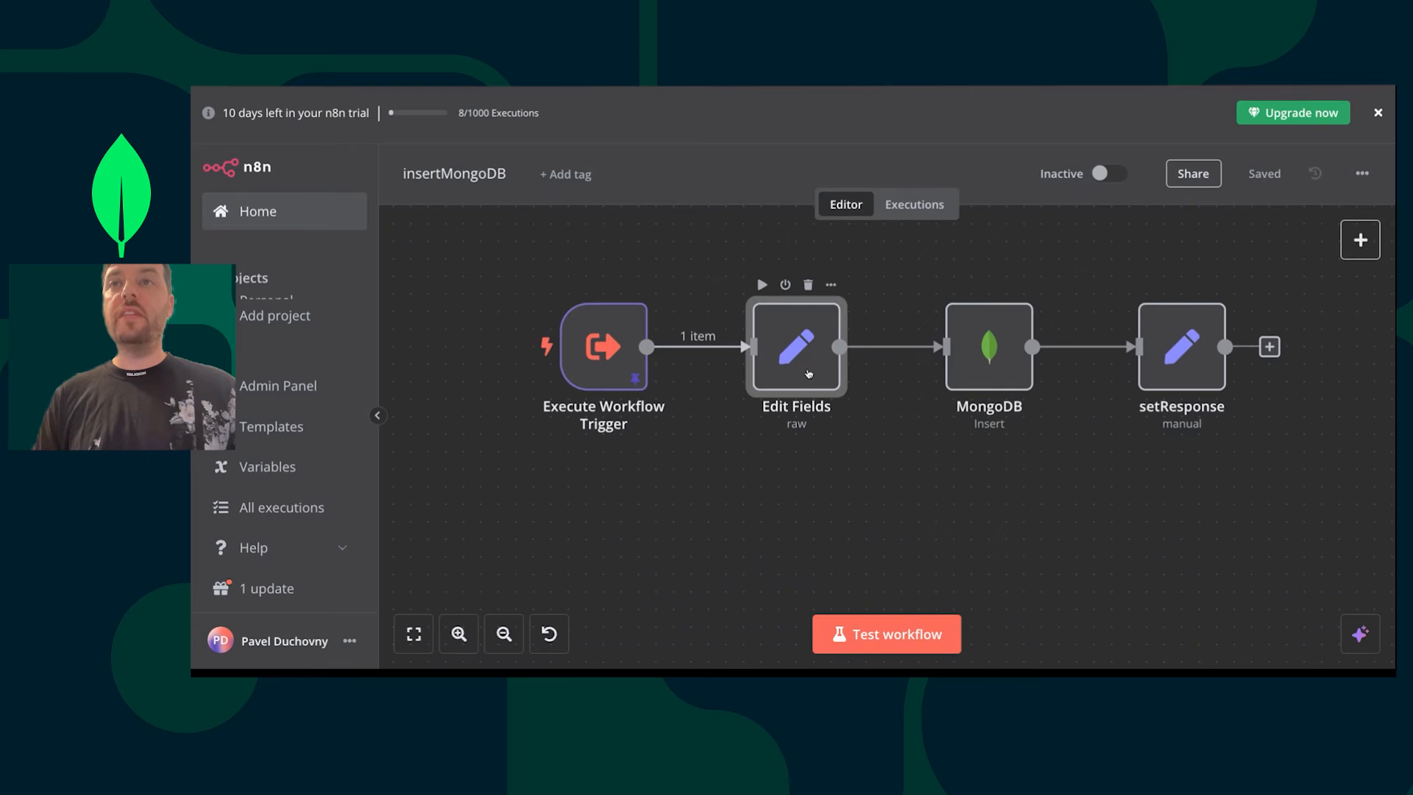
- Review the JSON expression in the Edit Fields node and the operation, collection and fields of the MongoDB insert node
double_click(808, 374)
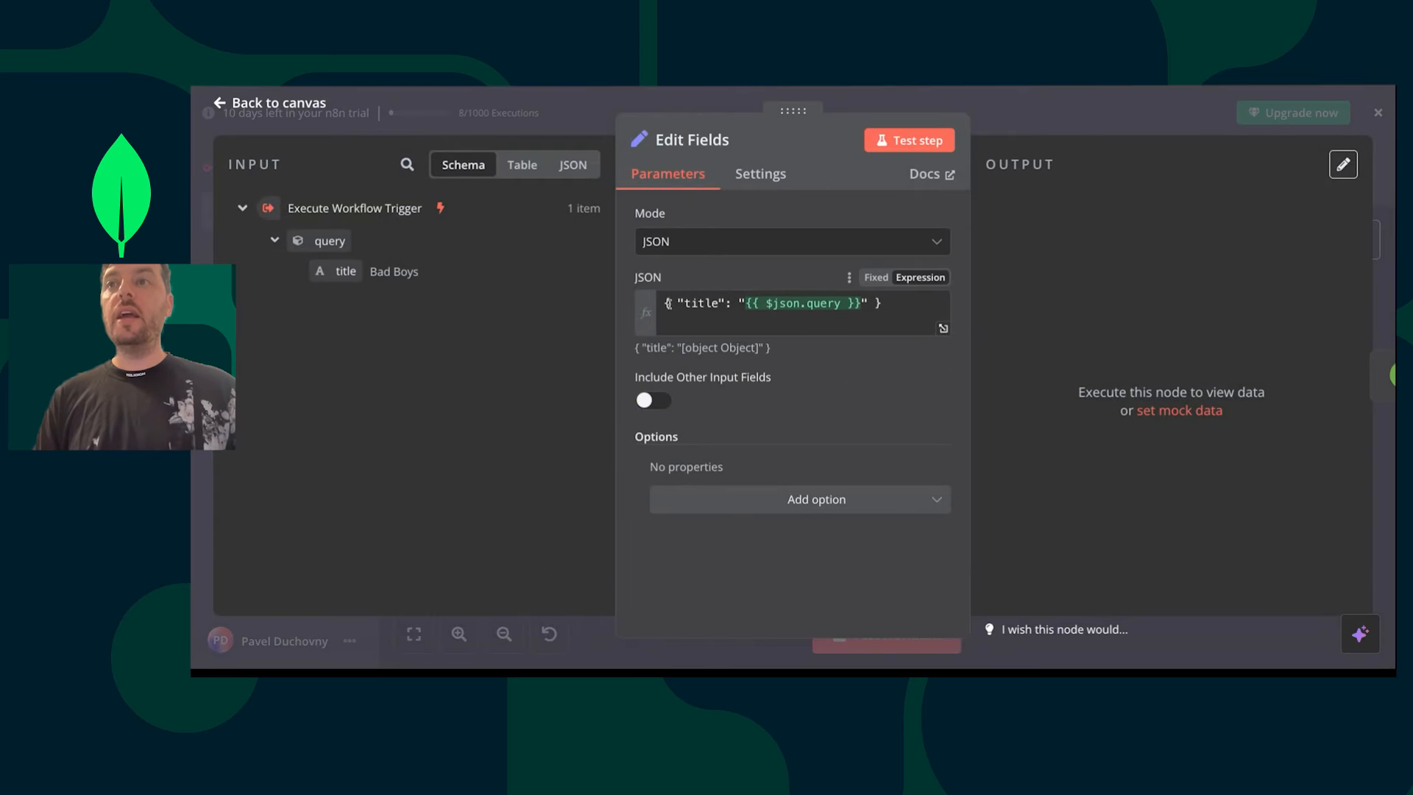
triple_click(669, 303)
left_click(1060, 124)
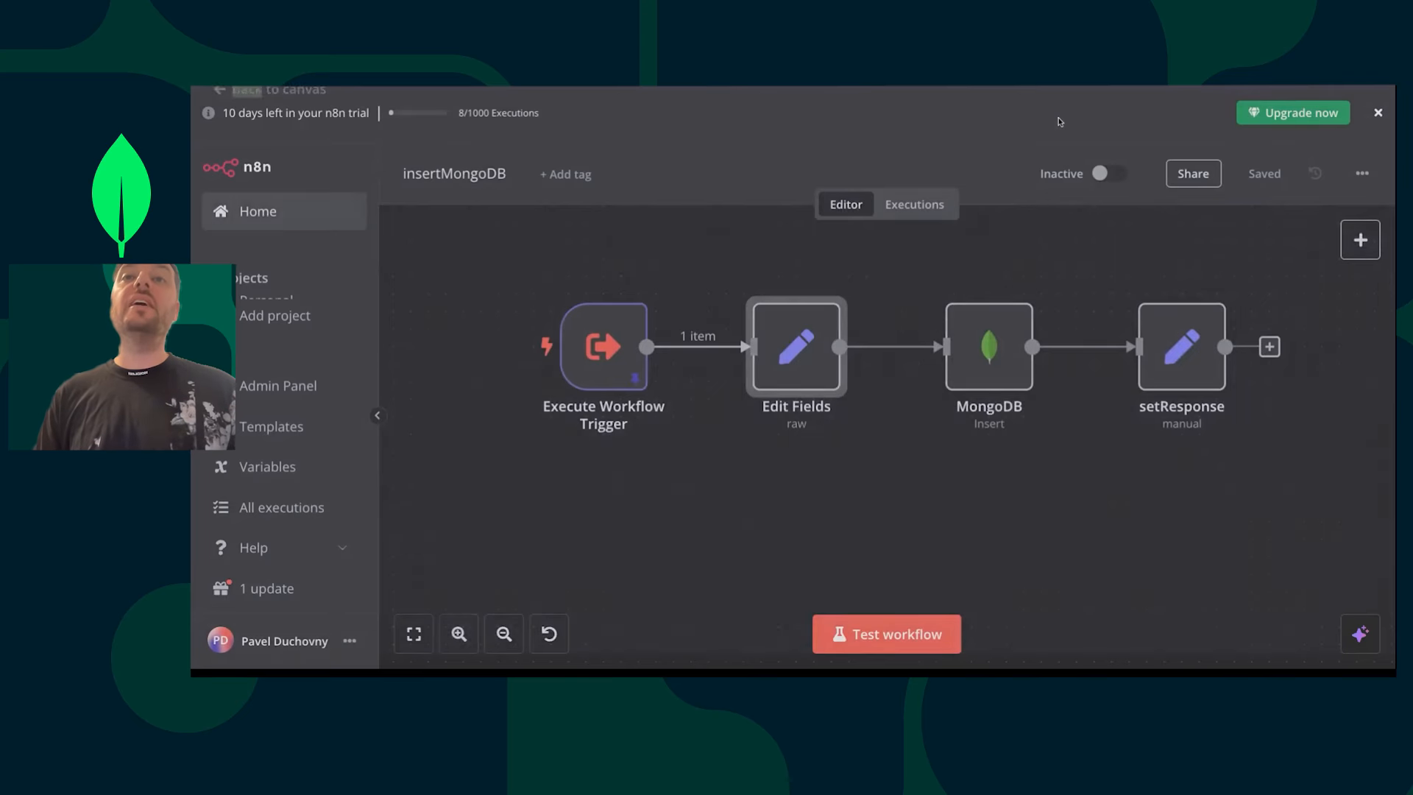
double_click(1004, 359)
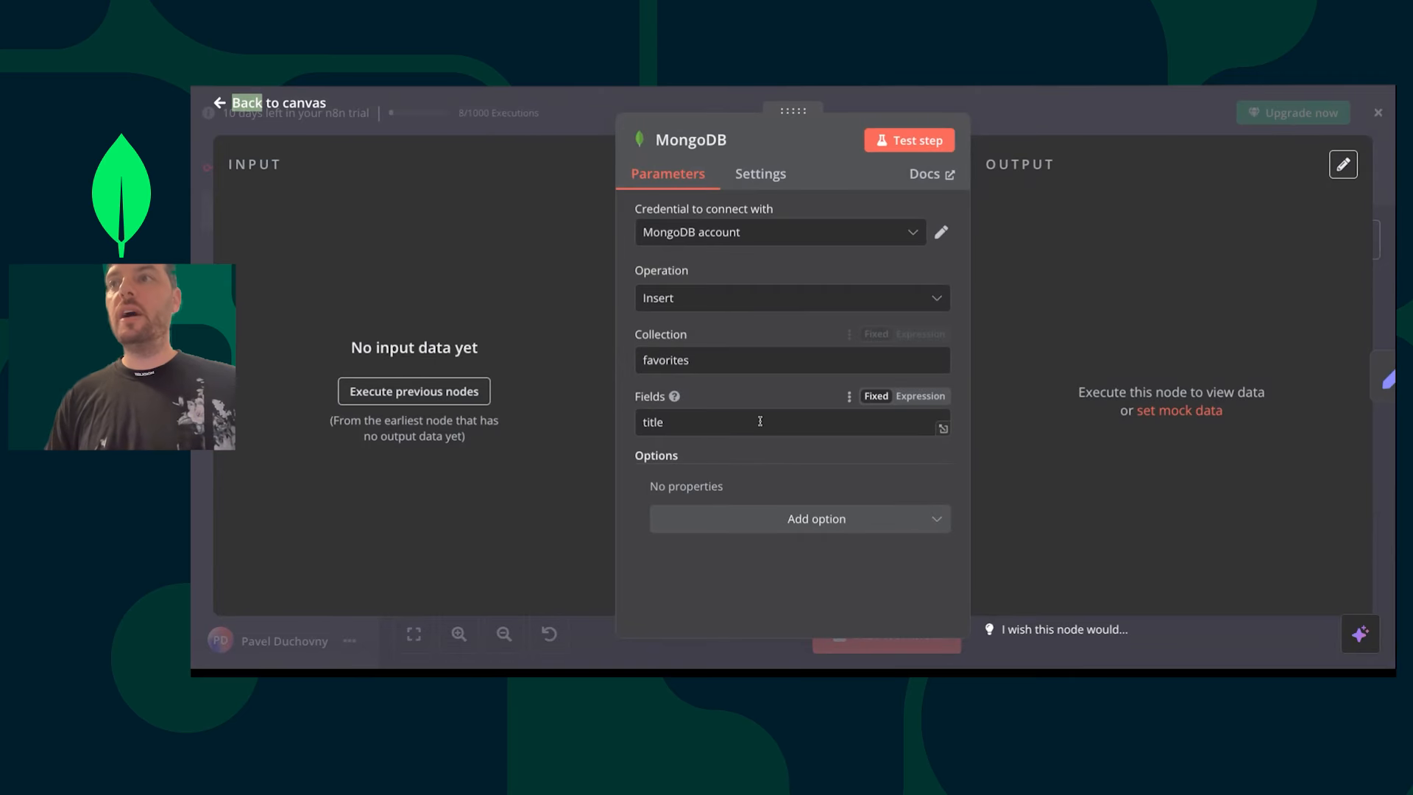
left_click(1087, 122)
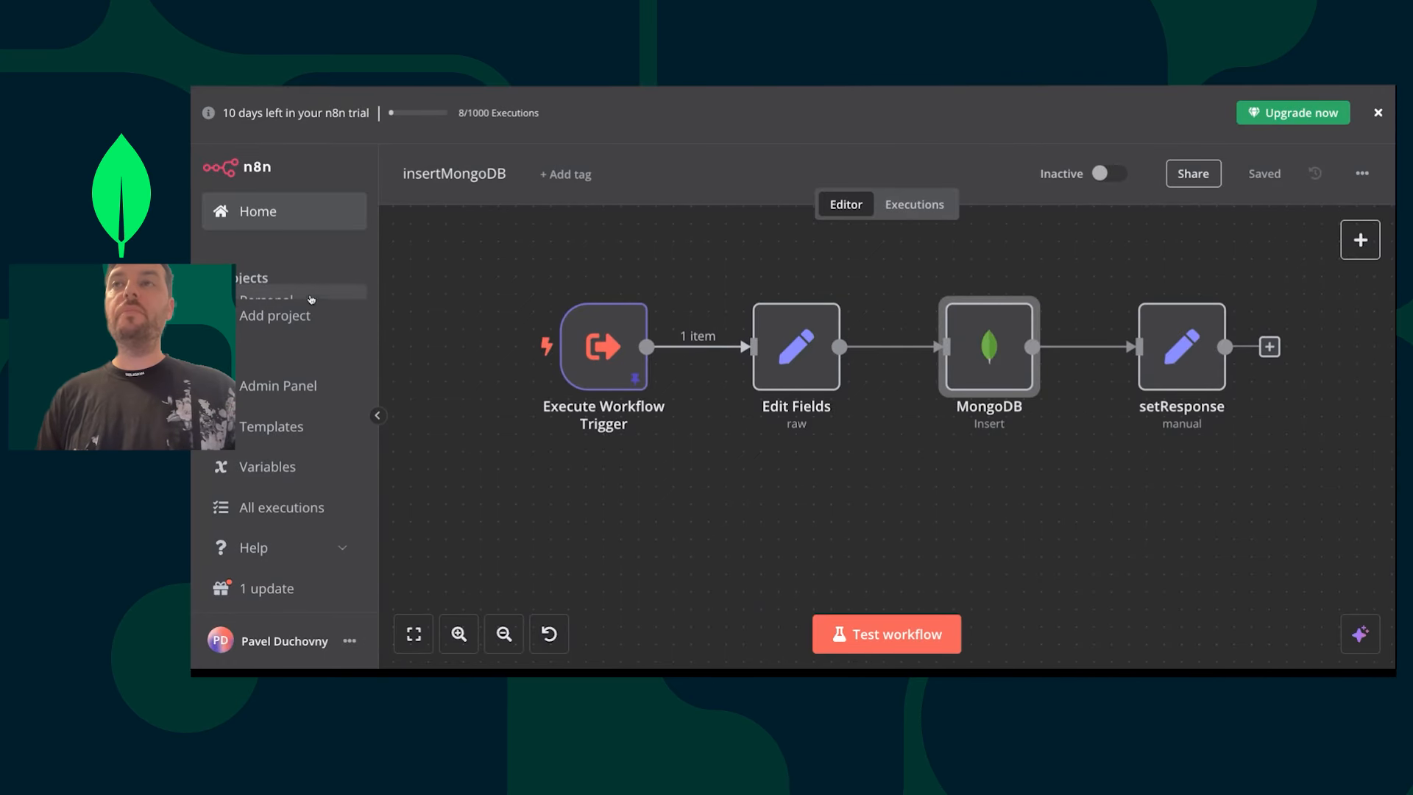
- Dismiss the trial banner, return to the workflow overview and open the MongoDB Agent workflow
mouse_move(608, 349)
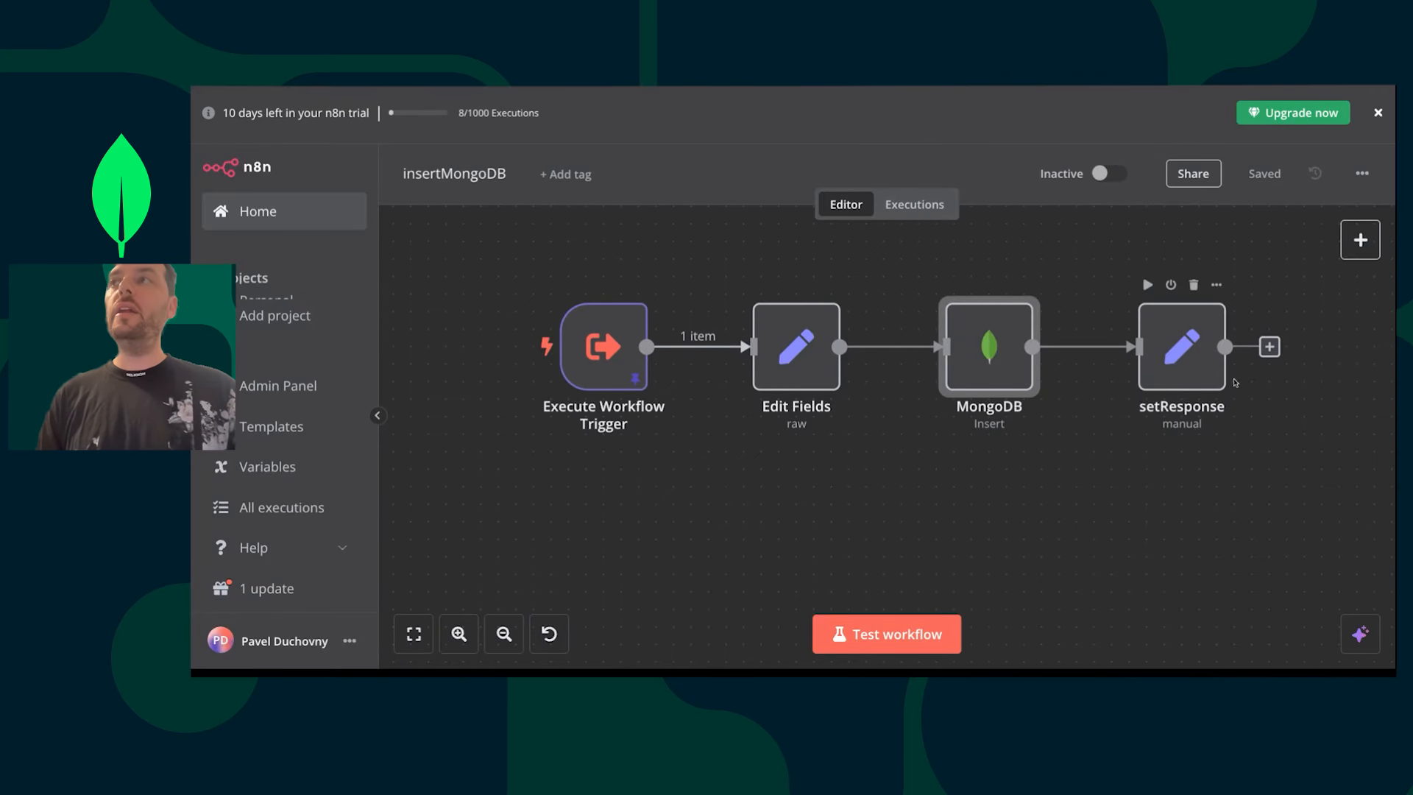
left_click(1379, 114)
left_click(252, 159)
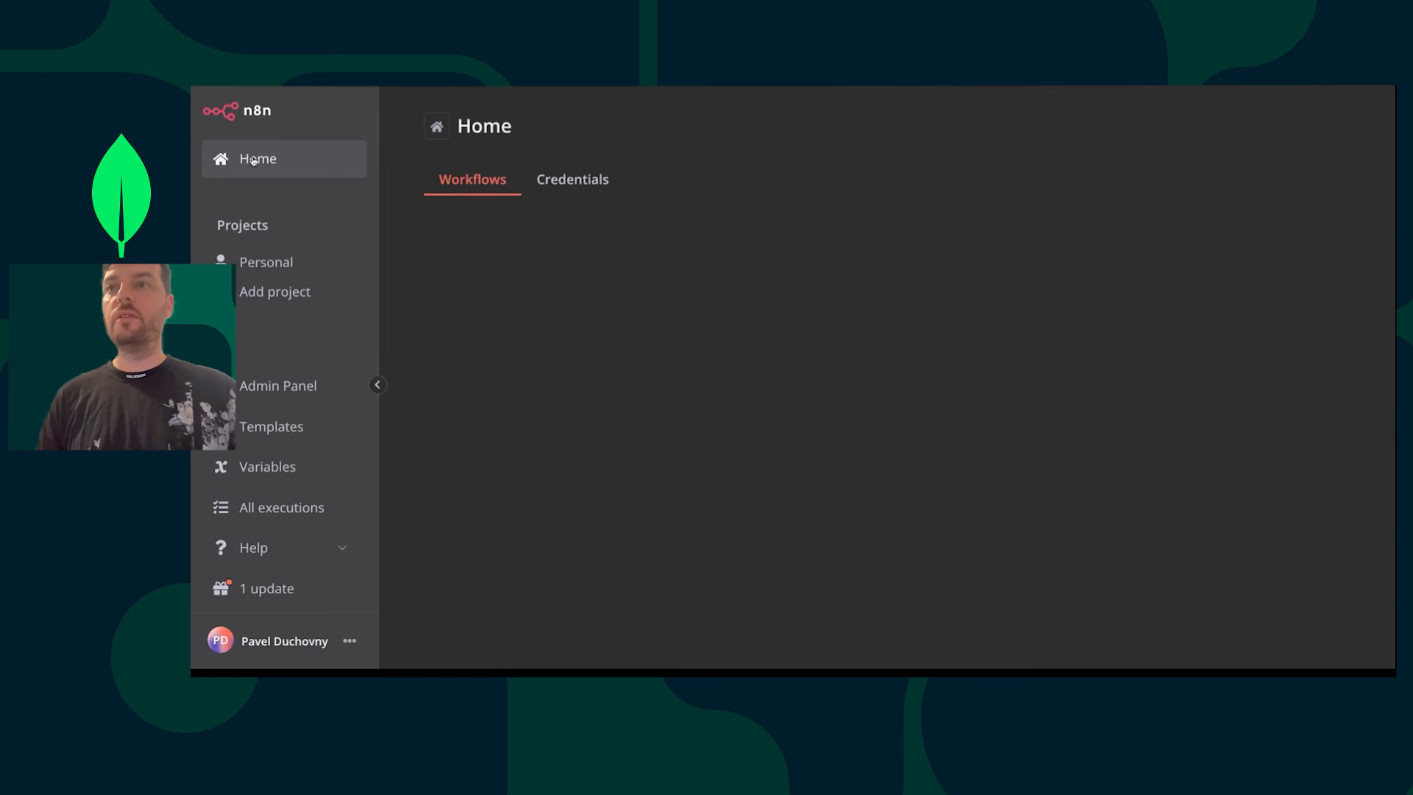
left_click(531, 304)
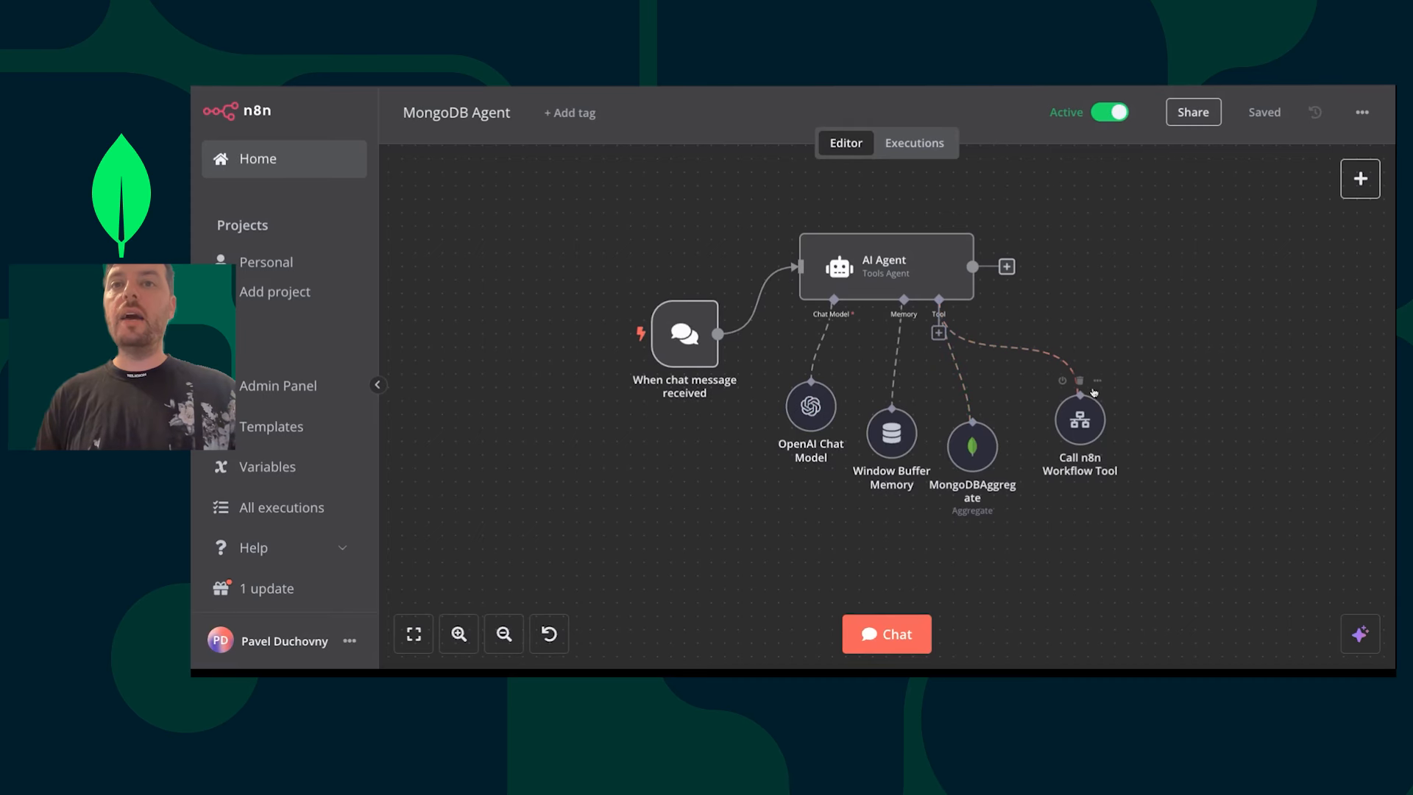
- Open the Call n8n Workflow Tool and review its name, description, source workflow and field to return
double_click(1078, 437)
scroll(849, 508, "down", 5)
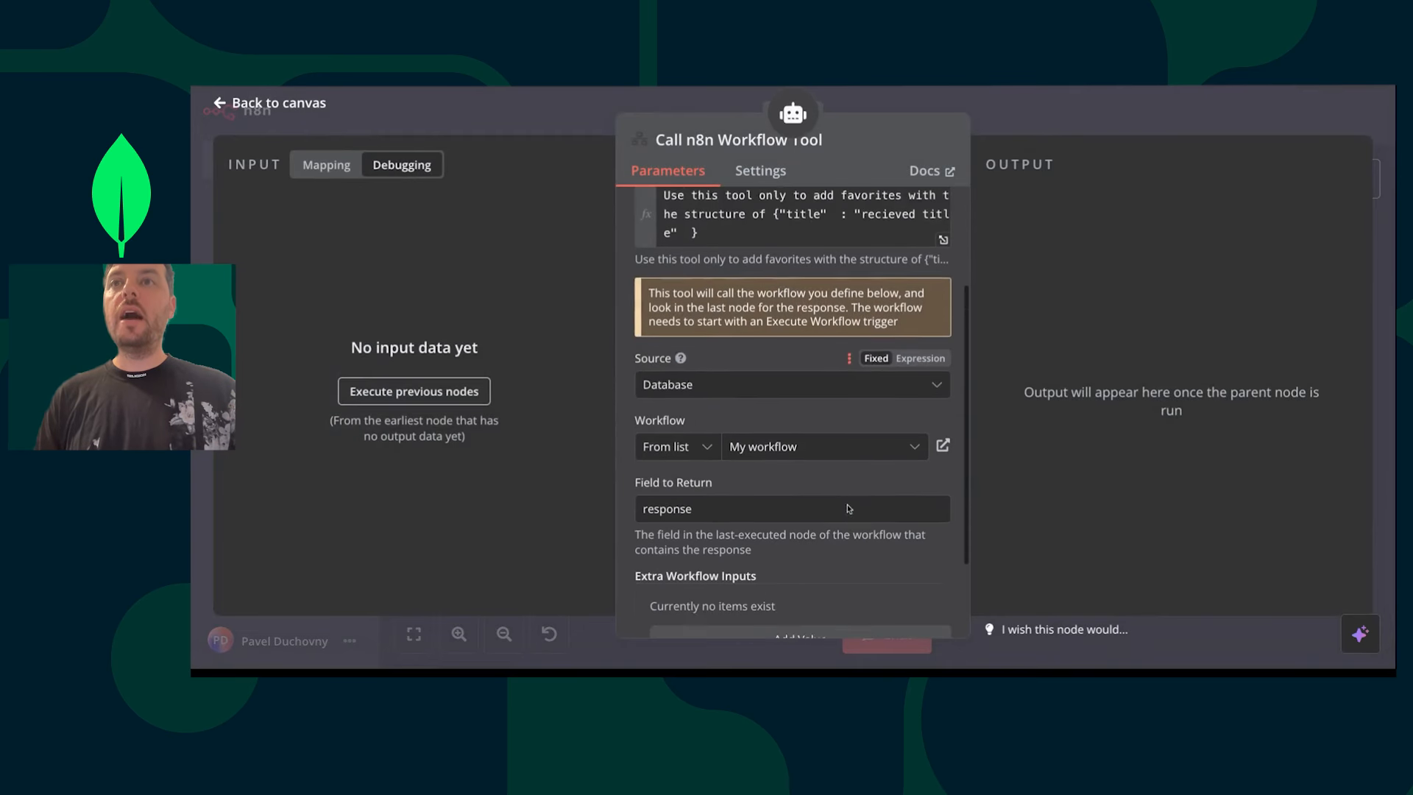
scroll(847, 505, "down", 1)
scroll(846, 505, "up", 5)
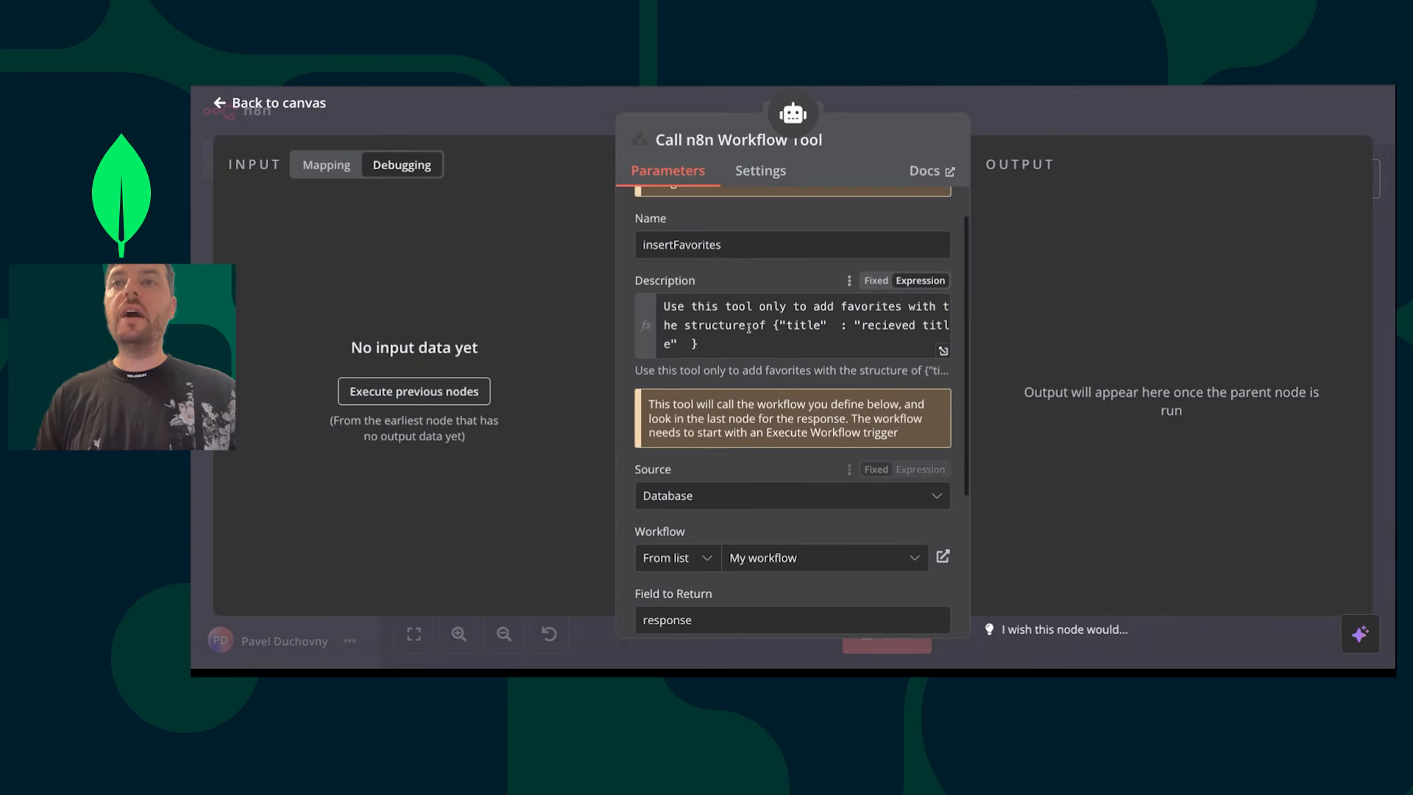
left_click(746, 343)
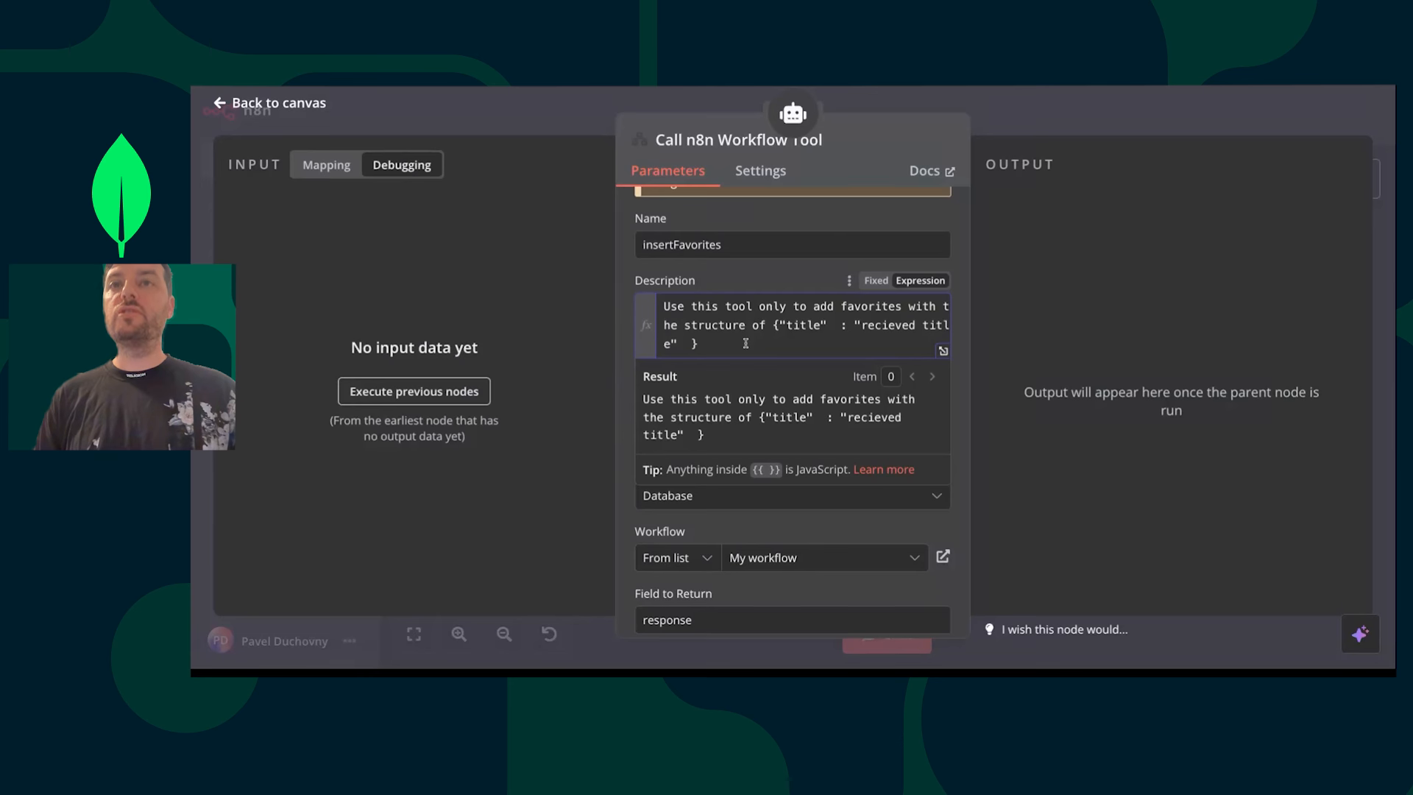
key("ctrl+a")
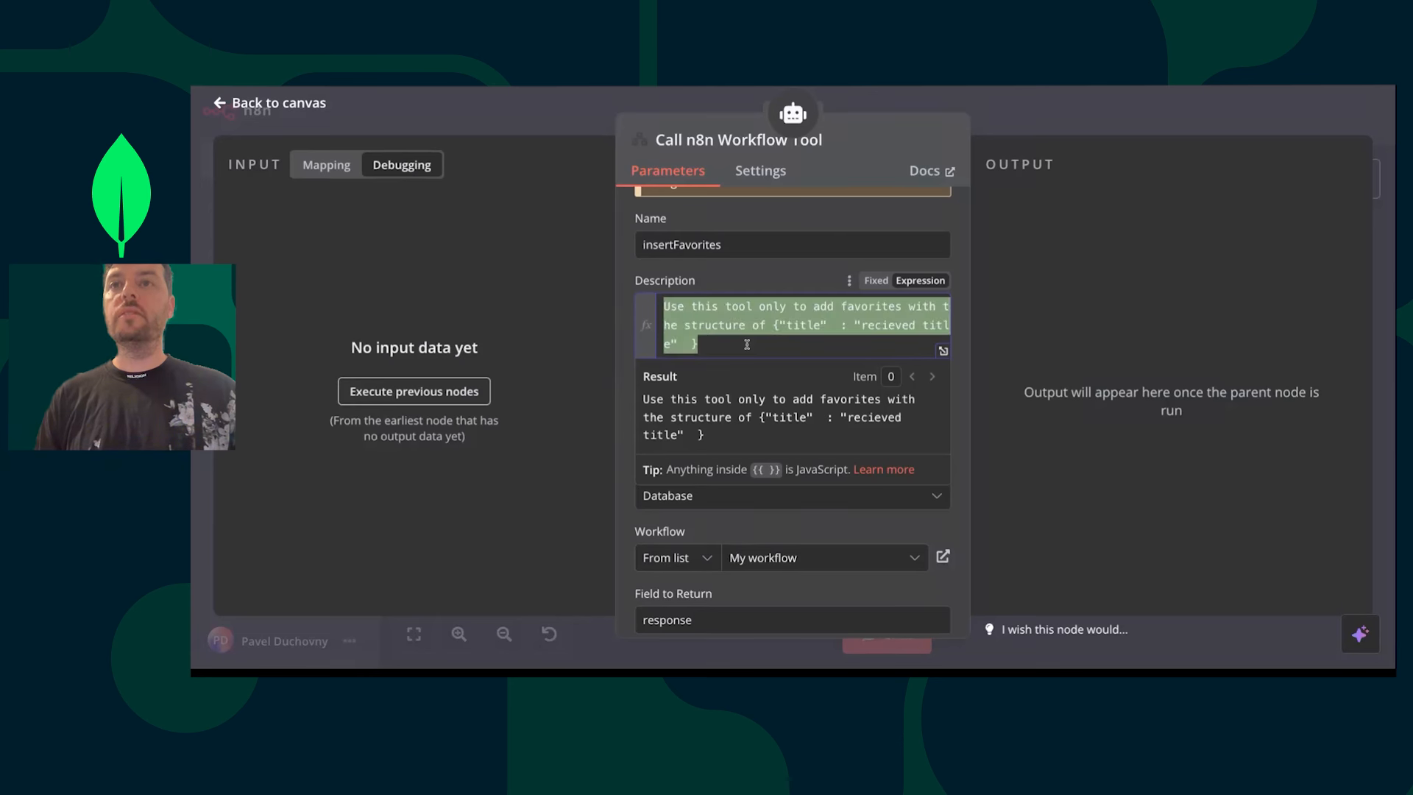
left_click(780, 344)
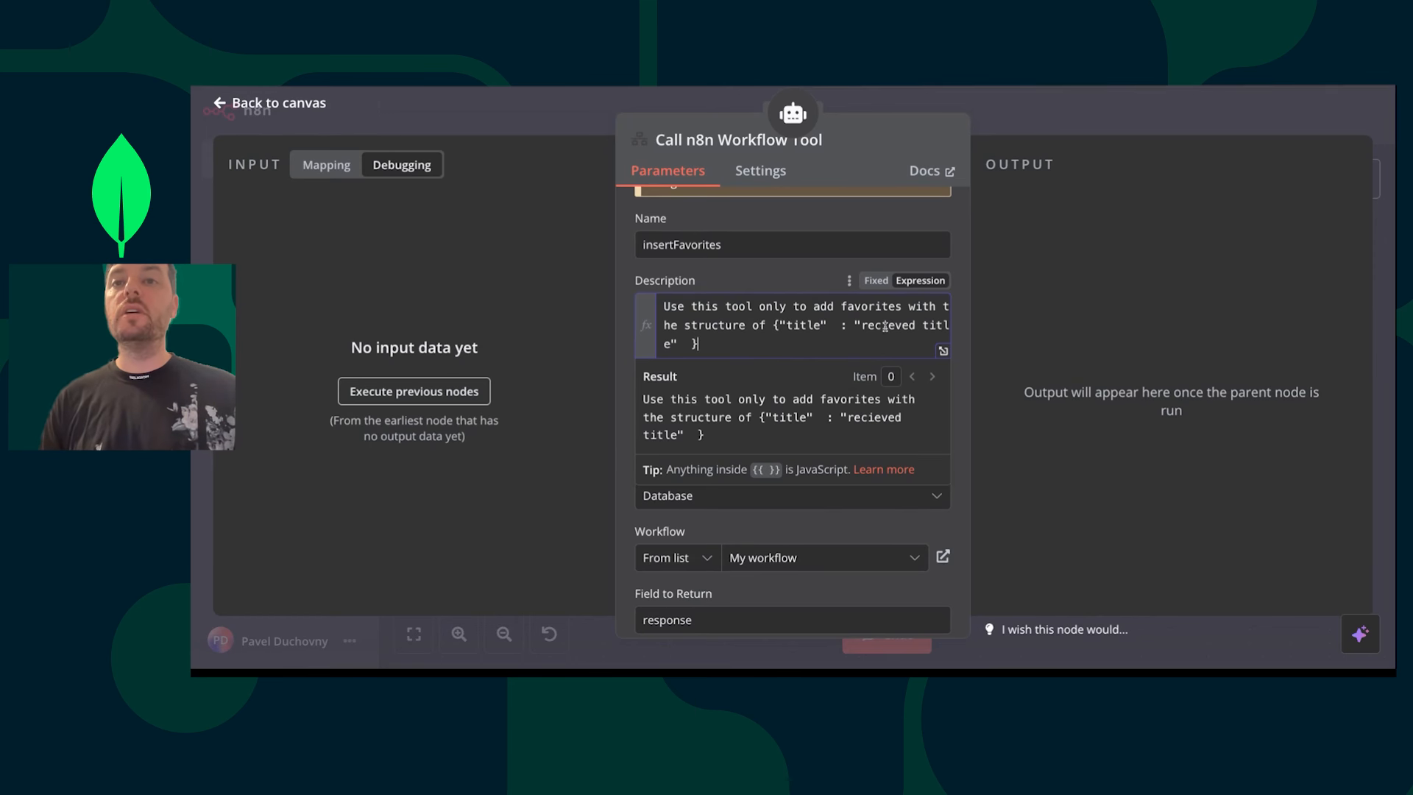
scroll(937, 330, "down", 5)
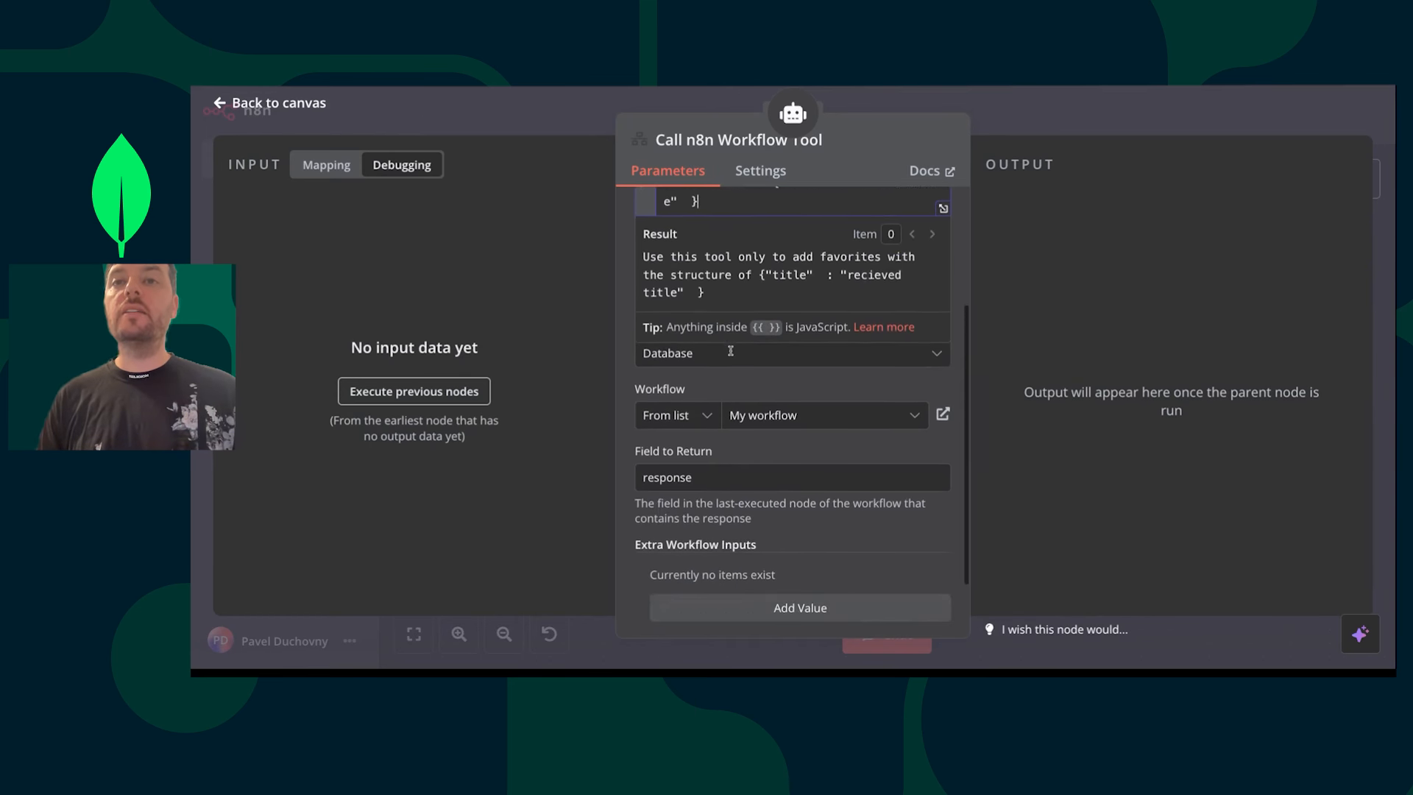
scroll(703, 545, "up", 4)
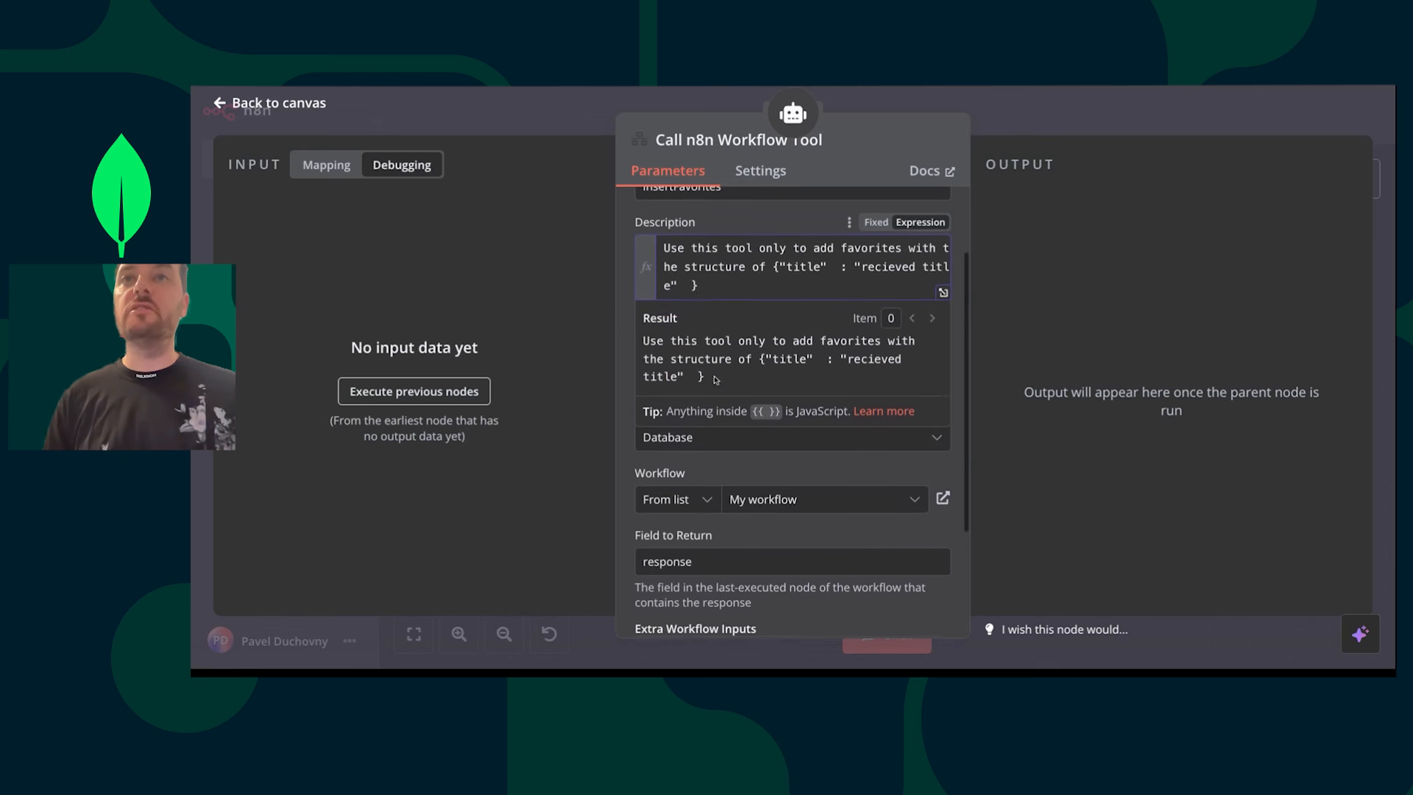
scroll(703, 546, "up", 3)
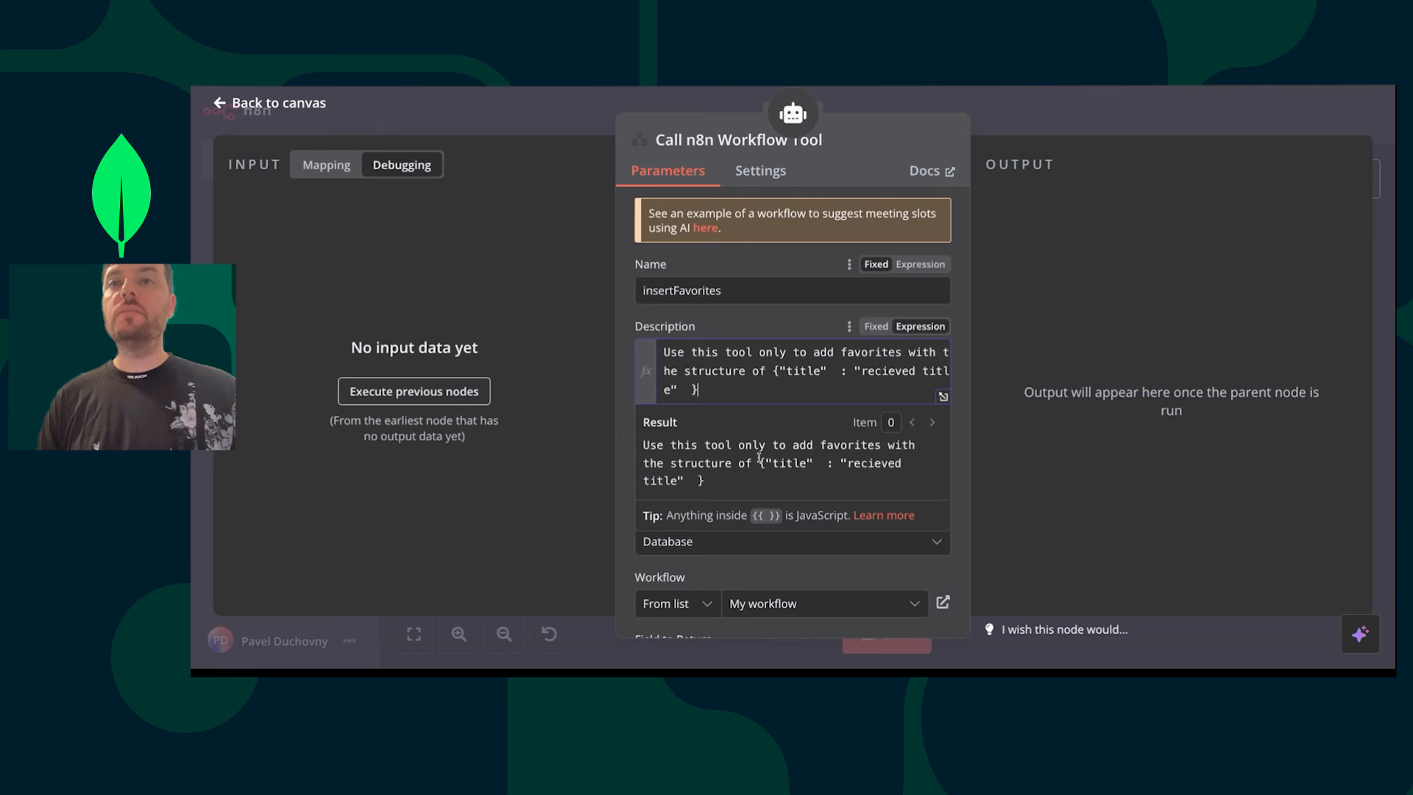
- Set the Call n8n Workflow Tool's workflow to insertMongoDB and save the MongoDB Agent workflow
scroll(759, 458, "down", 3)
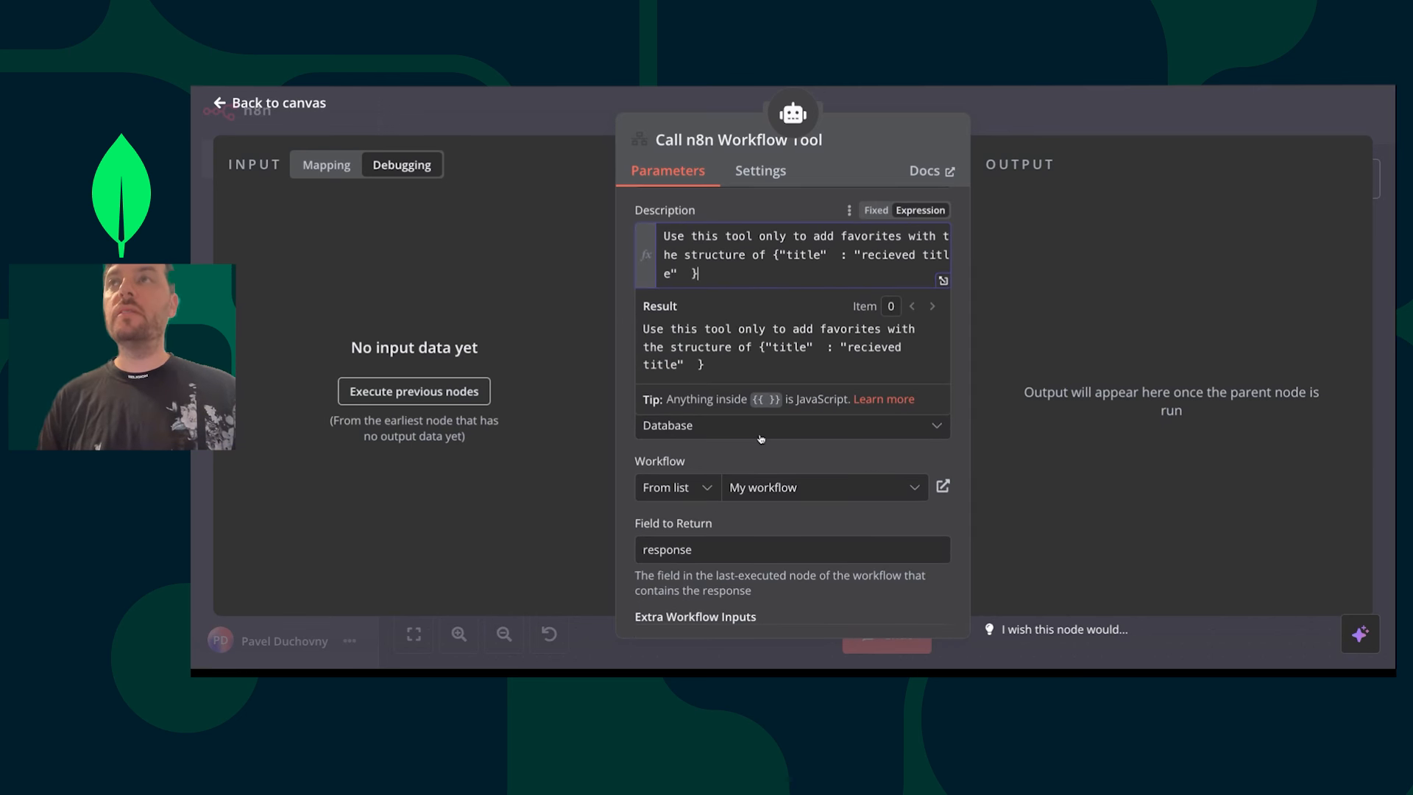
scroll(761, 441, "down", 2)
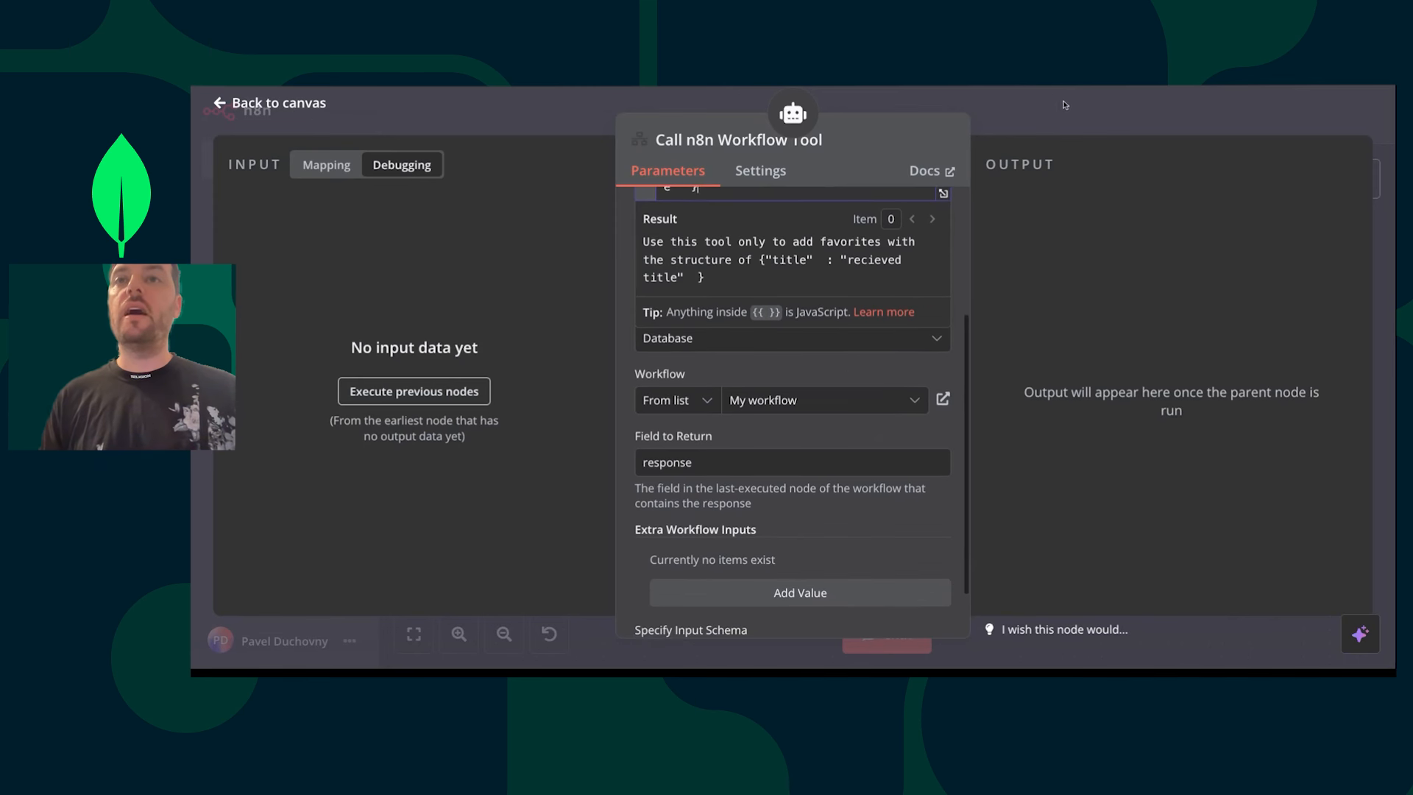
left_click(769, 407)
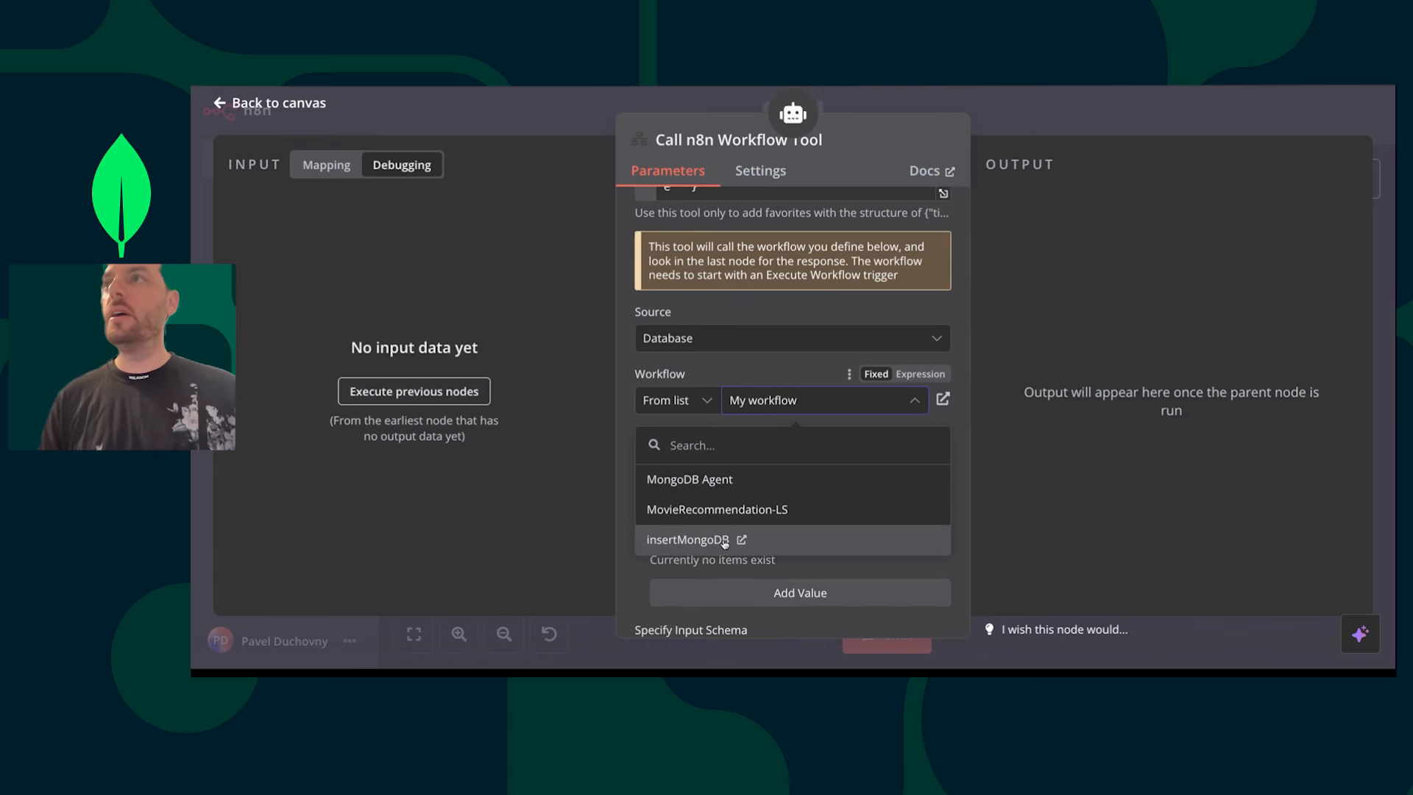
left_click(687, 540)
left_click(1249, 127)
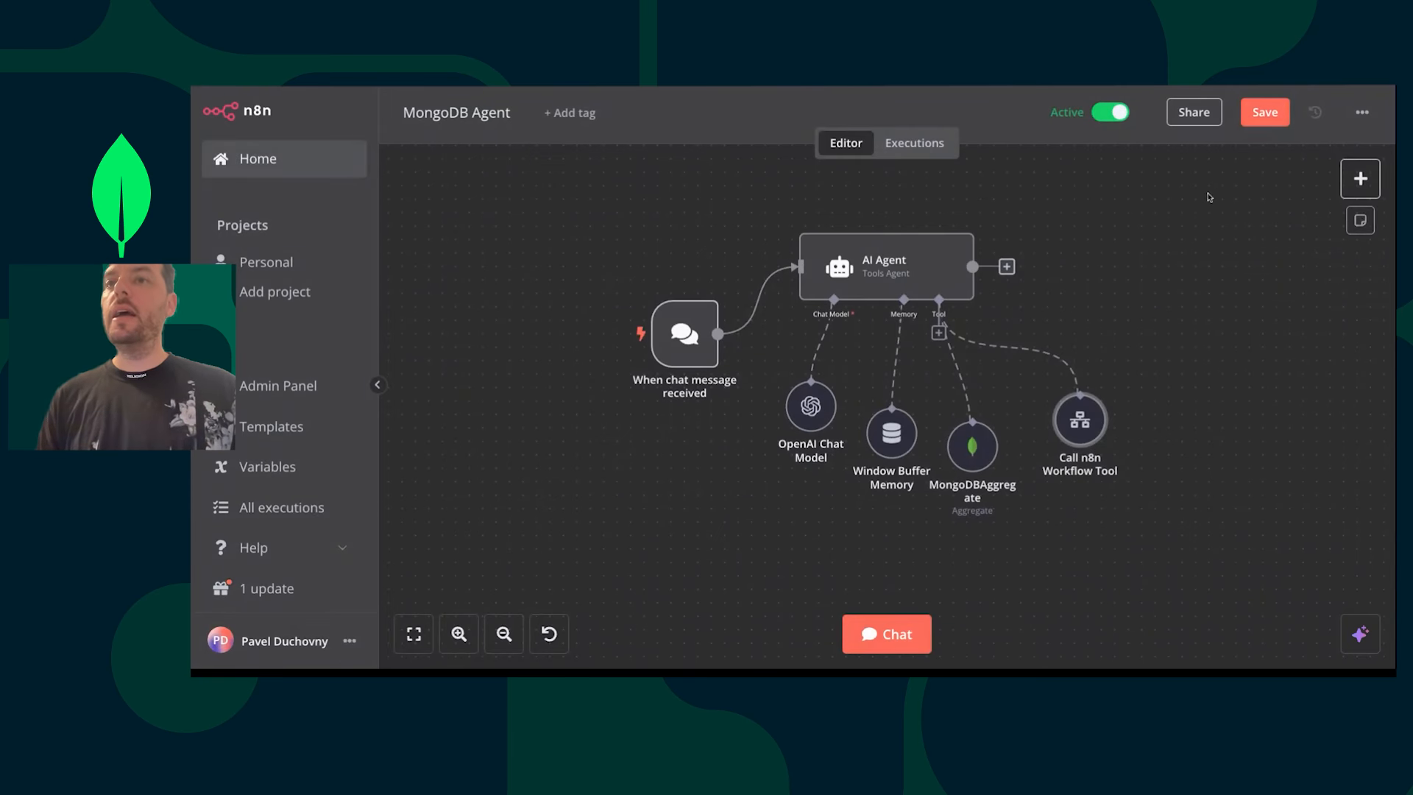
left_click(1257, 111)
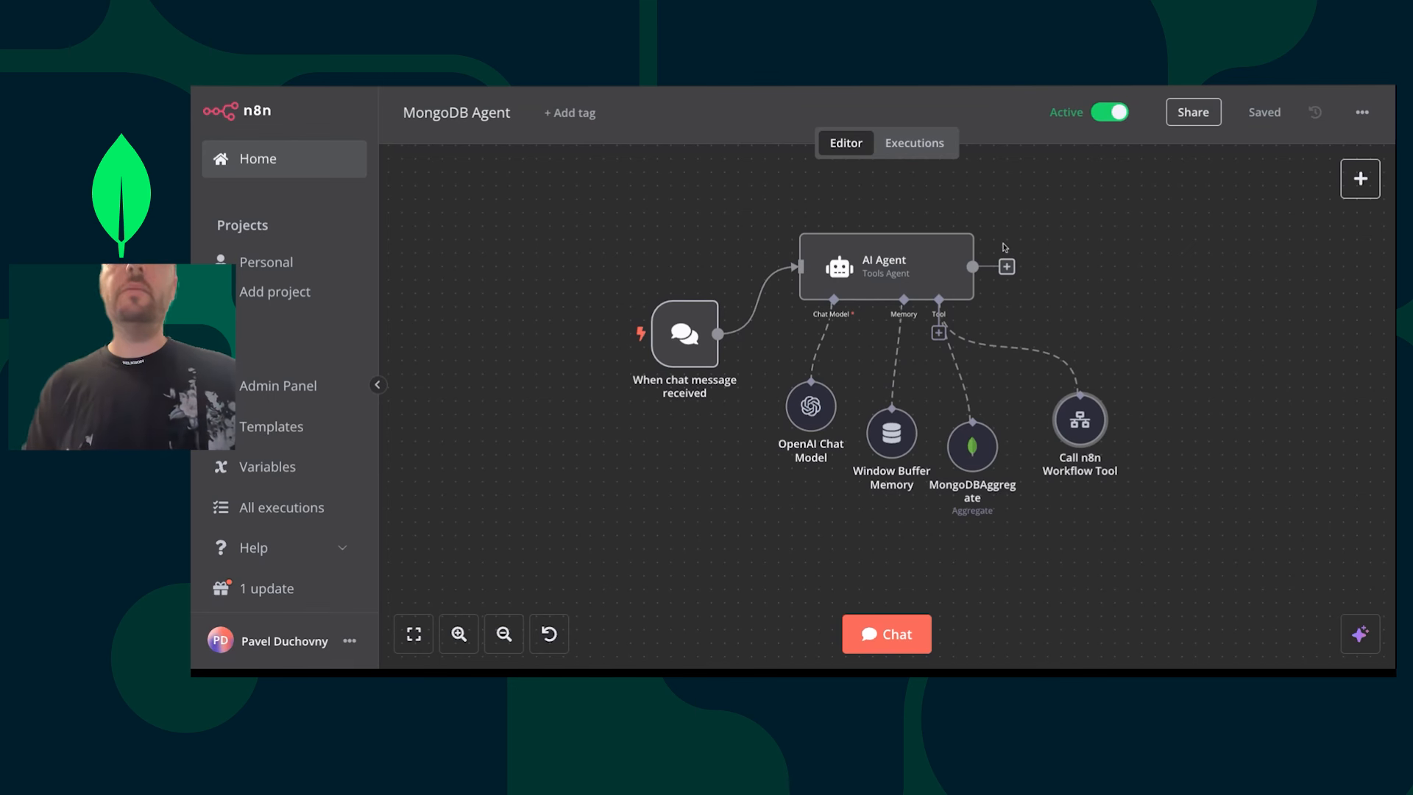
- Ask the AI Agent in the chat "What are the top movies for 2010"
left_click(858, 642)
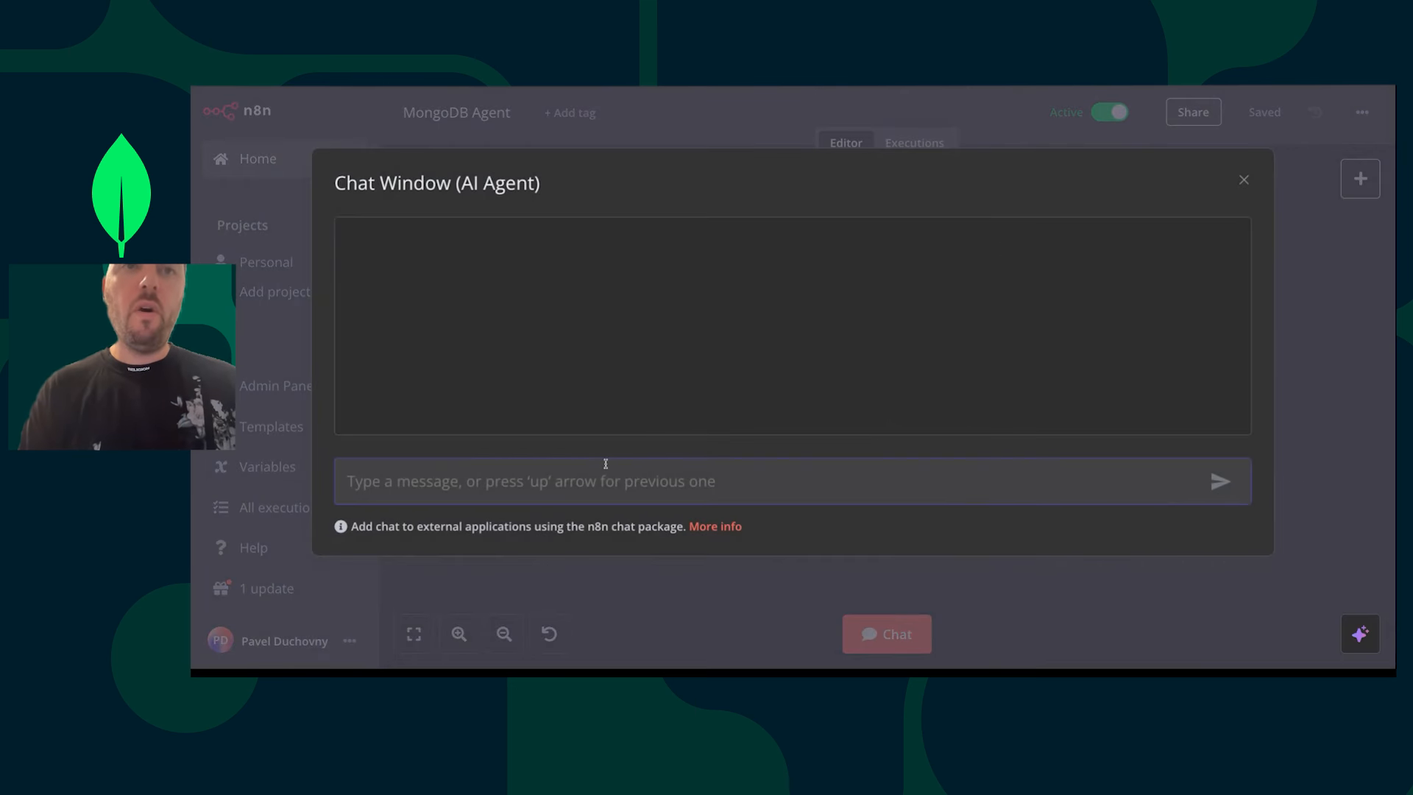
type("What are the tp")
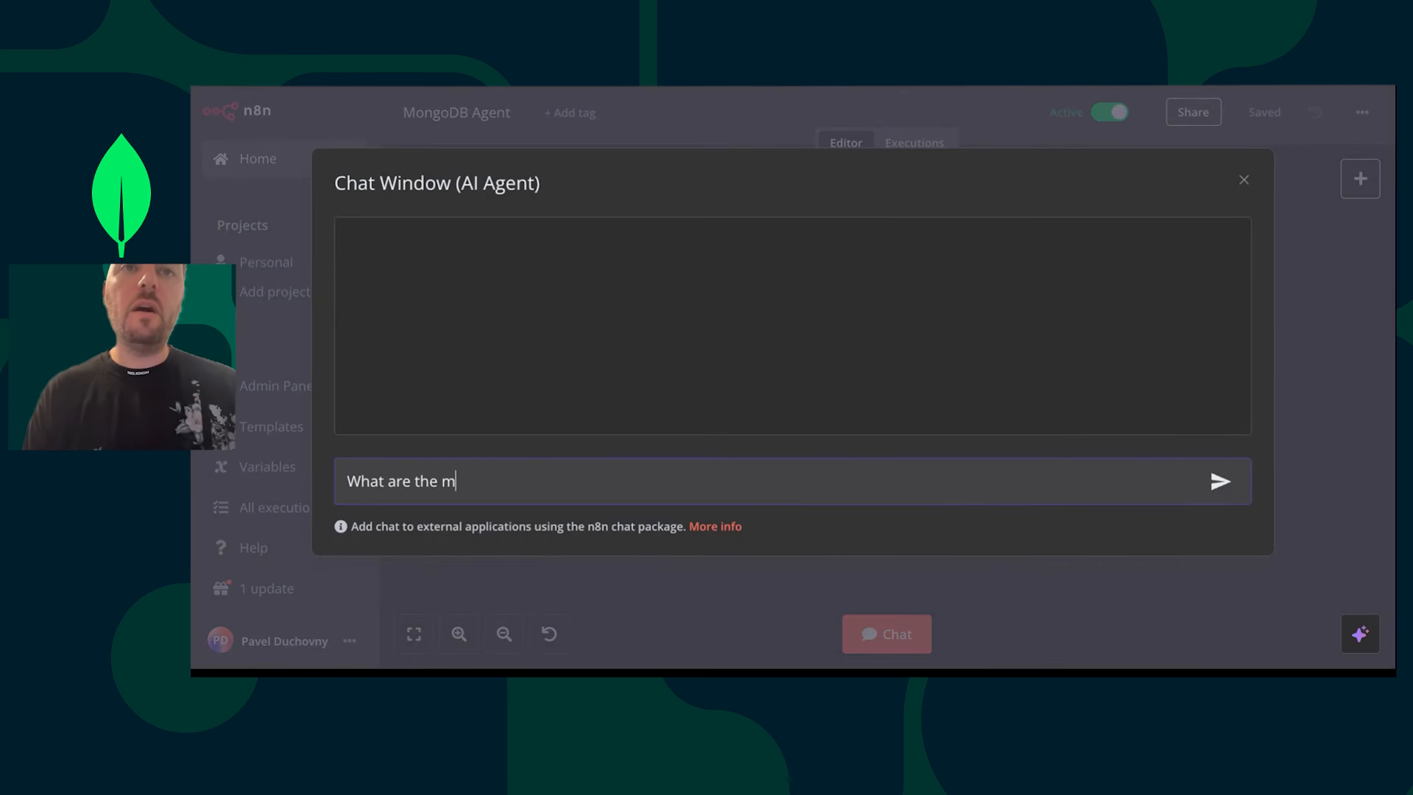
type("op movies for 2010")
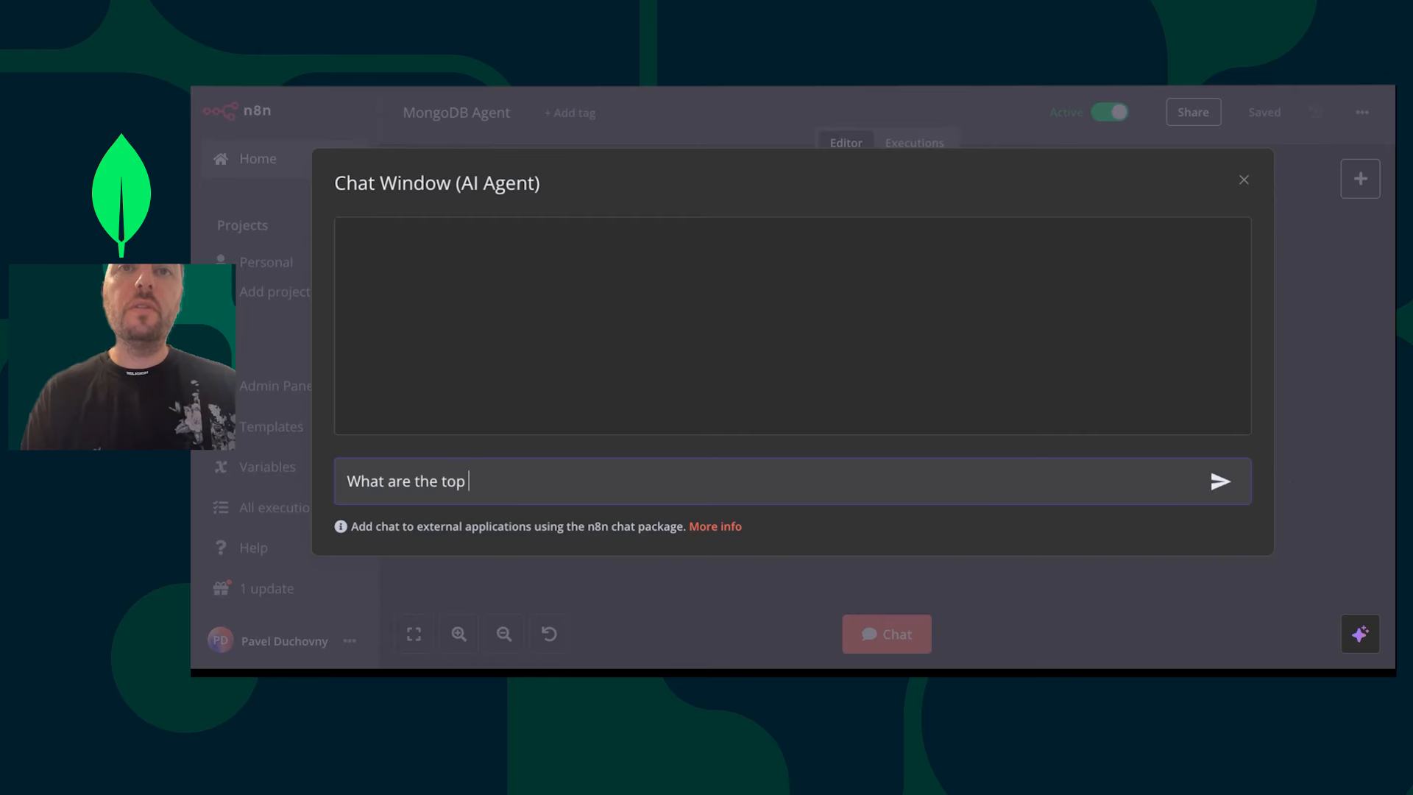
key("Return")
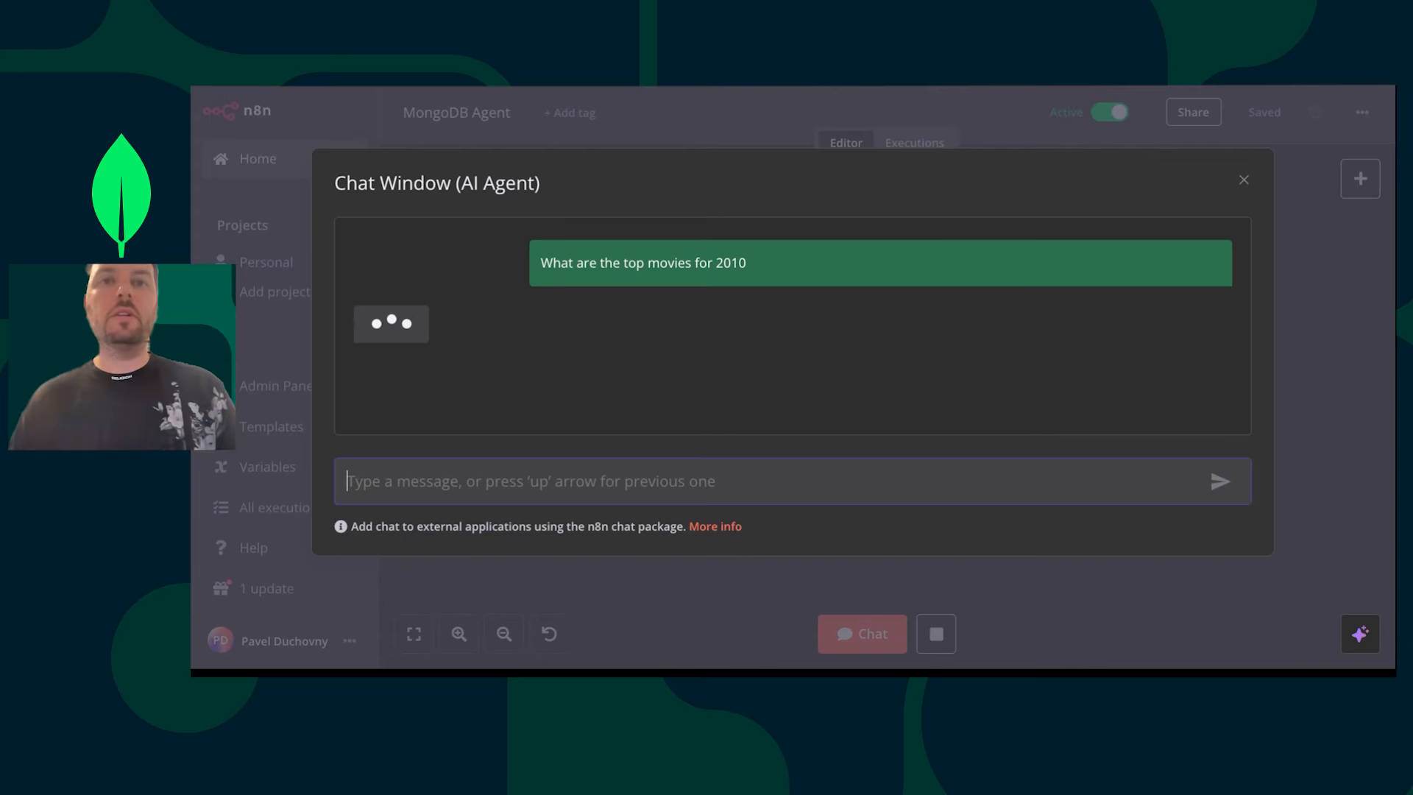
- Close the chat and inspect the AI Agent node's error message, run logs and prompt text
left_click(1298, 295)
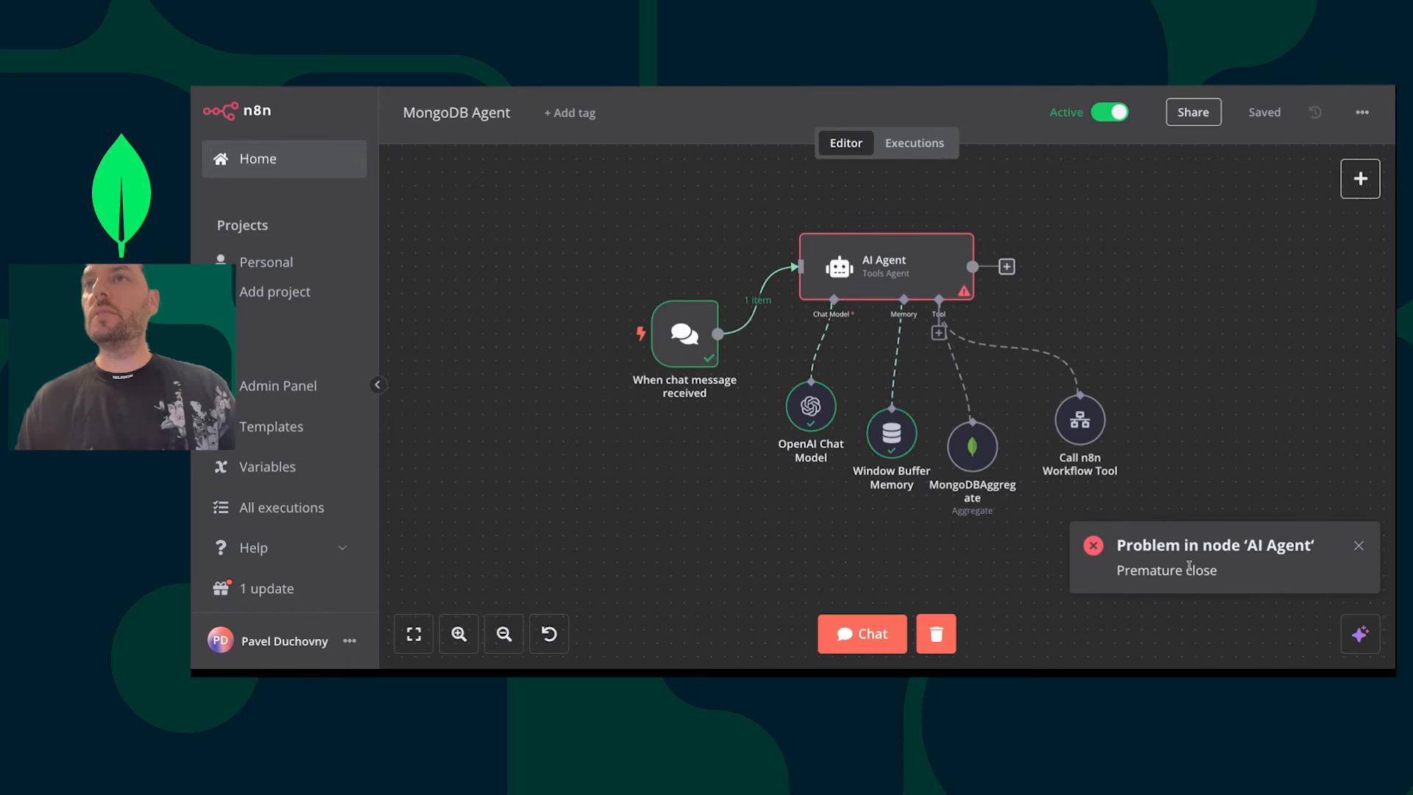
left_click(1269, 552)
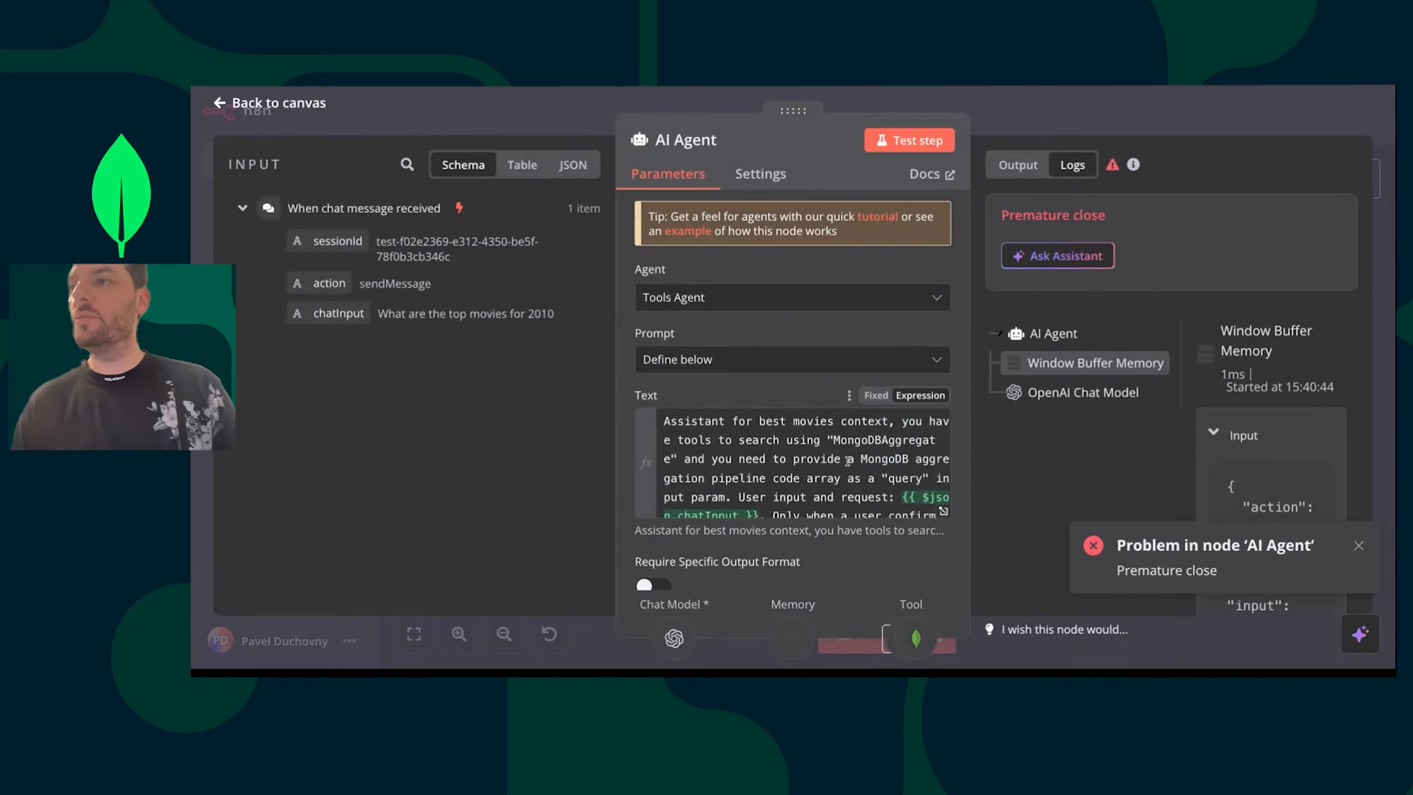
left_click(1175, 109)
double_click(1167, 570)
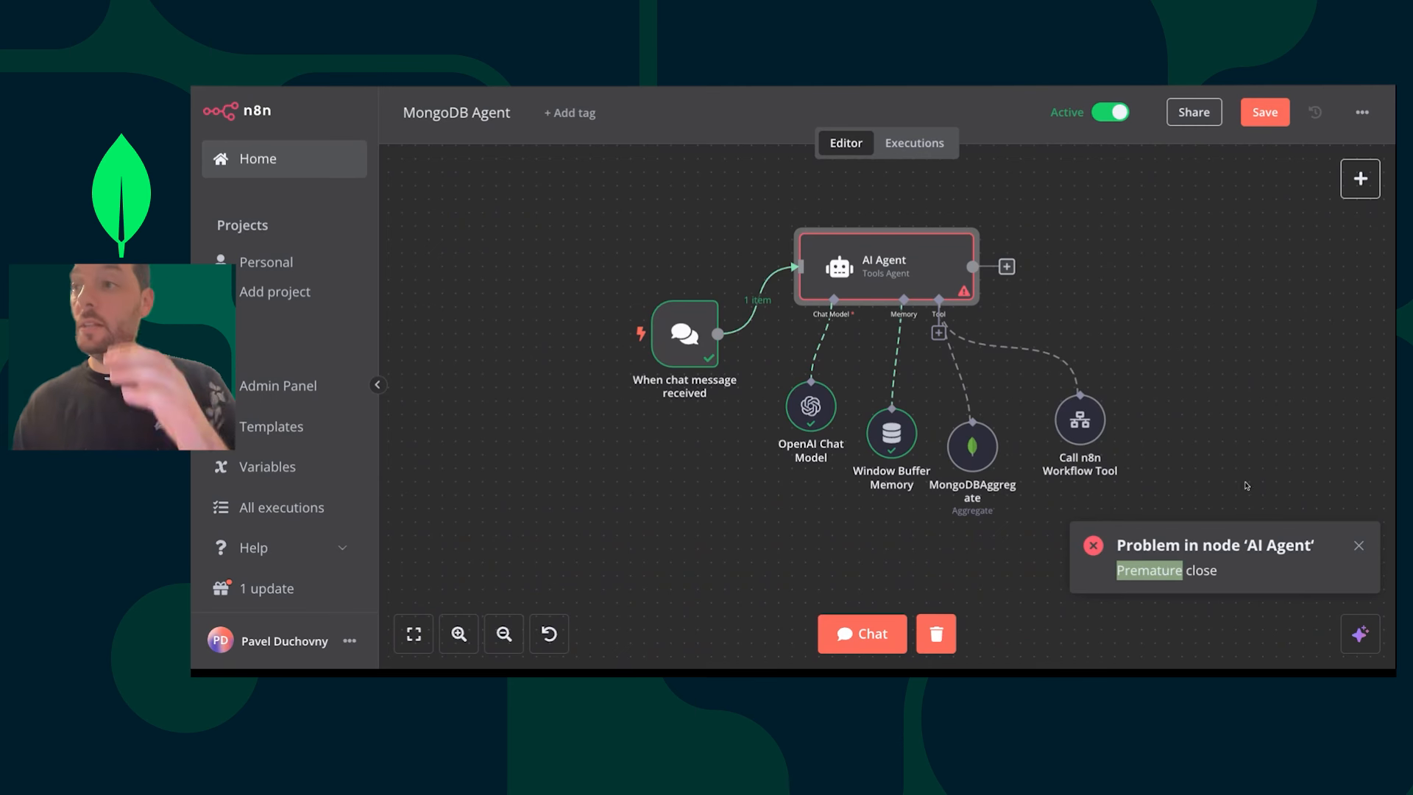
scroll(1240, 508, "down", 2)
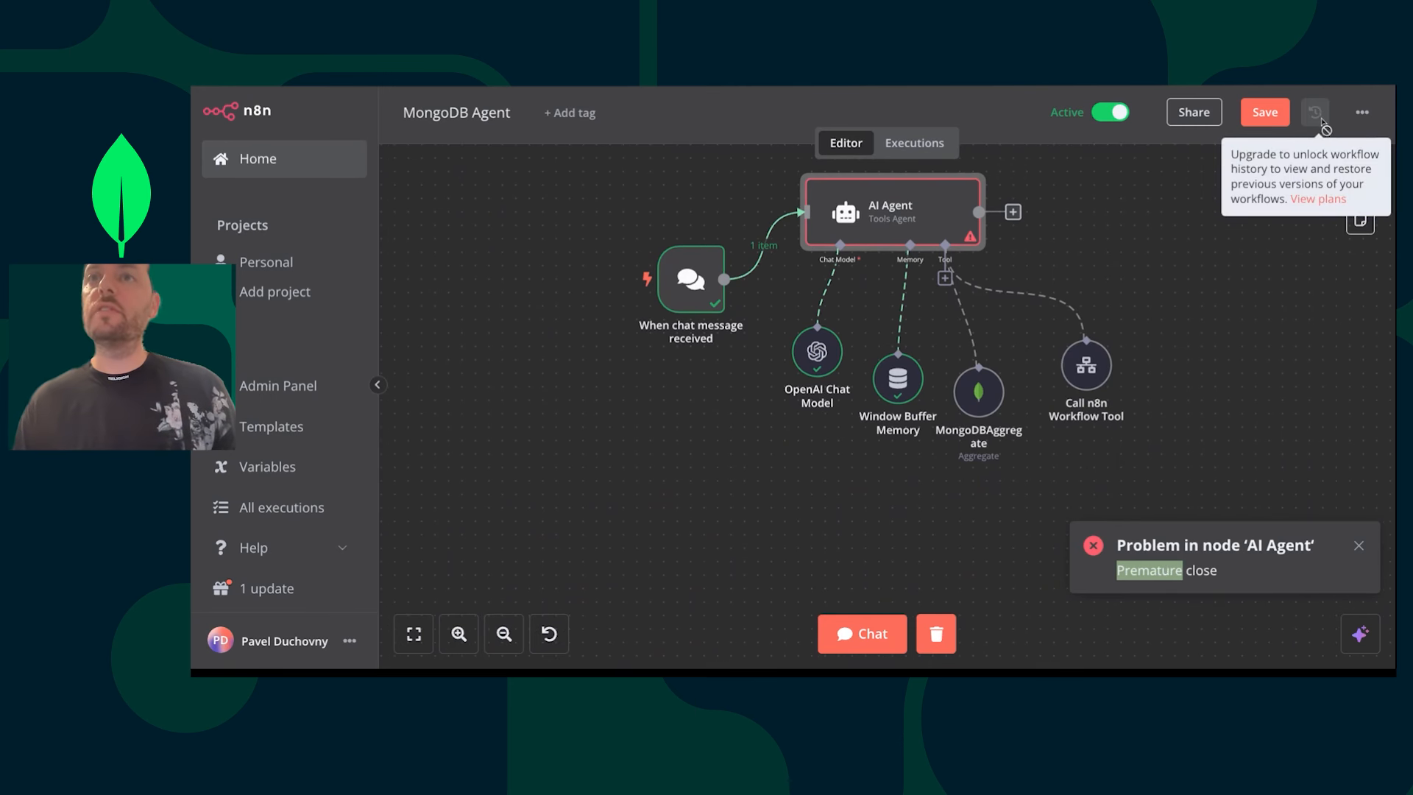
double_click(895, 207)
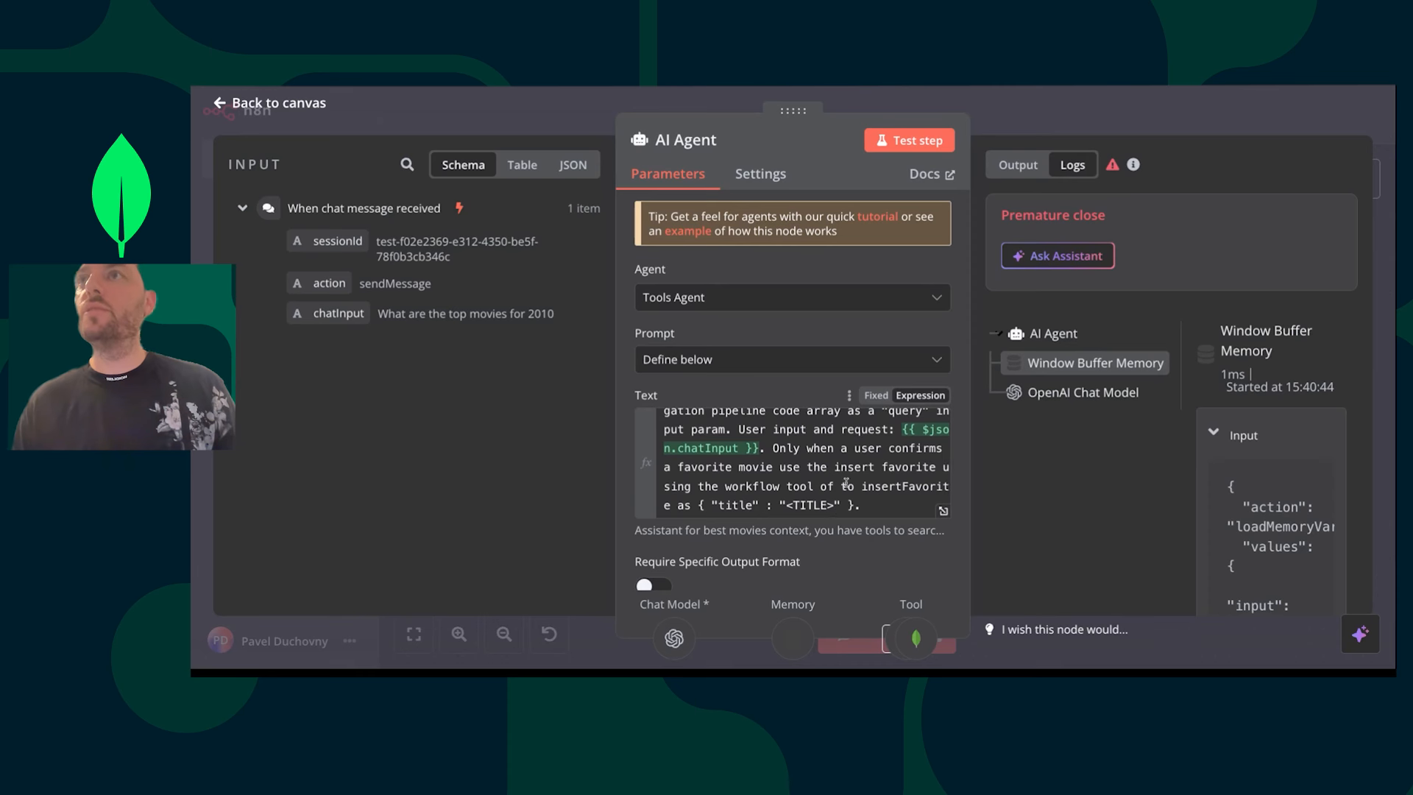
key("Escape")
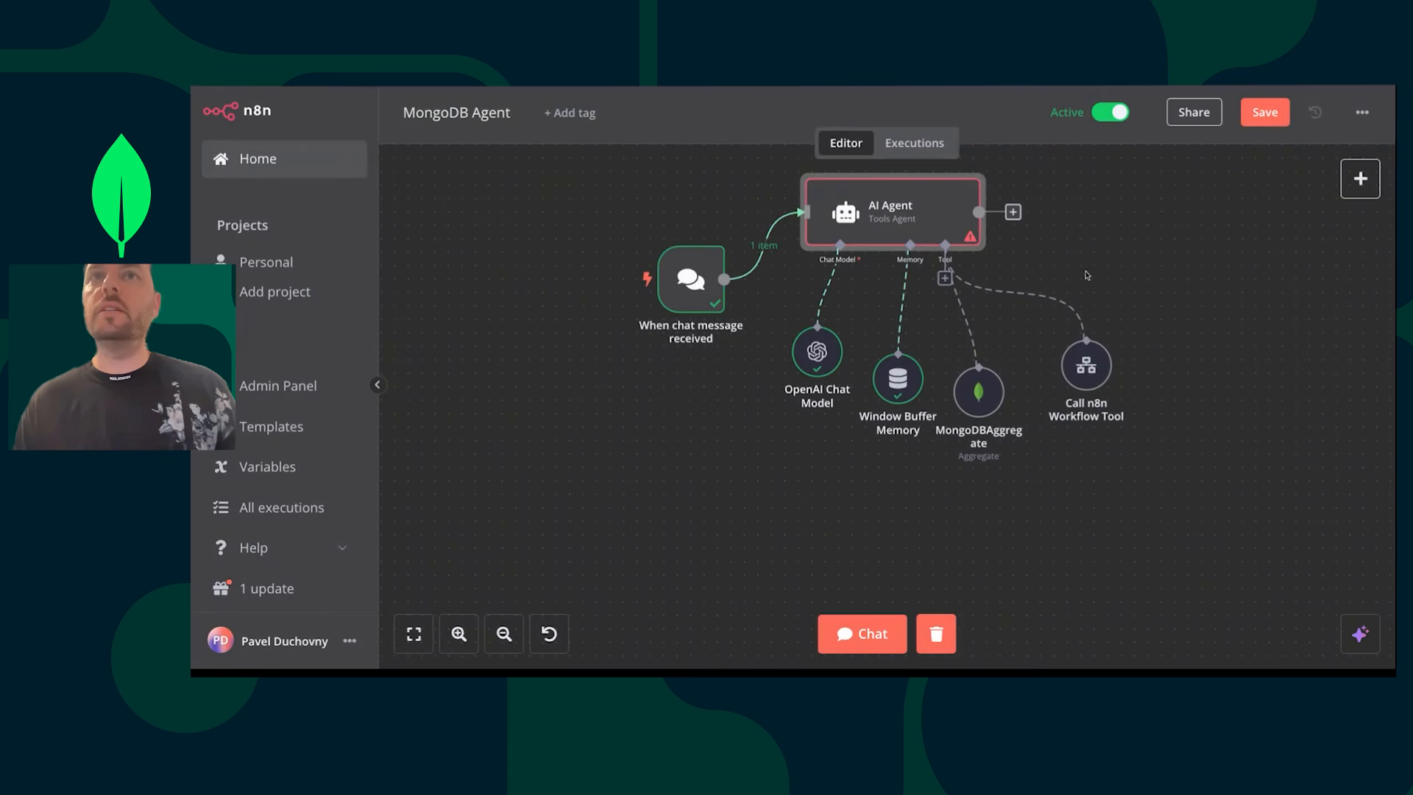
- Import the failed run's data from the execution history into the workflow editor for debugging
left_click(914, 143)
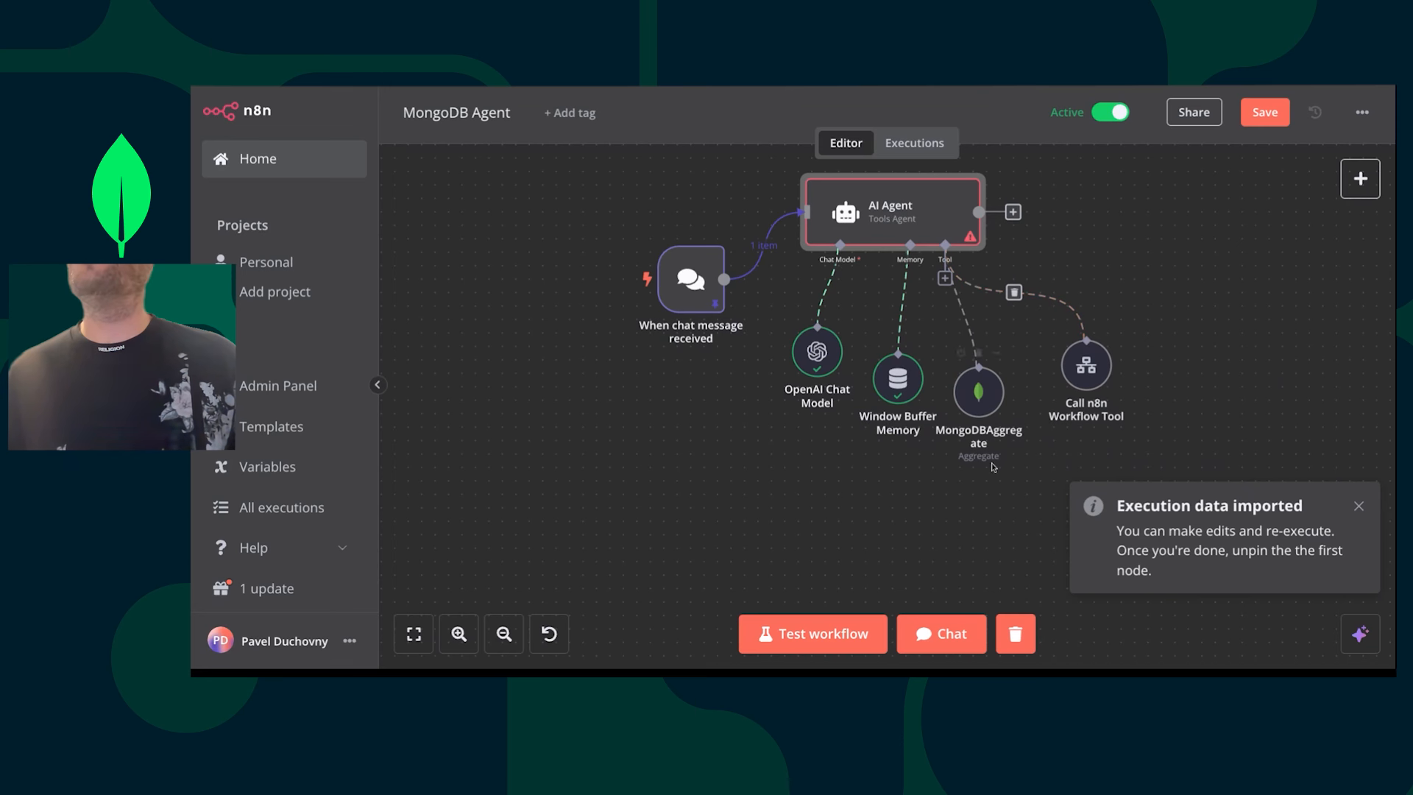
- Send "Hello" to the AI Agent in the chat, unpinning the chat output data
left_click(941, 633)
type("Hello")
key("Return")
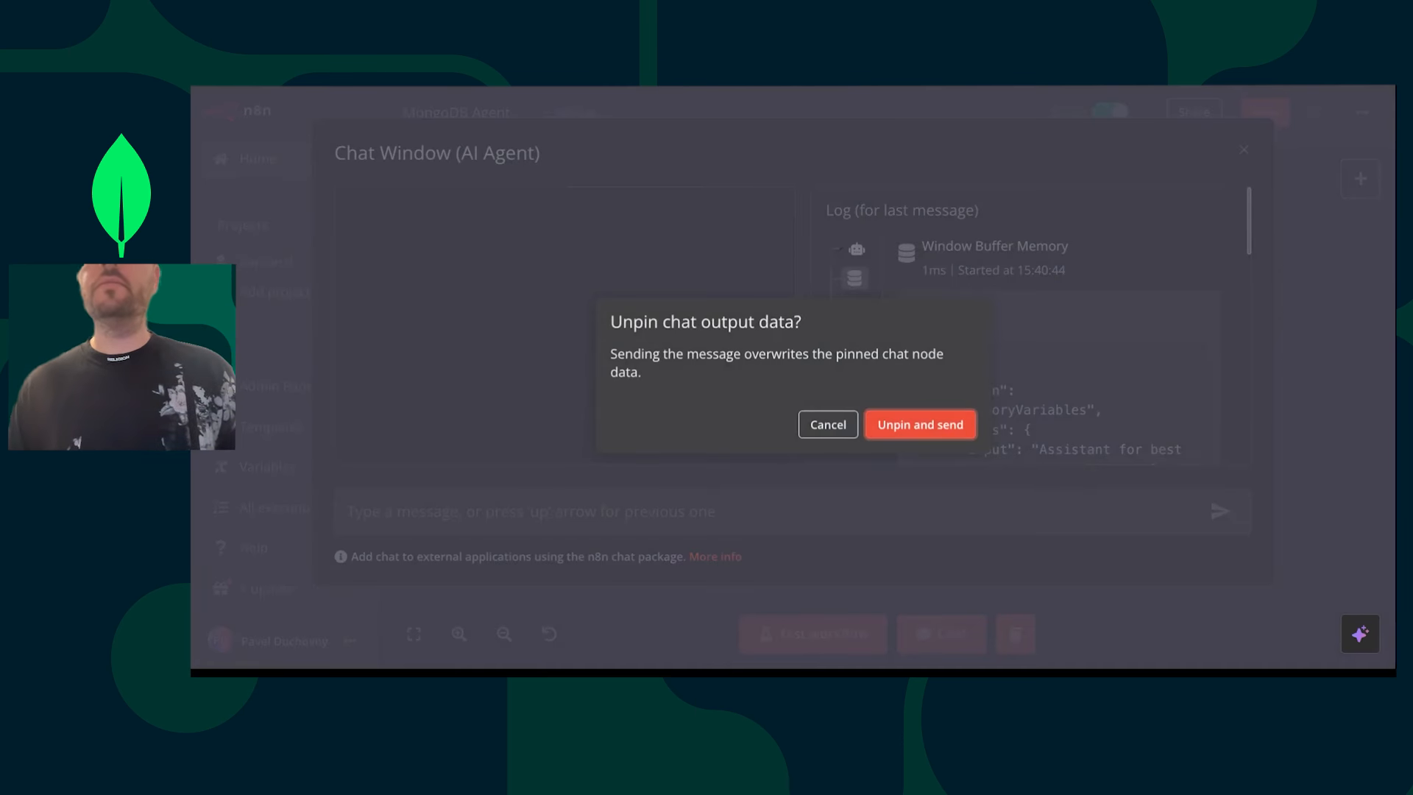
left_click(891, 439)
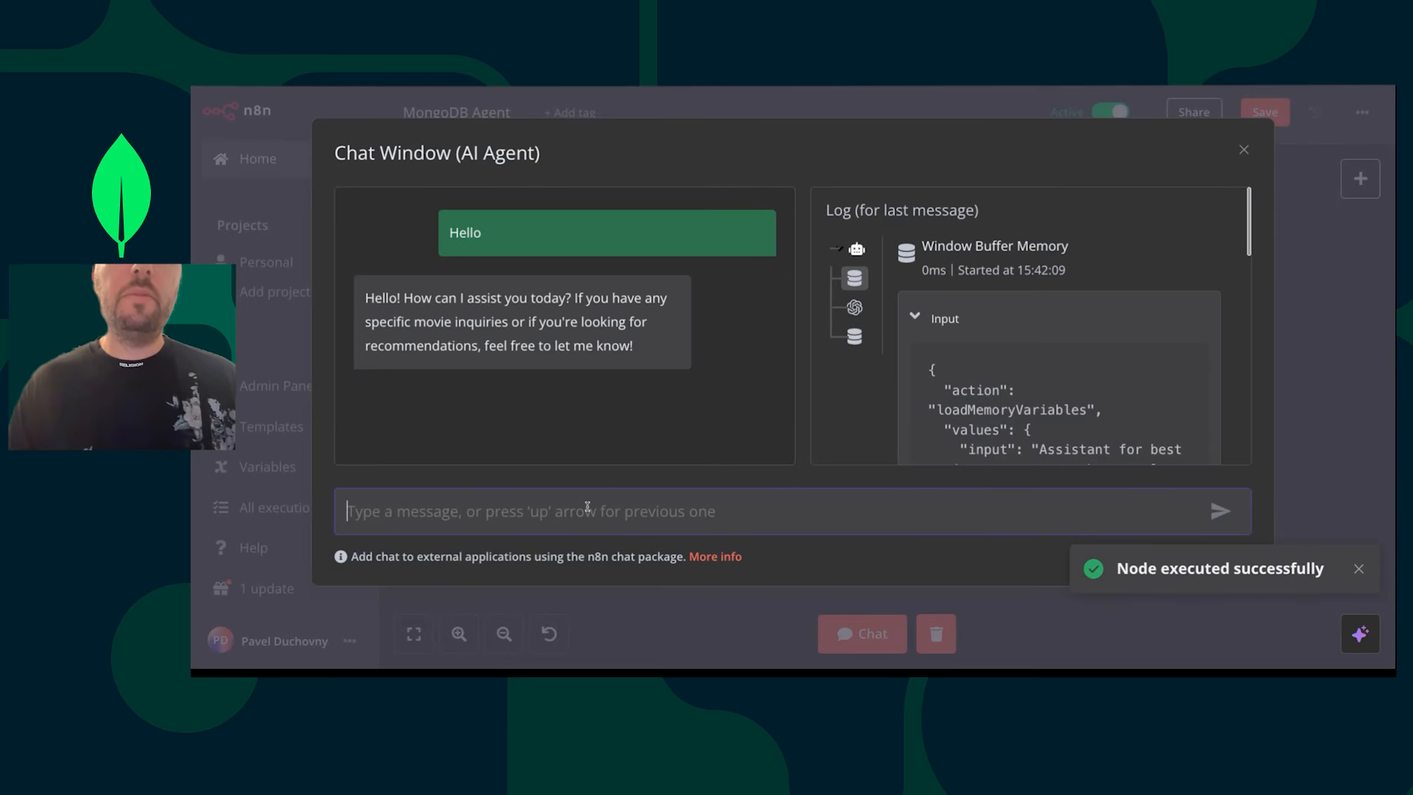
- Ask the AI Agent in the chat "What are the top movies by rating"
type("What are the top")
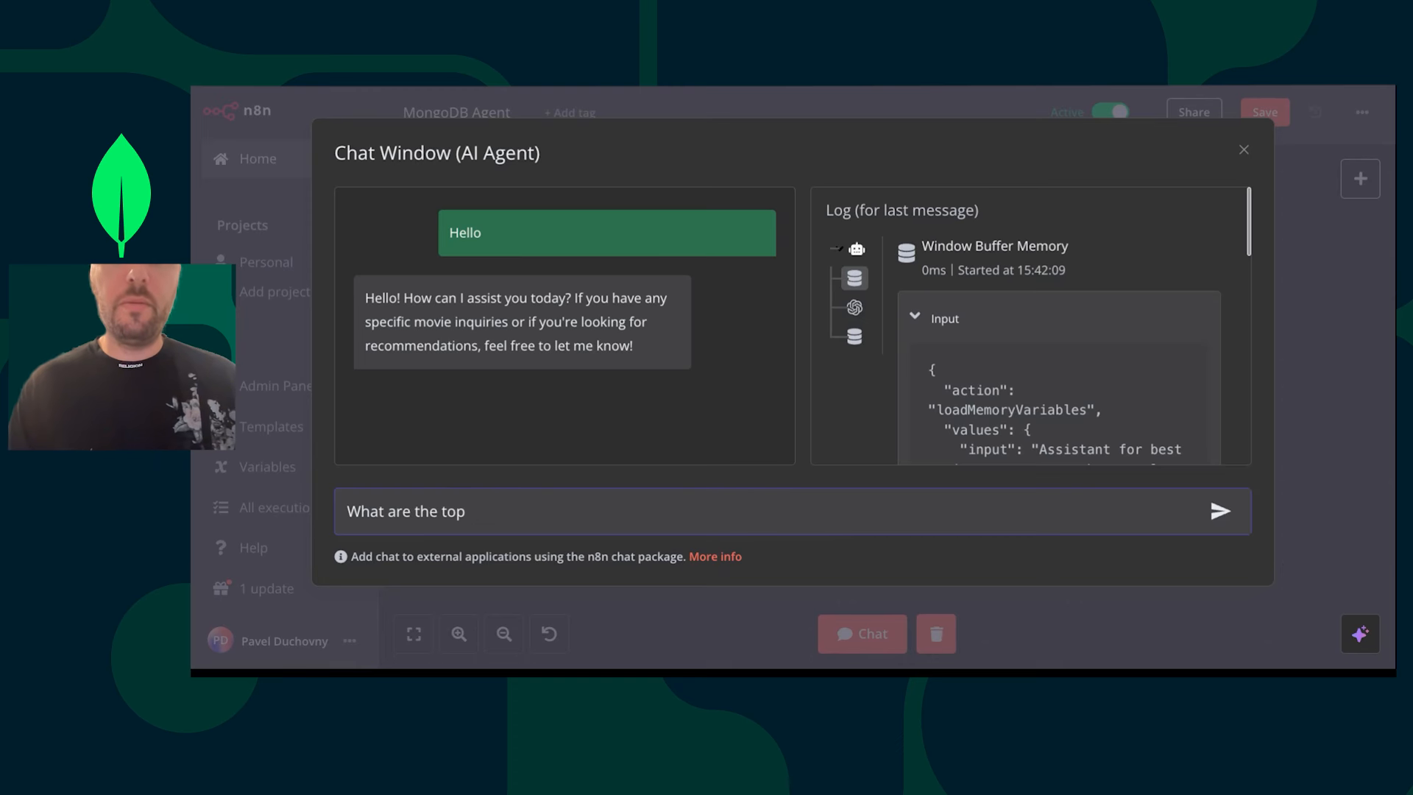
type(" cmovies byrd")
key("BackSpace")
key("BackSpace")
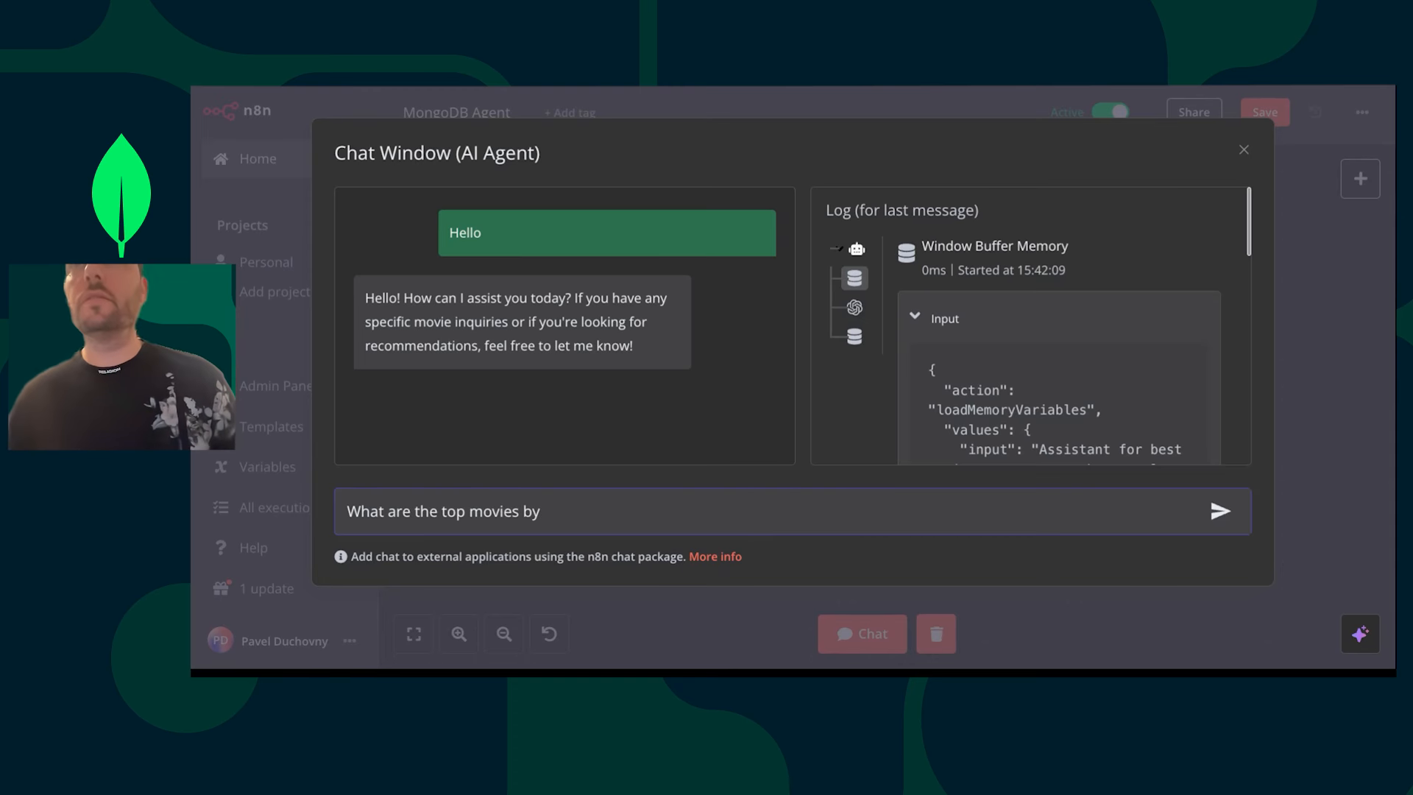
type("rating")
key("Return")
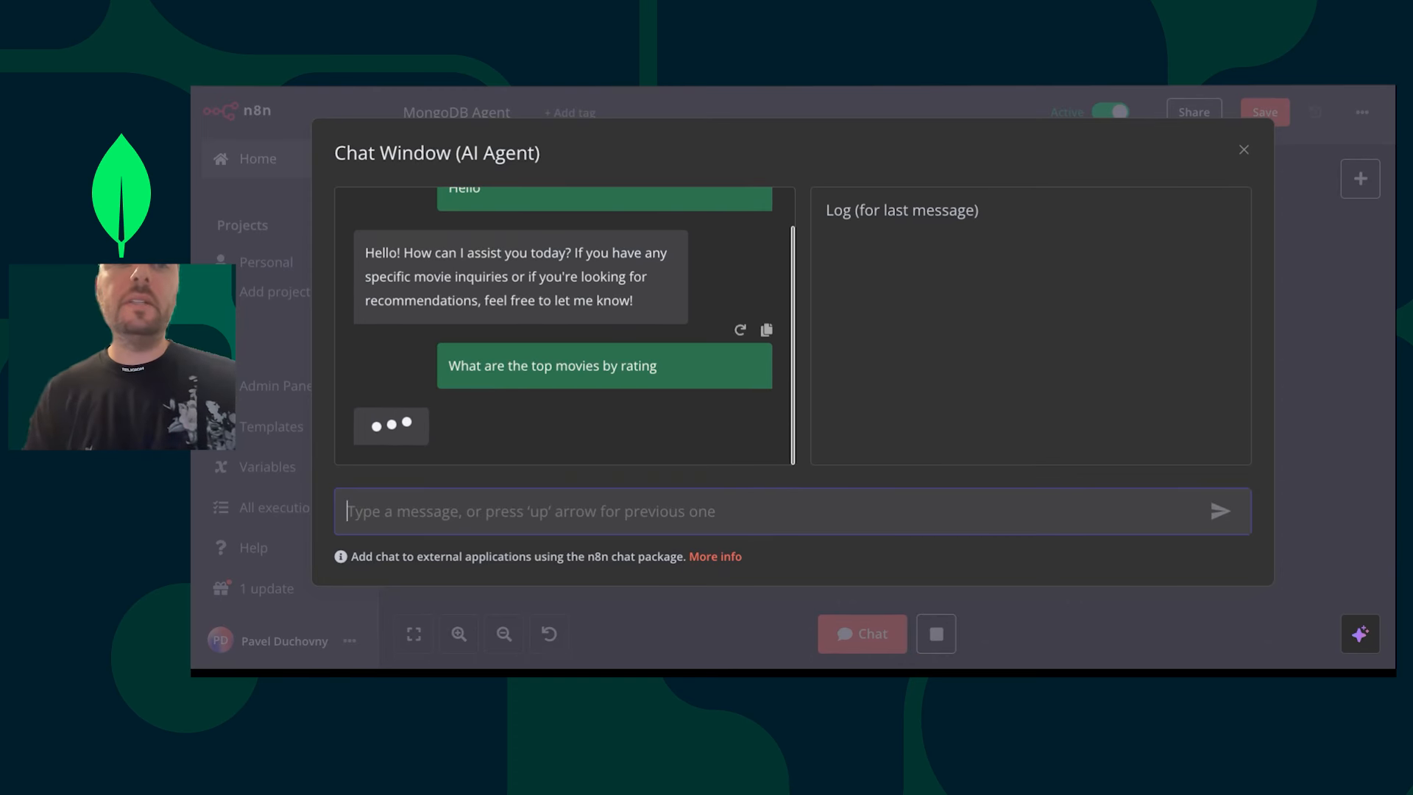
- Review the workflow run, the top-rated movies answer and the pipeline input in the MongoDBAggregate log
key("Escape")
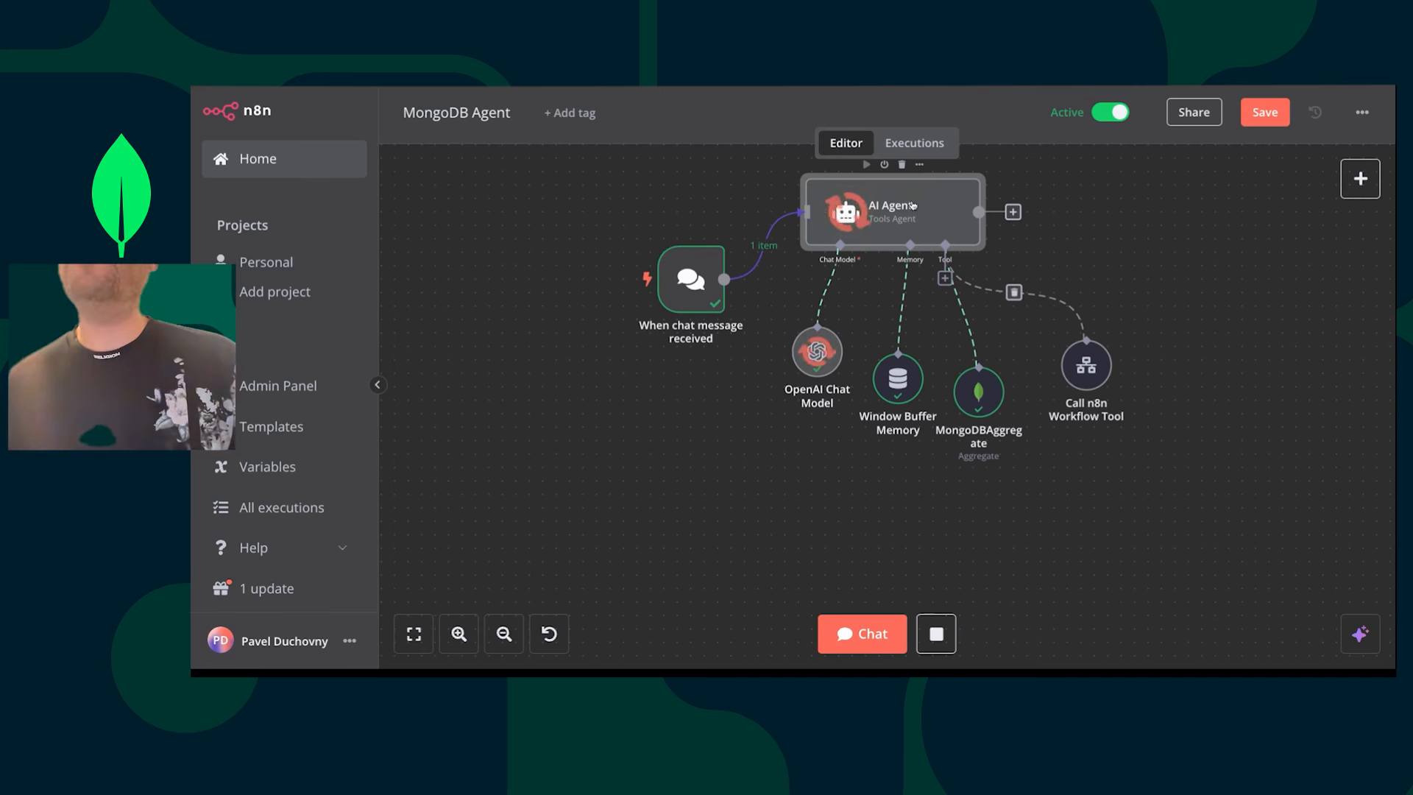
left_click(863, 633)
scroll(611, 376, "up", 3)
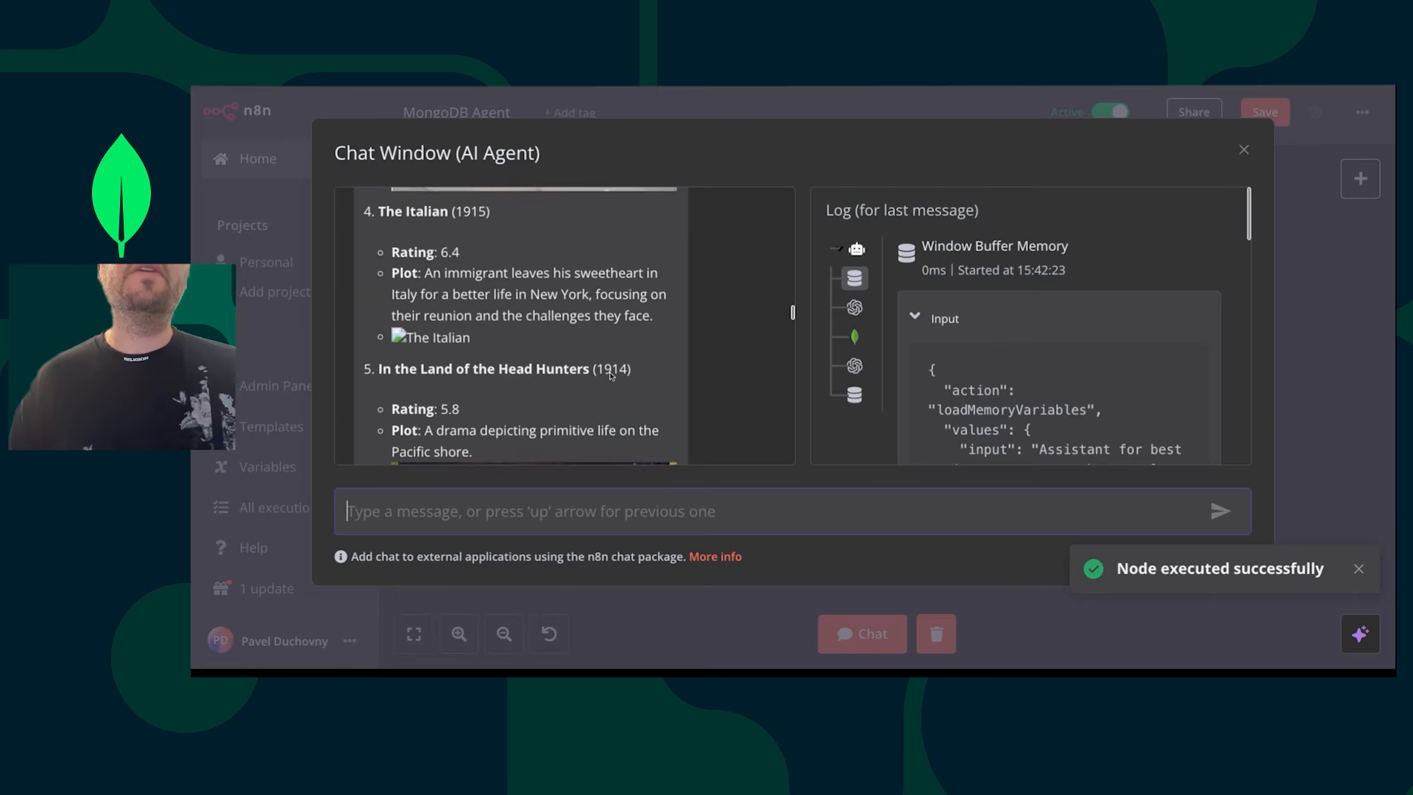
scroll(611, 376, "up", 10)
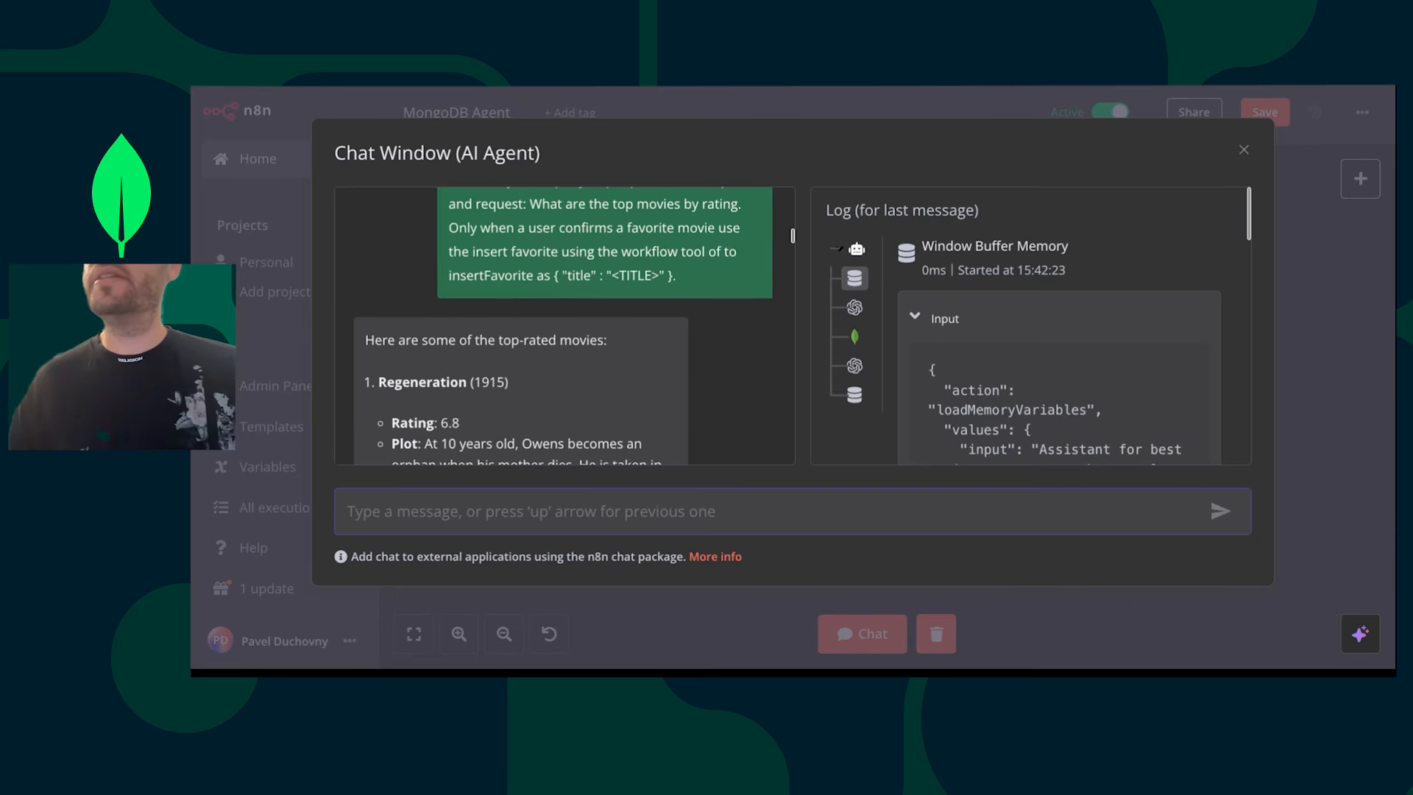
scroll(563, 325, "up", 1)
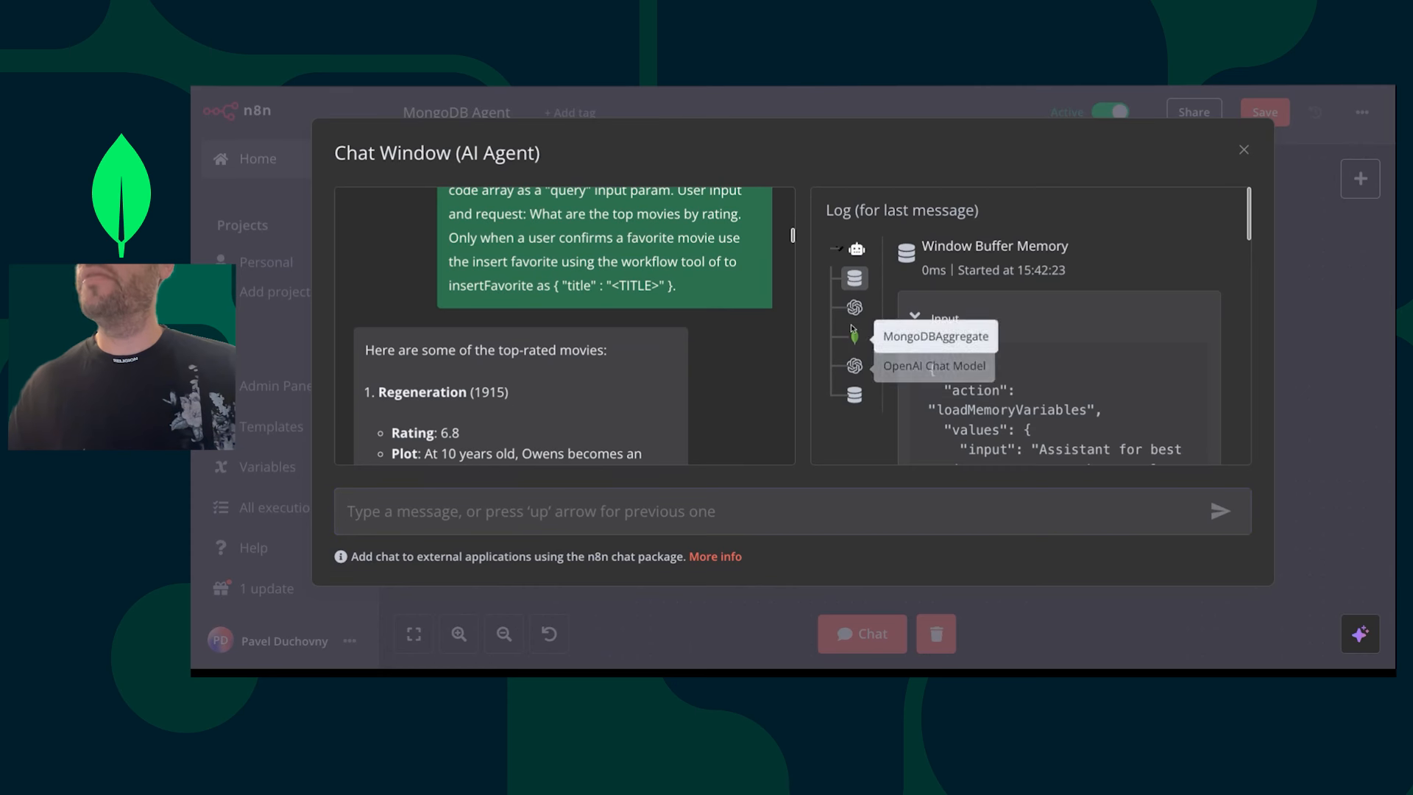
left_click(854, 366)
left_click(855, 337)
scroll(971, 394, "down", 1)
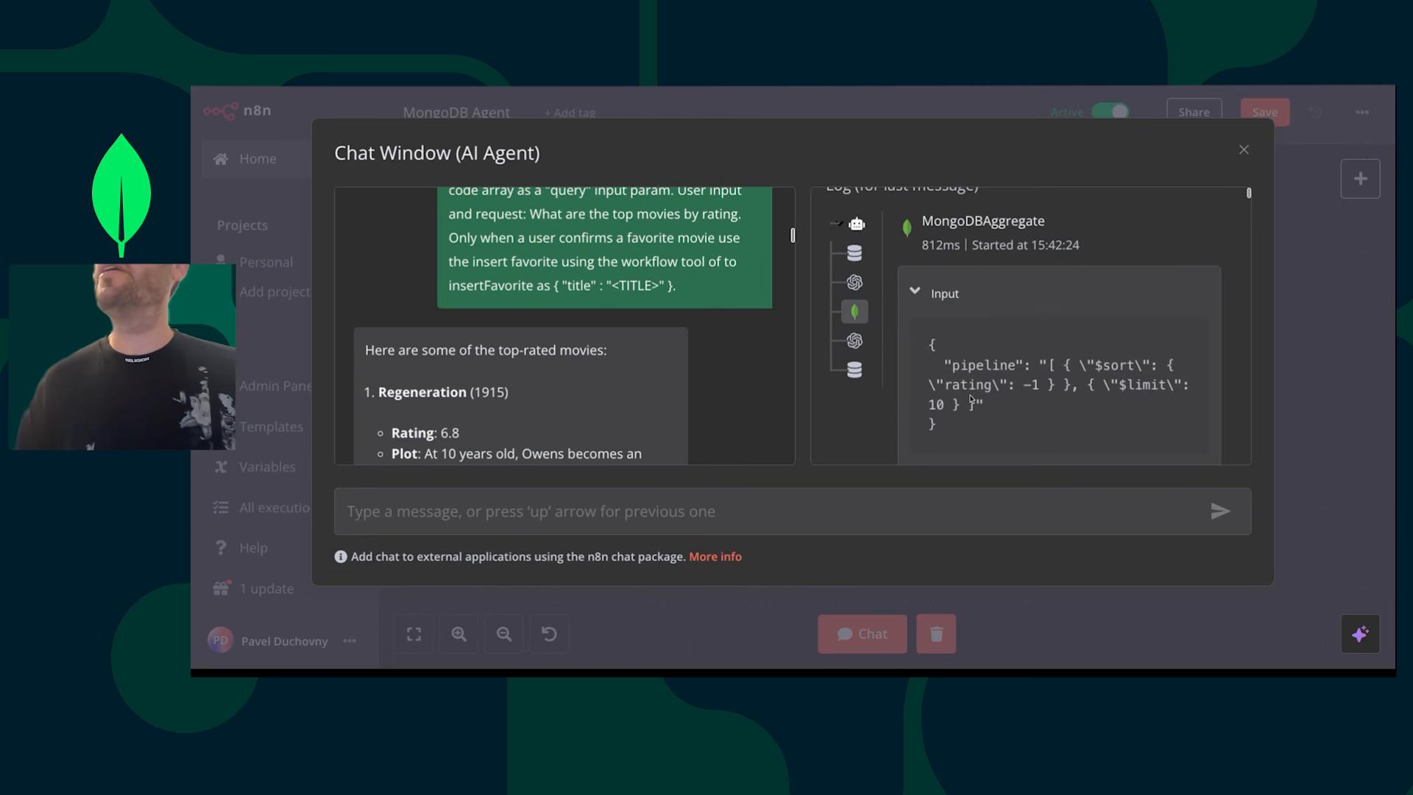
scroll(971, 393, "up", 1)
- Close the chat and leave for the home page, saving the MongoDB Agent workflow changes
left_click(1009, 94)
left_click(262, 164)
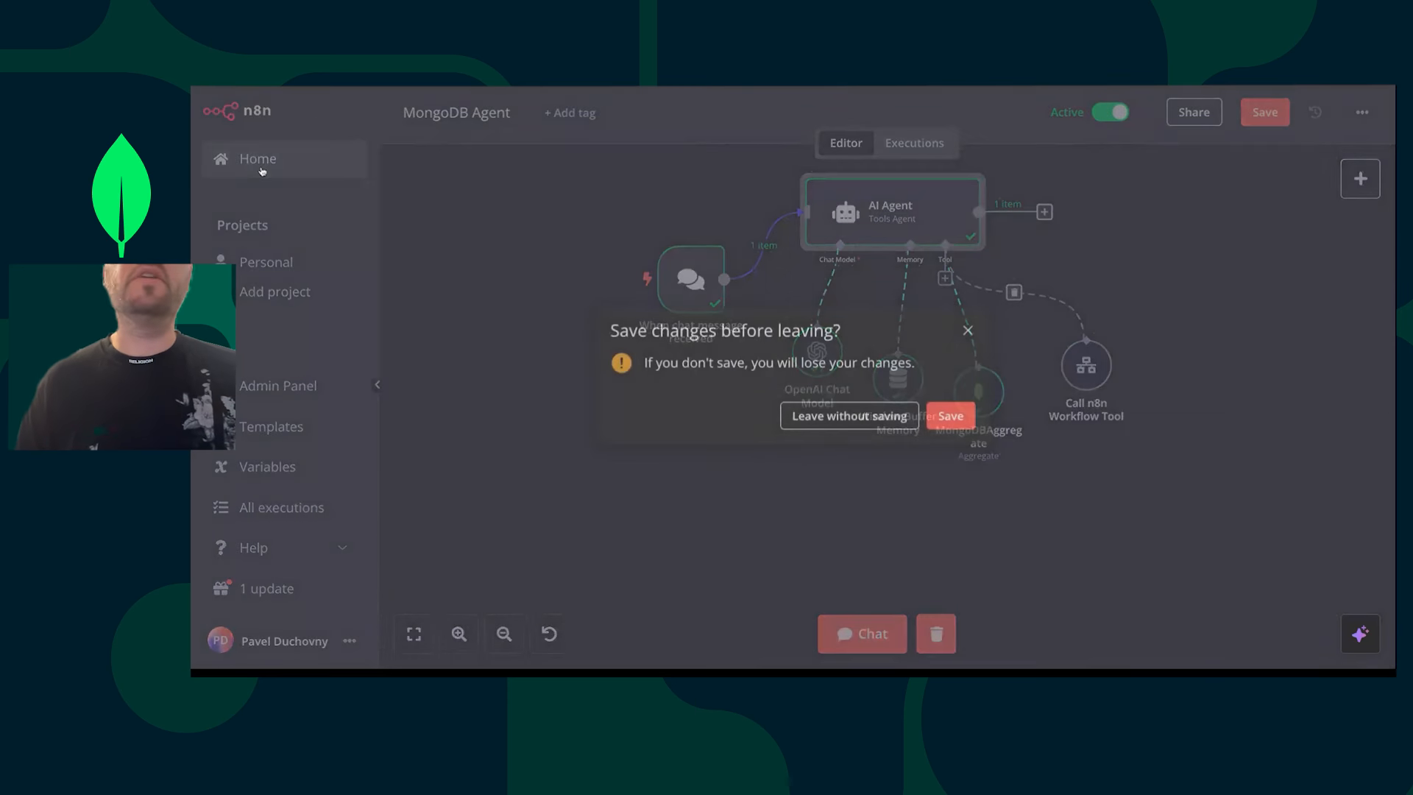
left_click(947, 413)
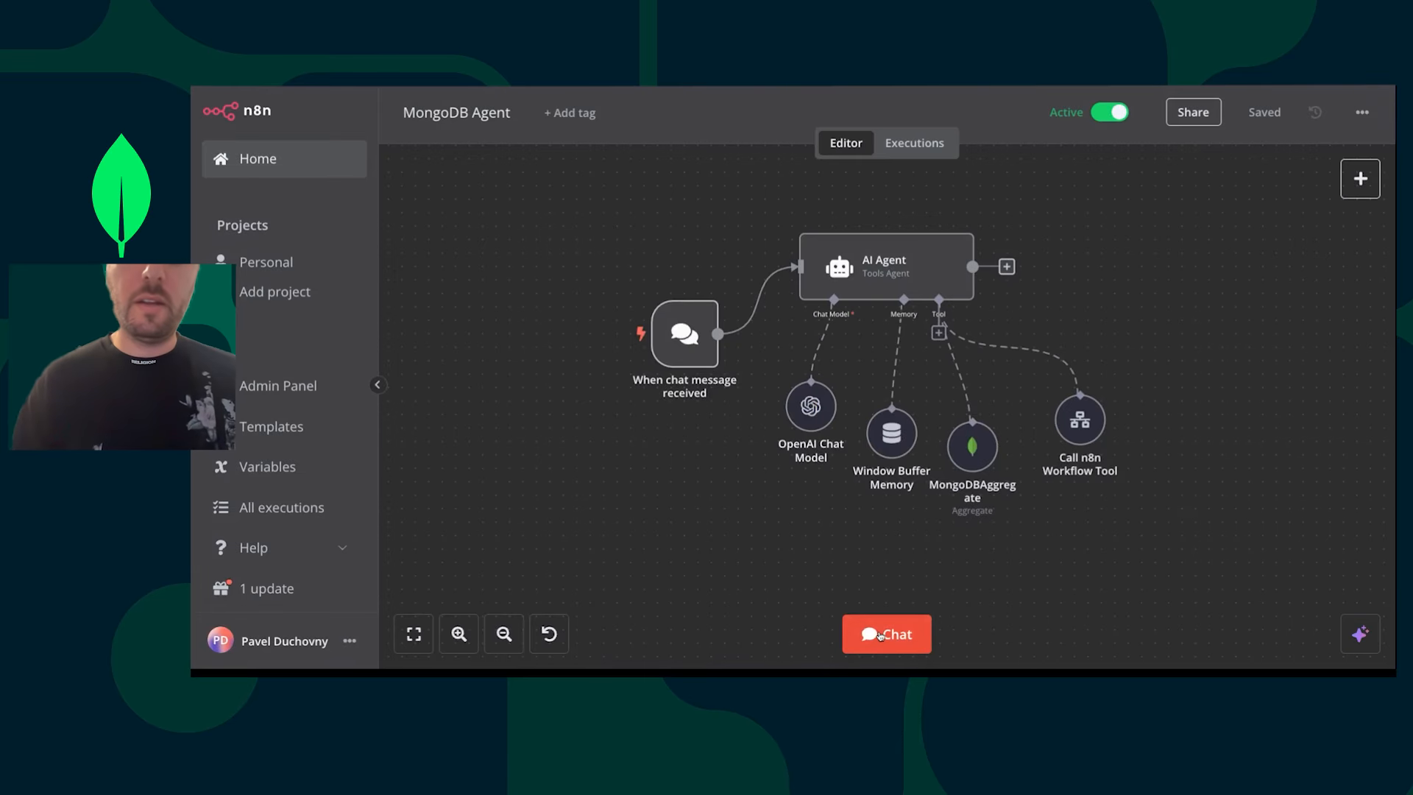
- Open a new chat with the AI Agent and ask "What are the top comedy movies"
left_click(884, 633)
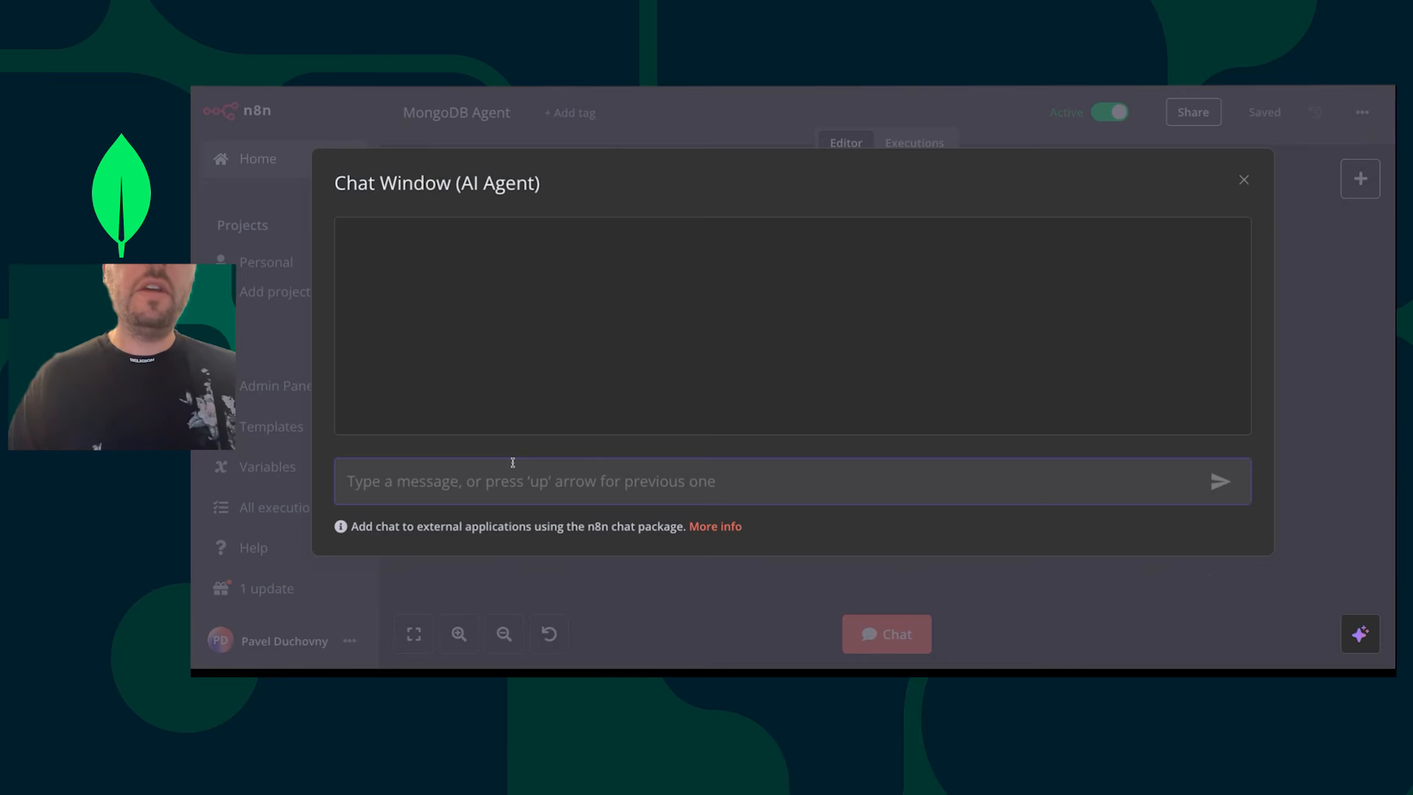
type("What are ")
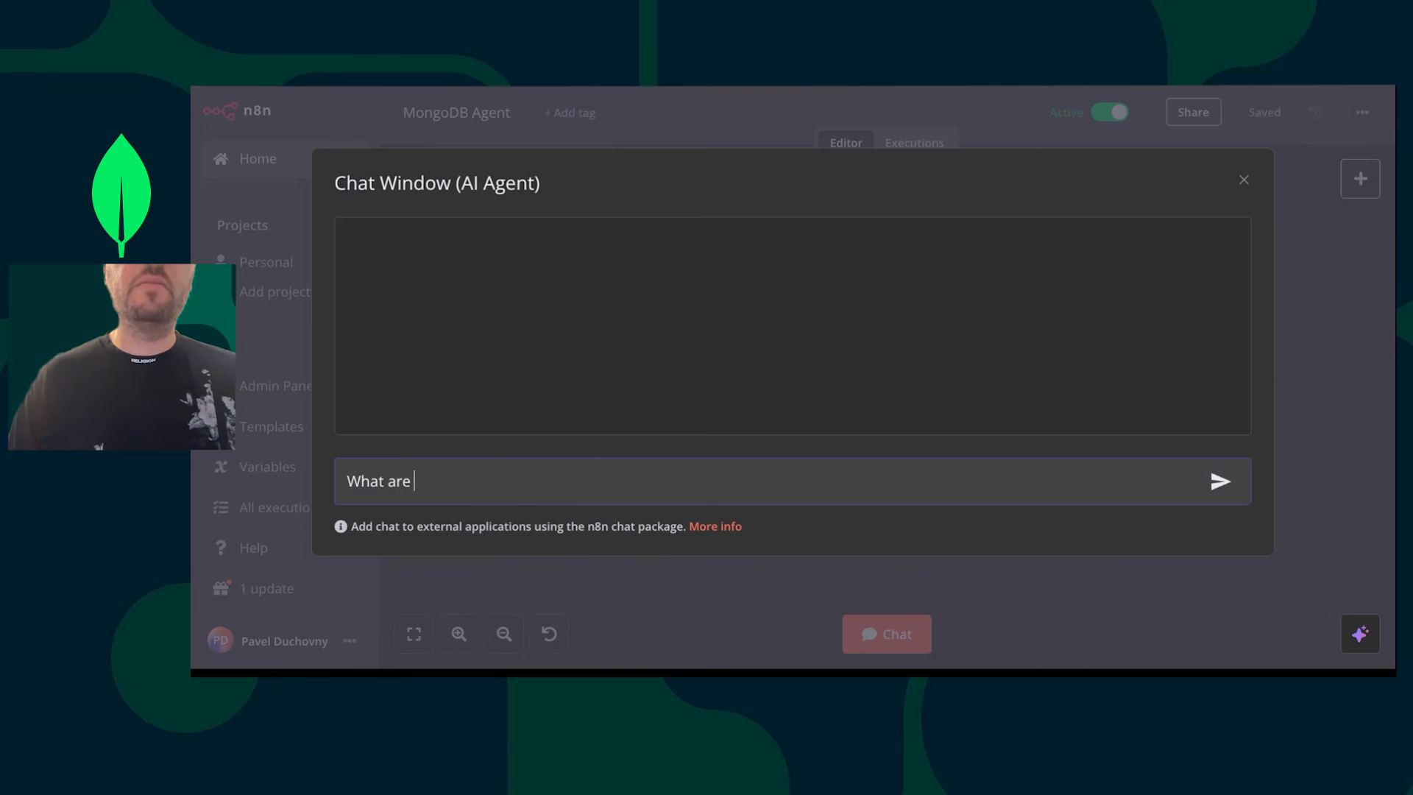
type("the top comedy movies")
key("Return")
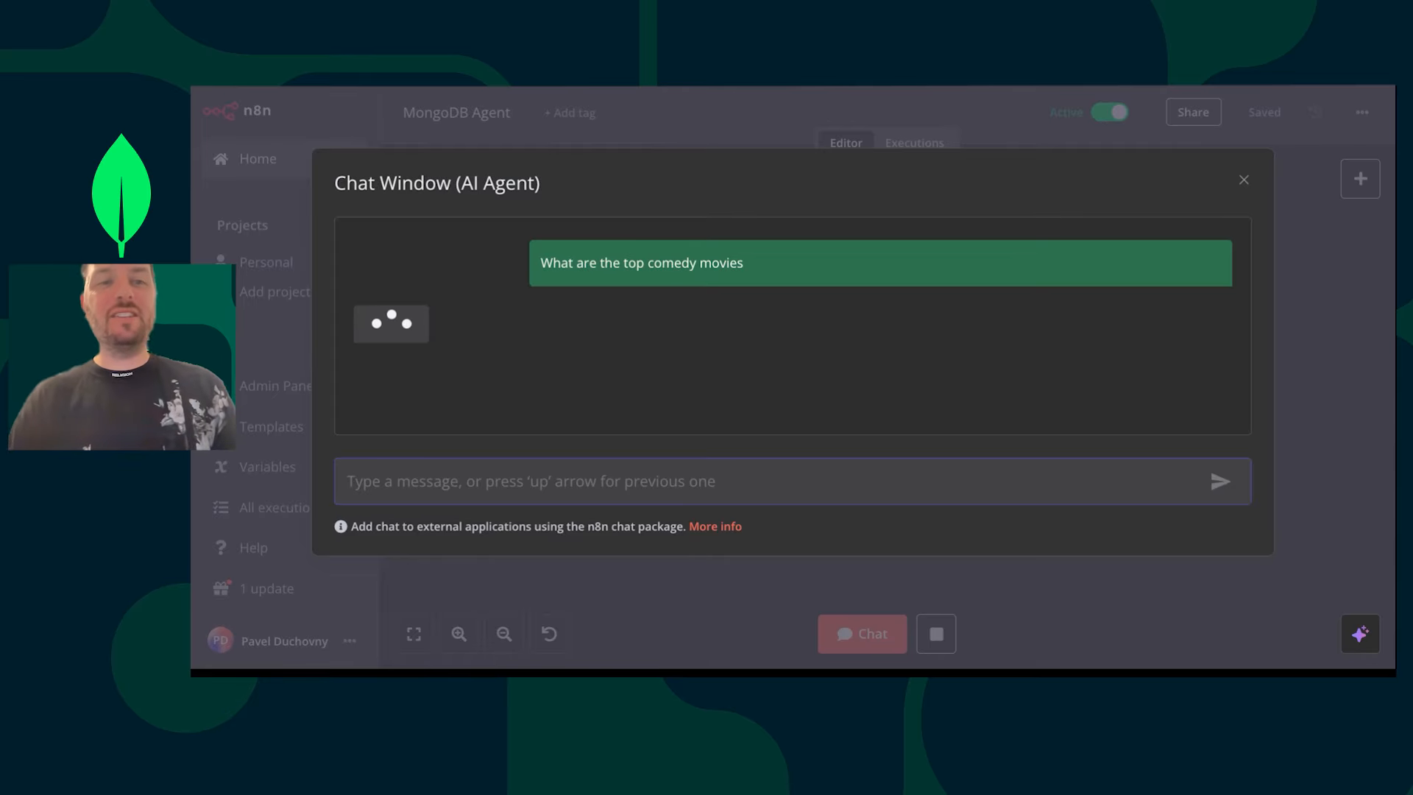
- Examine the comedy query's workflow run, its MongoDBAggregate pipeline input and the list of recommended movies
key("Escape")
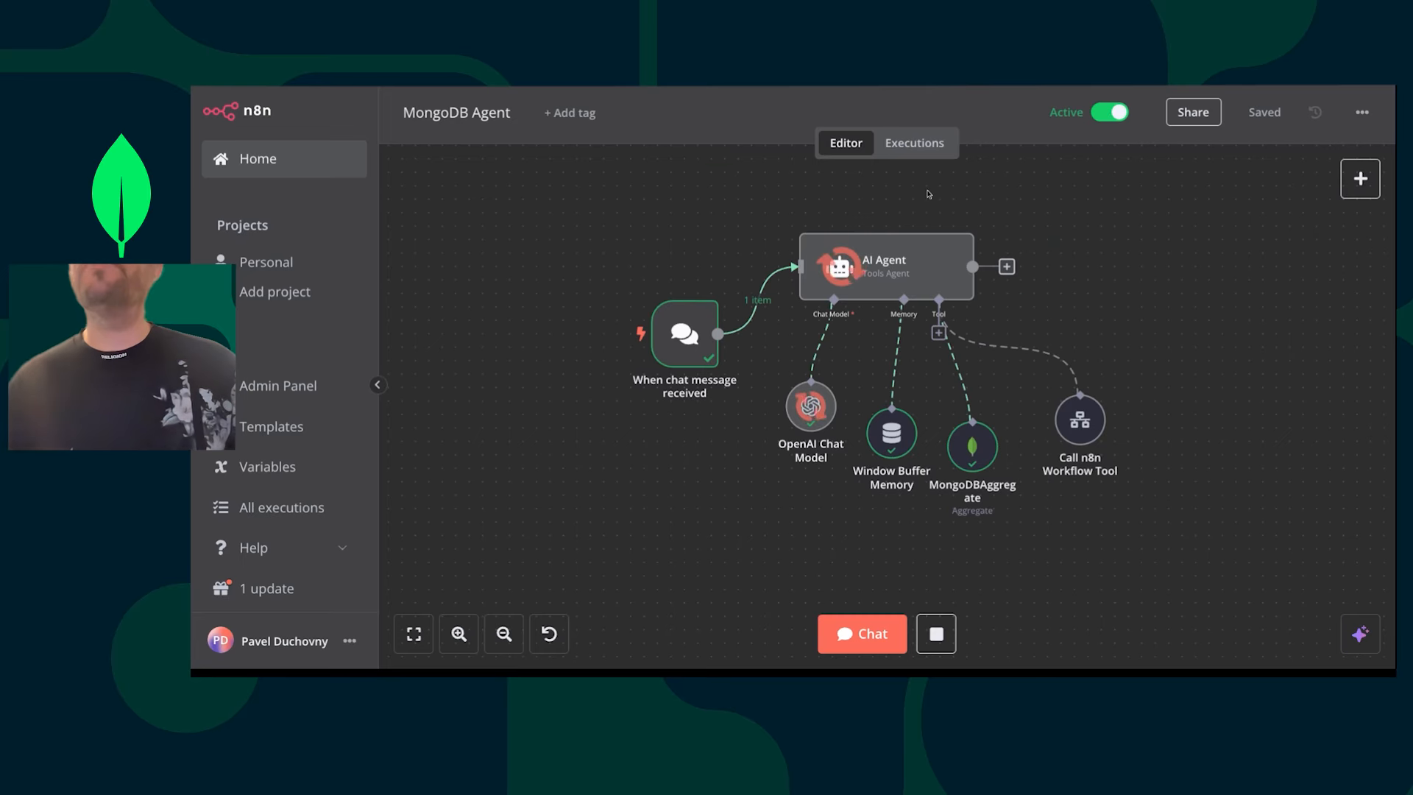
left_click(863, 634)
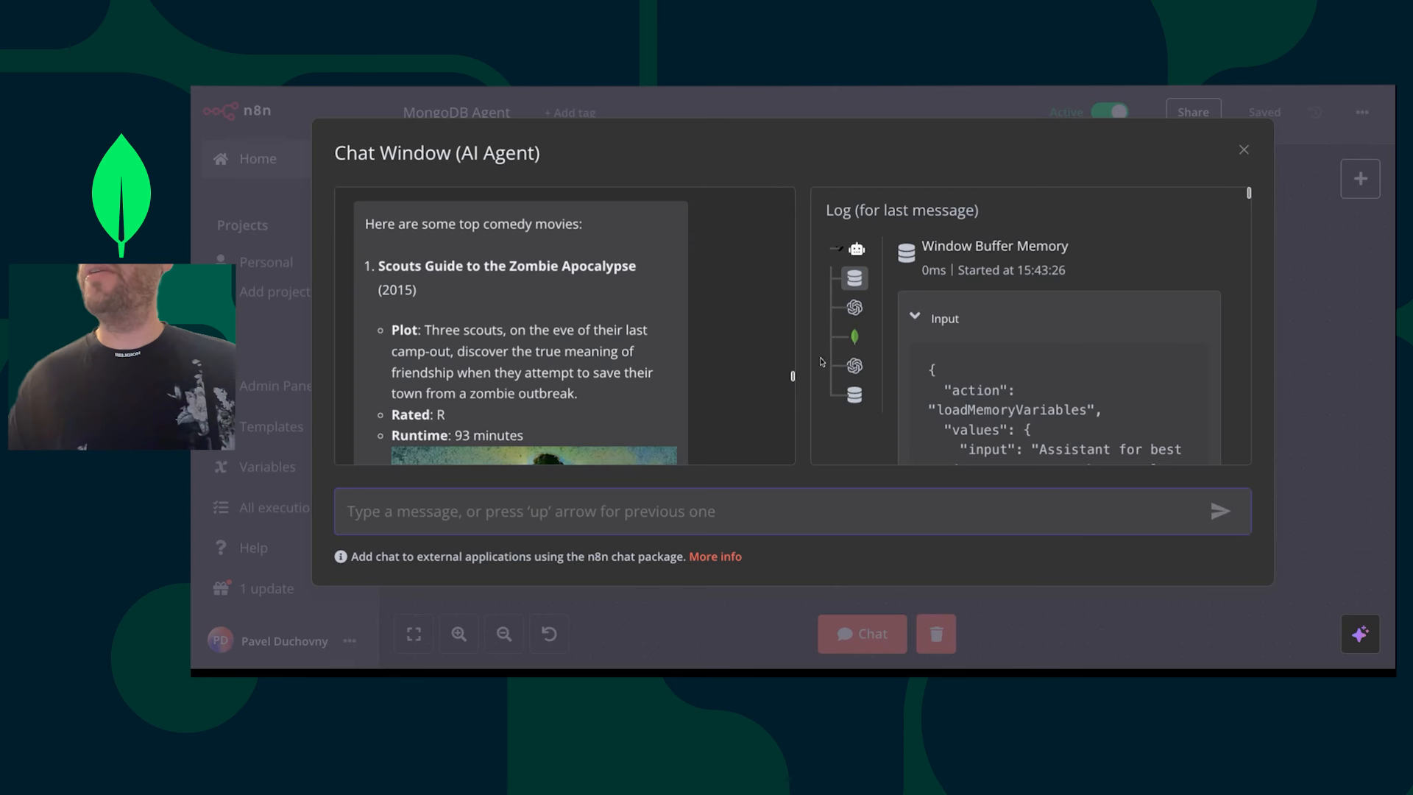
left_click(853, 338)
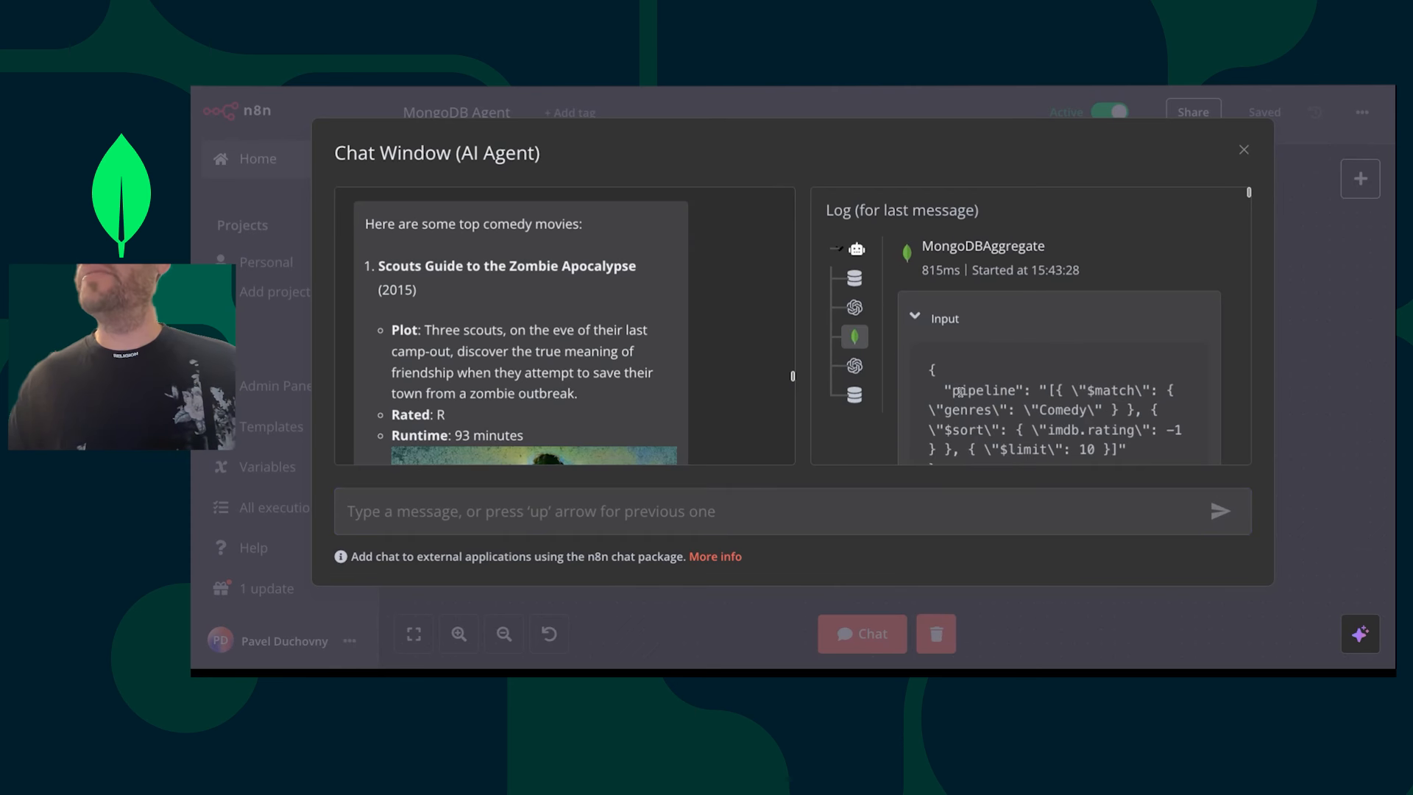
scroll(950, 387, "down", 1)
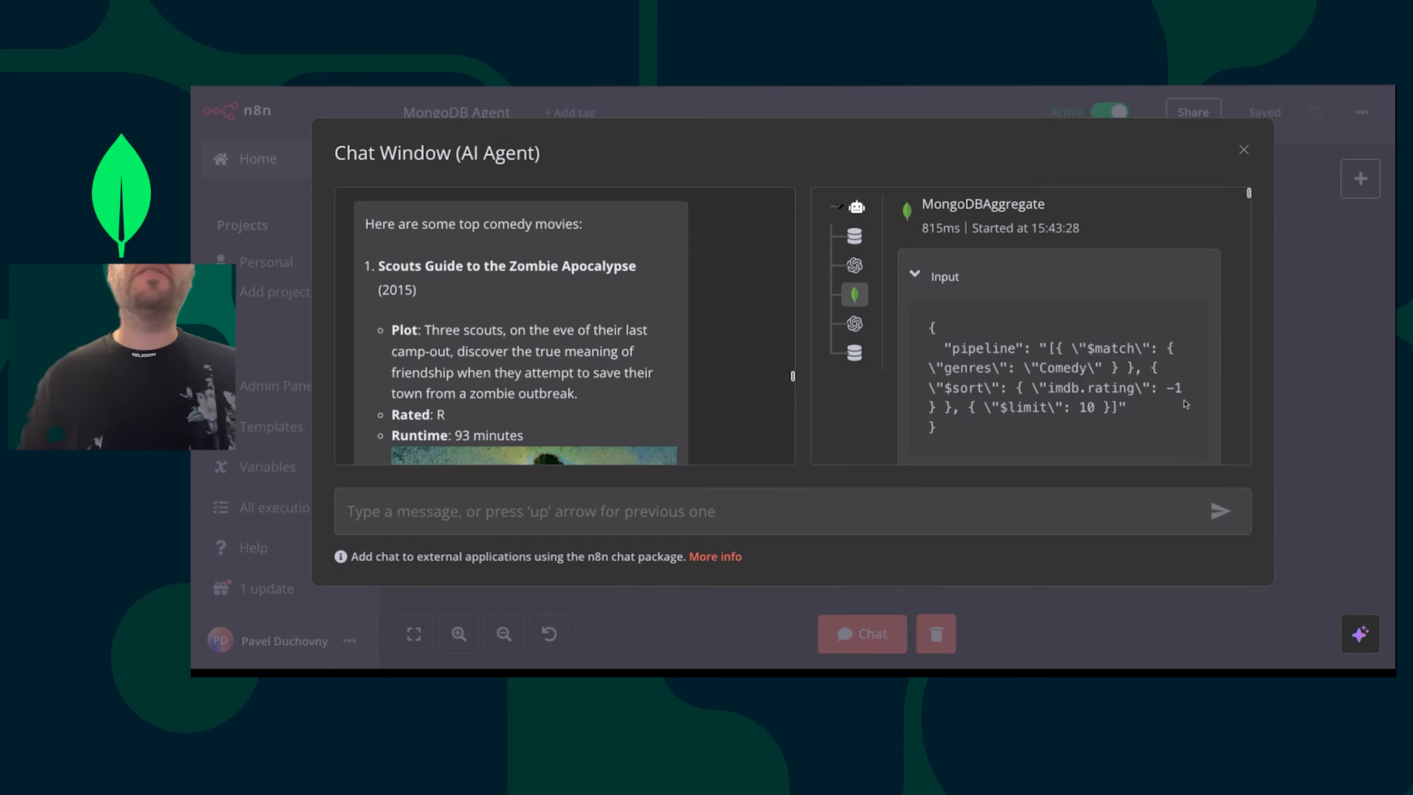
scroll(555, 324, "down", 6)
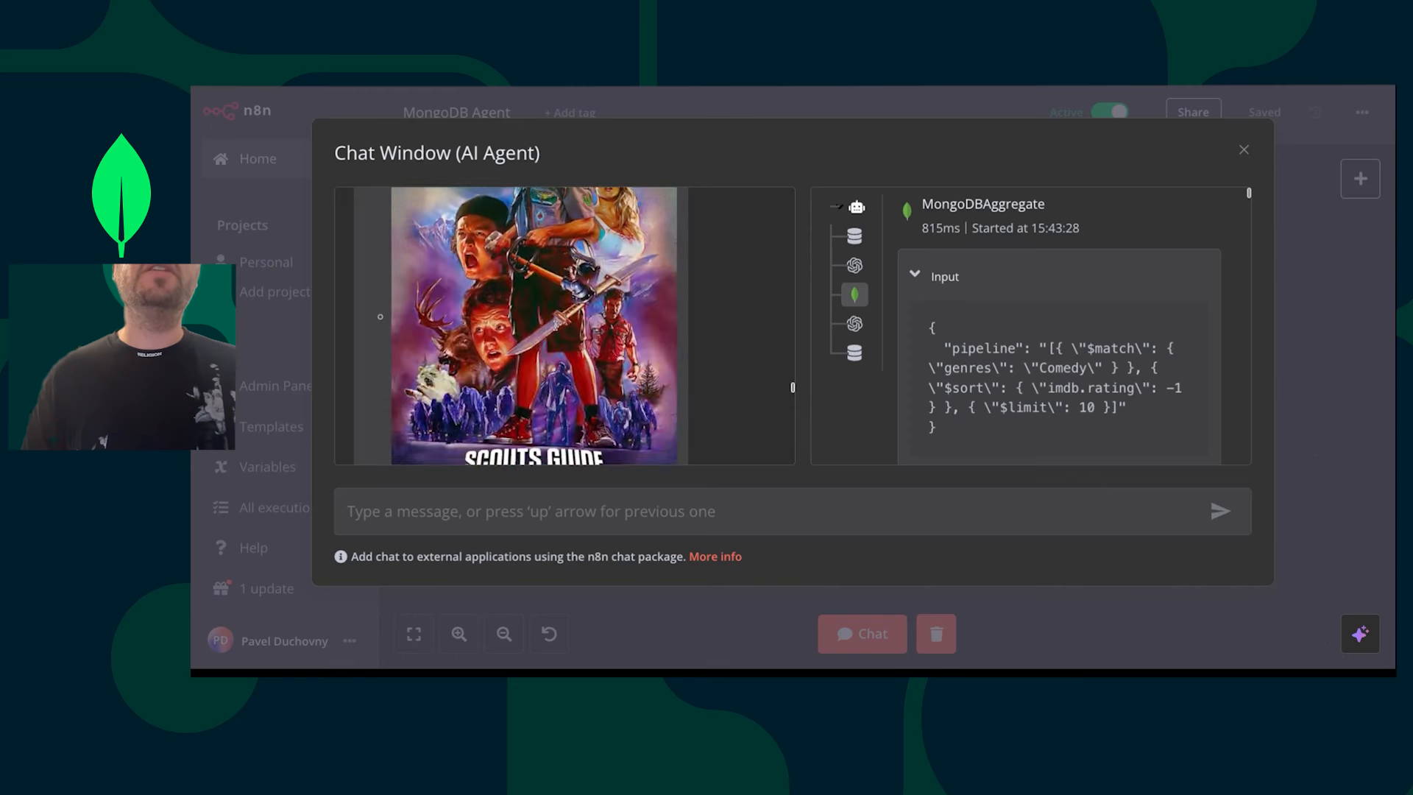
scroll(555, 325, "down", 6)
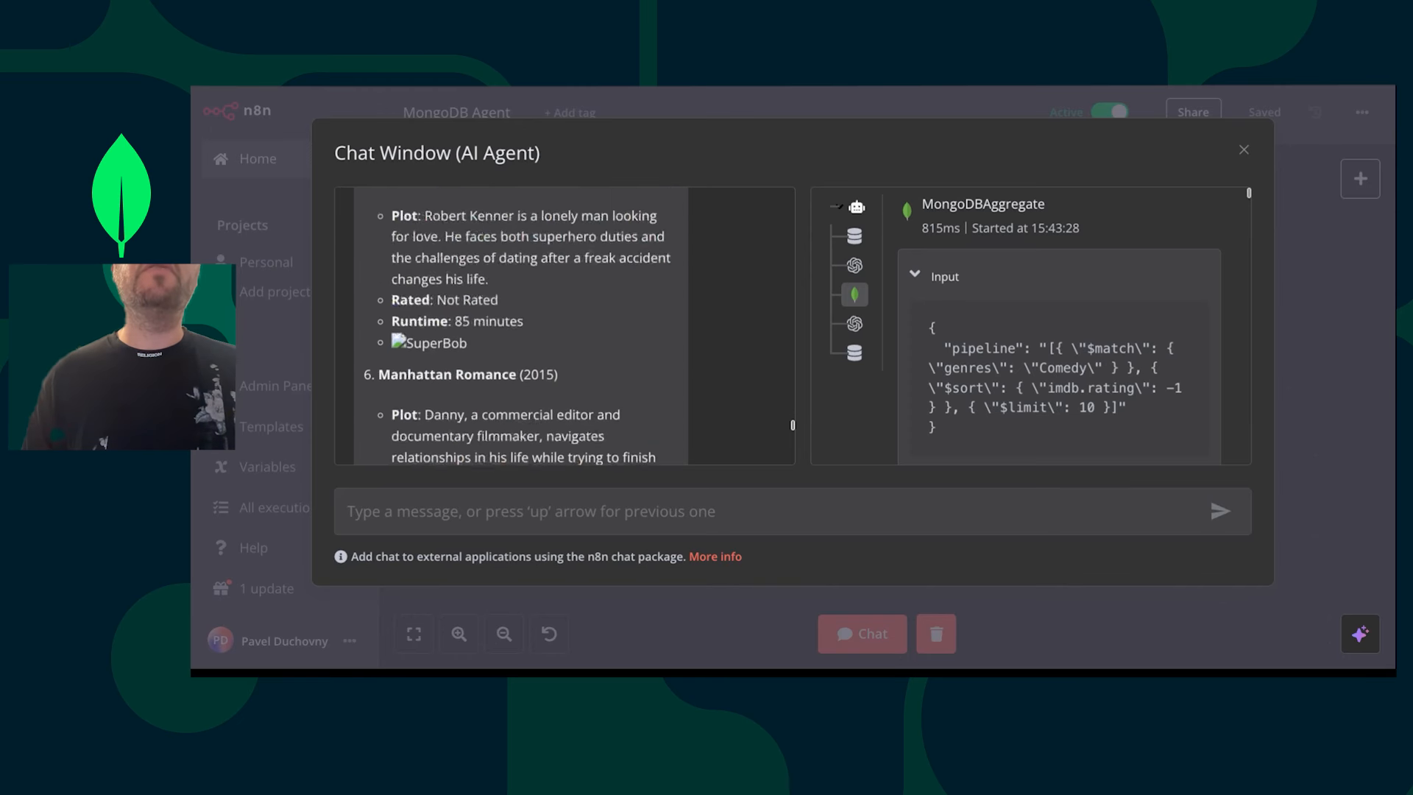
scroll(502, 326, "down", 3)
scroll(501, 326, "up", 6)
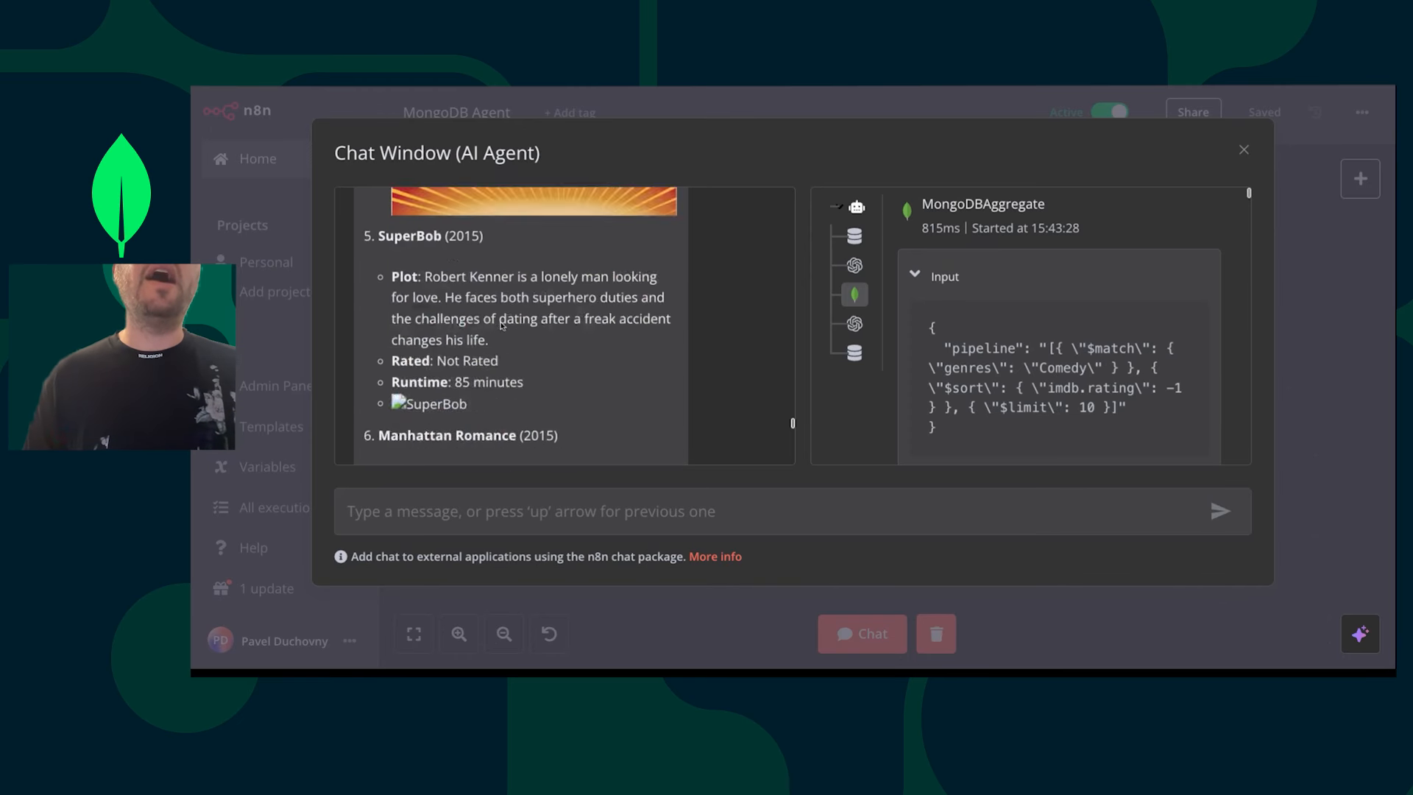
scroll(444, 323, "down", 1)
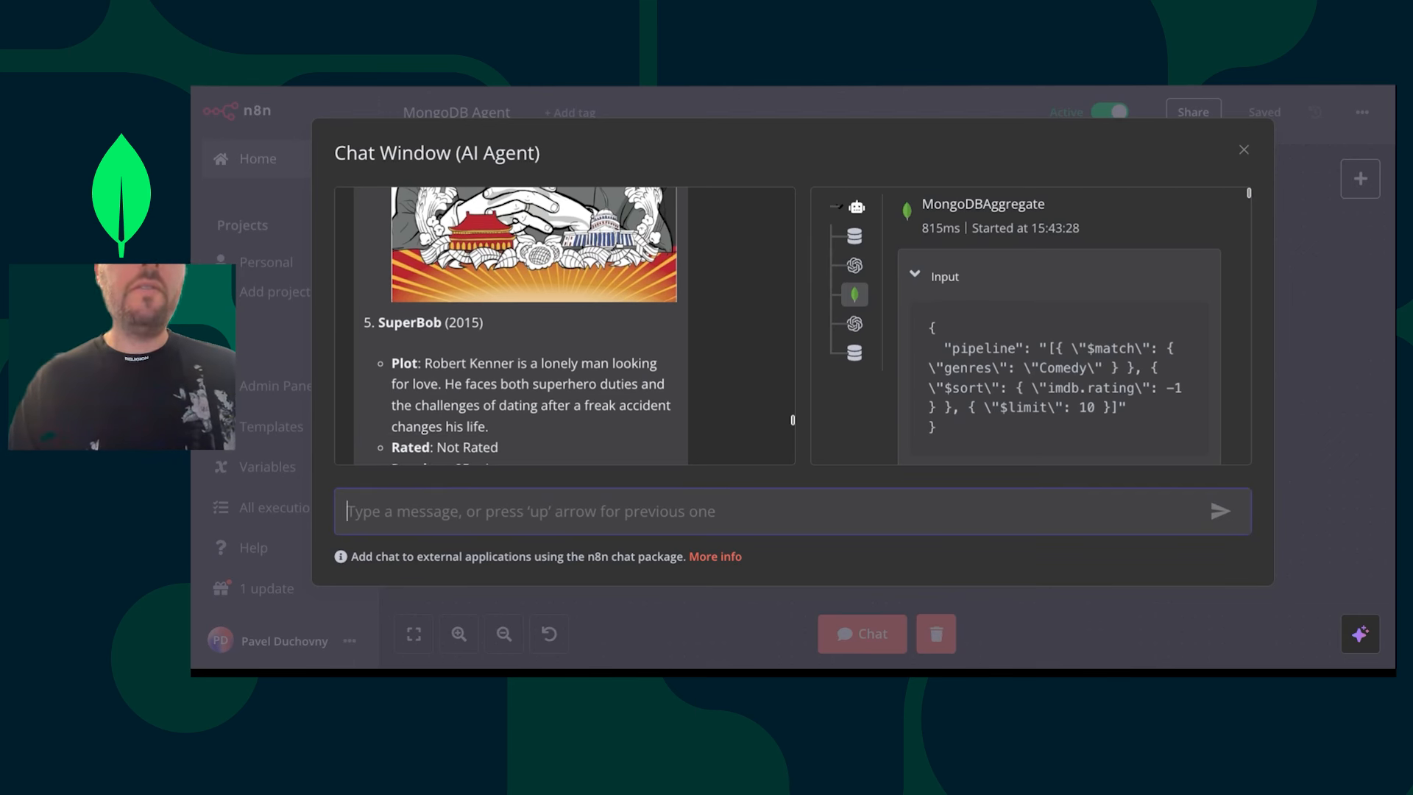
- Tell the AI Agent in the chat "Save number 5 as a favorite"
type("Save number 4")
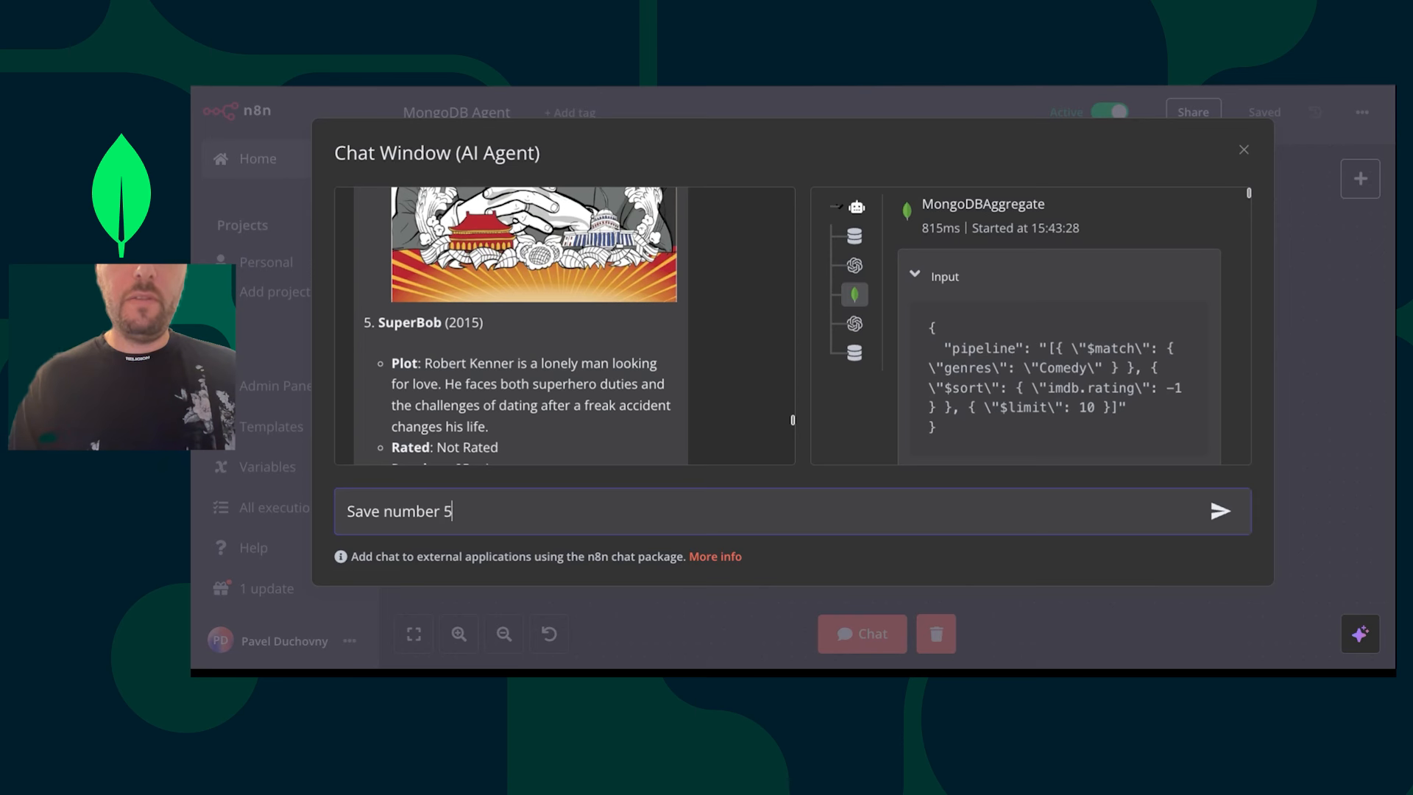
type("as a favorite")
key("Return")
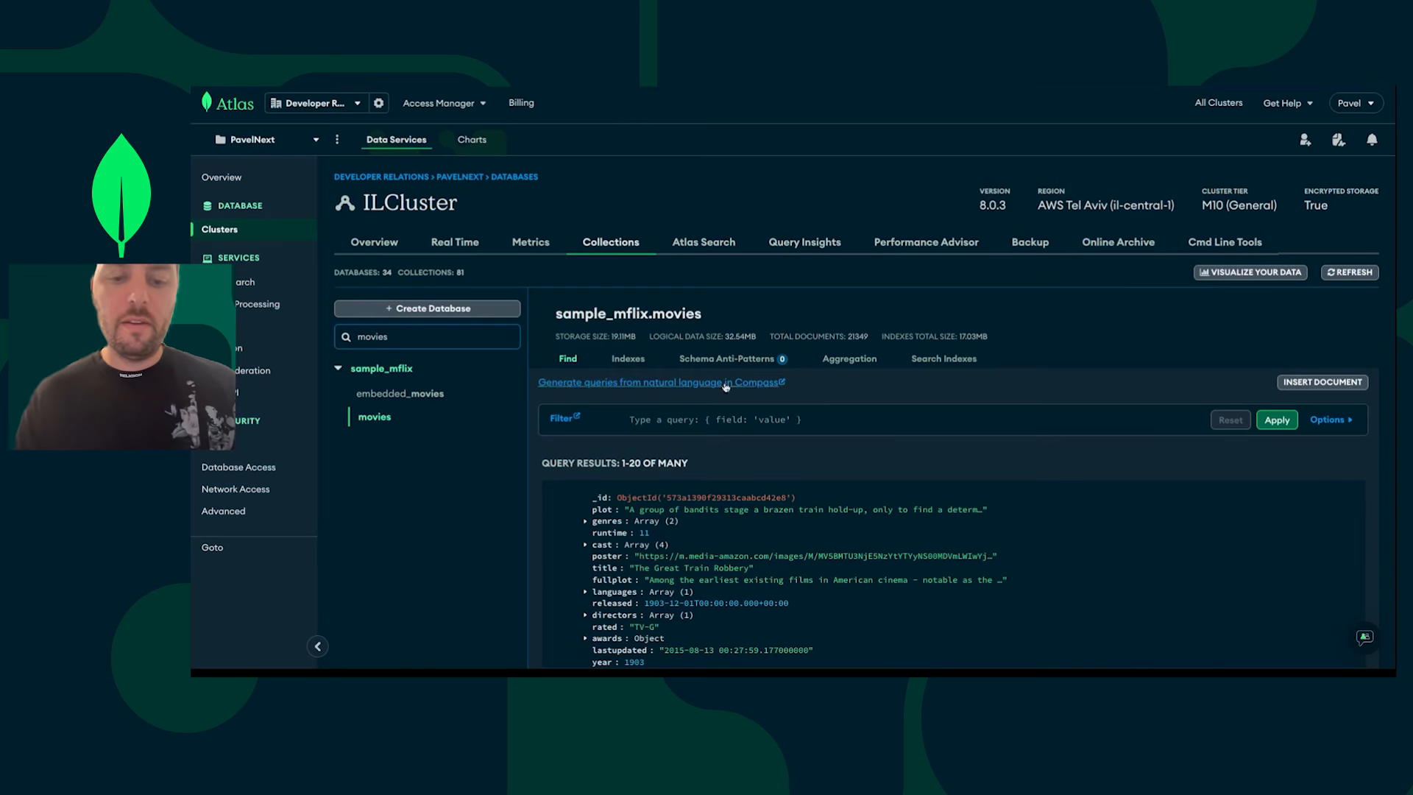
- In MongoDB Atlas, find the sample_mflix favorites collection with the search "favot" and examine its last document's title, enlarging the page
double_click(355, 337)
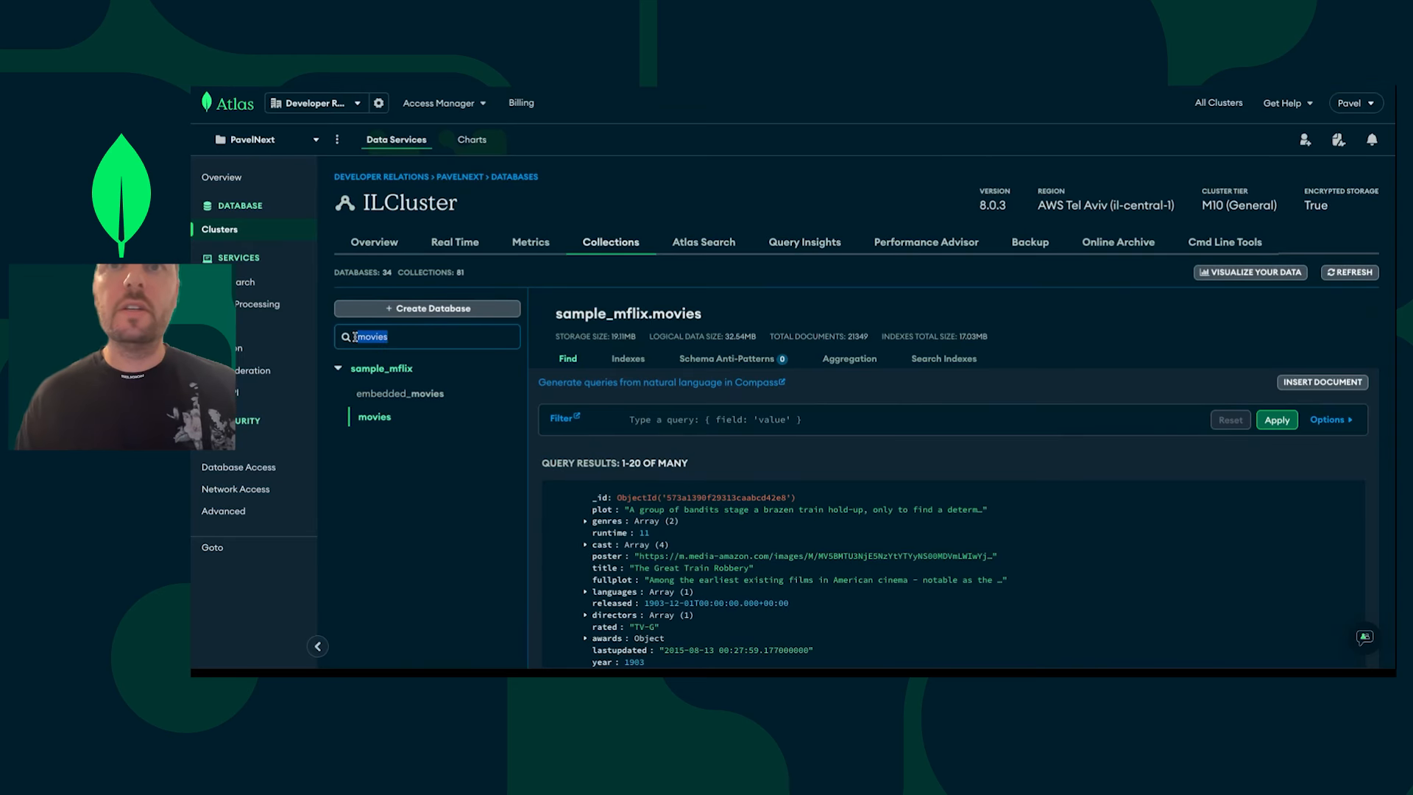
type("favot")
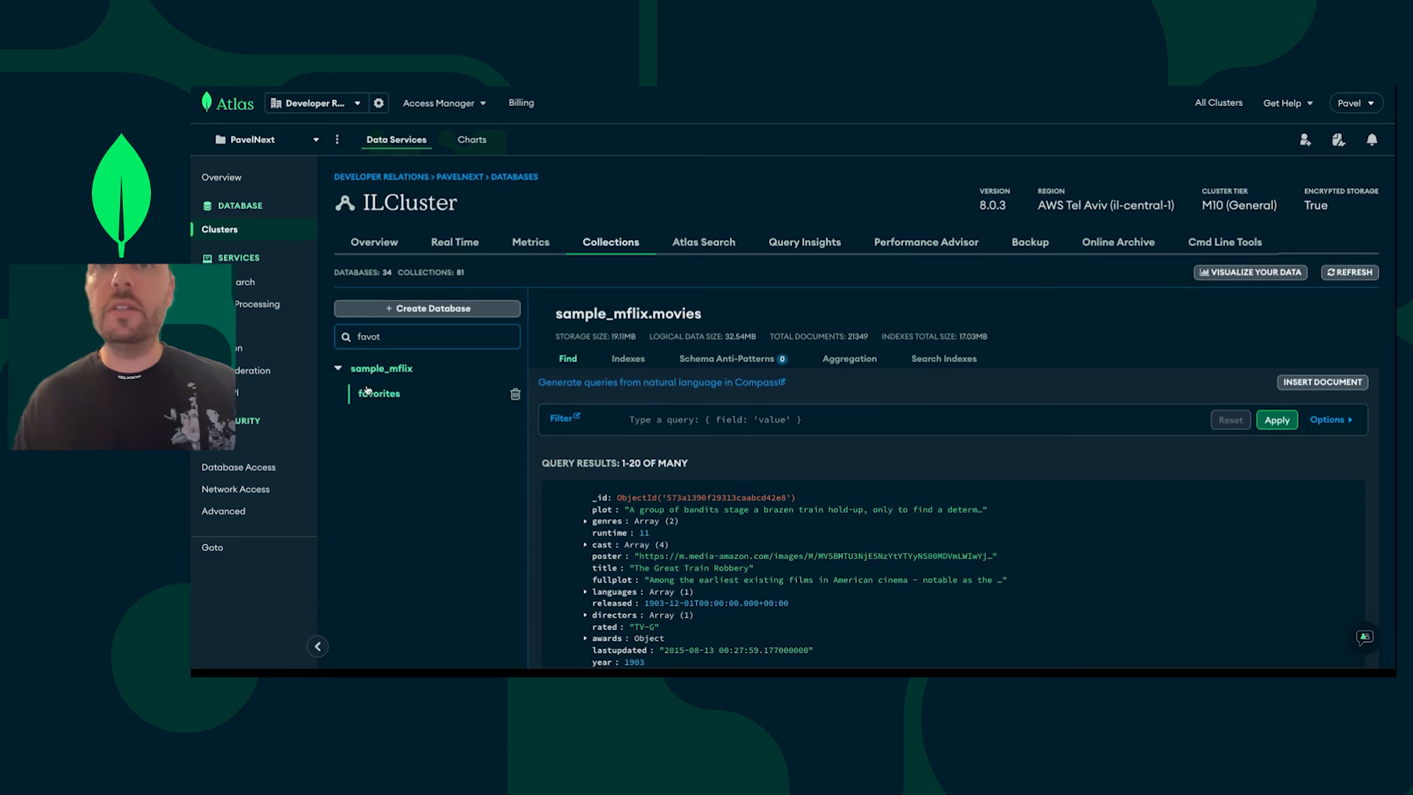
left_click(367, 390)
scroll(974, 557, "down", 2)
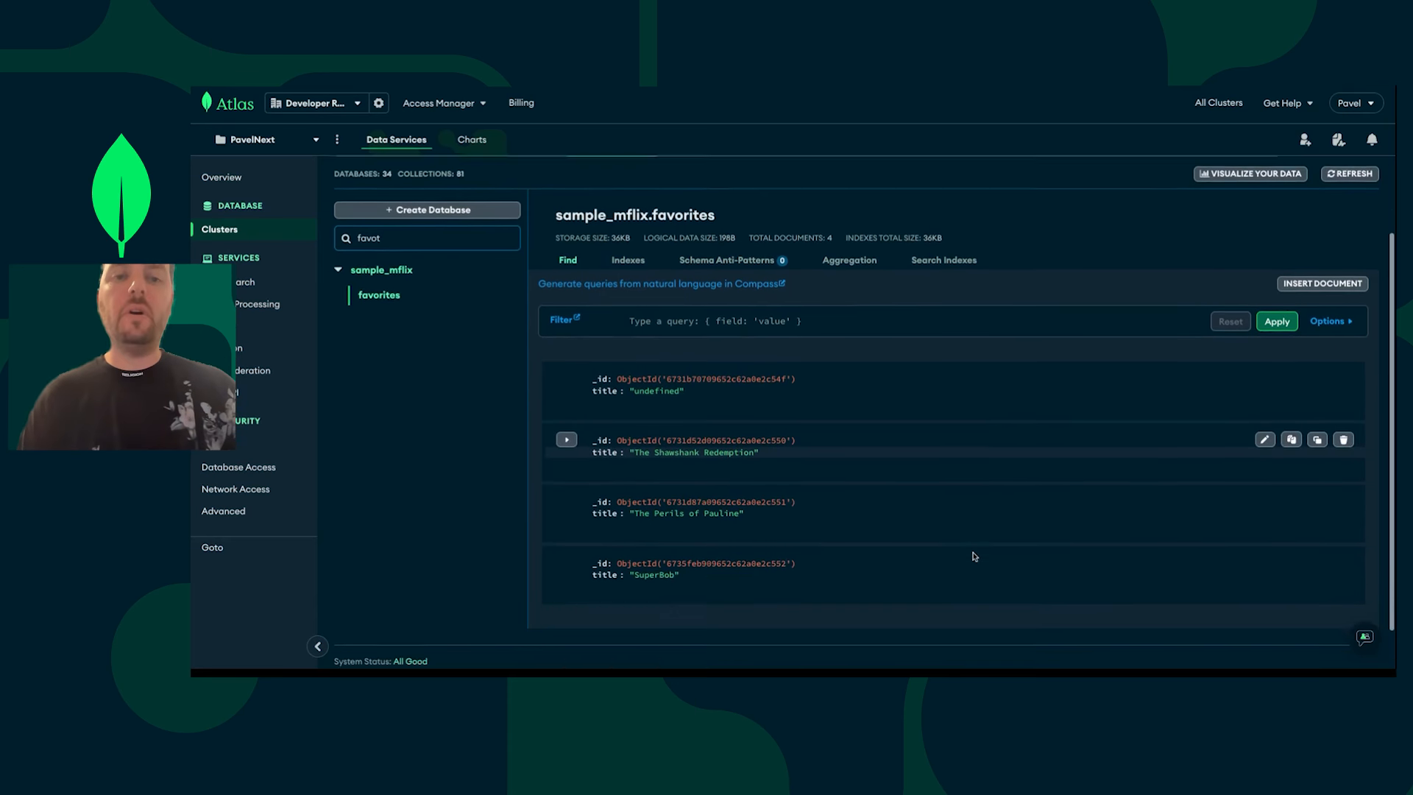
triple_click(691, 547)
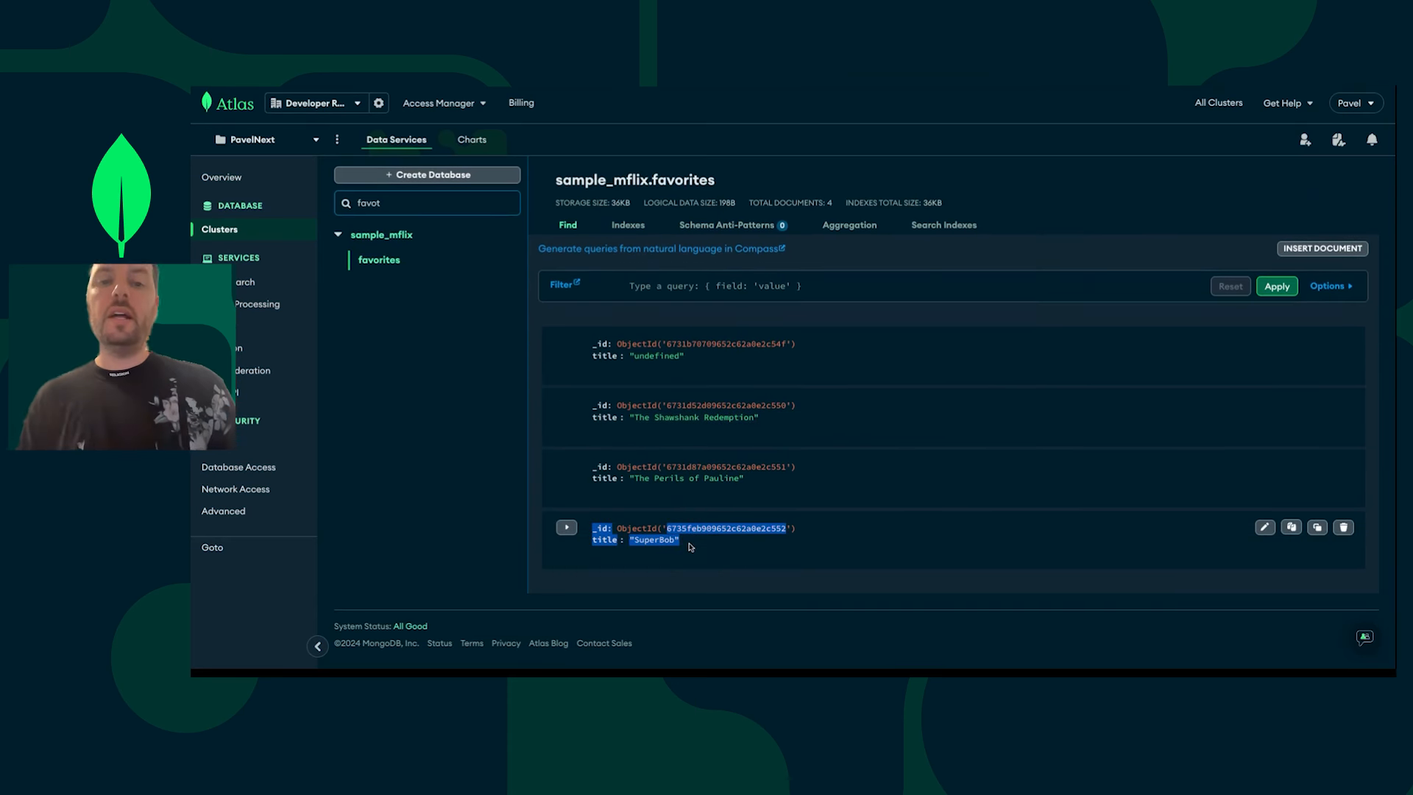
key("super+plus")
key("super+plus")
scroll(927, 571, "down", 2)
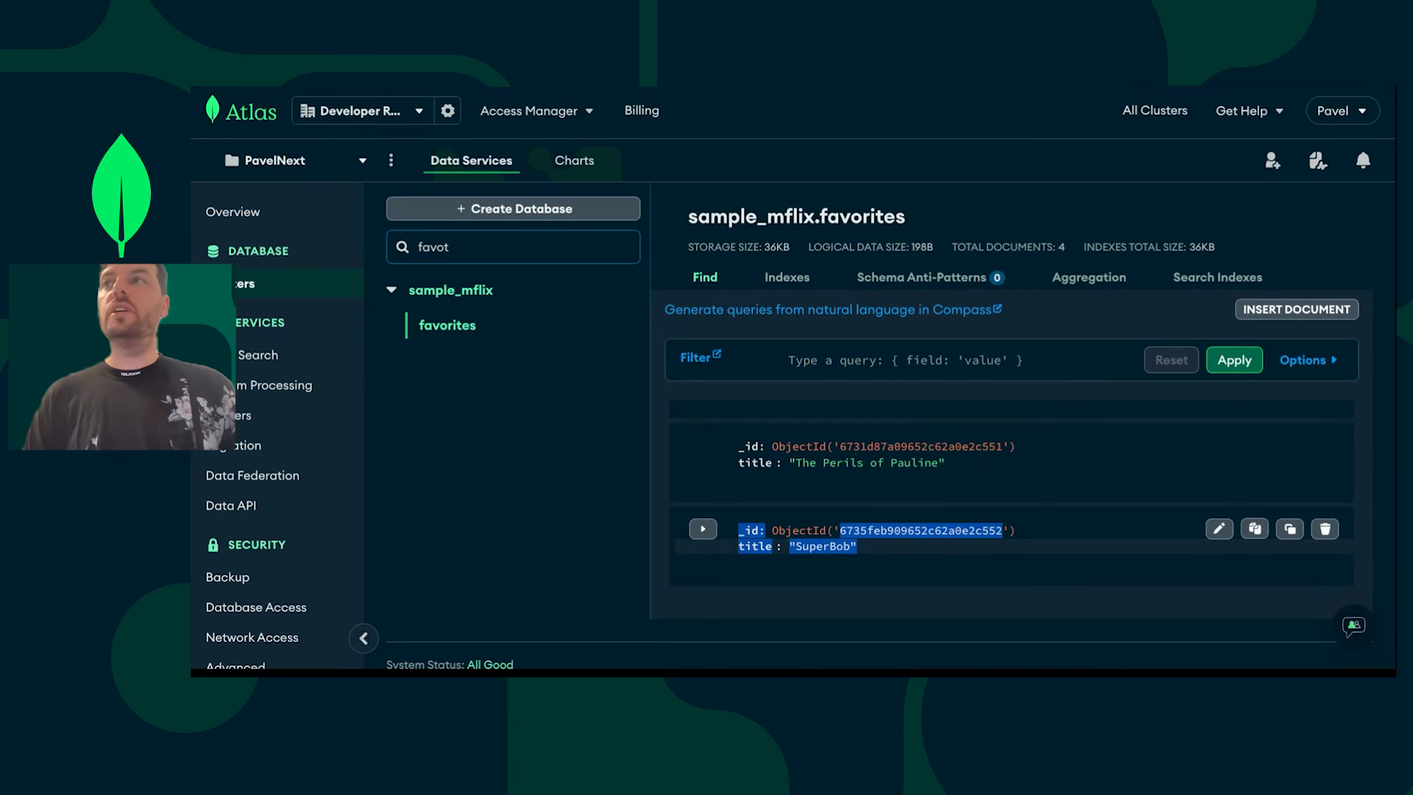
- Switch back to n8n, view the workflow canvas and its additional workflow actions, and reopen the AI Agent chat
key("ctrl+Tab")
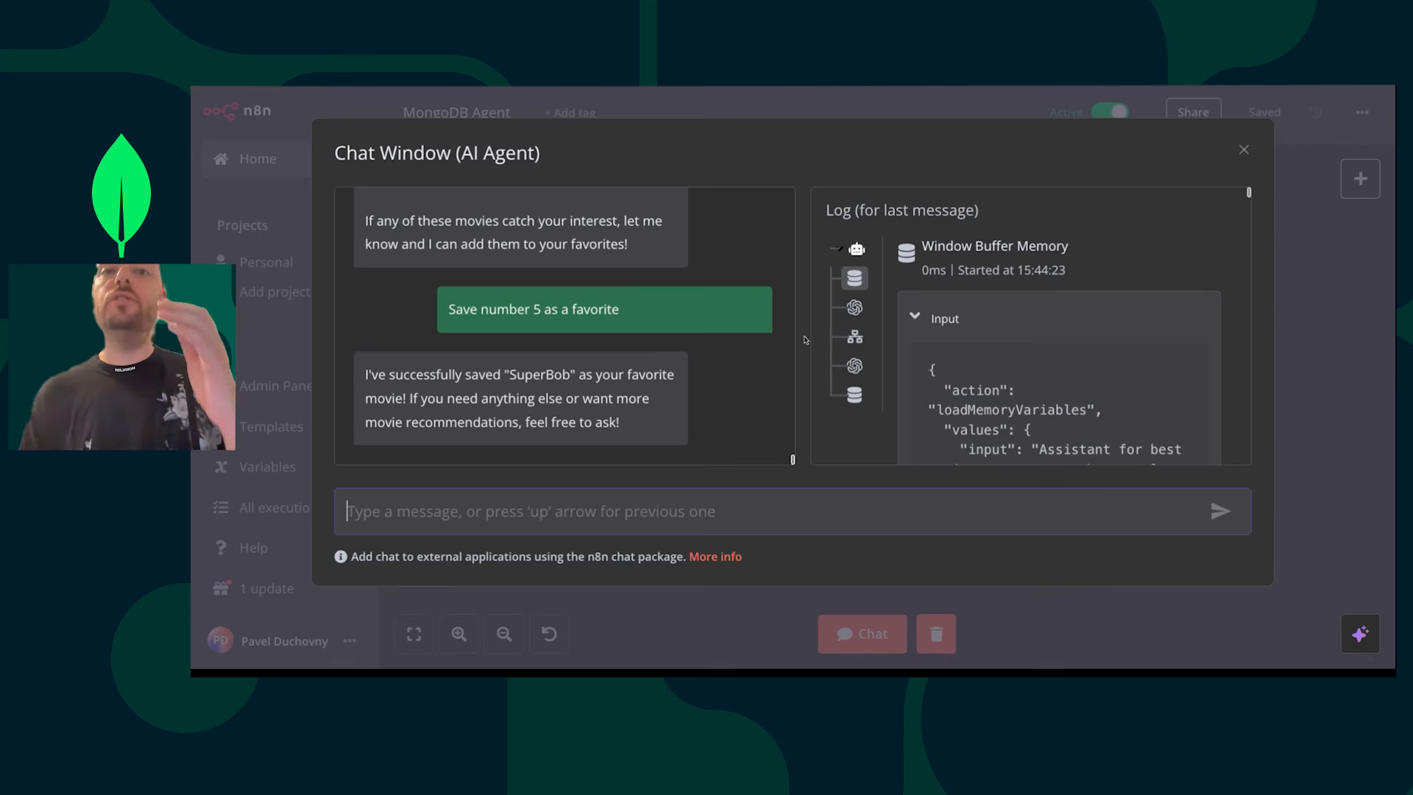
left_click(1300, 186)
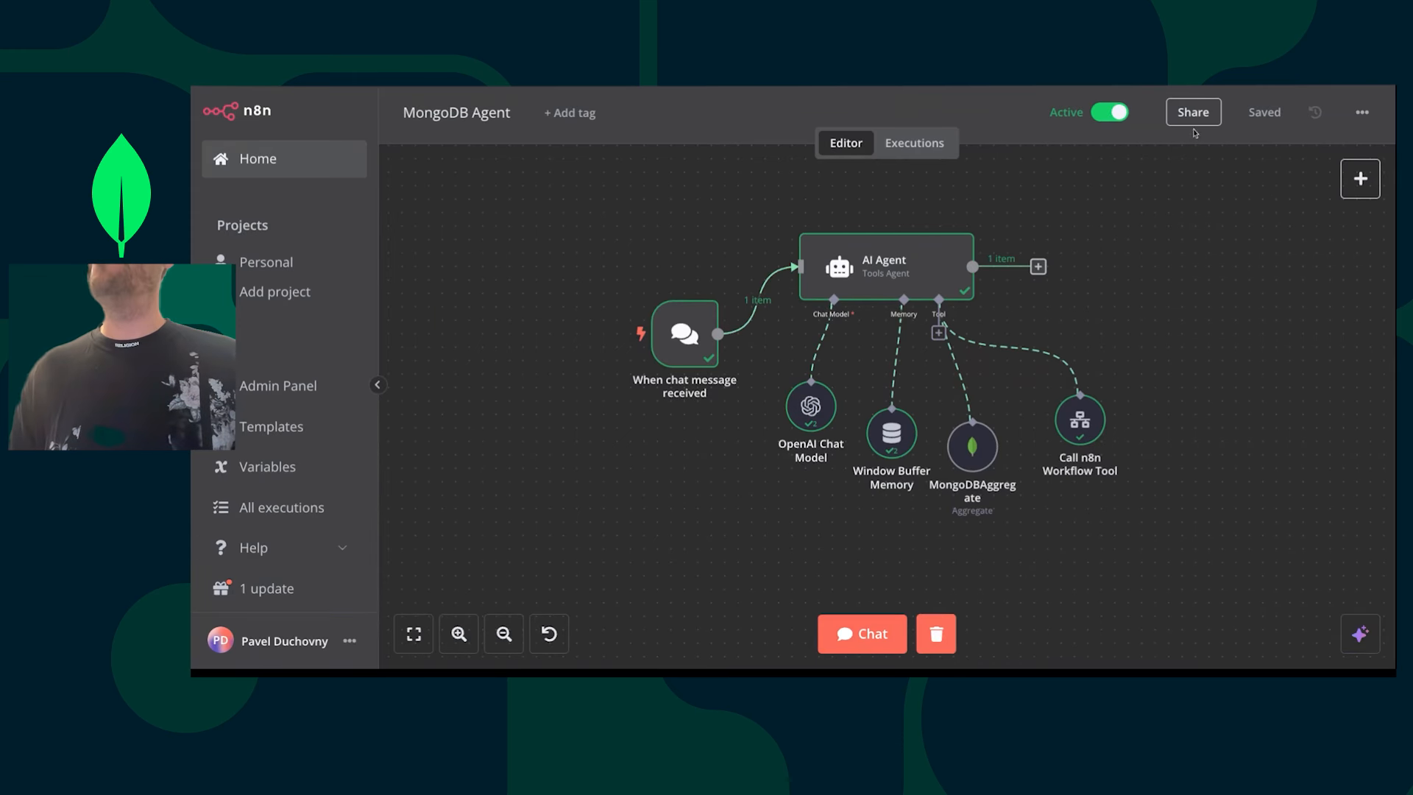
scroll(1151, 250, "up", 2)
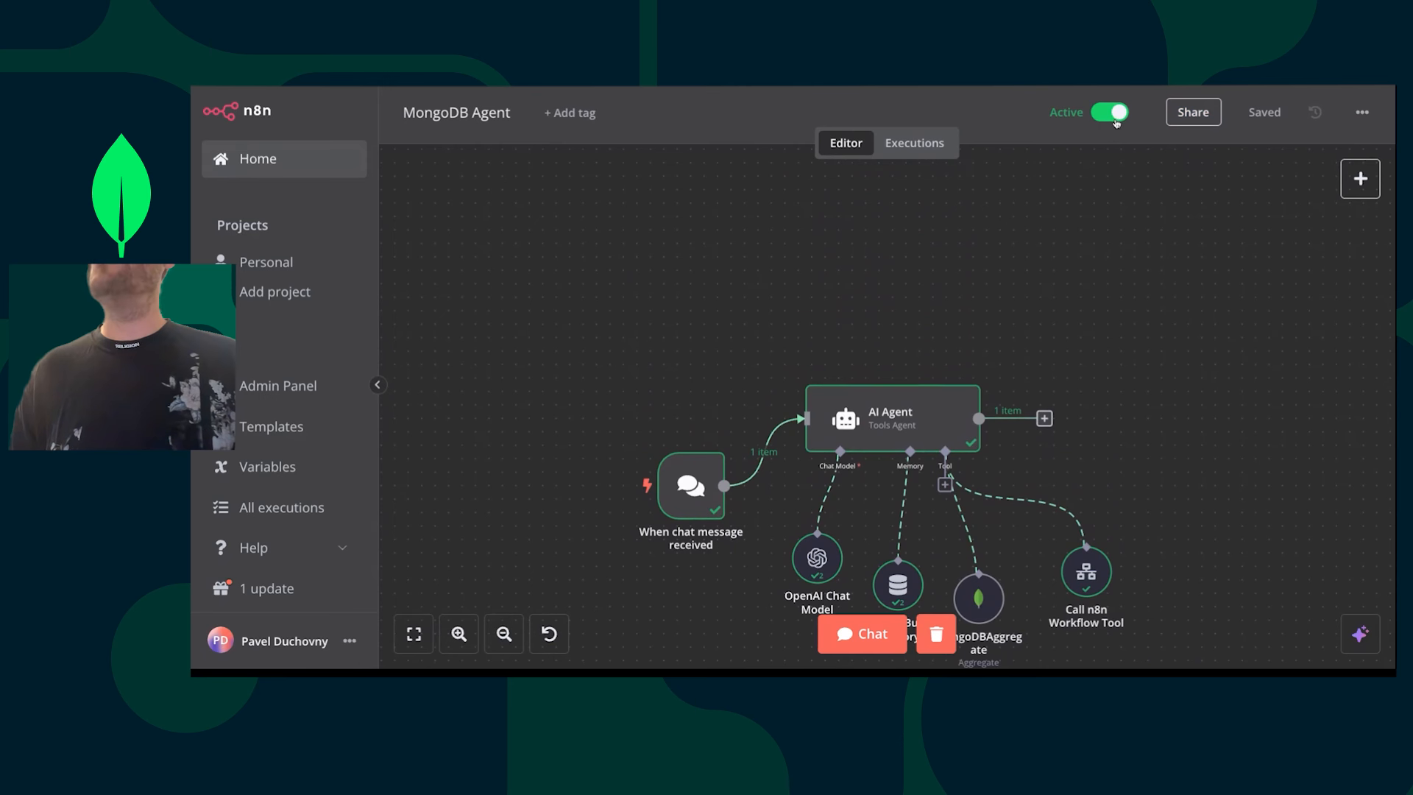
left_click(1364, 112)
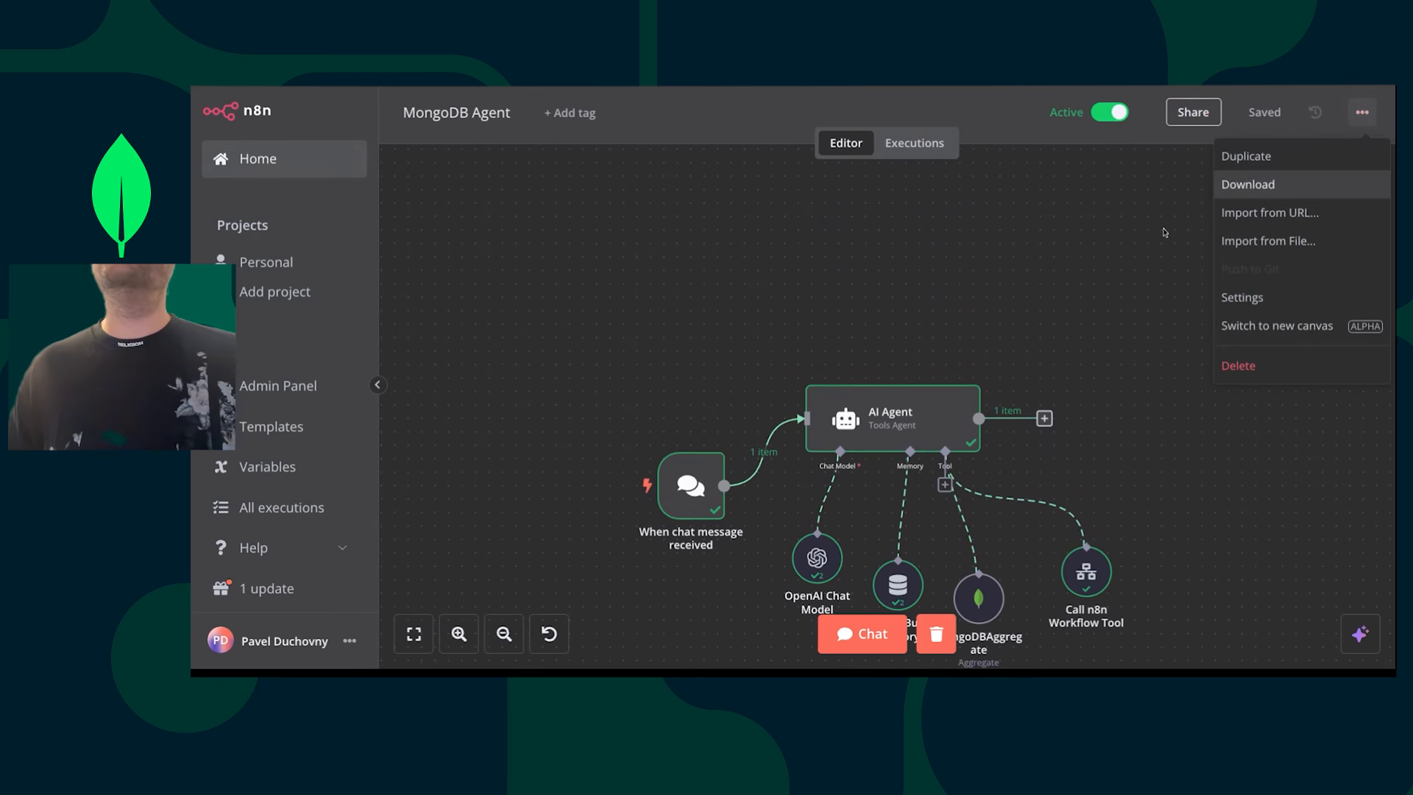
scroll(1104, 369, "down", 1)
left_click(867, 631)
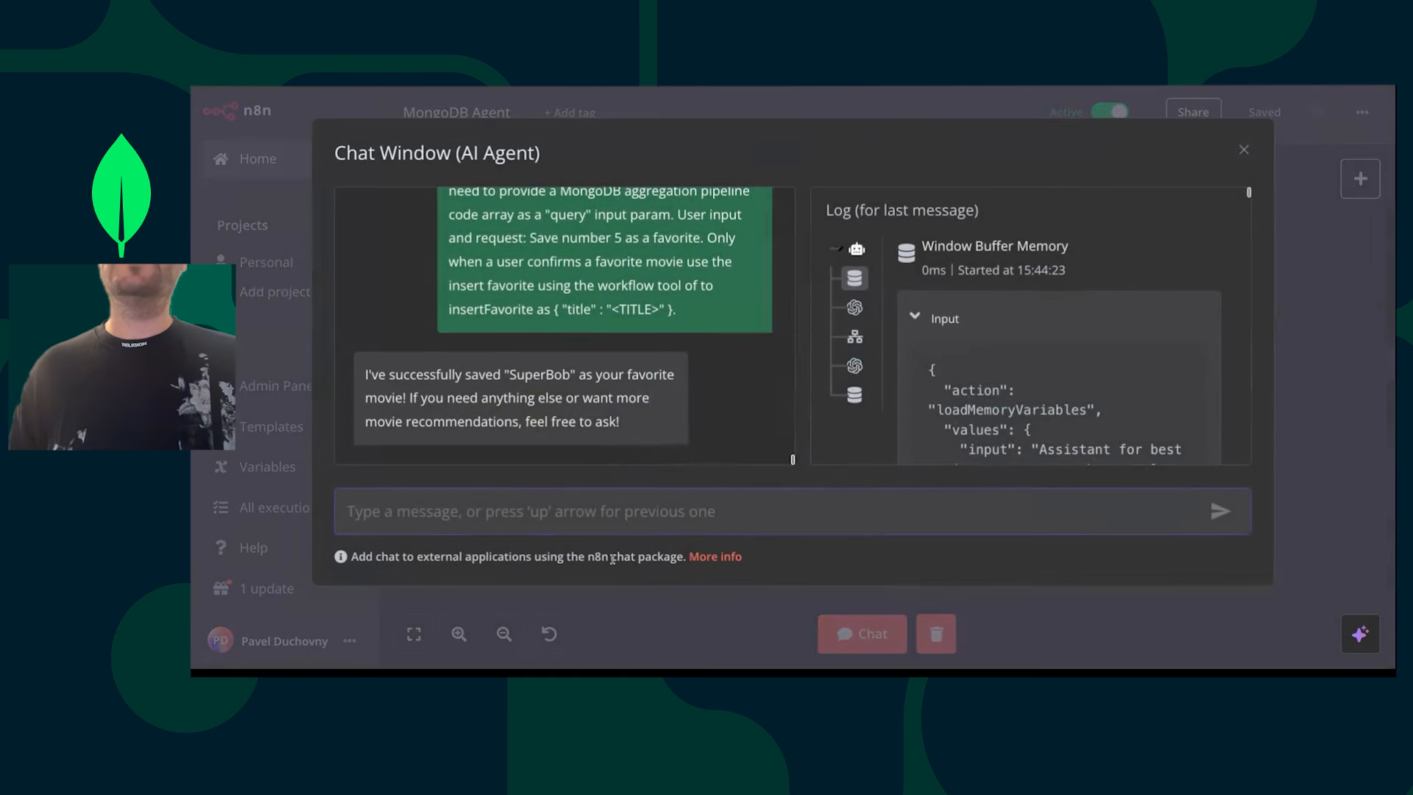
- Open the information on embedding the n8n chat in a website and examine the CDN embed code and its webhookUrl line
left_click(735, 559)
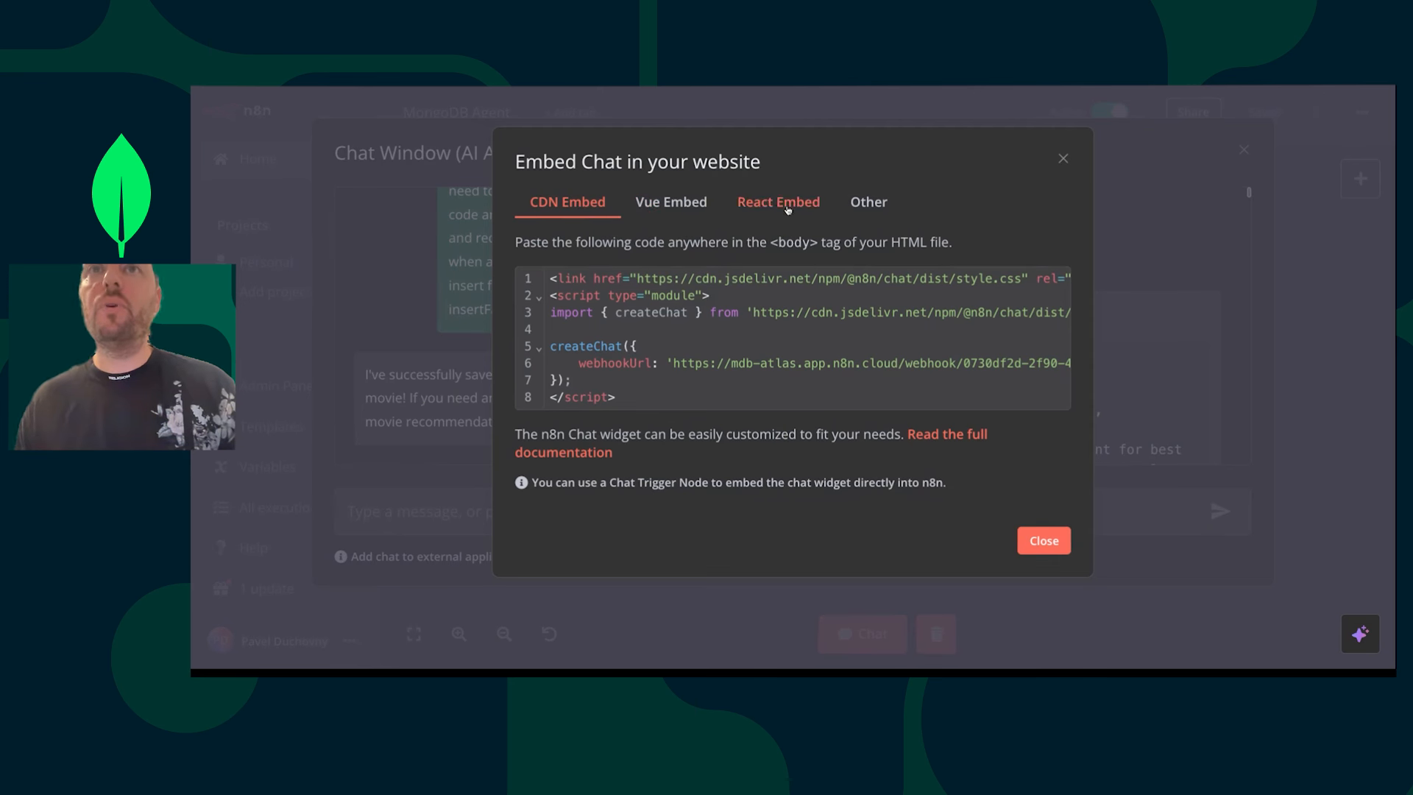
left_click(649, 410)
key("ctrl+a")
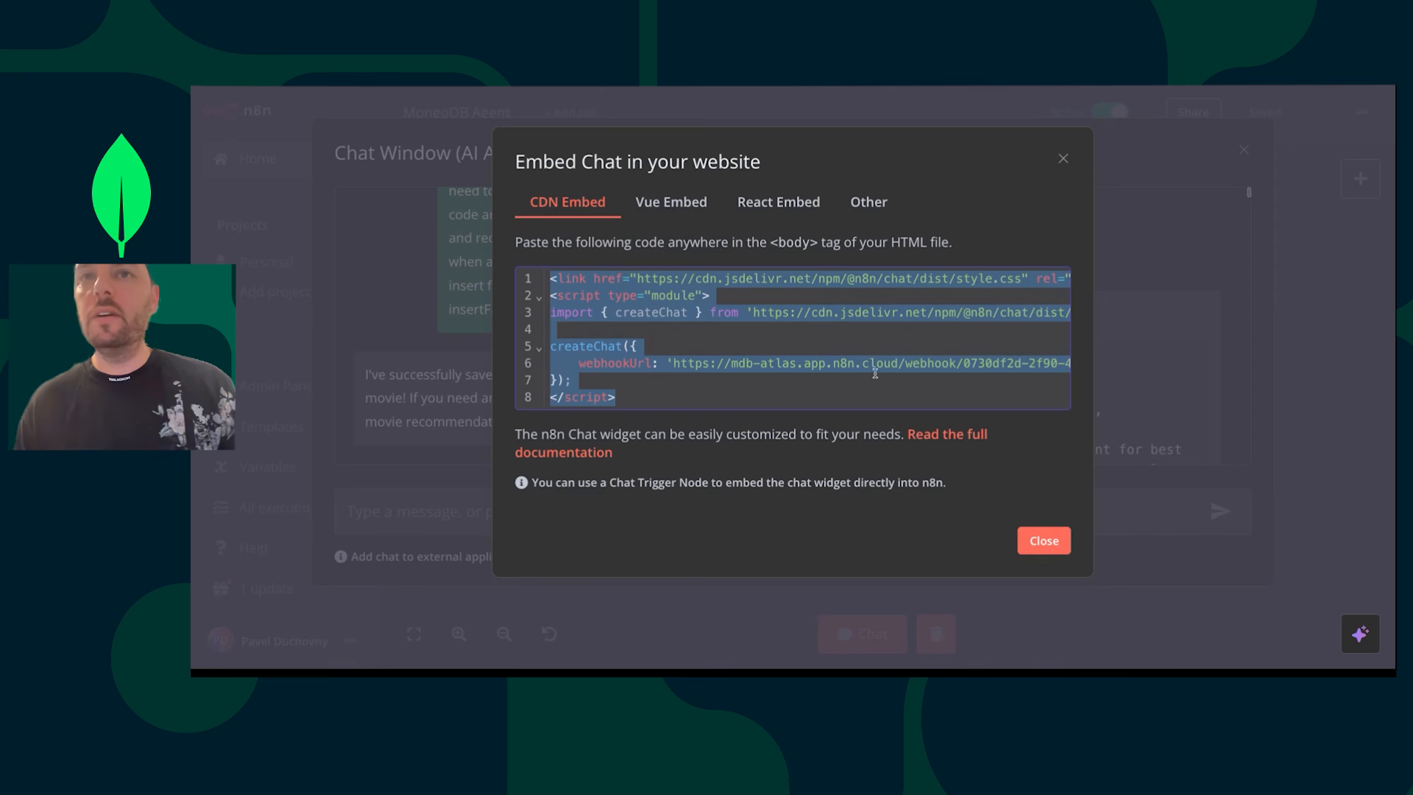
left_click(743, 360)
left_click_drag(727, 360, 985, 362)
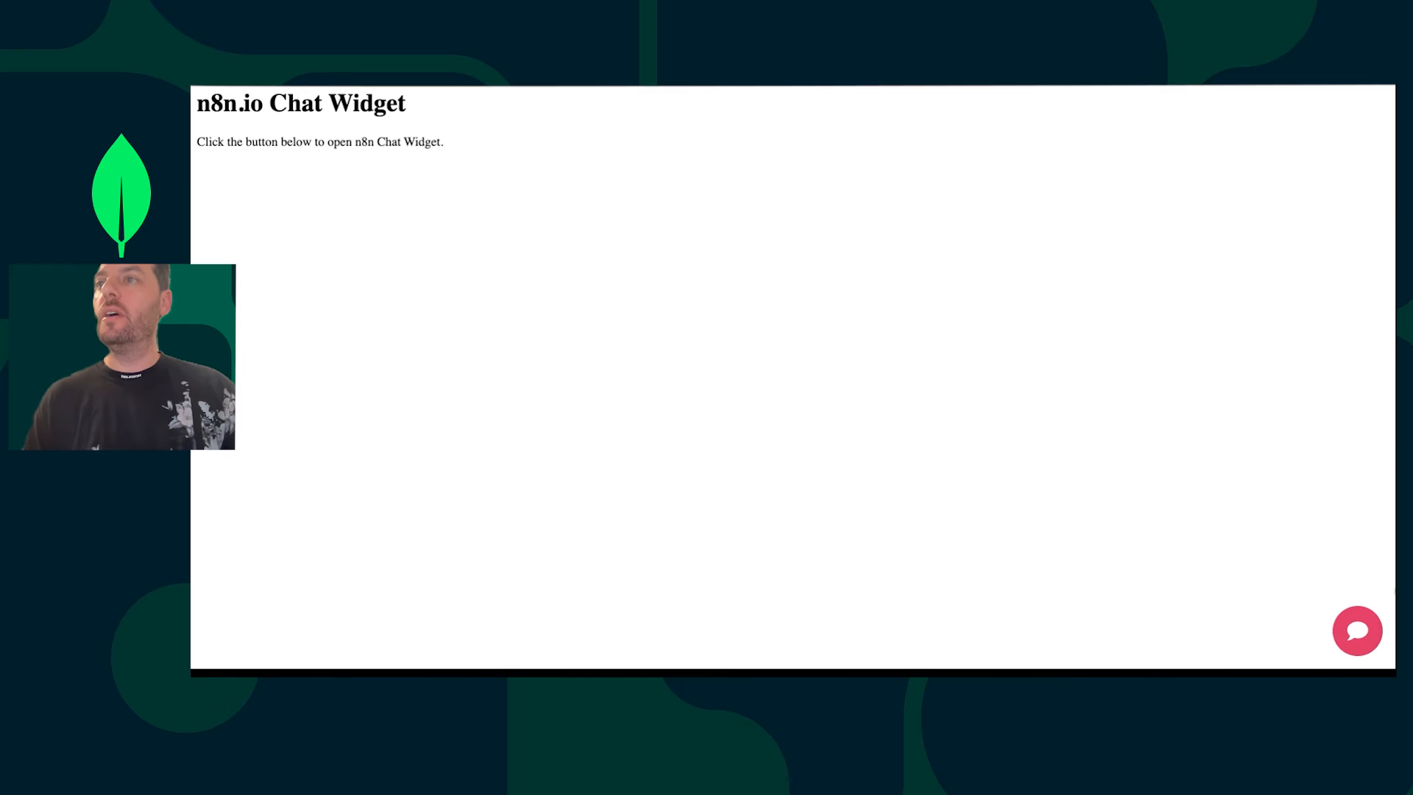
- Switch to the n8n.io Chat Widget web page, open its chat and ask "What can you do?"
left_click(1358, 631)
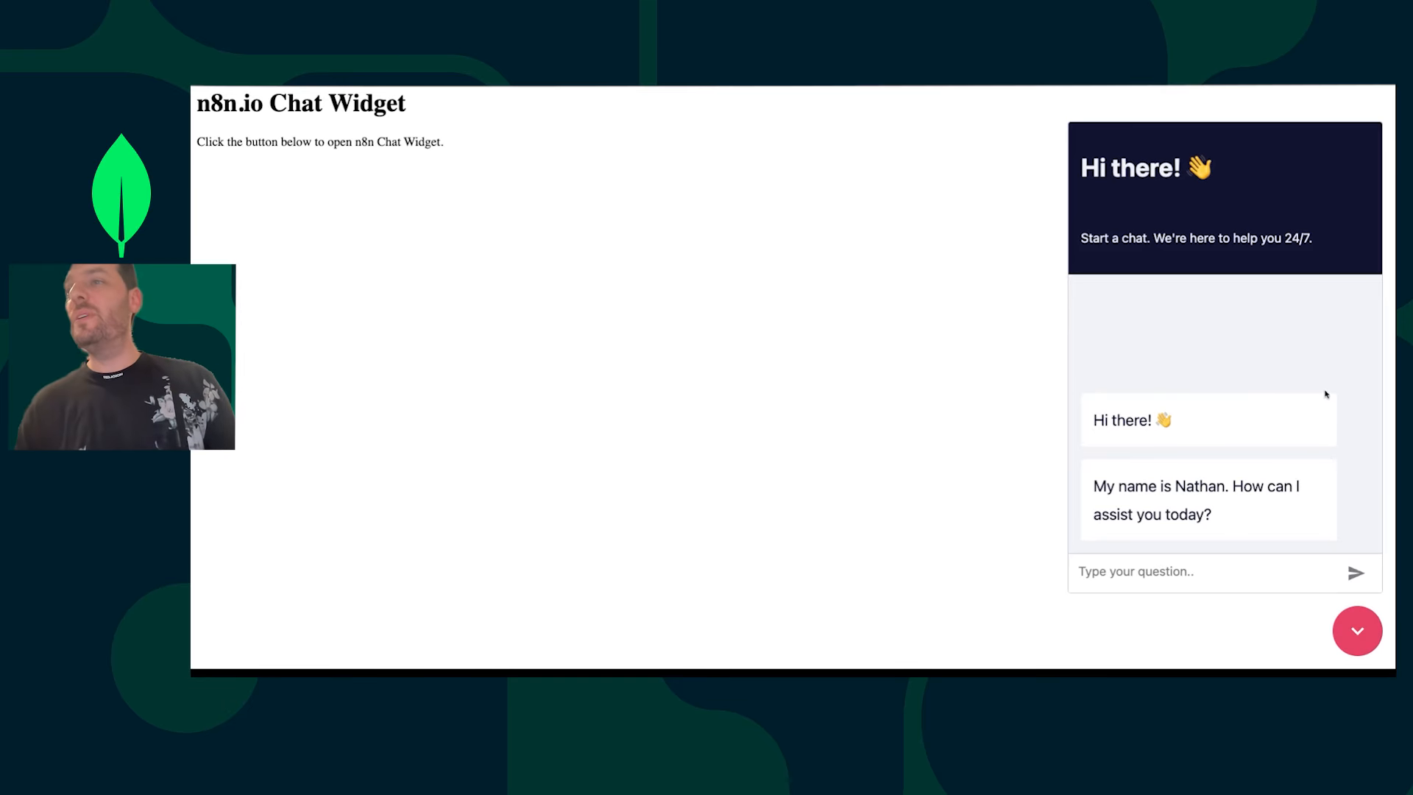
left_click_drag(1194, 485, 1092, 485)
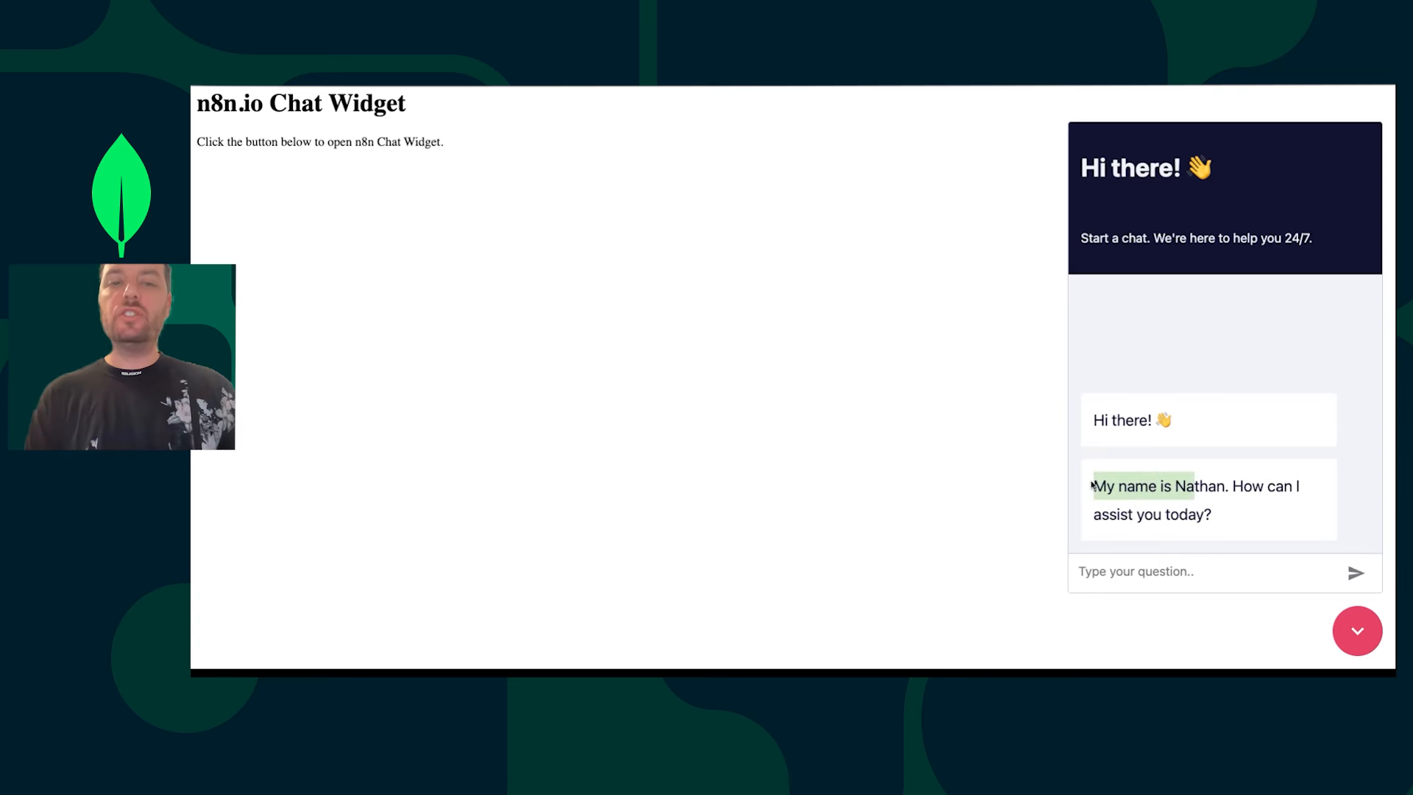
triple_click(1092, 485)
left_click(1187, 577)
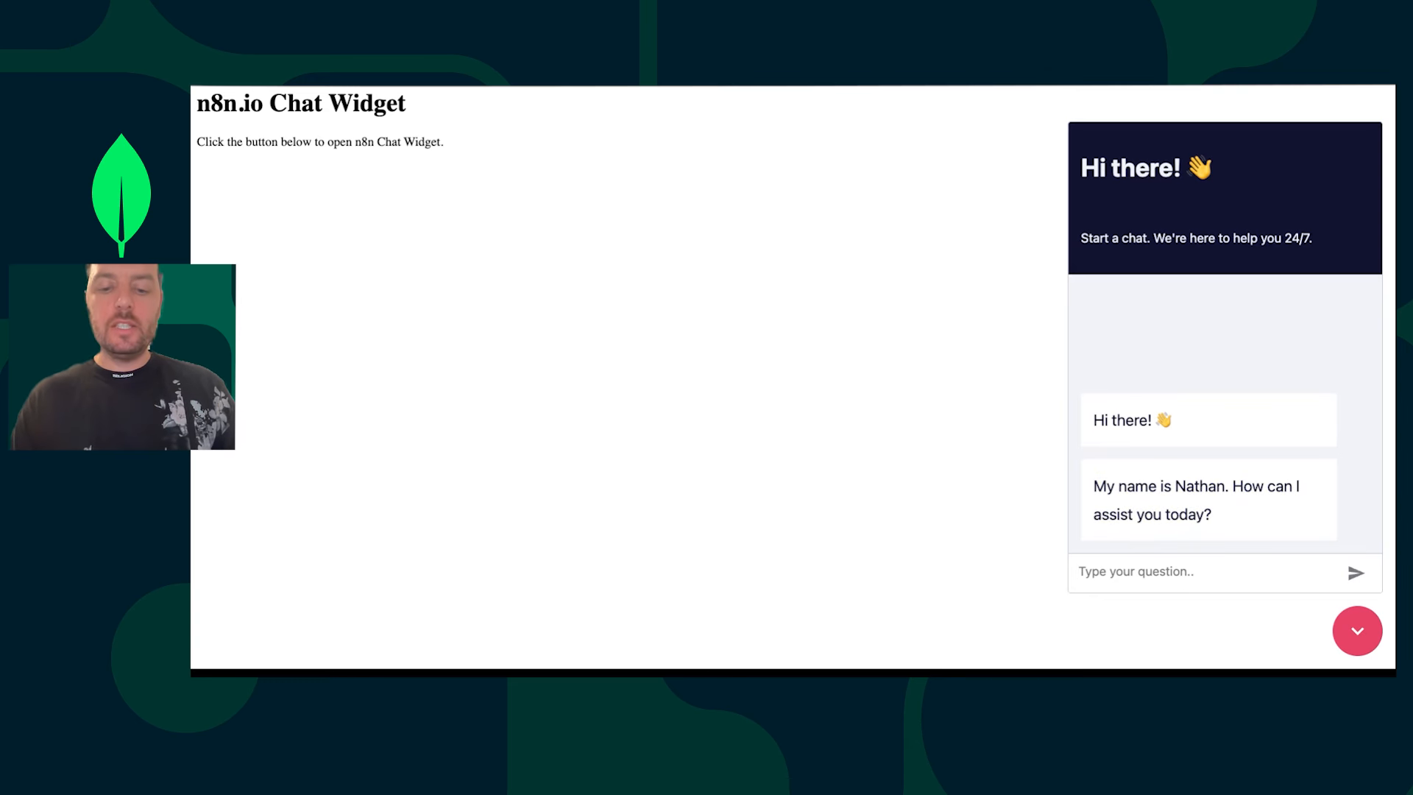
type("What can you")
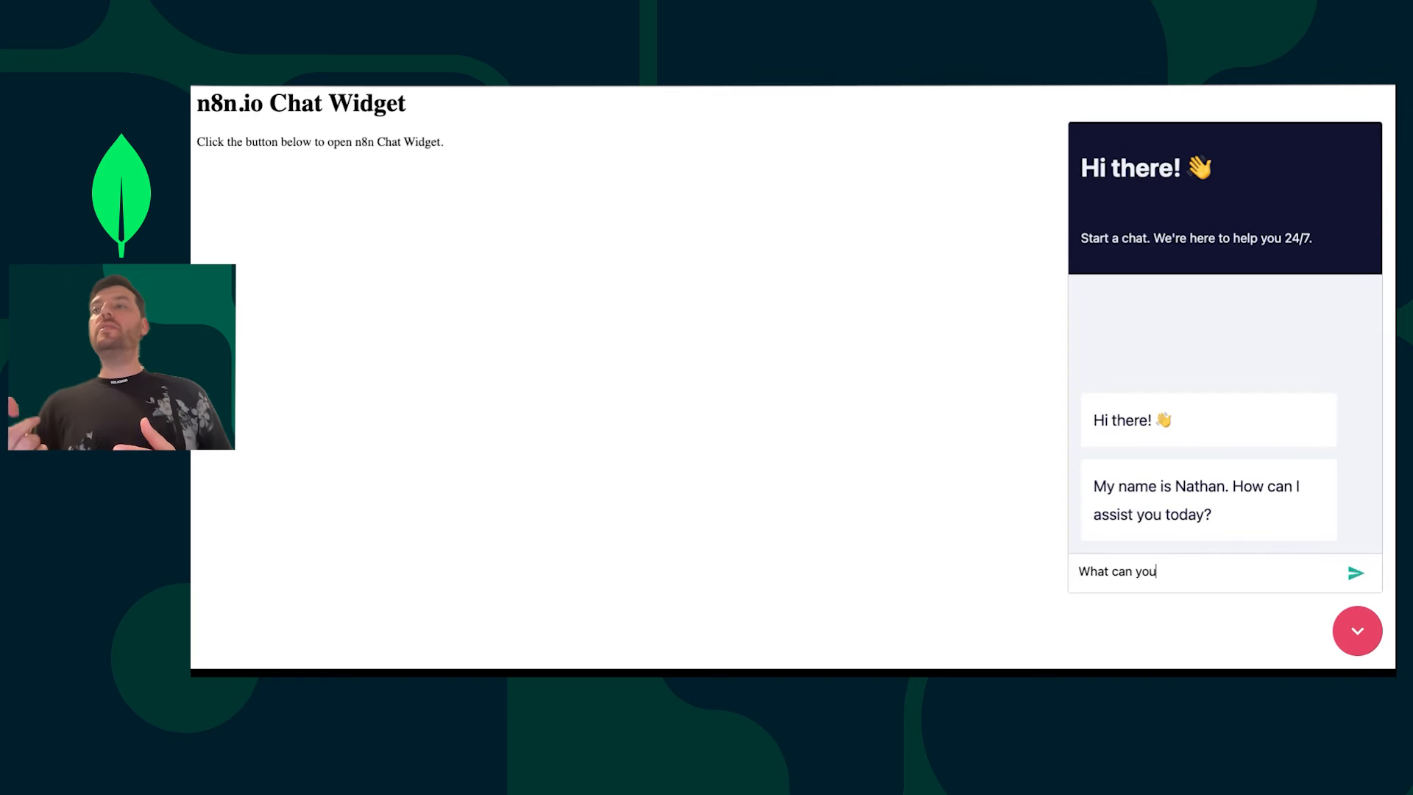
type(" do?")
key("Return")
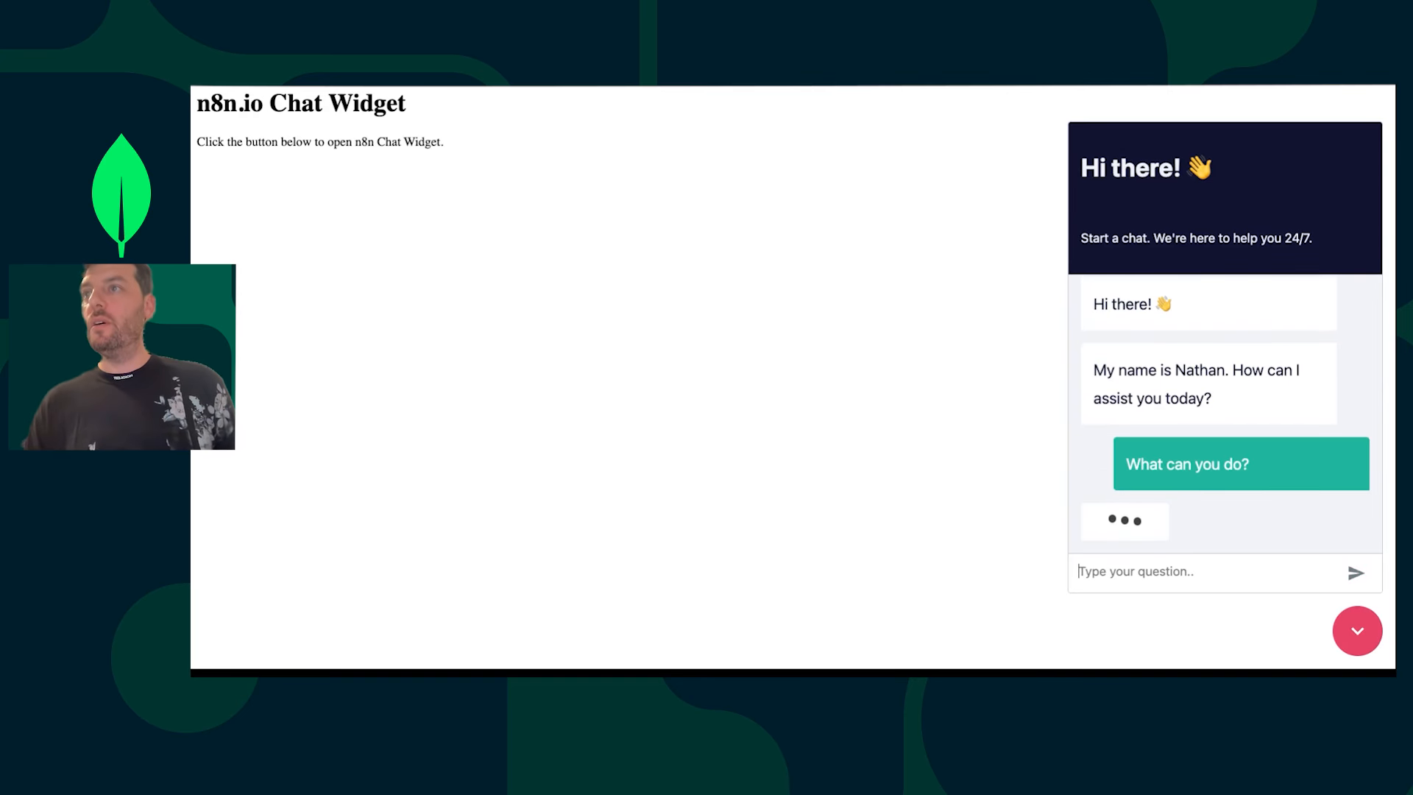
- Read the chat widget's full reply, return to n8n and close the chat embedding instructions
scroll(1269, 384, "up", 5)
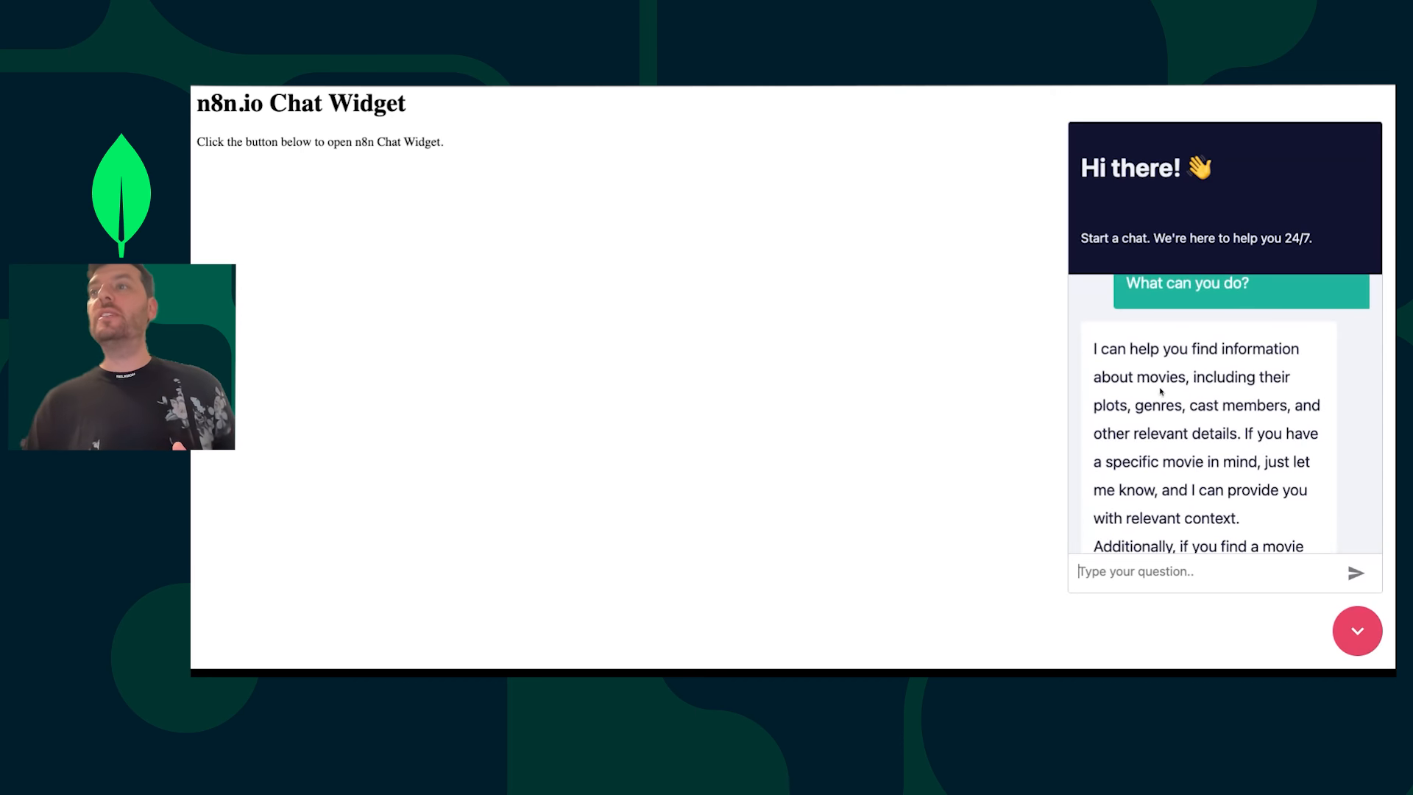
scroll(1270, 384, "down", 2)
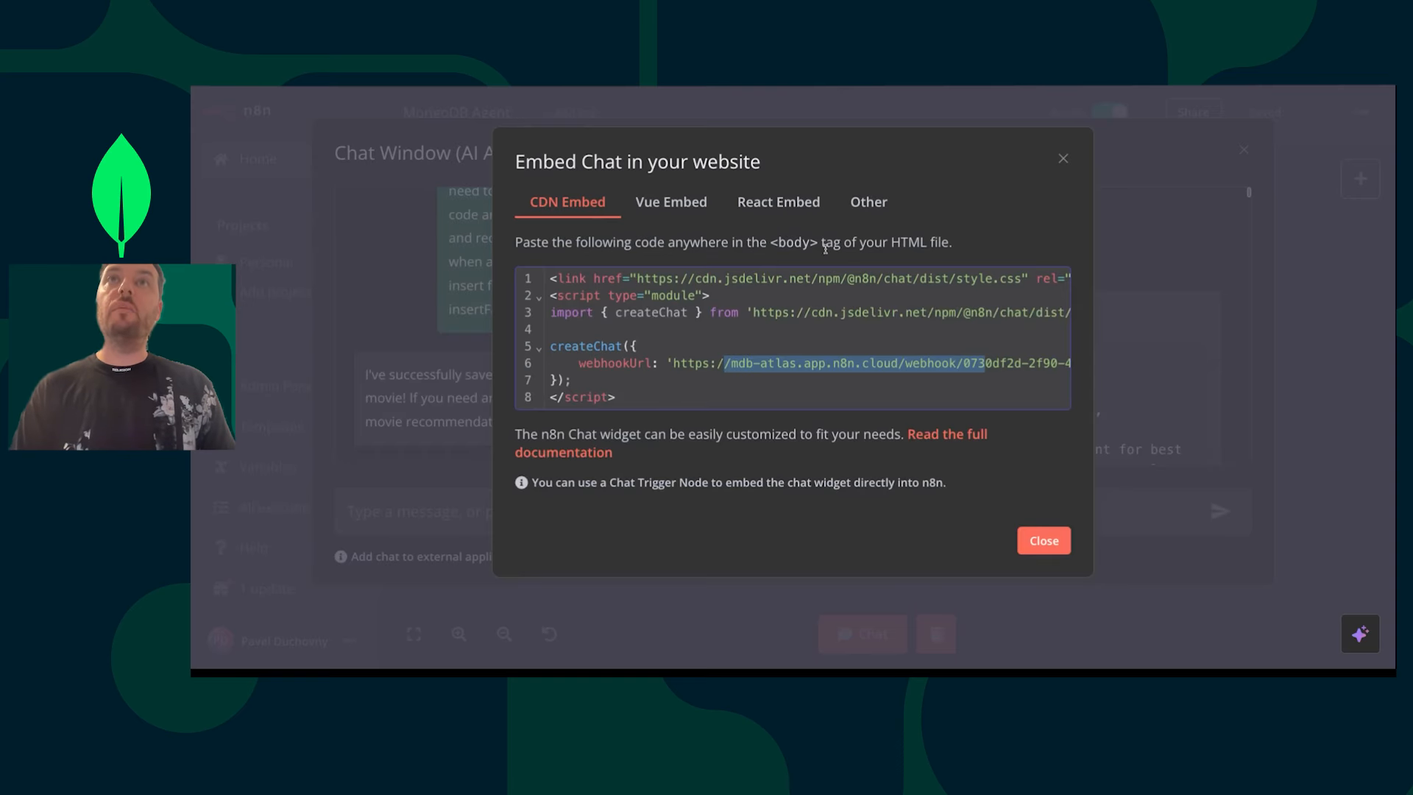
left_click(1064, 159)
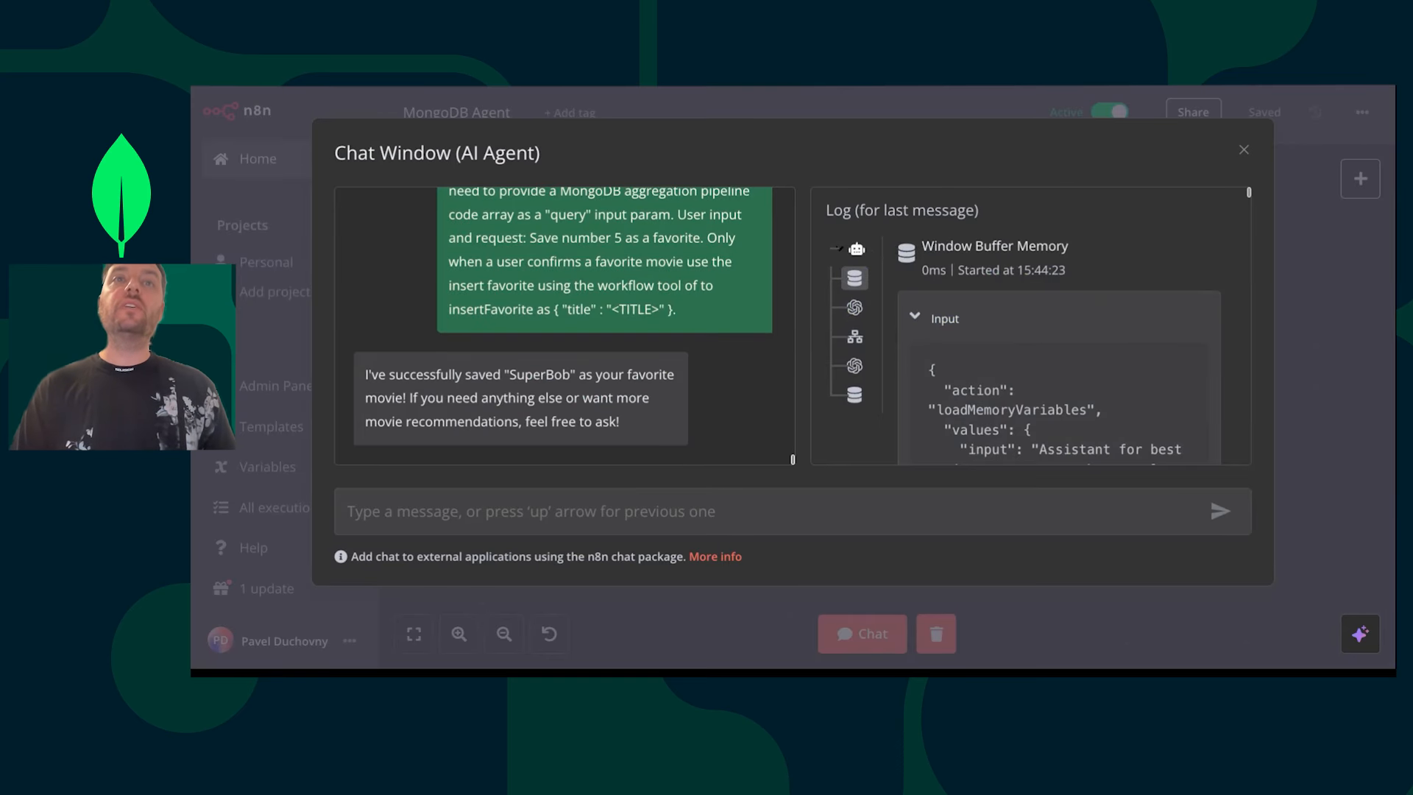